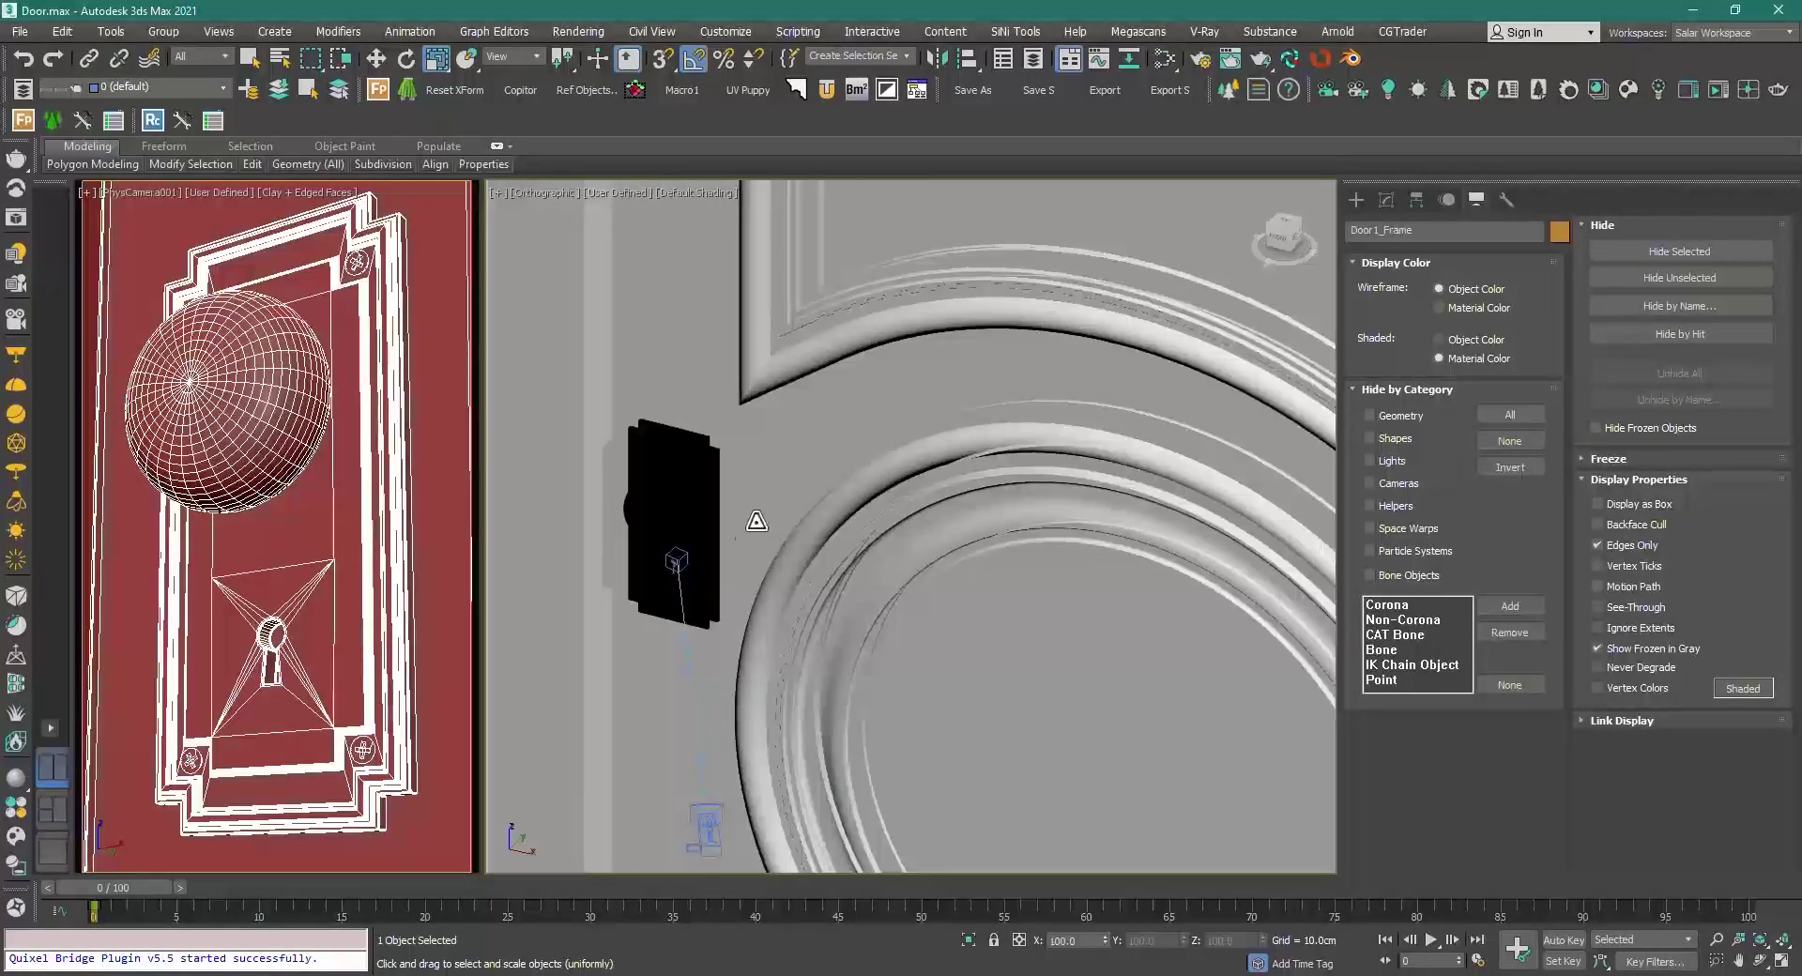
Step: Set the orthographic viewport's shading to Clay and bring the whole door into view in shaded display
key("F4")
middle_click_drag(722, 554, 664, 554, "alt")
scroll(667, 554, "up", 3)
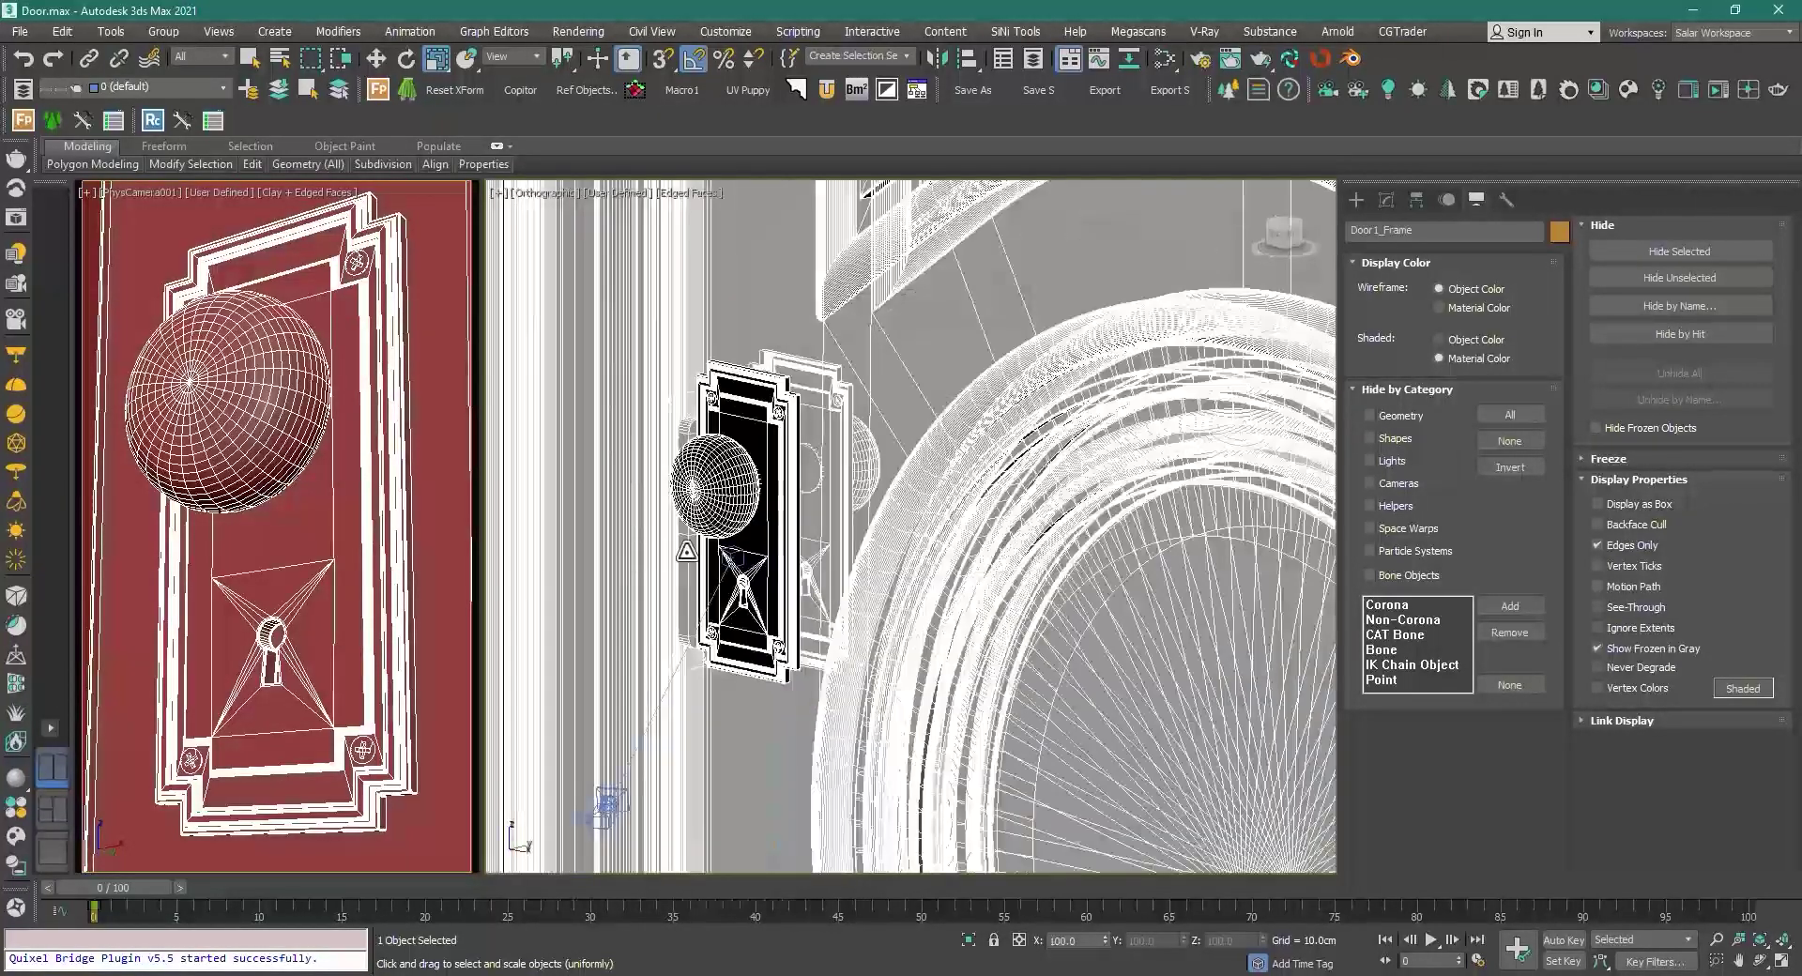
left_click(702, 195)
left_click(771, 307)
mouse_move(800, 452)
middle_mouse_down("alt")
mouse_move(1094, 568)
mouse_move(1229, 584)
mouse_move(863, 601)
mouse_move(842, 644)
middle_mouse_up("alt")
scroll(844, 469, "down", 5)
key("F3")
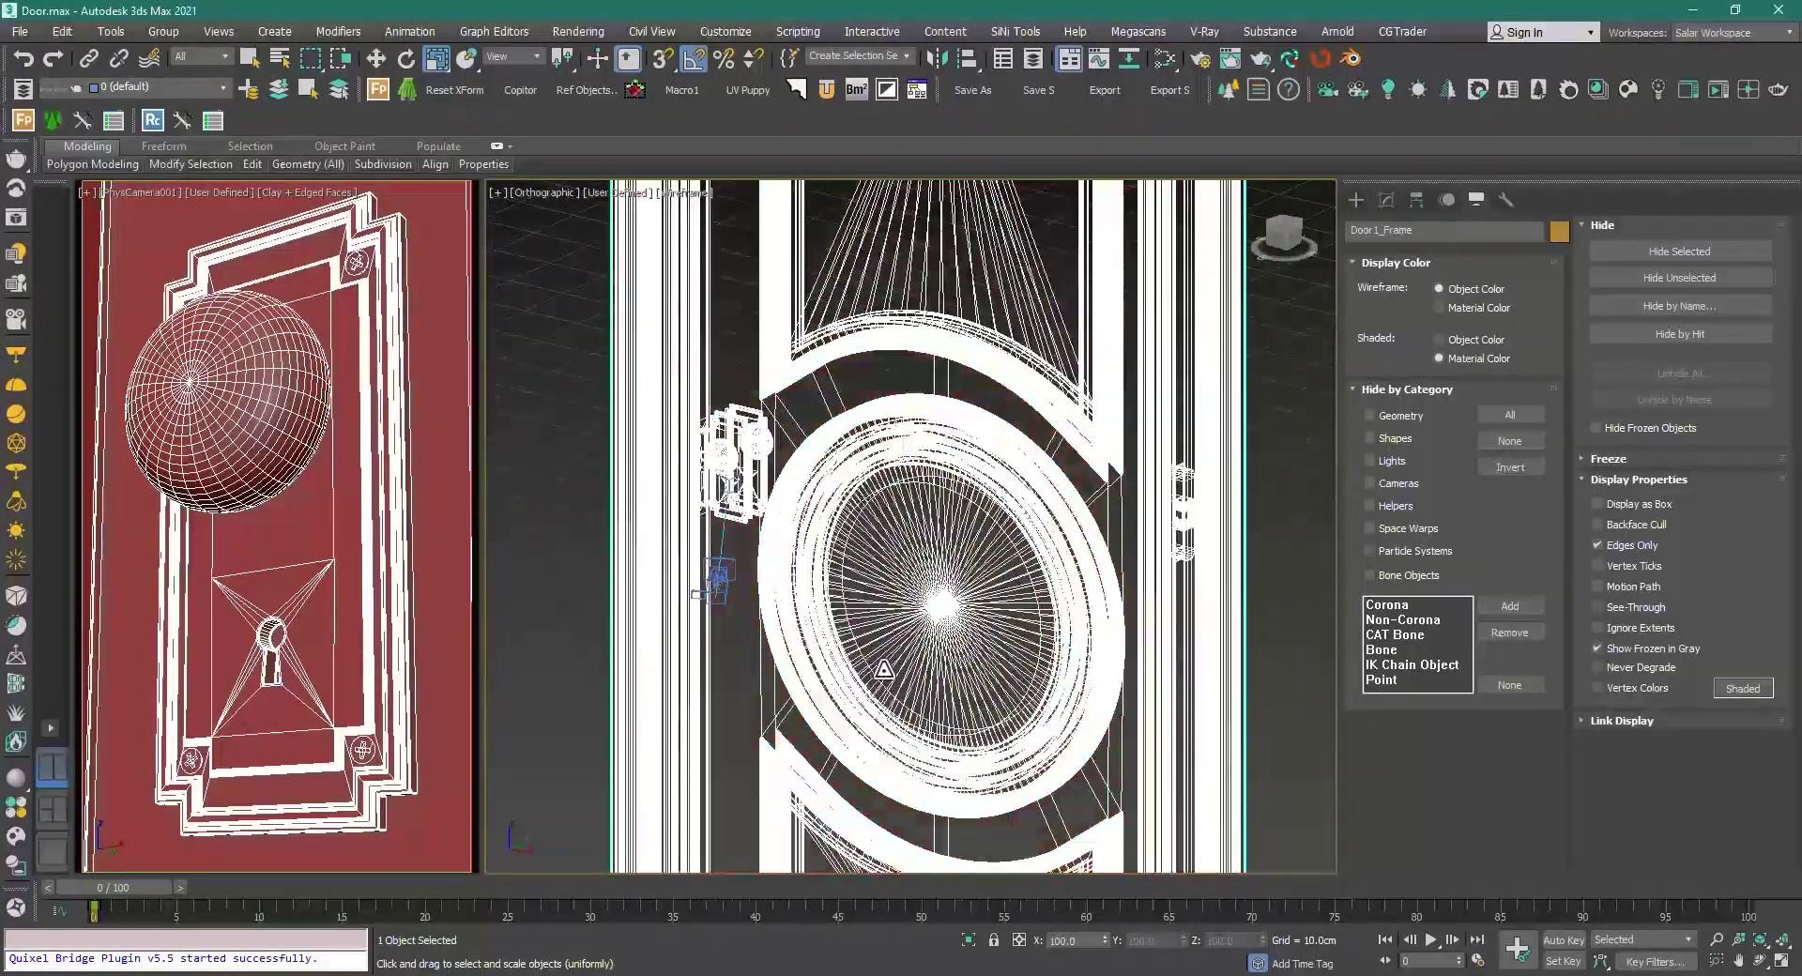
key("F3")
scroll(910, 526, "down", 5)
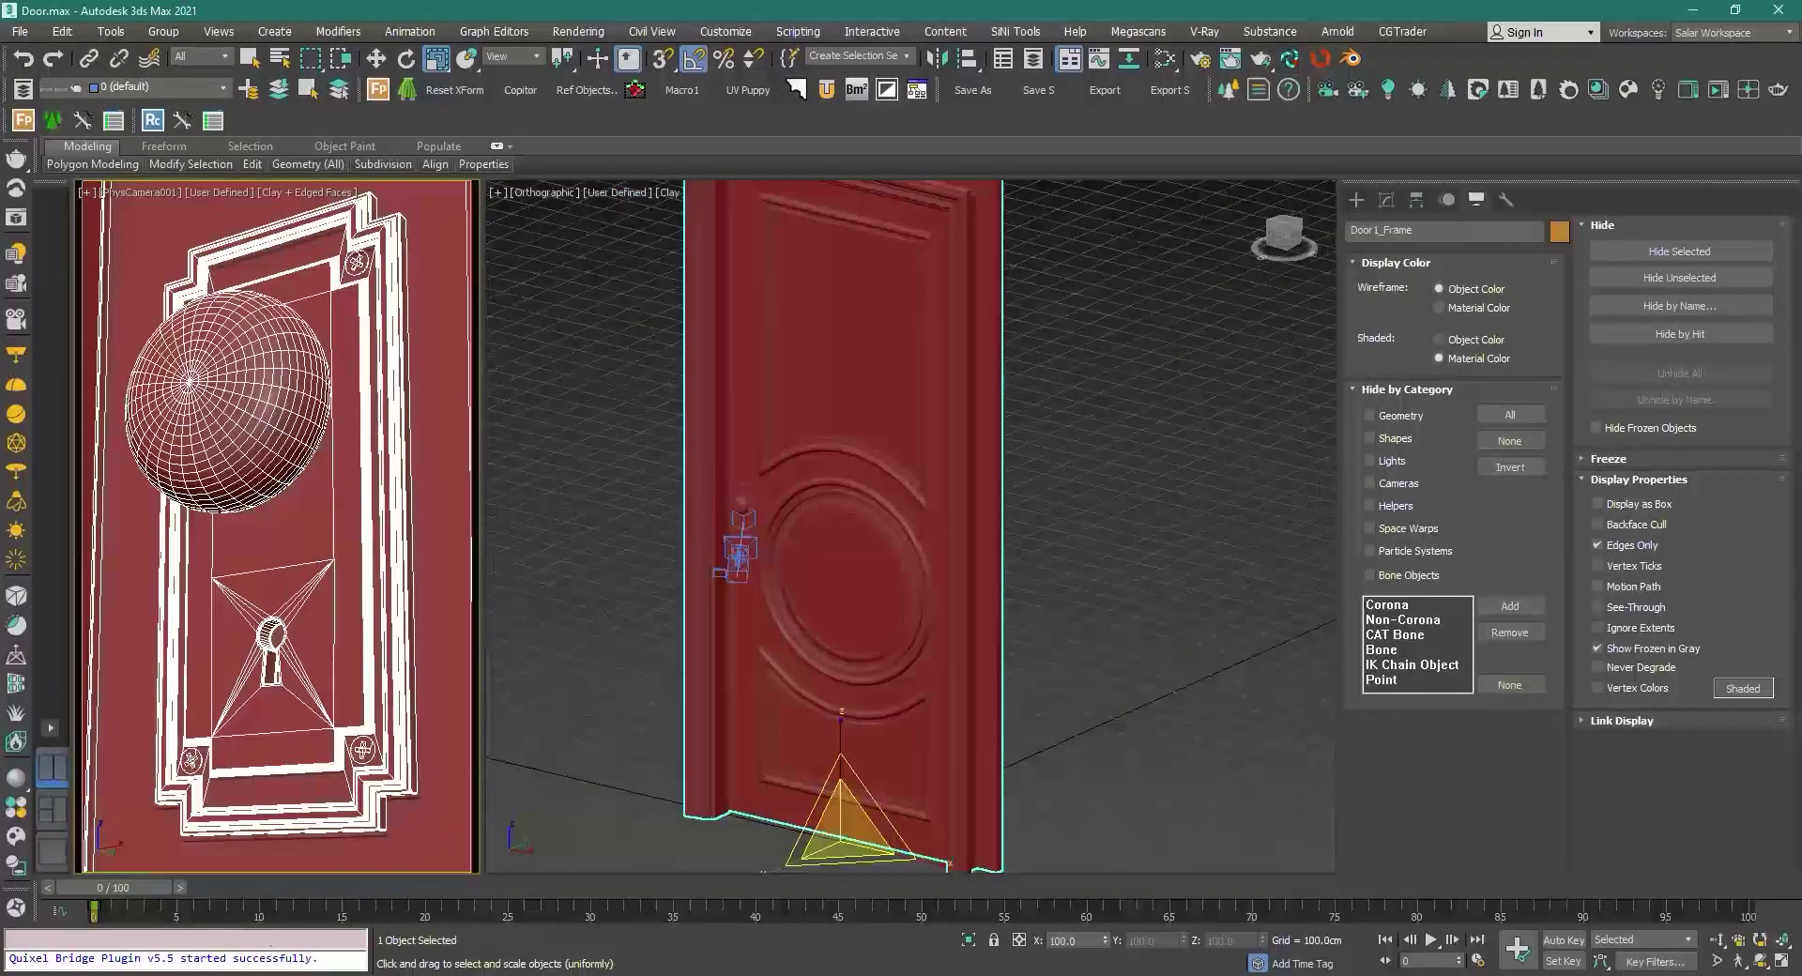
Step: Switch to the Maps folder in File Explorer and examine the Door1_Metal BaseColor, Metallic, Normal and Roughness maps
key("alt+Tab")
left_click_drag(1018, 807, 1588, 386)
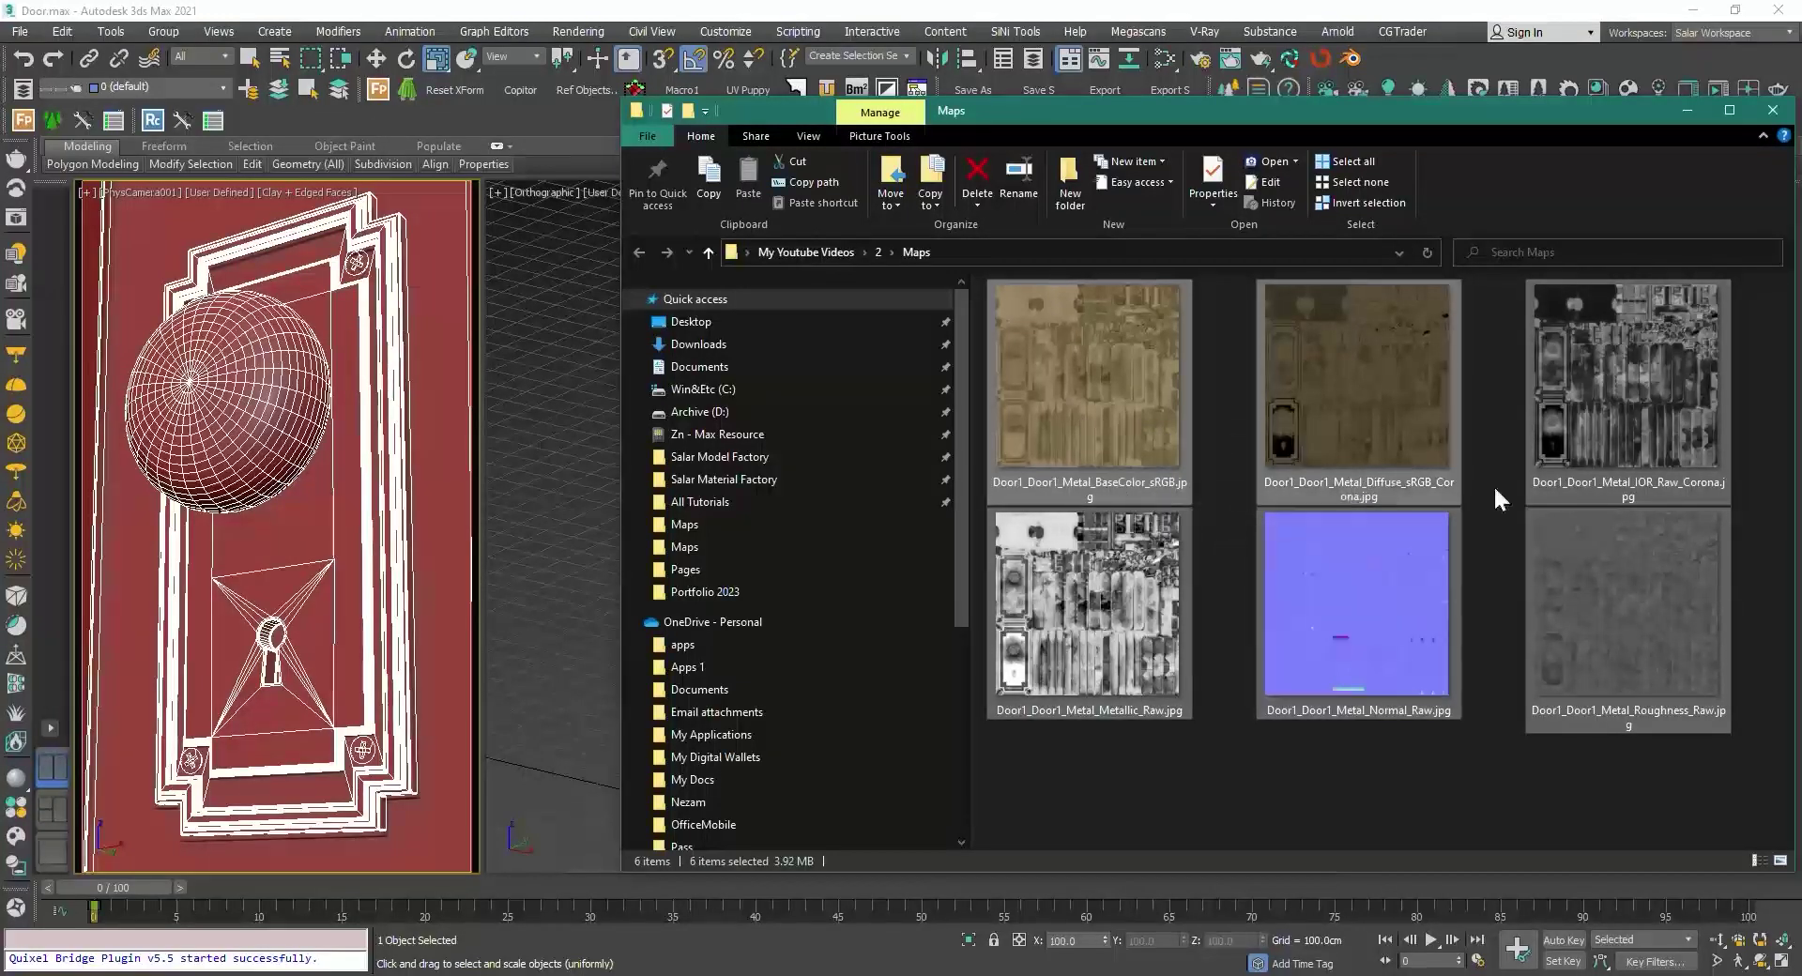
left_click(1197, 475)
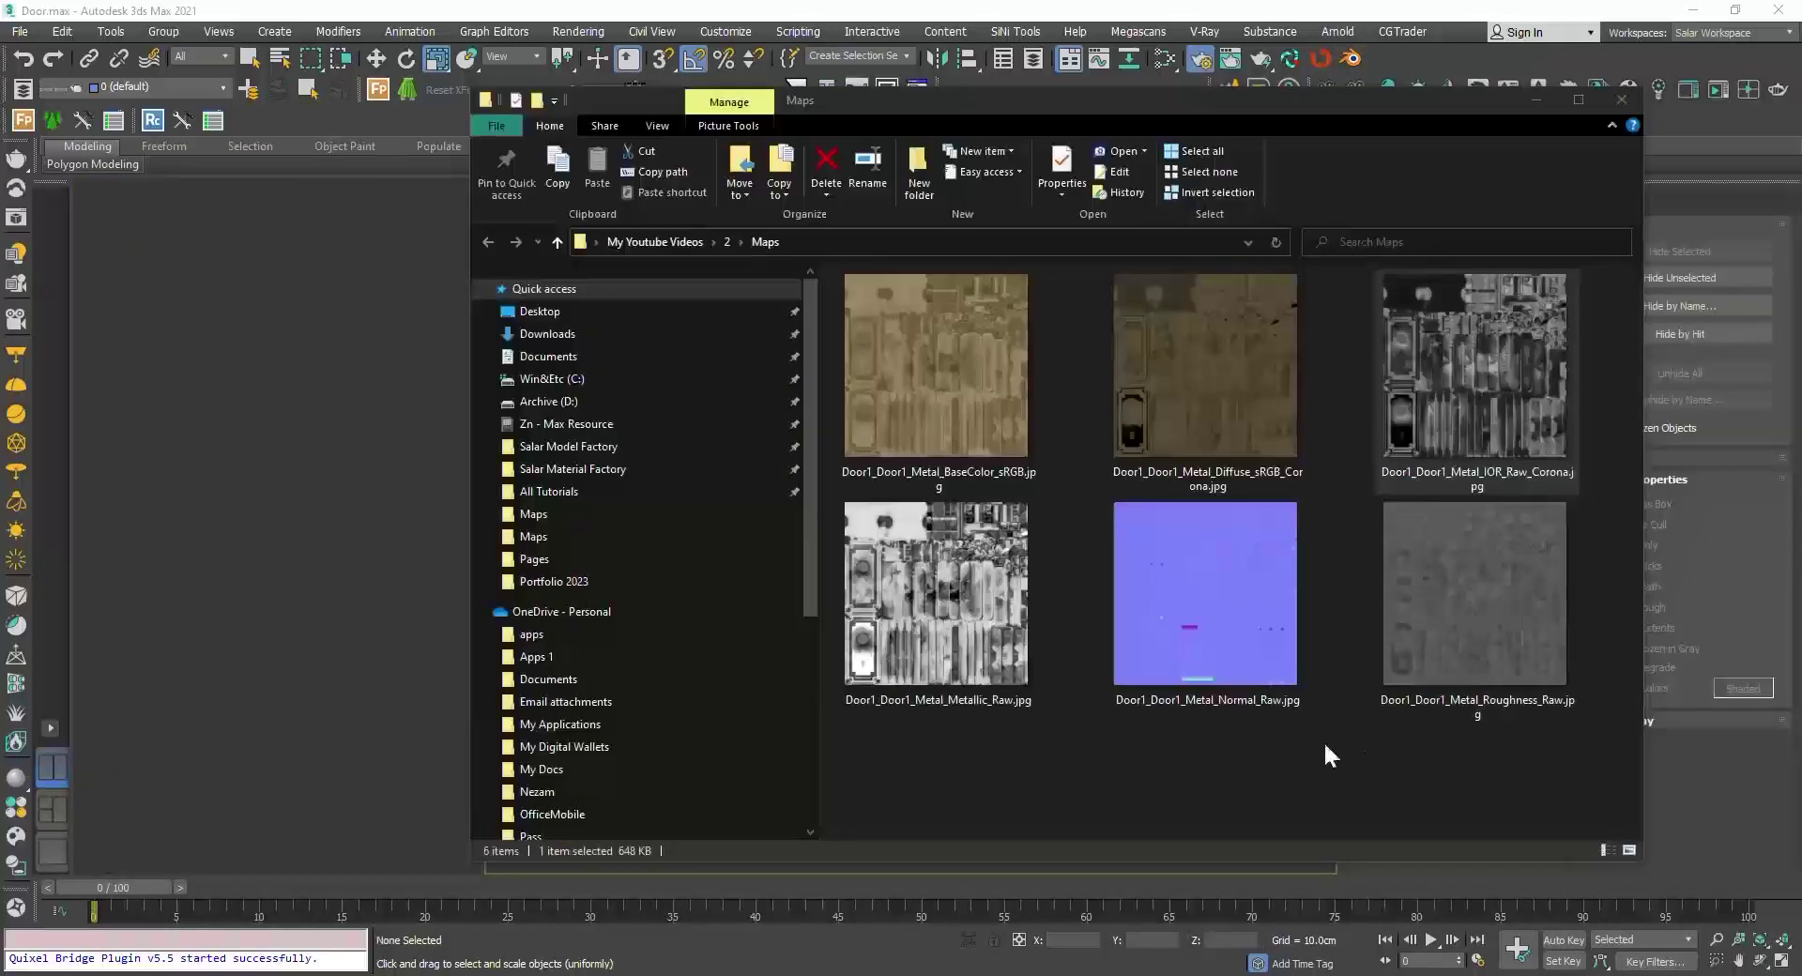
left_click(998, 769)
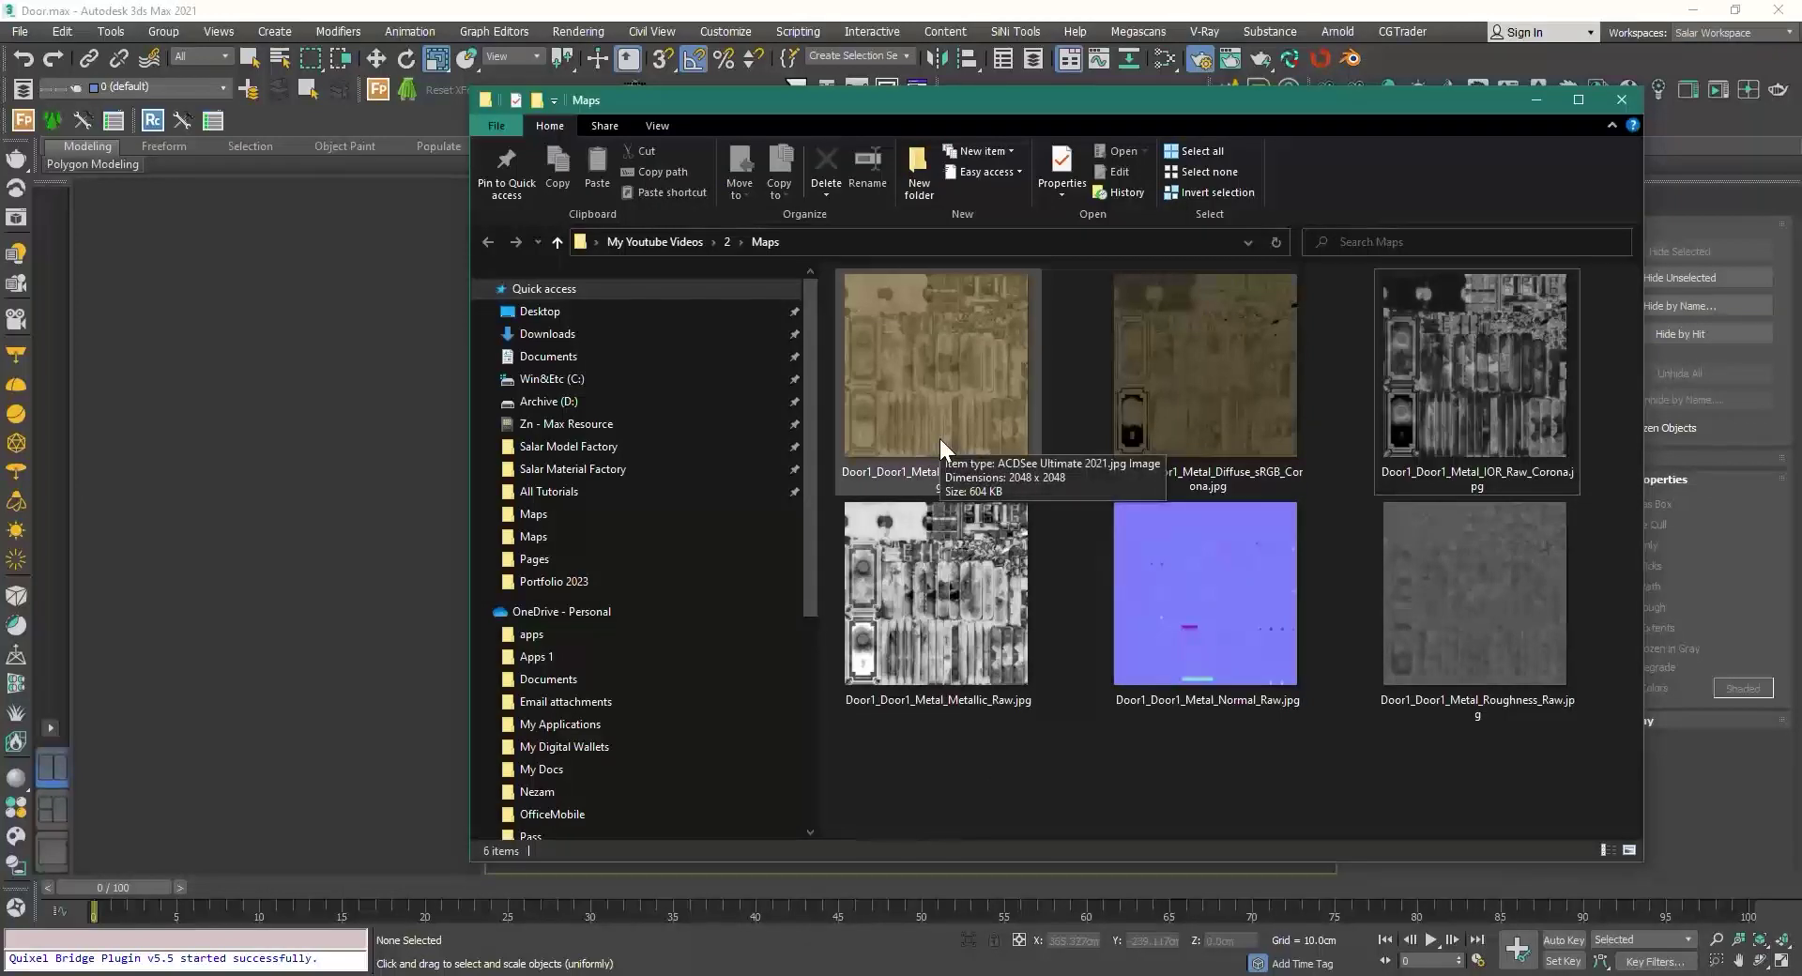
left_click(874, 475)
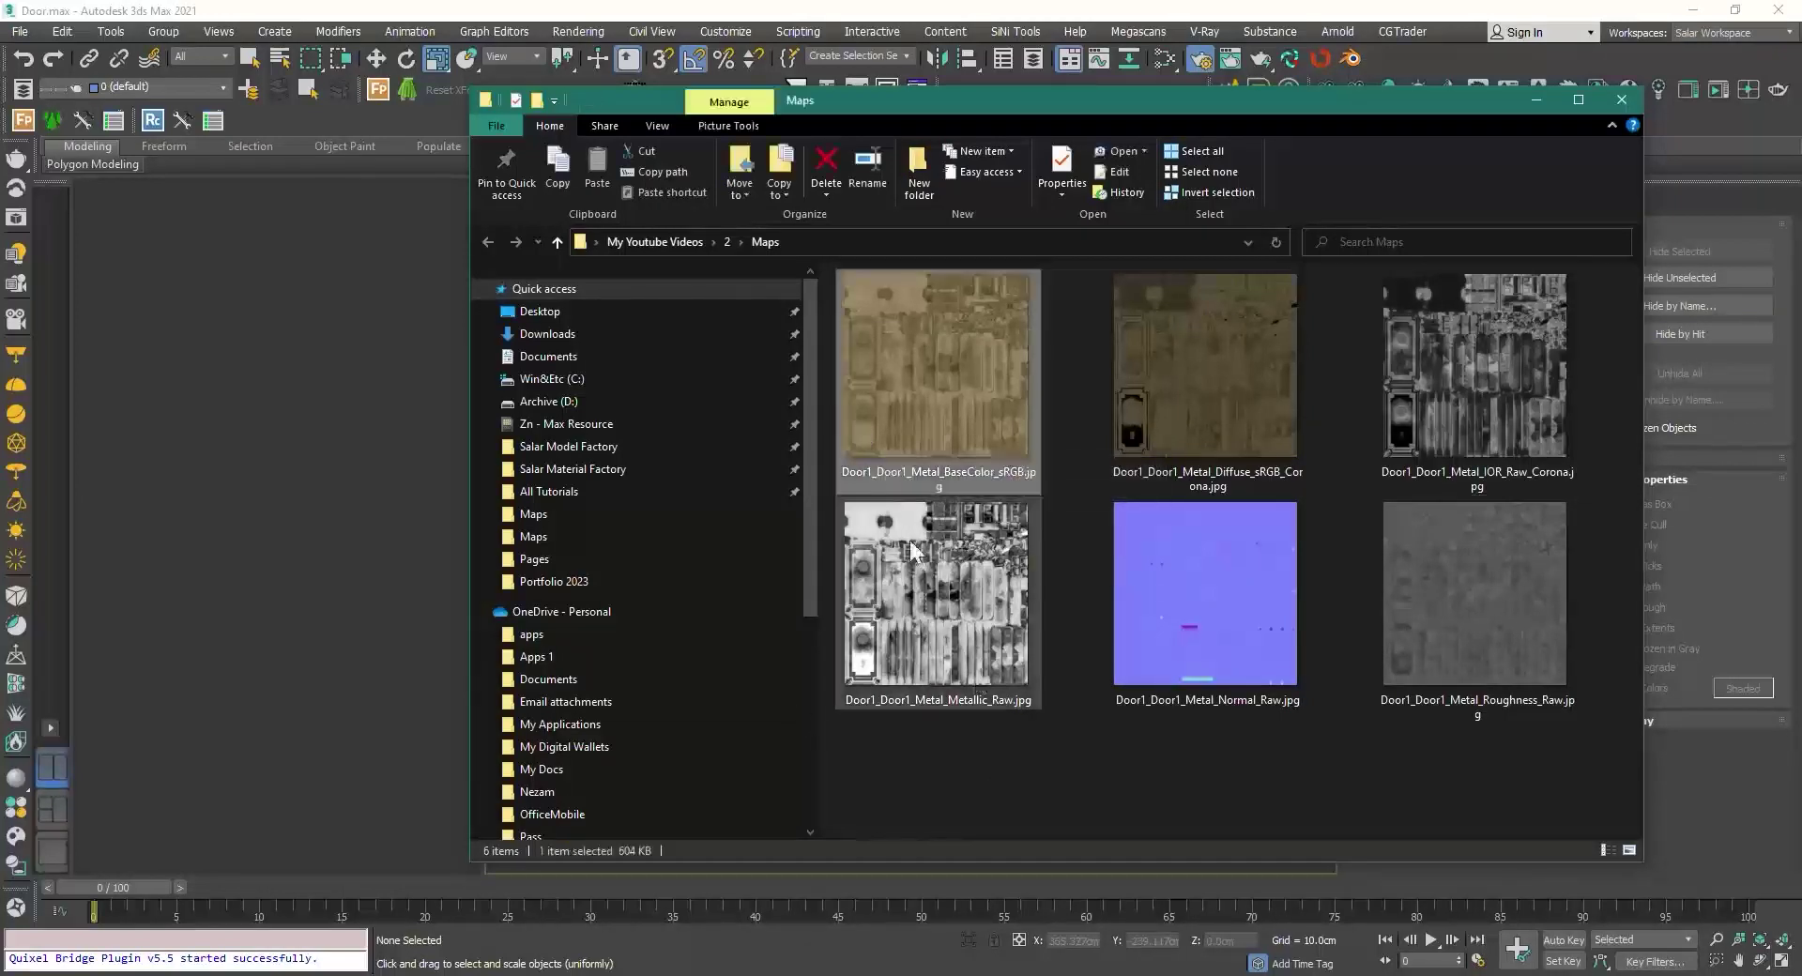
left_click(956, 632, "ctrl")
left_click(1276, 641, "ctrl")
left_click(1464, 666, "ctrl")
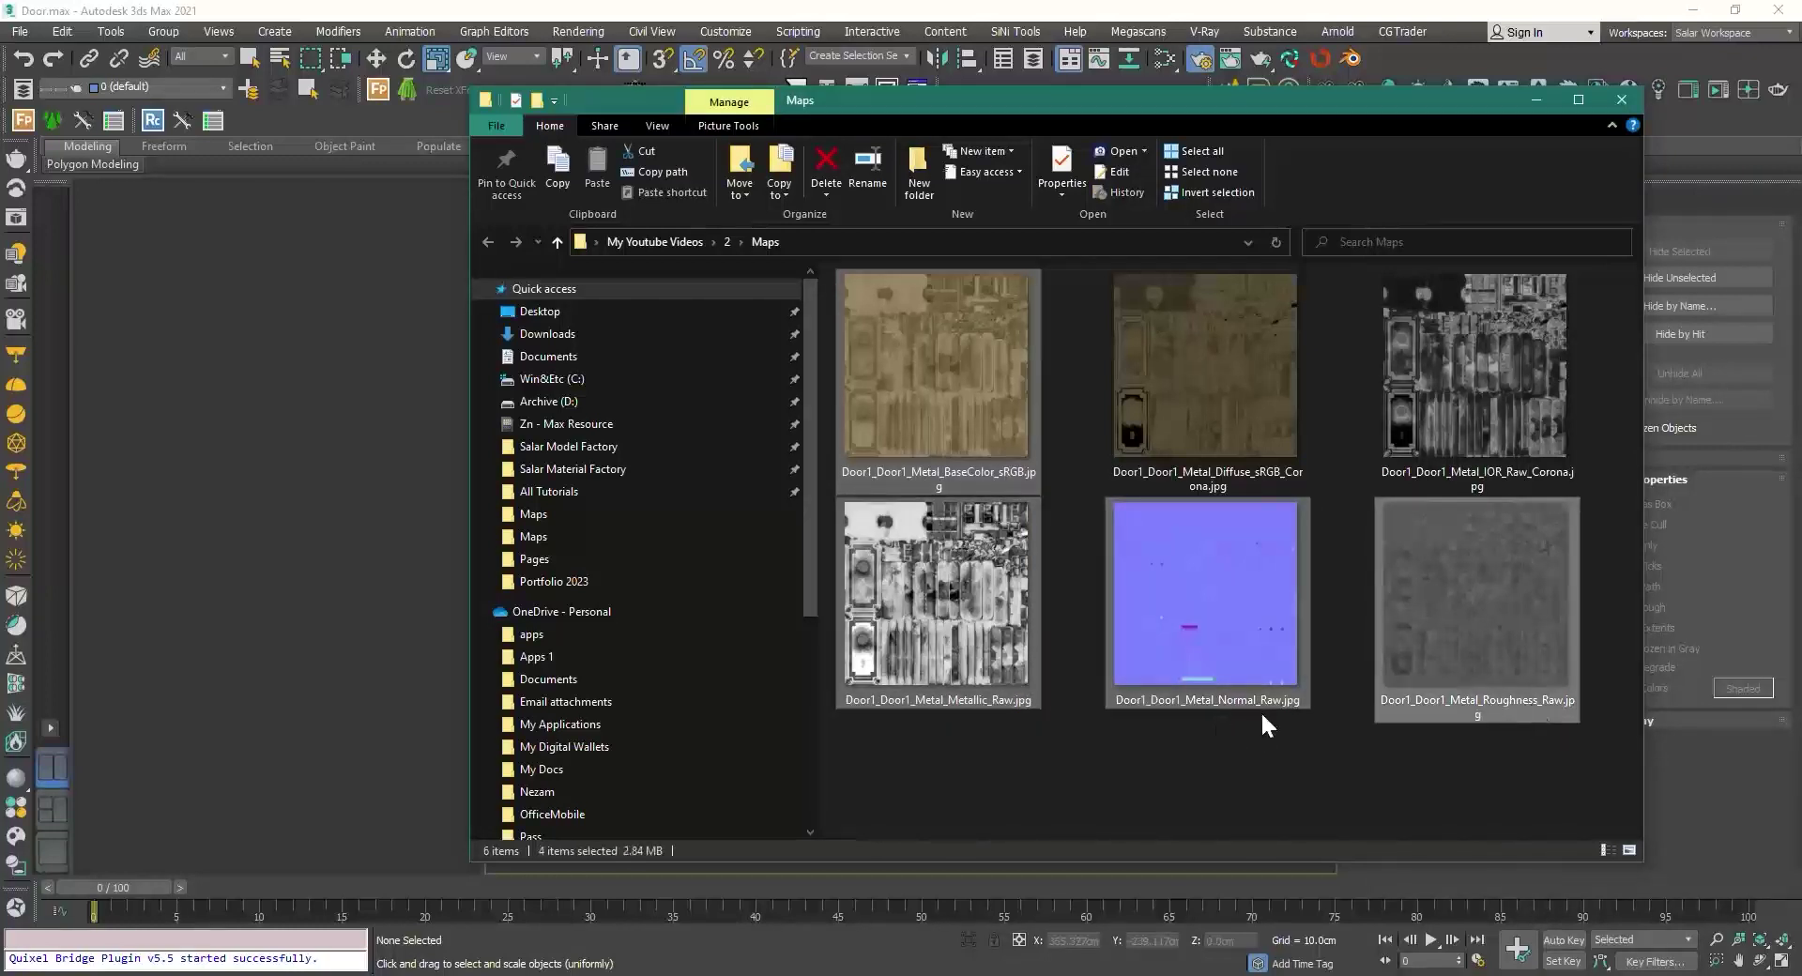
left_click(1160, 780)
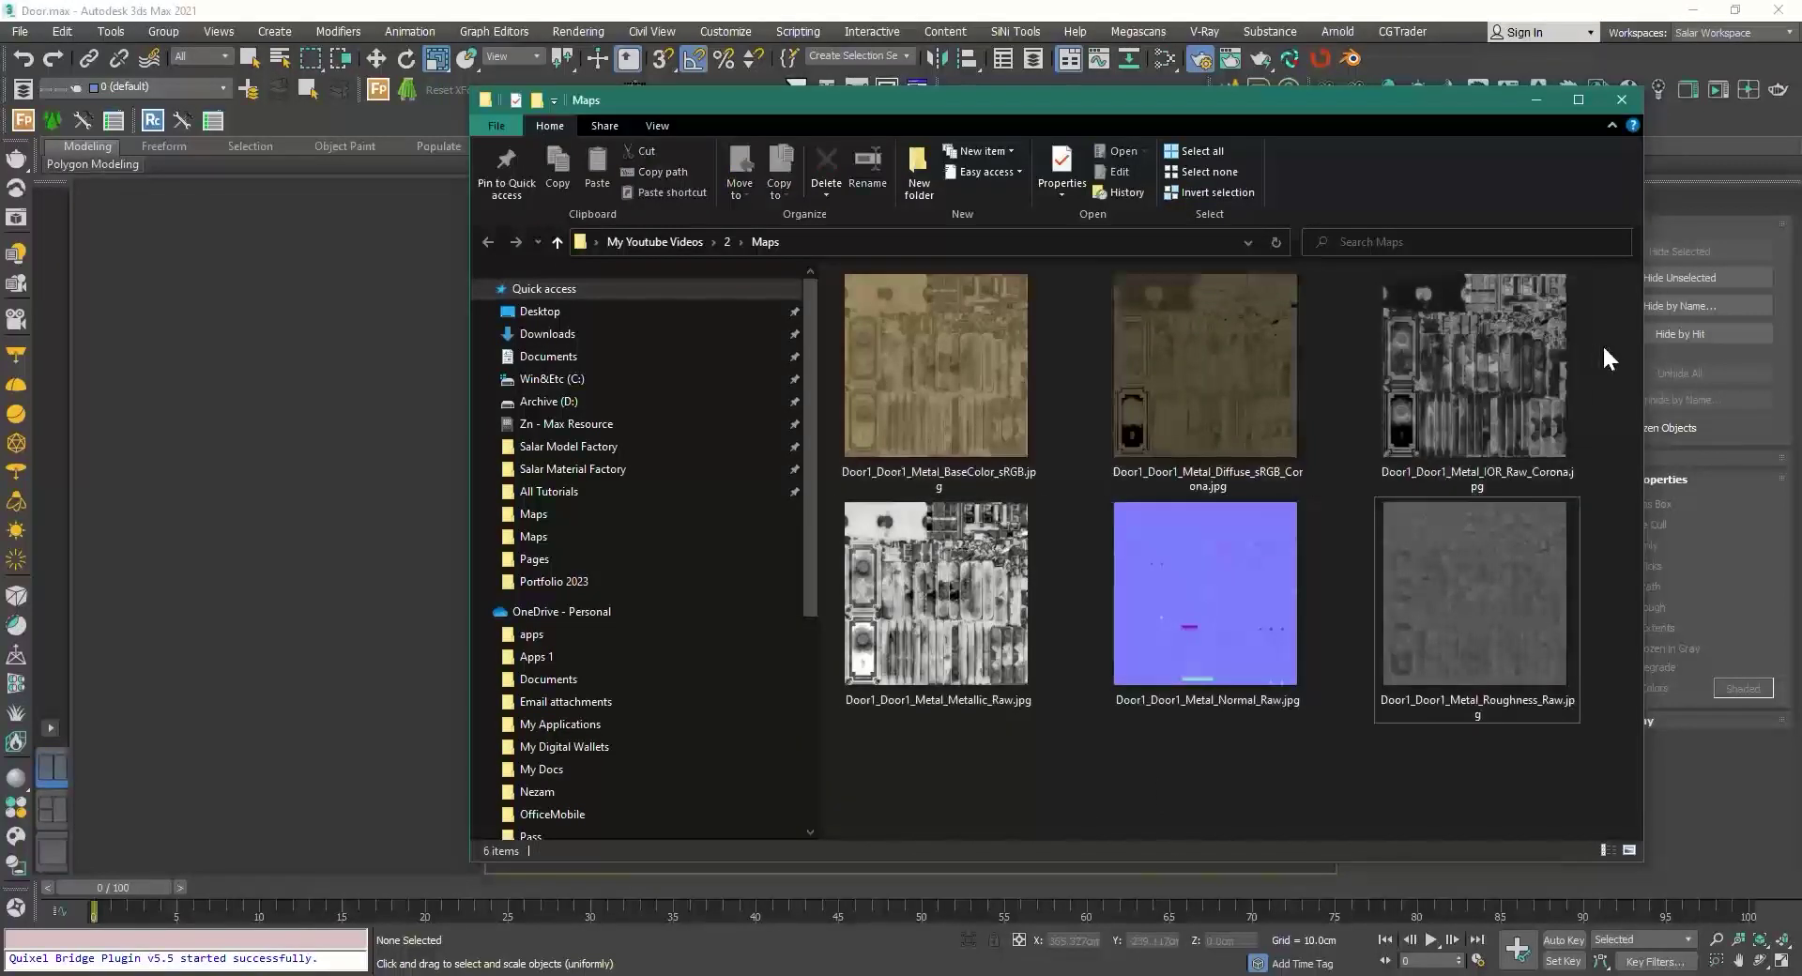
Step: Examine which Door1_Metal maps belong to the Corona set, including the Diffuse and IOR textures
left_click_drag(1605, 356, 1194, 490)
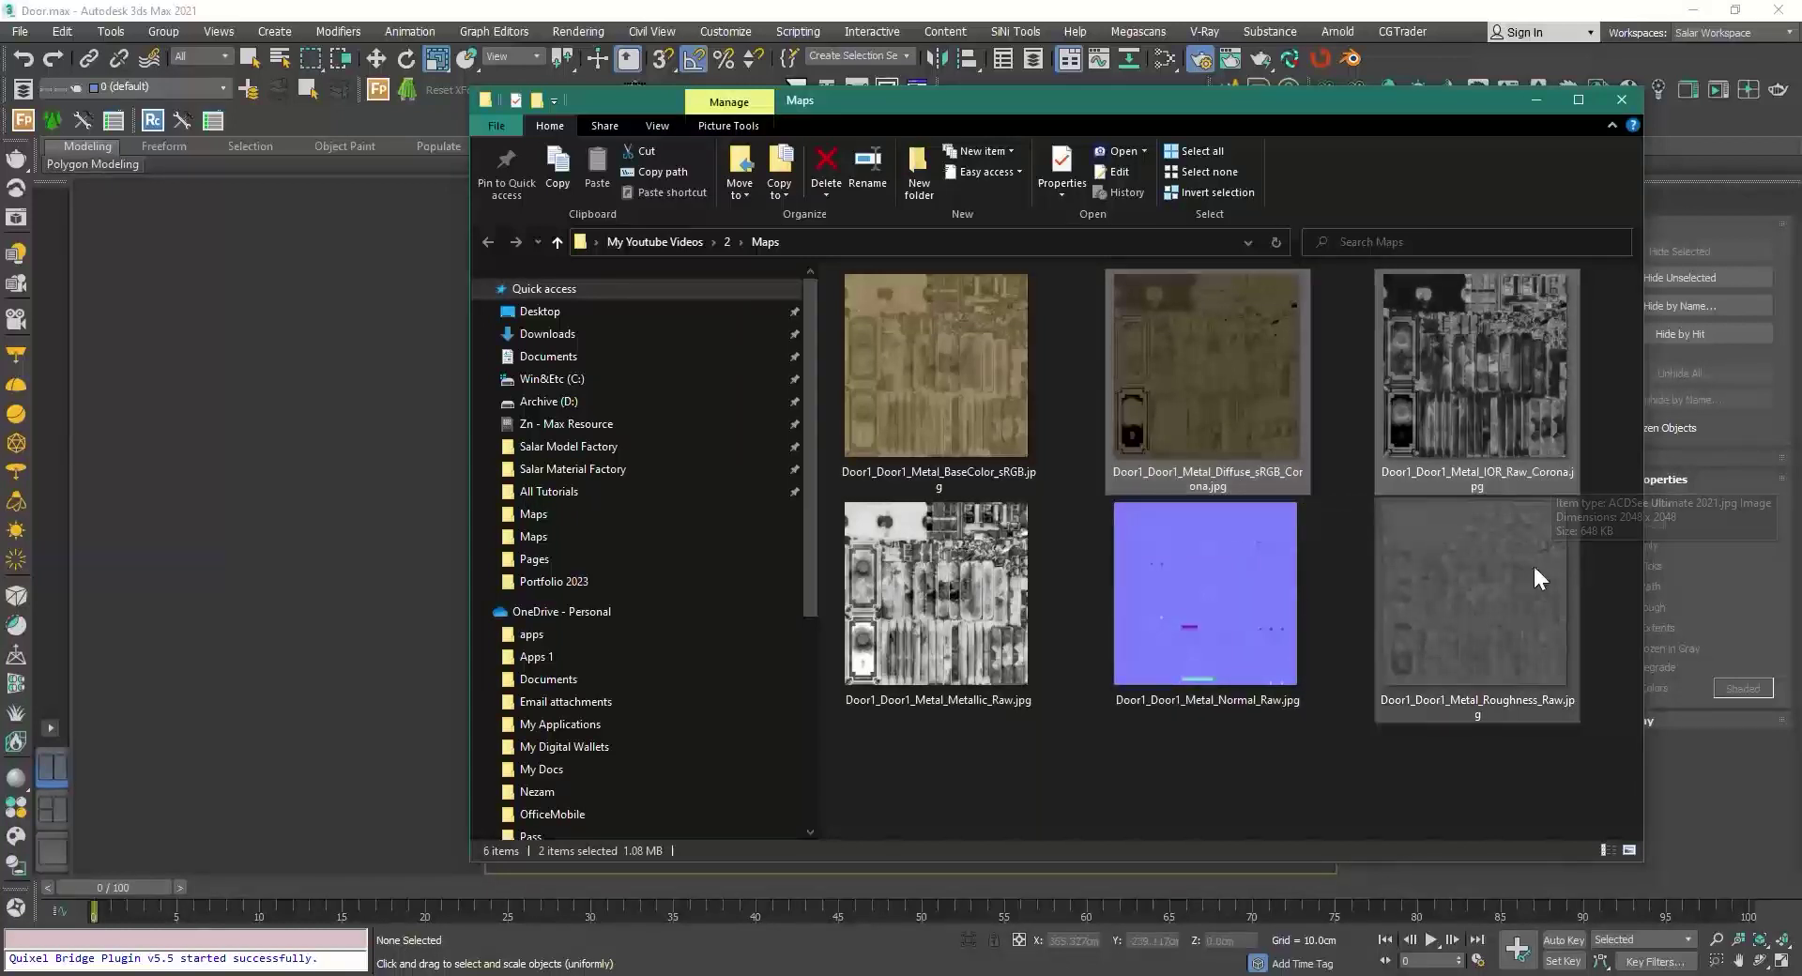
left_click_drag(1602, 402, 1206, 695)
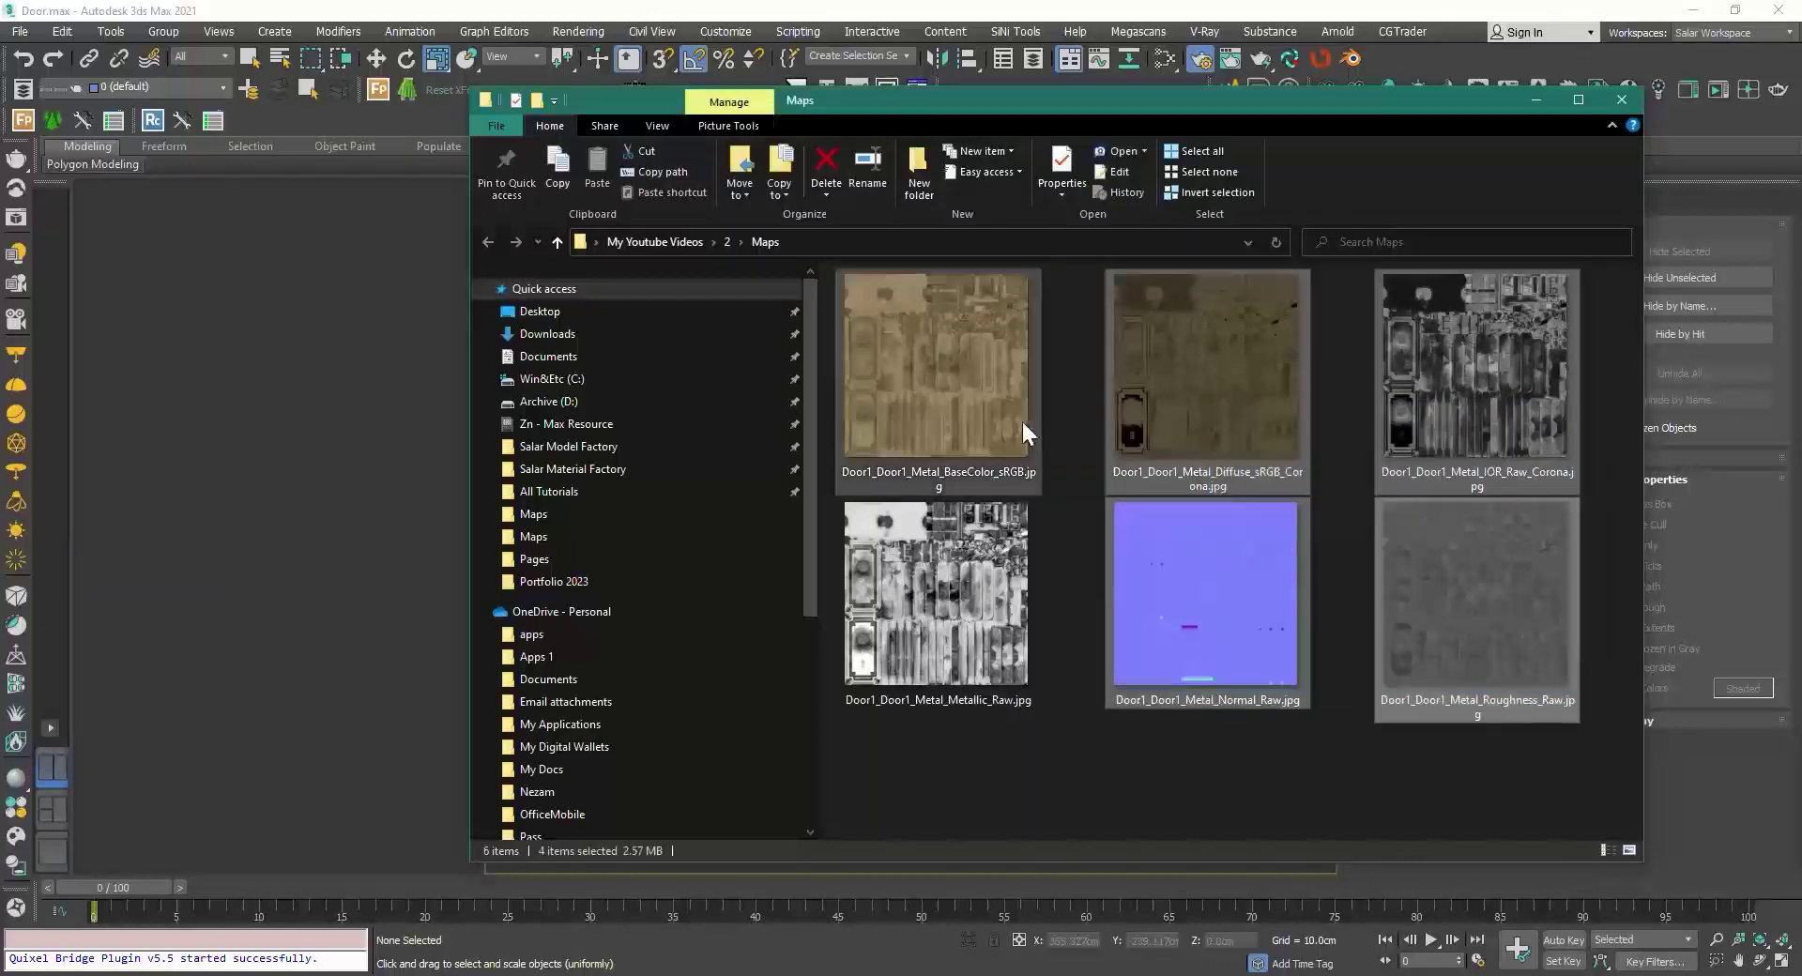
left_click(1021, 419, "ctrl")
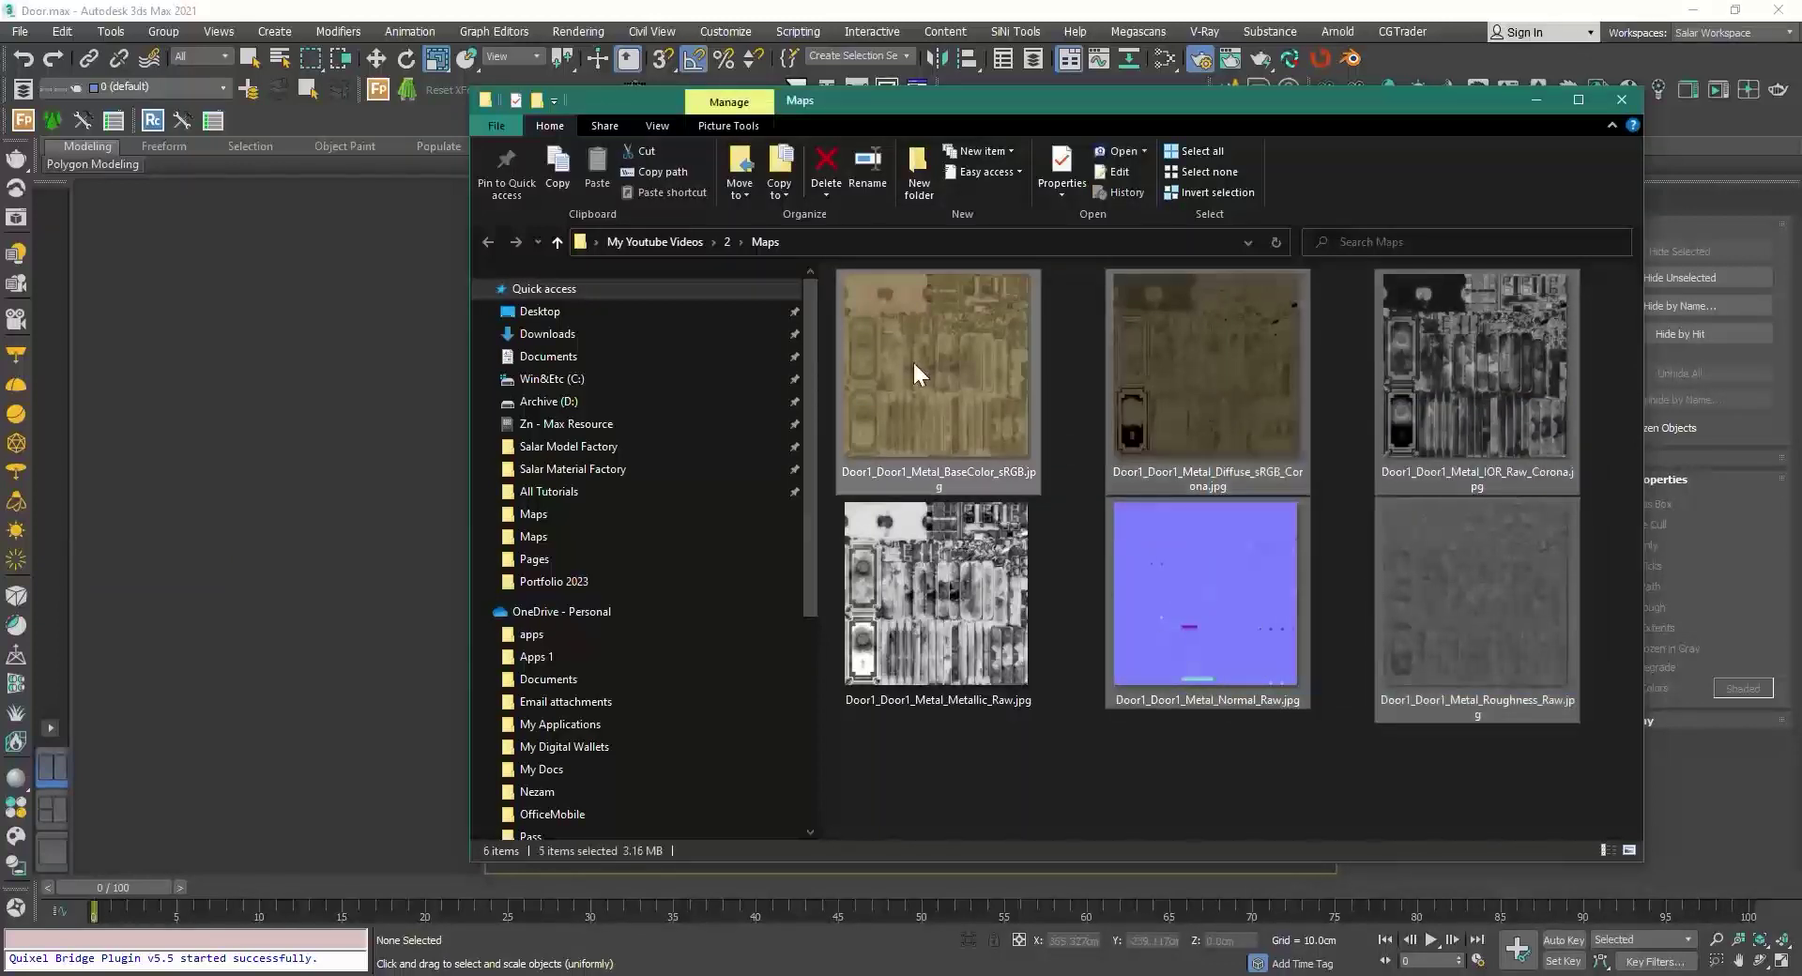
left_click(989, 771)
left_click_drag(929, 769, 979, 470)
left_click_drag(1234, 767, 1520, 601, "ctrl")
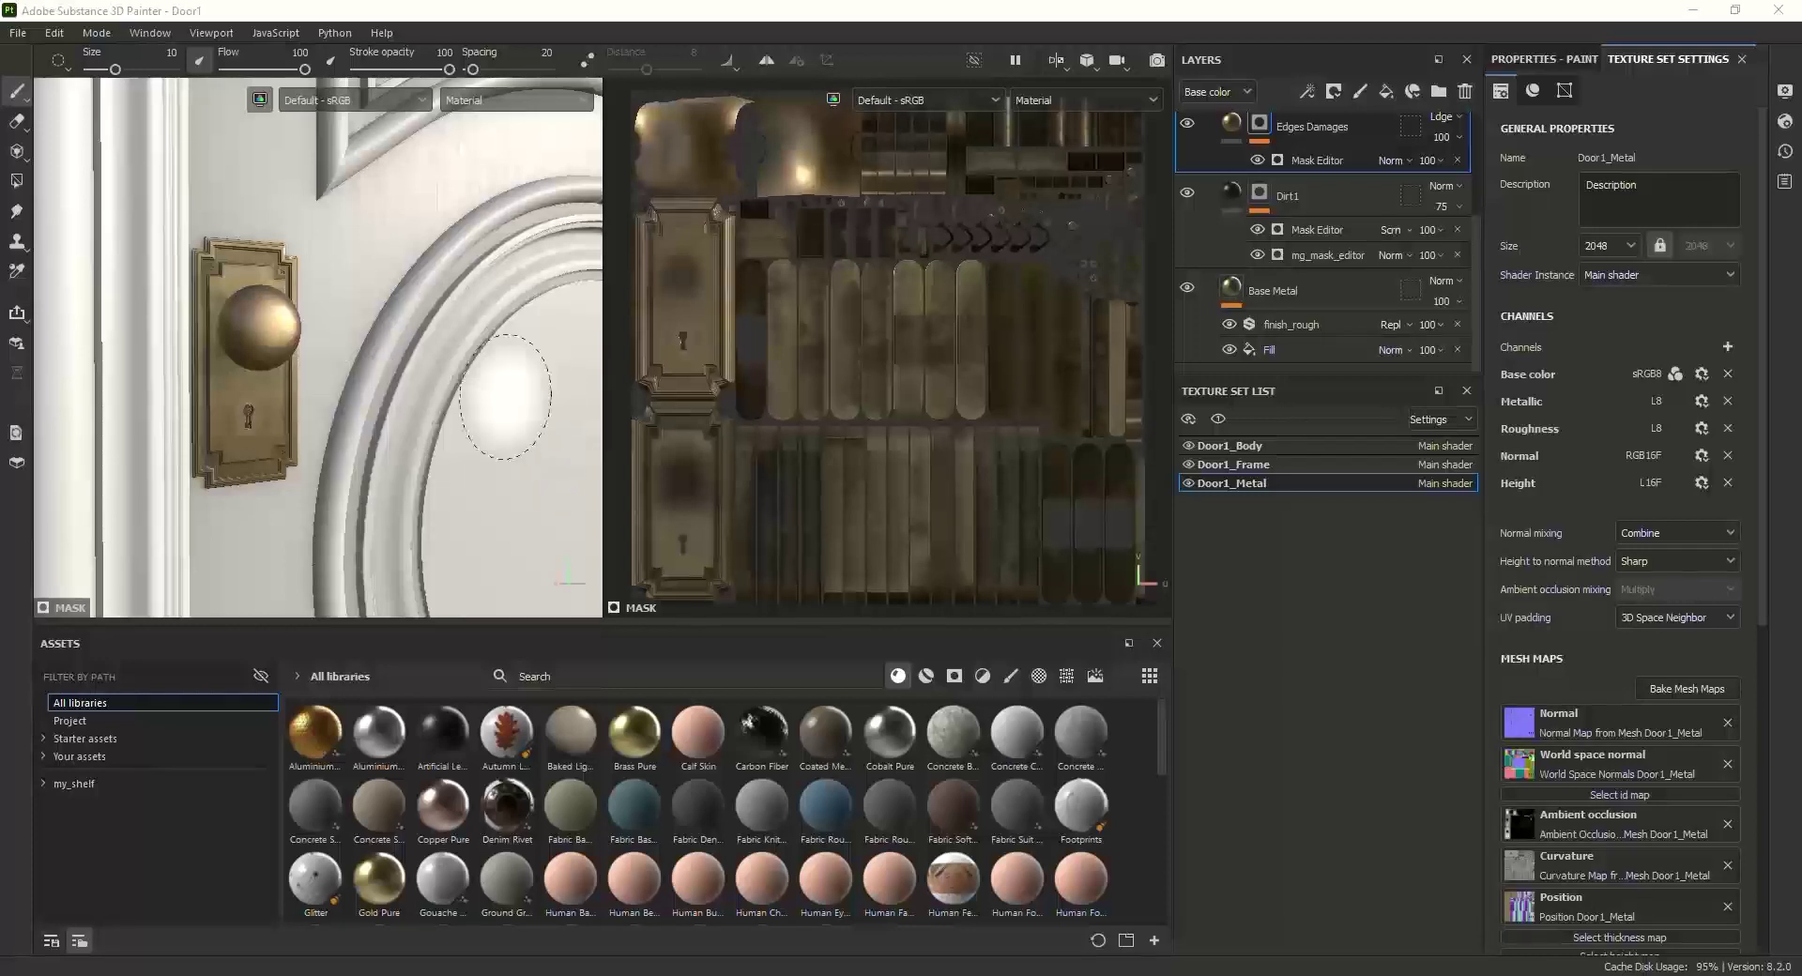
Step: Inspect the textured metal doorknob and its plate on the door model in Substance 3D Painter
scroll(505, 397, "down", 5)
middle_click_drag(505, 397, 414, 403, "alt")
mouse_move(414, 403)
left_mouse_down("alt")
mouse_move(193, 387)
mouse_move(528, 379)
mouse_move(328, 360)
left_mouse_up("alt")
scroll(315, 372, "up", 8)
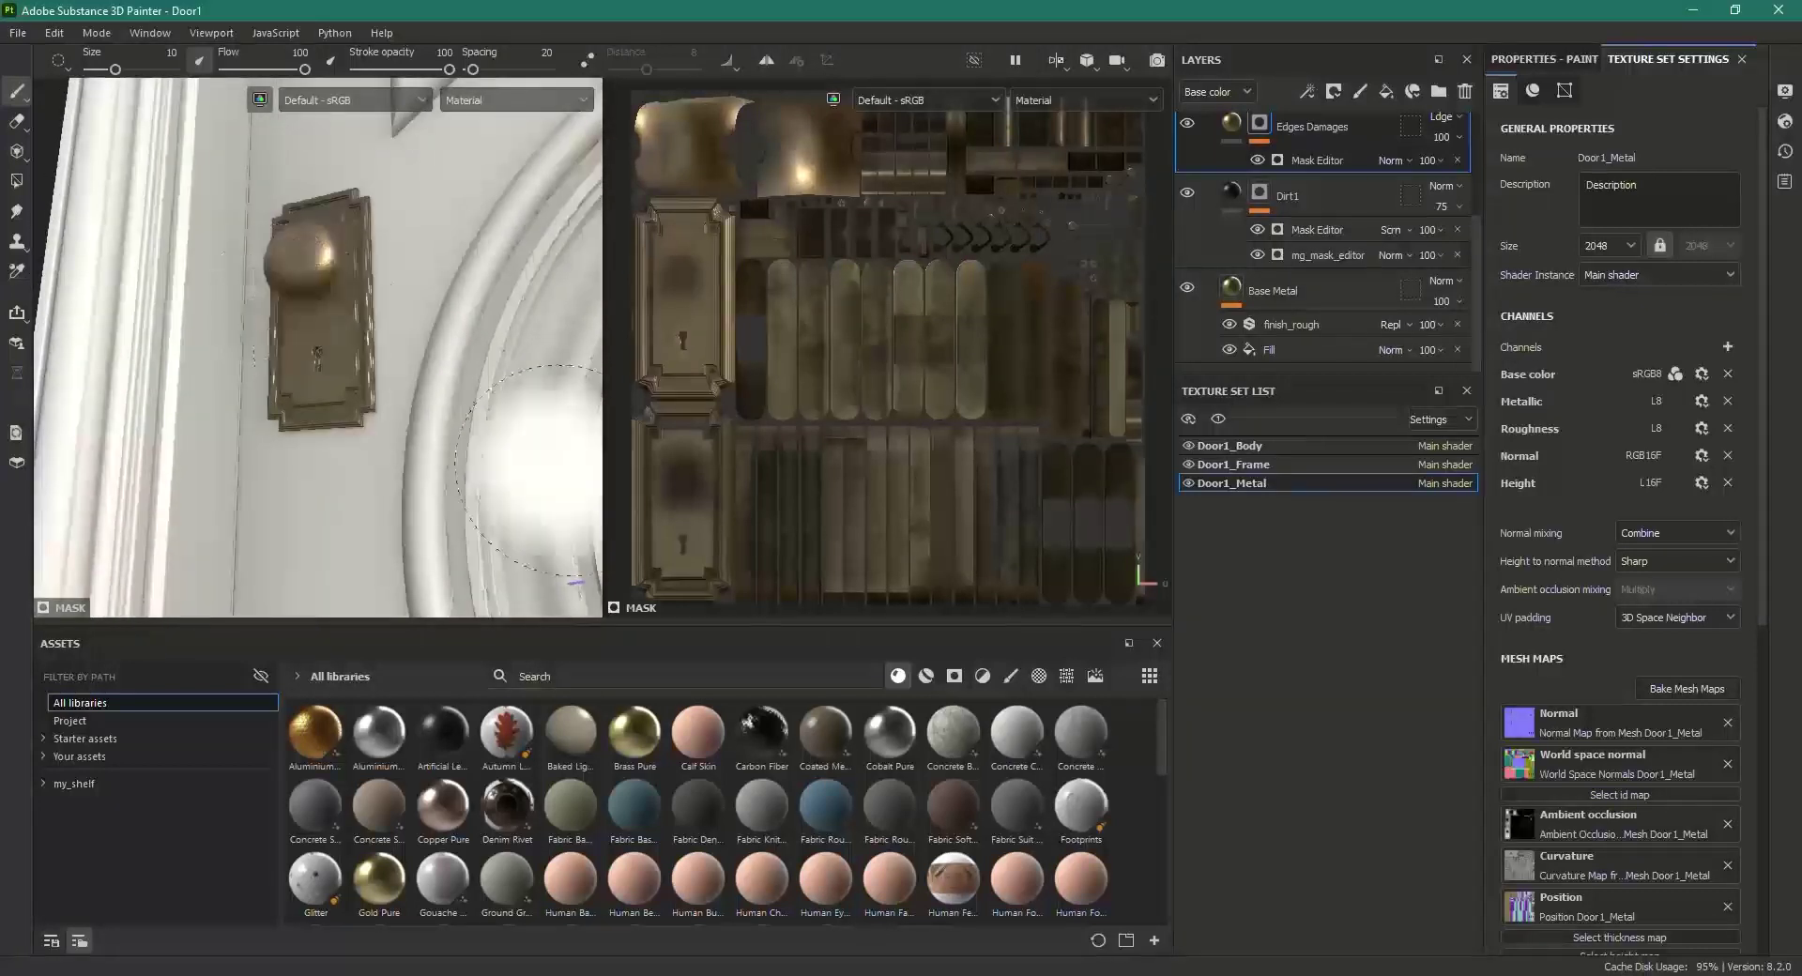
left_click_drag(466, 415, 601, 431, "alt")
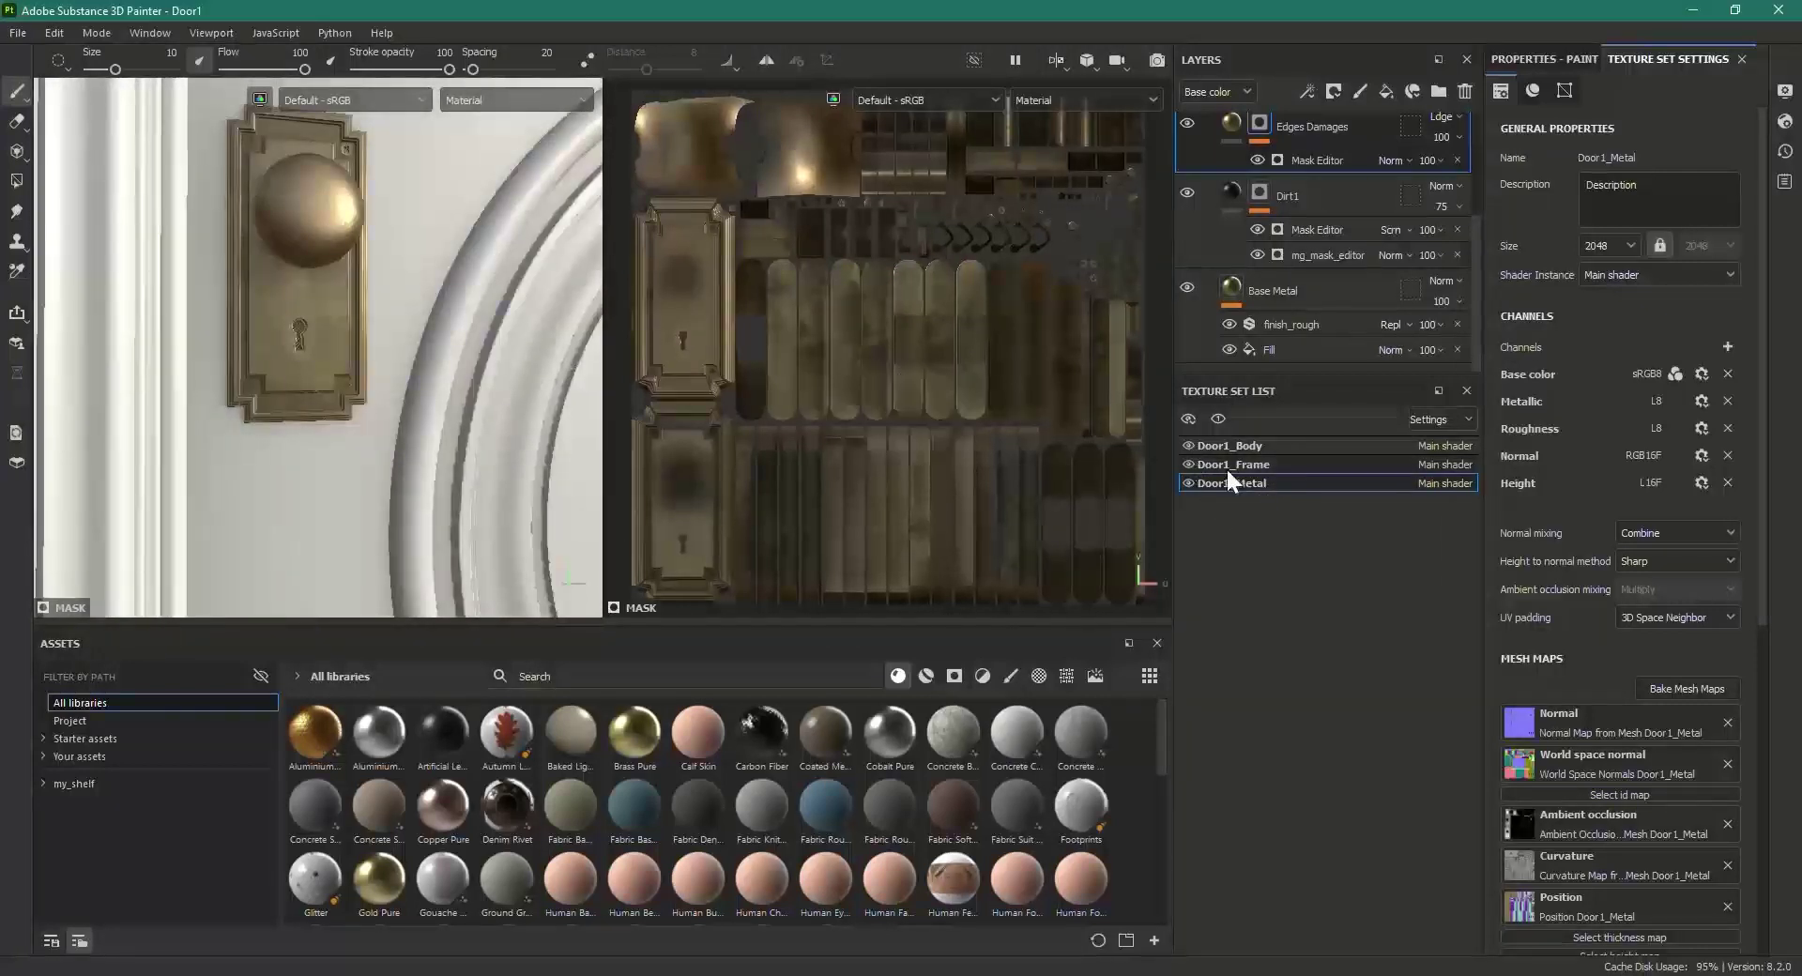
Step: Isolate the Door1_Metal parts by hiding the Door1_Frame and Door1_Body texture sets, inspect them, and show both sets again
left_click(1190, 464)
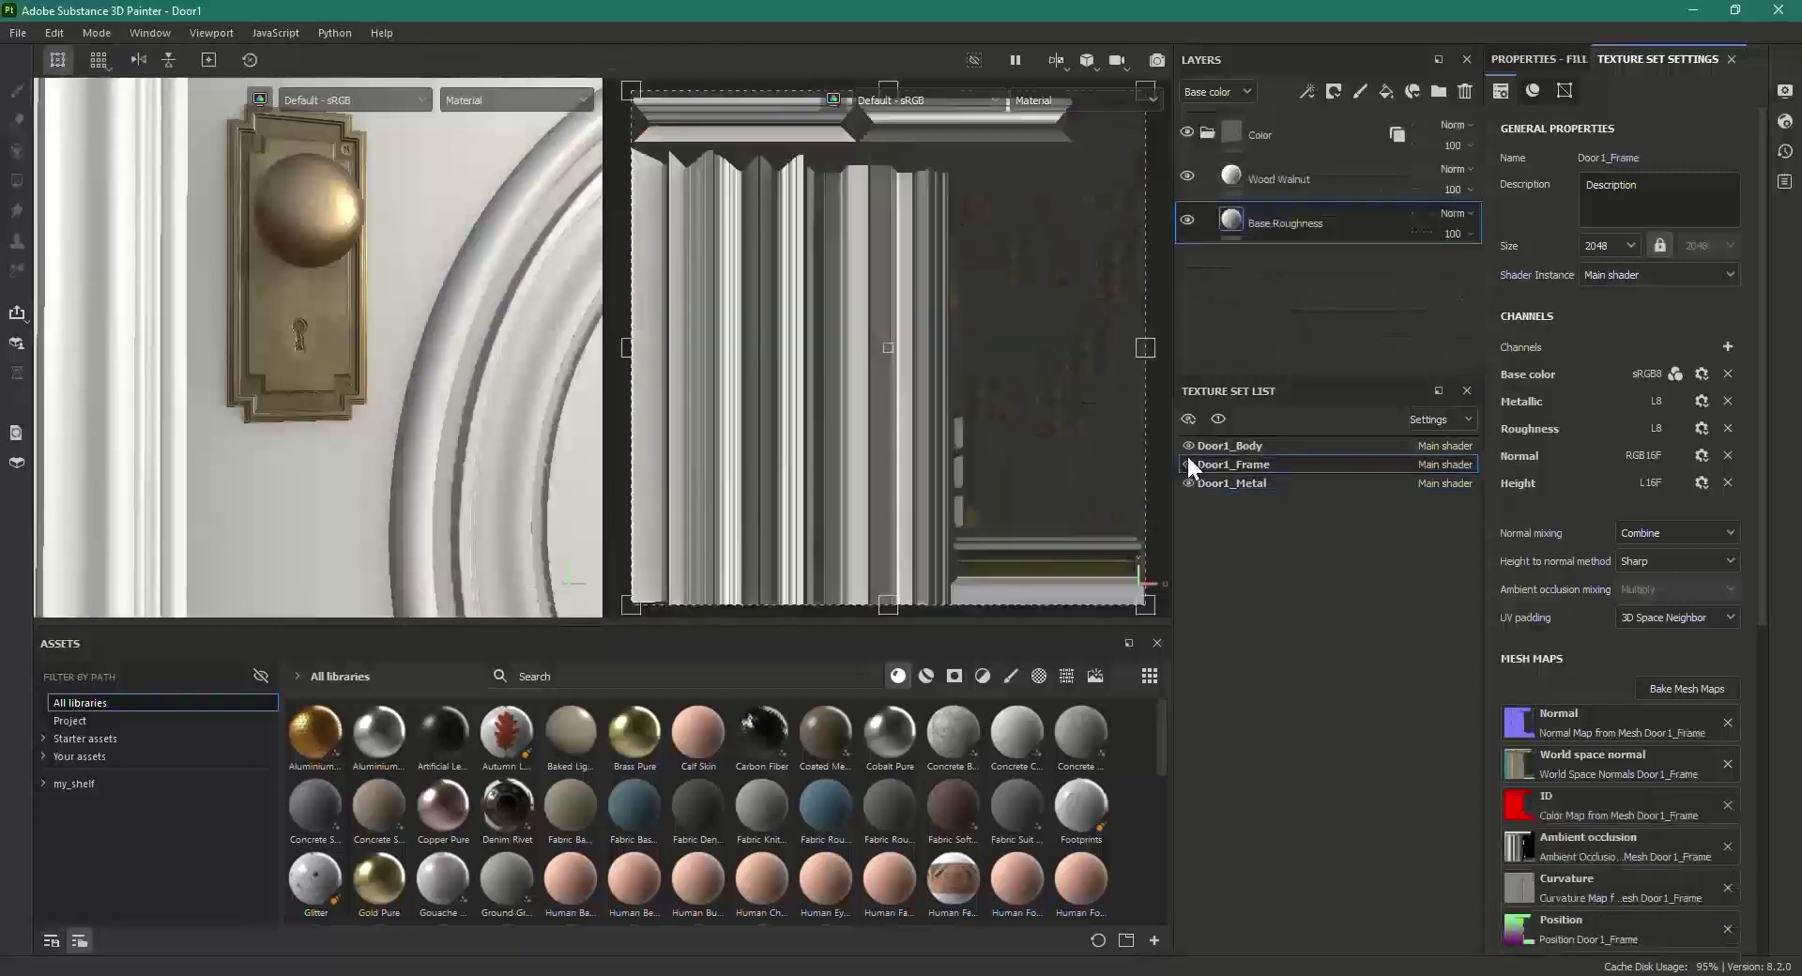
left_click(1188, 447)
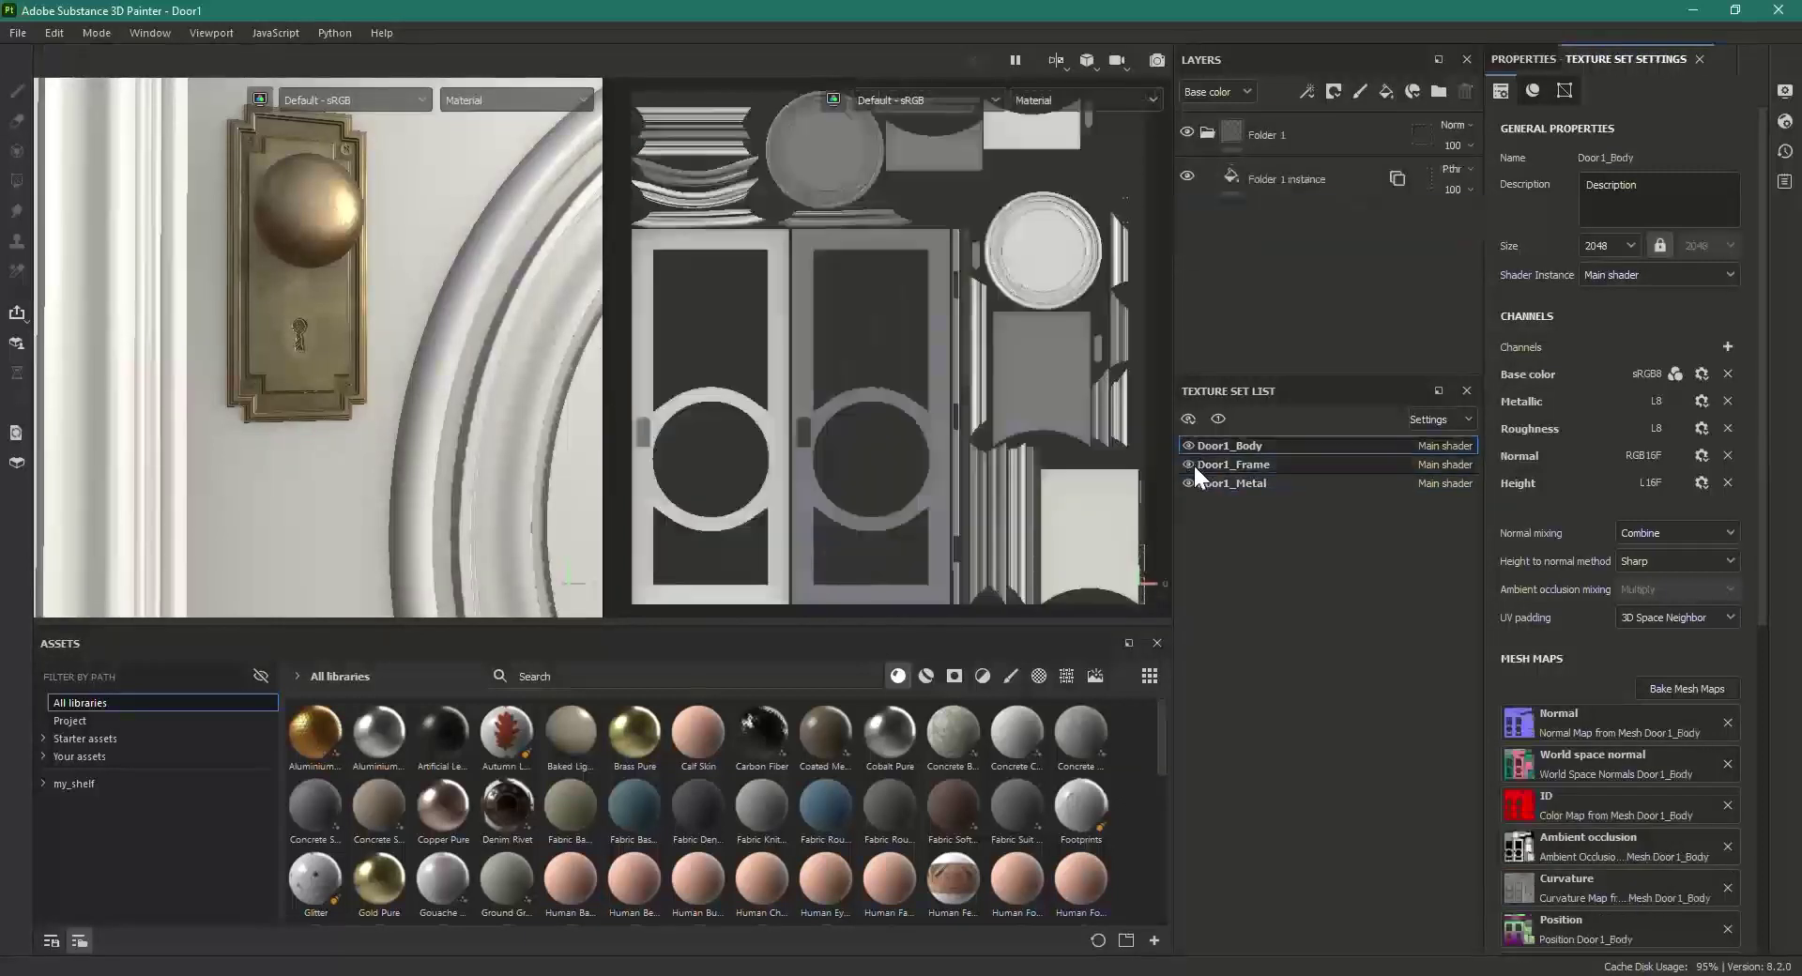
left_click(1188, 464)
left_click(1188, 445)
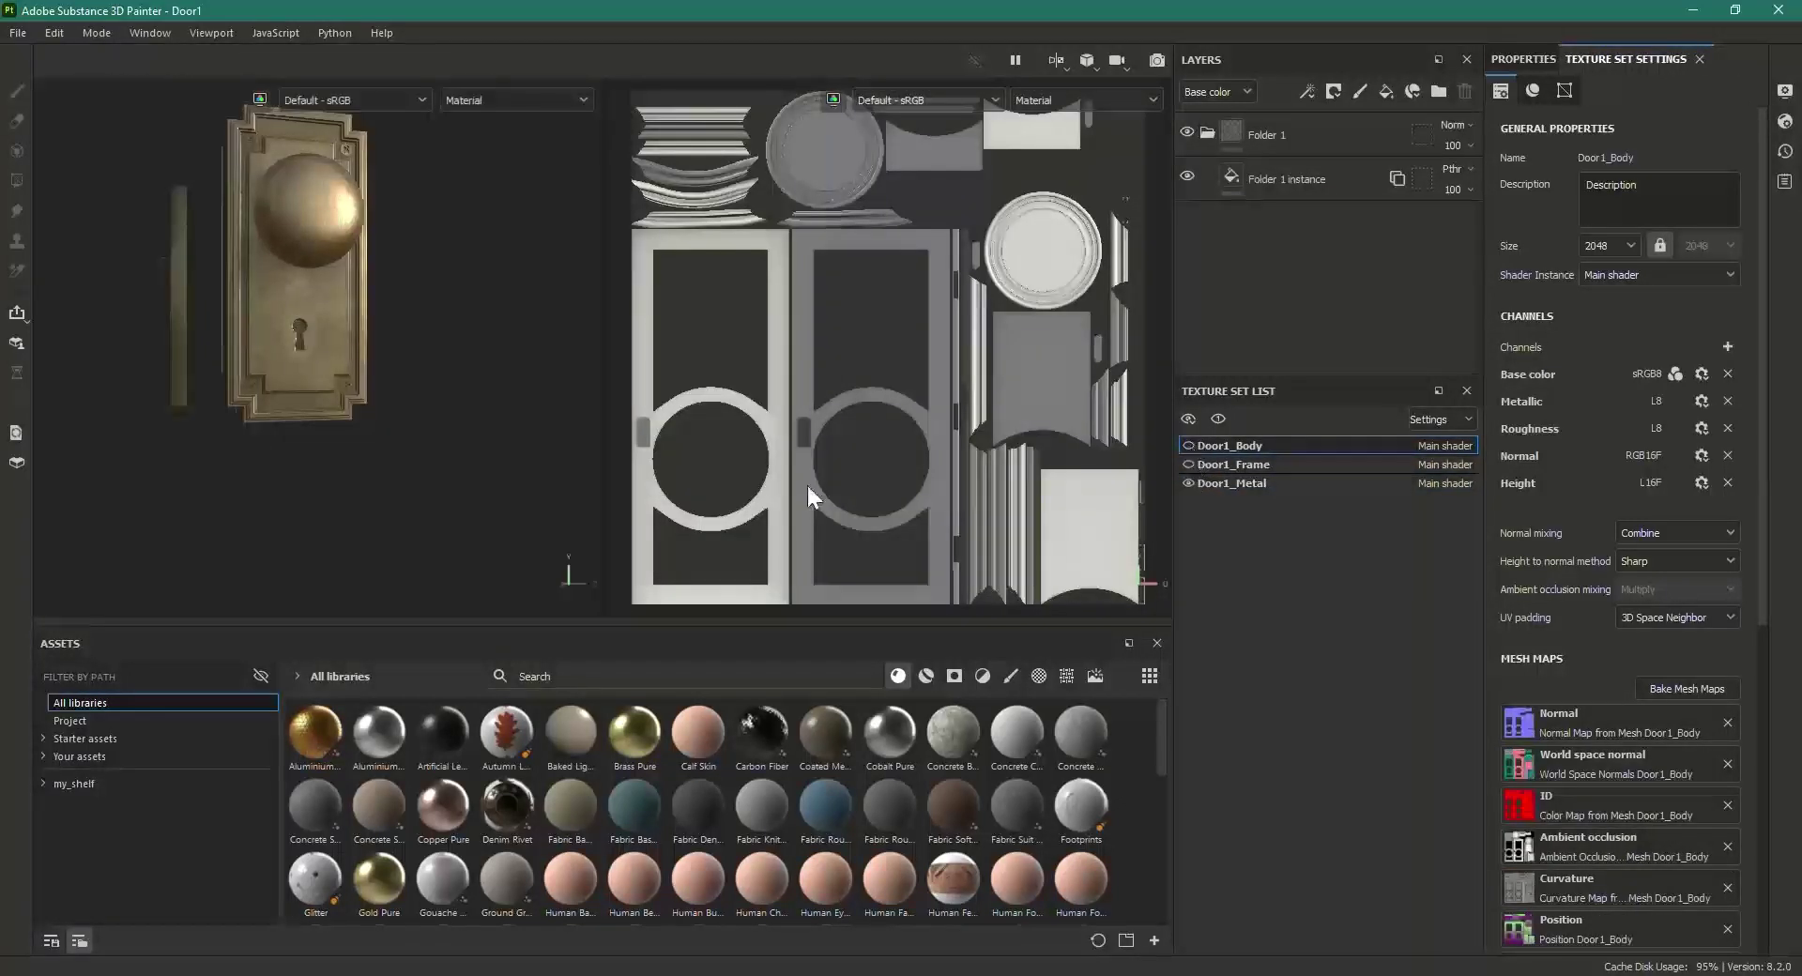
left_click_drag(325, 281, 401, 413, "alt")
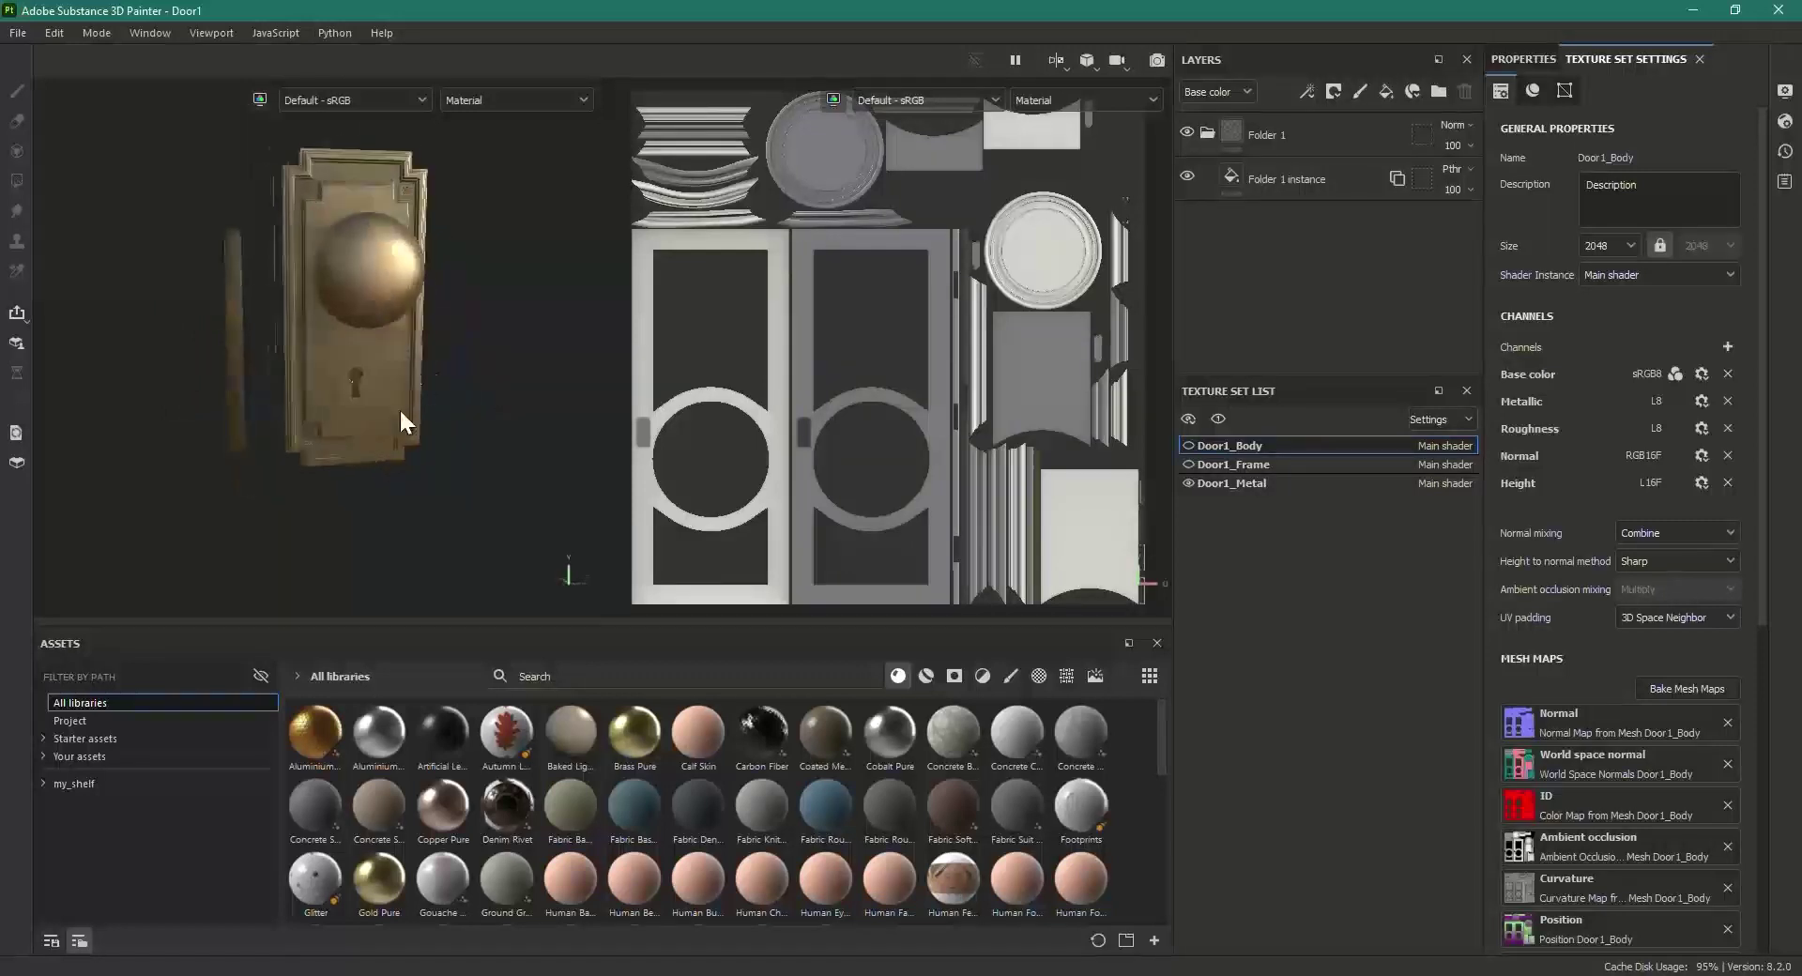
left_click(1188, 465)
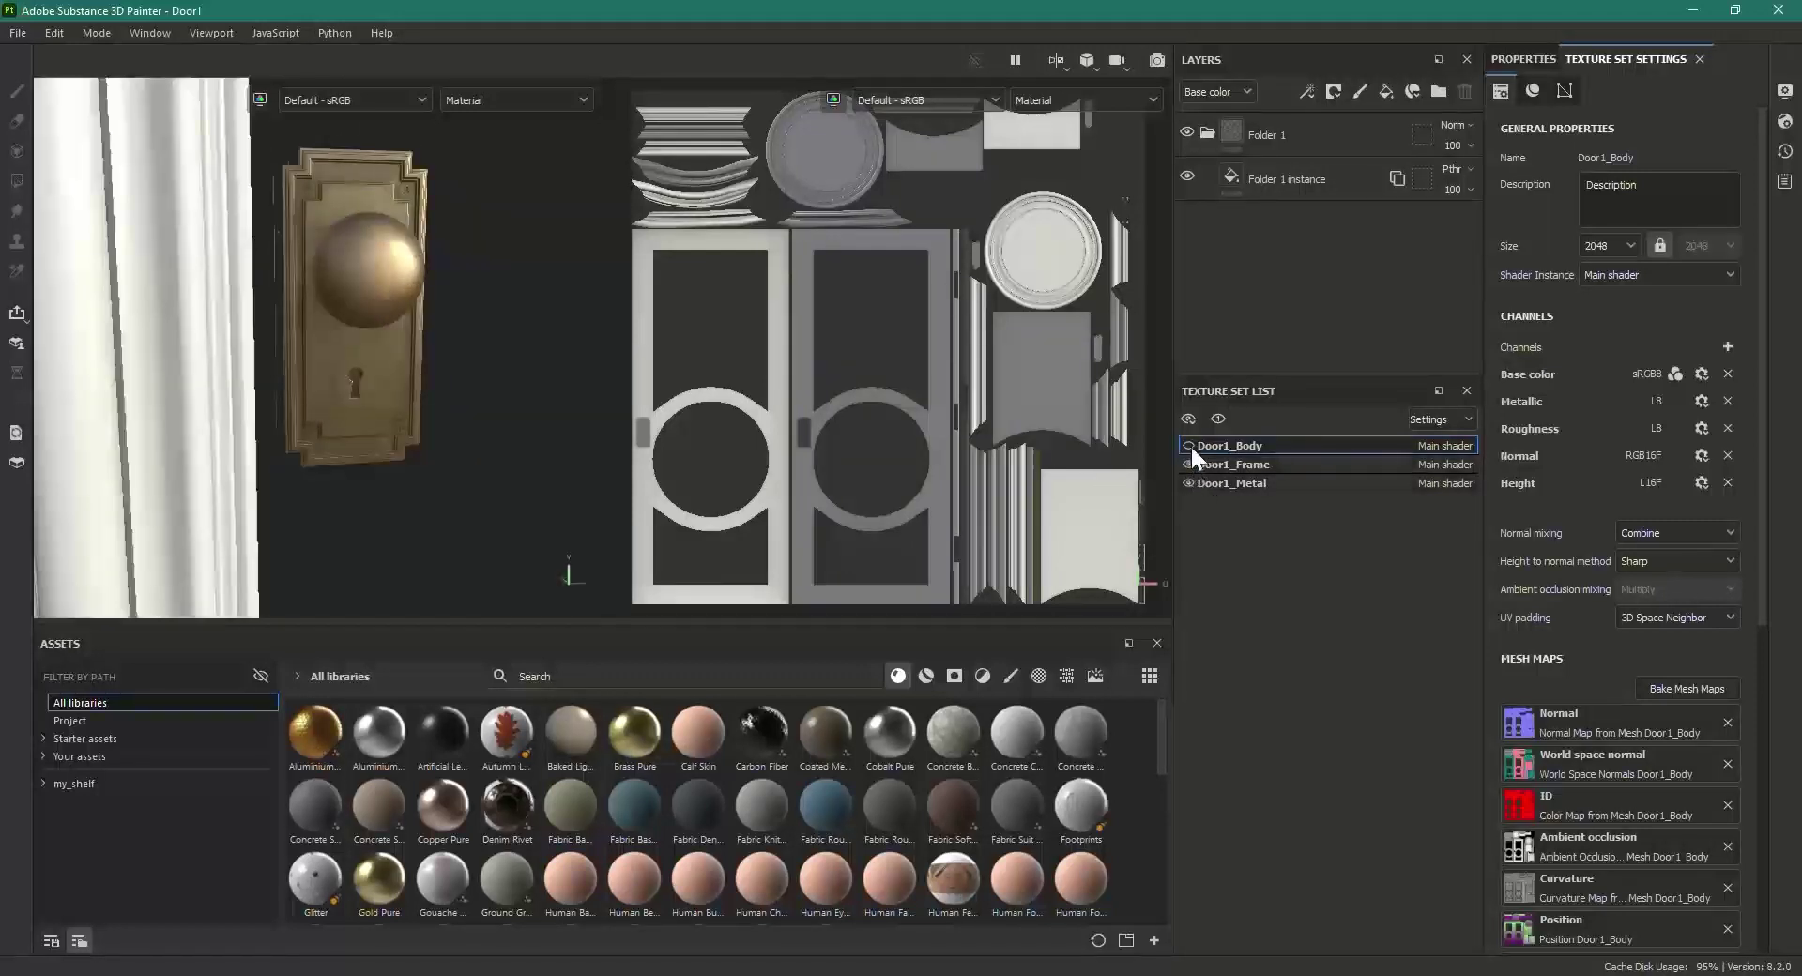
left_click(1188, 446)
Step: Open the texture export settings and review the export parameters for the Door1_Body and Door1_Metal texture sets
left_click(18, 33)
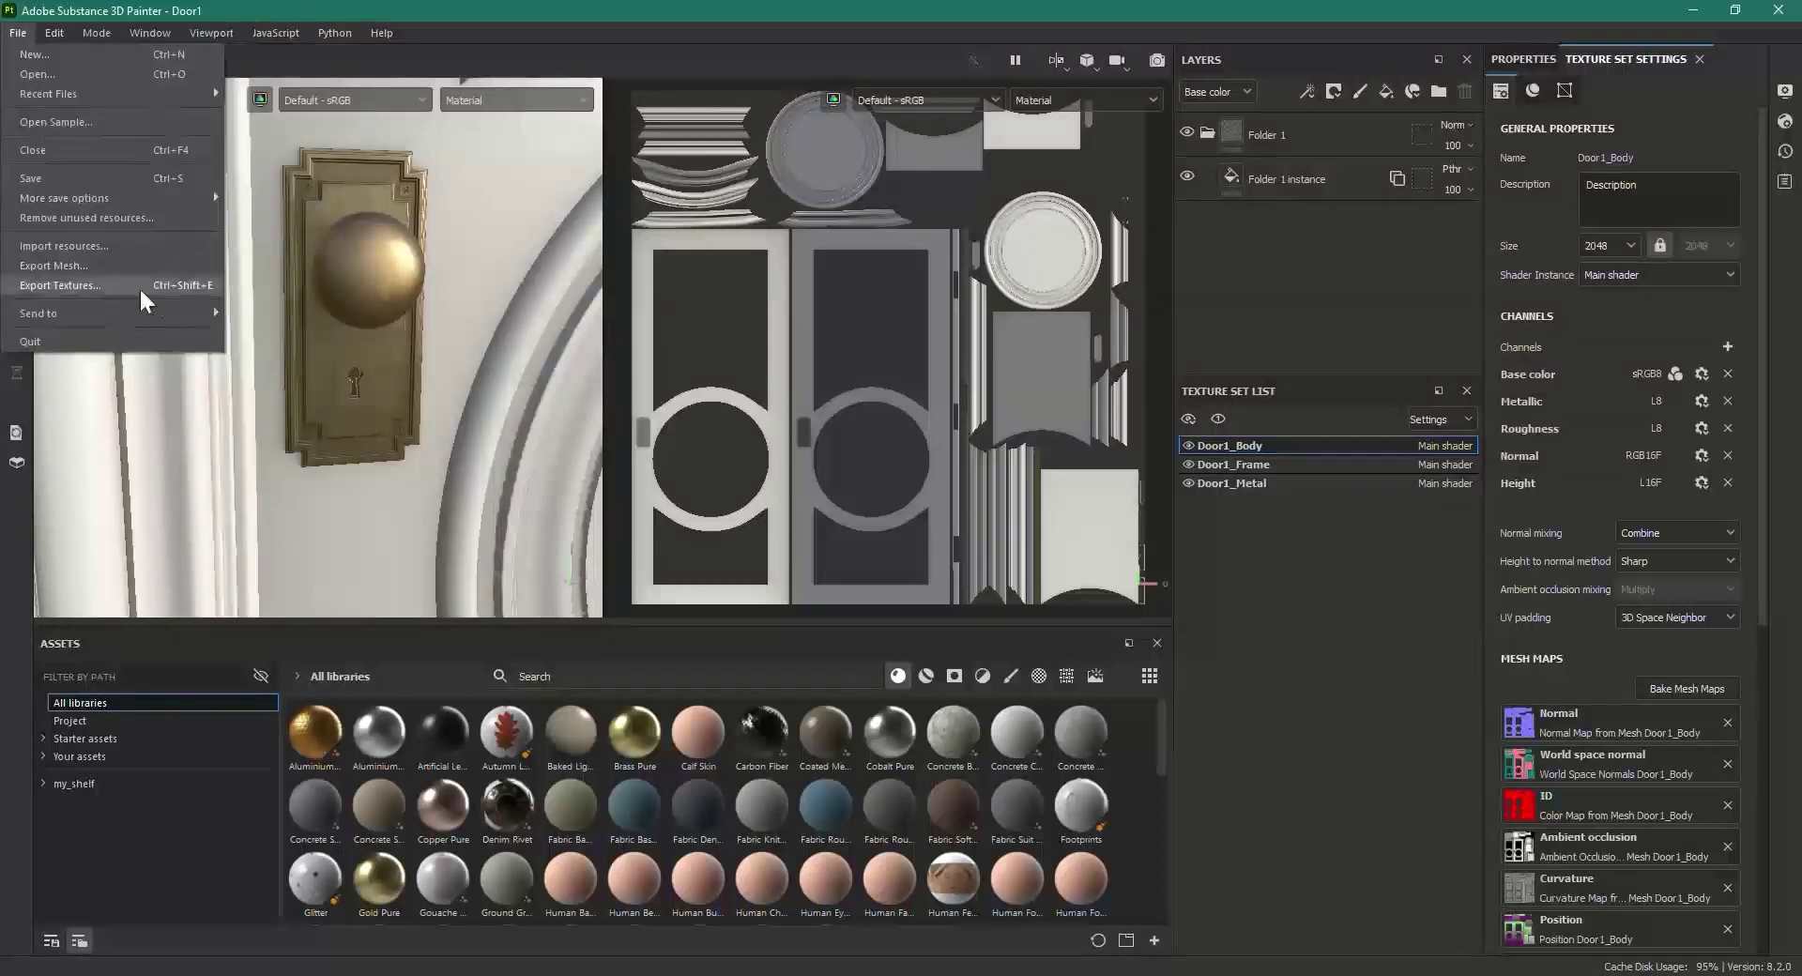
left_click(56, 289)
left_click(420, 299)
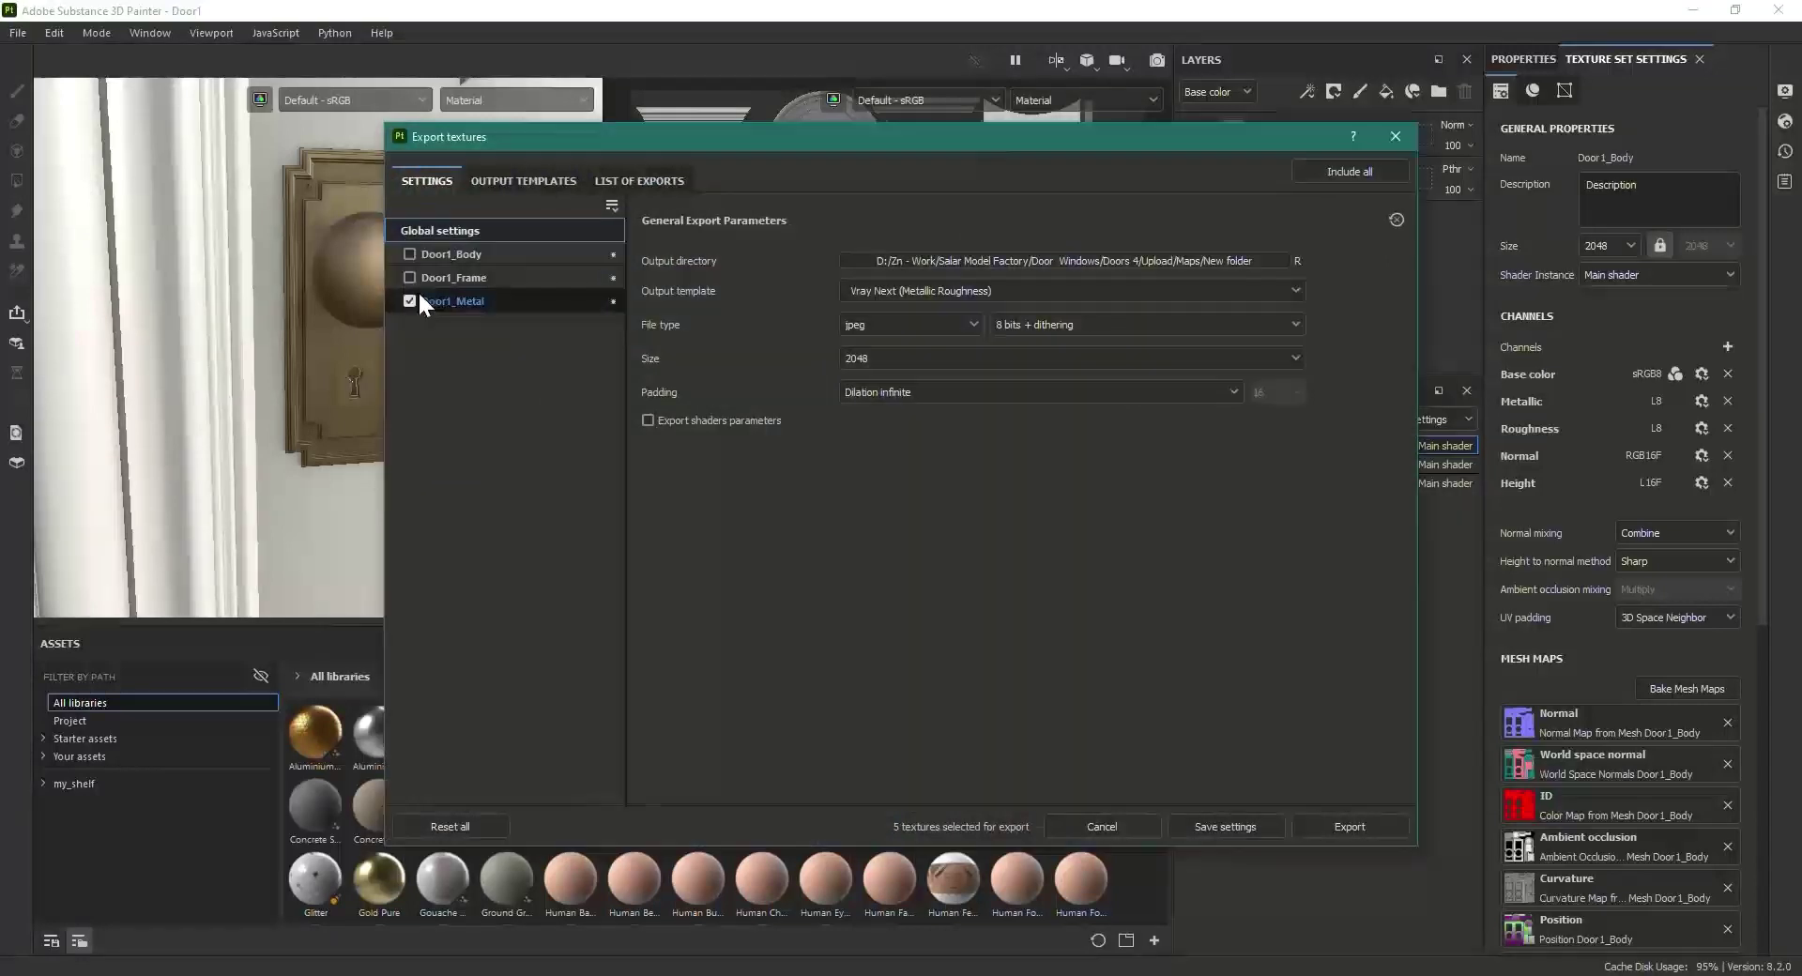
left_click(450, 254)
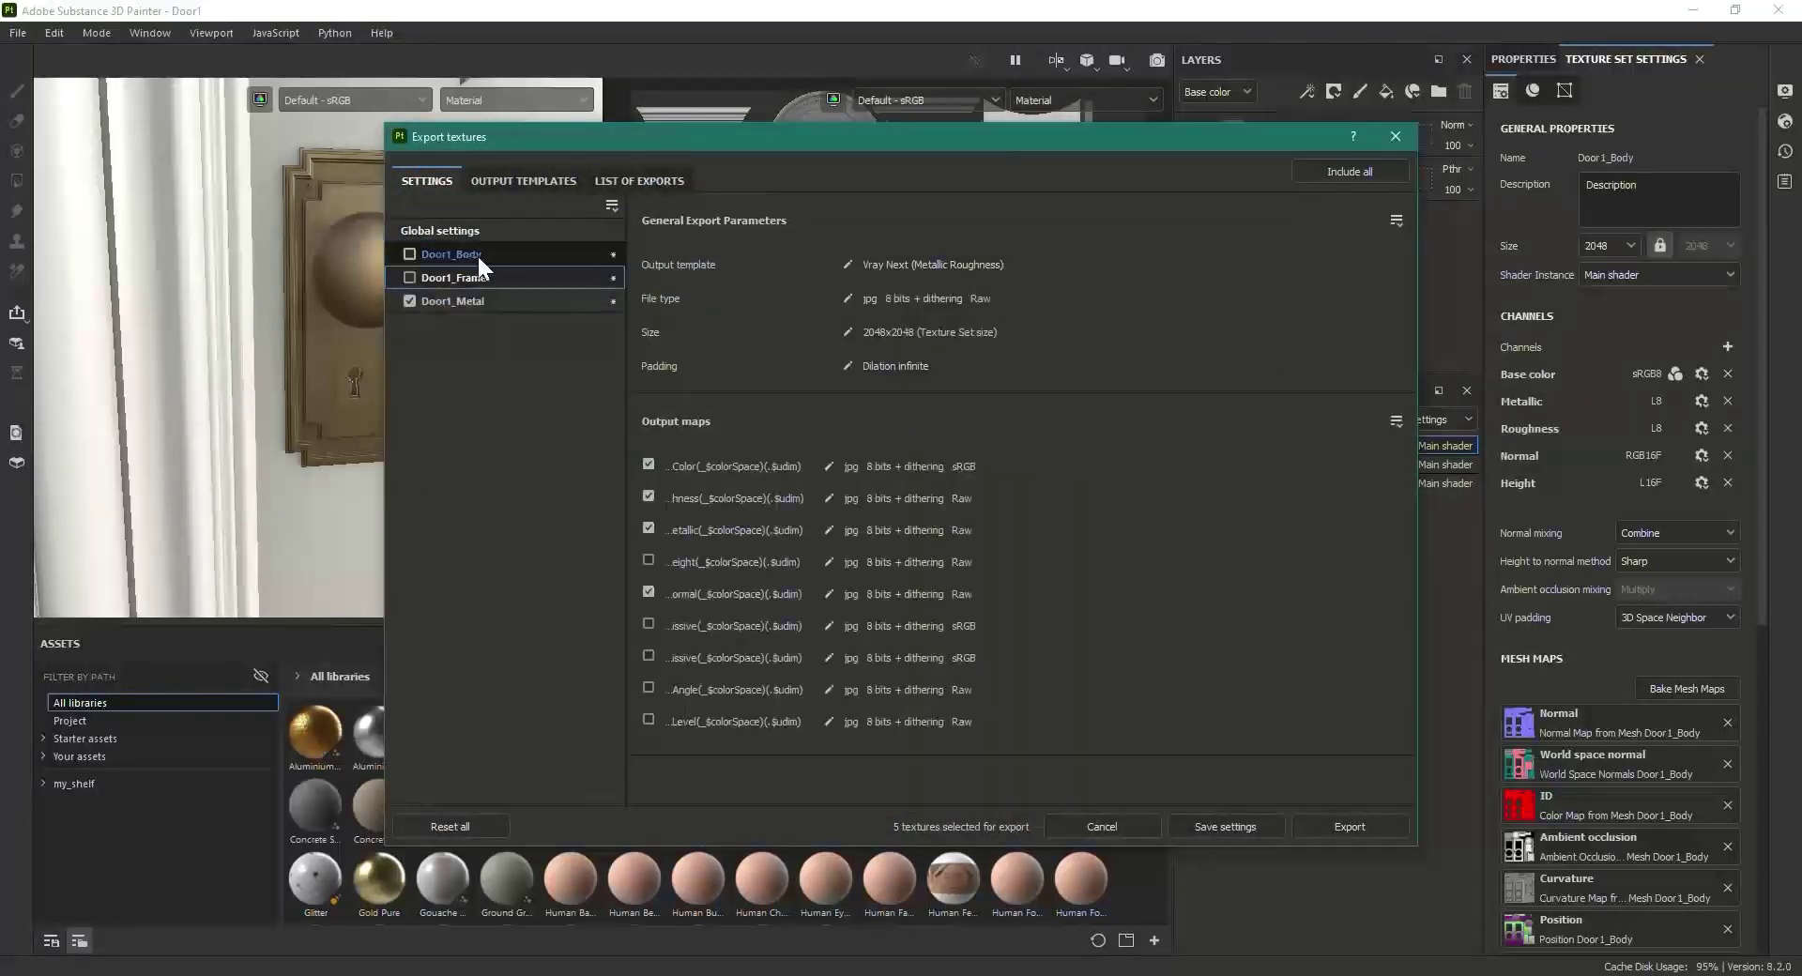
left_click(499, 301)
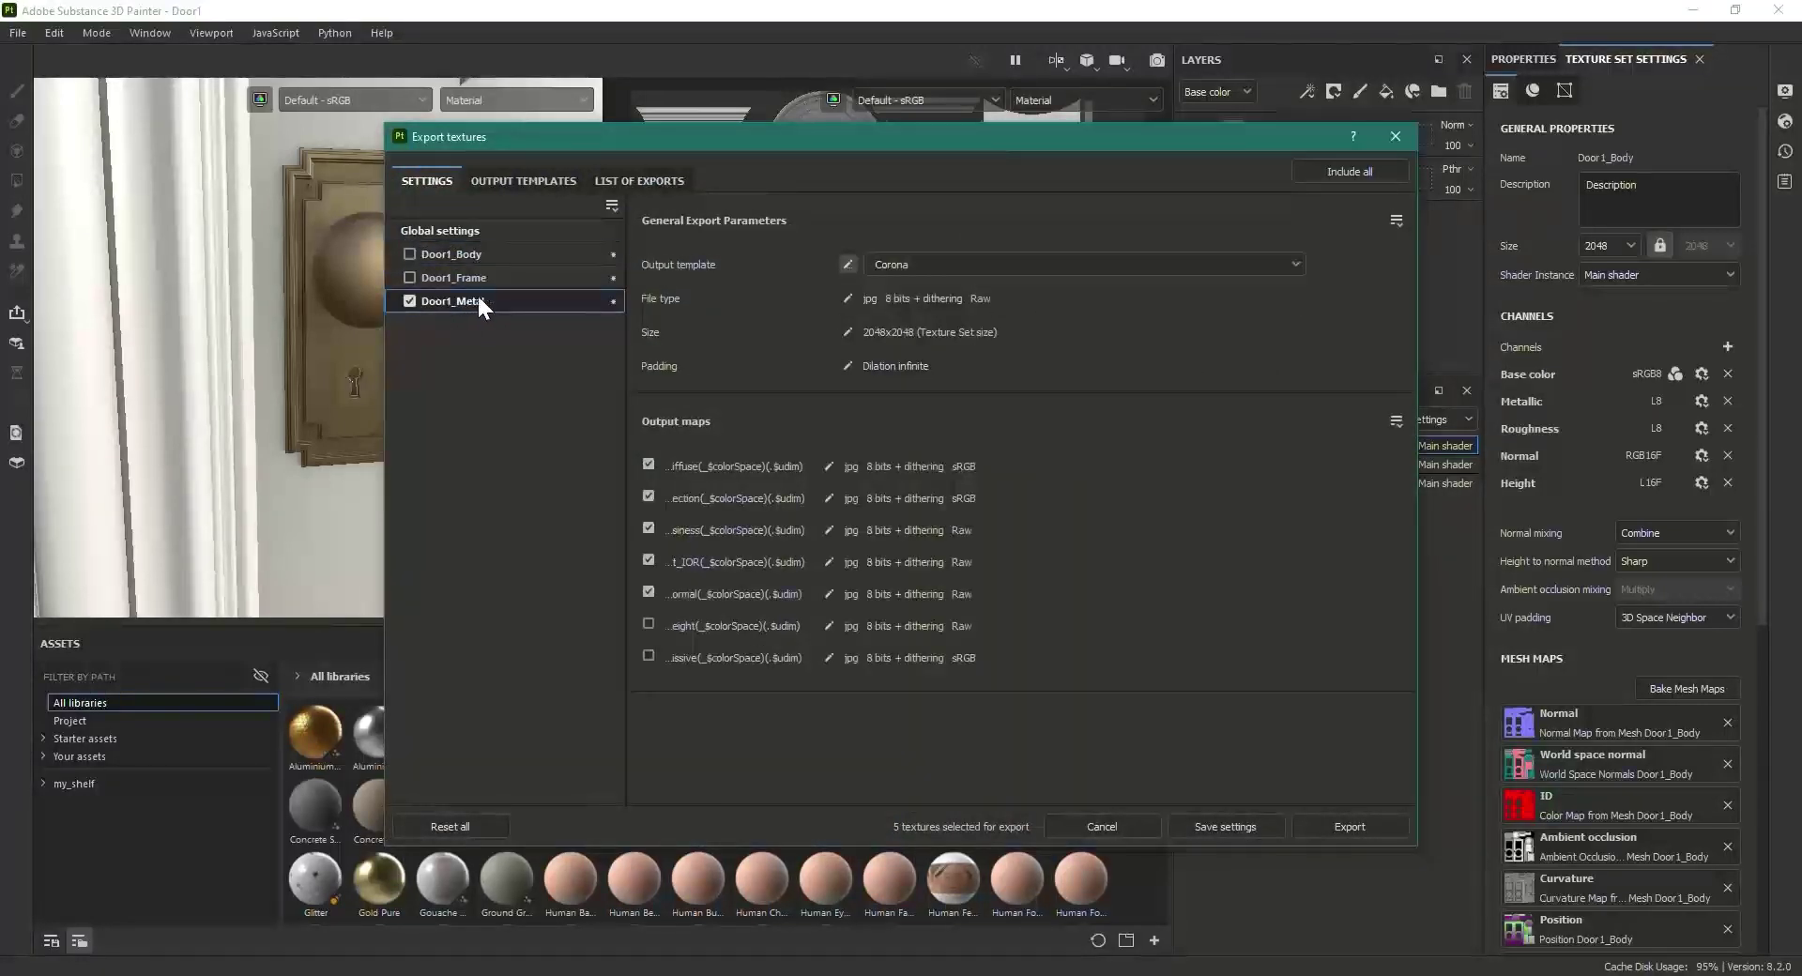
Step: Duplicate the Corona preset in the export output templates
left_click(537, 184)
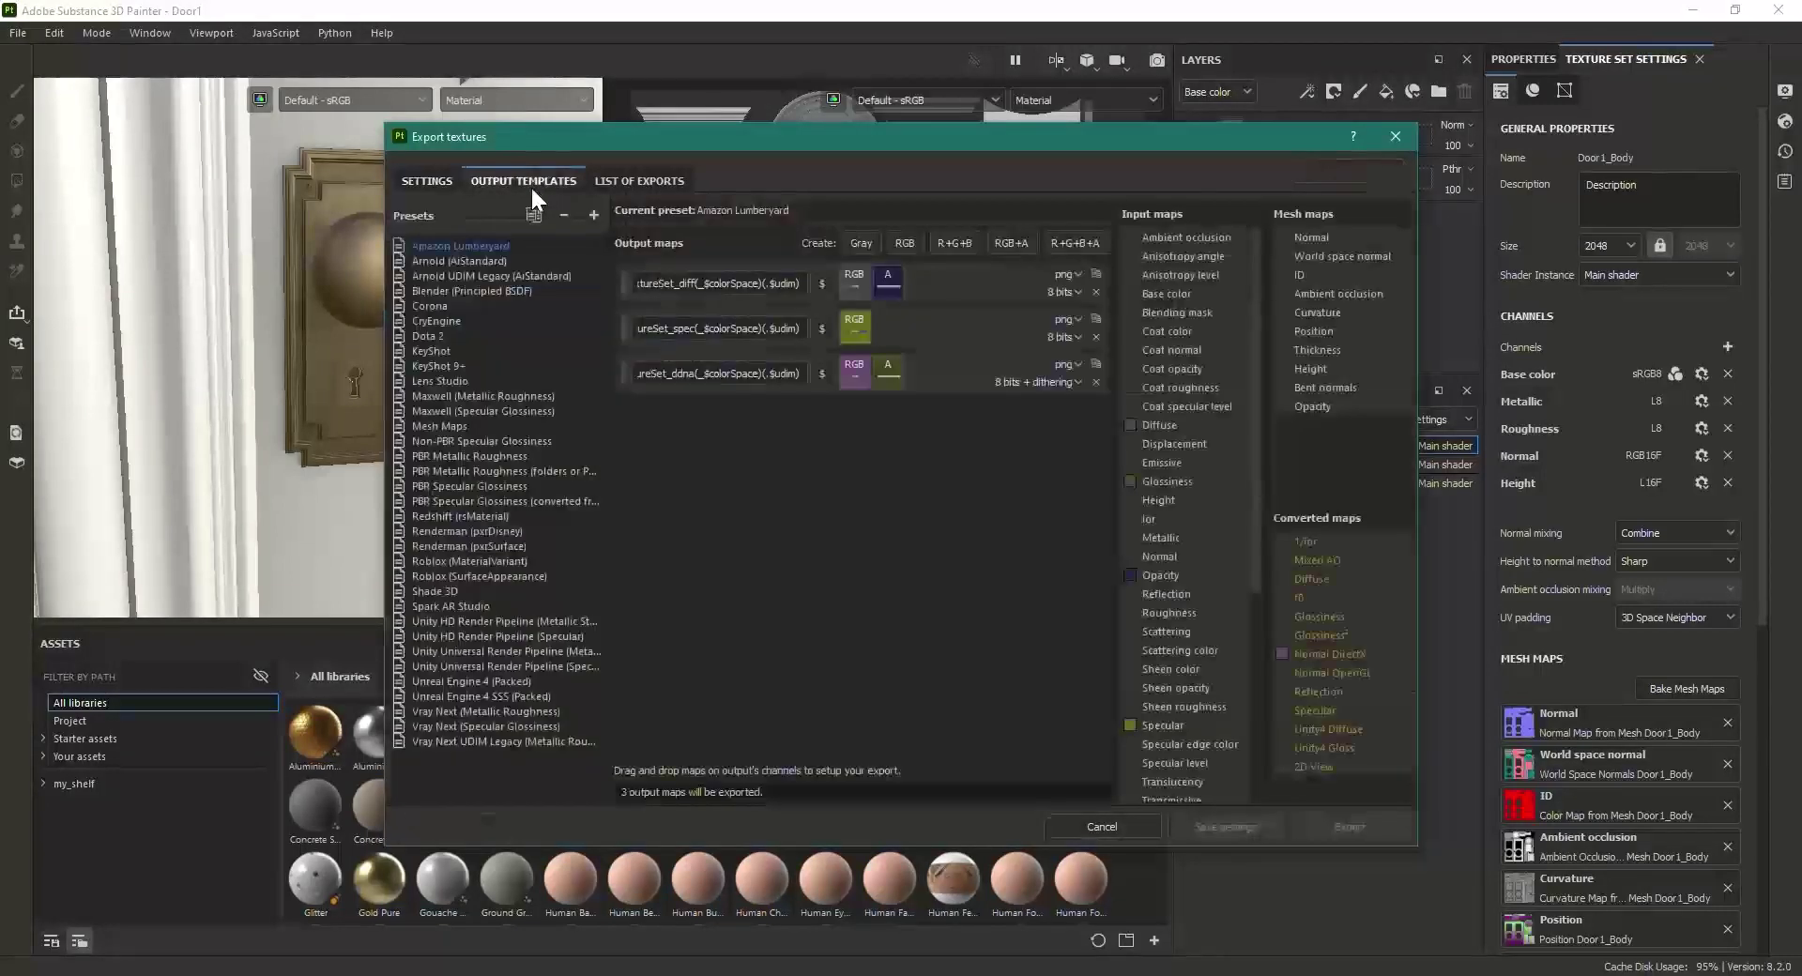
left_click(433, 305)
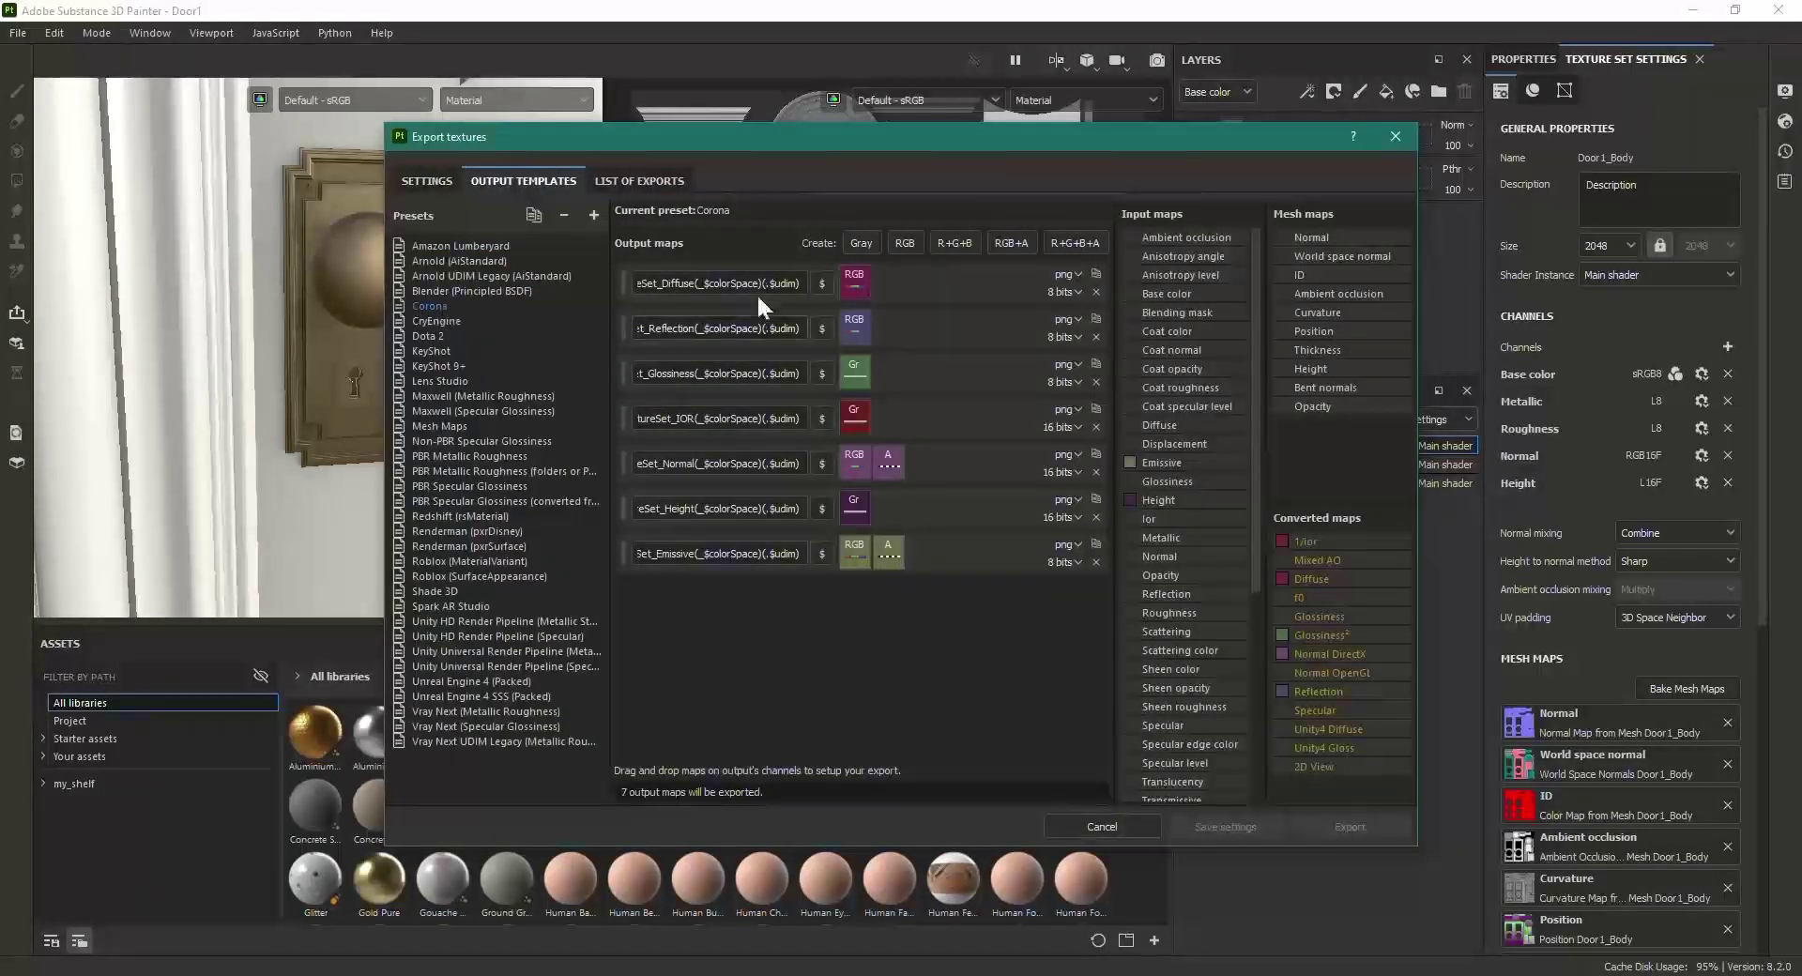
right_click(432, 308)
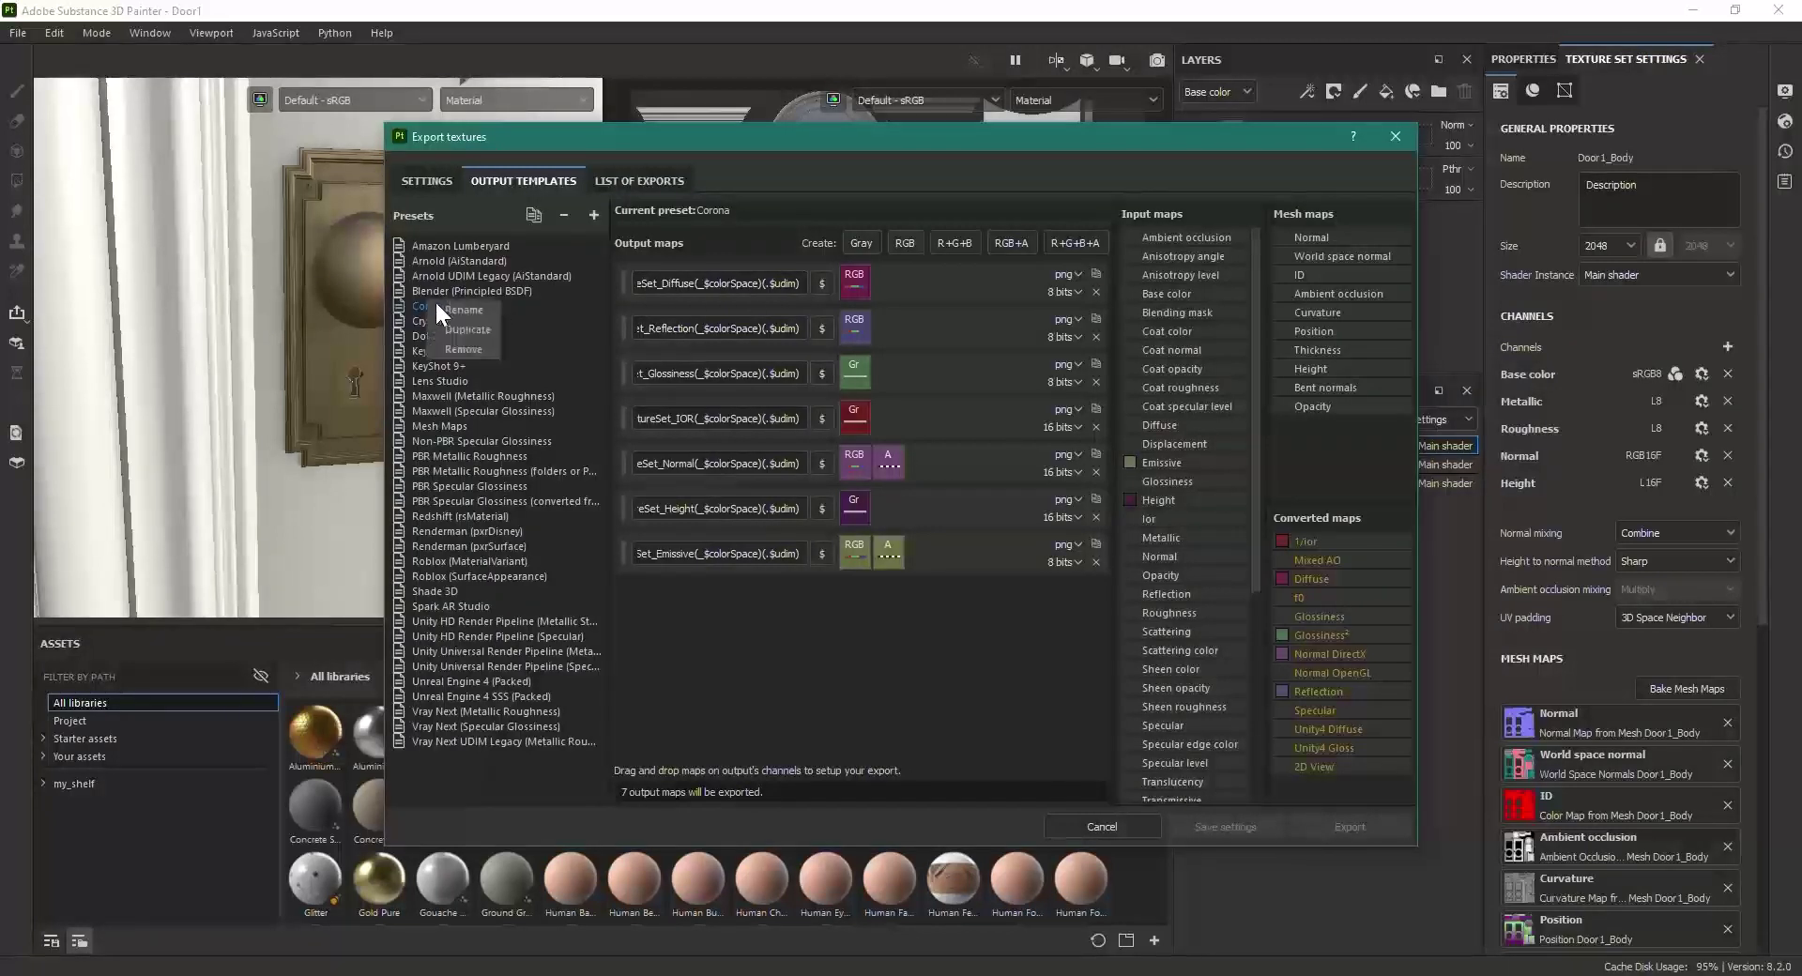
left_click(468, 329)
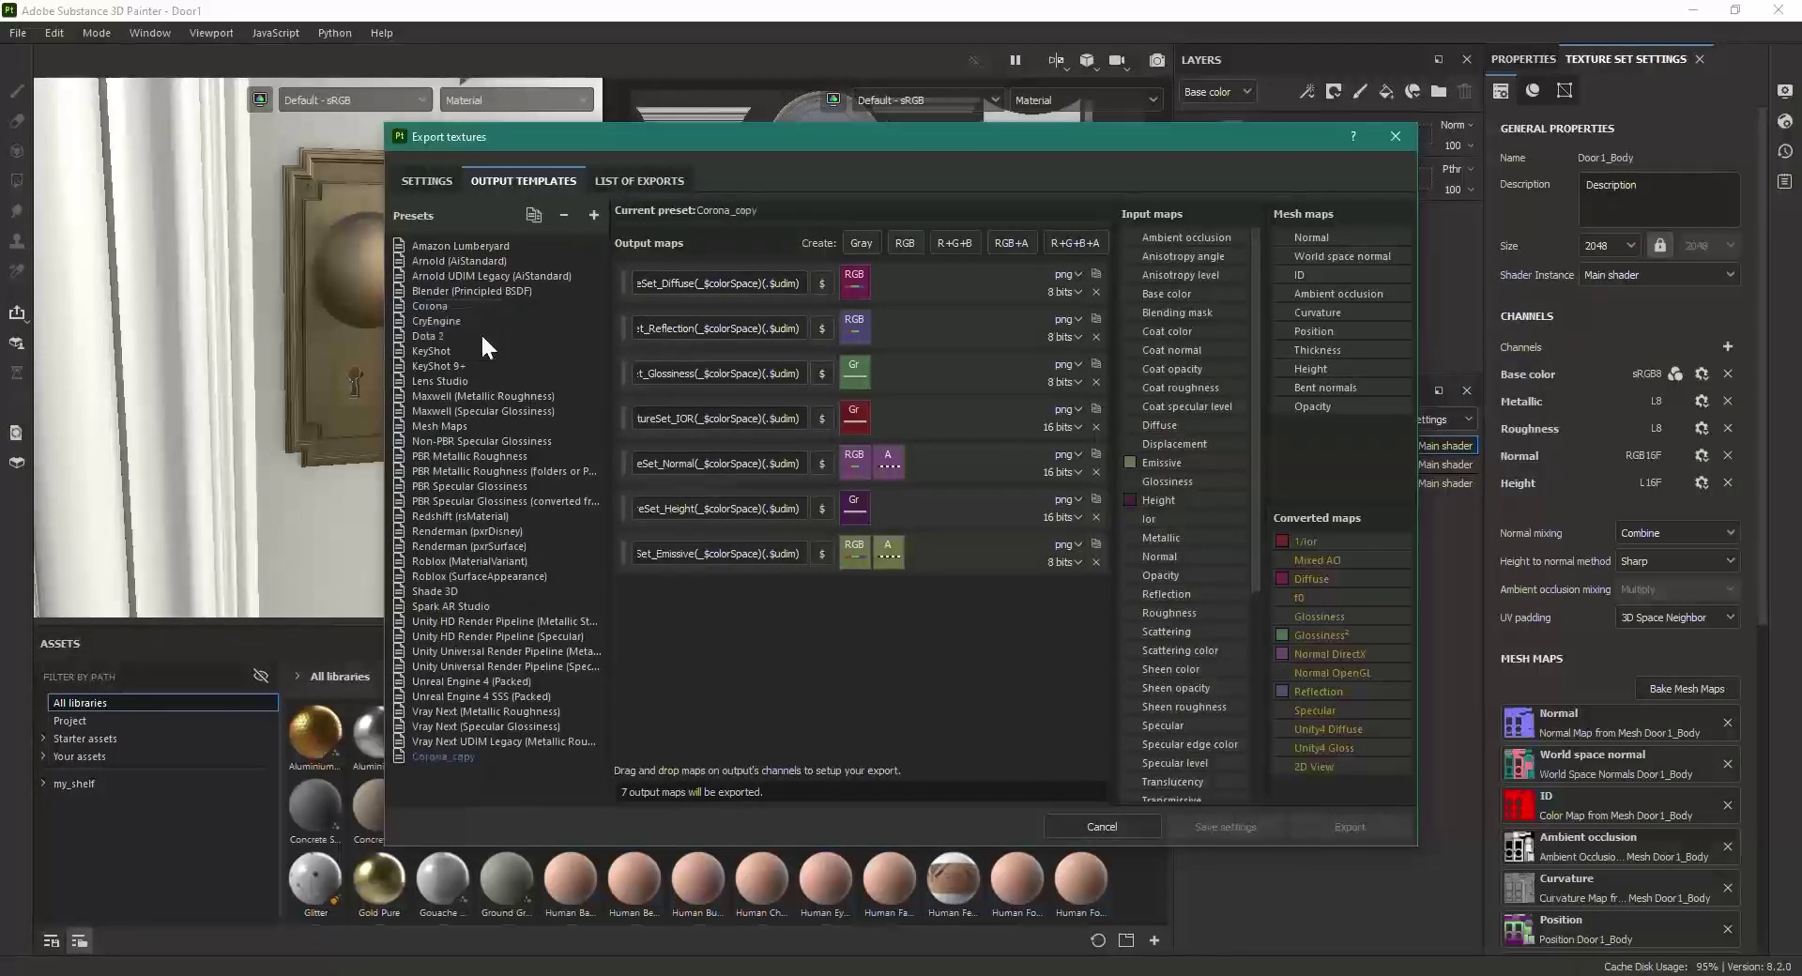
Step: Rename the duplicated Corona preset as Corona_for_Metal
right_click(448, 755)
left_click(474, 762)
key("End")
key("BackSpace")
key("BackSpace")
key("BackSpace")
key("BackSpace")
type("for_Metal")
key("Return")
Step: Remove the Reflection, Height and Emissive output maps from the Corona_for_Metal preset
left_click(669, 284)
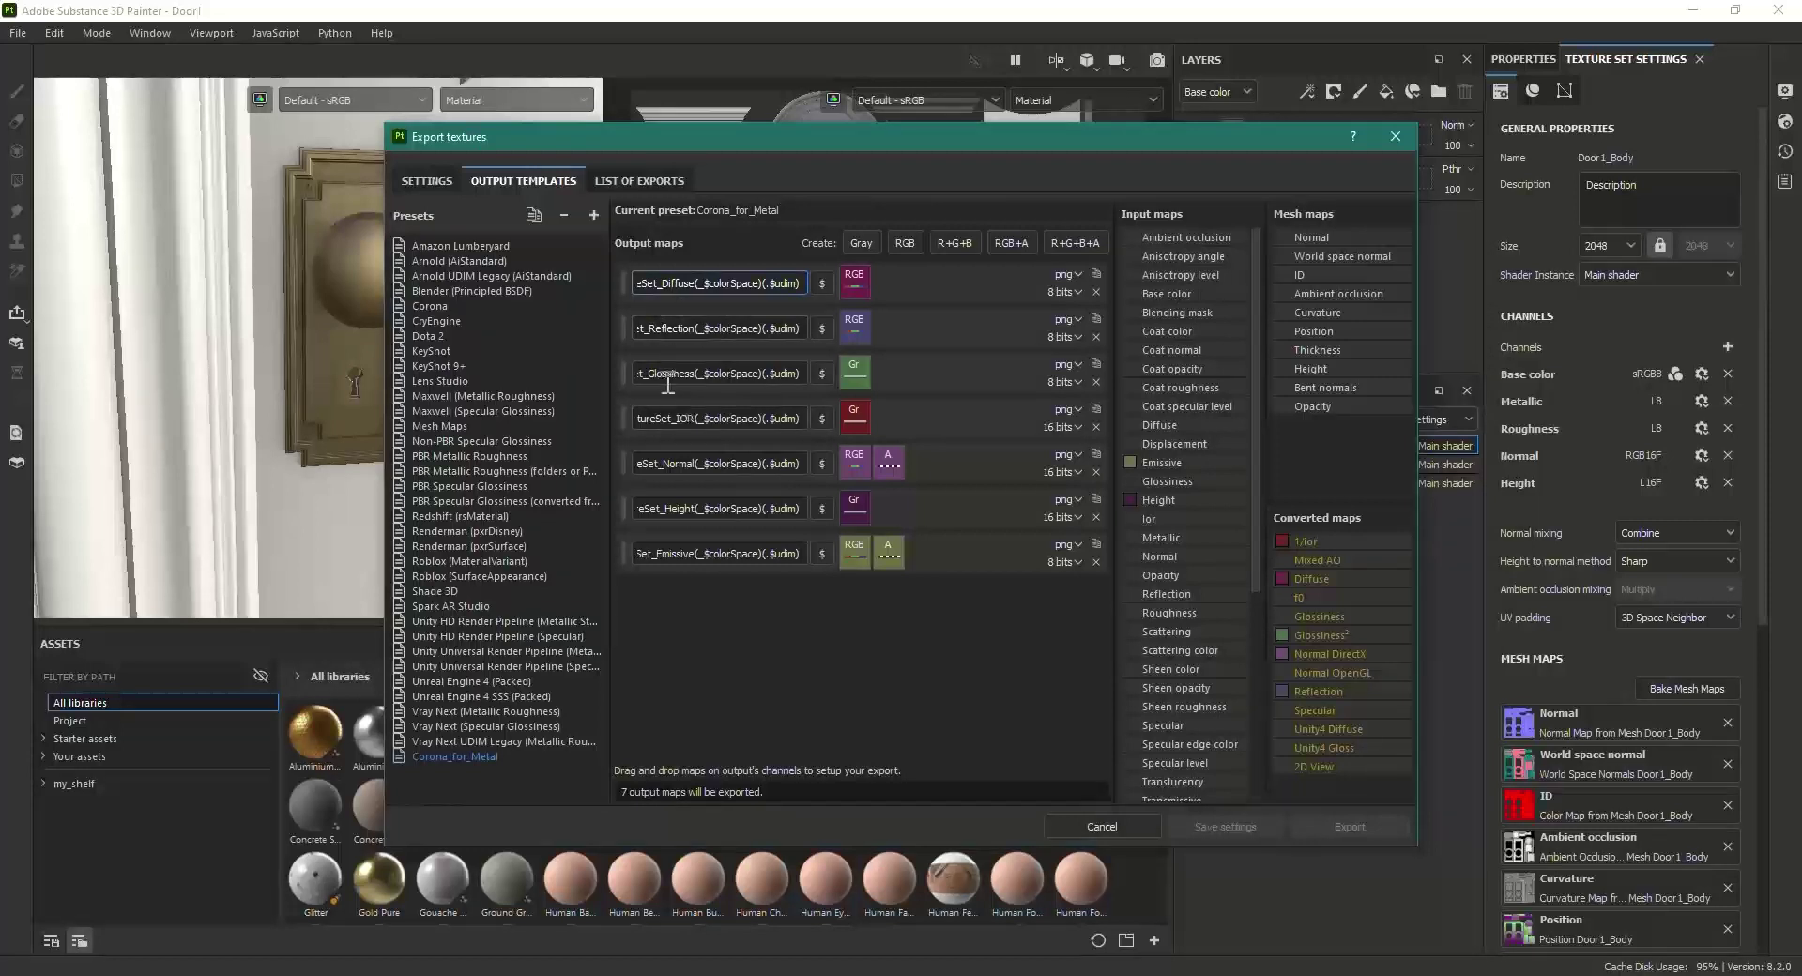
left_click_drag(647, 328, 700, 329)
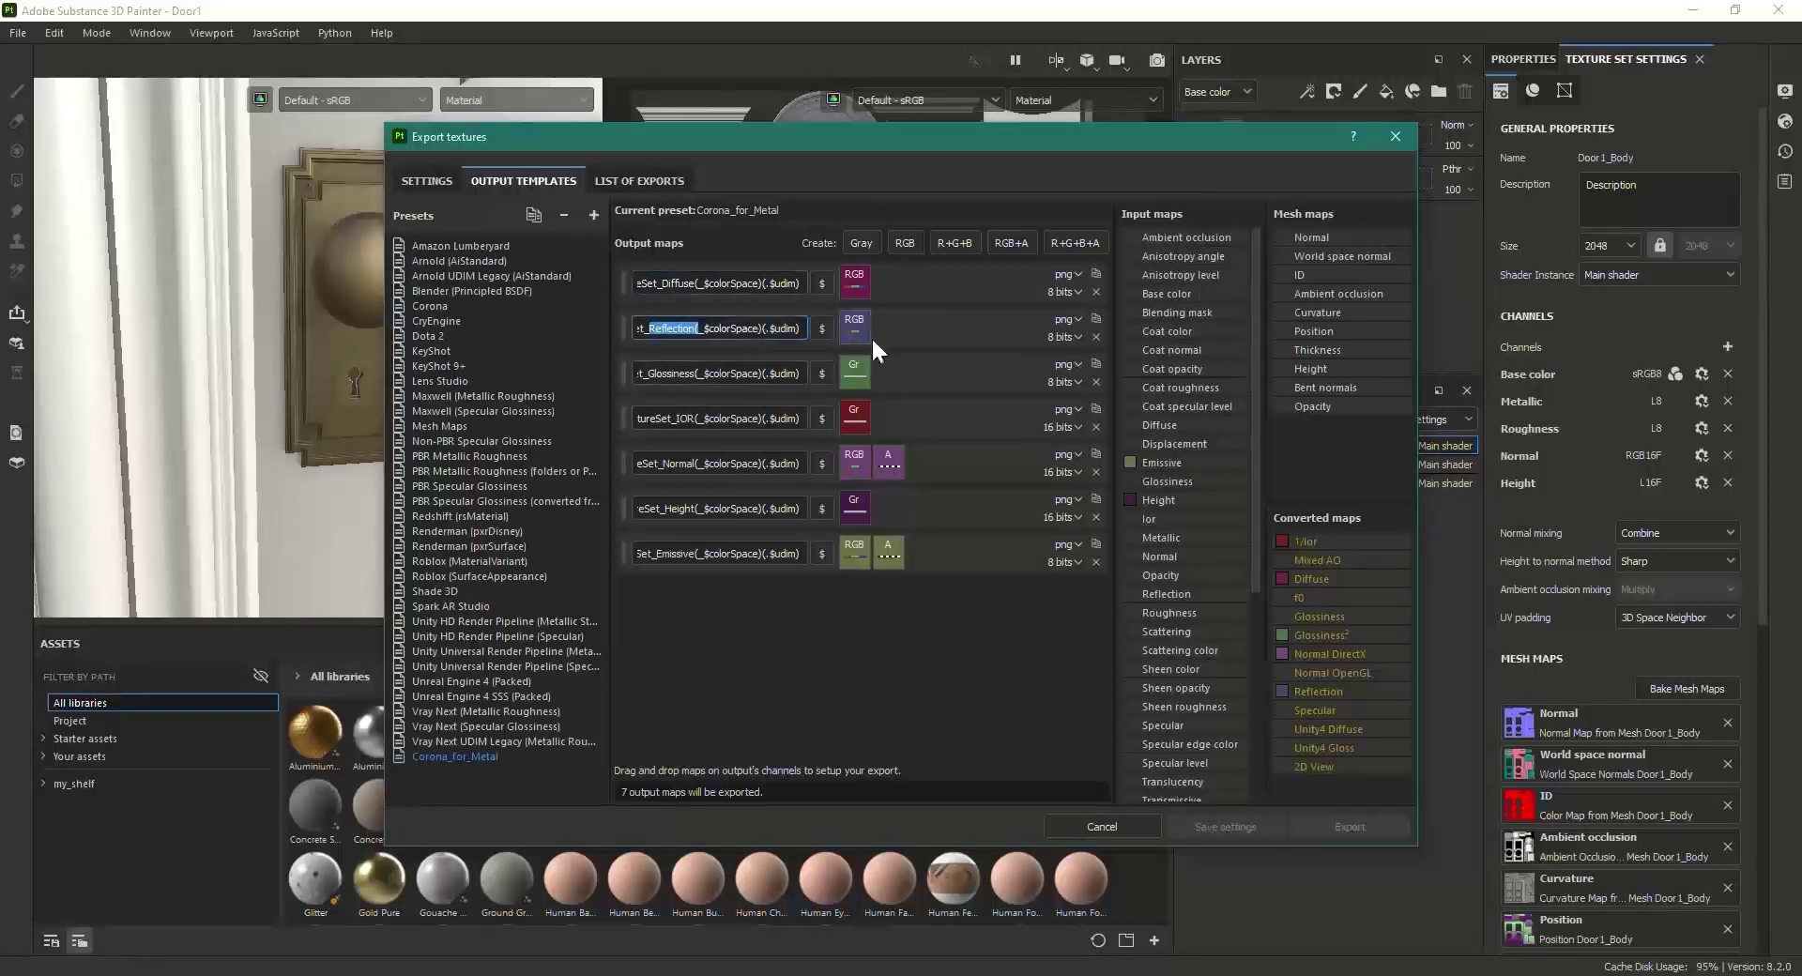
left_click(1095, 336)
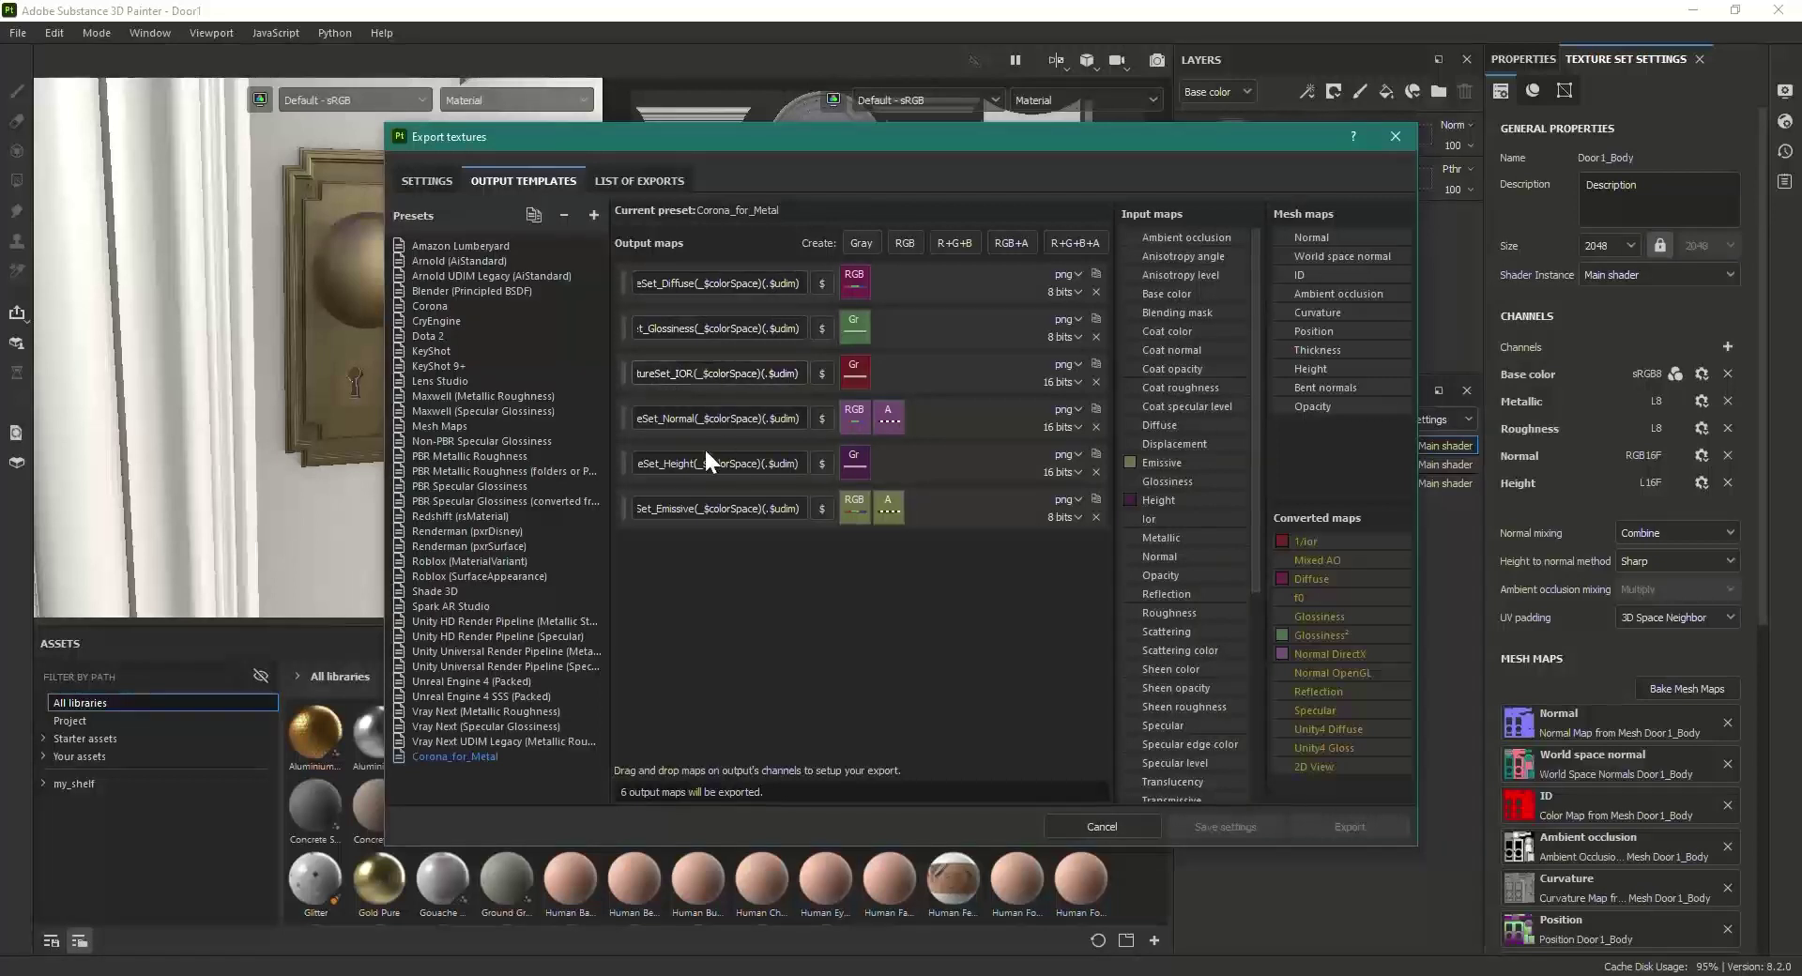
left_click(1094, 472)
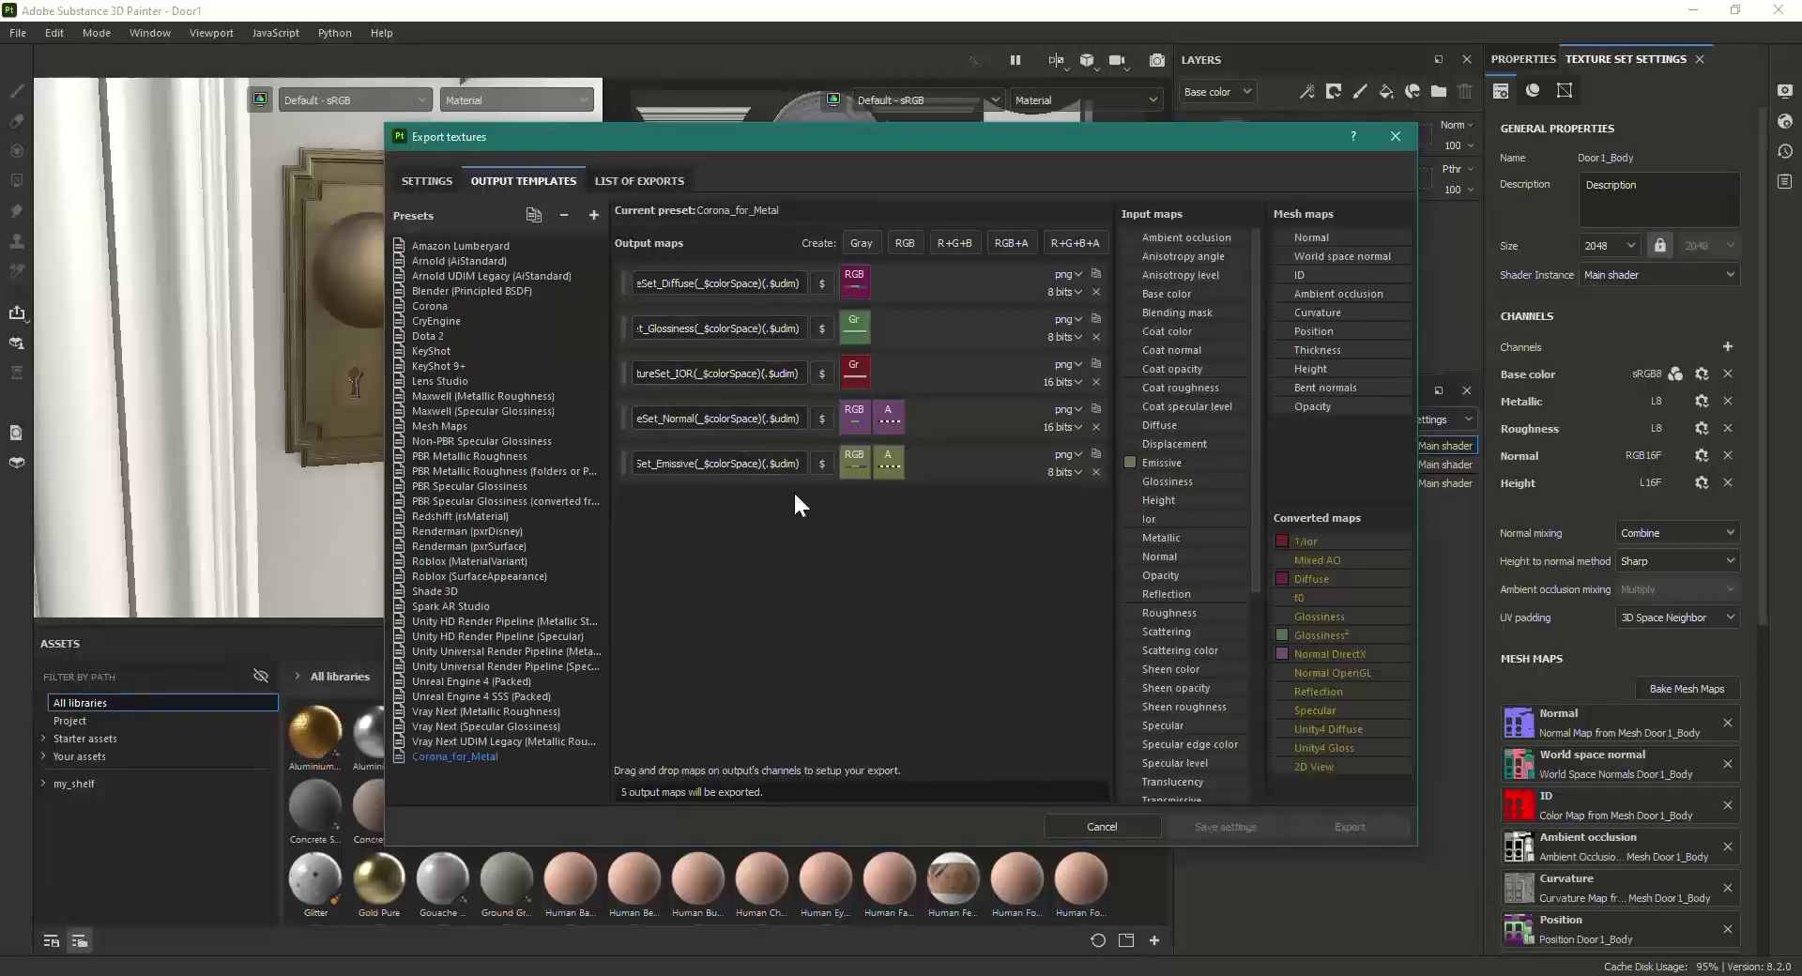
left_click(1094, 472)
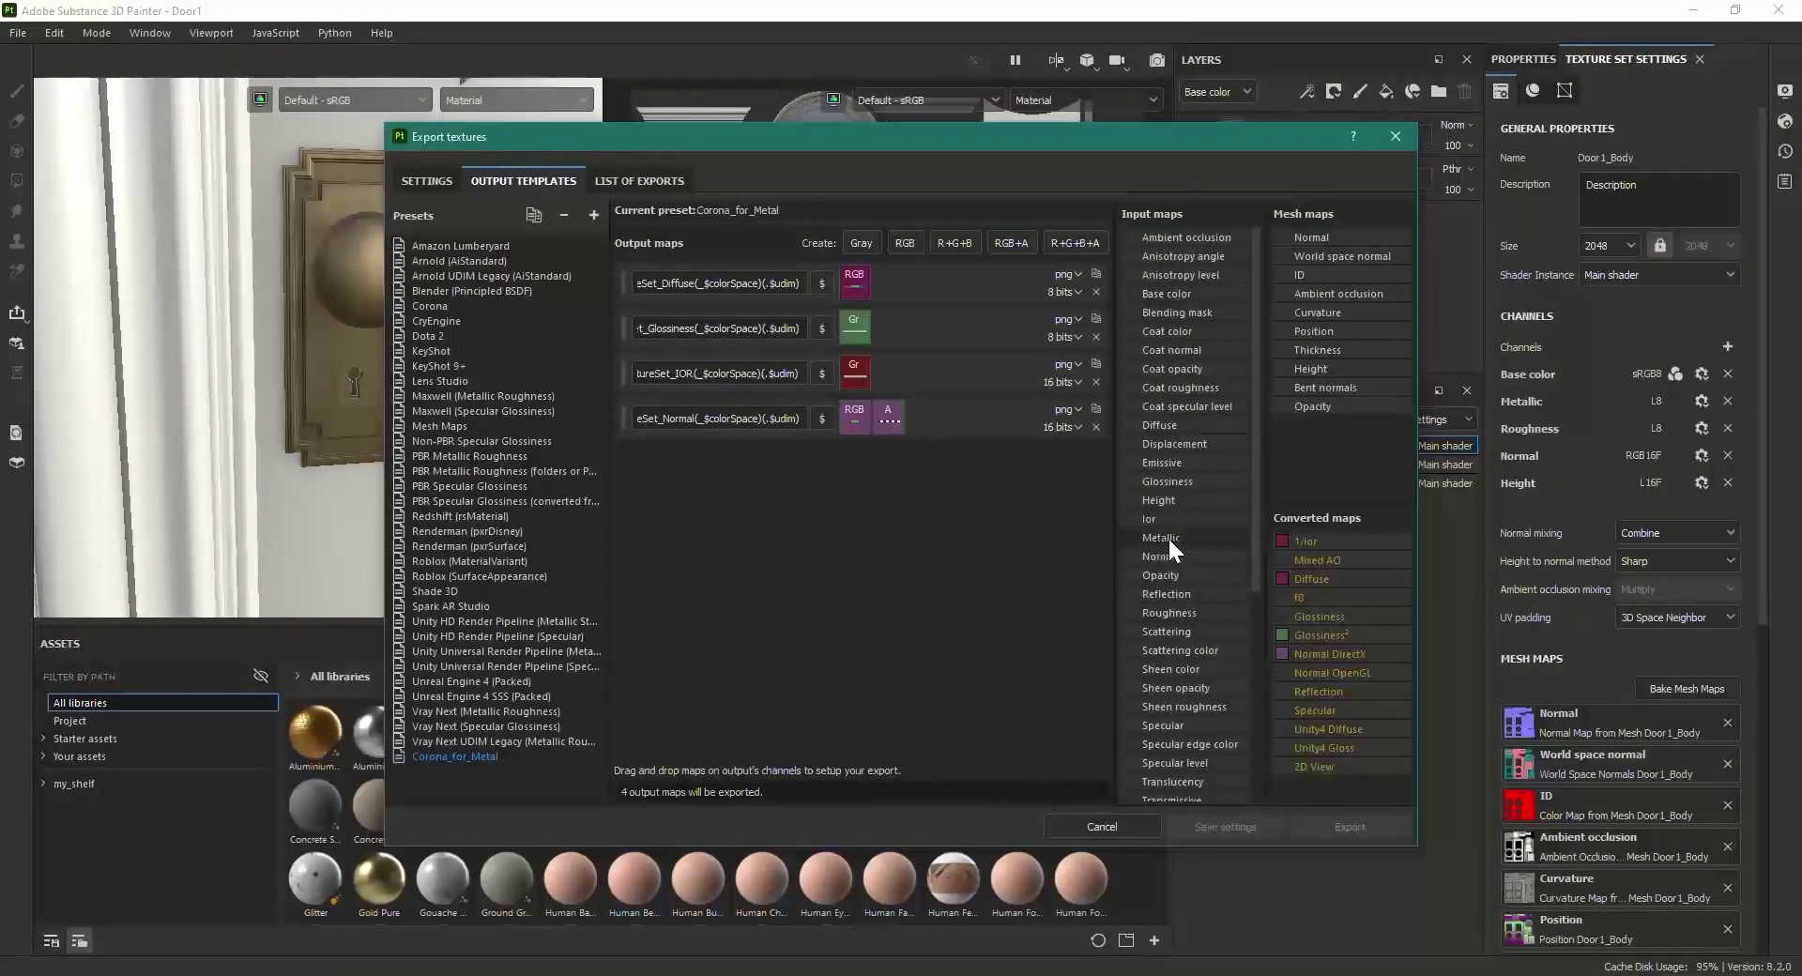
Step: Add an RGB output map using the Base color RGB channels and a grayscale output map using the Metallic gray channel
left_click(904, 244)
left_click(861, 245)
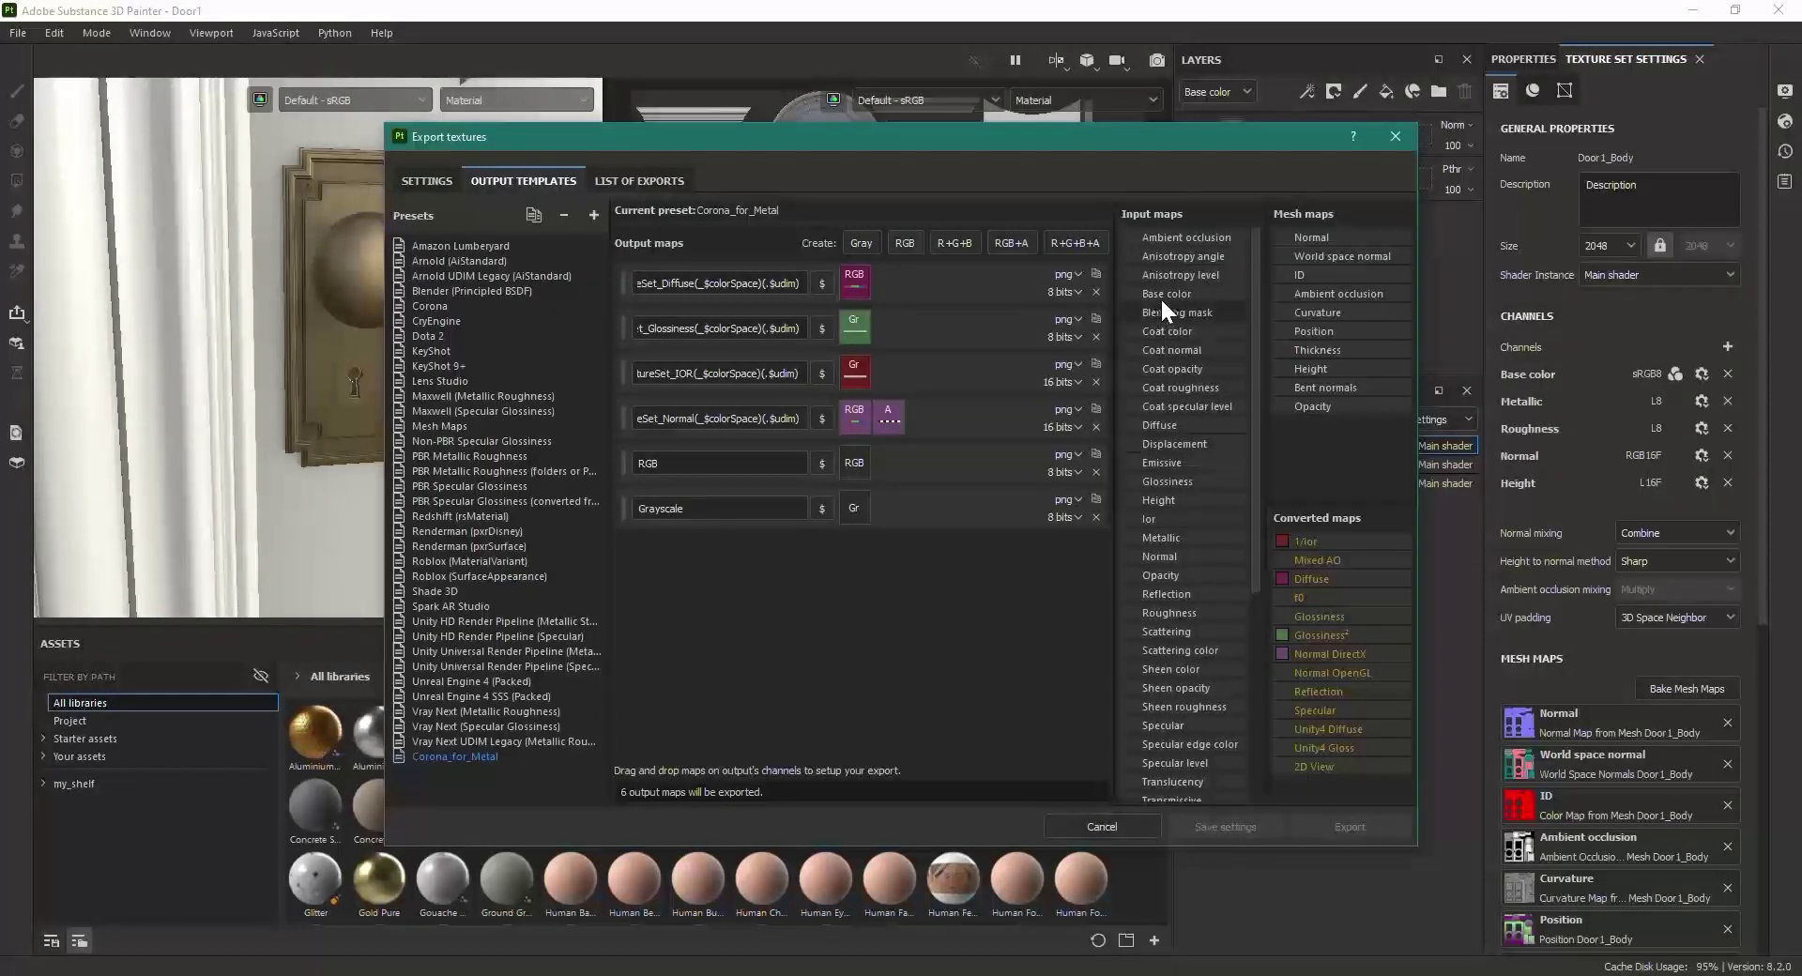
left_click_drag(1170, 290, 859, 472)
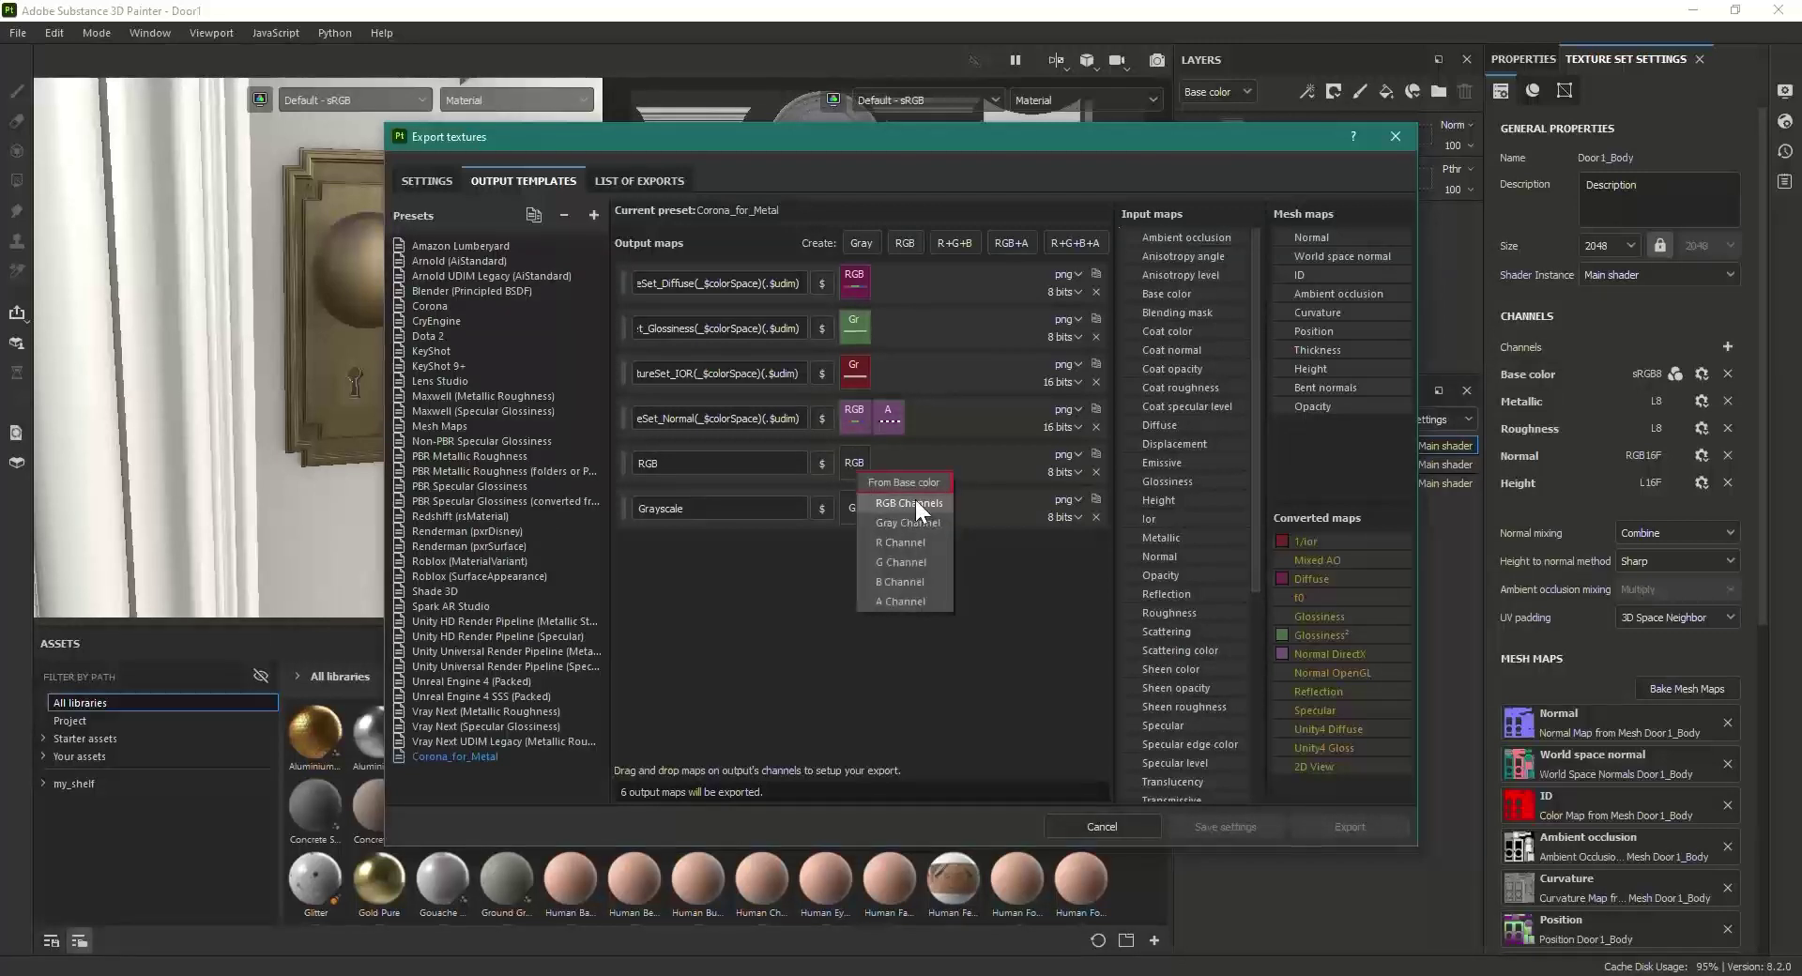
left_click(910, 503)
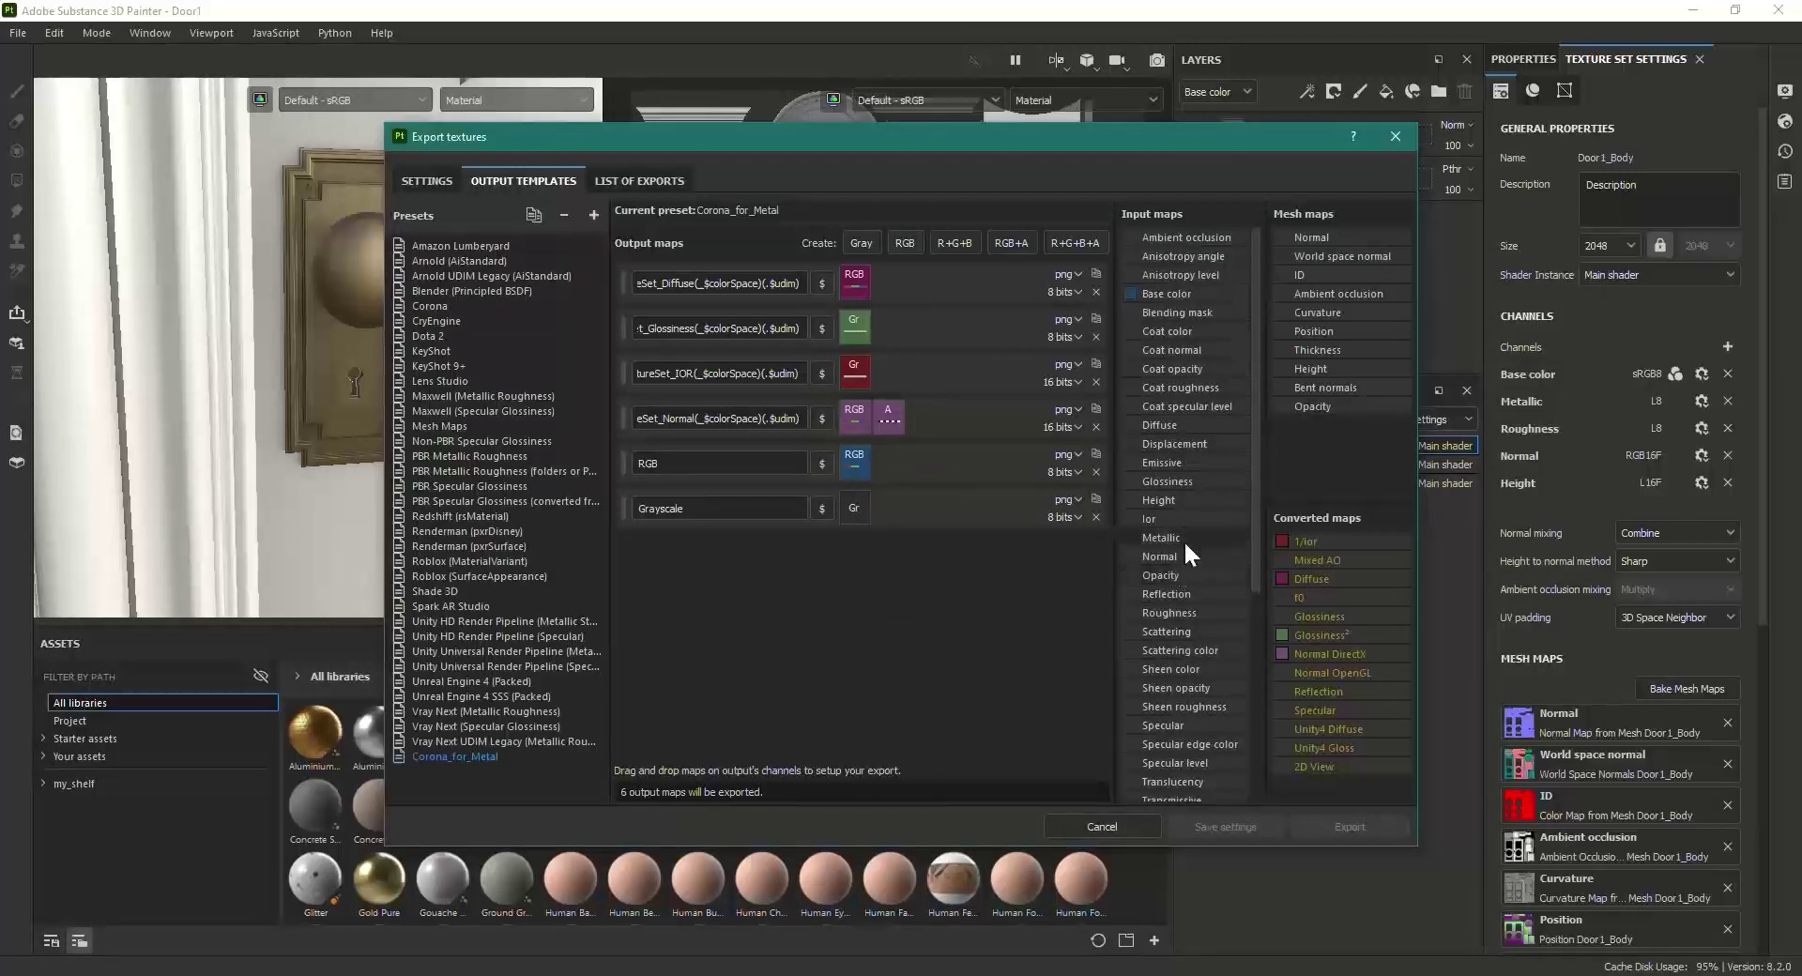
left_click_drag(1169, 536, 860, 508)
left_click(933, 539)
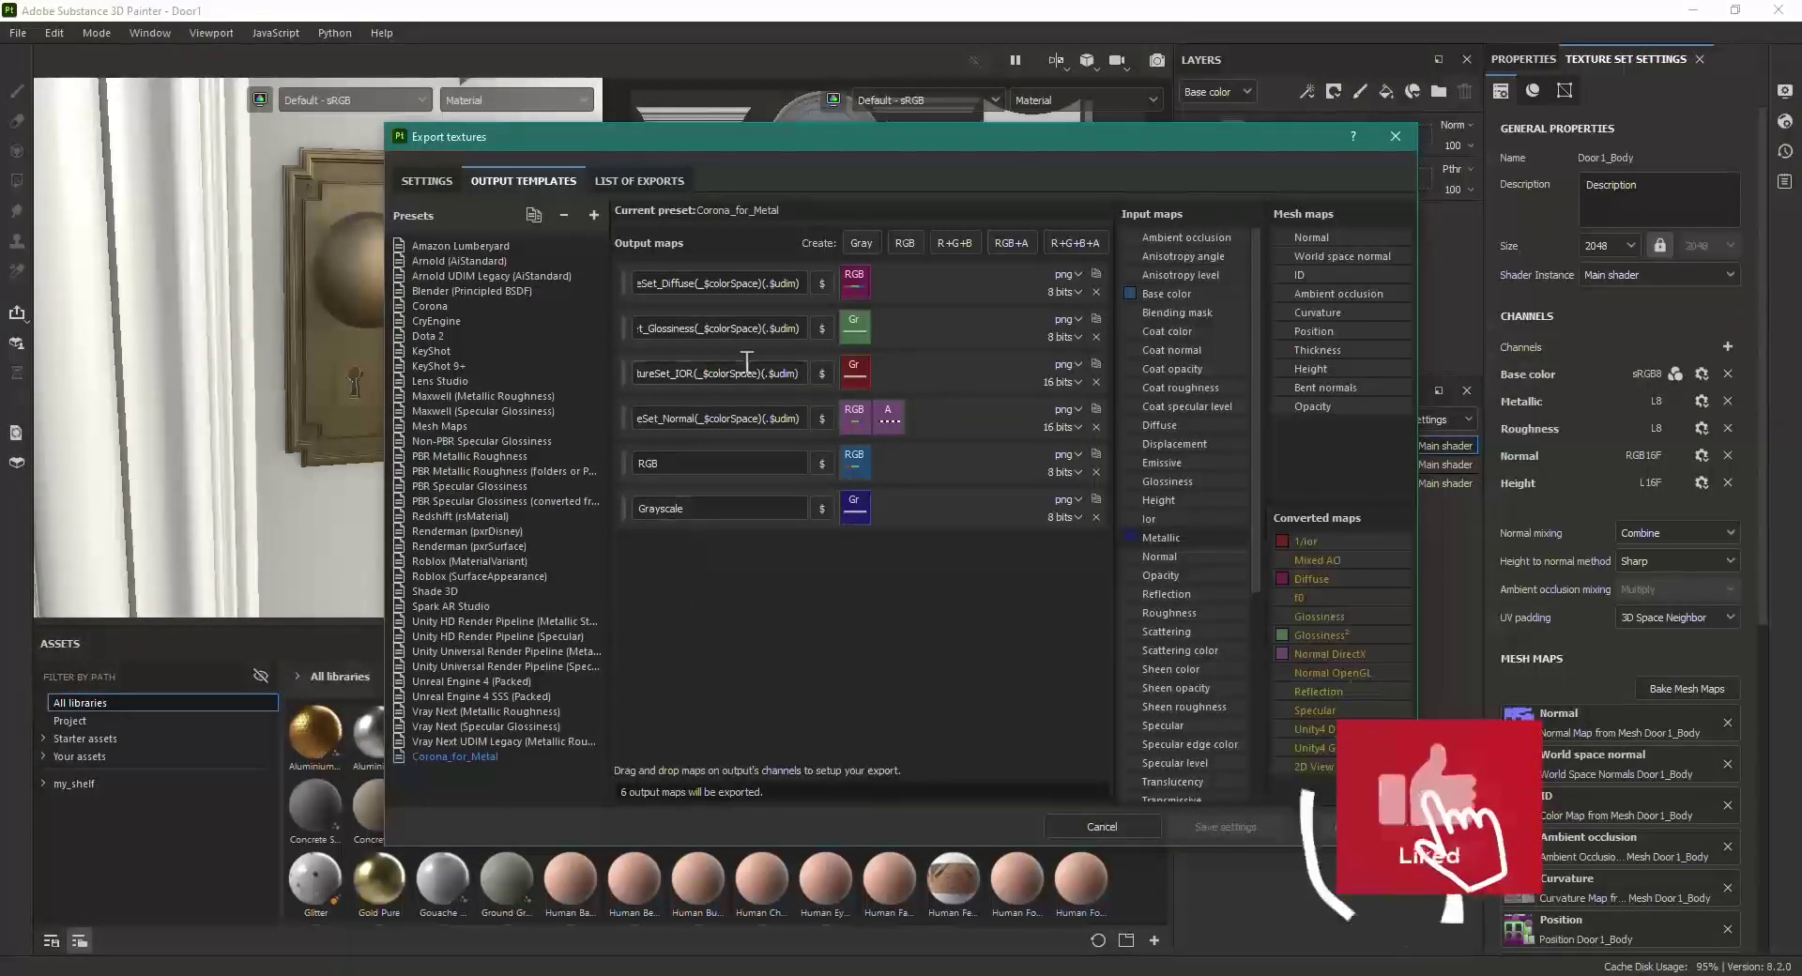
Step: Copy the Diffuse map's file name pattern into the name fields of the new RGB and grayscale output maps
left_click(757, 282)
key("ctrl+a")
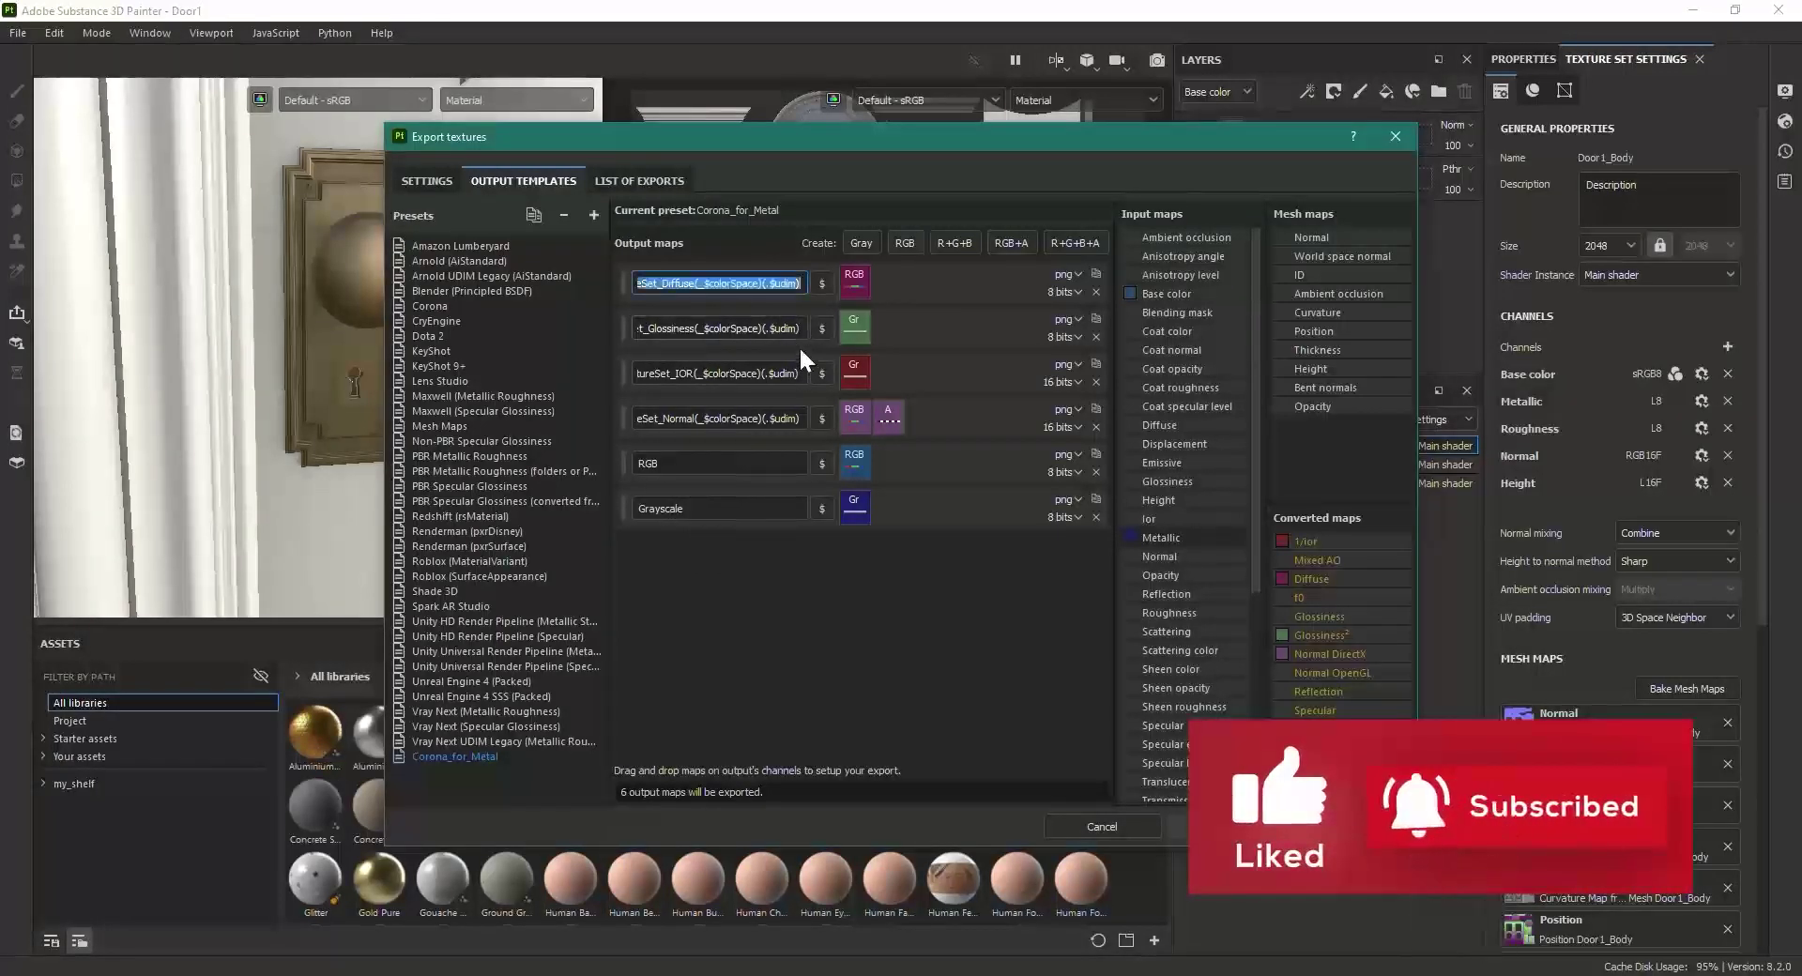
left_click(718, 463)
key("ctrl+a")
type("$textureSet_Diffuse(_$colorSpace)(.$udim)")
left_click(723, 507)
key("ctrl+a")
type("$textureSet_Diffuse(_$colorSpace)(.$udim)")
Step: Replace Diffuse in the two new maps' names with BaseColor for the RGB map and Metalic for the grayscale map
double_click(684, 463)
triple_click(679, 463)
left_click(670, 464)
left_click_drag(662, 463, 694, 462)
key("BackSpace")
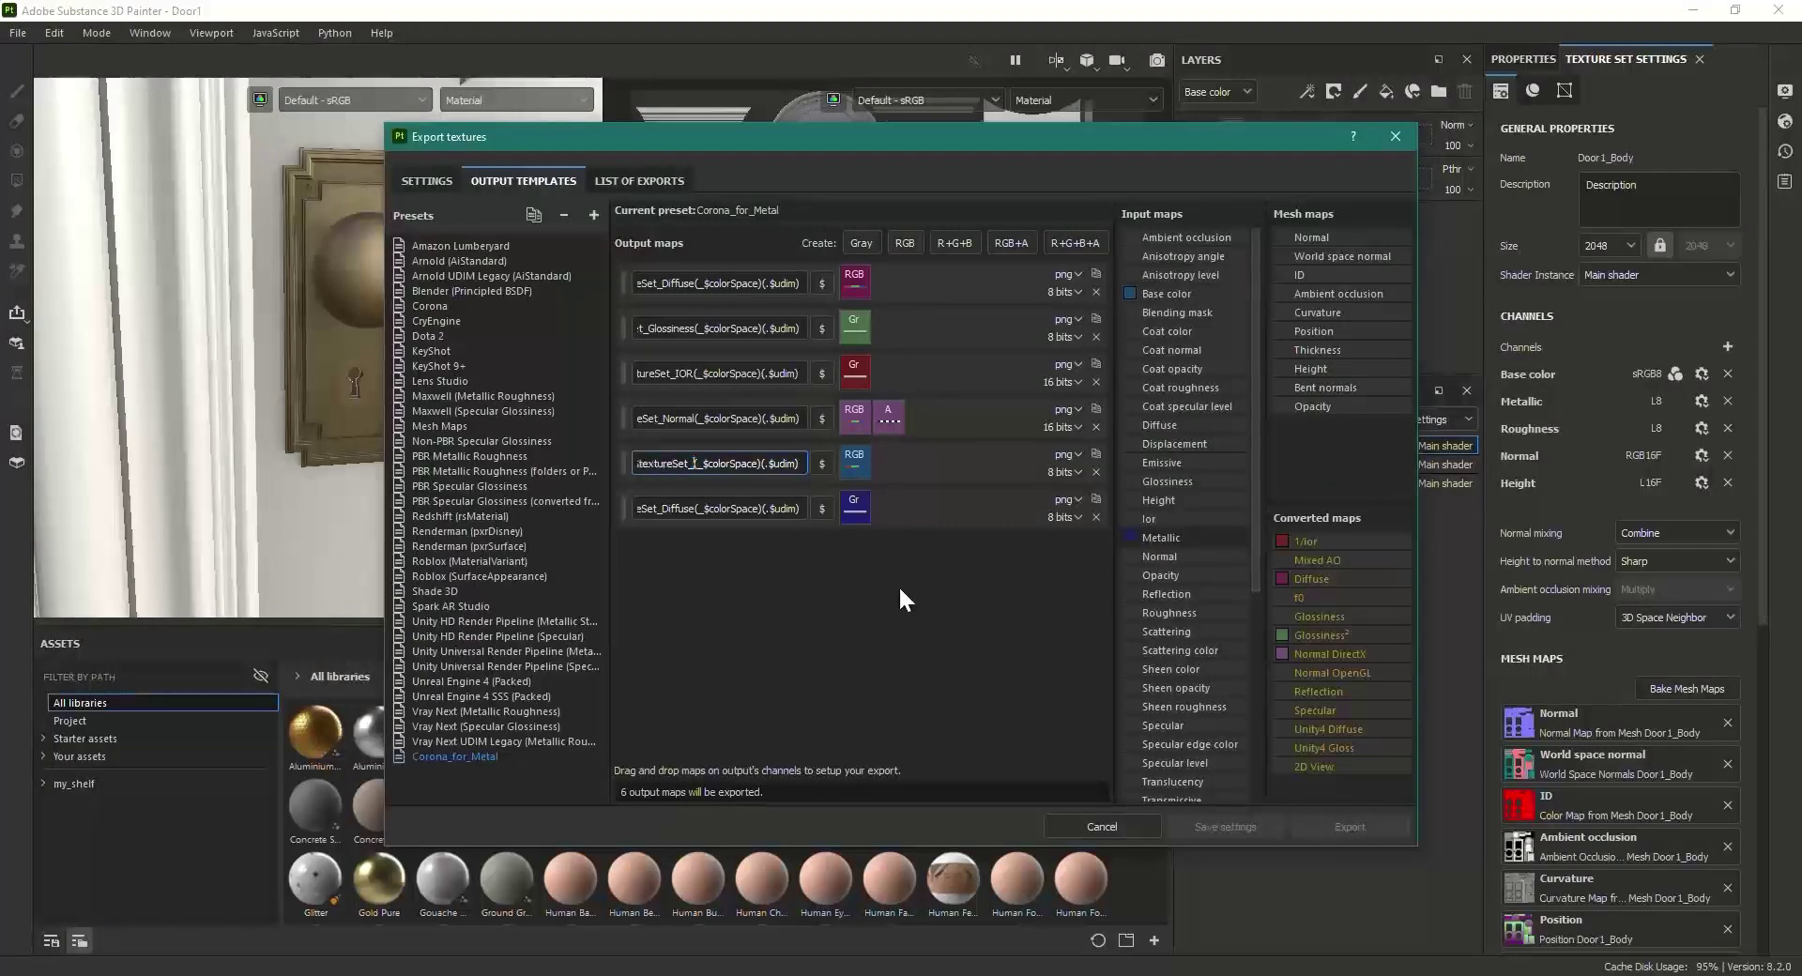
type("BaseColor")
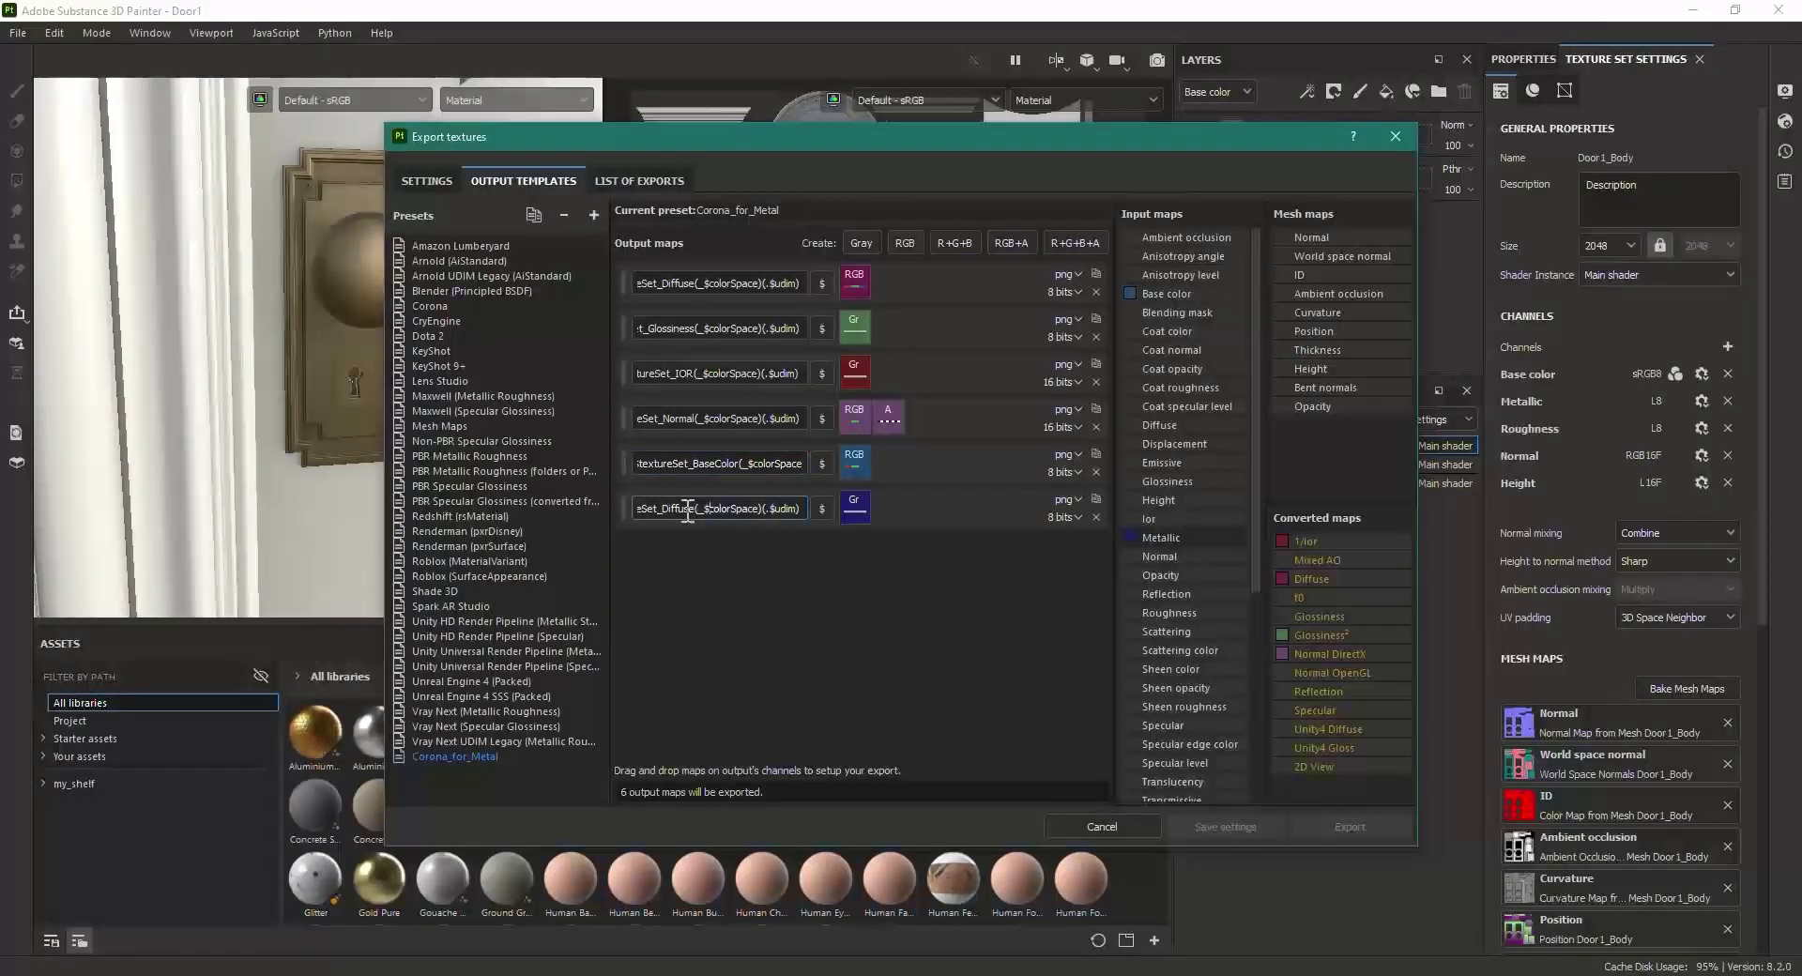
left_click_drag(661, 508, 693, 509)
type("Metallic")
left_click(790, 577)
Step: Set the output template of the Door1_Metal texture set to Corona_for_Metal
left_click(430, 181)
left_click(476, 302)
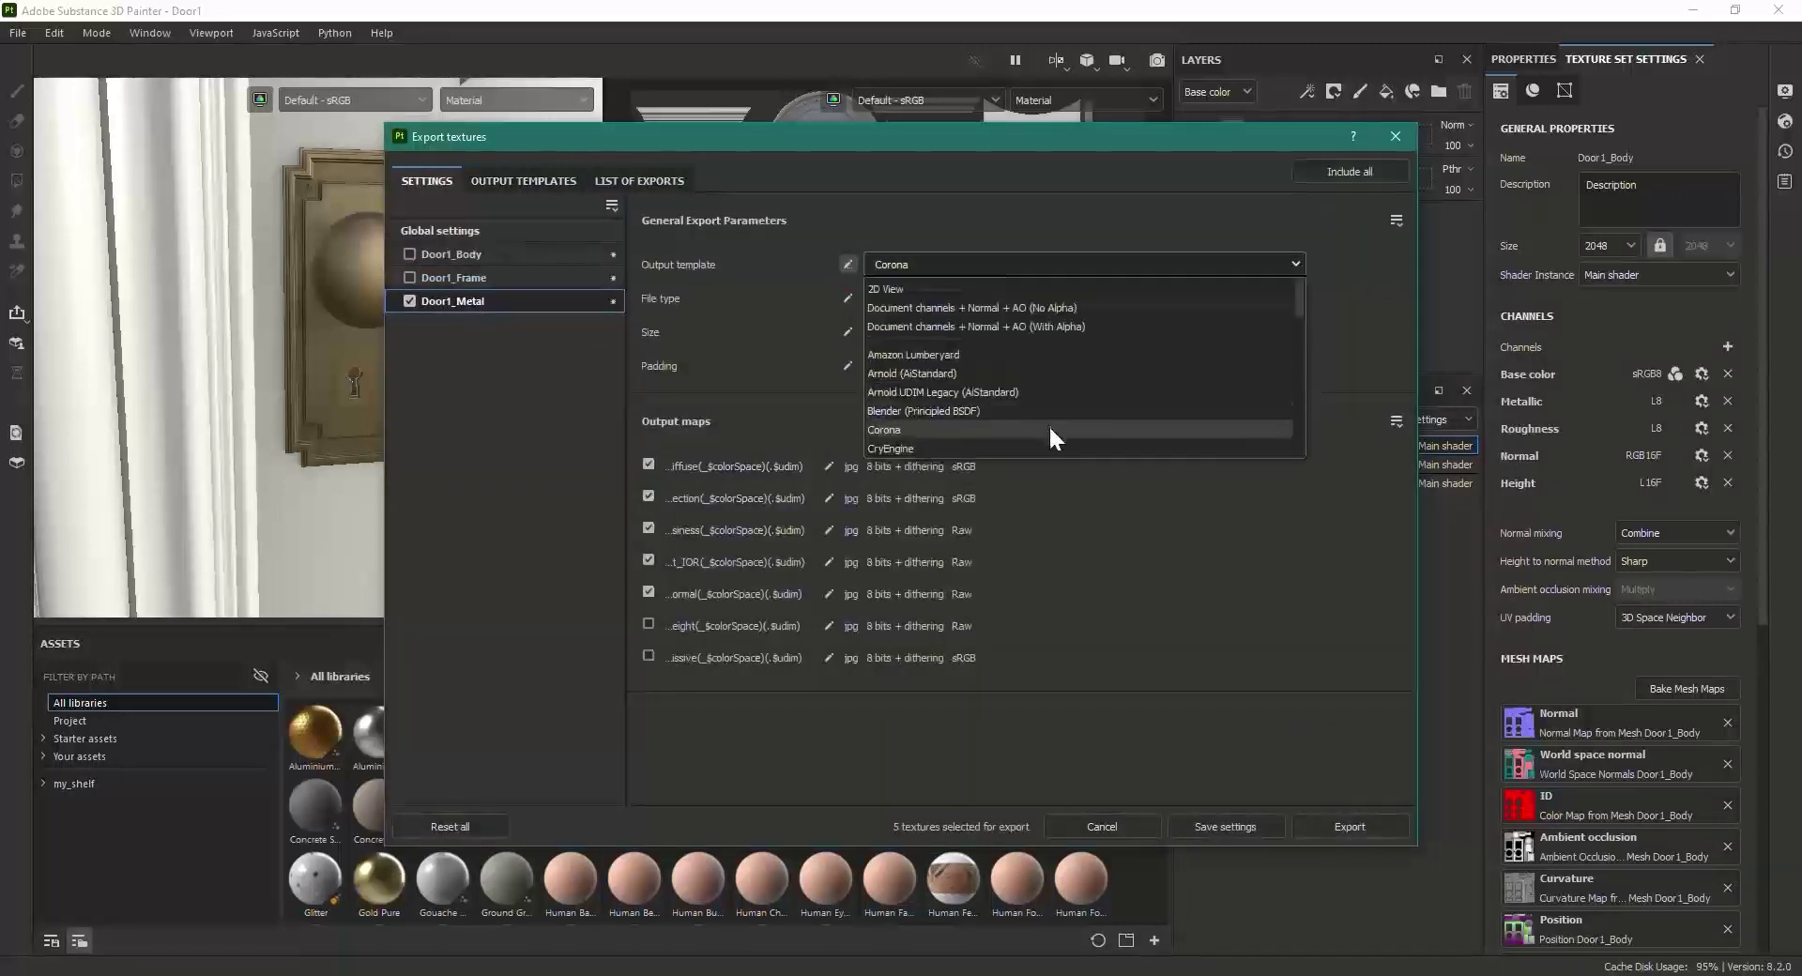
scroll(932, 415, "down", 3)
scroll(987, 372, "down", 5)
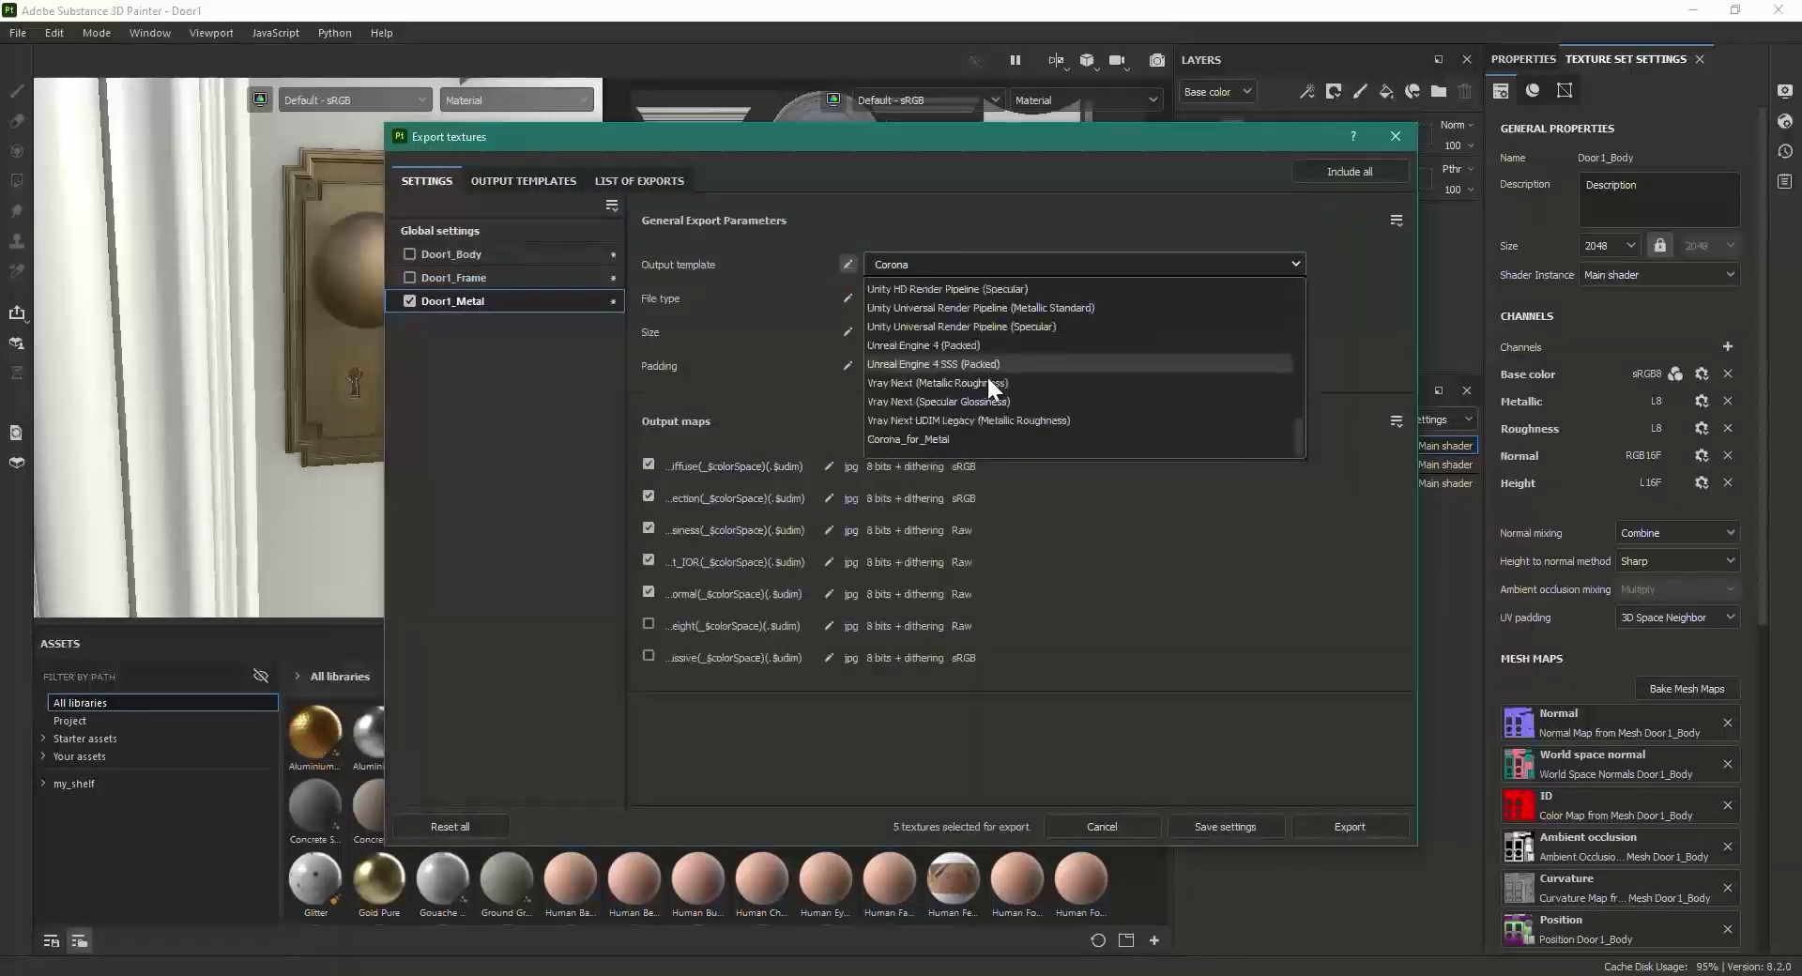
left_click(933, 435)
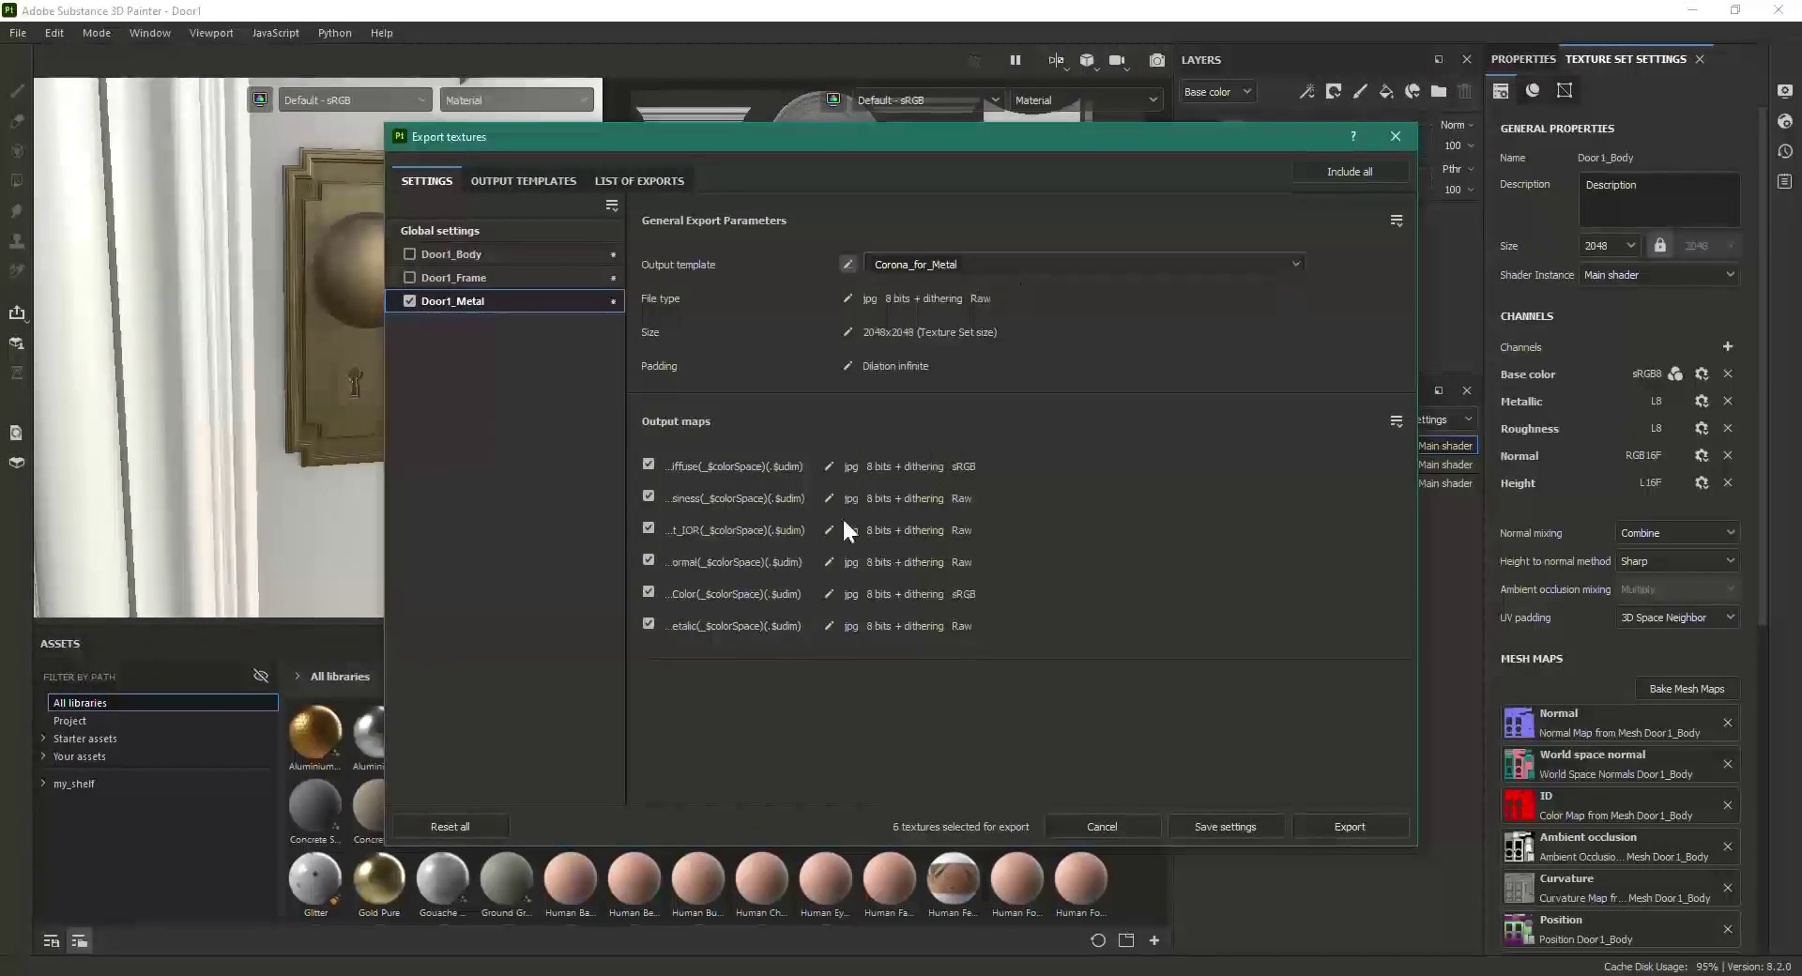
Step: Set the global output directory to the Corona For metal folder on the Desktop
left_click(498, 230)
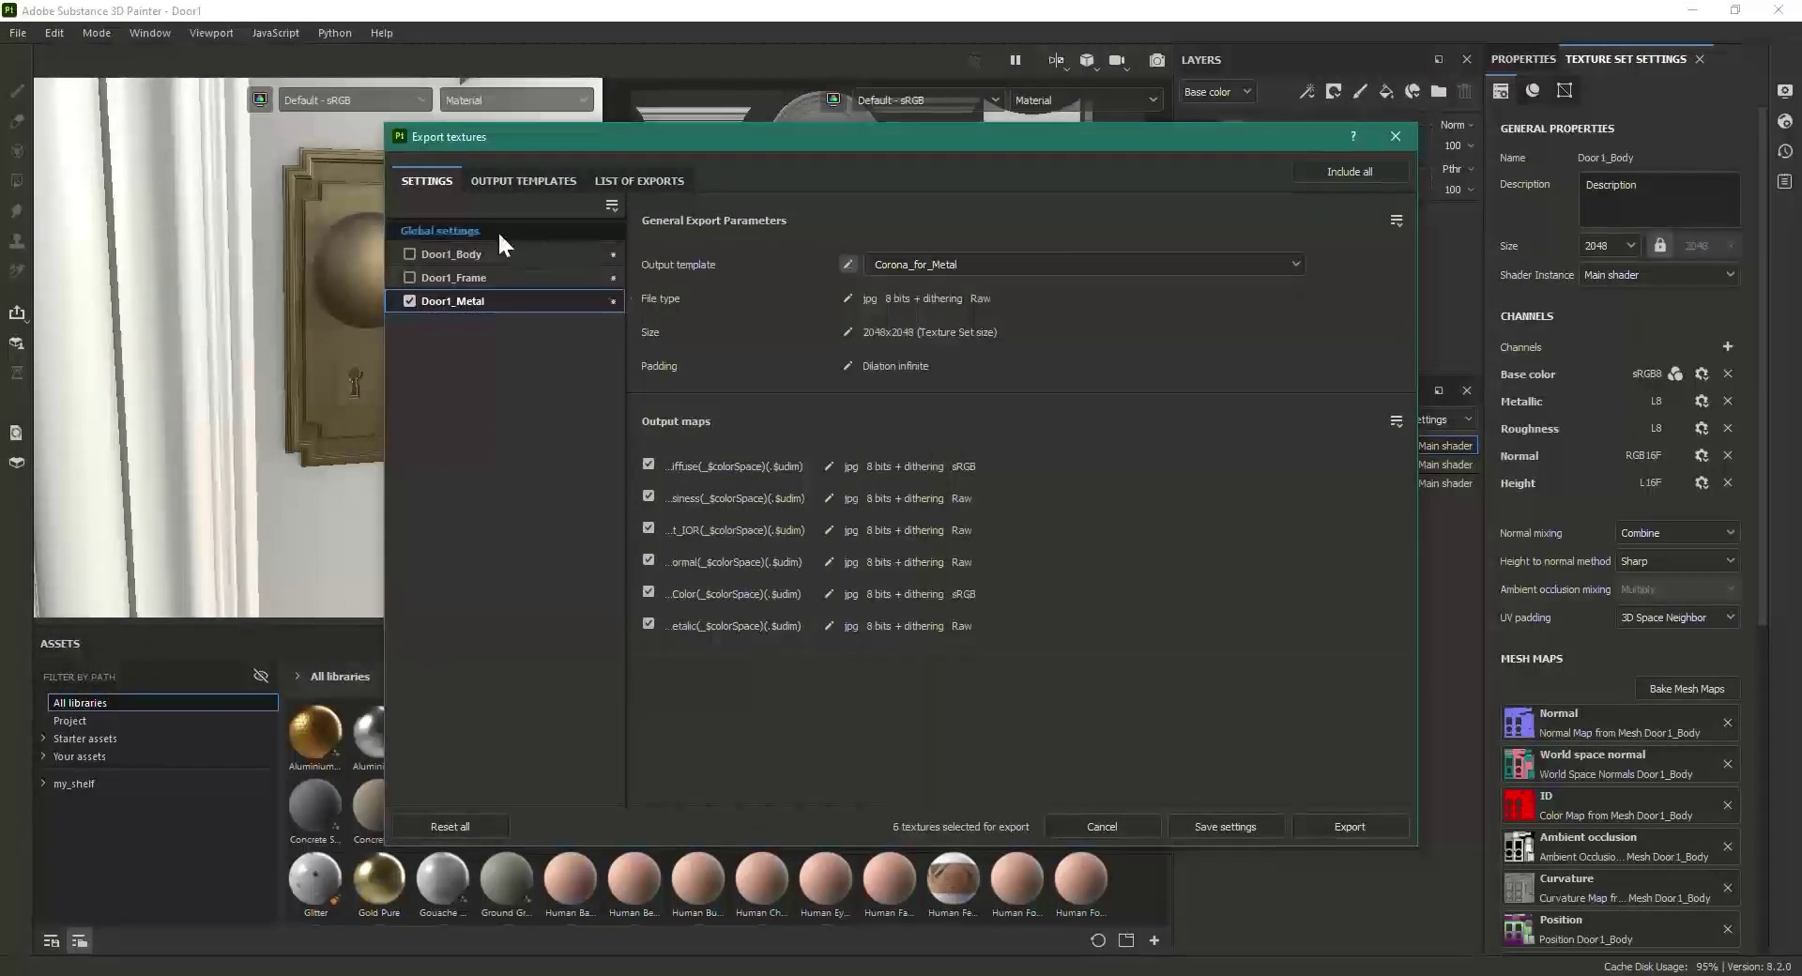
left_click(1297, 263)
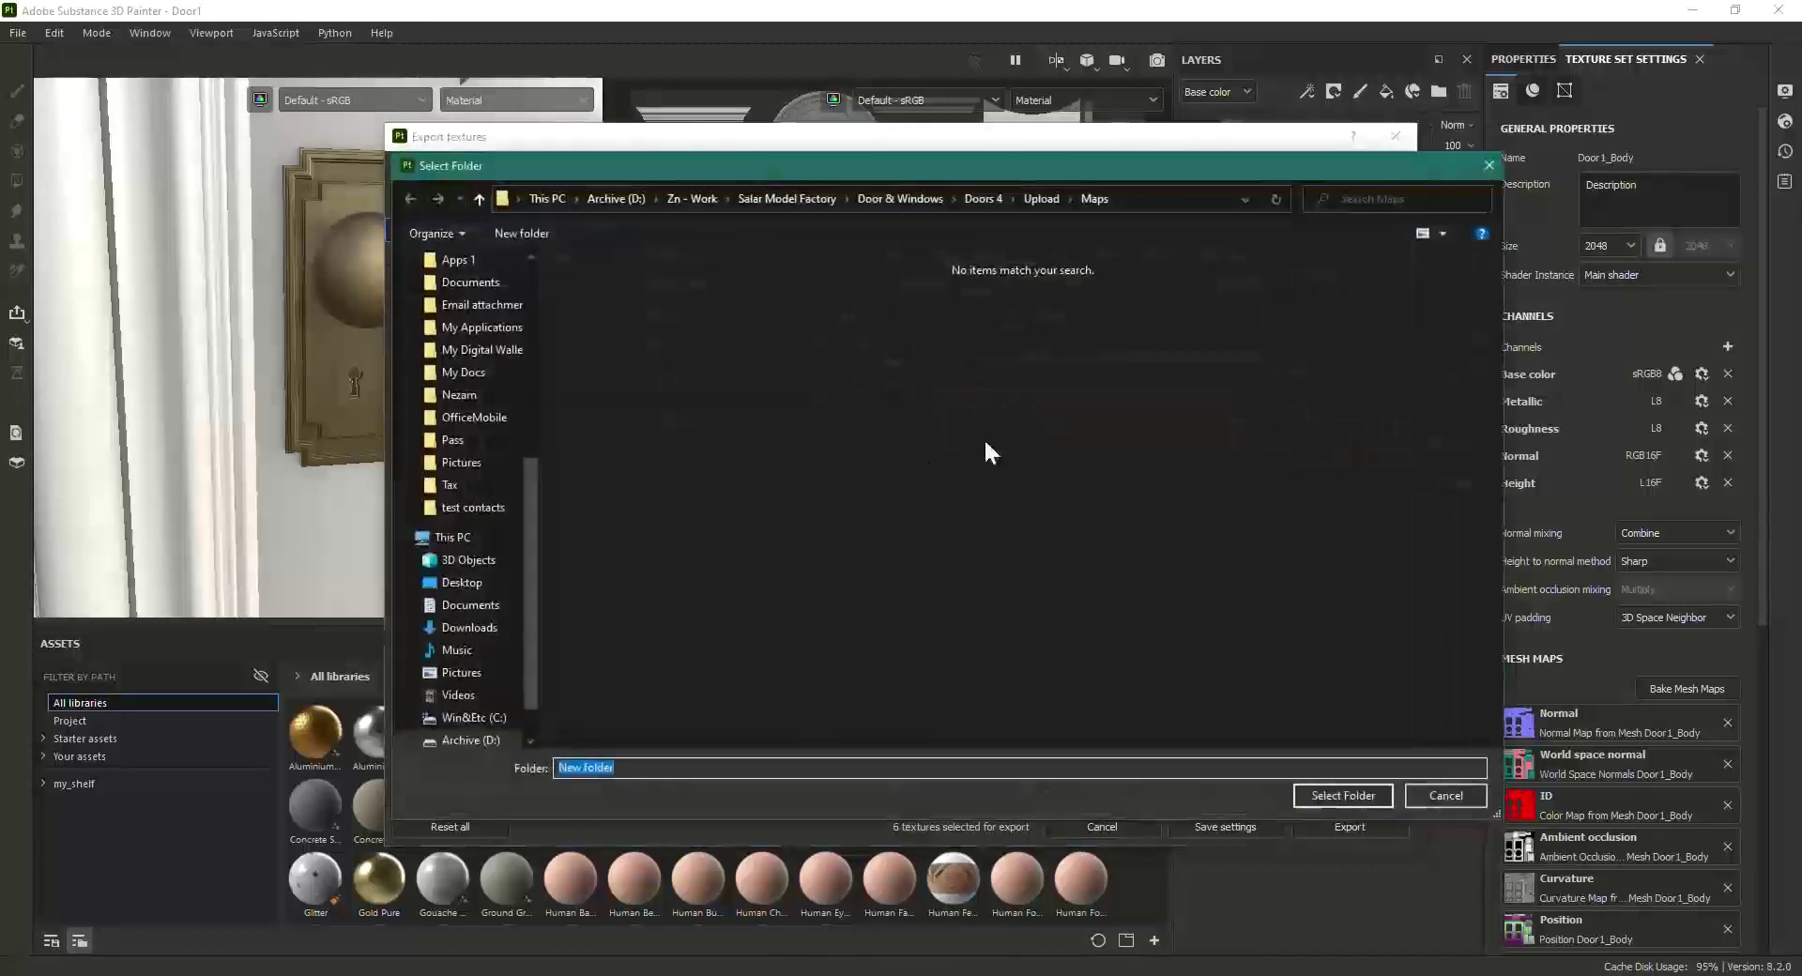
scroll(480, 375, "up", 6)
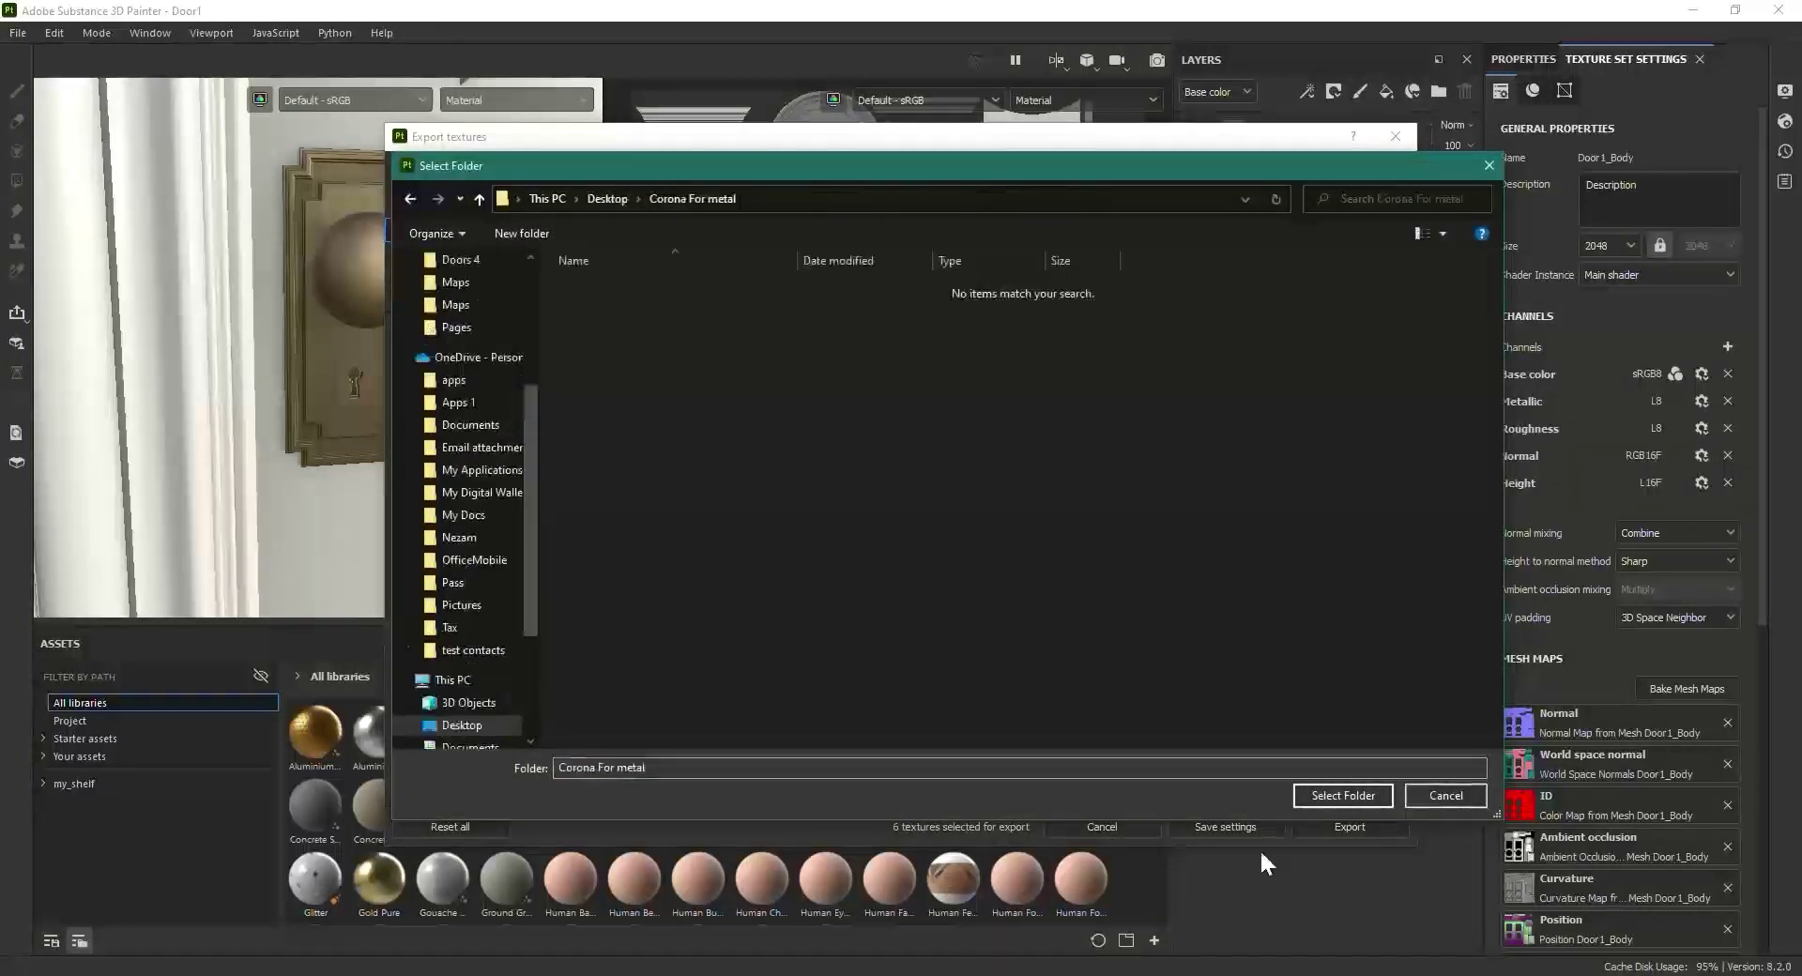
left_click(1318, 797)
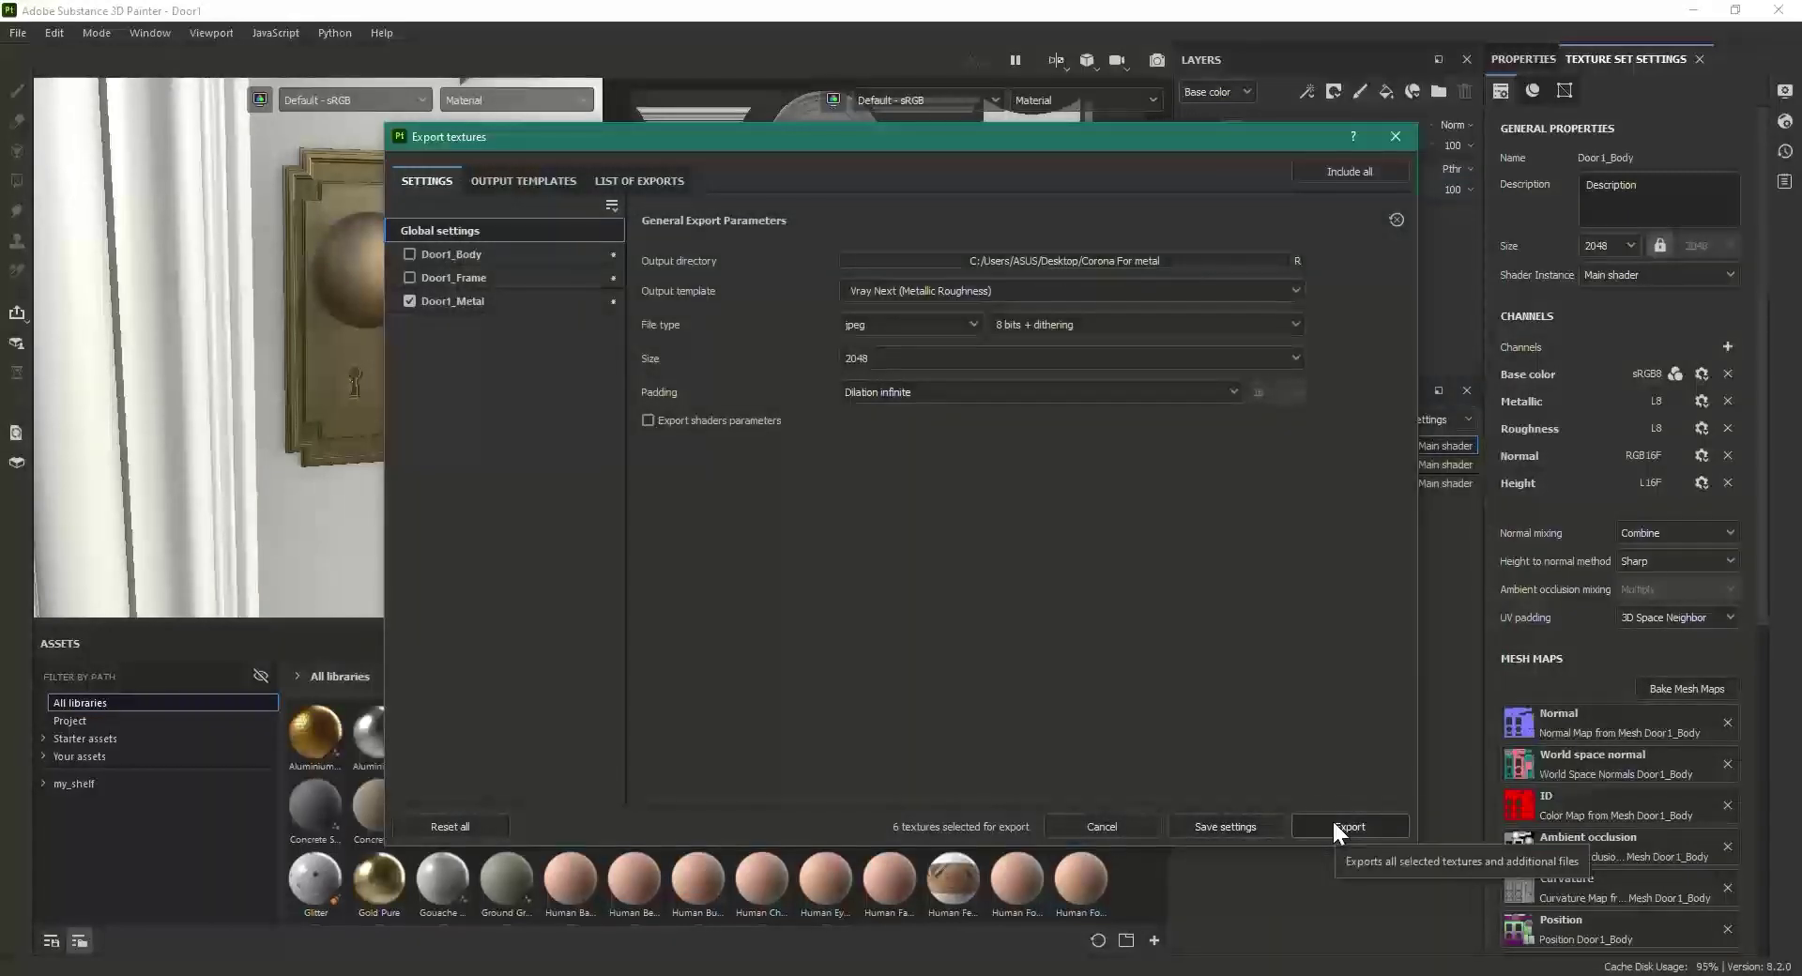
Step: Set the global export file type to png at 16 bits and the size to 4096, and export the Door1_Metal textures
left_click(899, 324)
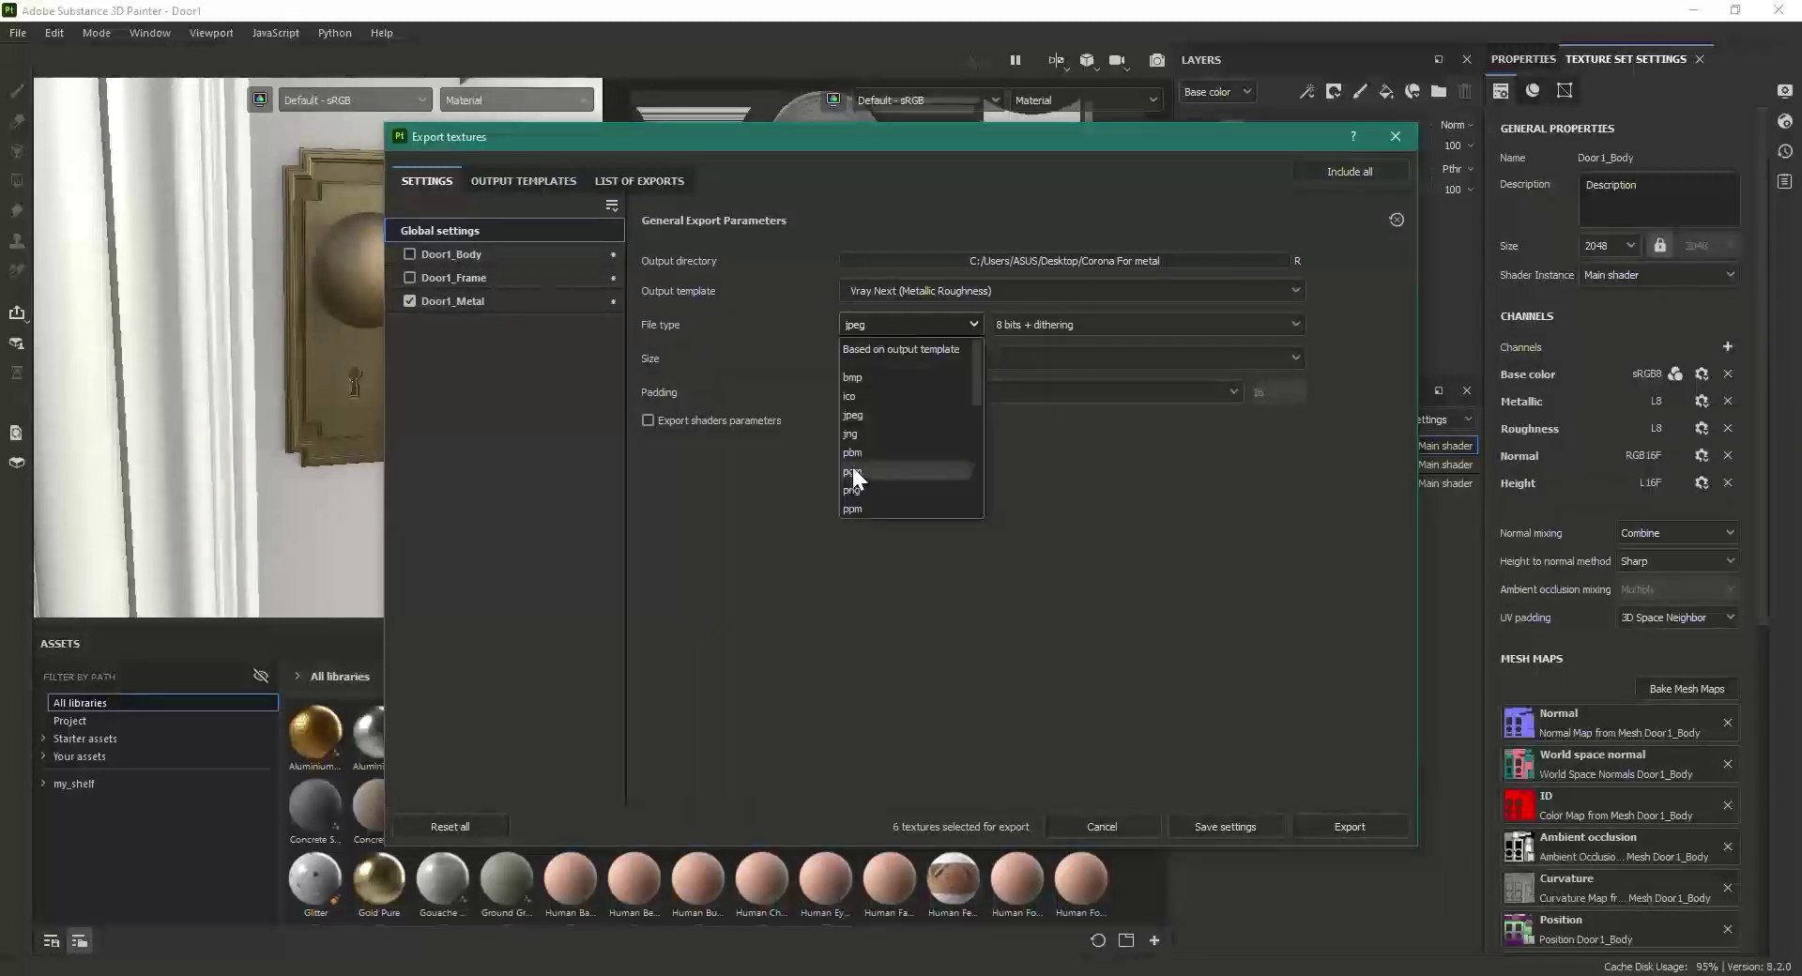
left_click(861, 490)
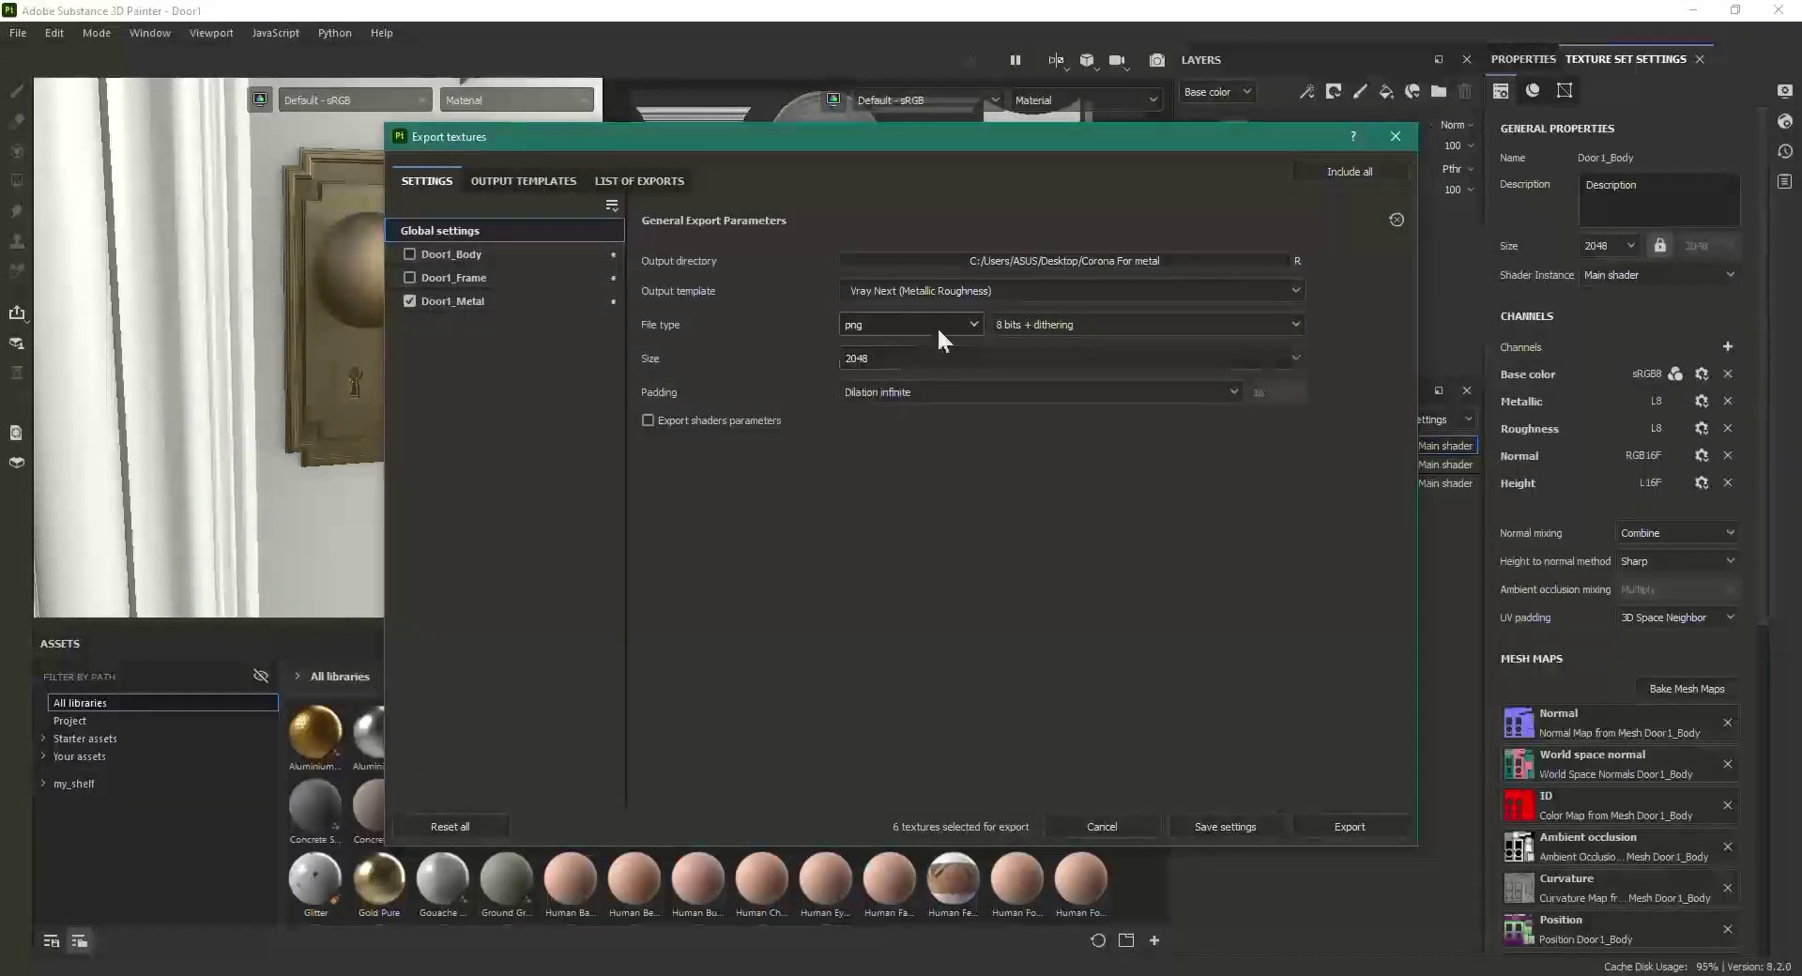
left_click(1049, 325)
left_click(1011, 391)
left_click(887, 353)
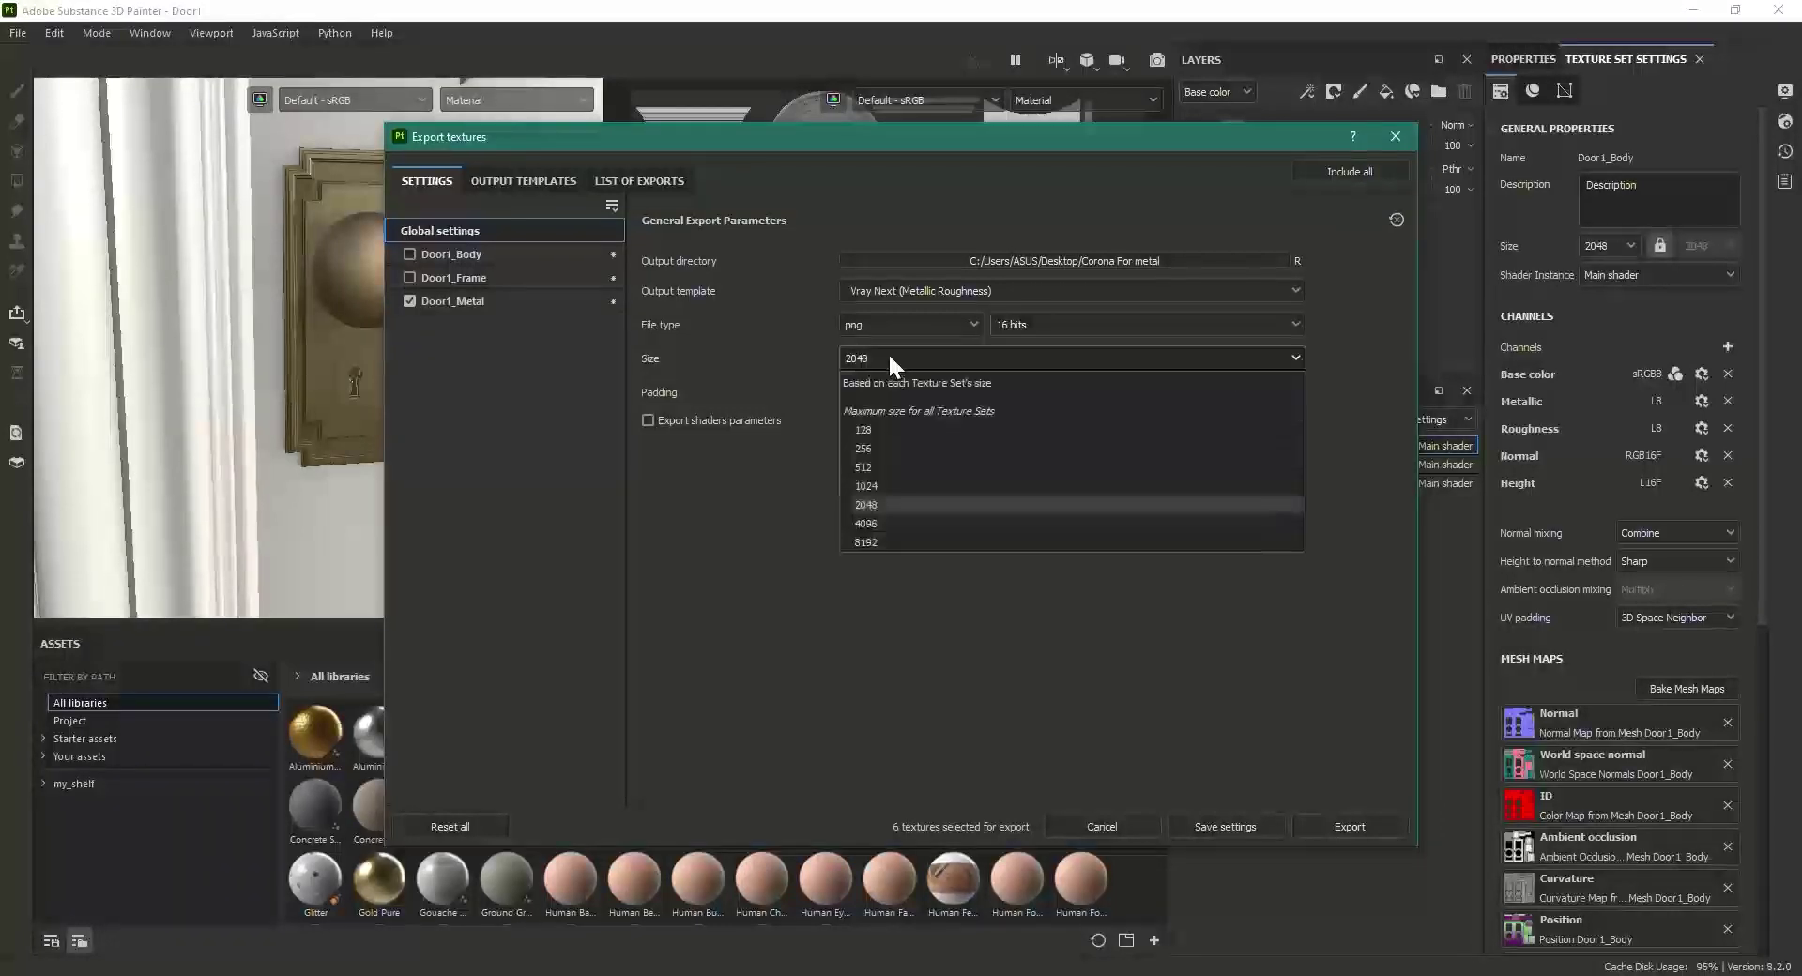
left_click(886, 523)
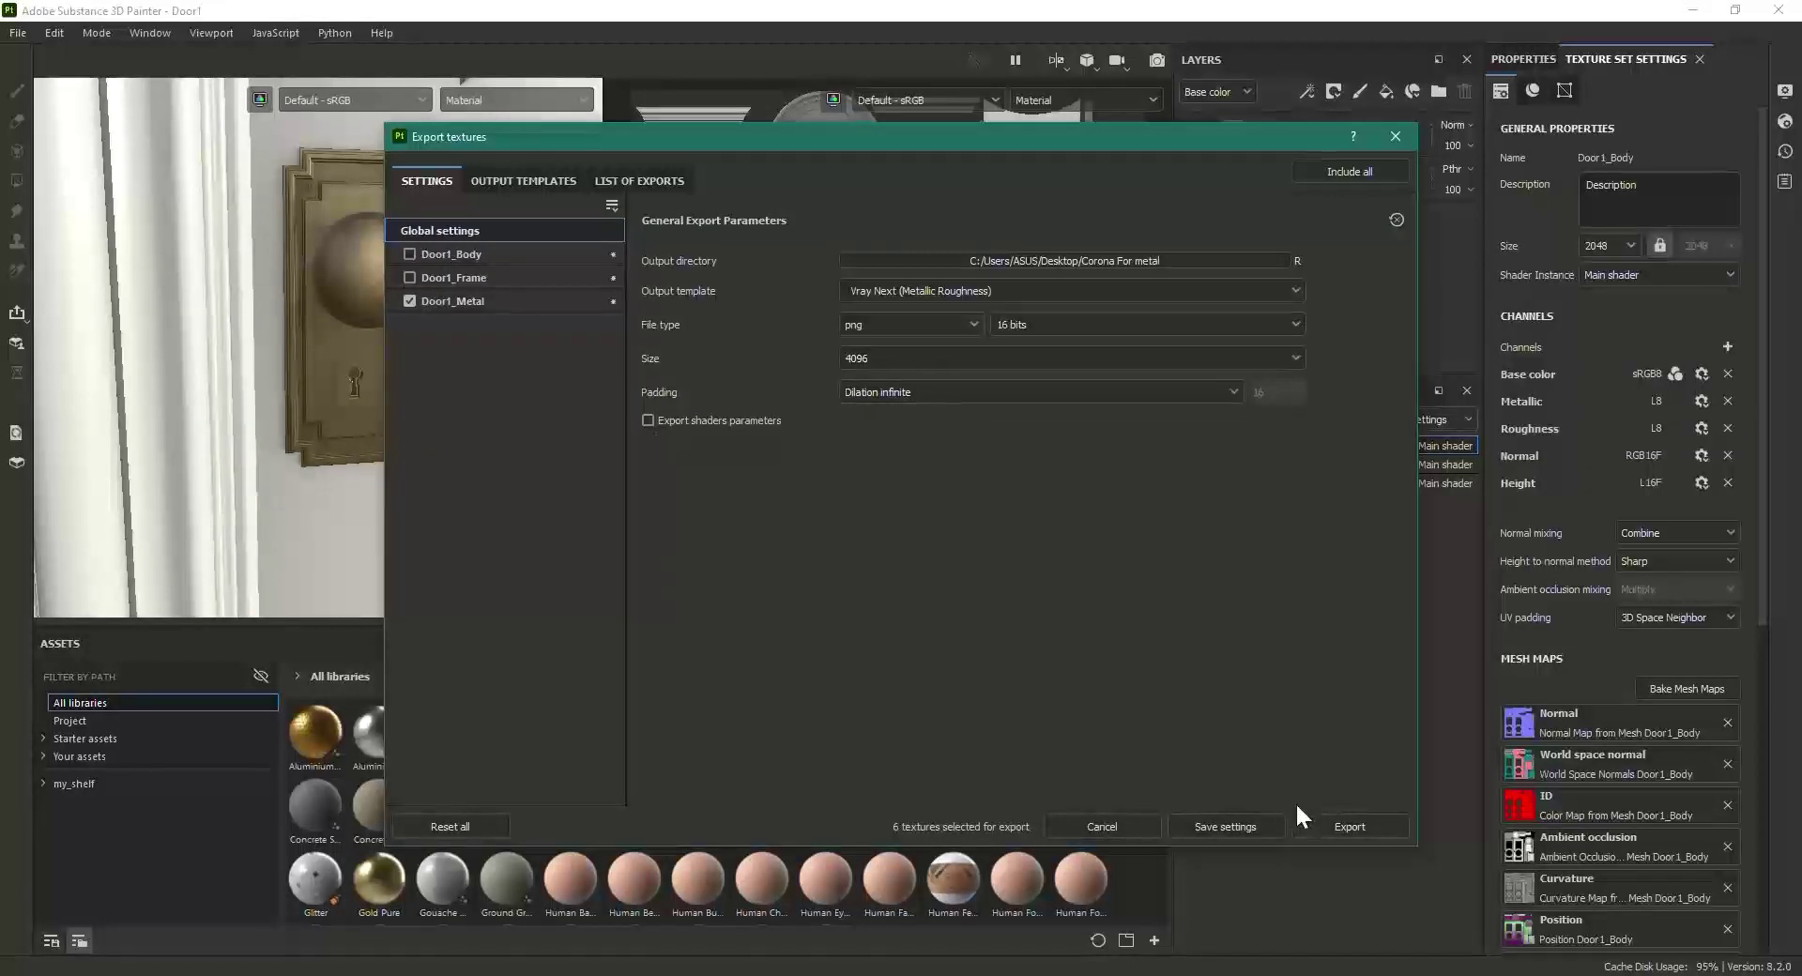
left_click(1352, 826)
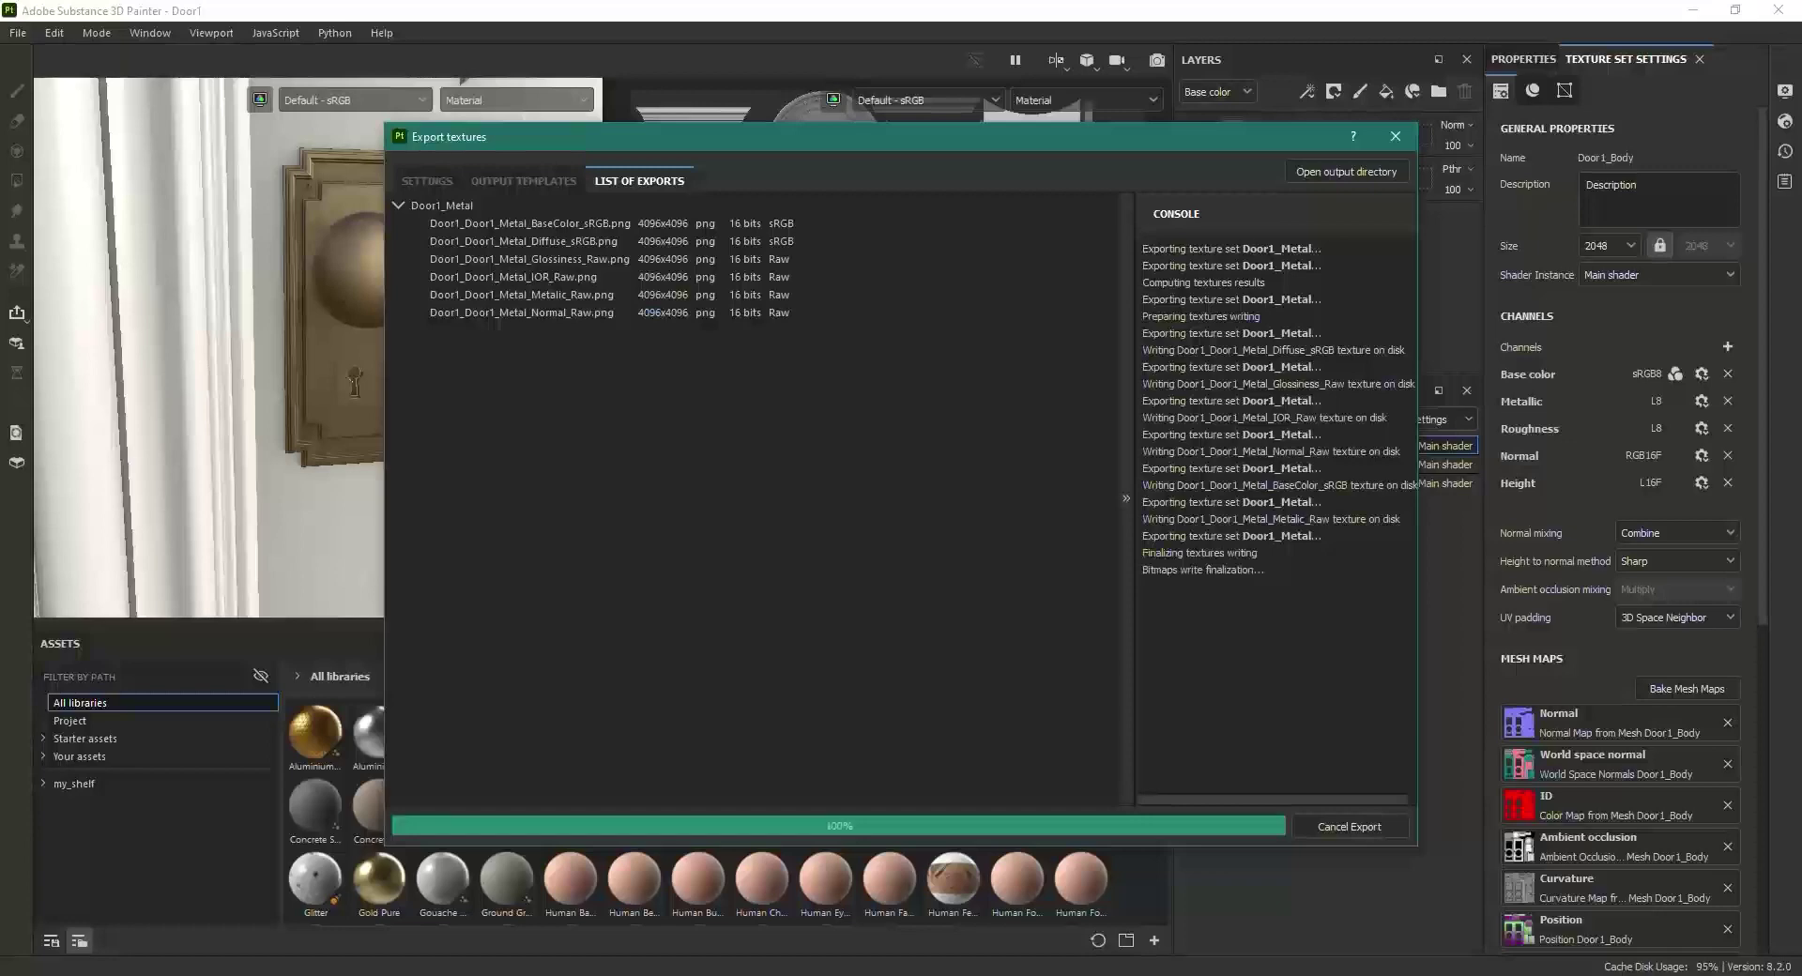
Step: Switch to the Corona For metal folder in File Explorer and refresh it to check the exported textures
key("alt+Tab")
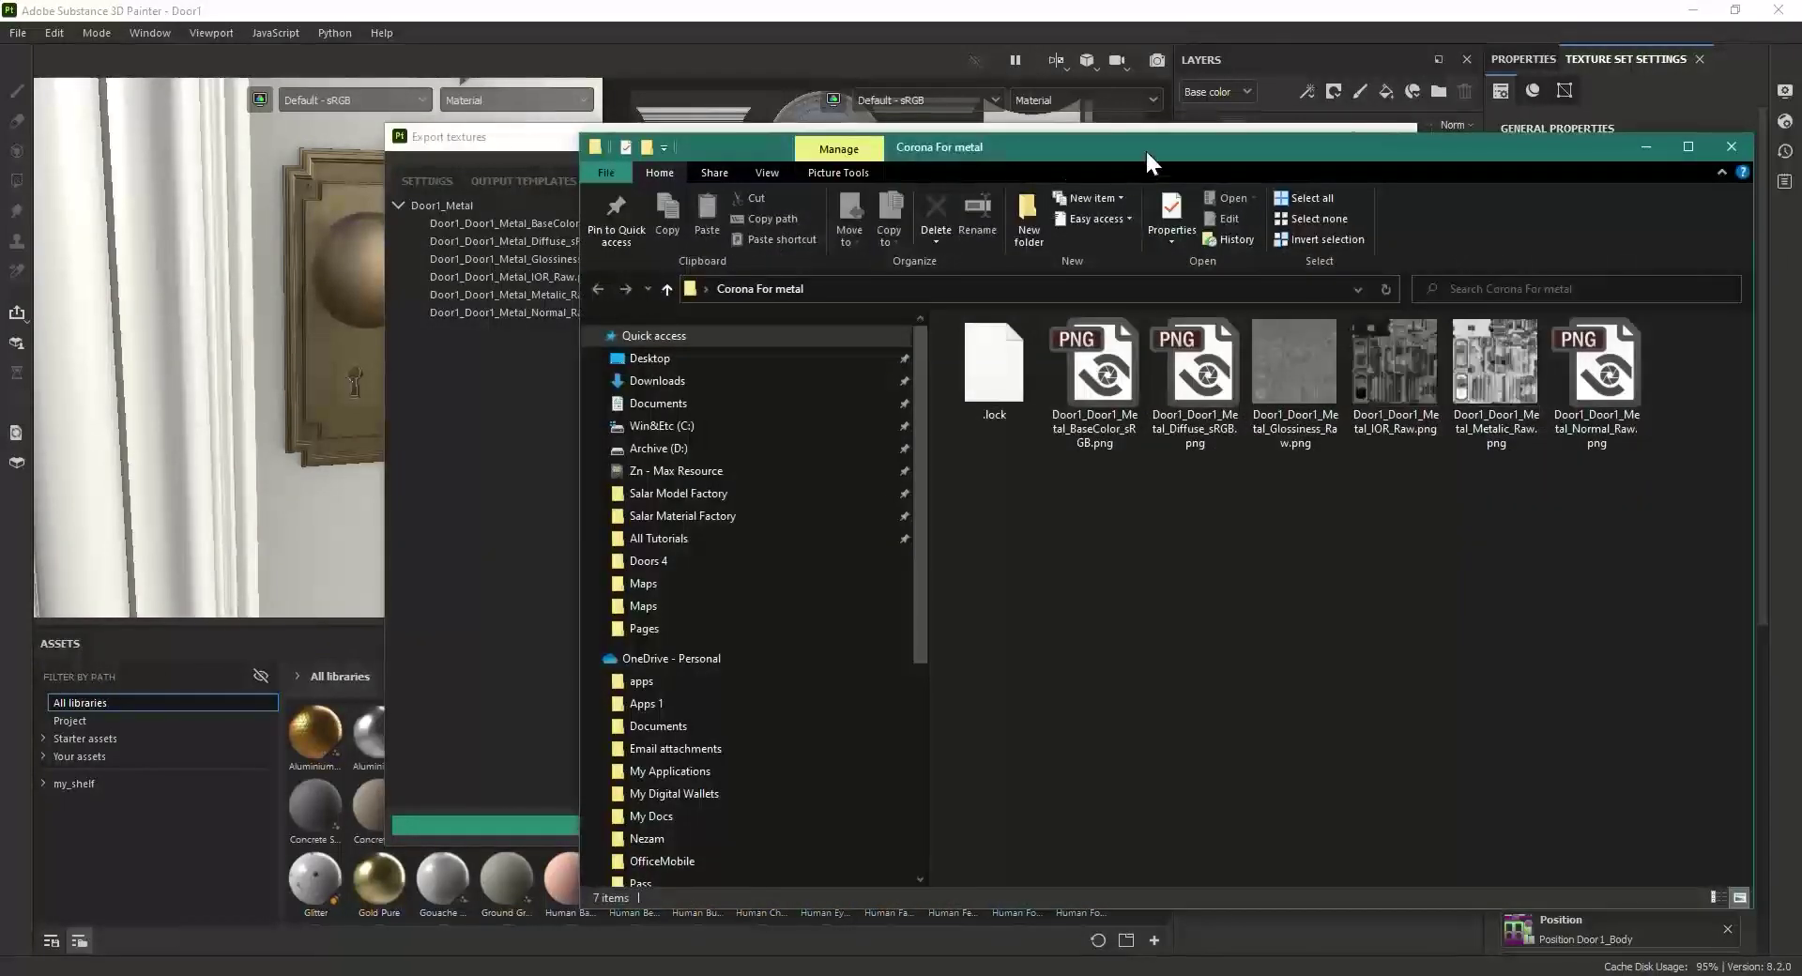
left_click_drag(1144, 159, 992, 145)
left_click_drag(1224, 139, 1098, 197)
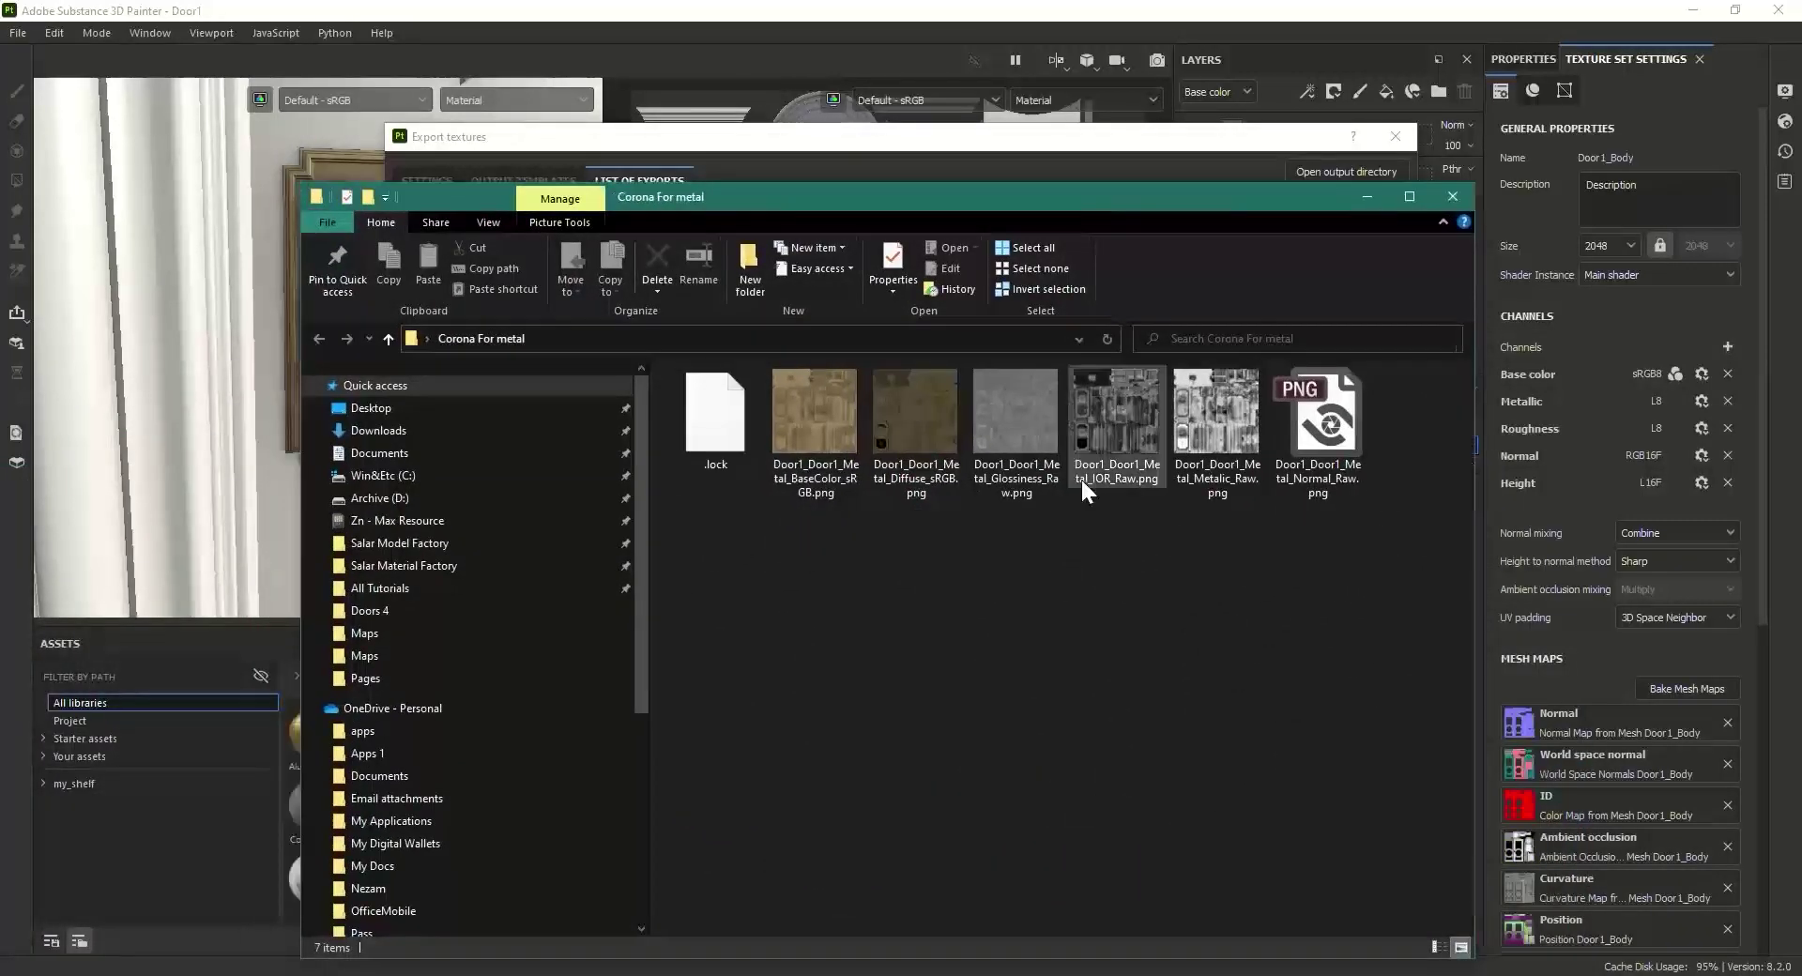
right_click(999, 570)
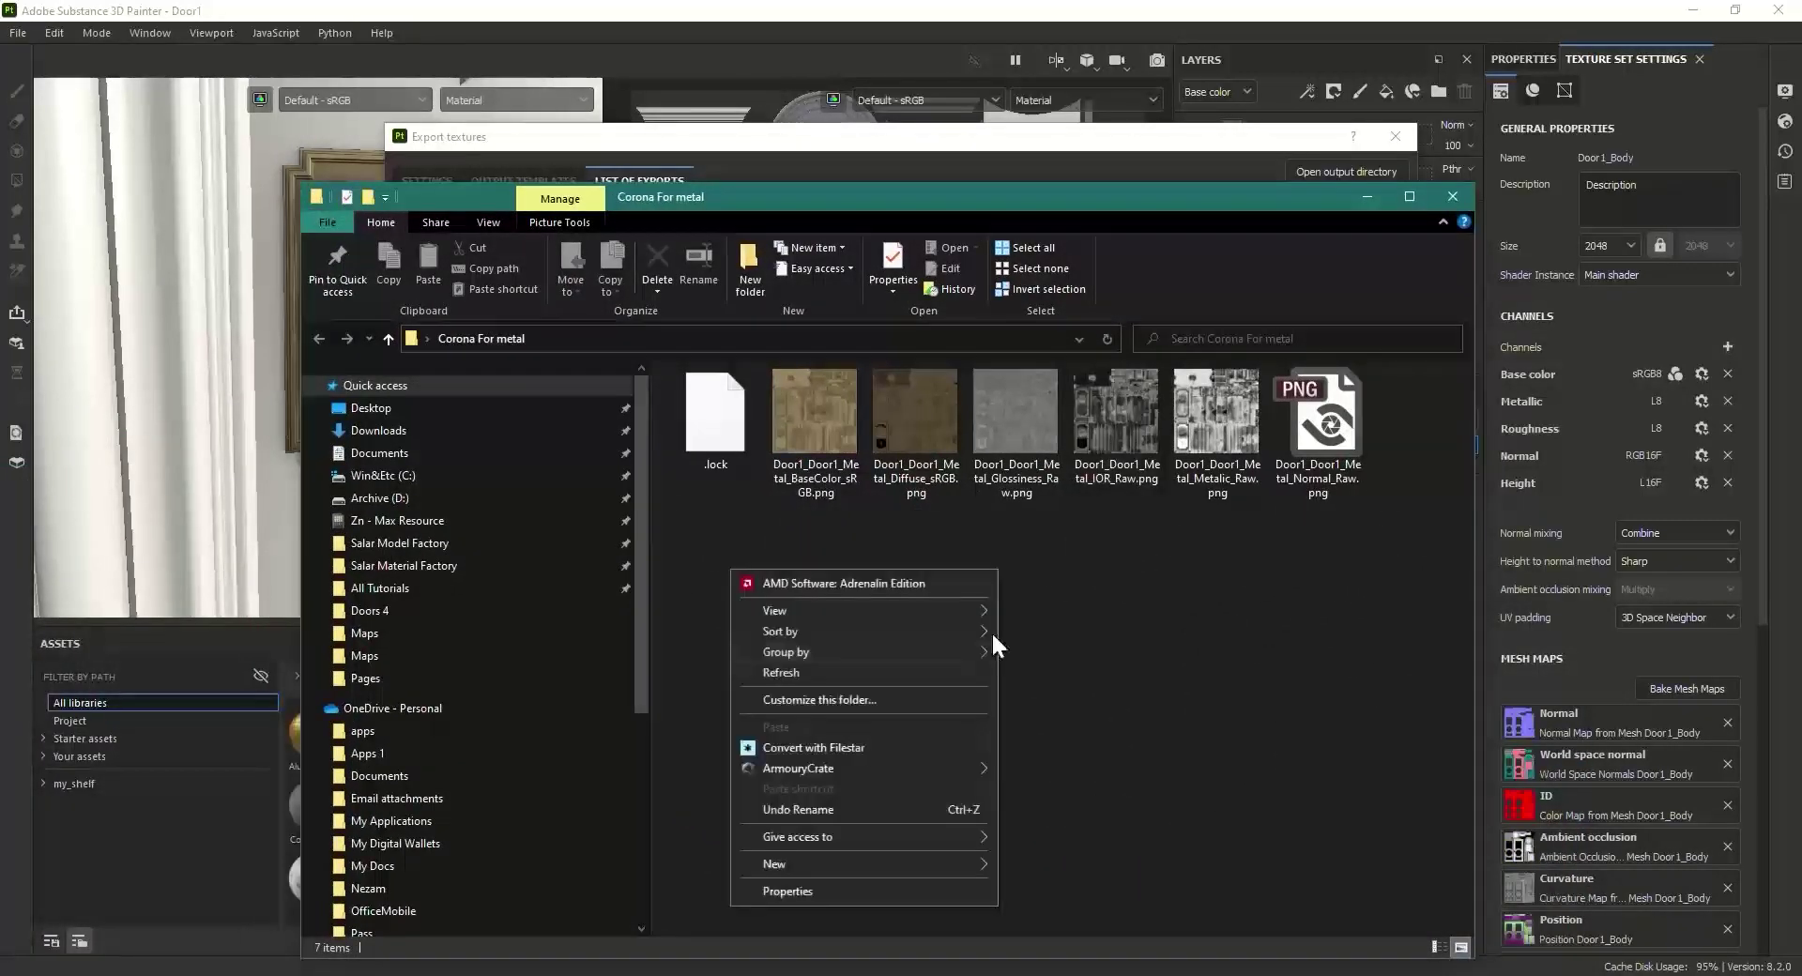
left_click(851, 675)
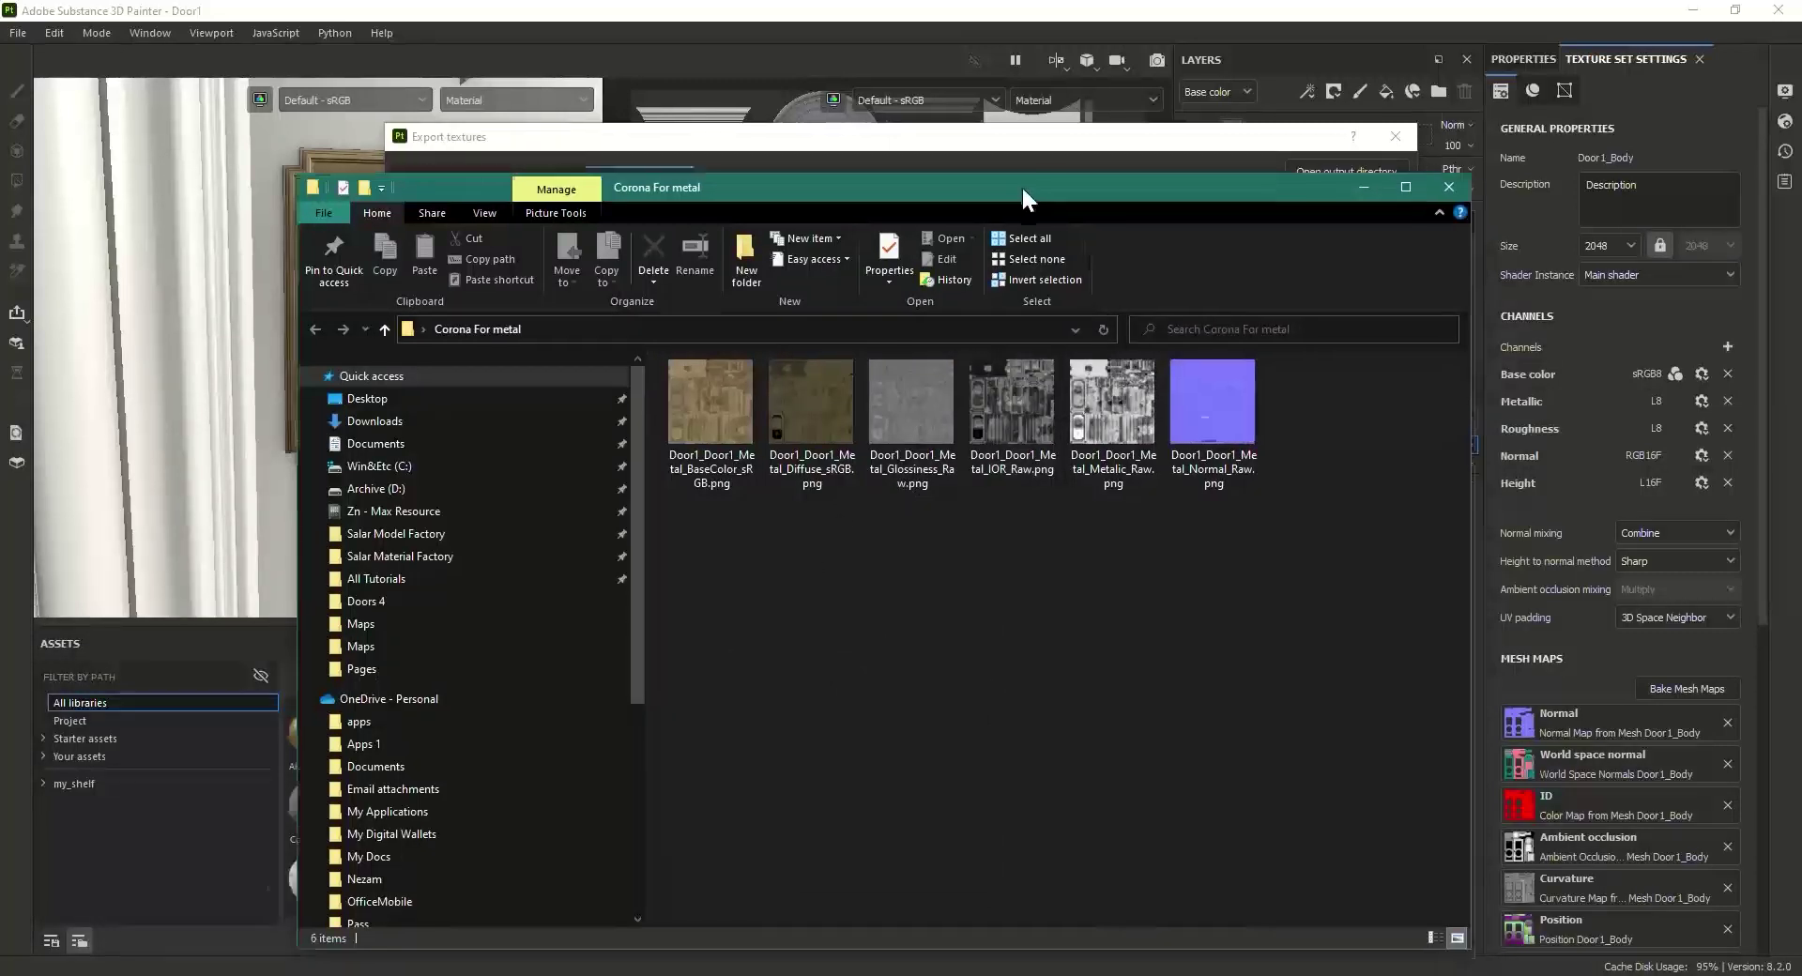
Step: Arrange the Corona For metal and Maps folders side by side with larger thumbnails to compare their textures
left_click_drag(1021, 193, 982, 107)
left_click_drag(690, 487, 1173, 361)
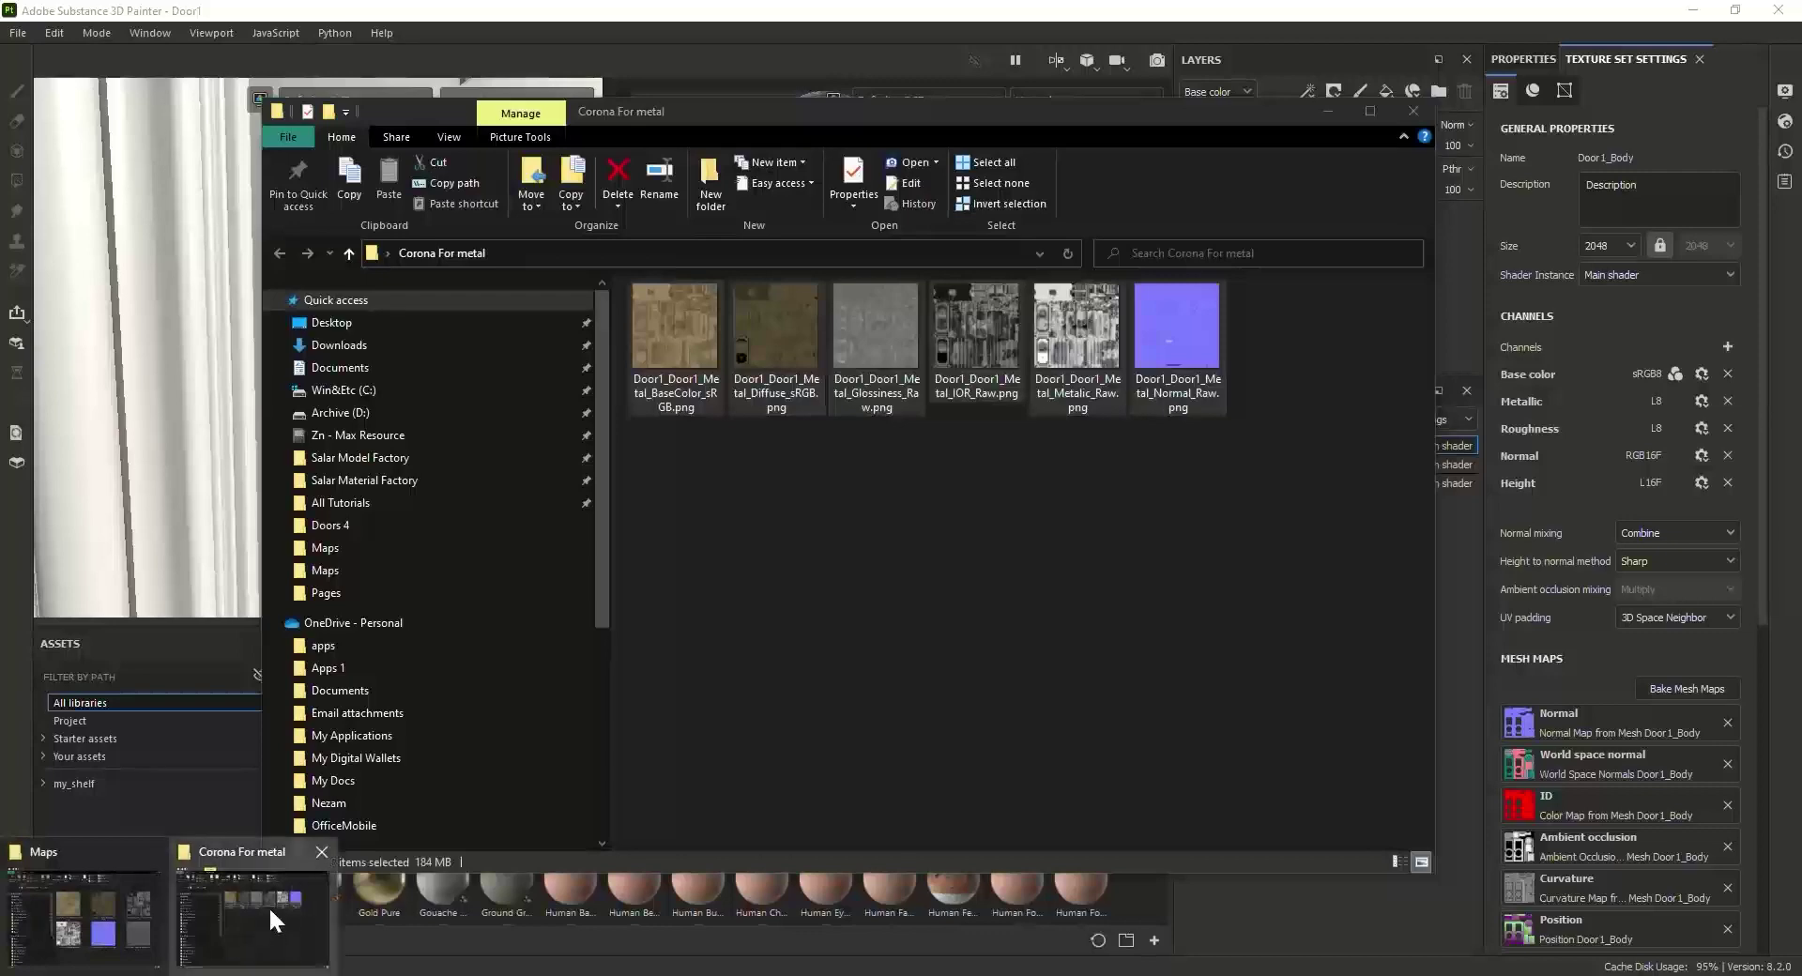
left_click(127, 920)
left_click_drag(1096, 124, 1801, 295)
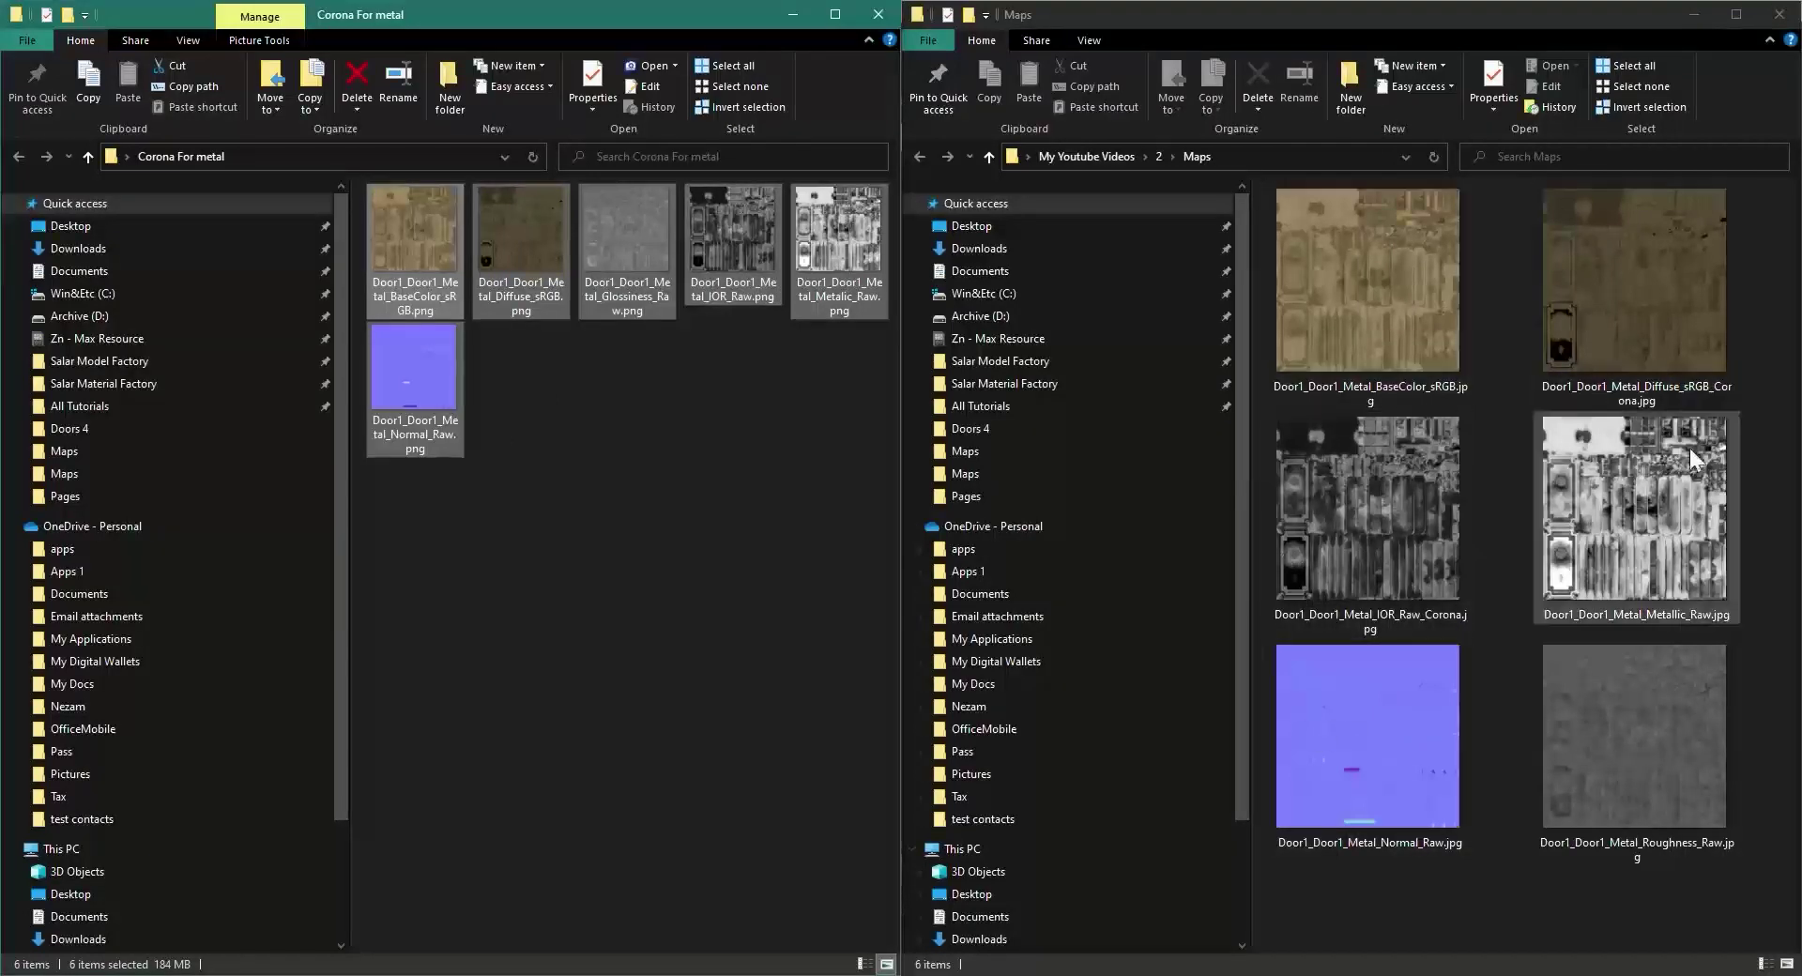
left_click(664, 475)
scroll(595, 422, "up", 3, "ctrl")
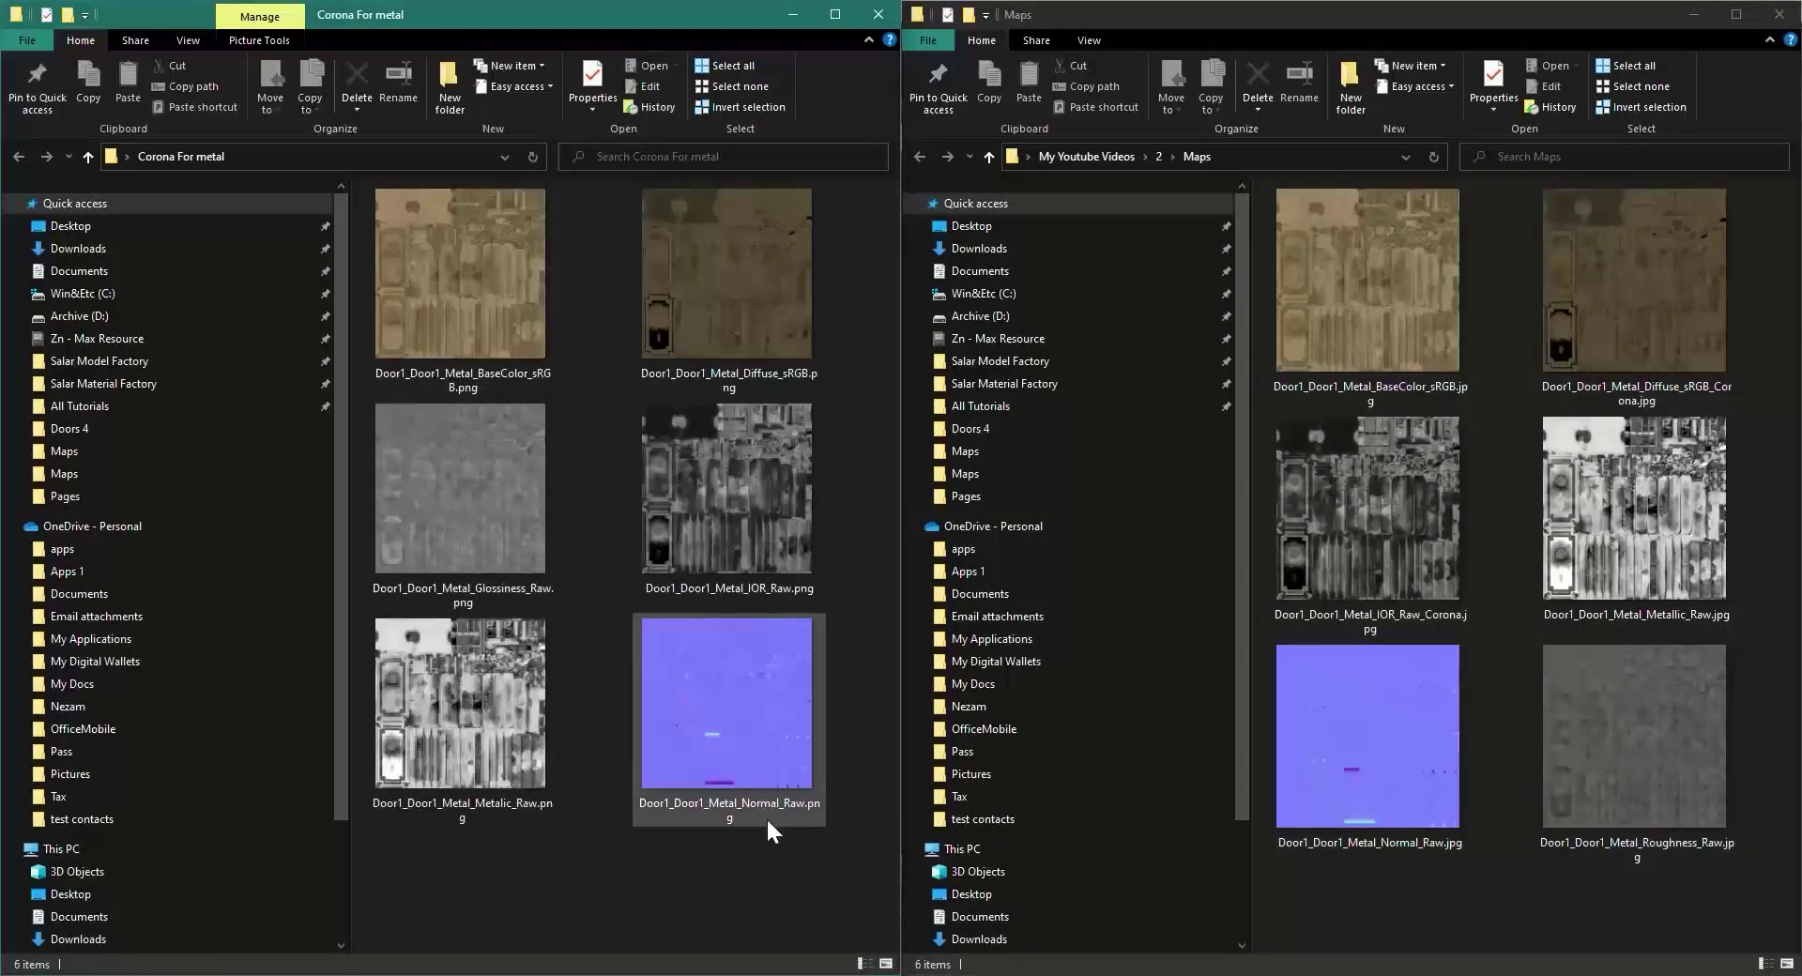
Step: Switch to 3ds Max and start Corona interactive rendering in the camera viewport showing the door knob
mouse_move(766, 816)
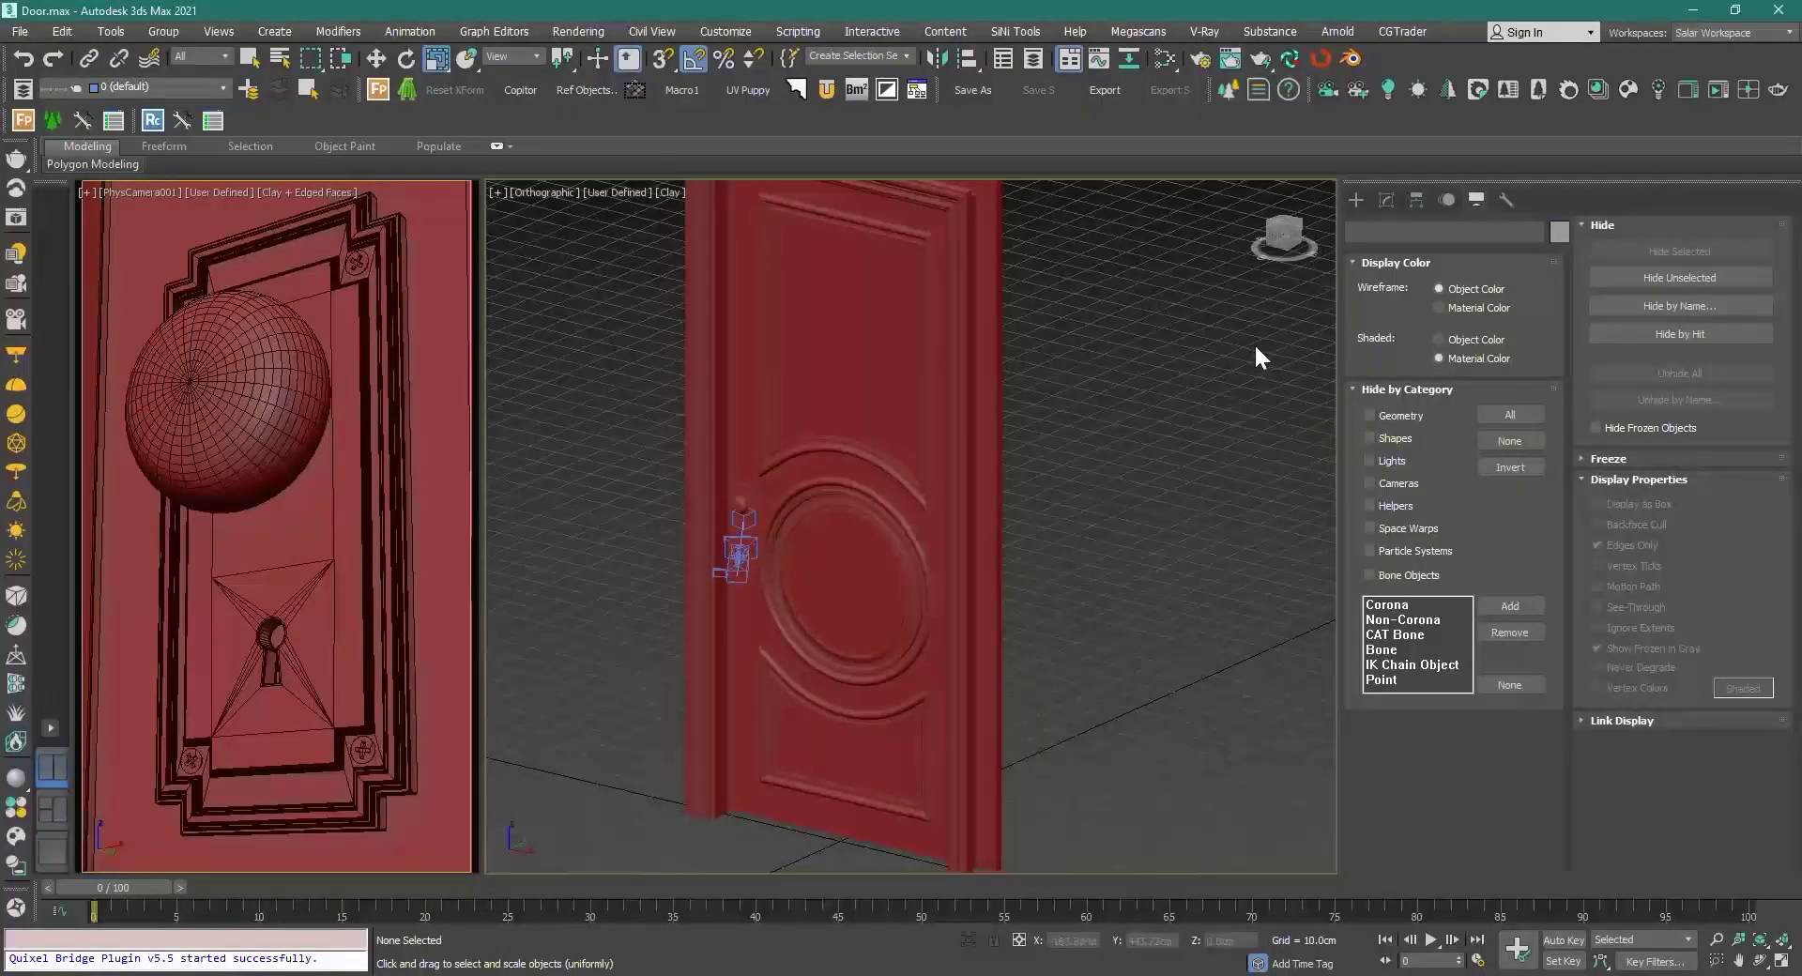
left_click(373, 424)
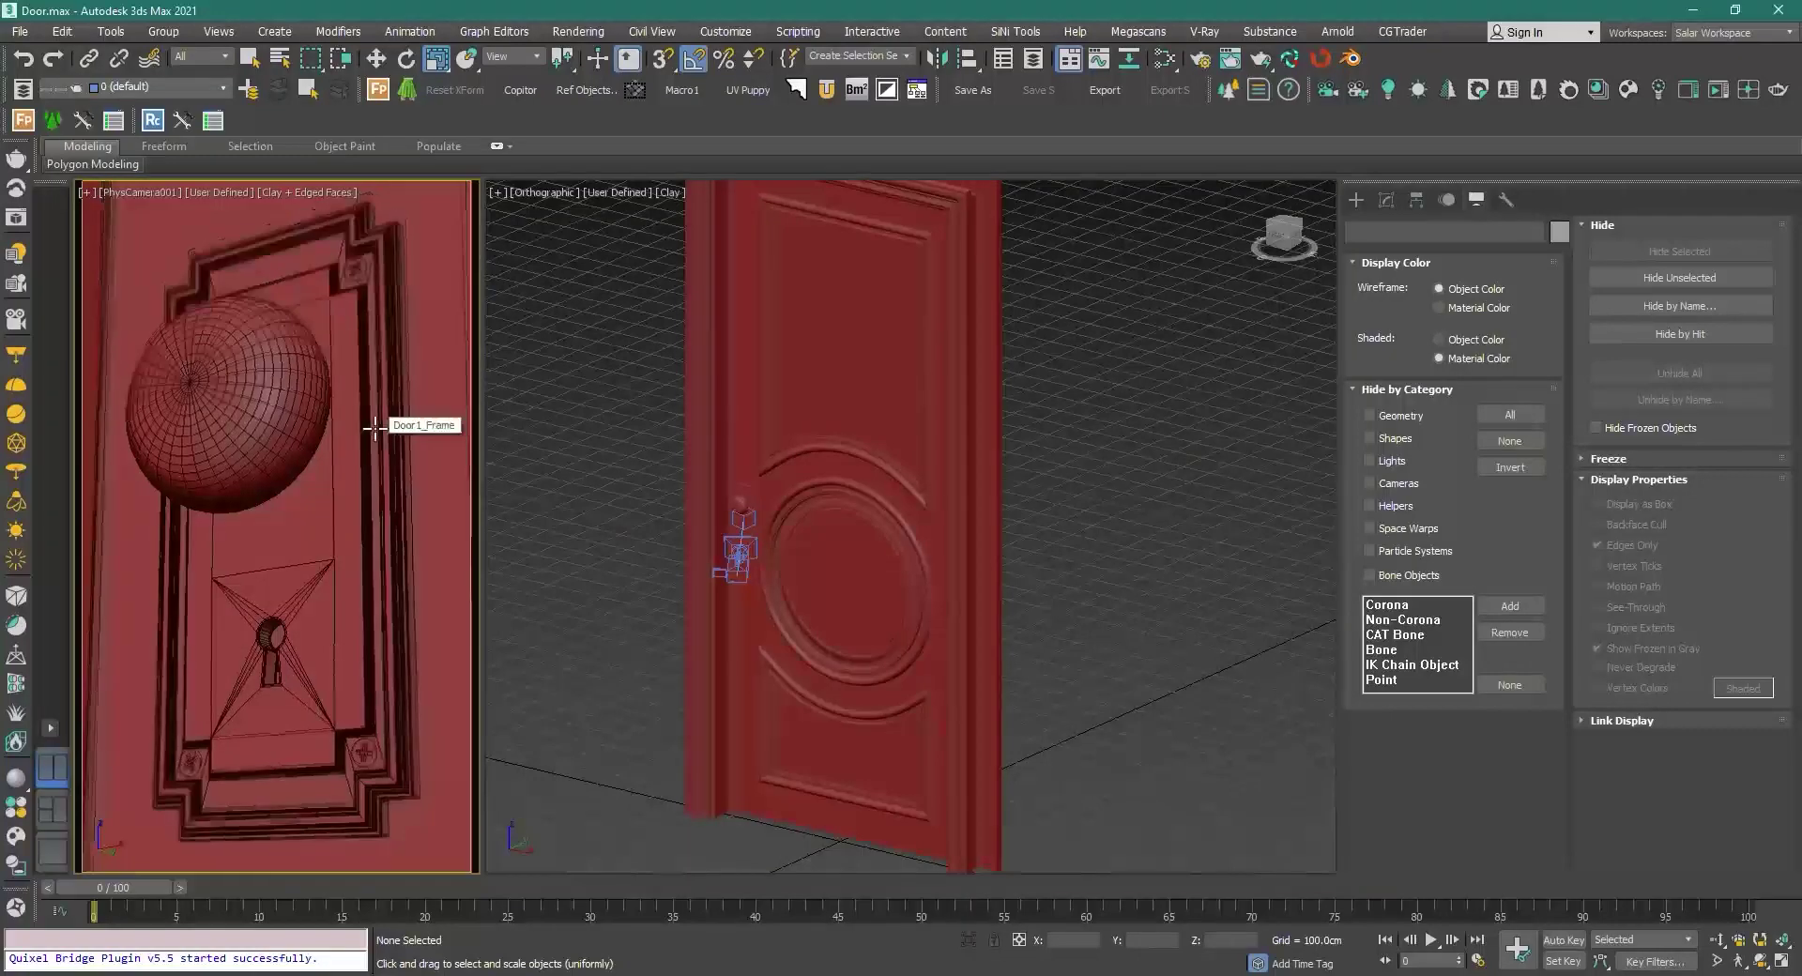
left_click(1749, 91)
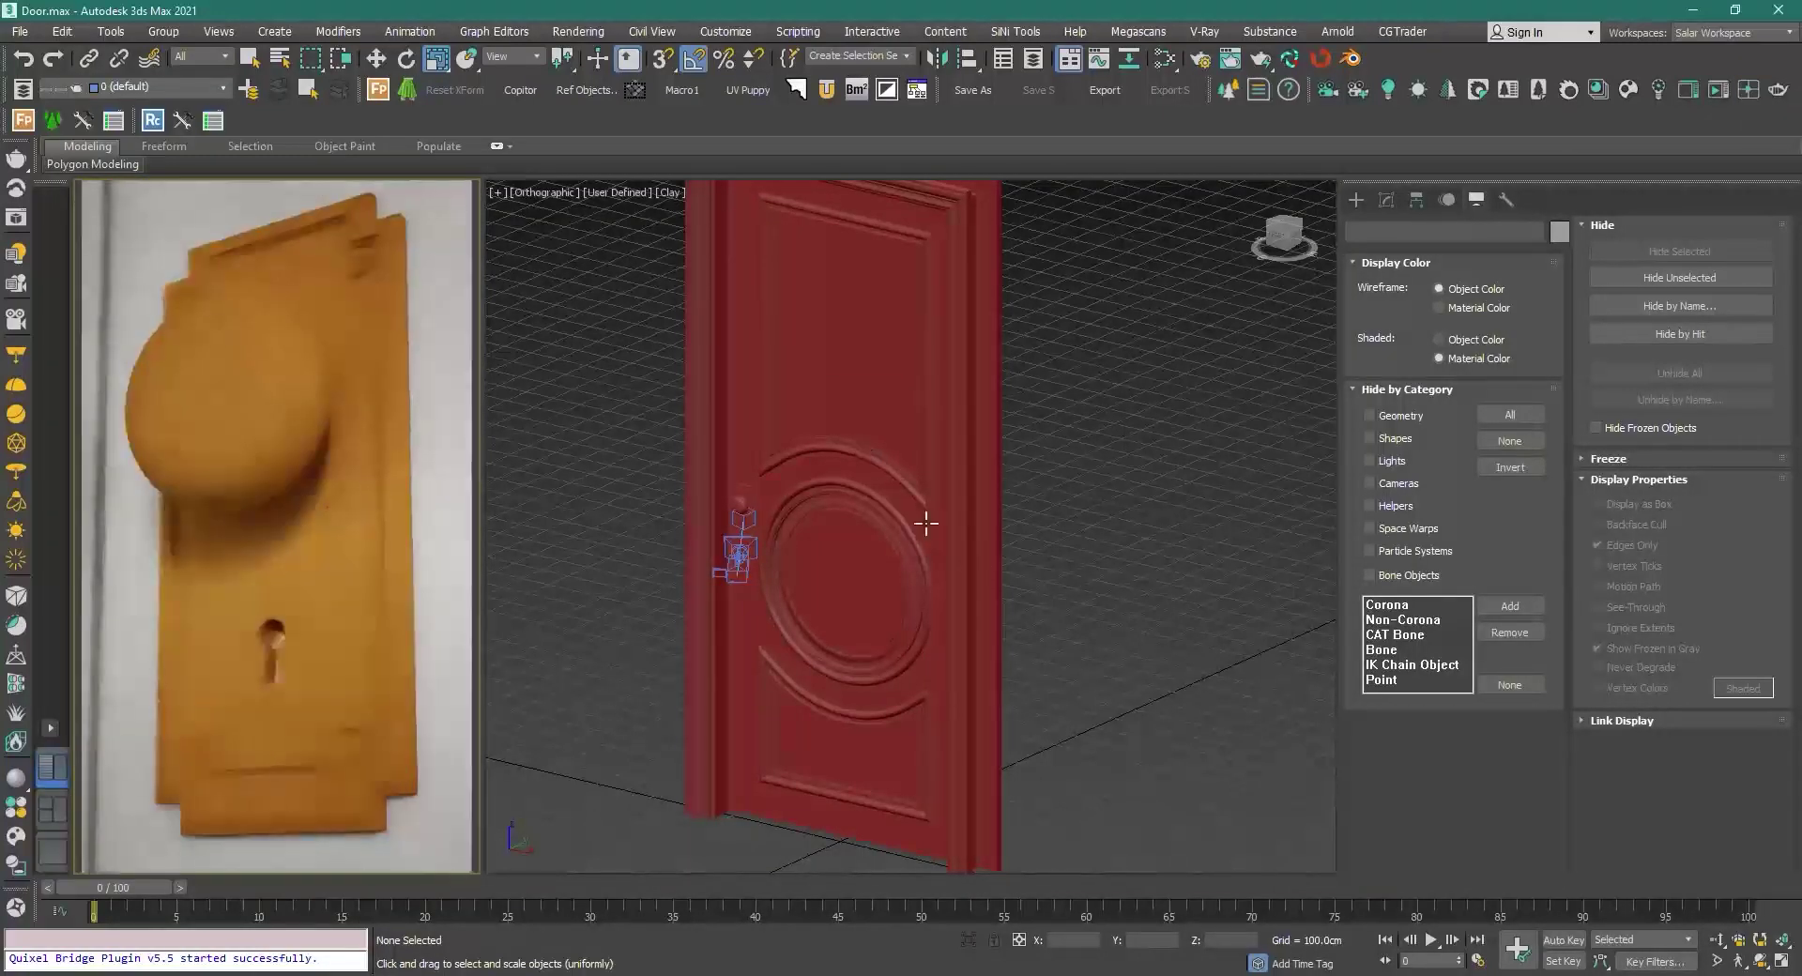
scroll(1049, 521, "down", 2)
Step: Open the Slate Material Editor and create a new CoronaPhysicalMtl material
key("m")
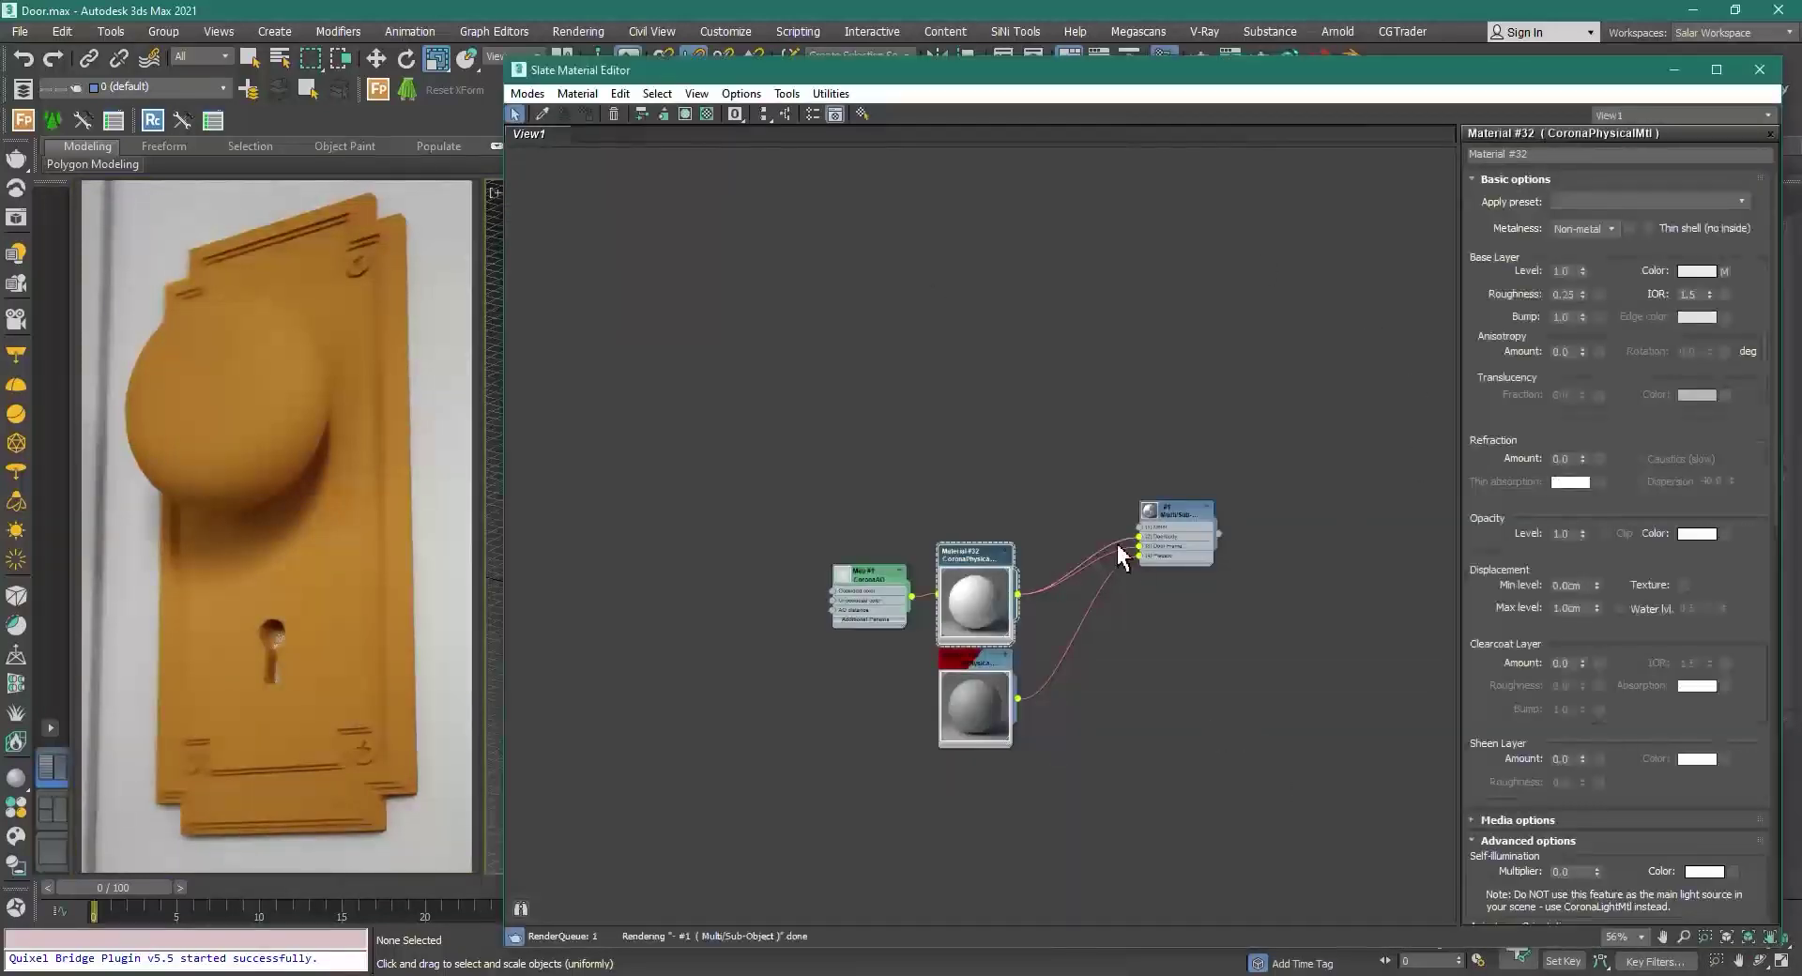
scroll(970, 366, "up", 1)
right_click(970, 366)
mouse_move(1021, 435)
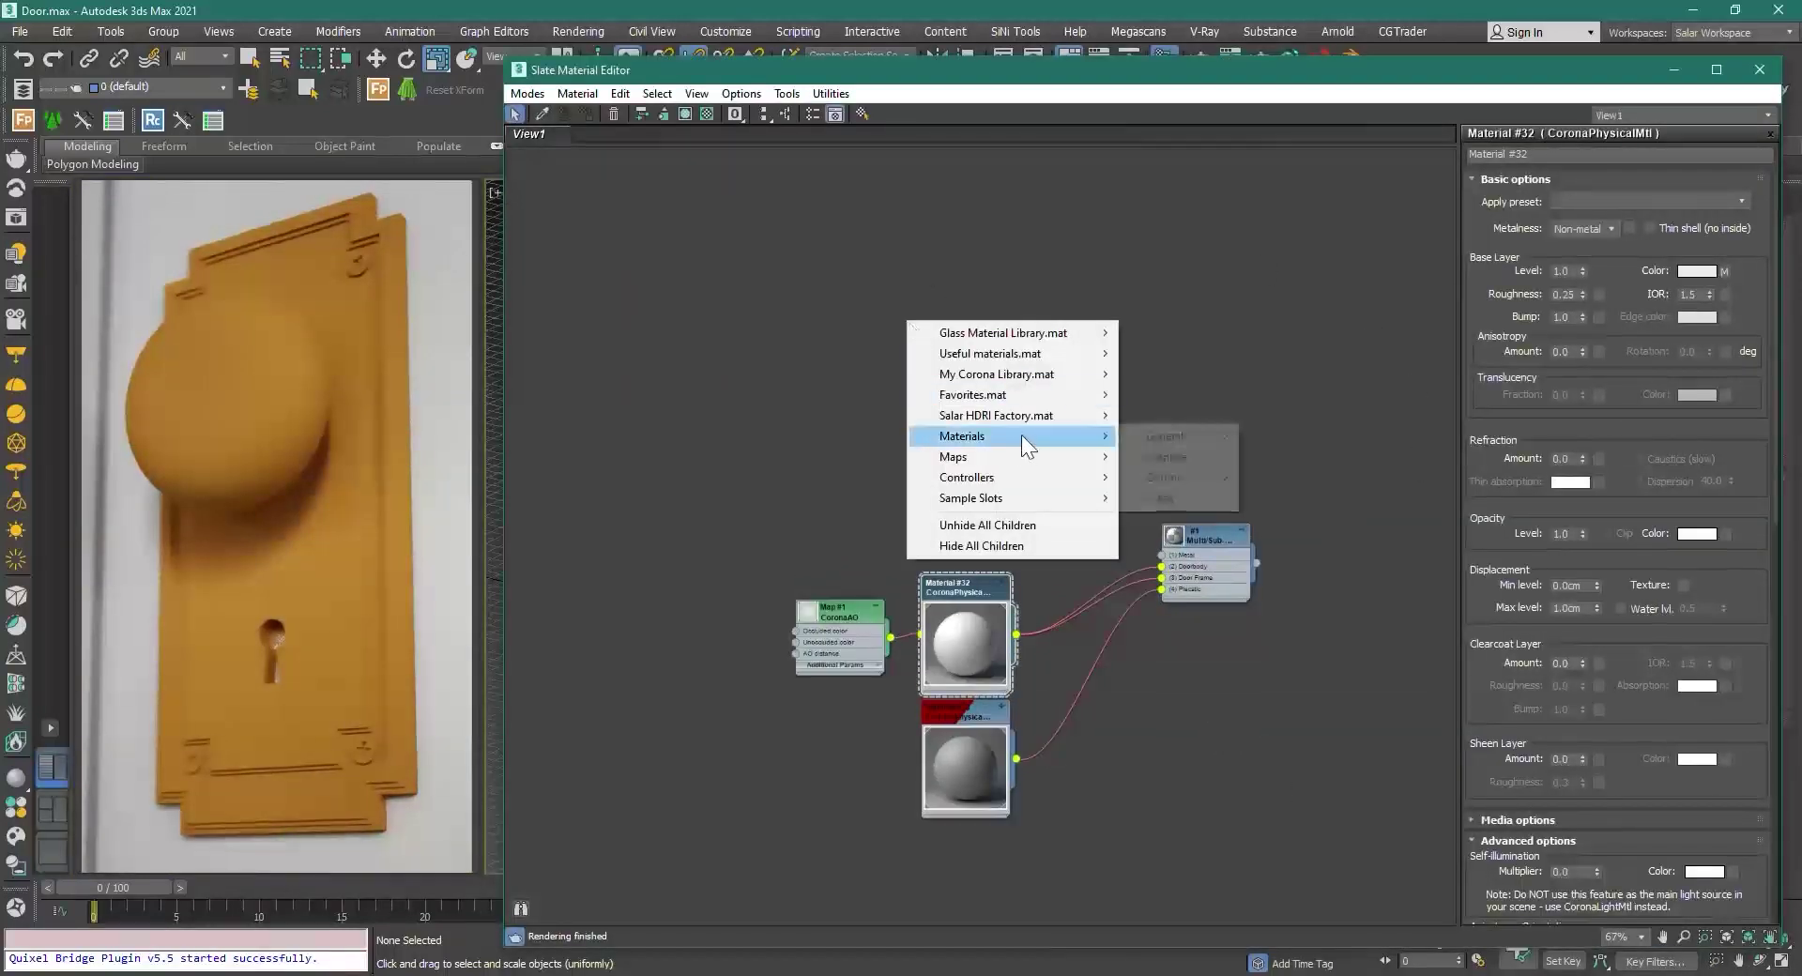
mouse_move(1185, 468)
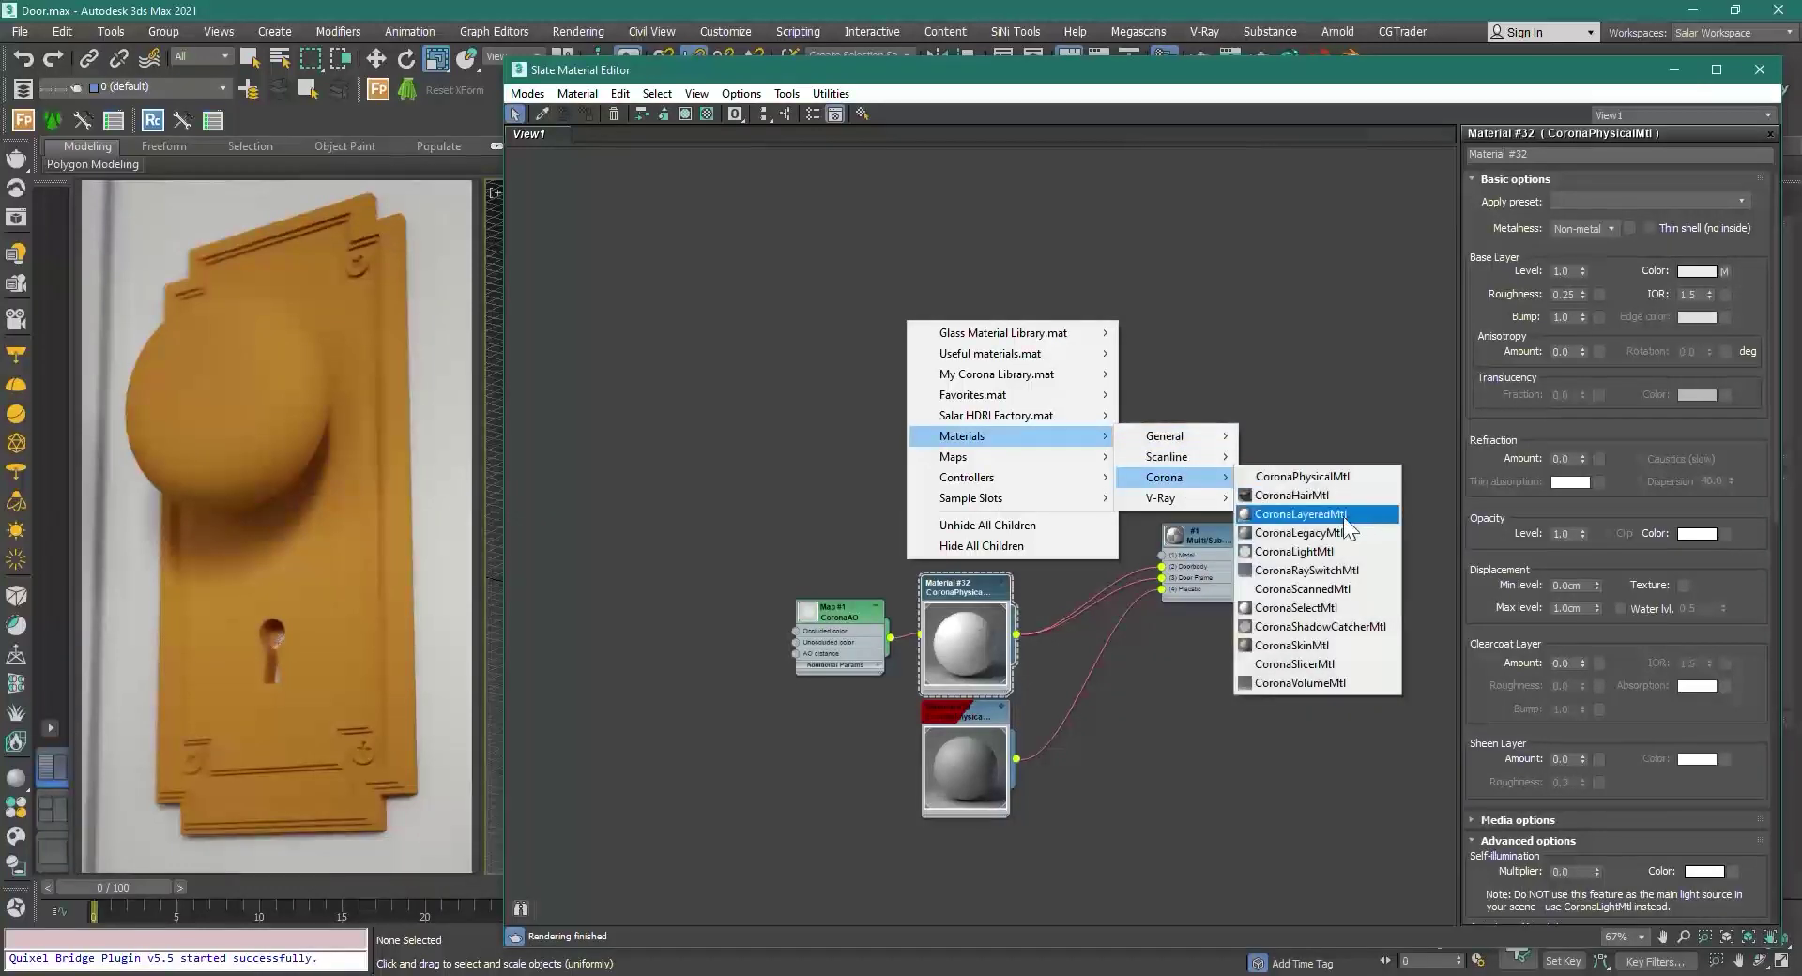
left_click(1304, 477)
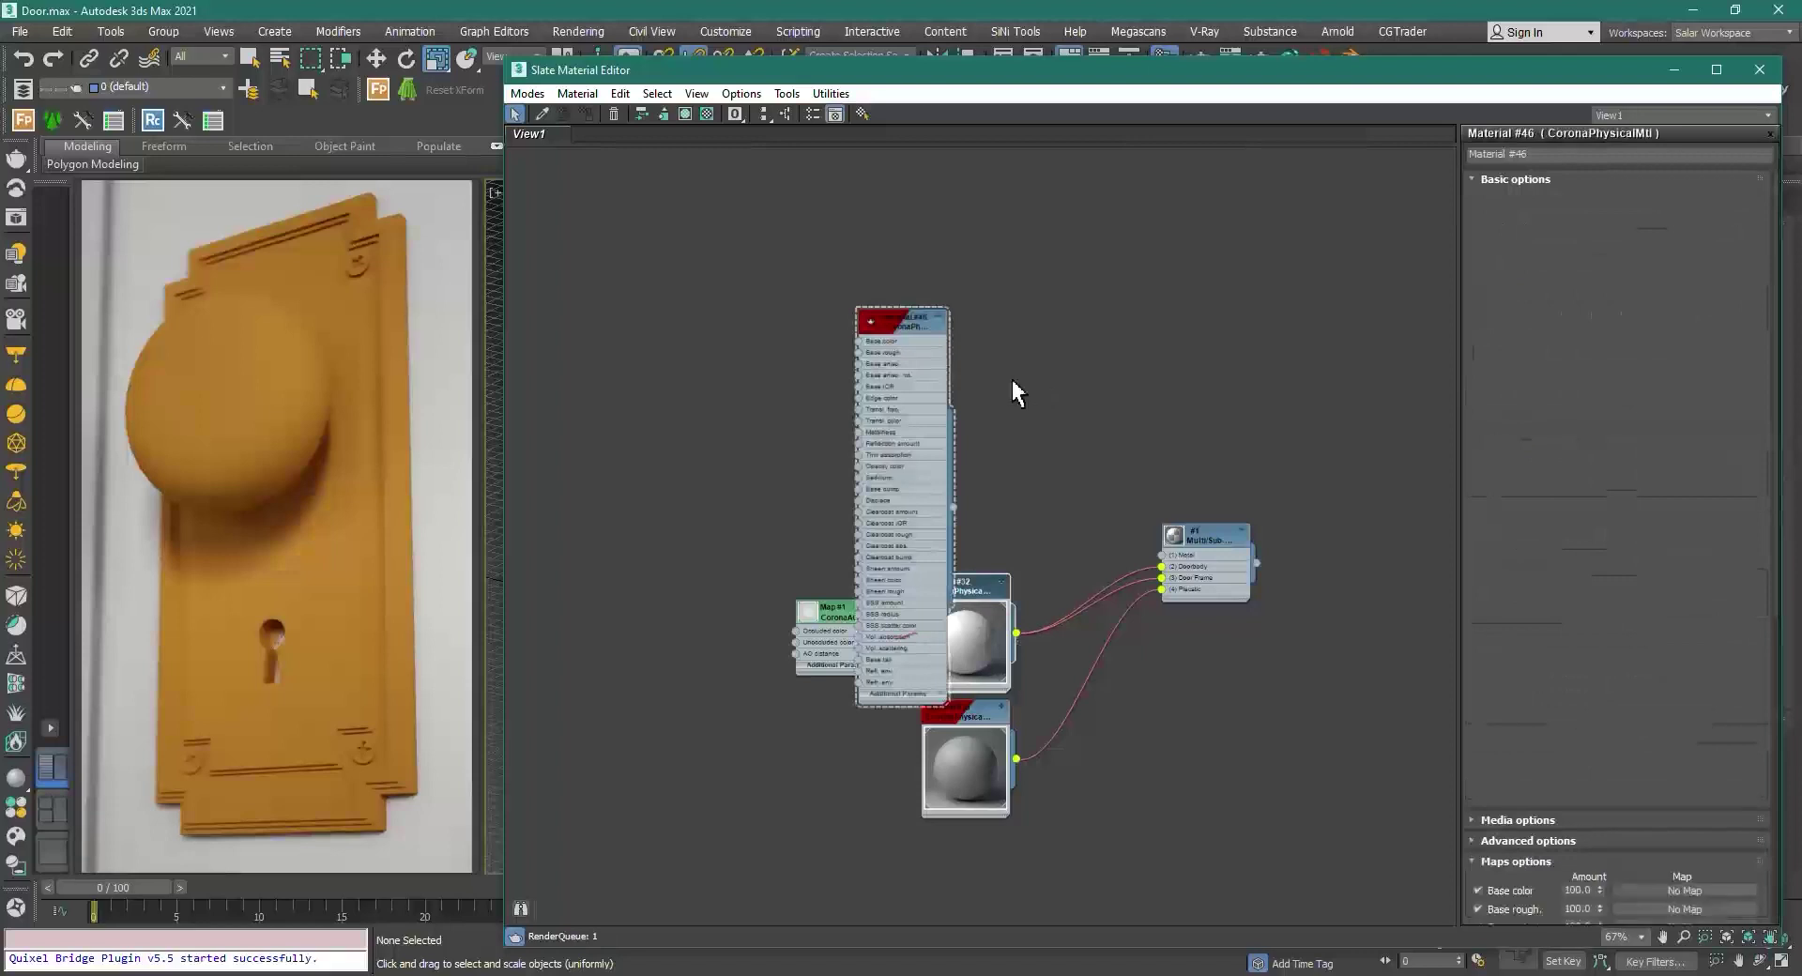
Step: Move the new CoronaPhysicalMtl node above the existing material nodes and enlarge its preview
middle_click_drag(978, 379, 965, 562)
left_click_drag(905, 497, 948, 192)
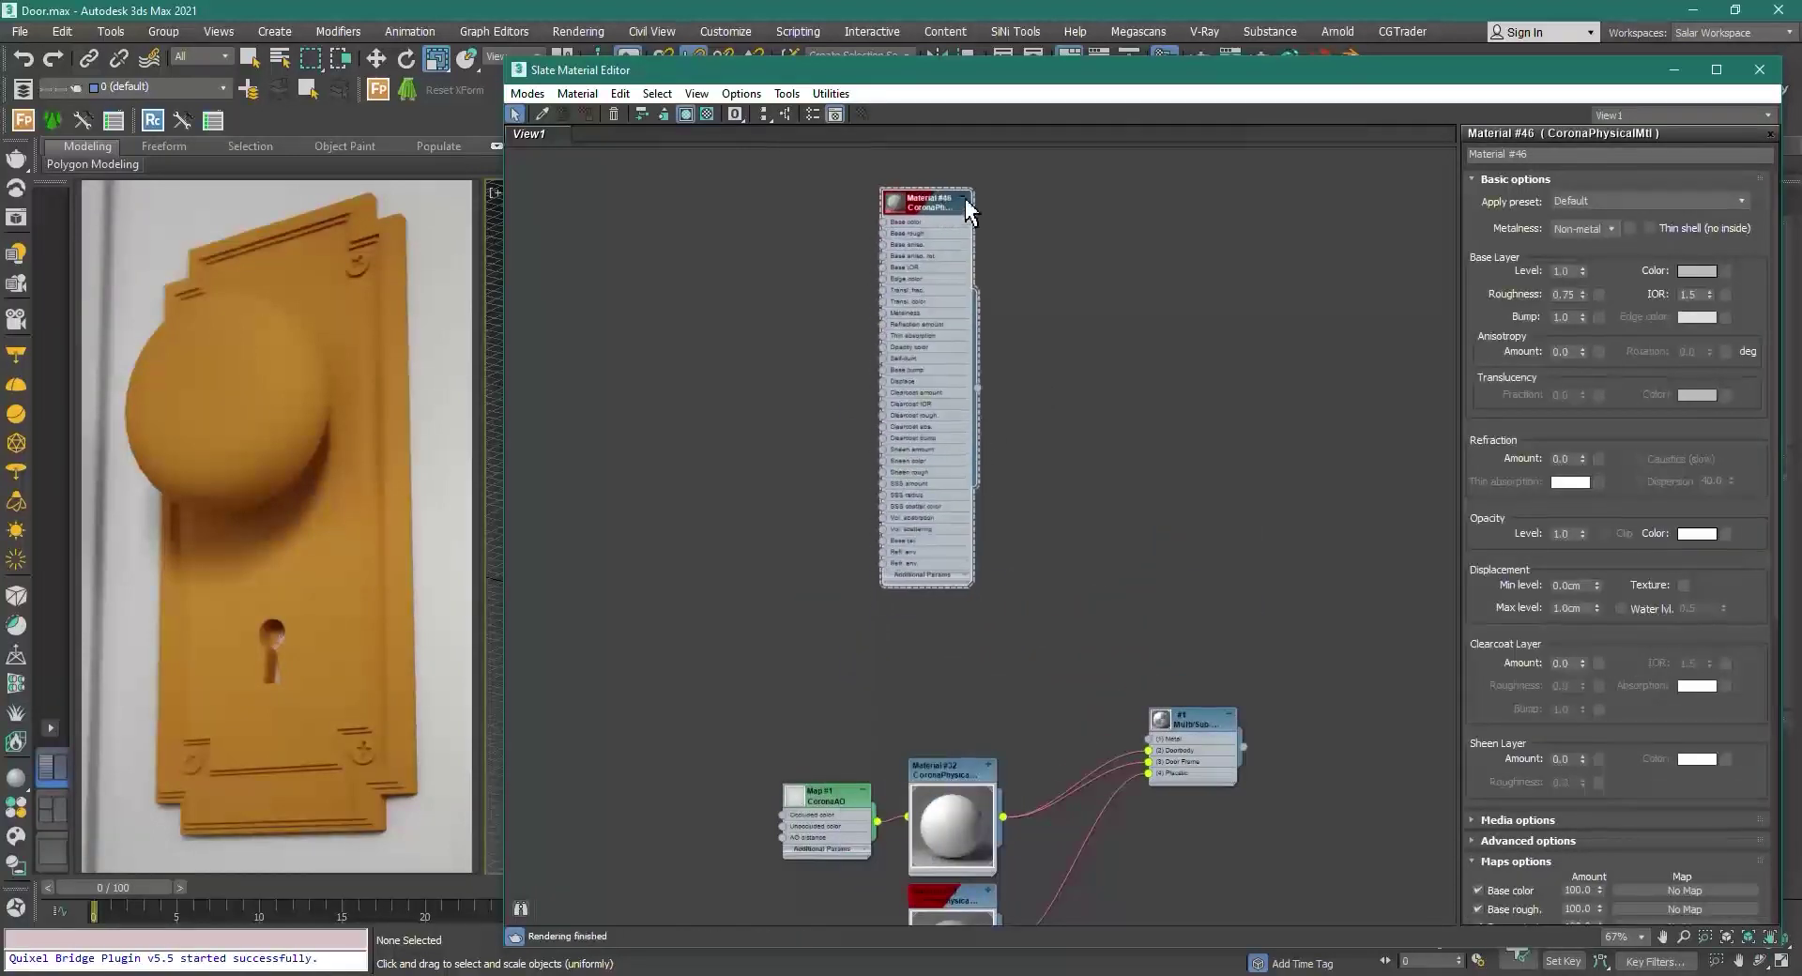
left_click(964, 199)
double_click(899, 199)
left_click_drag(929, 207, 849, 161)
scroll(950, 364, "up", 2)
left_click(978, 347)
middle_click_drag(1037, 526, 962, 459)
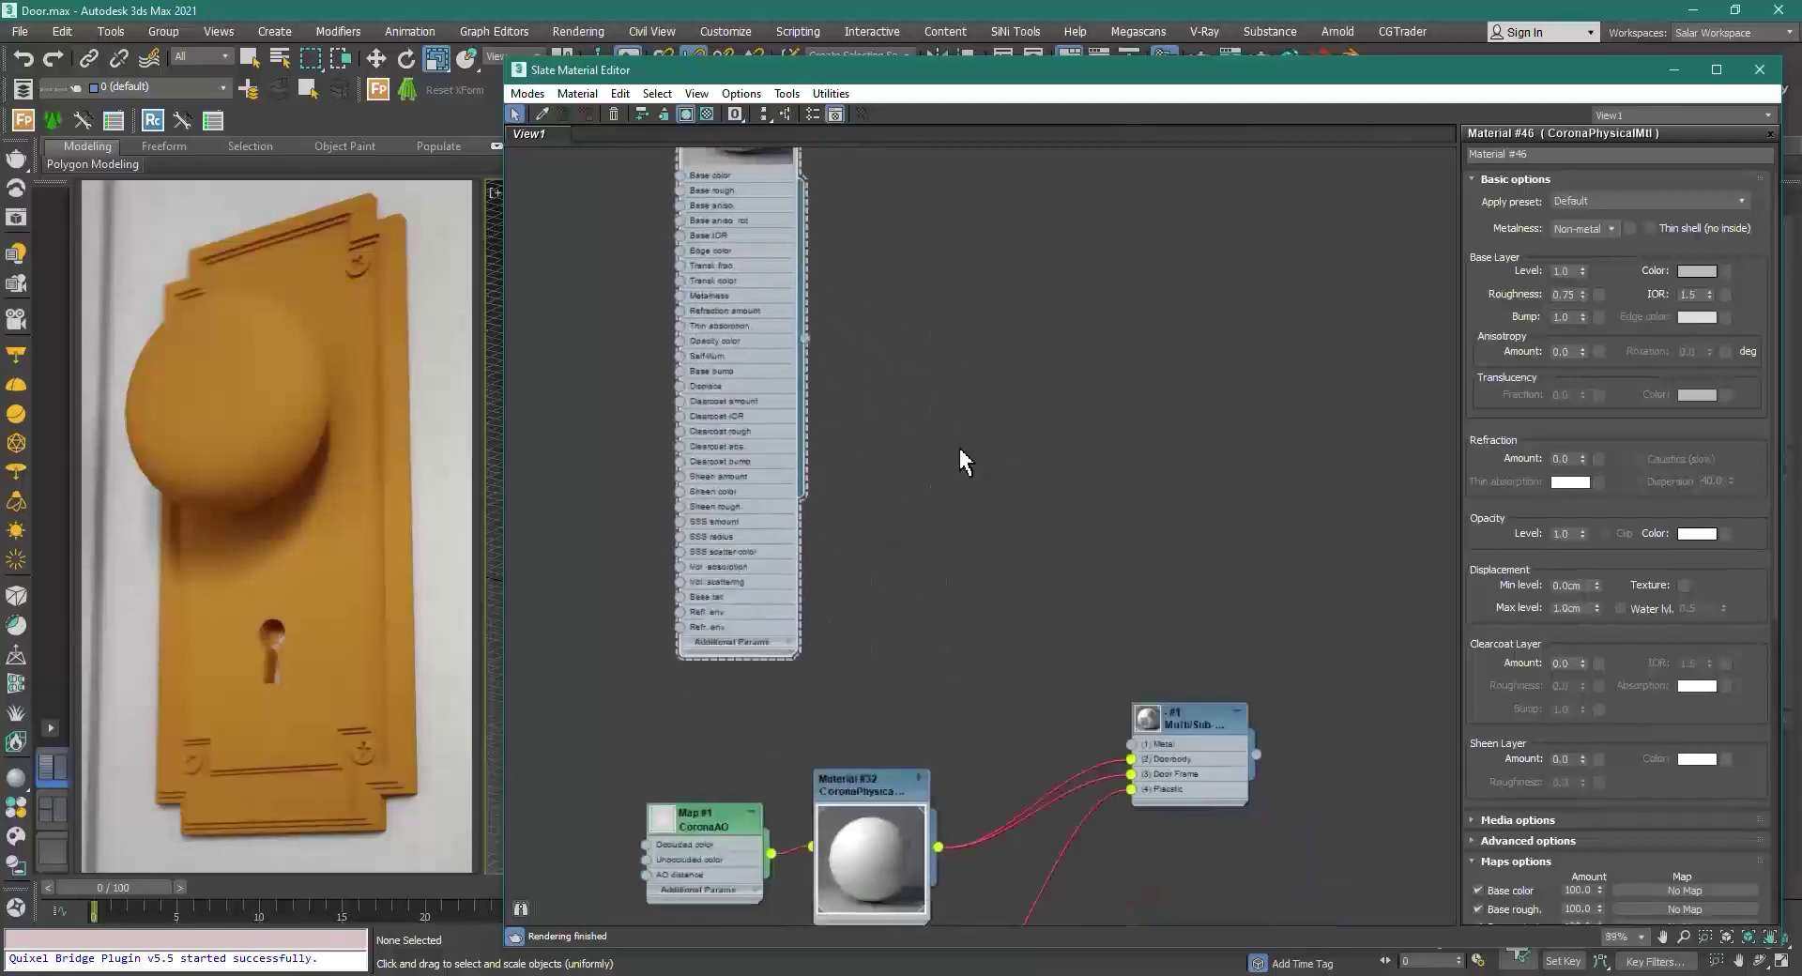
Step: Connect the CoronaPhysicalMtl material to the Metal slot of the Multi/Sub-Object material
scroll(938, 441, "down", 1)
left_click_drag(823, 351, 1113, 709)
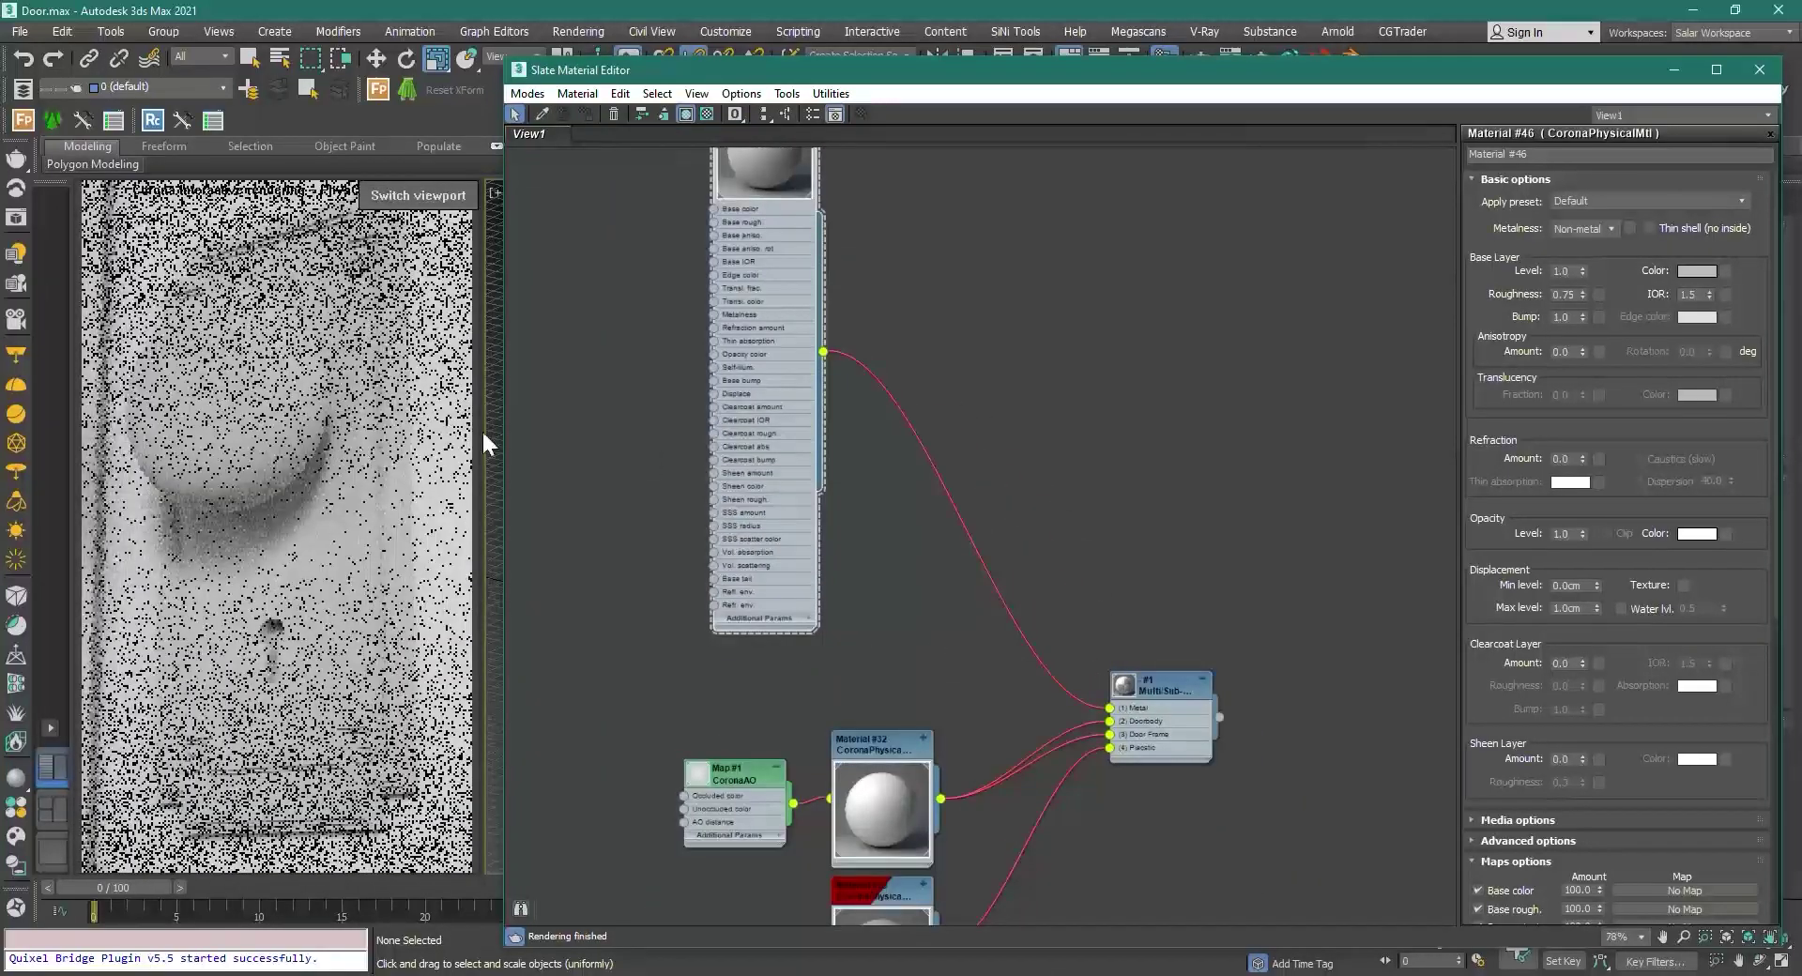
Step: Create a CoronaLegacyMtl material, show its parameters and place its node beside the CoronaPhysicalMtl node
middle_click_drag(610, 421, 706, 464)
scroll(797, 469, "down", 1)
right_click(802, 481)
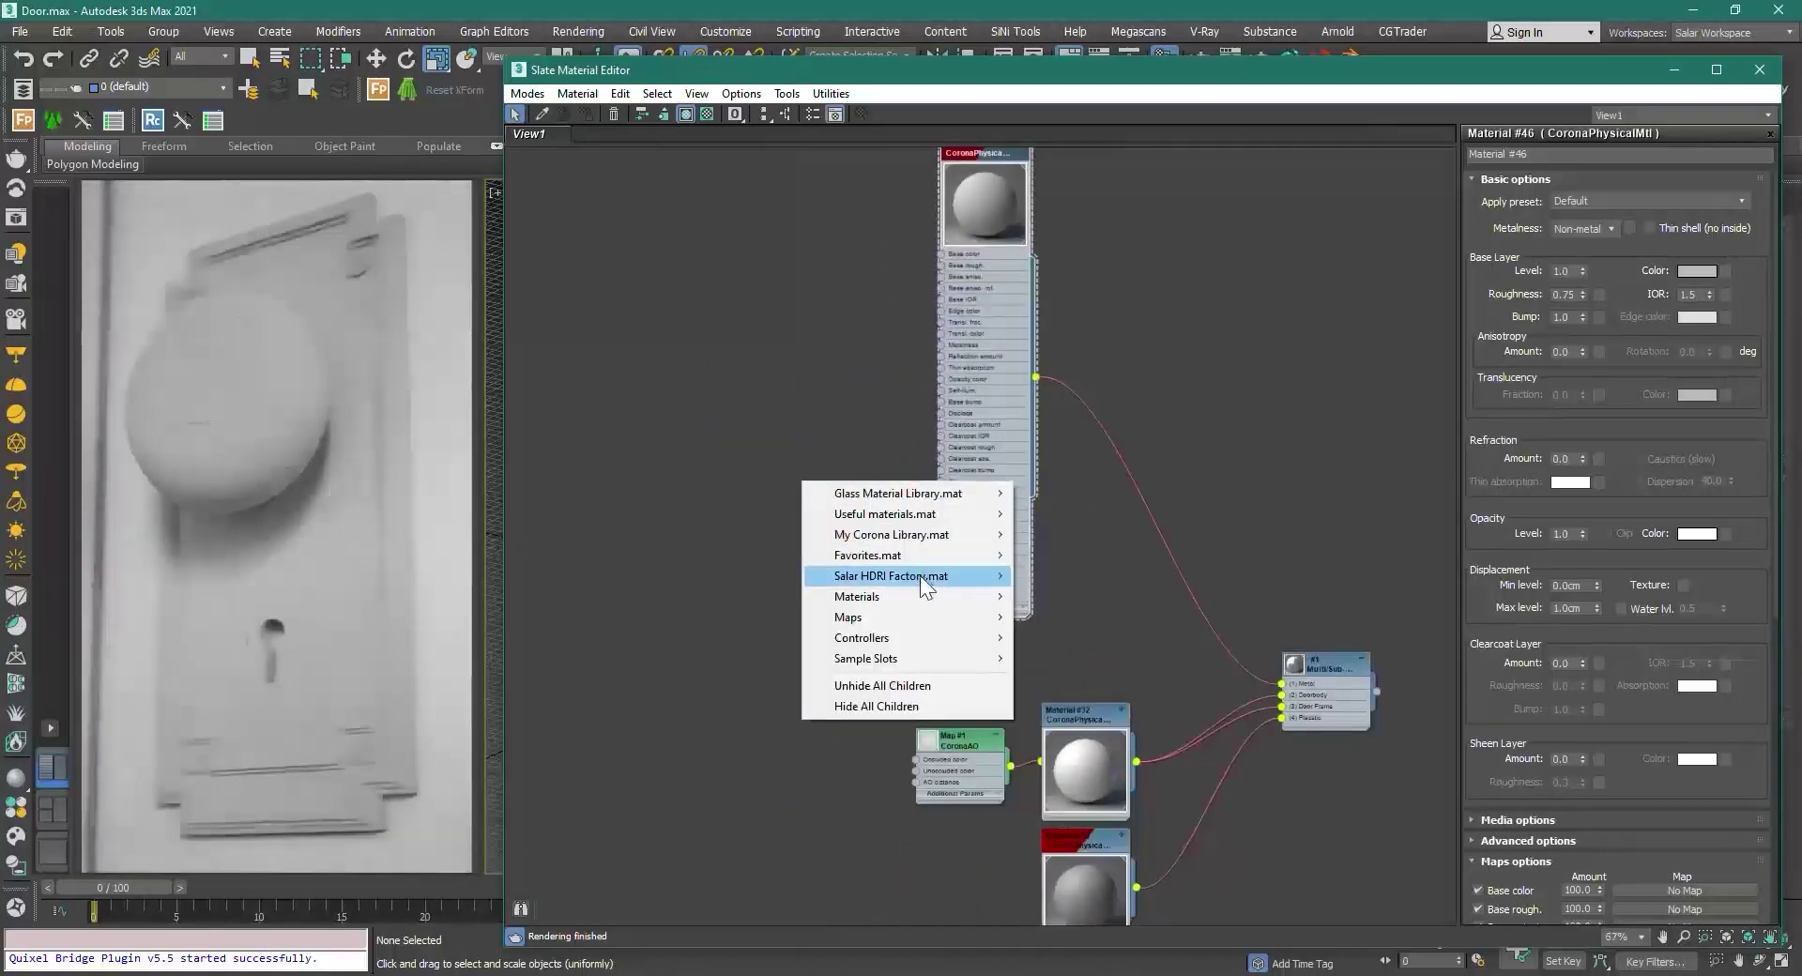
mouse_move(908, 601)
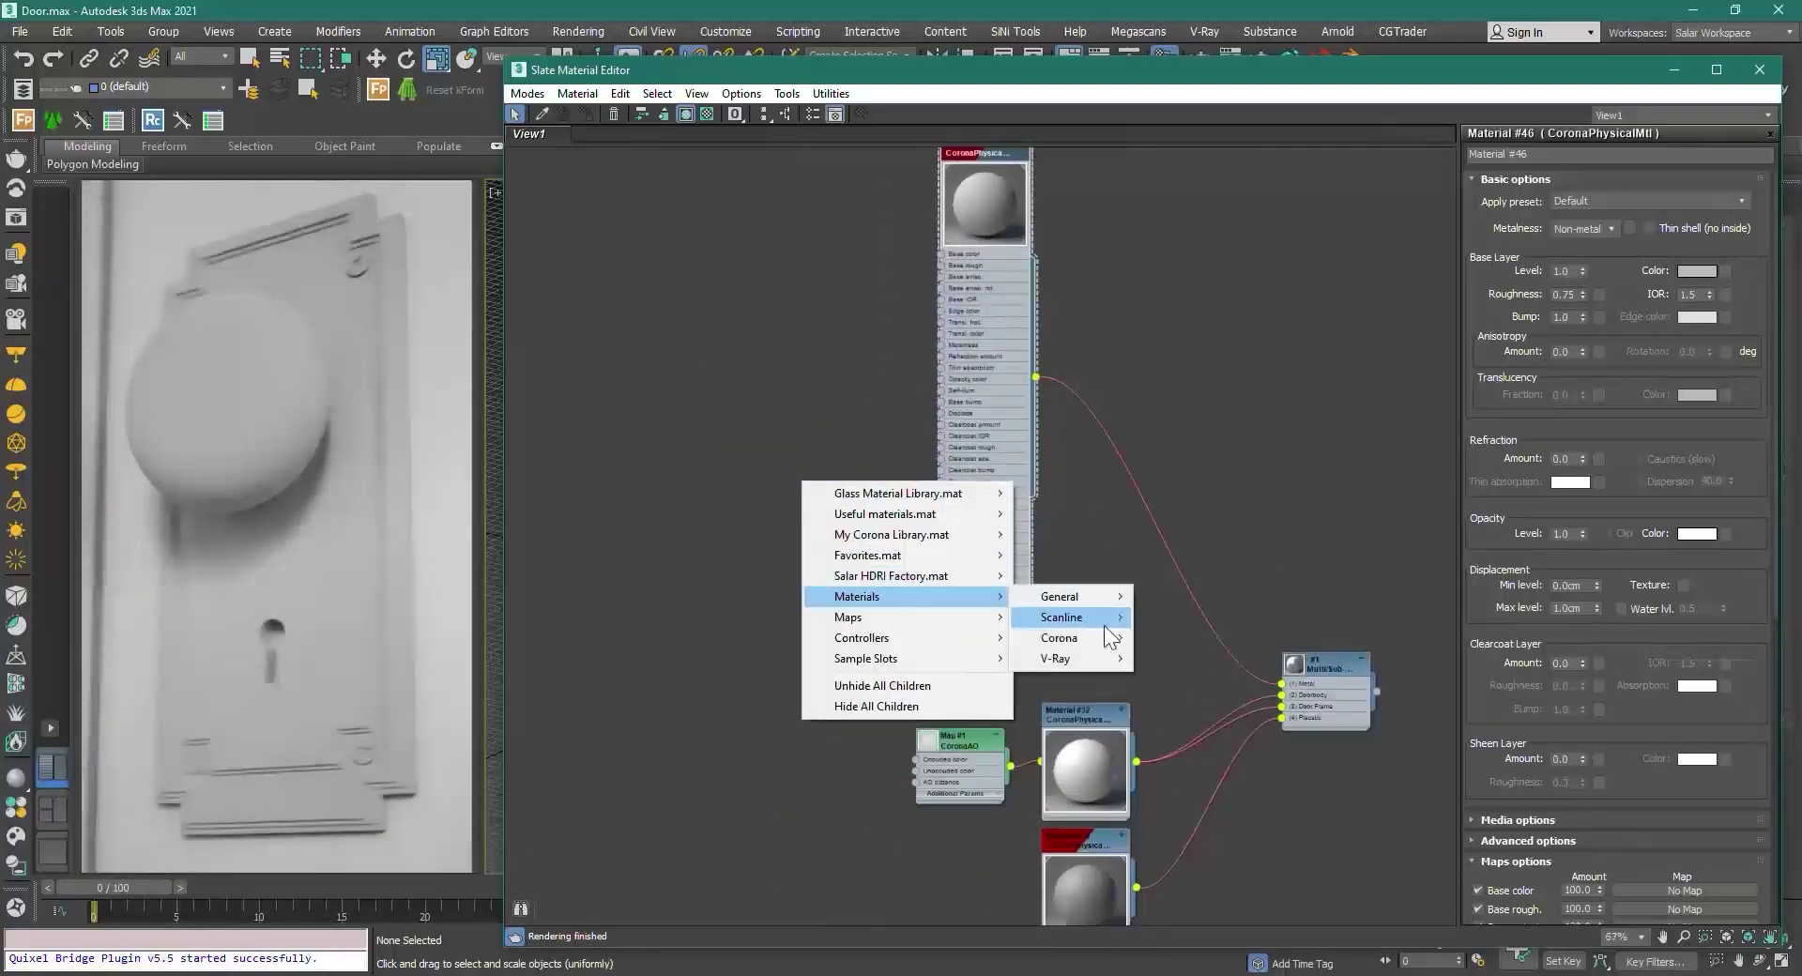
mouse_move(1104, 603)
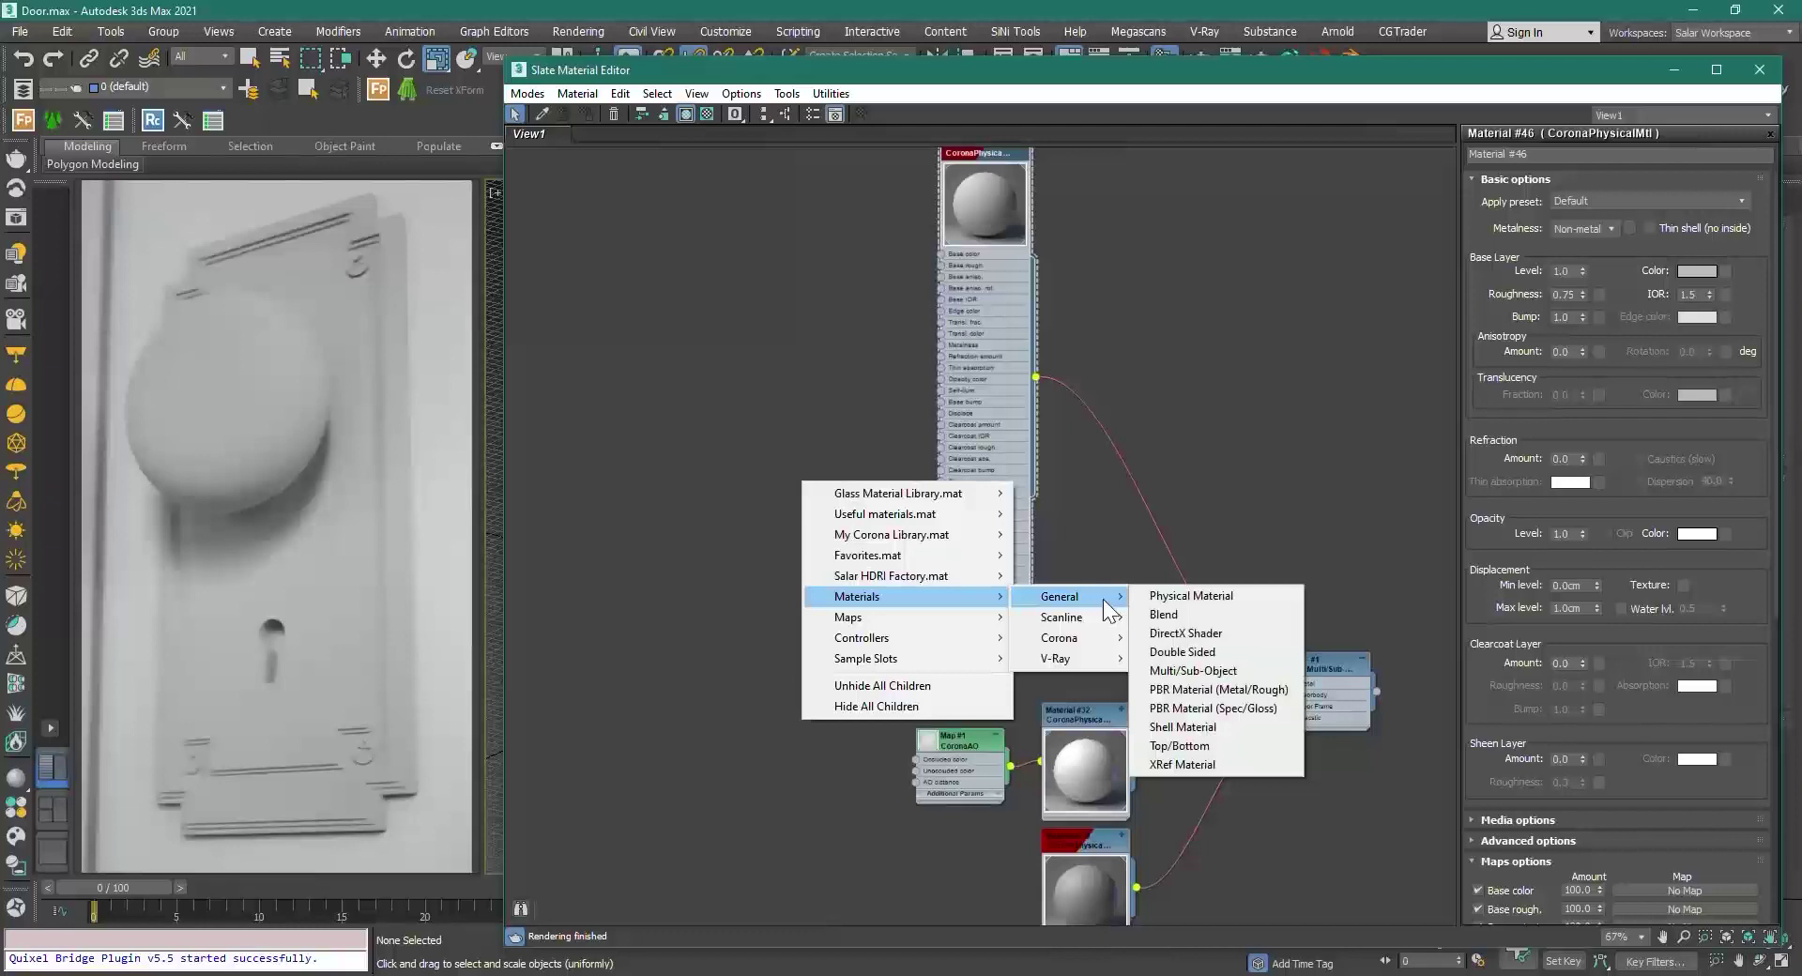
mouse_move(1084, 648)
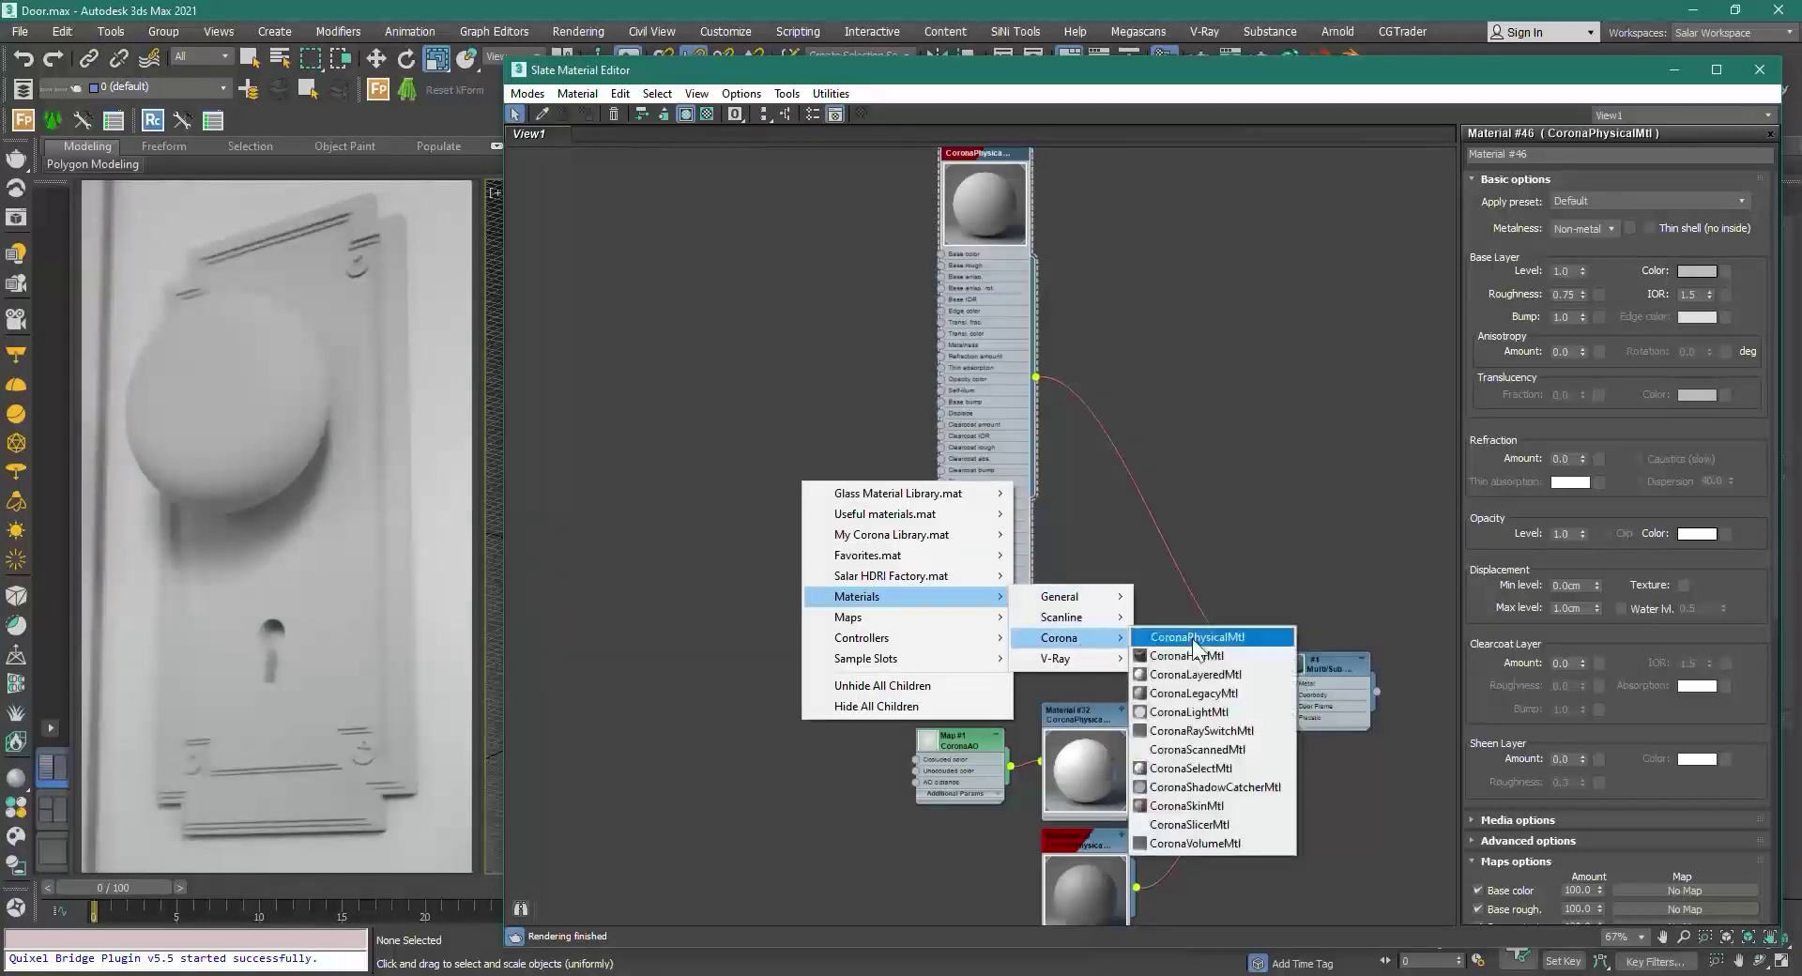
left_click(1211, 694)
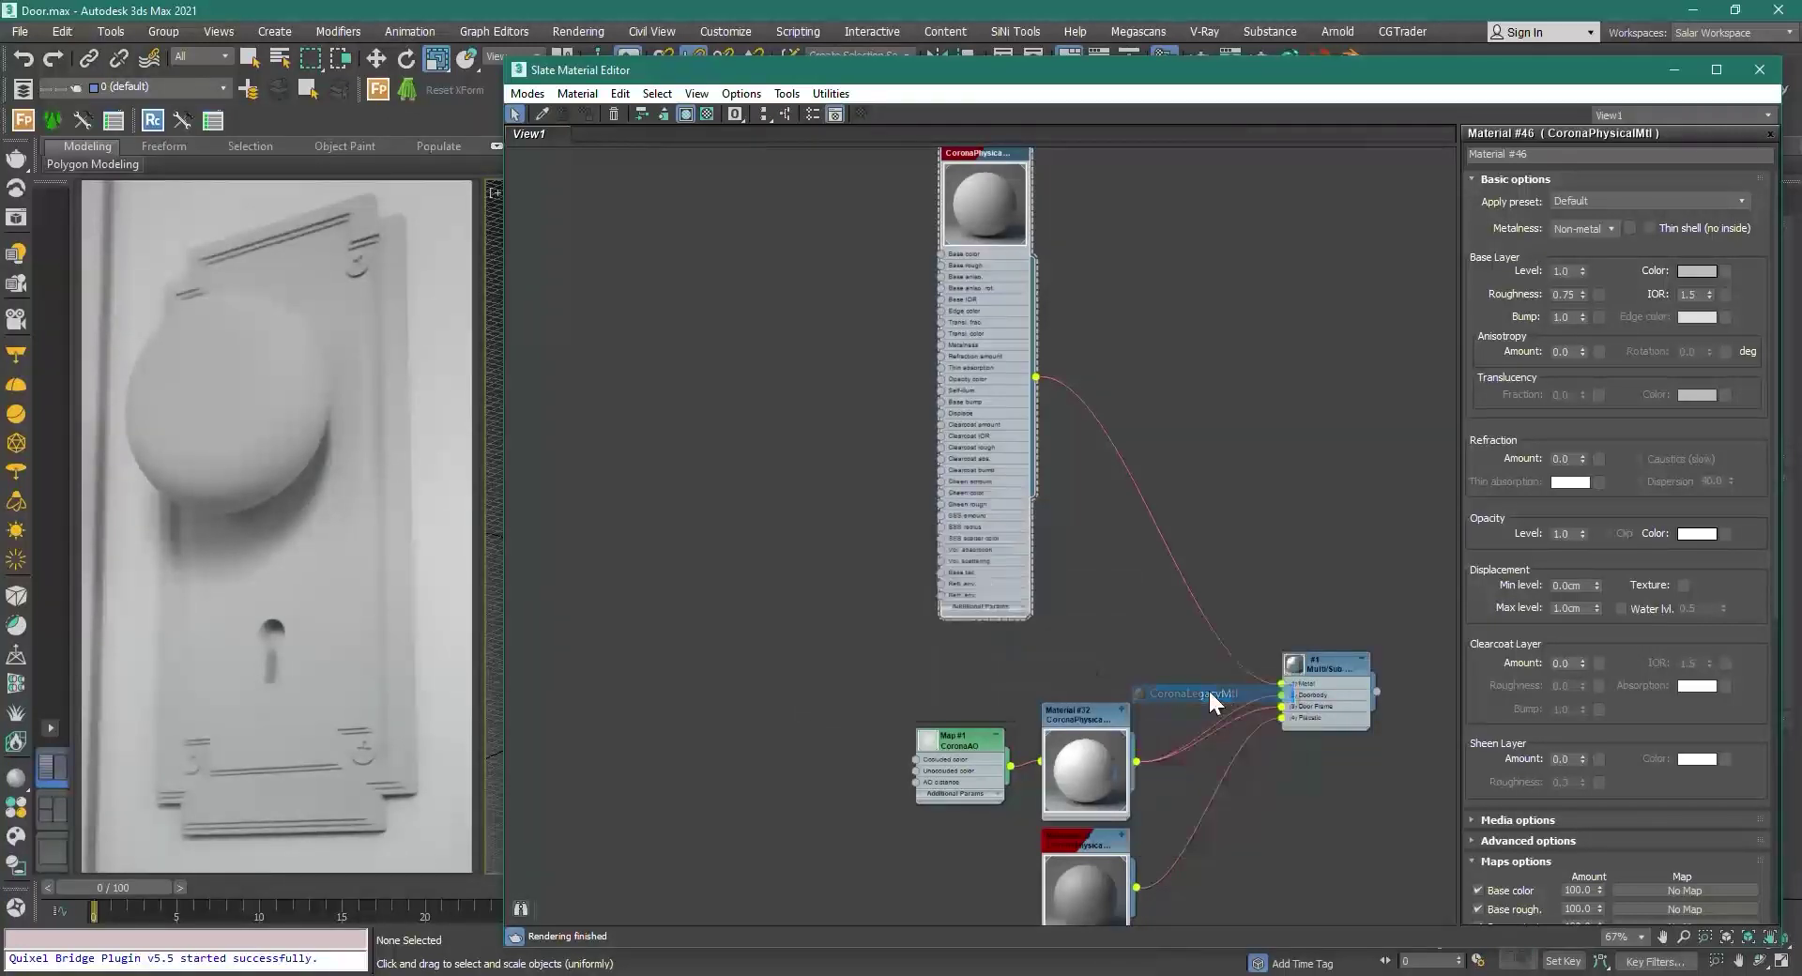
left_click(762, 482)
double_click(762, 480)
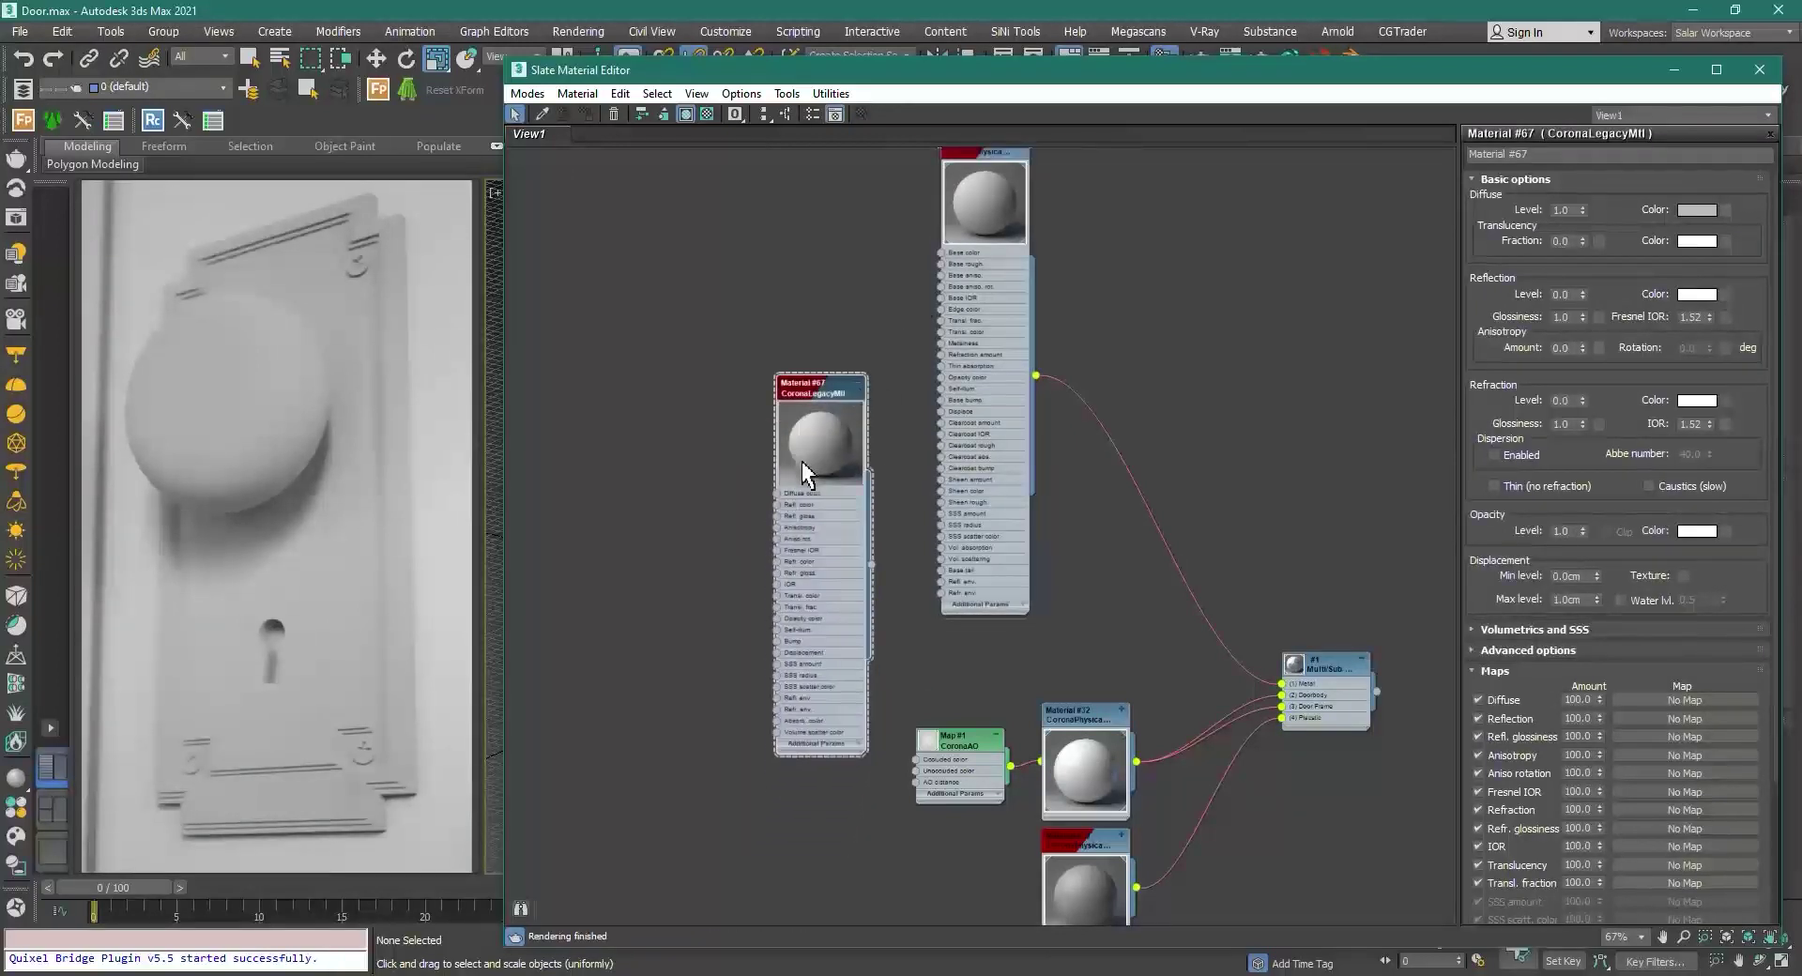
left_click_drag(808, 451, 788, 549)
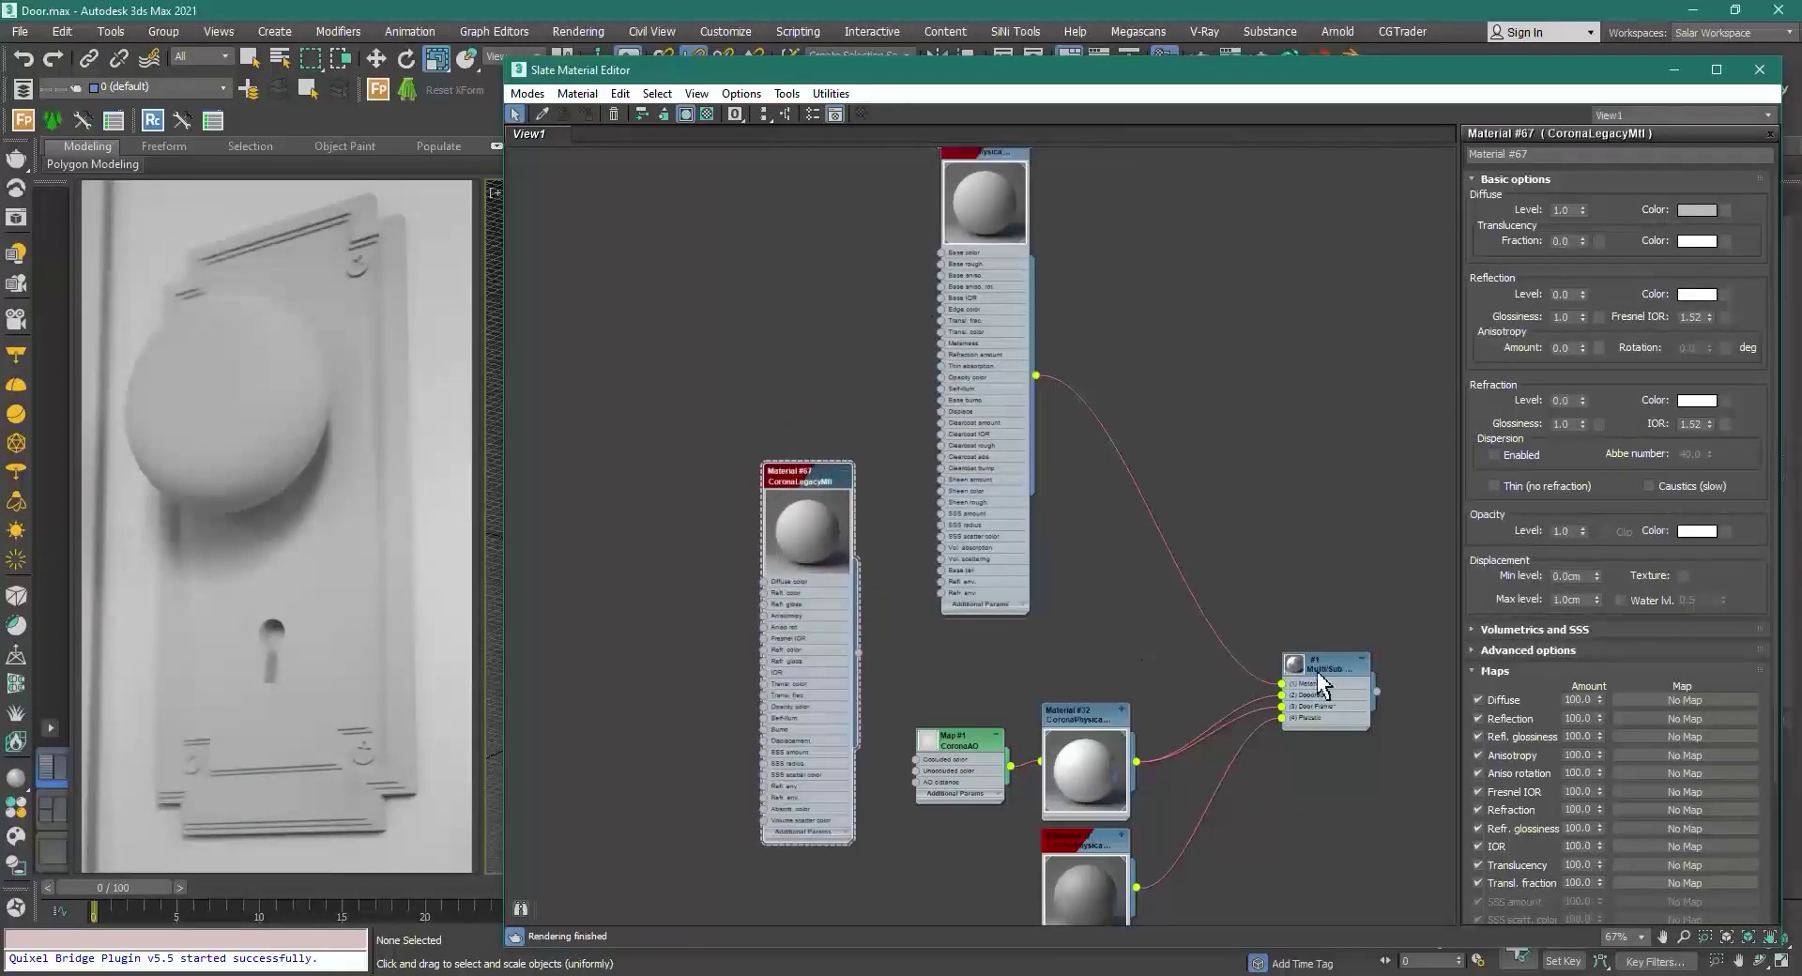
Step: Rename the CoronaPhysicalMtl material as 1 and the CoronaLegacyMtl material as 2
scroll(1322, 685, "up", 4)
scroll(1060, 535, "down", 3)
scroll(806, 428, "down", 1)
middle_click_drag(685, 398, 1040, 585)
scroll(953, 563, "down", 2)
middle_click_drag(995, 458, 1005, 535)
scroll(1024, 309, "up", 3)
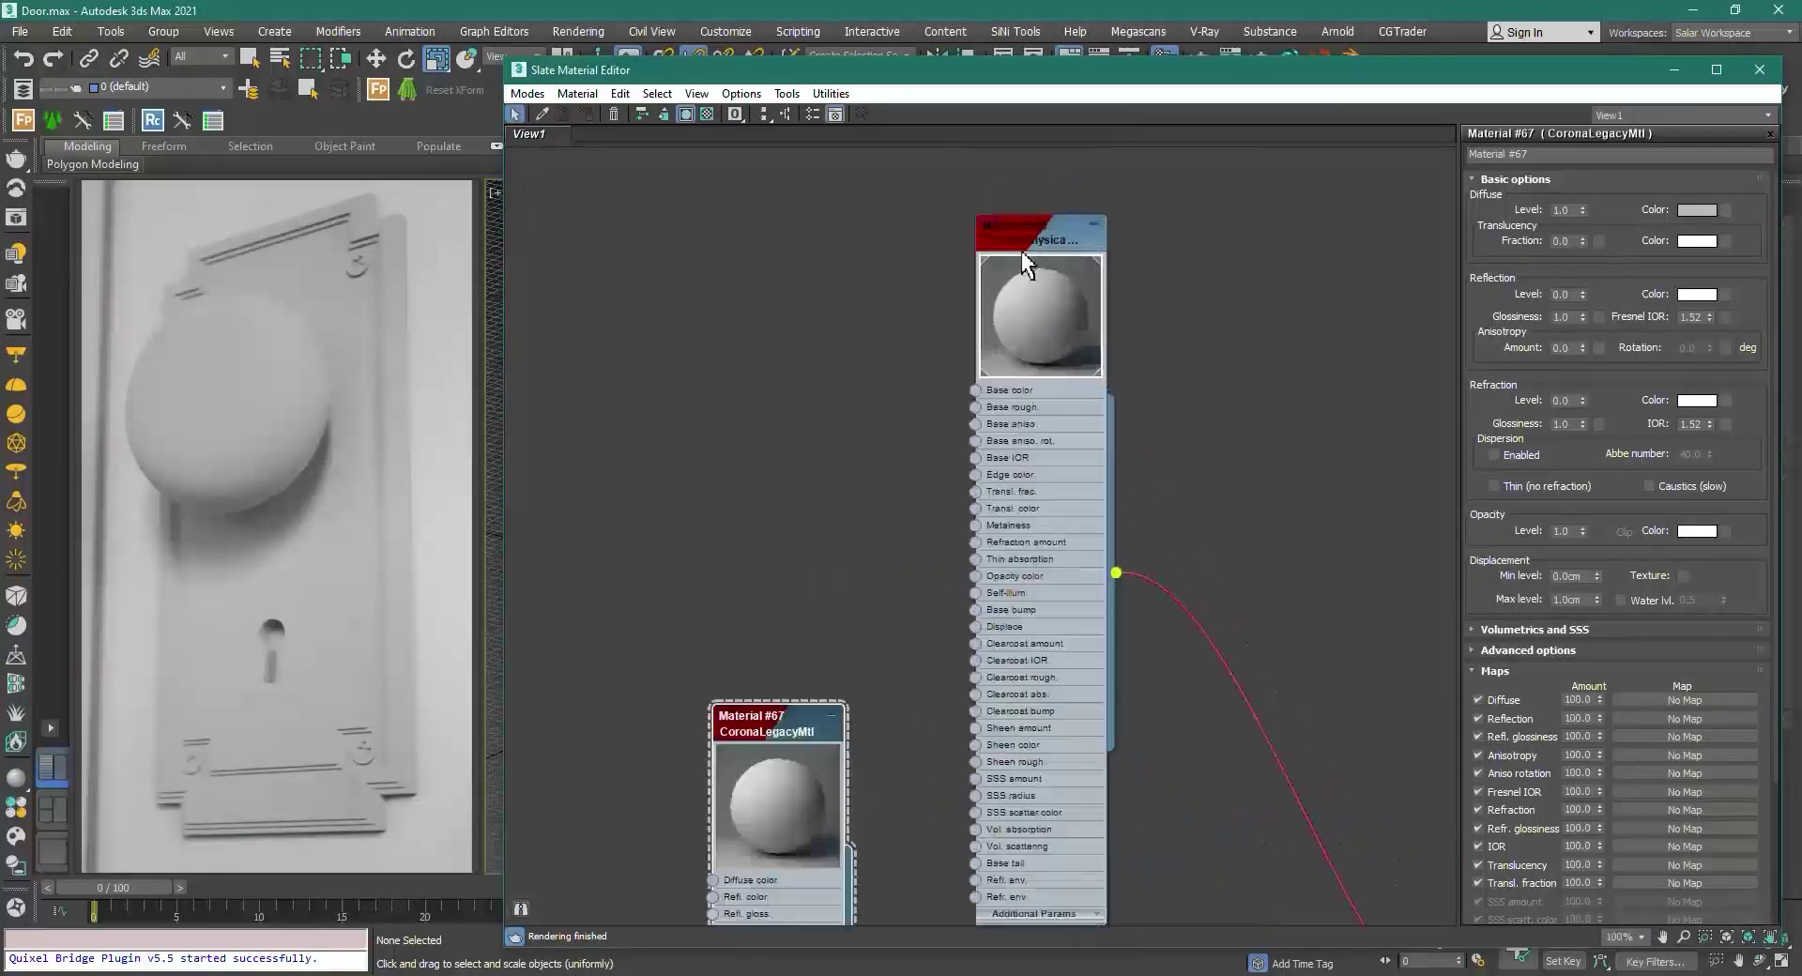
double_click(1023, 251)
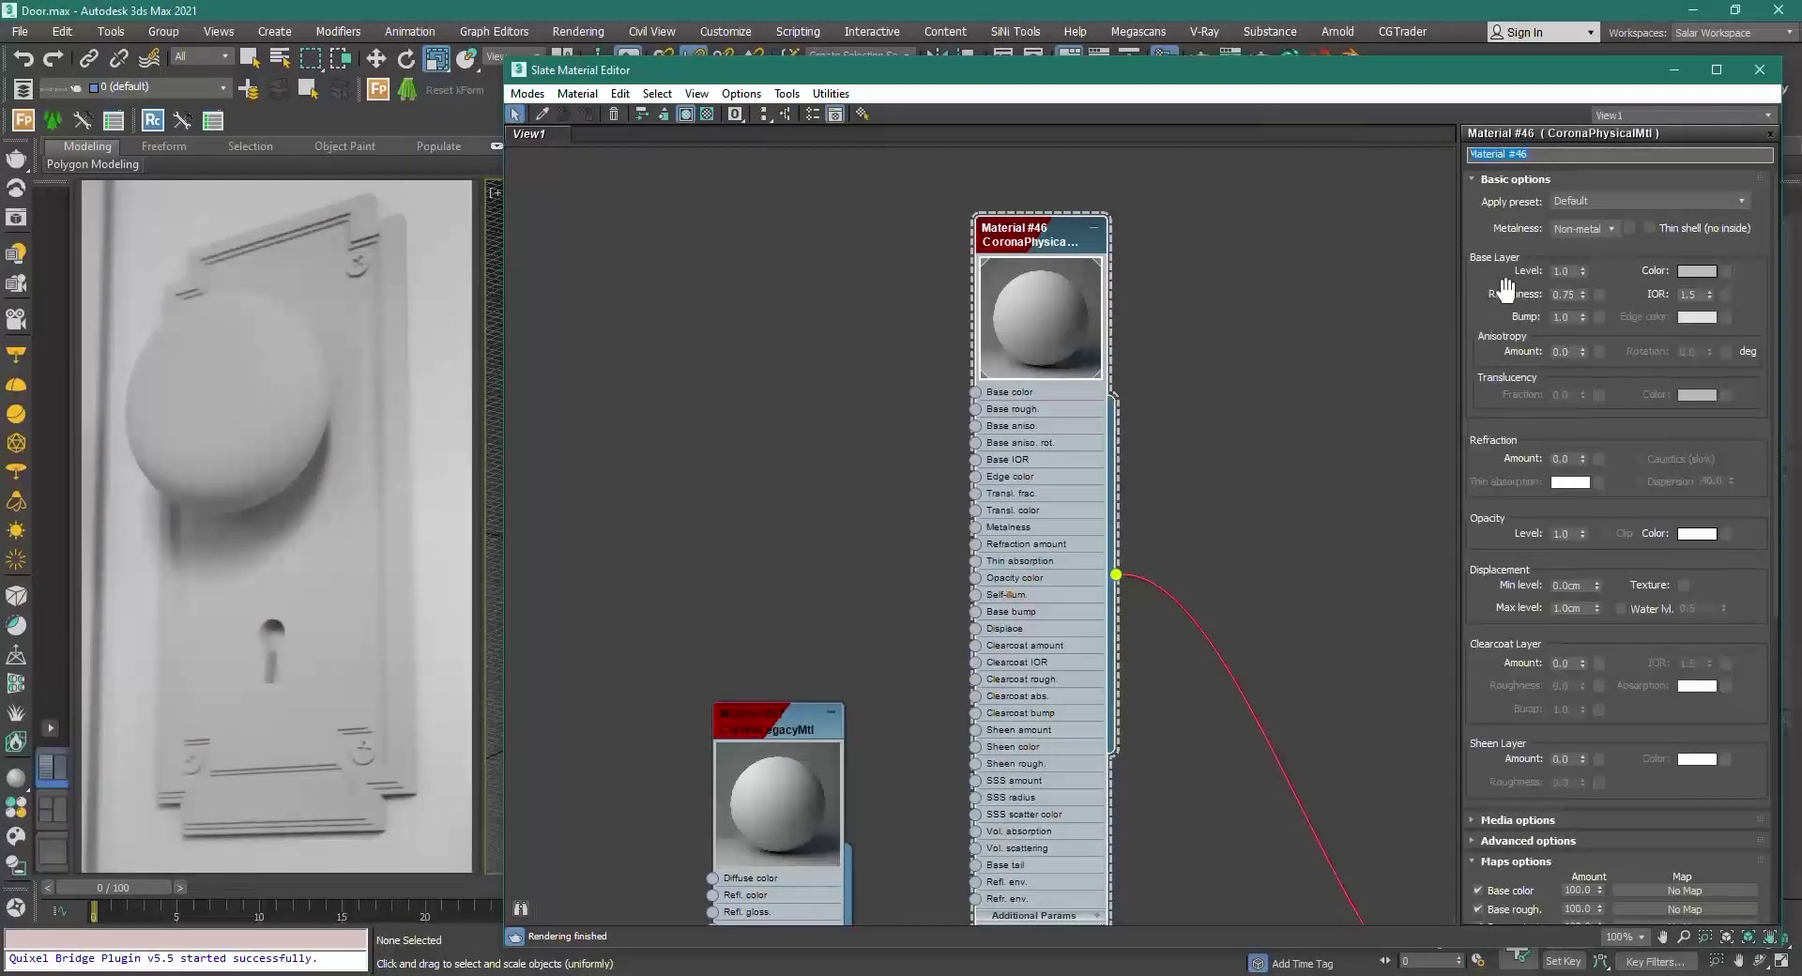
type("1")
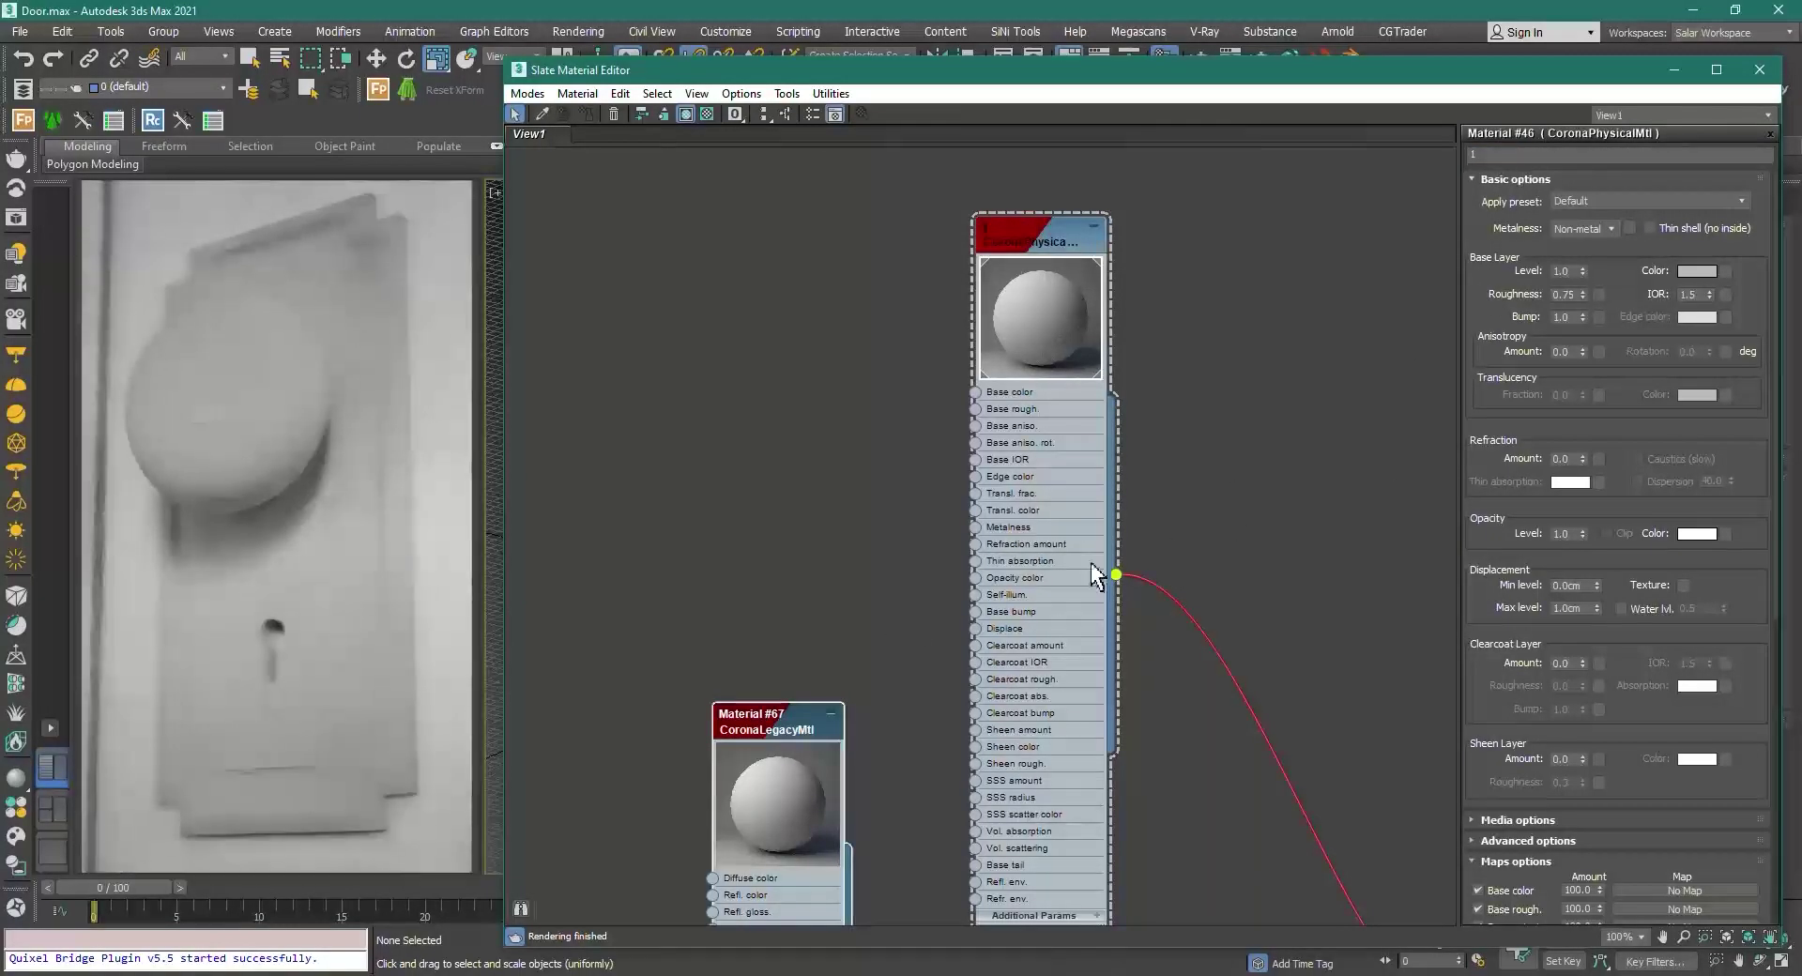
left_click(808, 724)
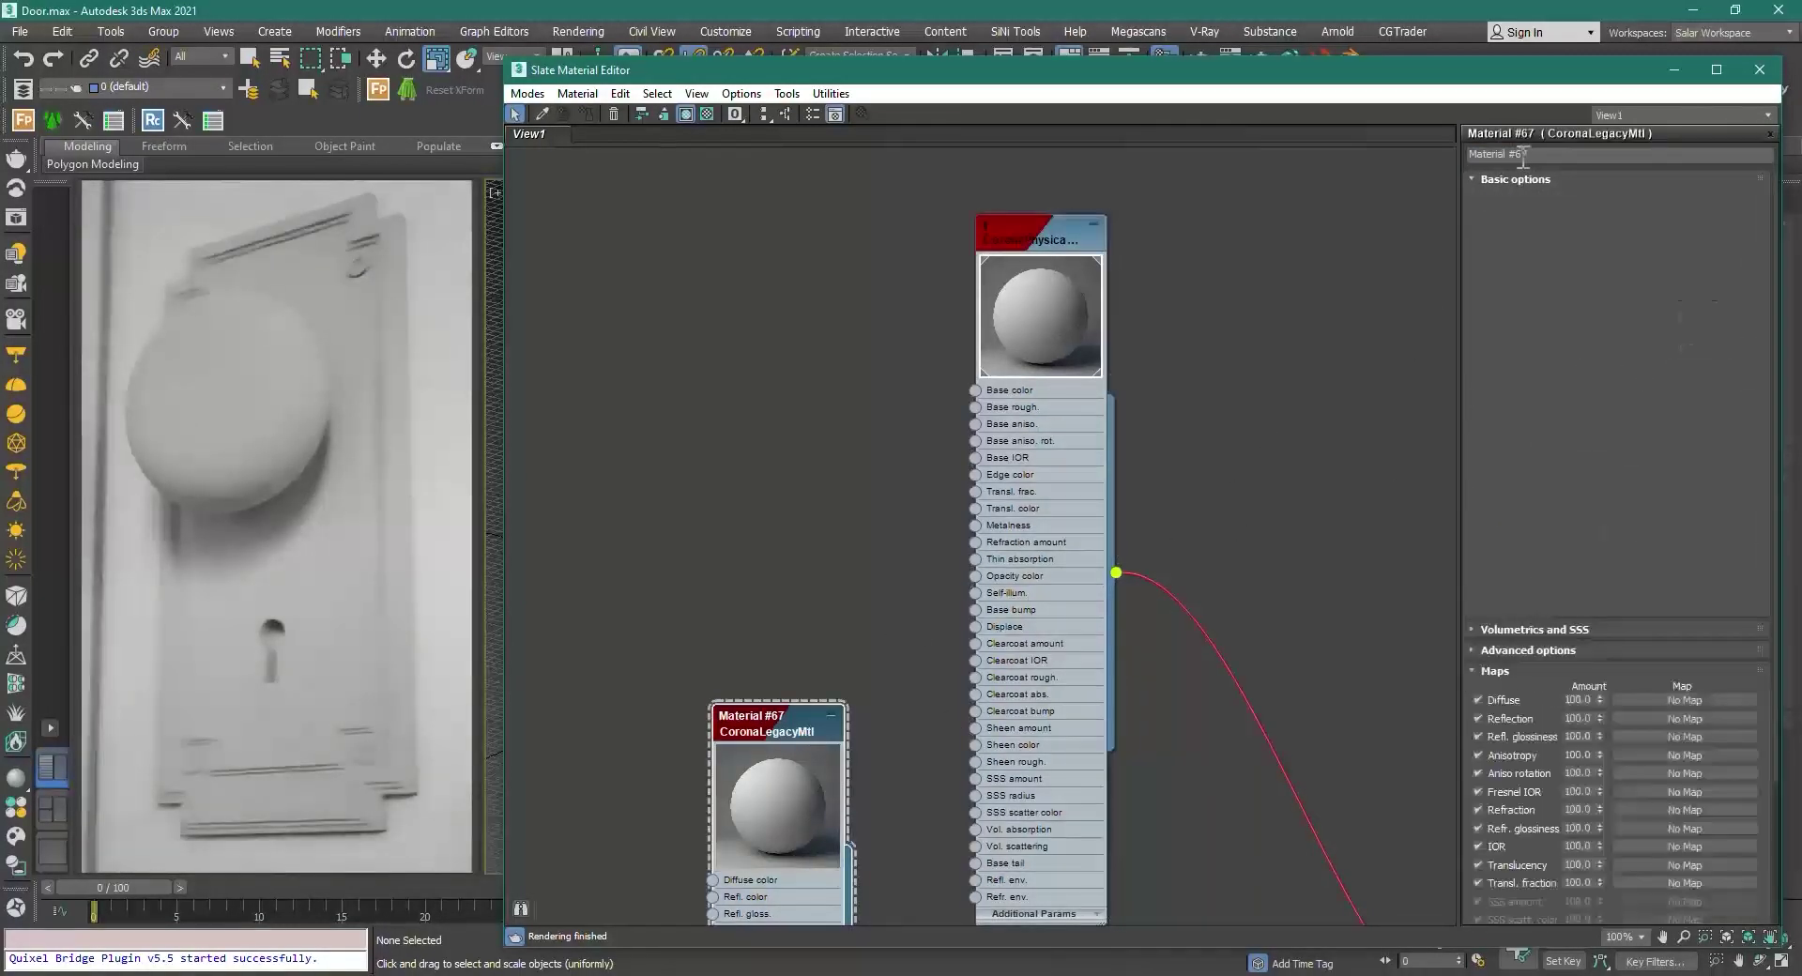
type("2")
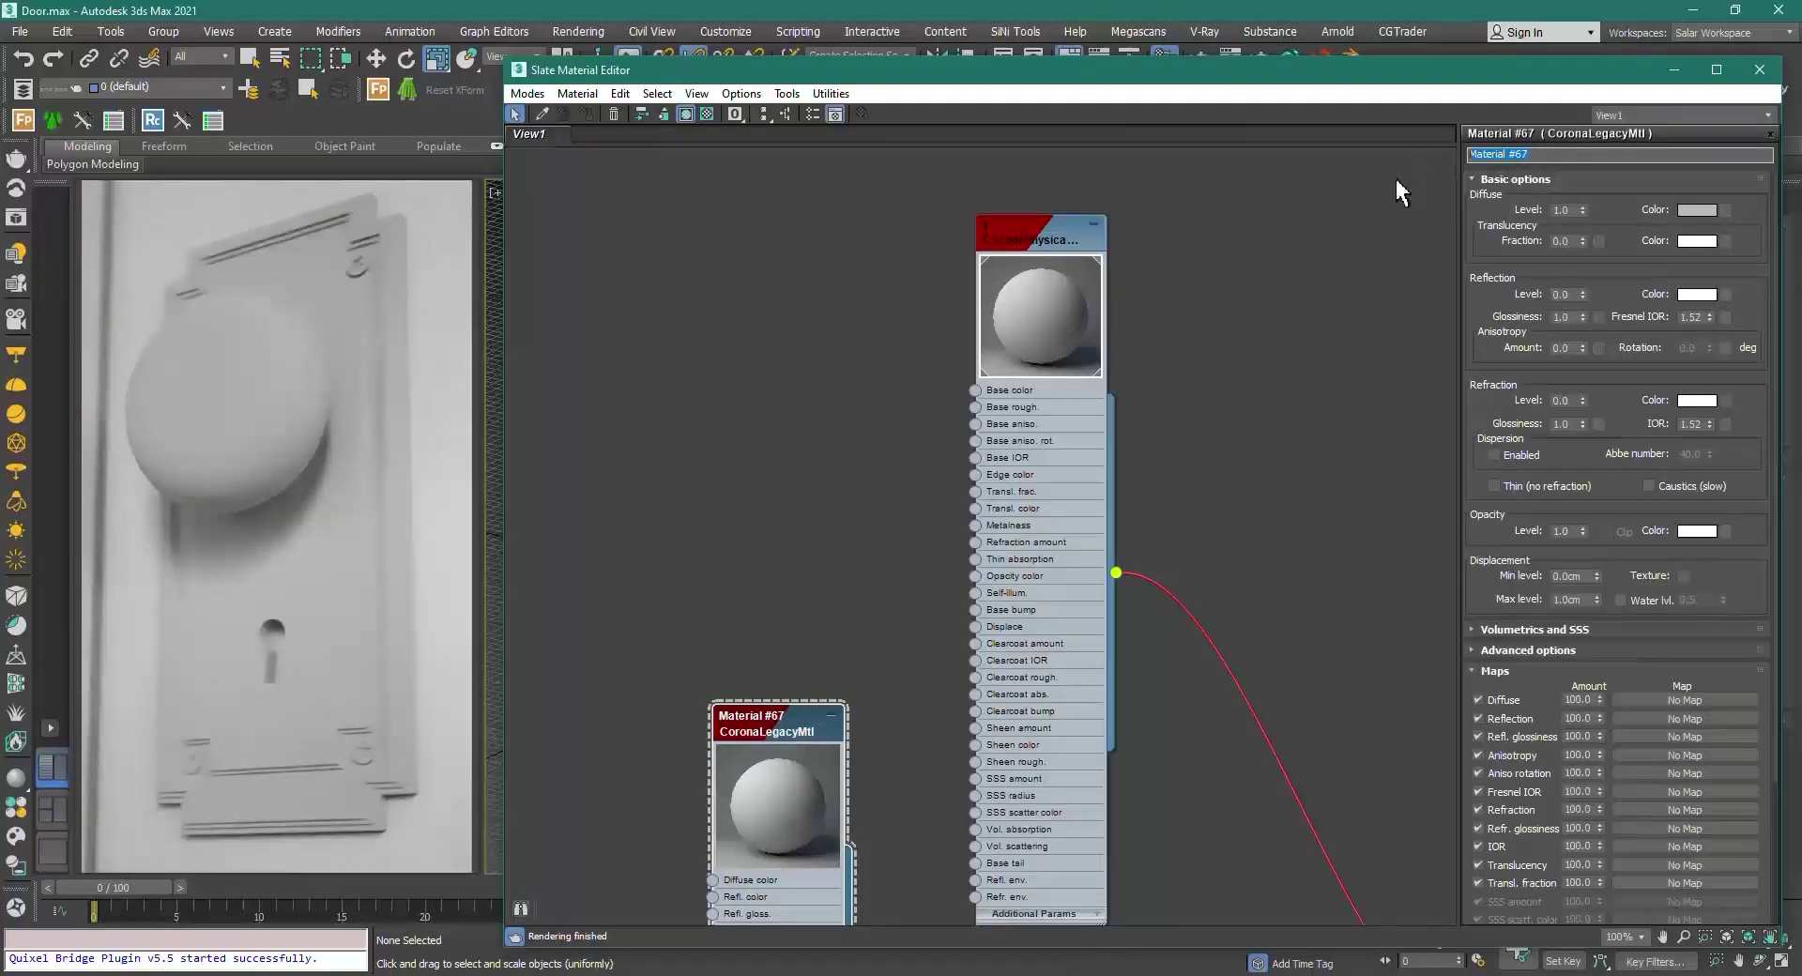
Step: Bring Door1_Door1_Metal_BaseColor_sRGB.jpg from the Maps folder into the material graph as a bitmap, placed beside the CoronaPhysicalMtl node
scroll(817, 511, "down", 2)
middle_click_drag(816, 511, 932, 455)
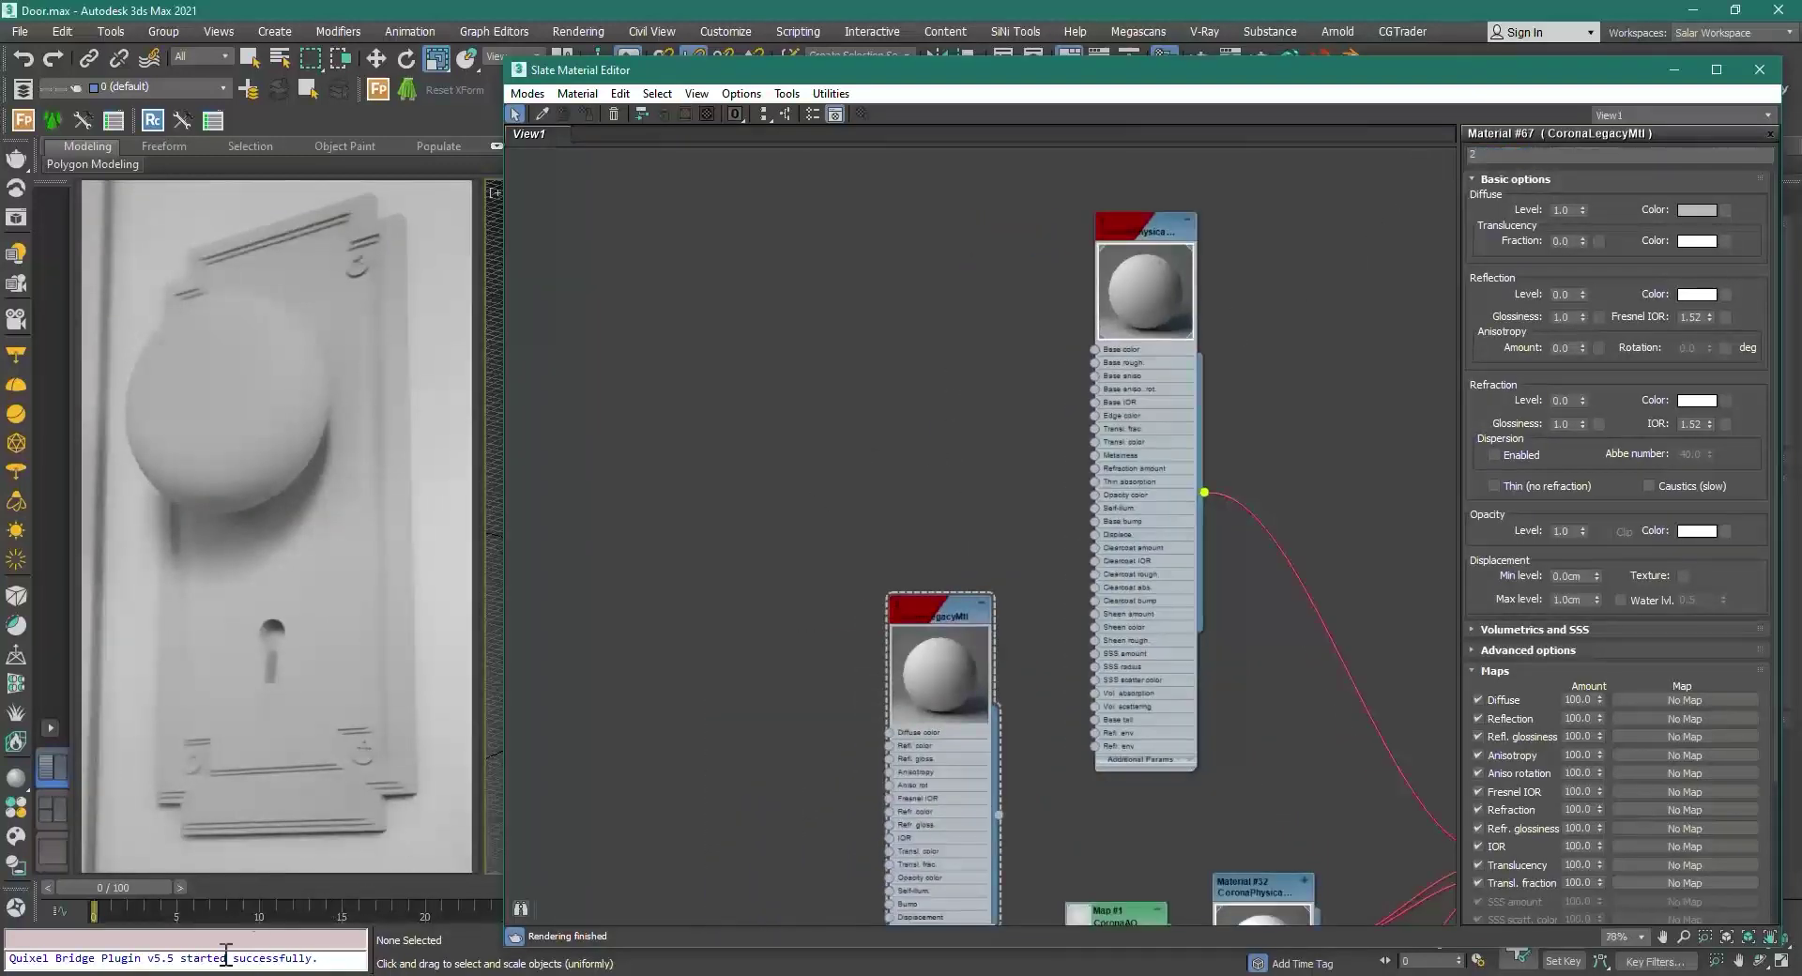
left_click(255, 975)
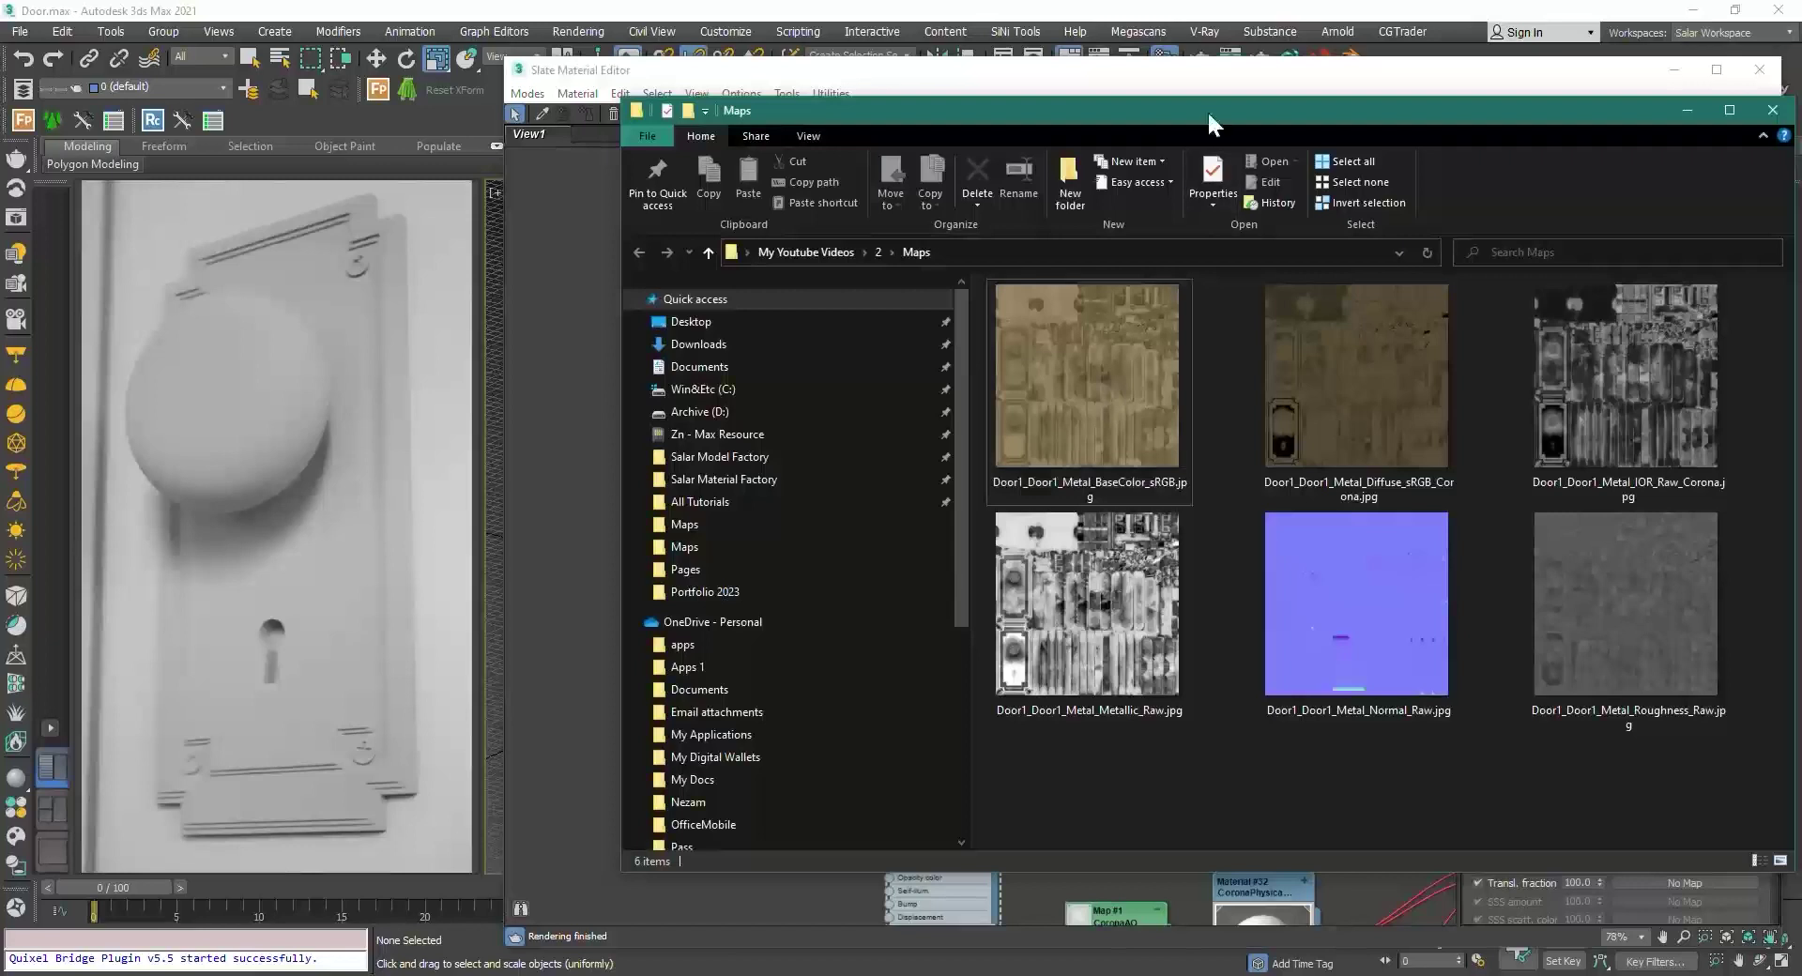
left_click(1295, 94)
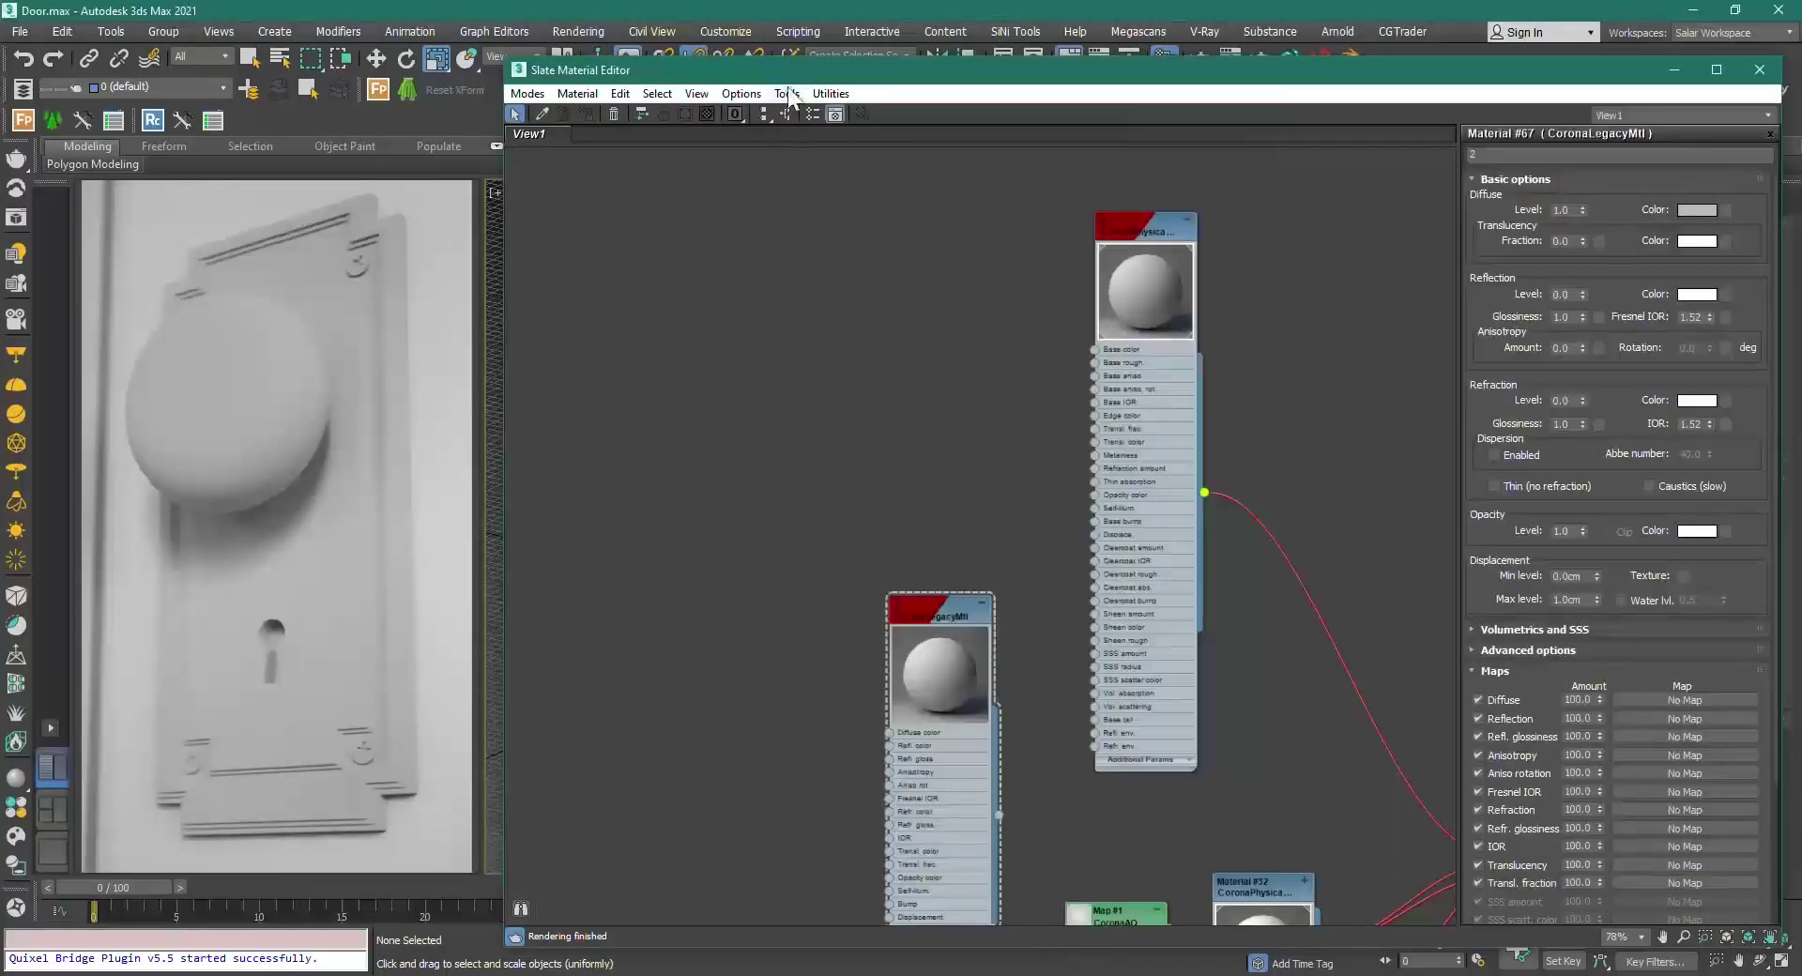
left_click_drag(826, 69, 831, 69)
left_click(256, 974)
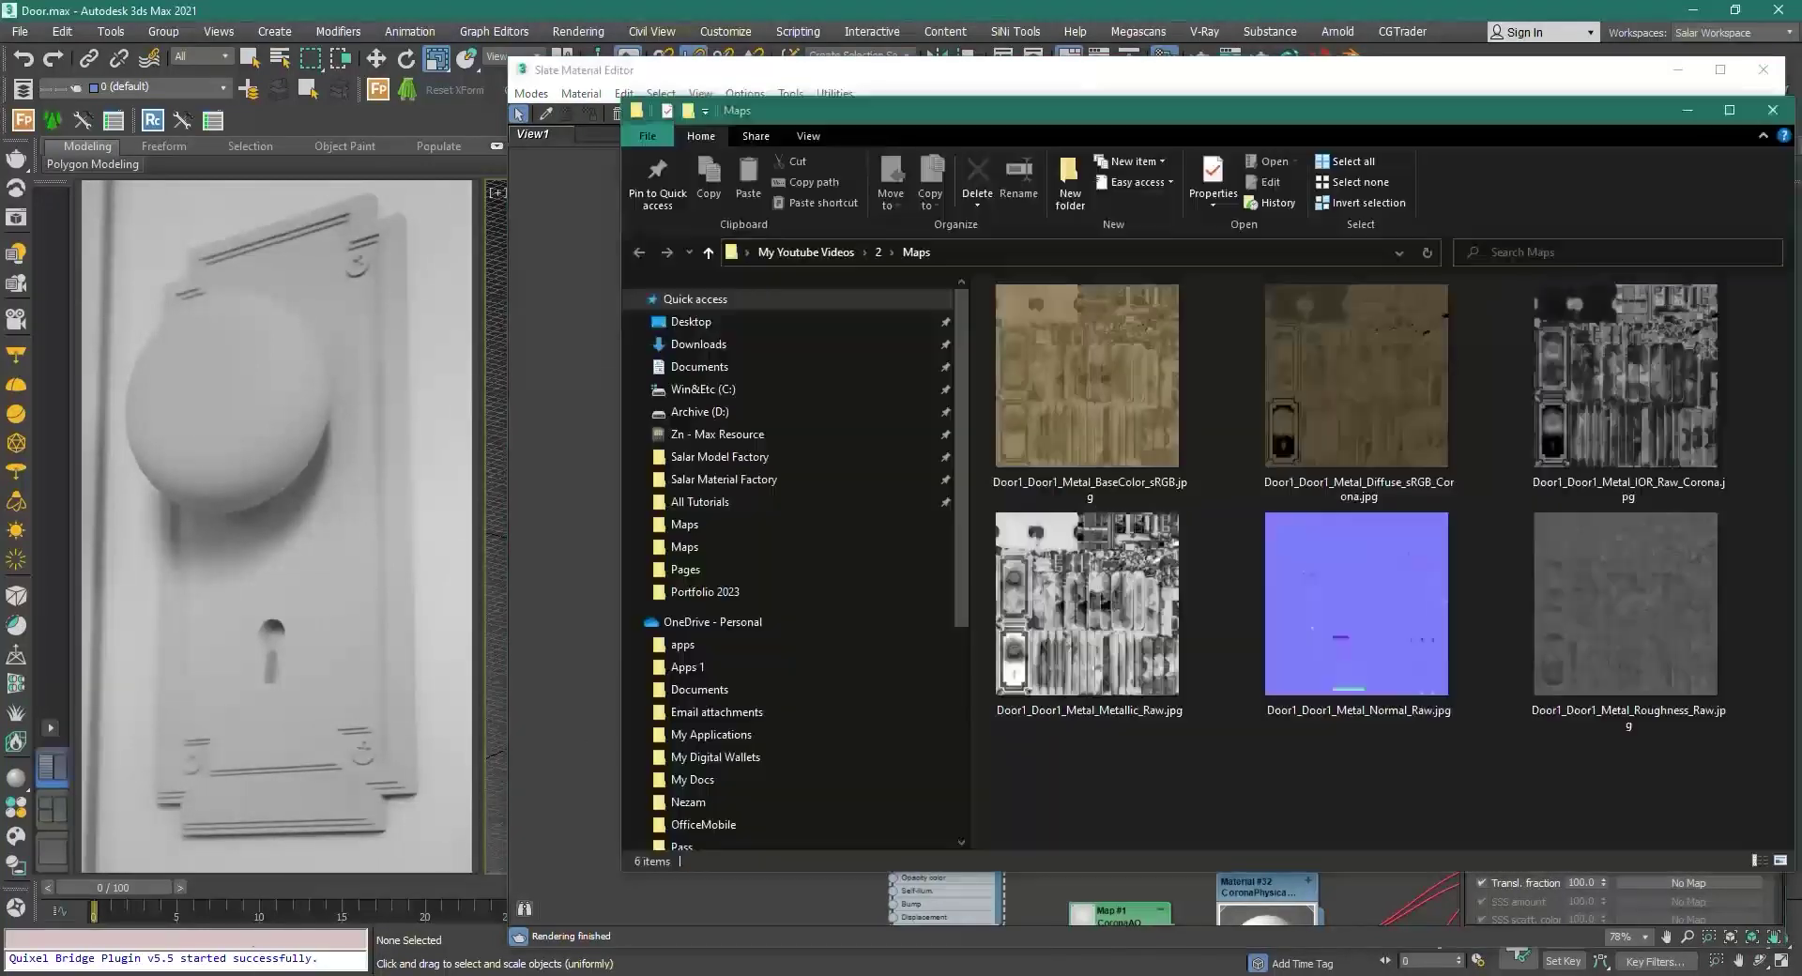
left_click_drag(1022, 379, 577, 537)
left_click_drag(580, 381, 705, 217)
Step: Show the base color bitmap's parameters and set its Blur to 0.01
scroll(842, 306, "up", 2)
double_click(765, 299)
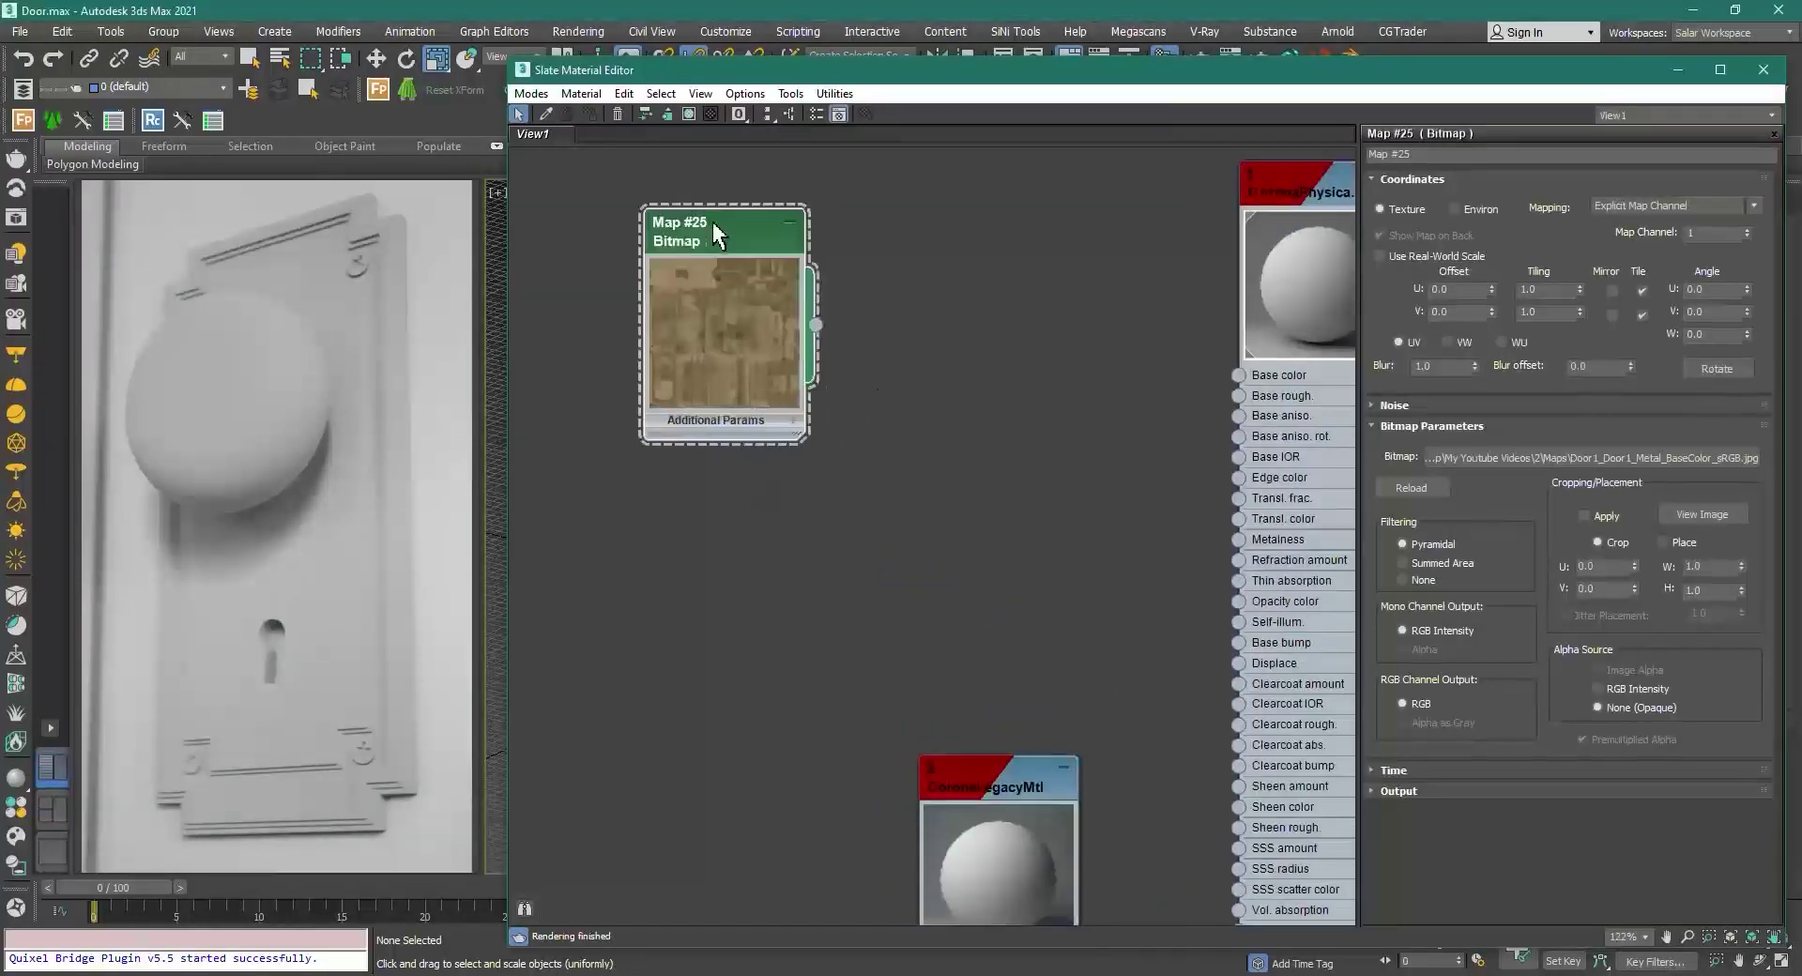
scroll(923, 369, "down", 1)
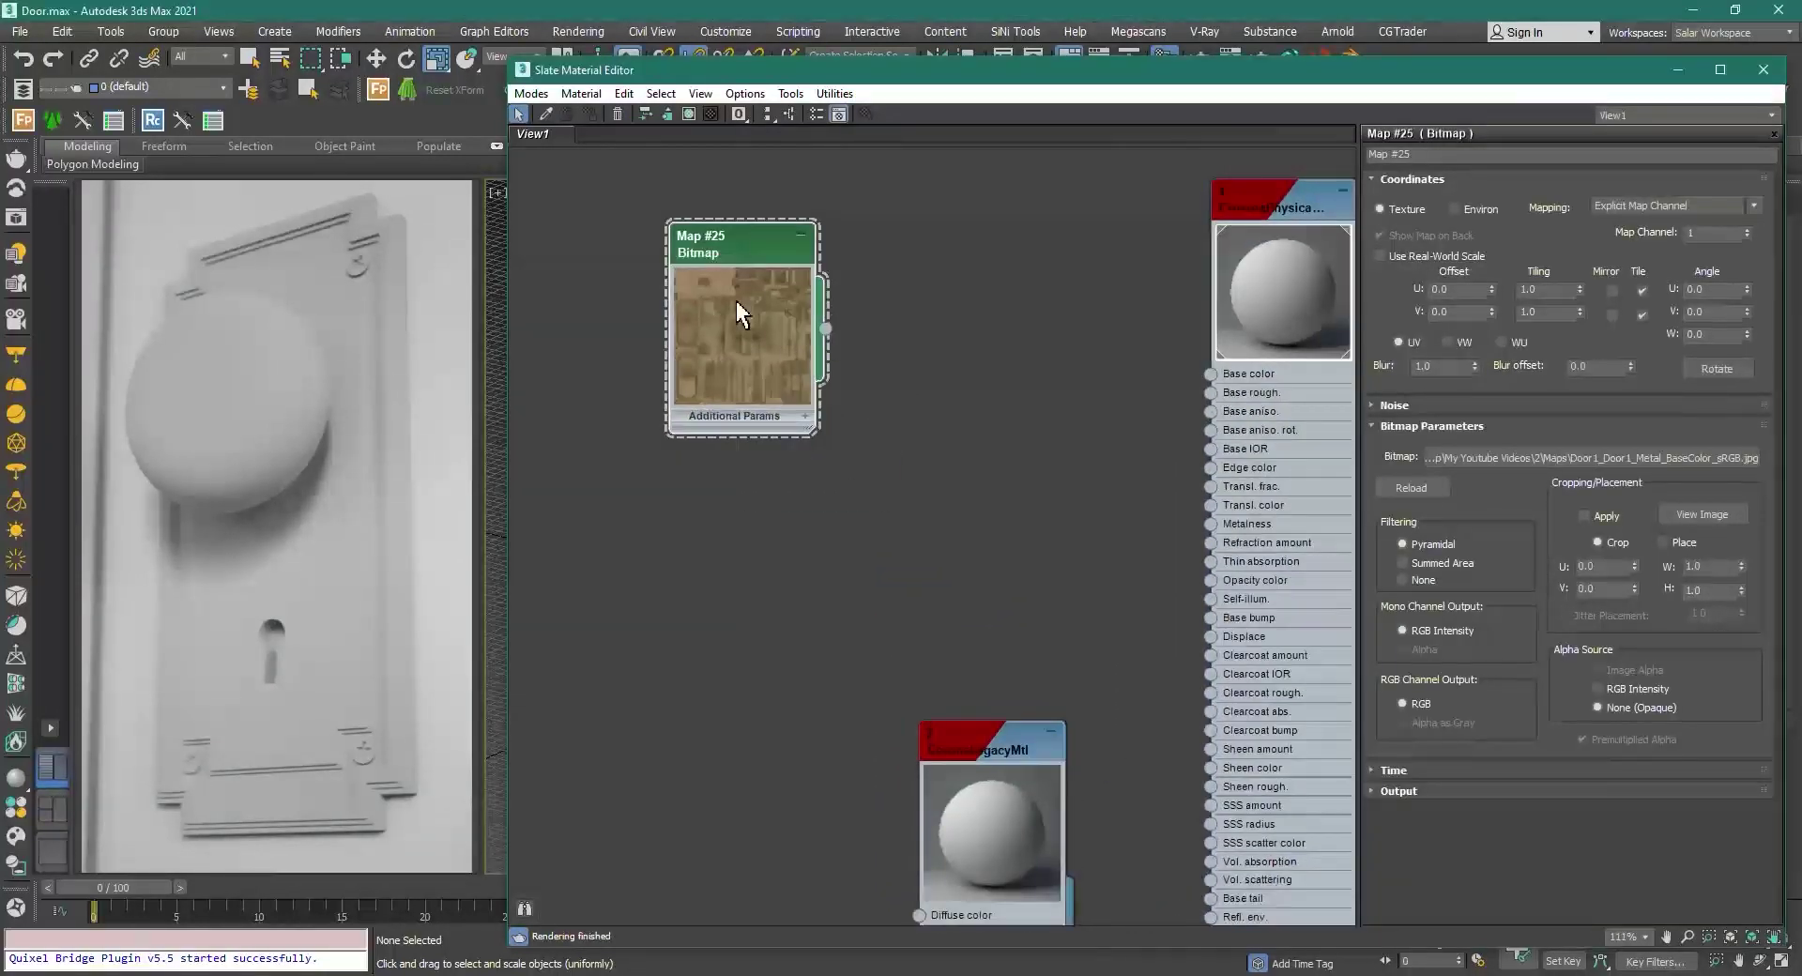
double_click(1443, 364)
type("0.01")
key("Return")
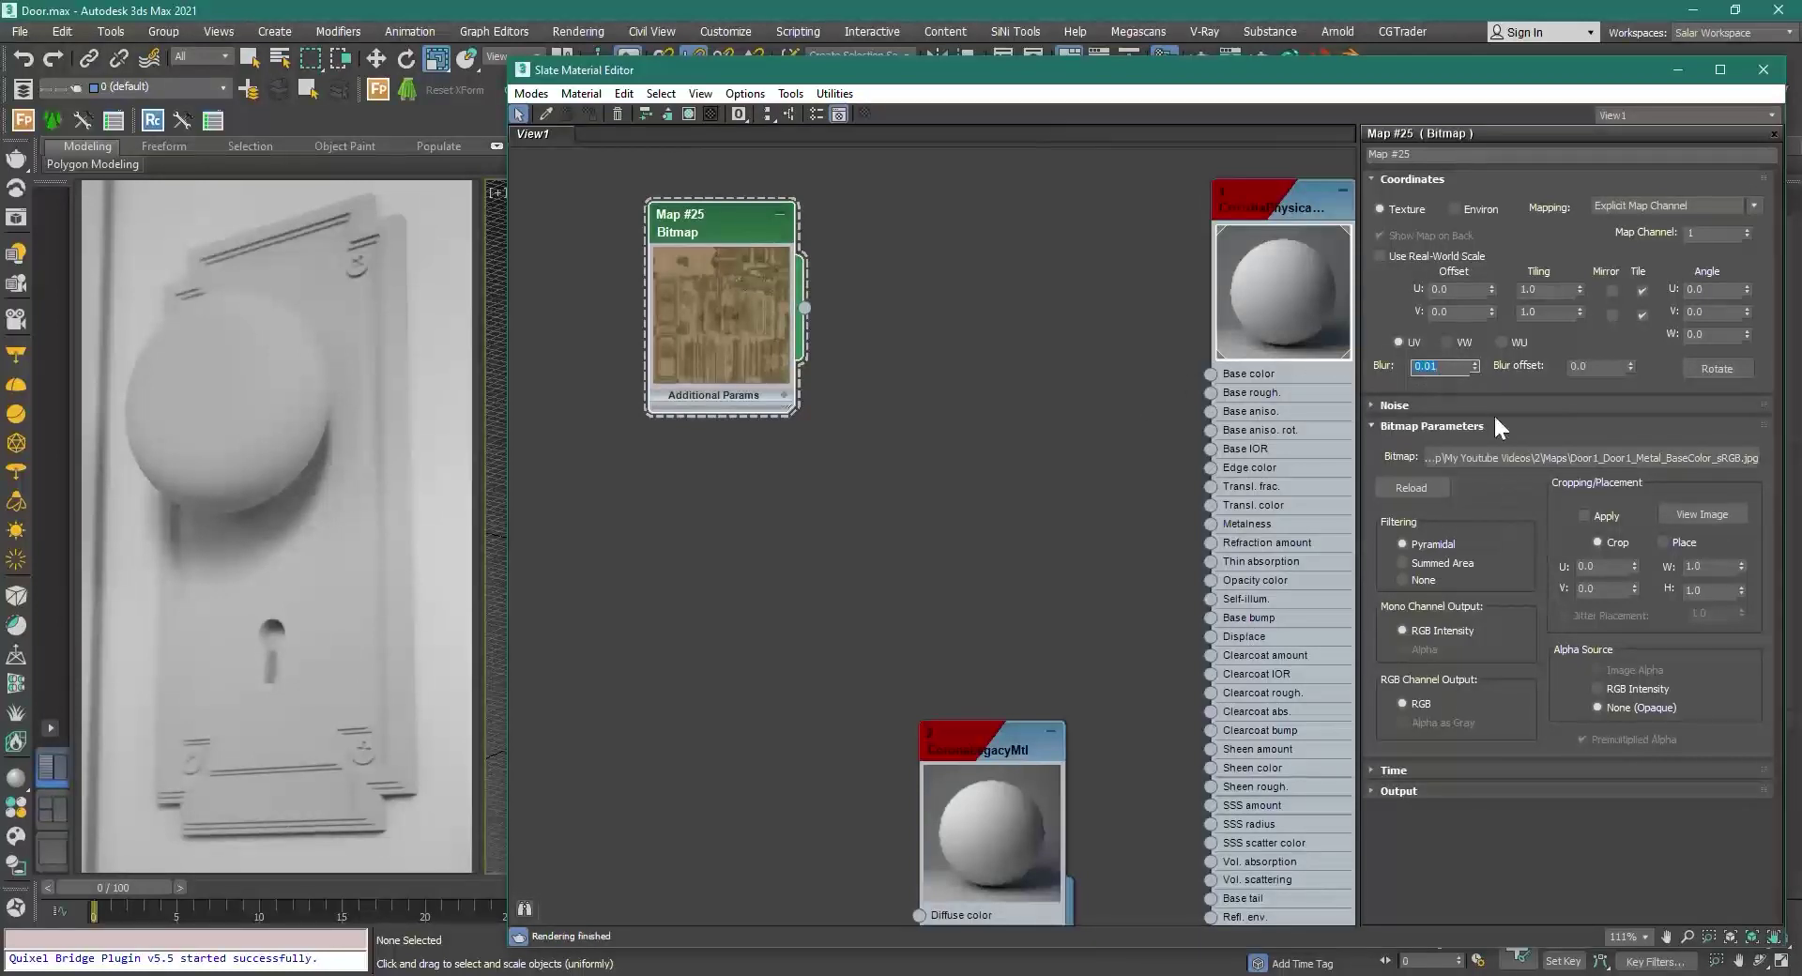
Step: View the base color bitmap at full size to examine its detail, and close the image window
scroll(793, 344, "up", 1)
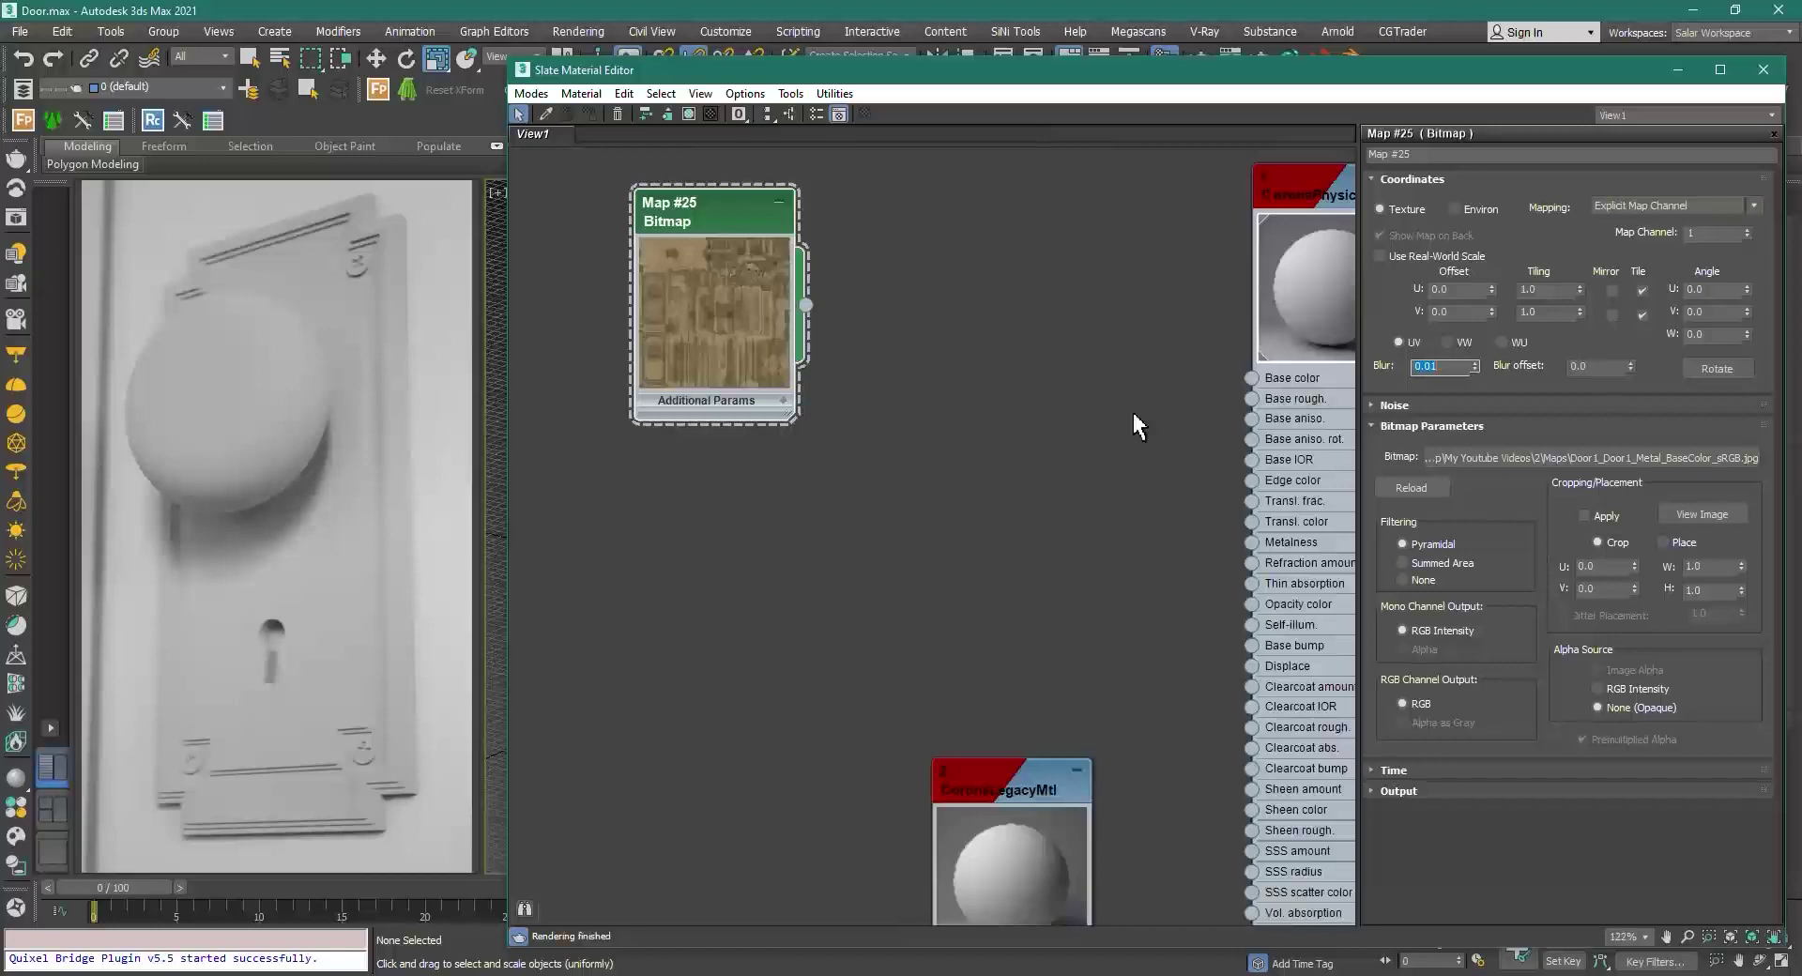
left_click(1703, 513)
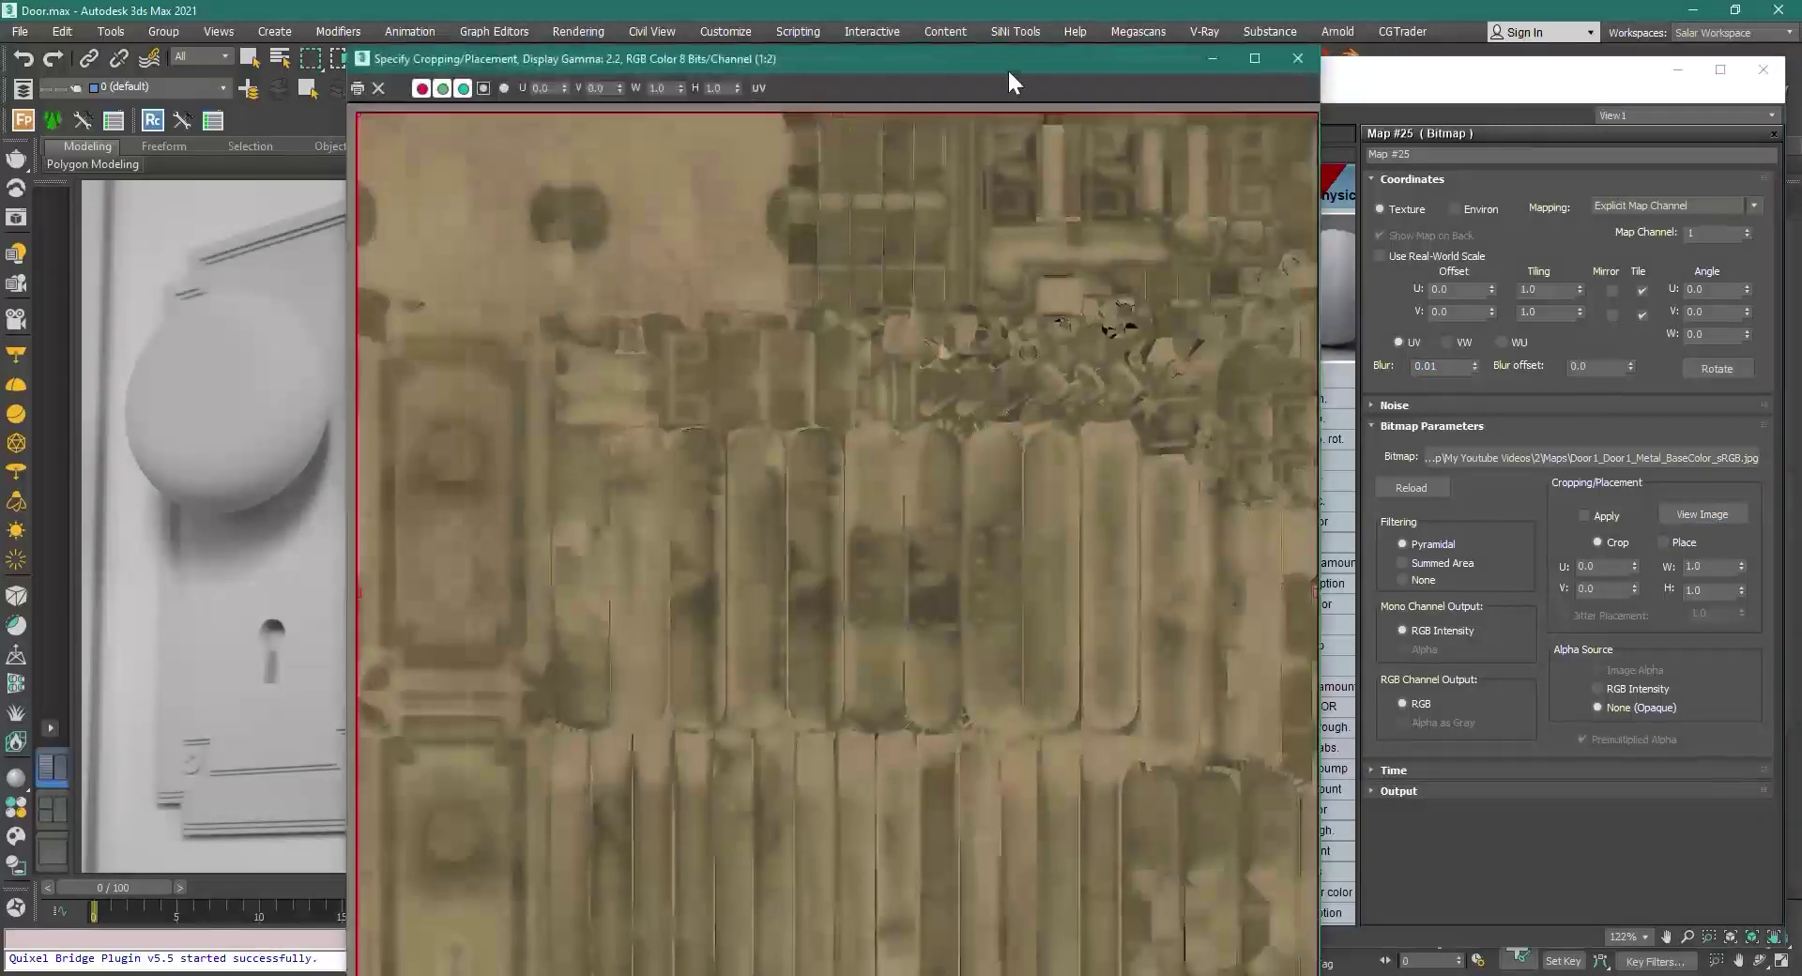
left_click_drag(1009, 67, 881, 21)
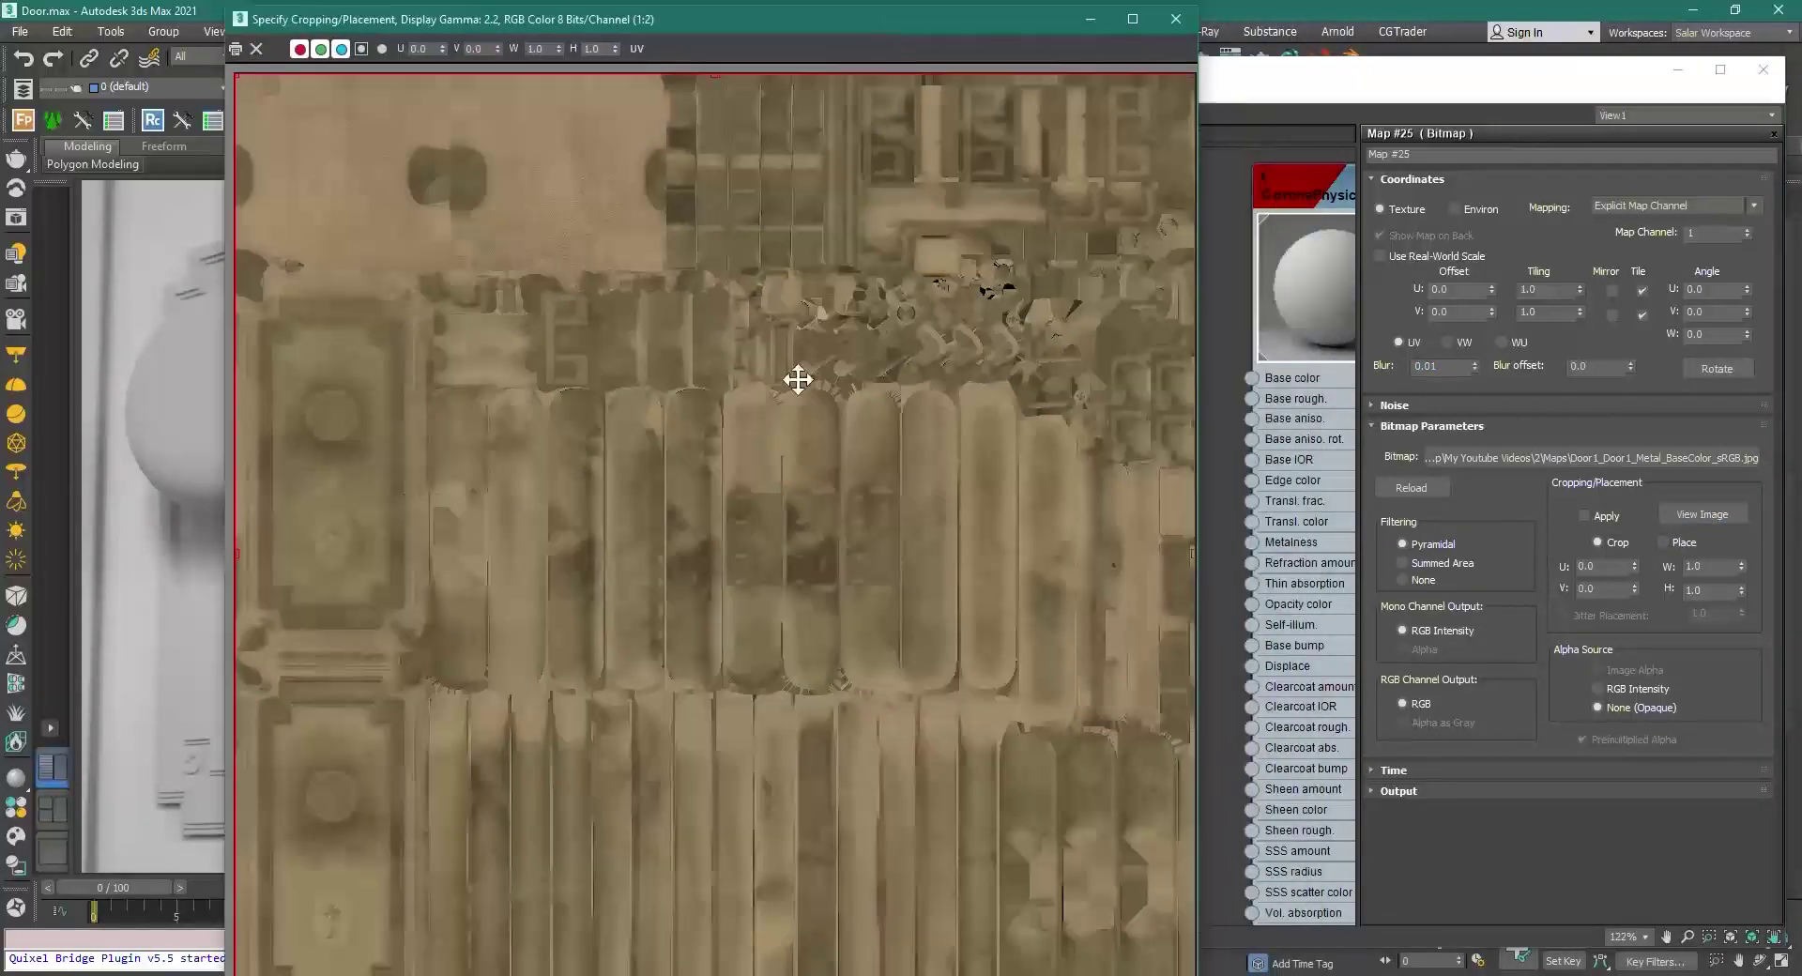
left_click(1175, 19)
Step: Compare the base color bitmap's Blur at 5 and 10 on an enlarged node preview and restore it to 0.01
left_click(1445, 366)
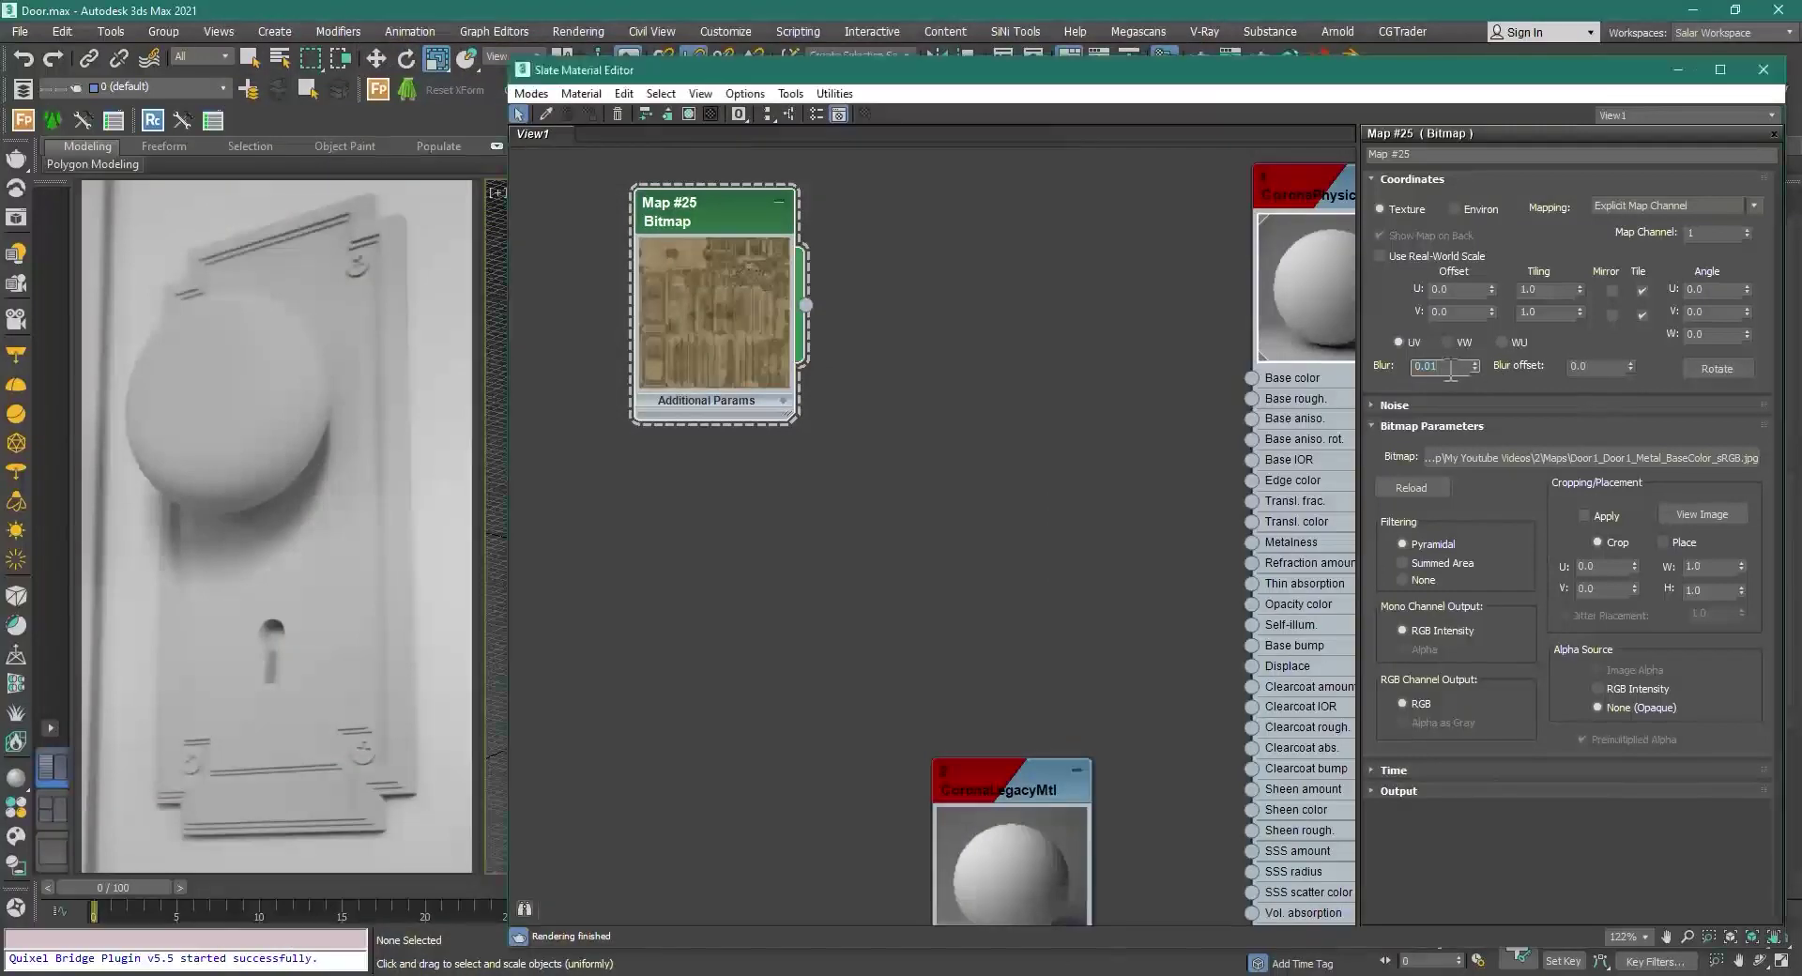
type("5")
key("Return")
scroll(732, 330, "up", 3)
left_click_drag(810, 437, 1017, 644)
scroll(853, 392, "up", 2)
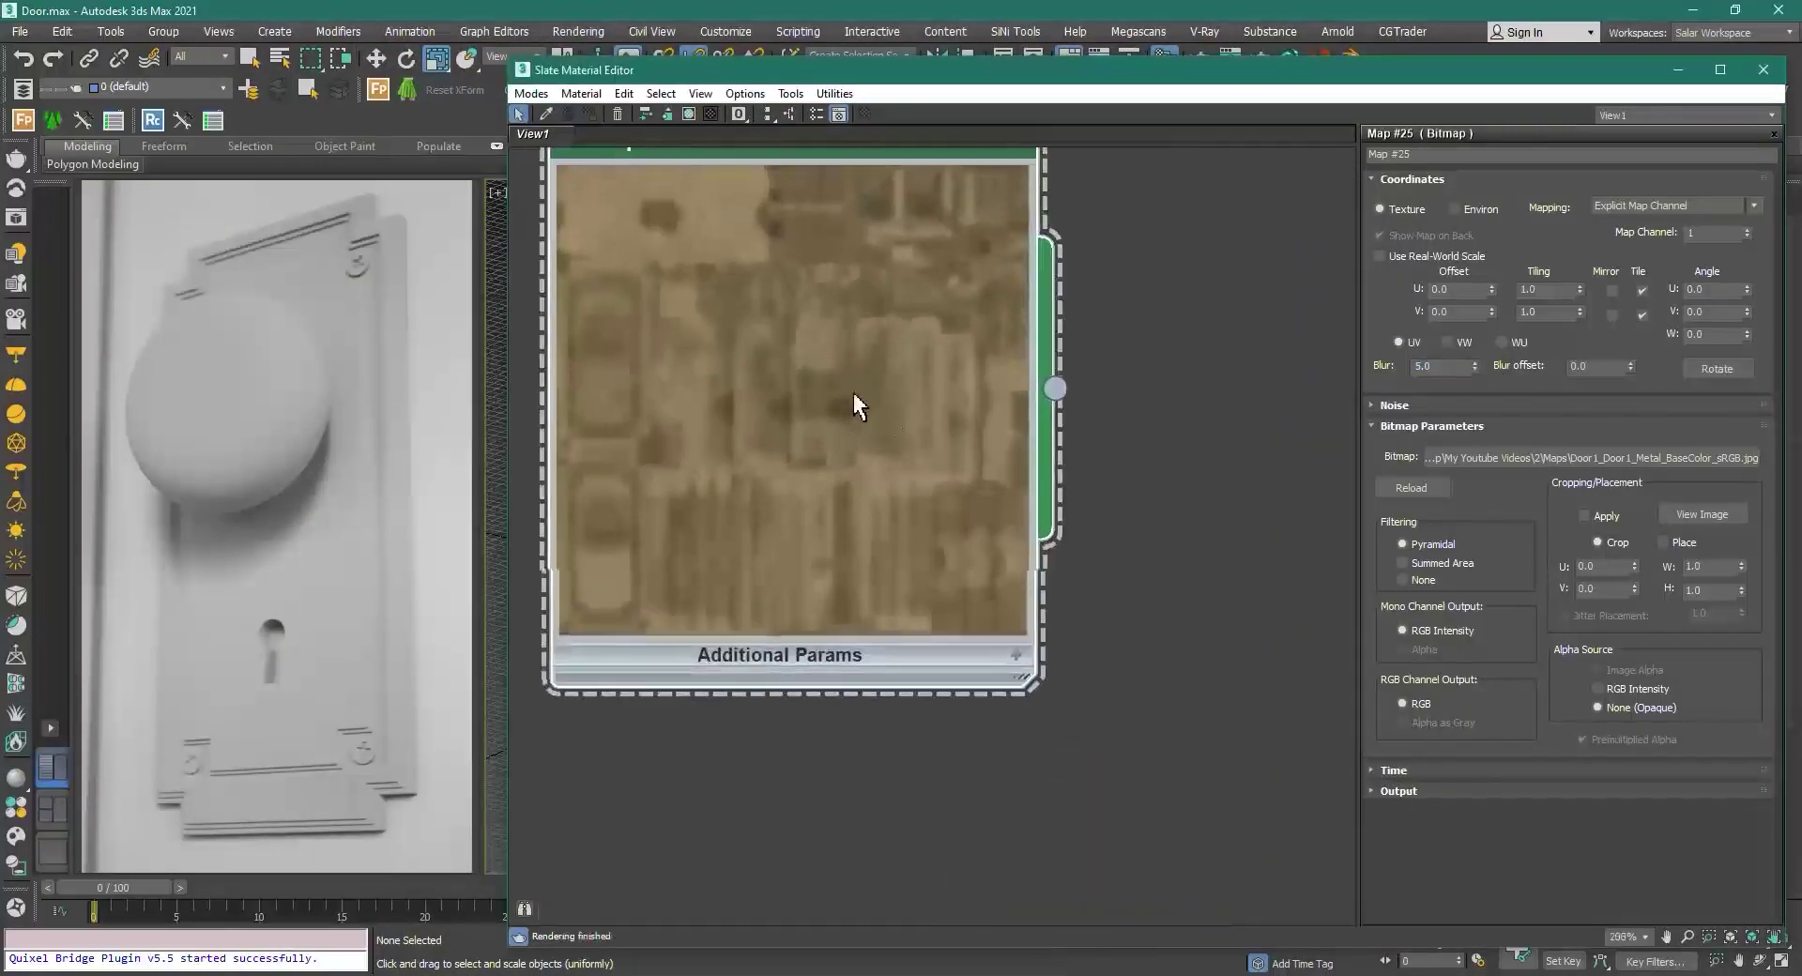
double_click(1436, 365)
type("10")
key("Return")
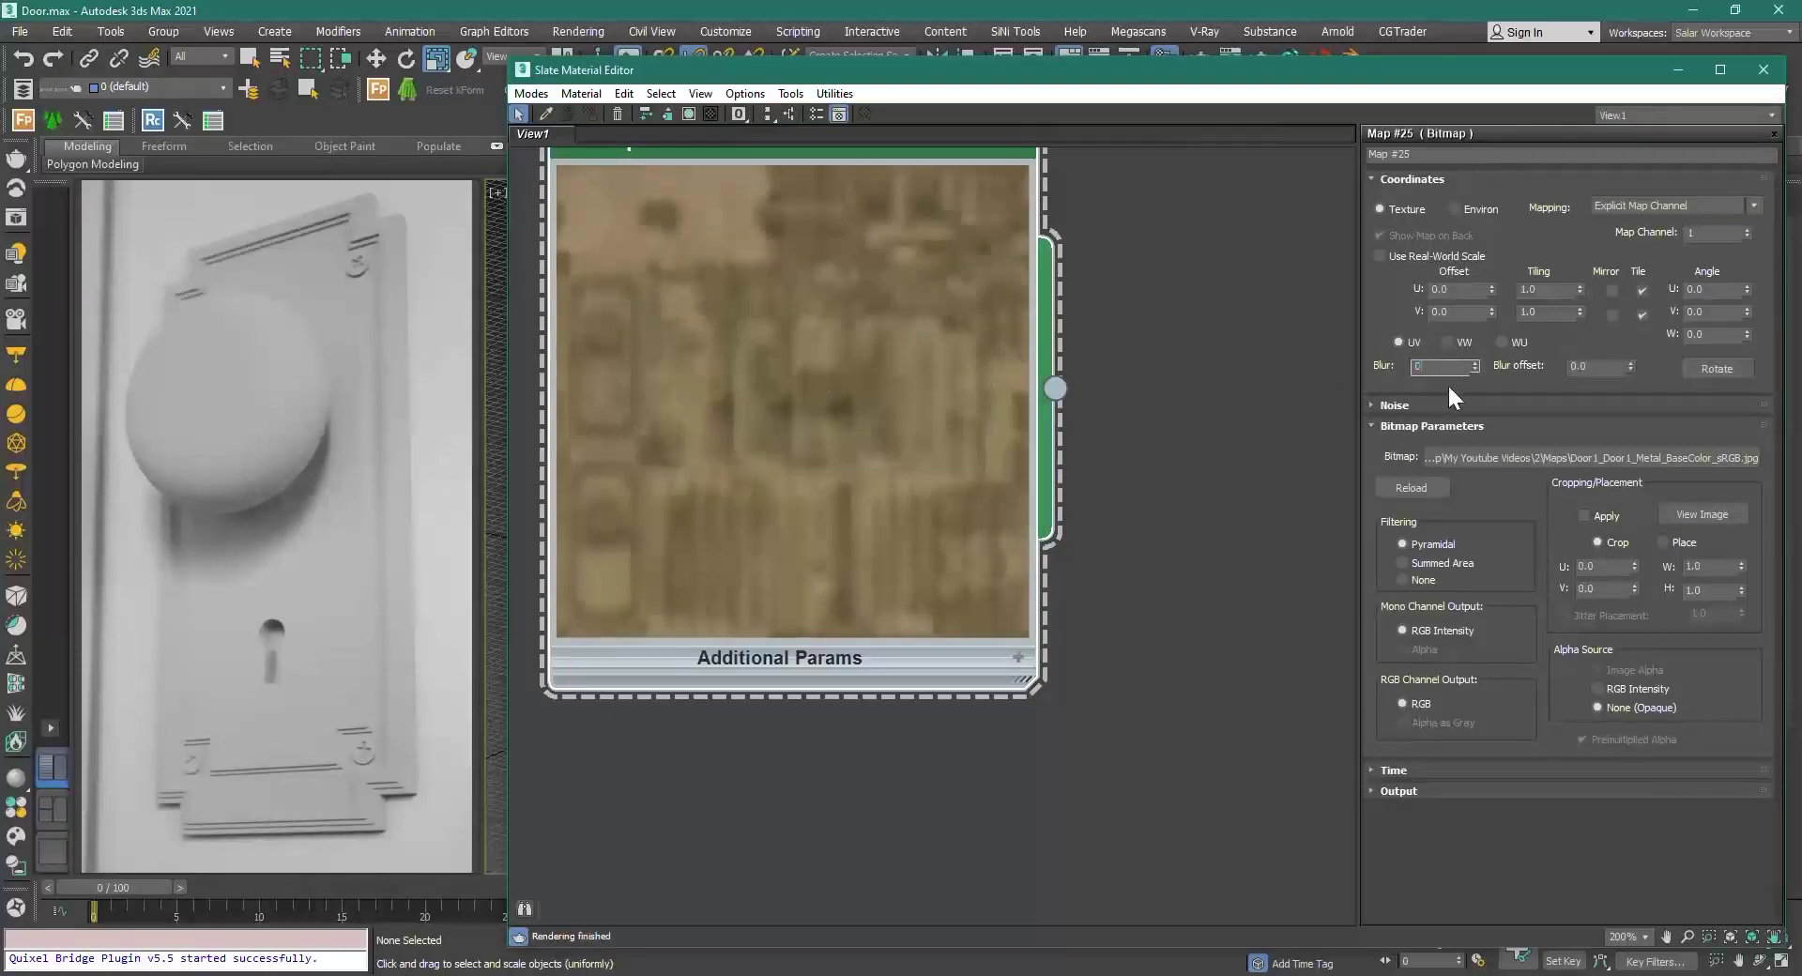
type("0")
key("Return")
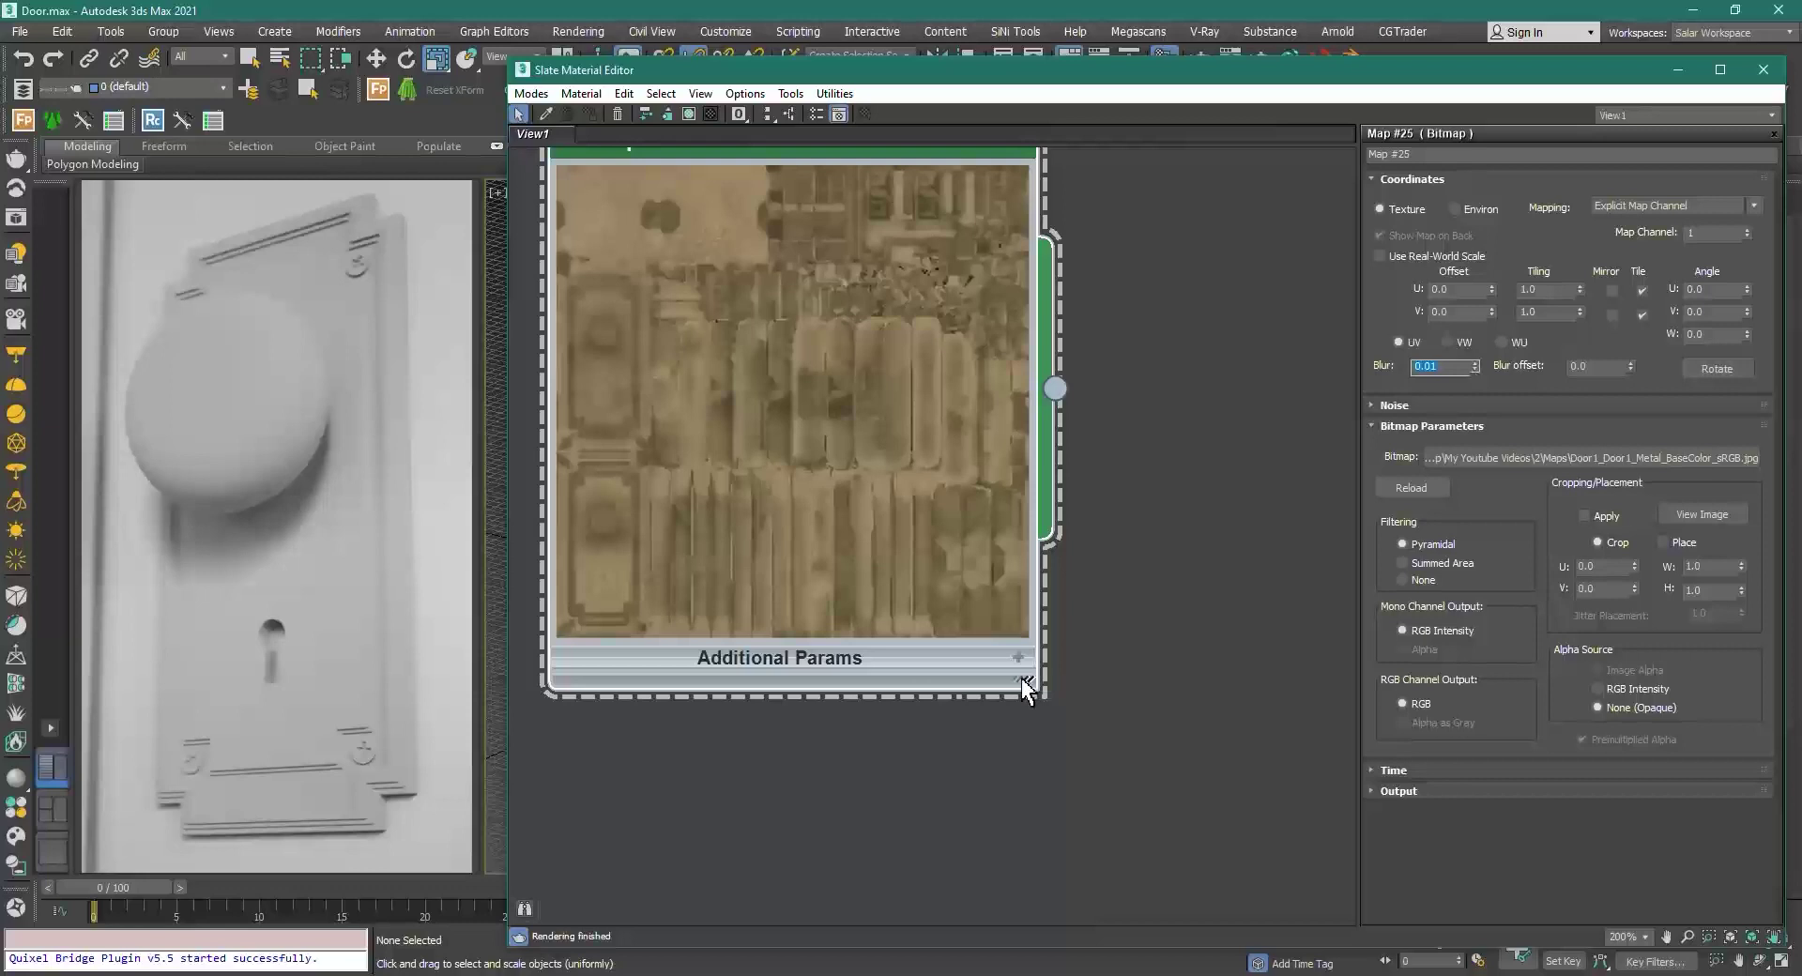
Step: Reduce the bitmap node's preview size and connect the bitmap to the Base color input of material 1
left_click_drag(1025, 678, 814, 469)
scroll(820, 471, "down", 3)
middle_click_drag(1051, 563, 788, 484)
scroll(788, 484, "down", 4)
middle_click_drag(657, 431, 994, 502)
left_click_drag(953, 481, 909, 434)
middle_click_drag(1019, 474, 859, 462)
scroll(798, 458, "up", 2)
left_click_drag(746, 418, 793, 467)
middle_click_drag(964, 403, 878, 373)
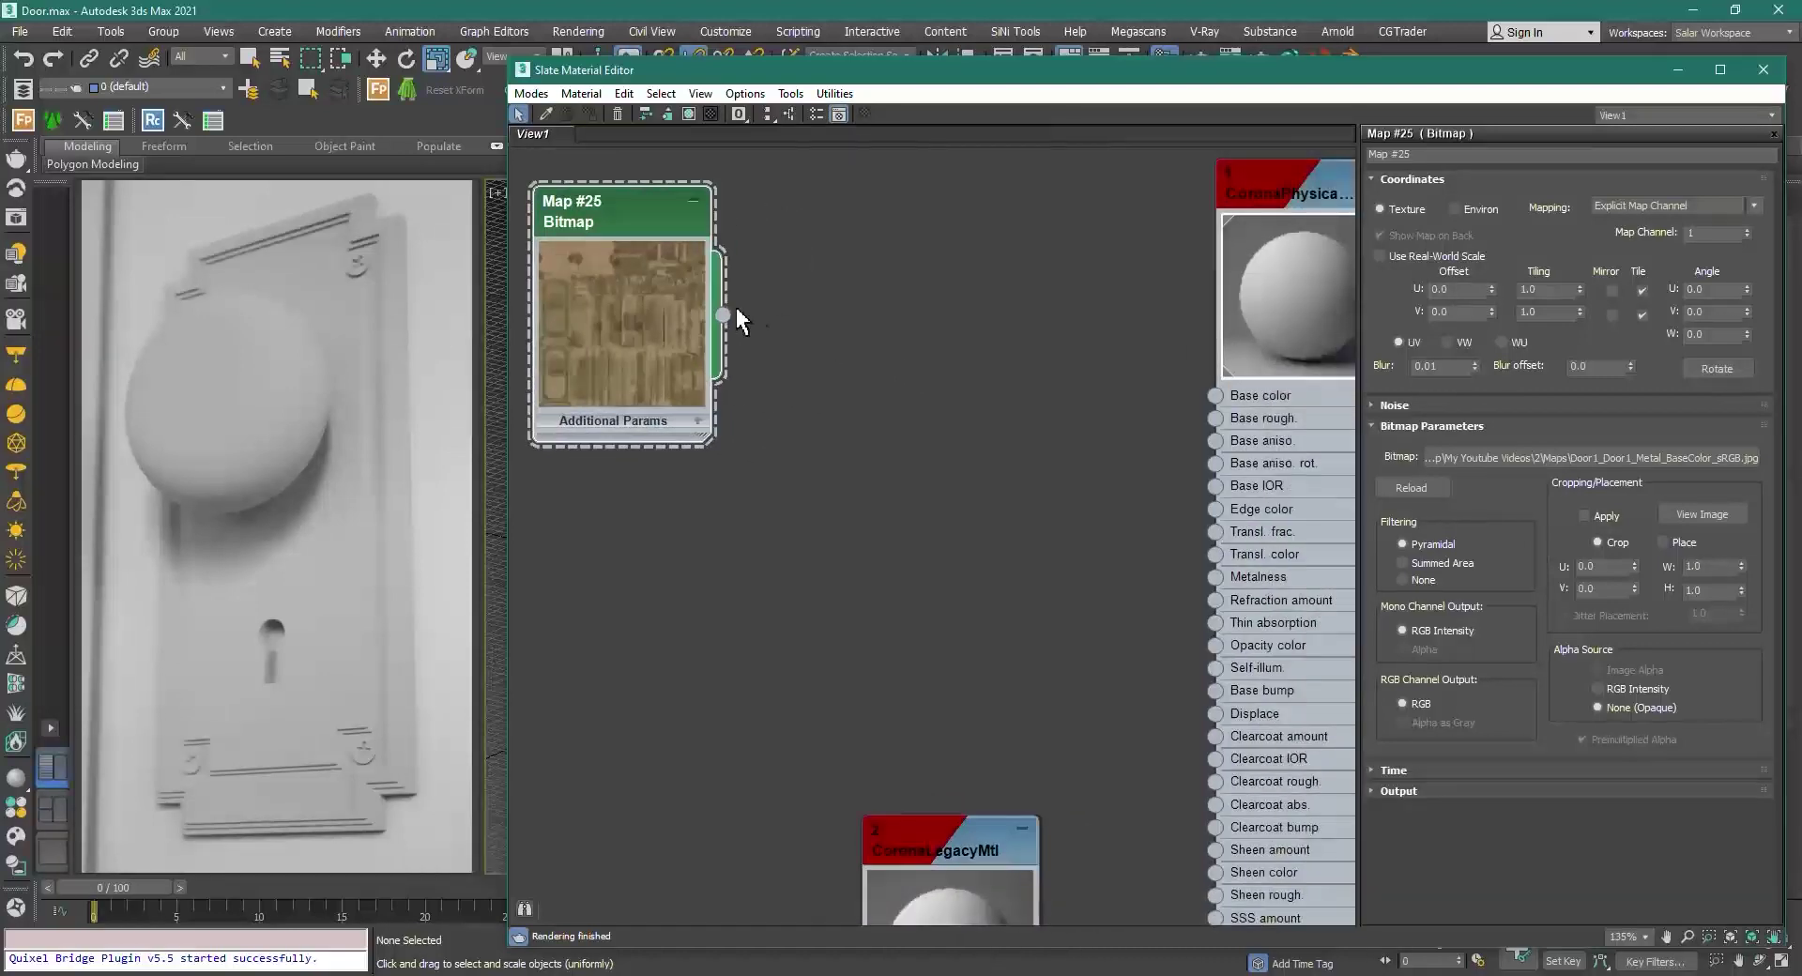
left_click_drag(859, 335, 1214, 395)
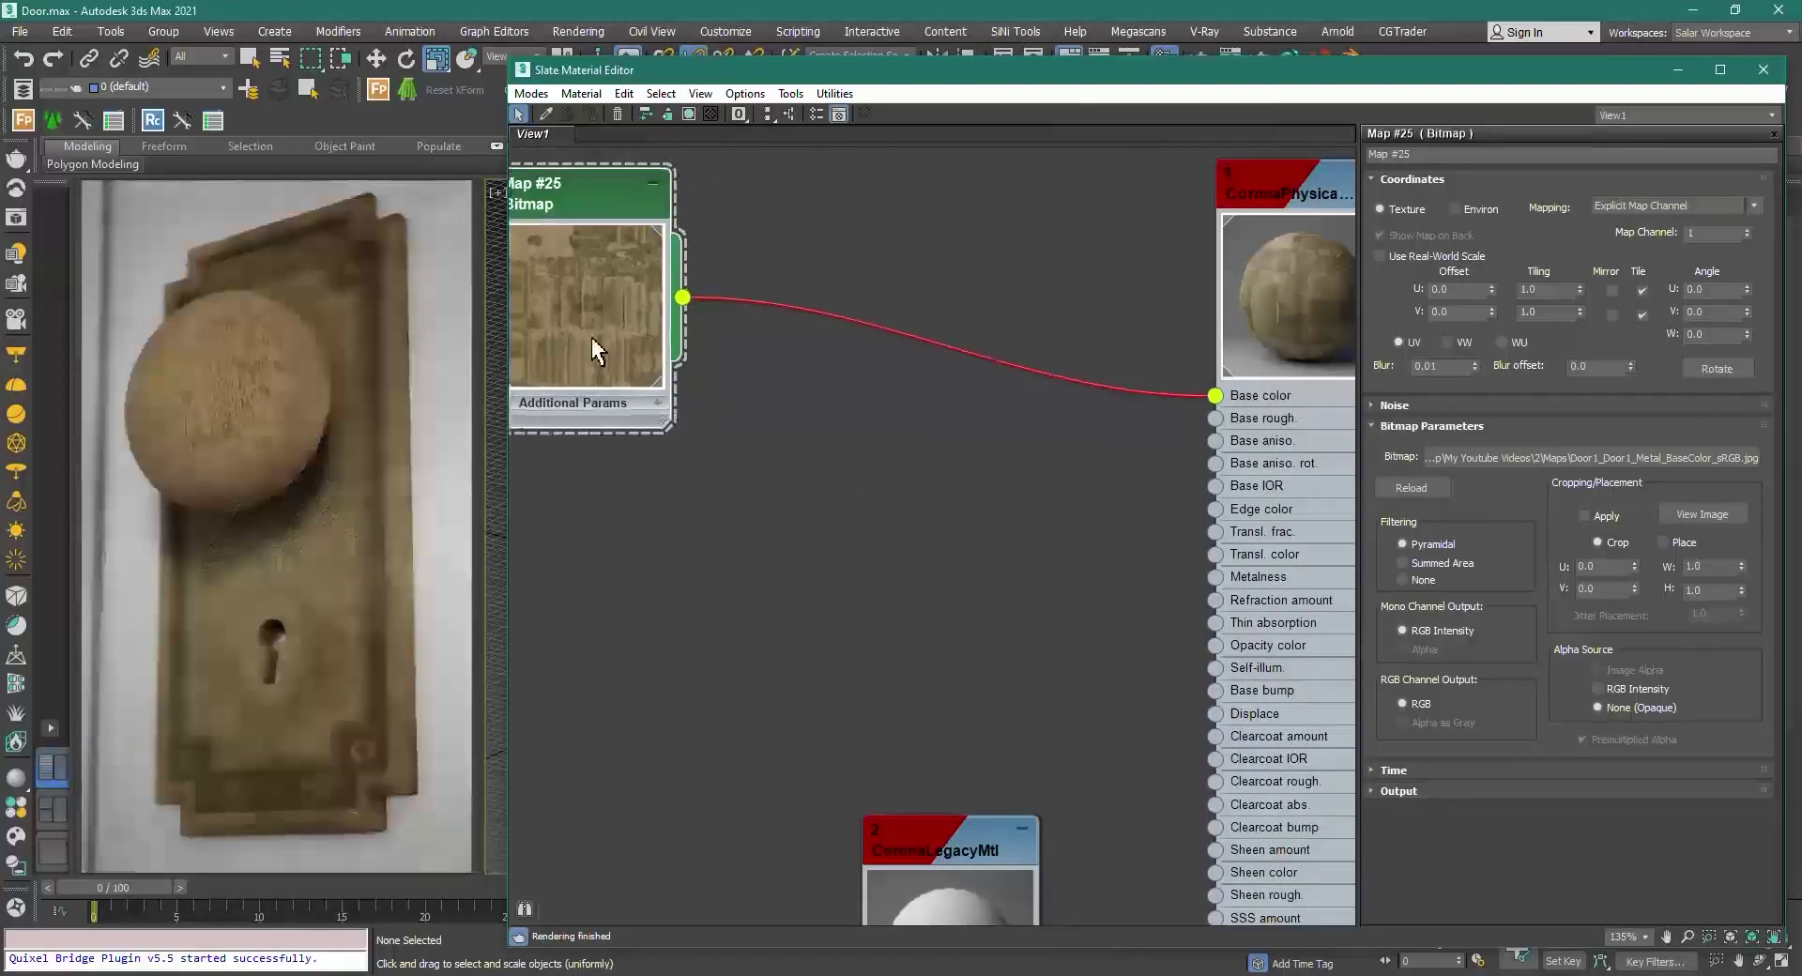
Step: Check the sRGB suffix in the base color bitmap's file name and reload the same file with automatic gamma
scroll(716, 422, "down", 2)
scroll(739, 441, "down", 2)
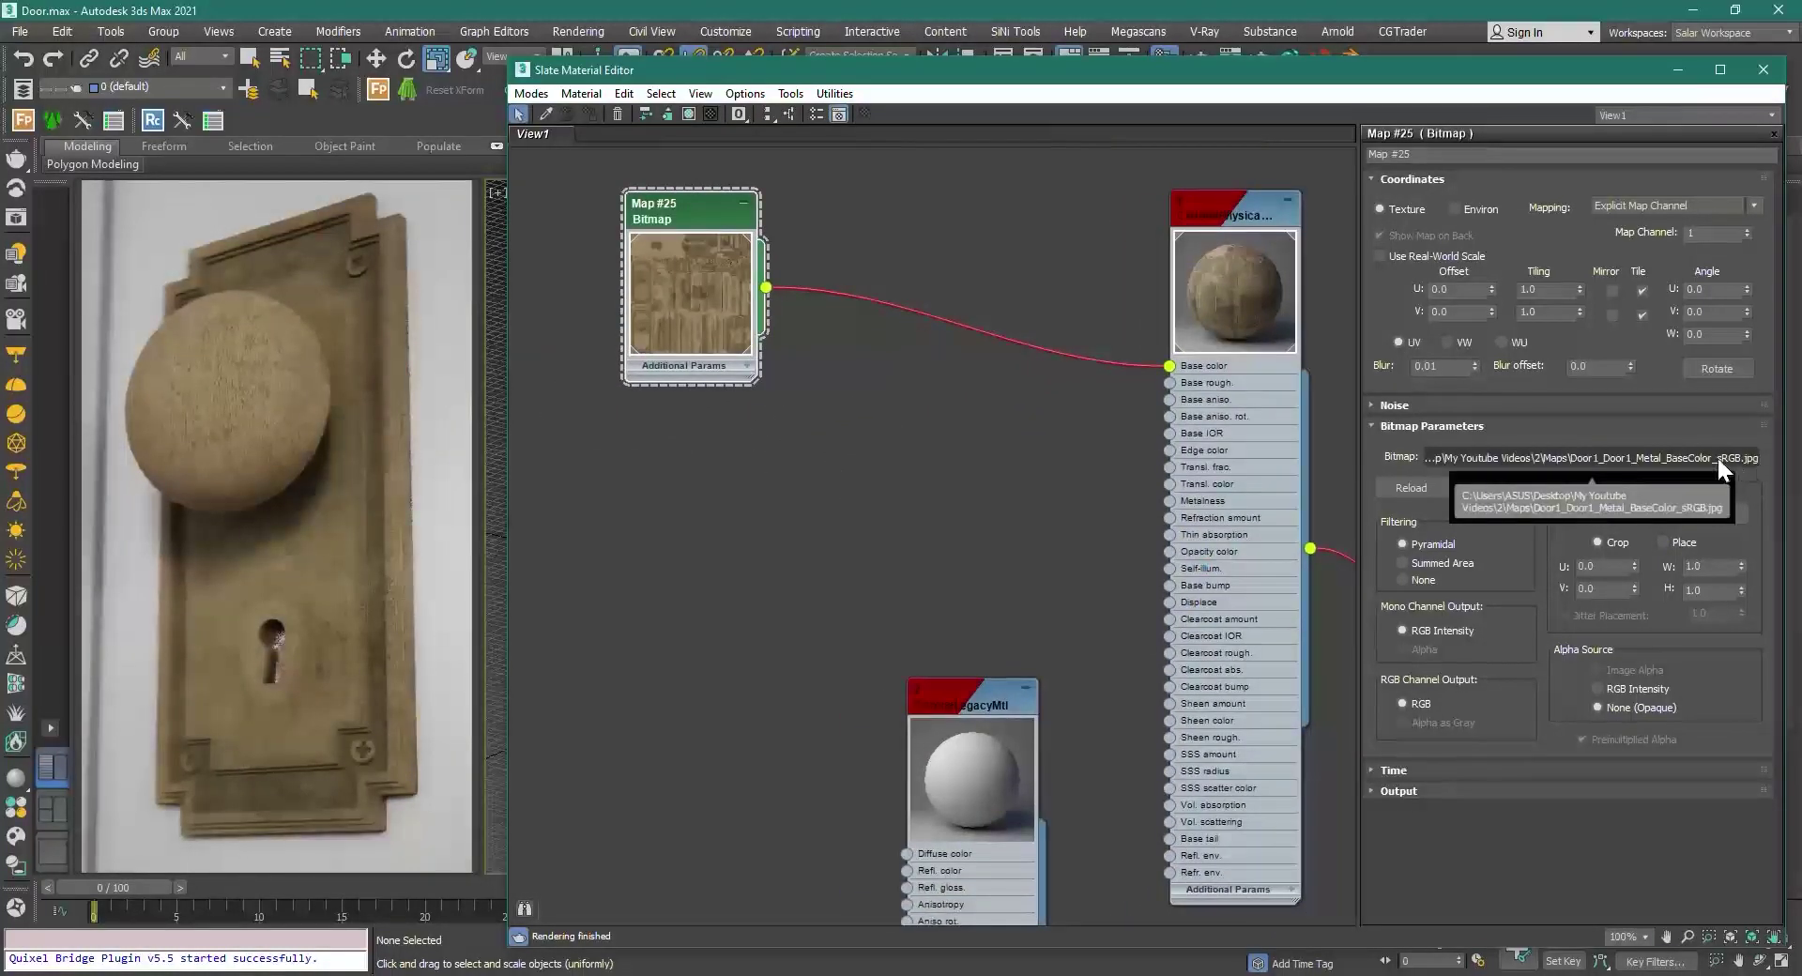
left_click(1668, 459)
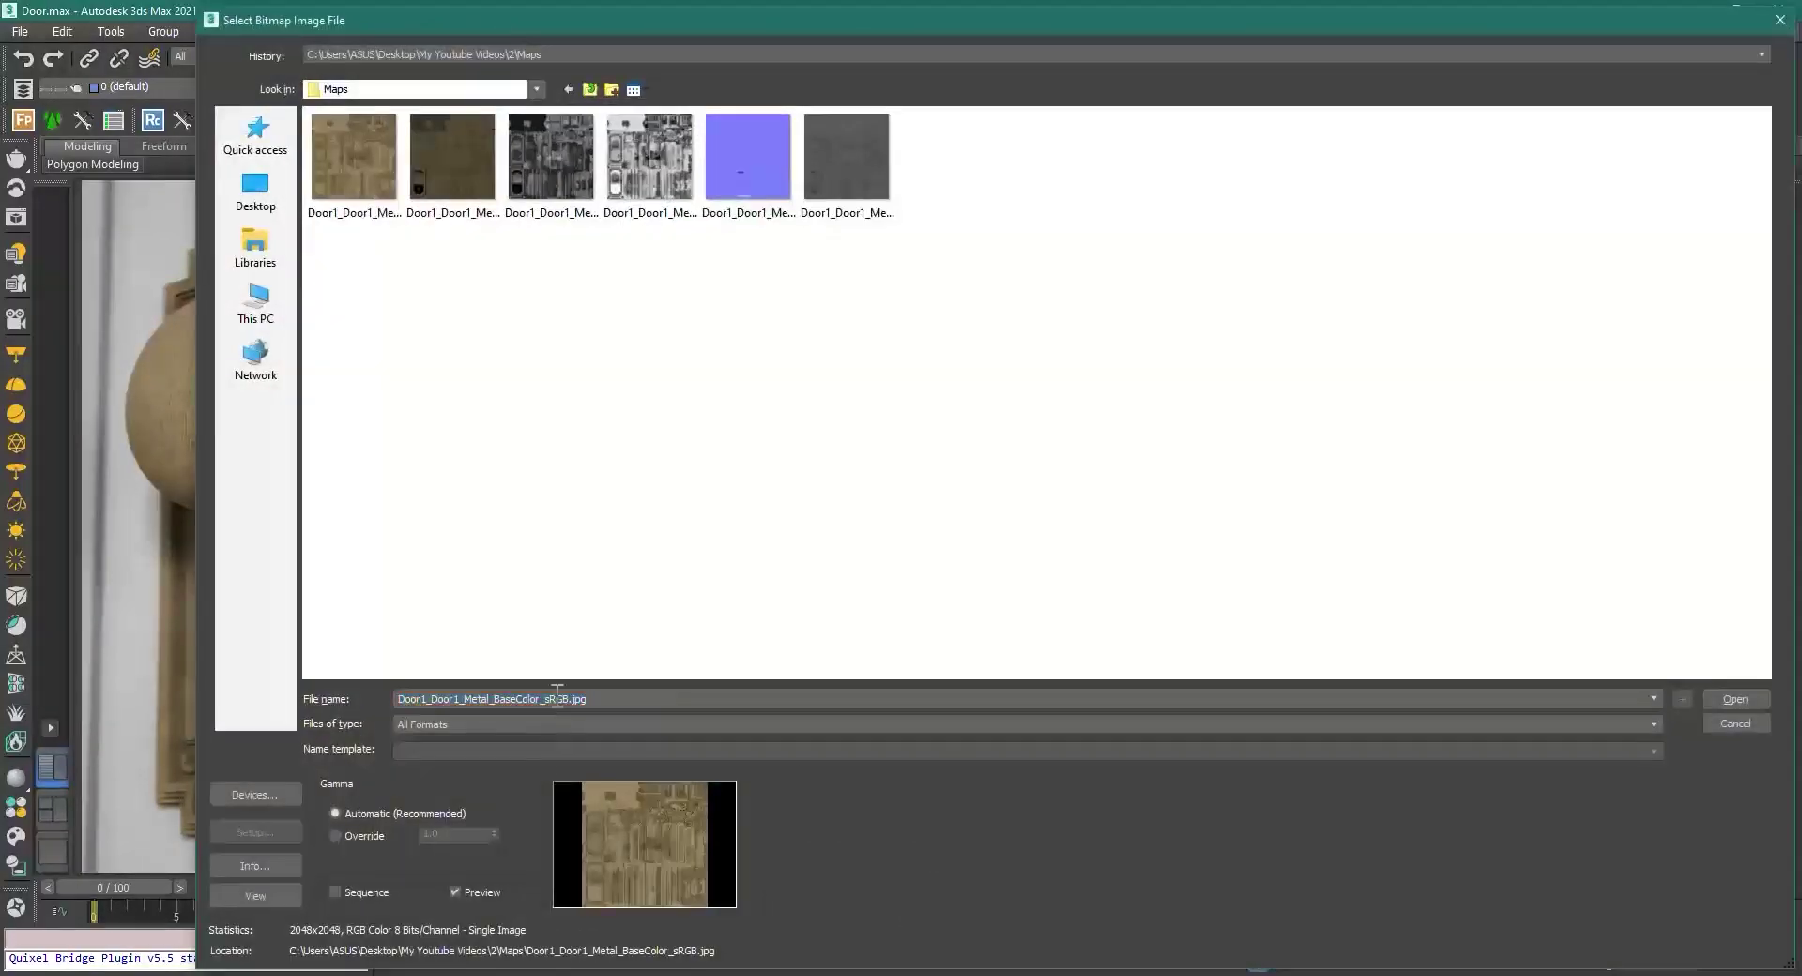
left_click_drag(543, 698, 570, 698)
left_click(1735, 700)
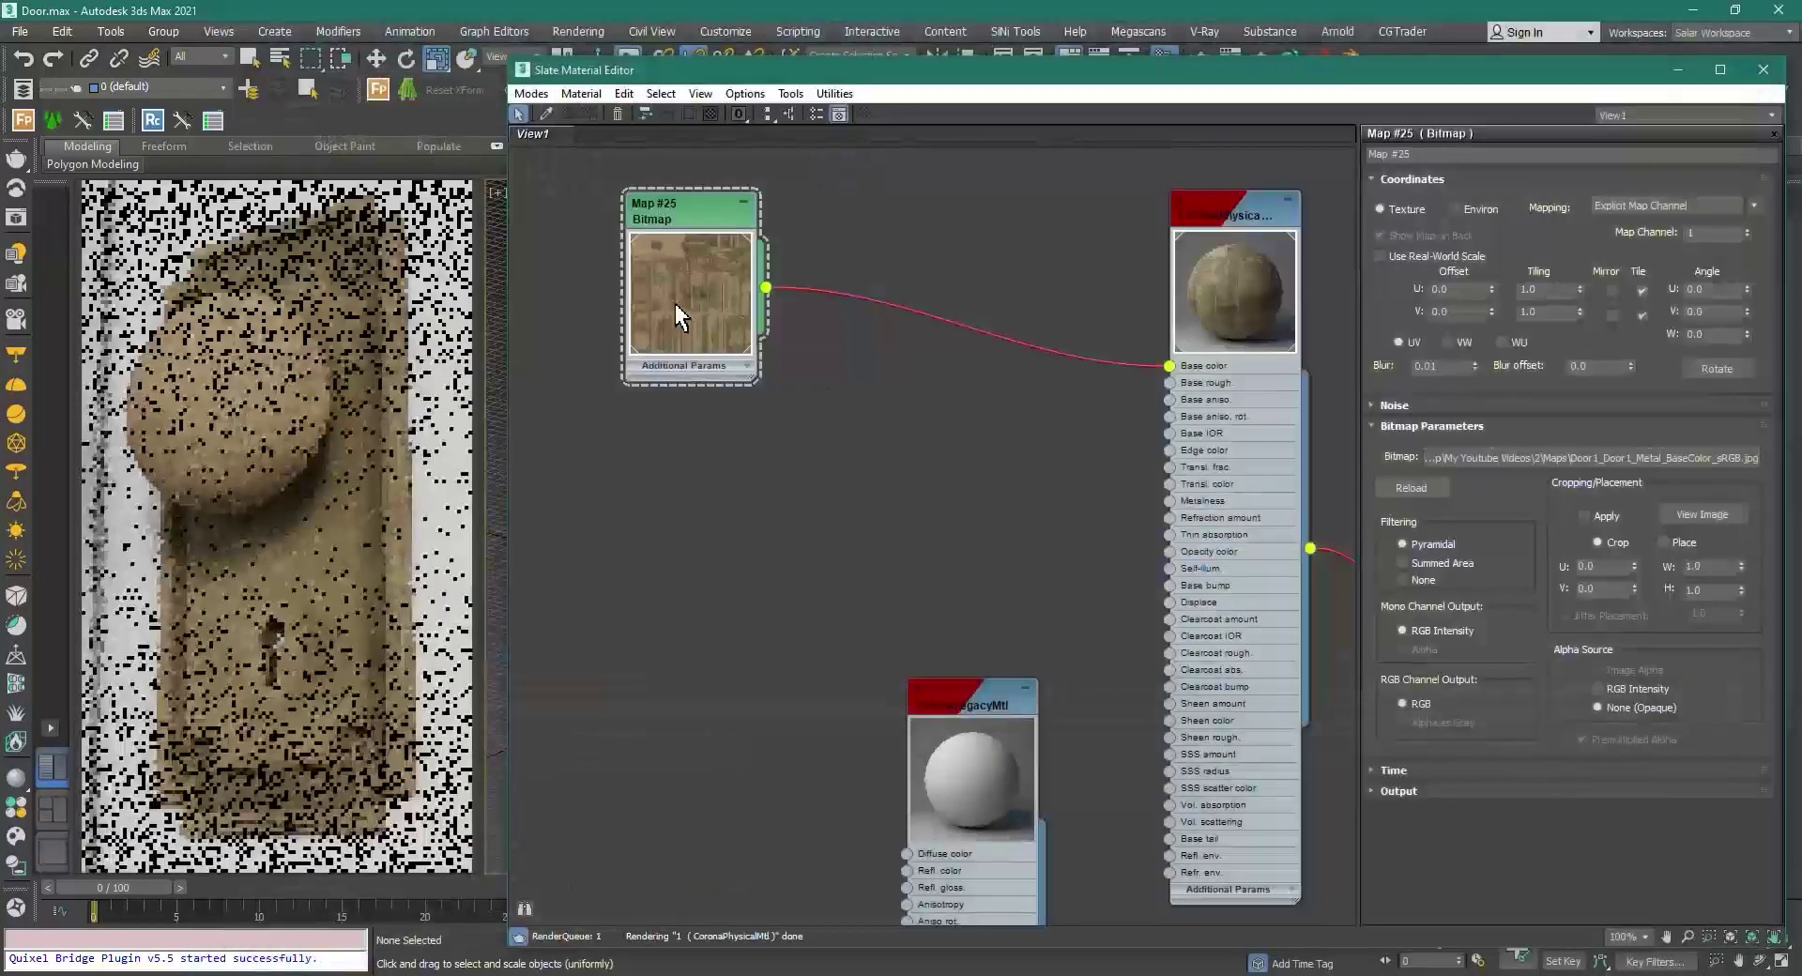
Step: Copy the base color bitmap node, load Door1_Door1_Metal_Metallic_Raw.jpg with gamma override 1.0, and connect it to material 1's Metalness input
left_click_drag(674, 306, 668, 516, "shift")
double_click(668, 521)
left_click(1680, 453)
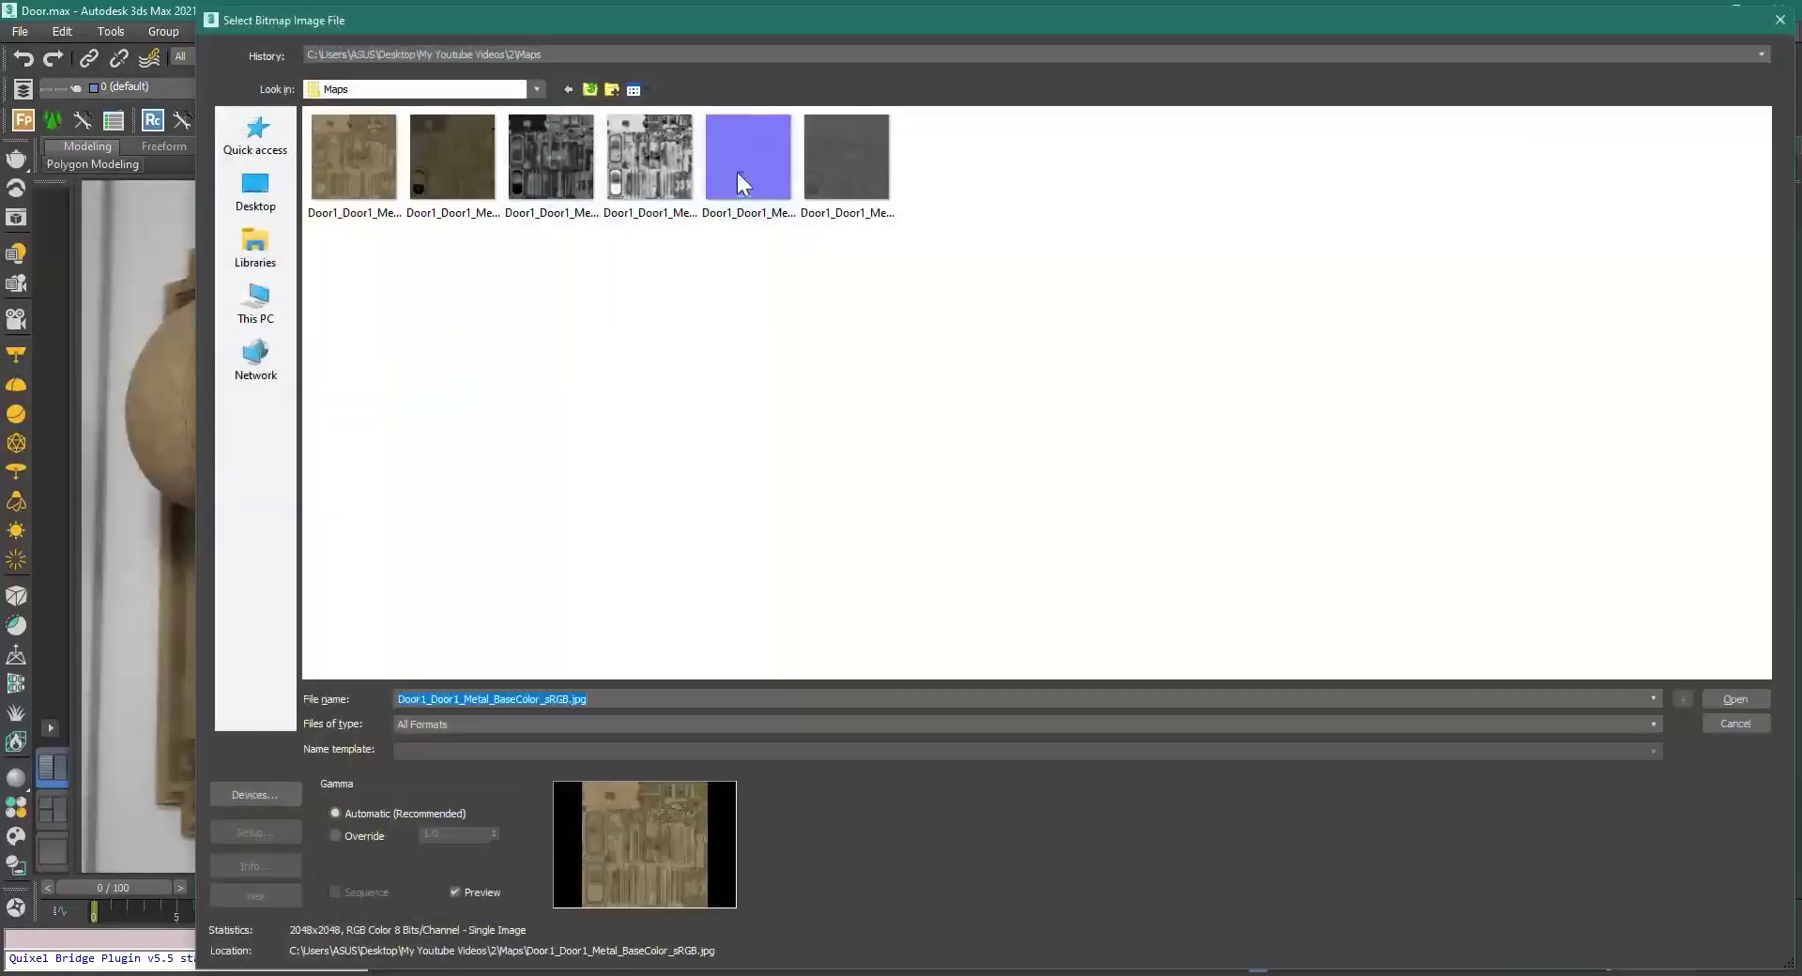
left_click(546, 182)
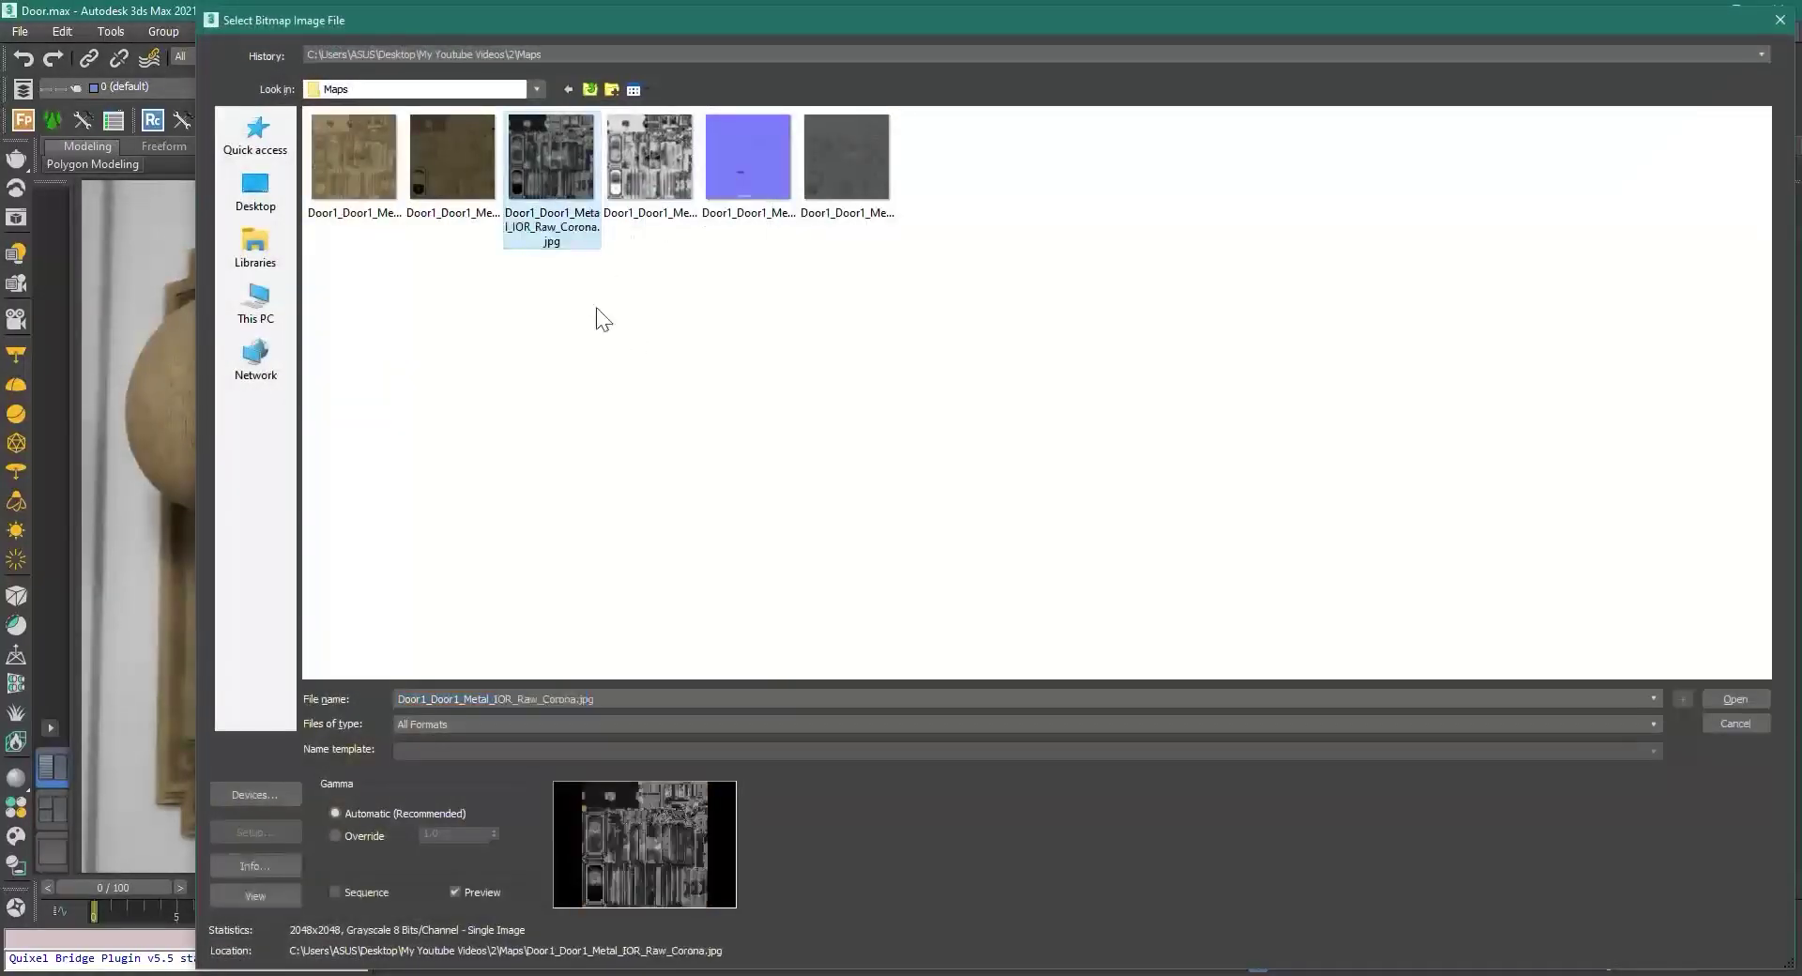
left_click(634, 169)
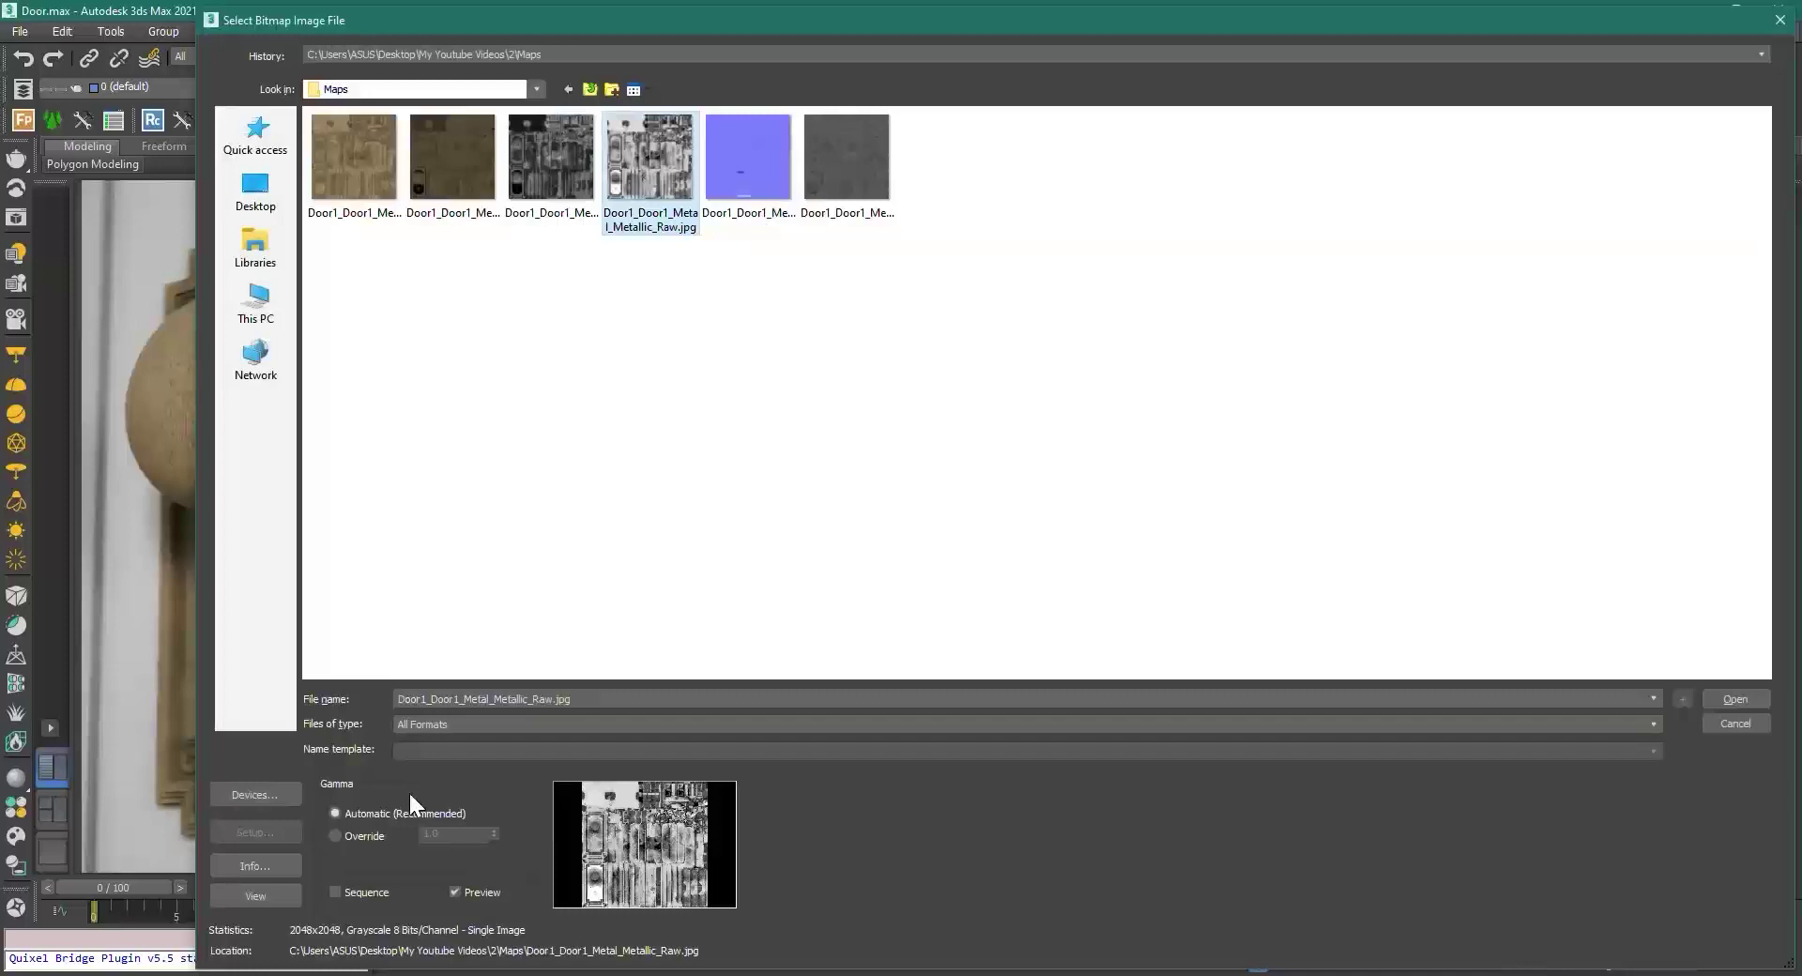
left_click(553, 700)
left_click(546, 694)
left_click(366, 836)
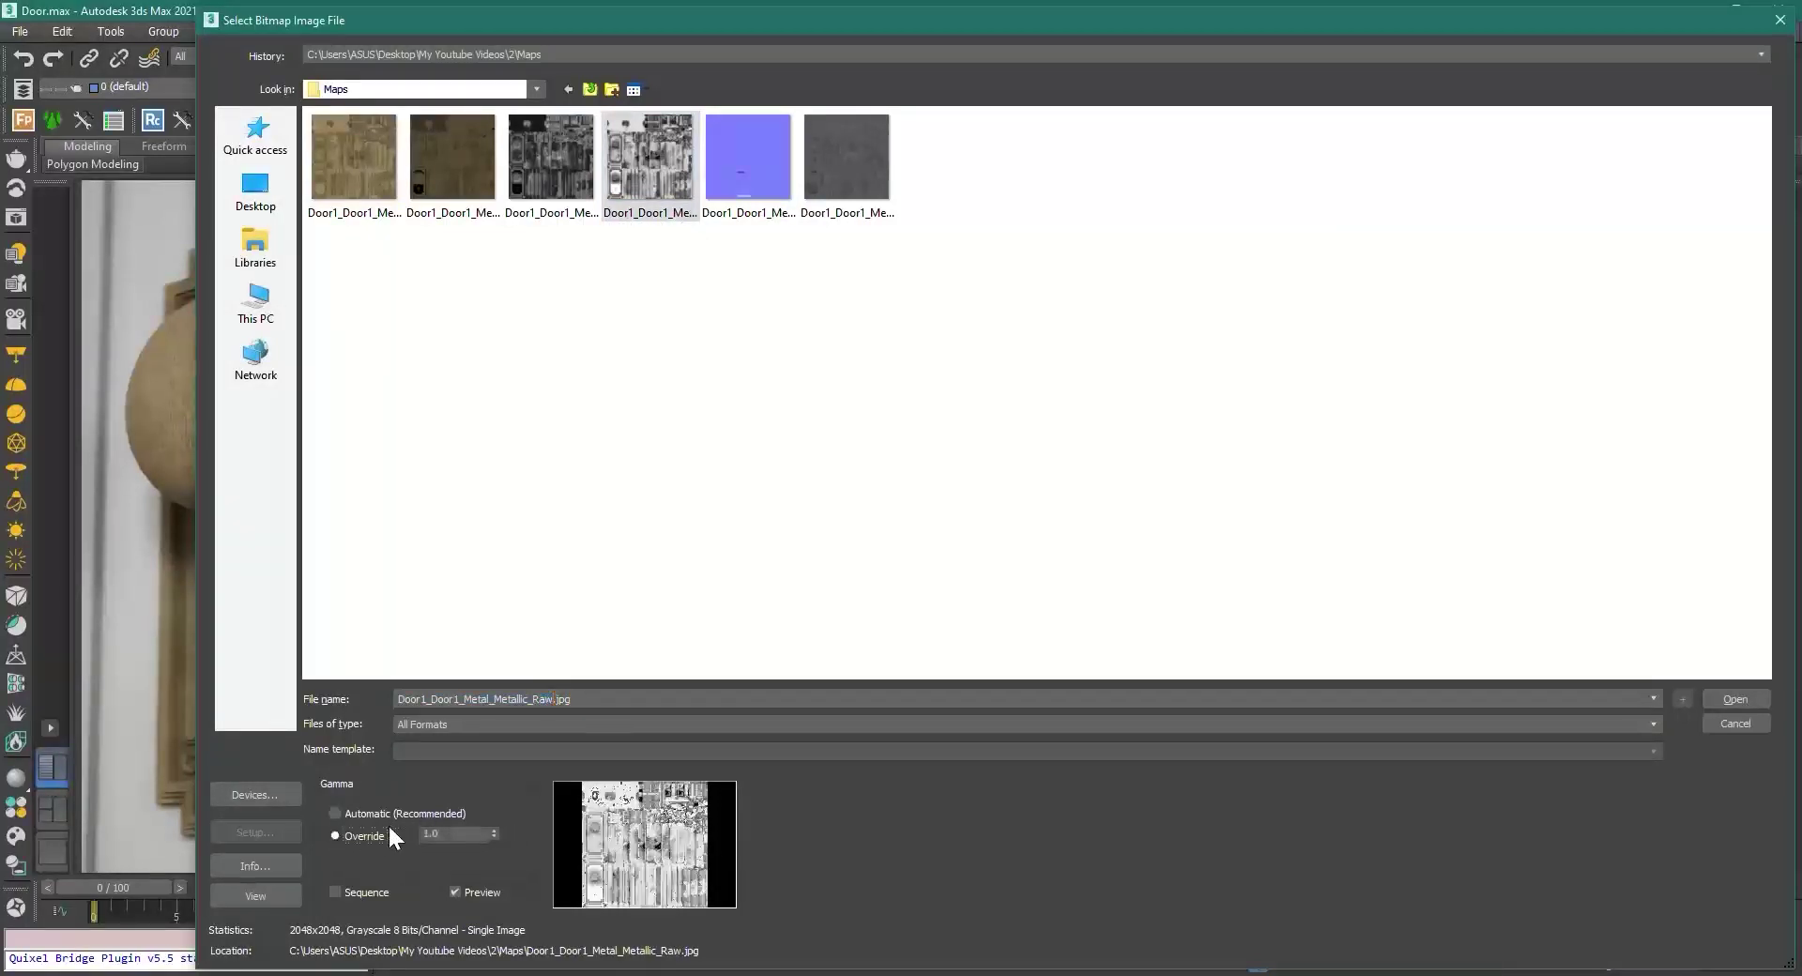
key("Return")
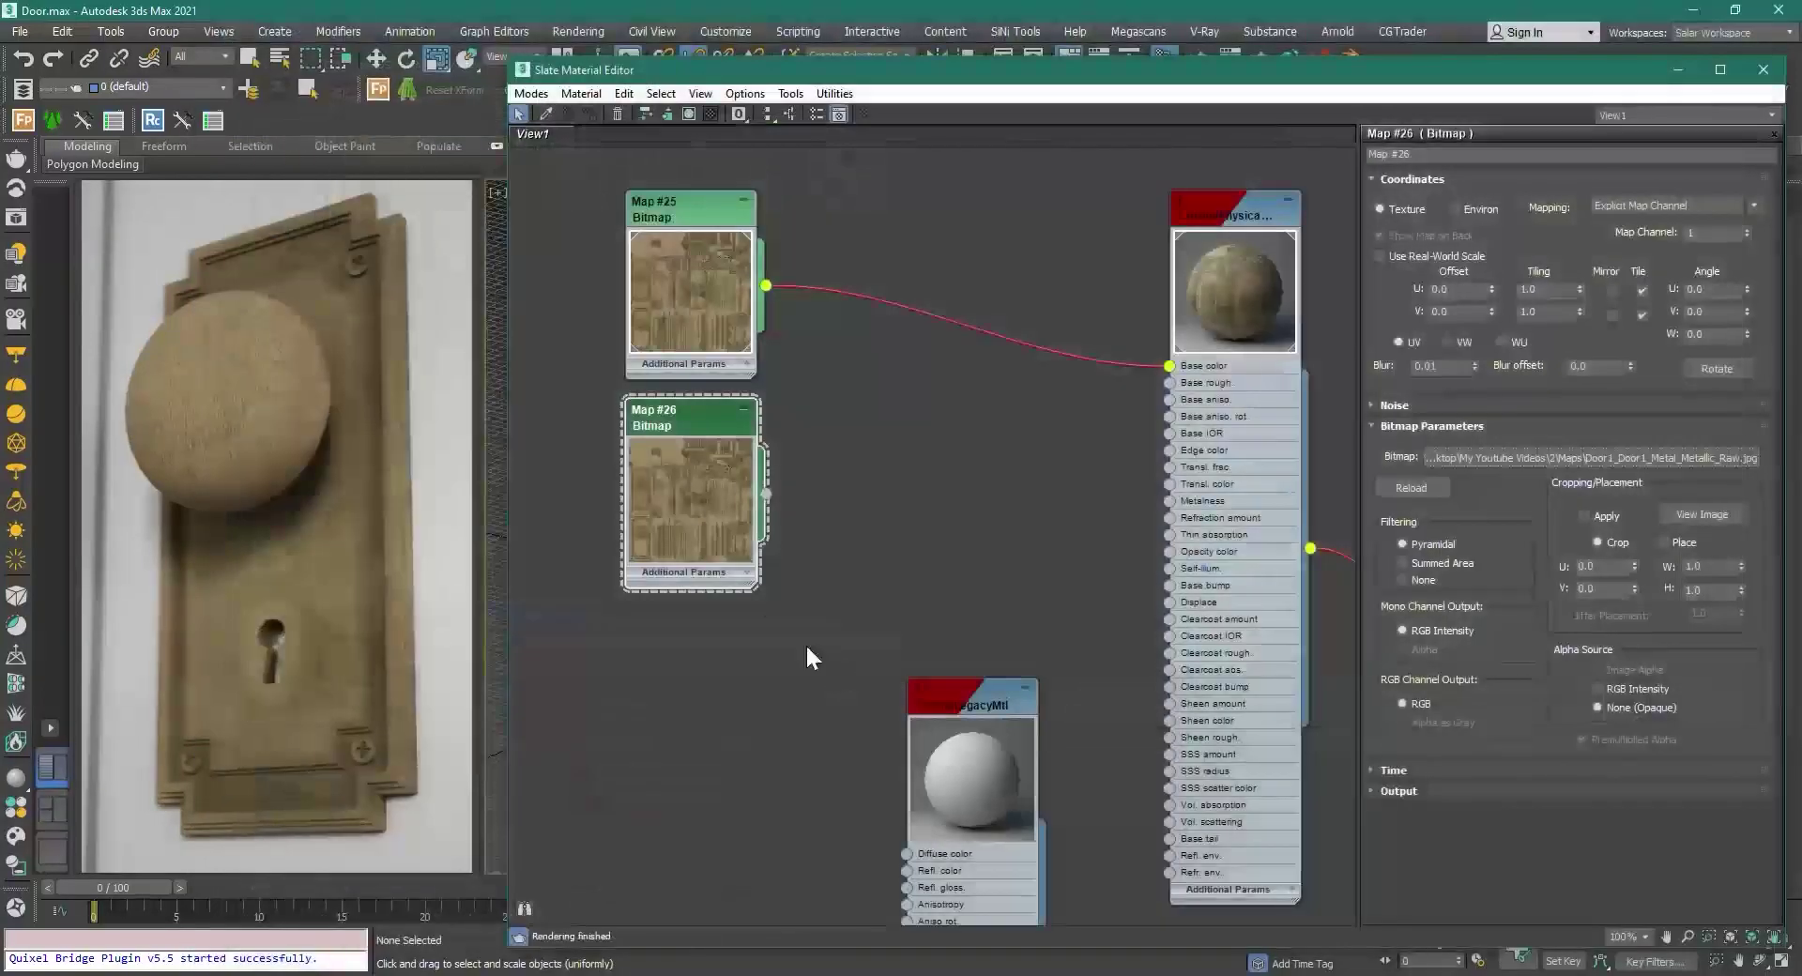
left_click_drag(767, 493, 1169, 500)
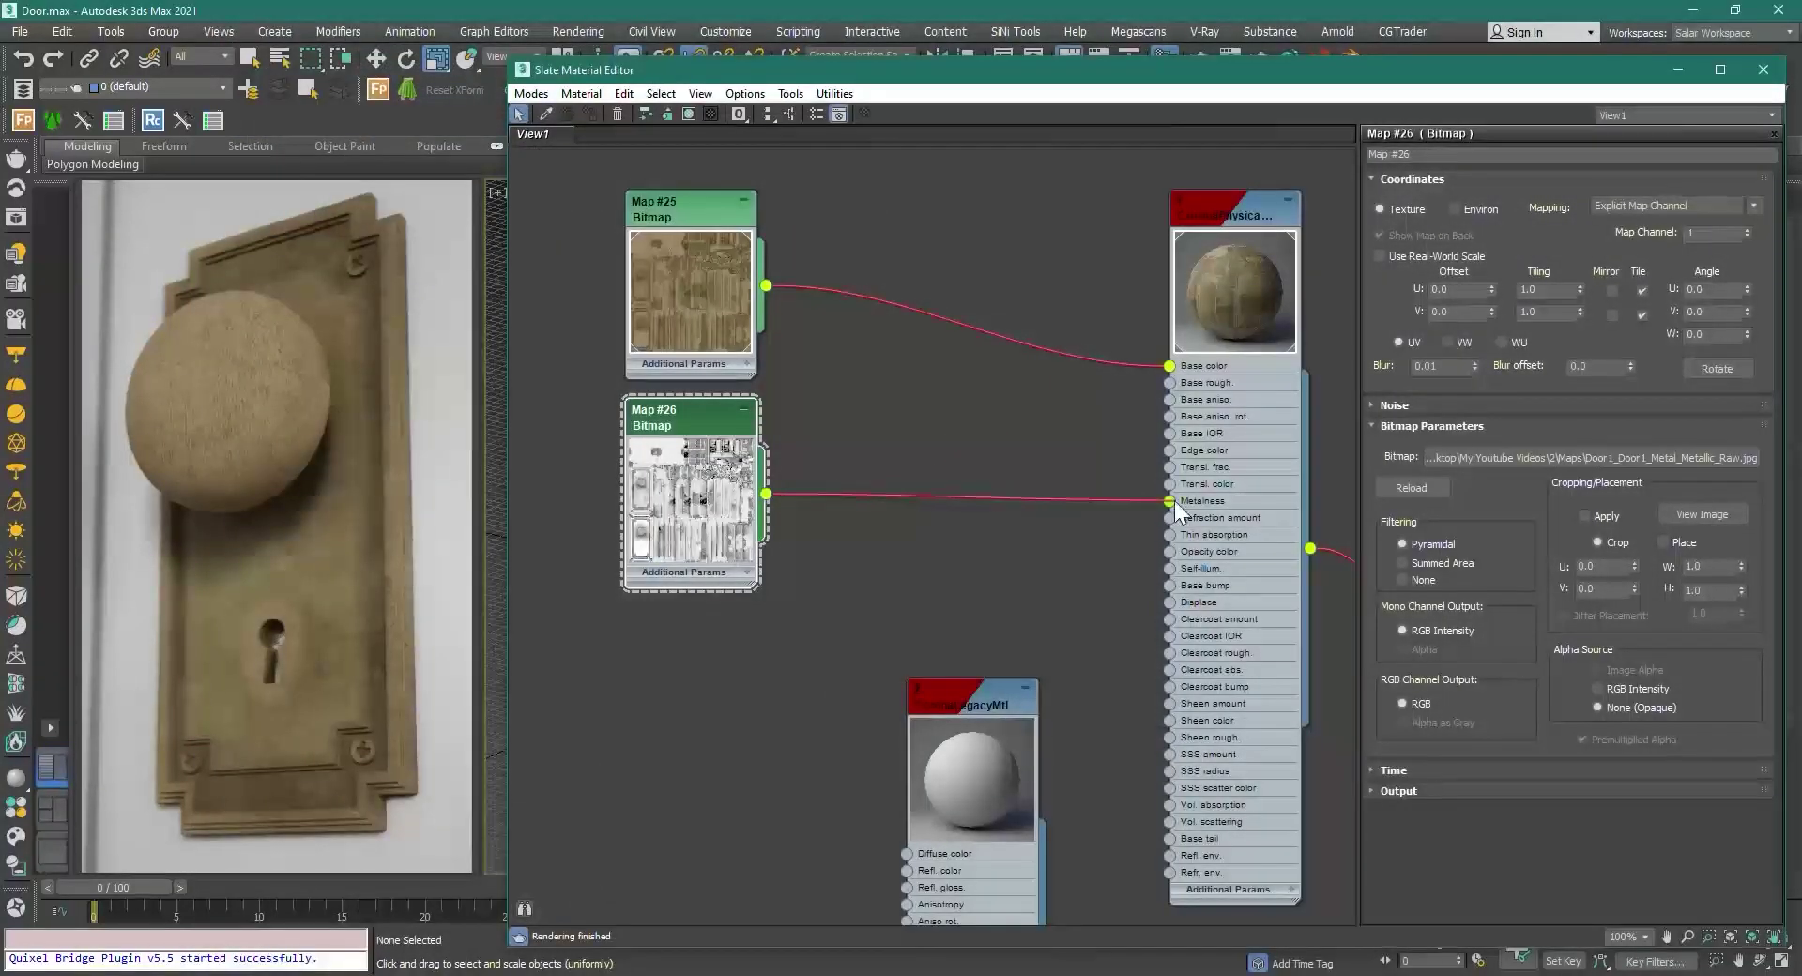
Step: Rename the base color bitmap node as BaseColor
scroll(689, 225, "up", 1)
left_click(683, 220)
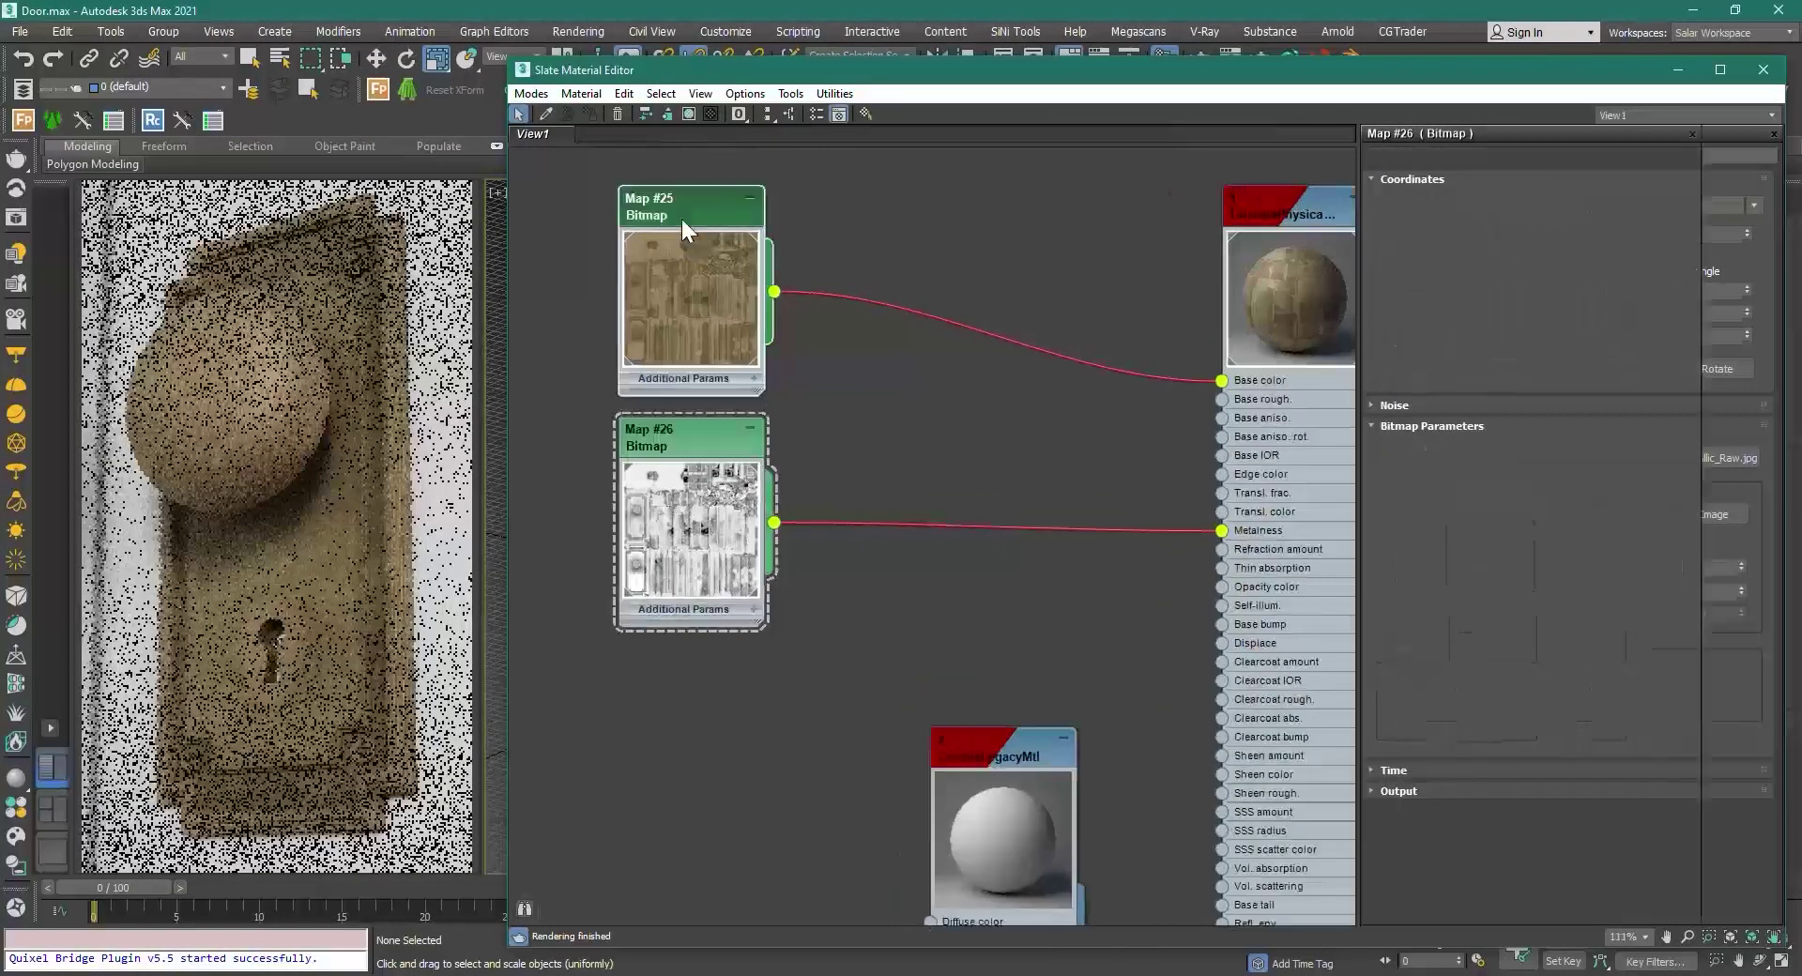
left_click(1419, 154)
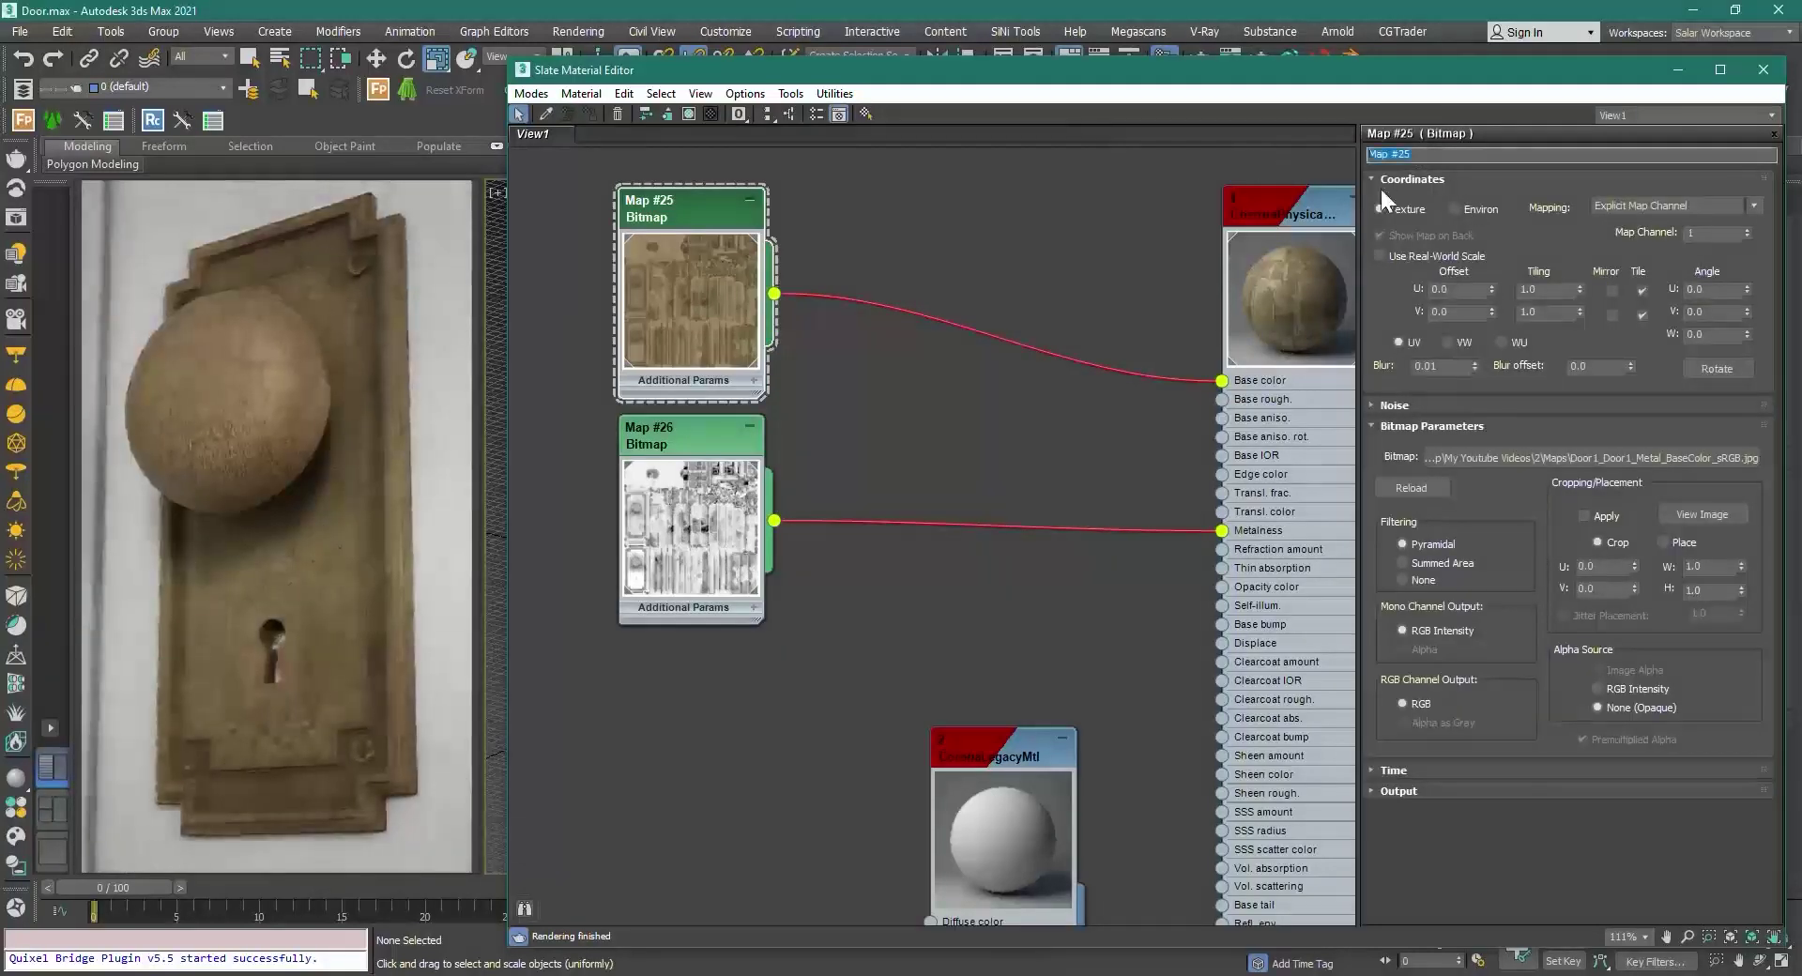
type("B")
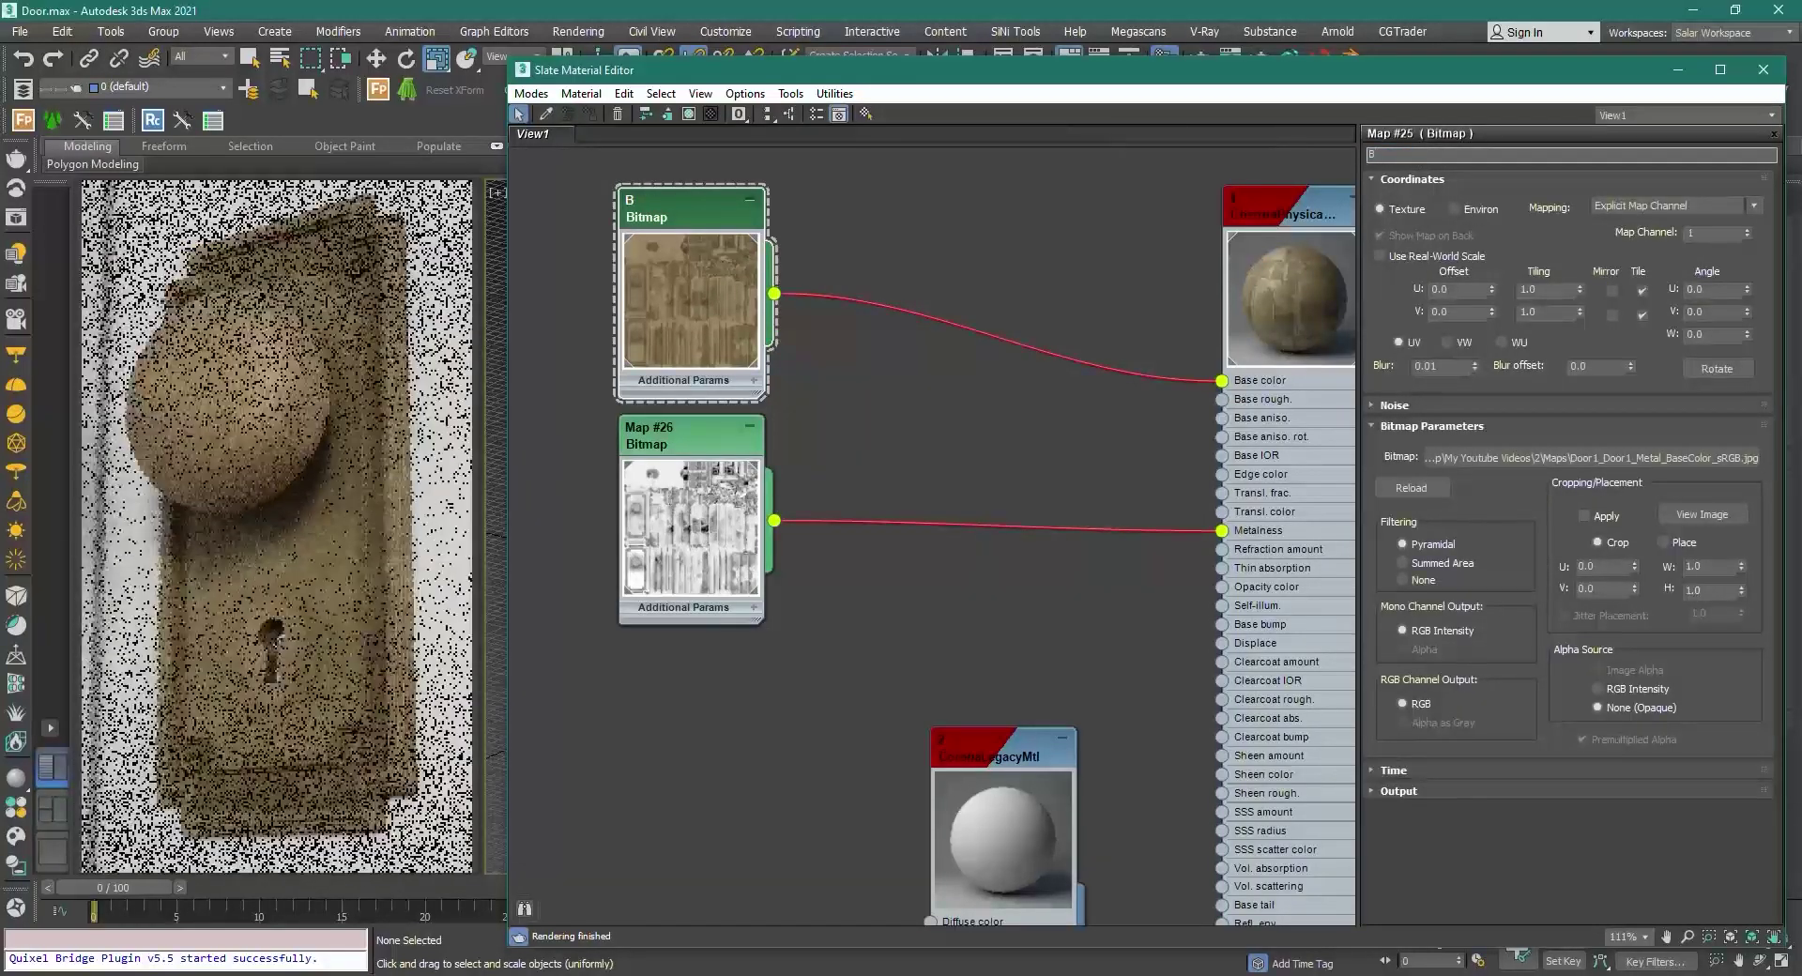
type("aseColor")
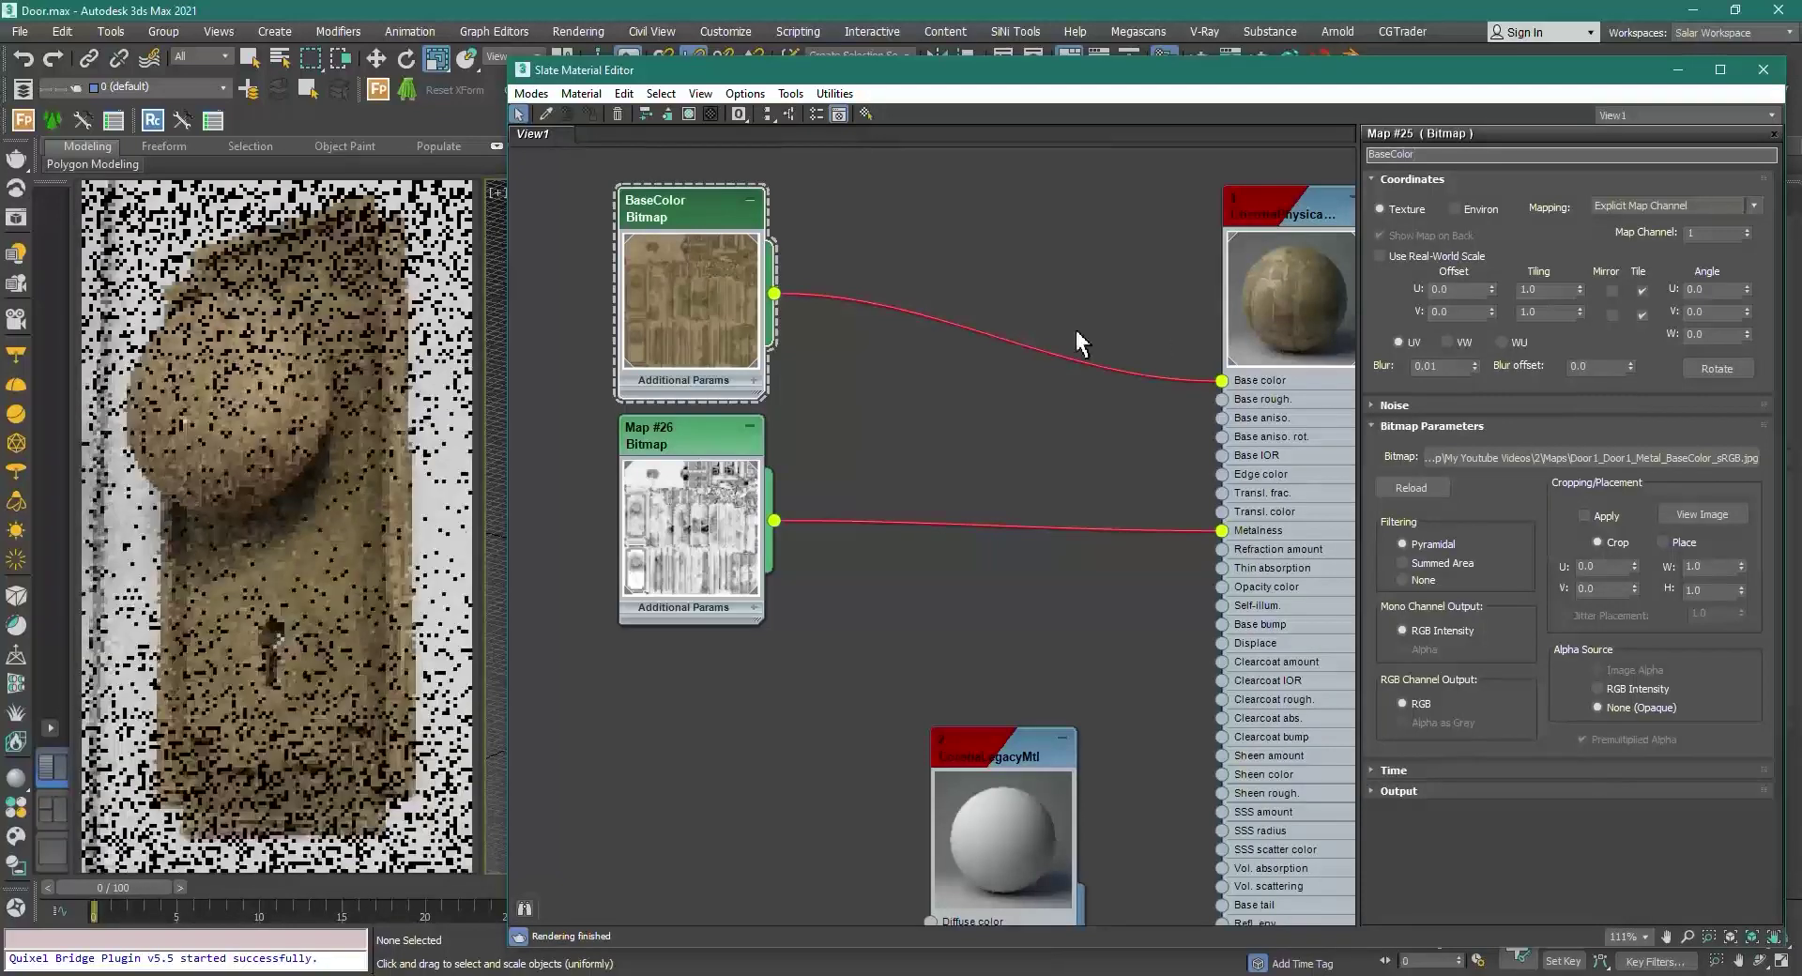
left_click(1083, 413)
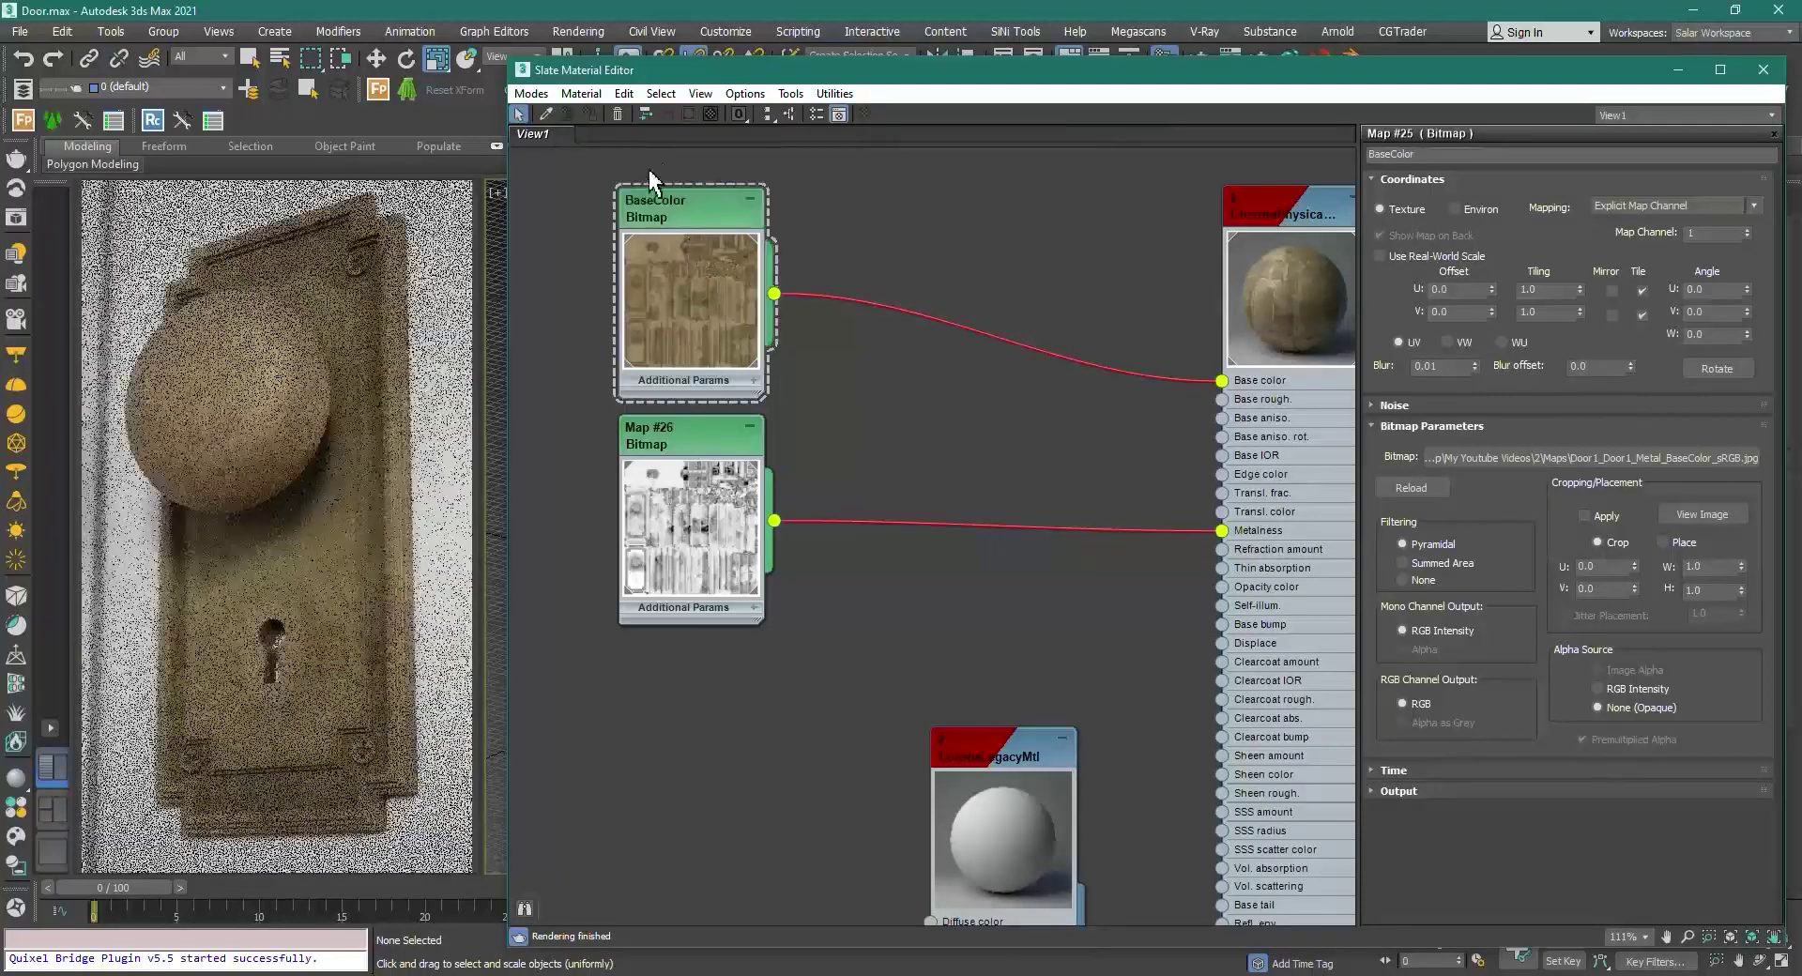
Step: Rename the metallic bitmap node as Metalness
scroll(672, 199, "up", 2)
scroll(694, 218, "down", 3)
scroll(1190, 402, "up", 3)
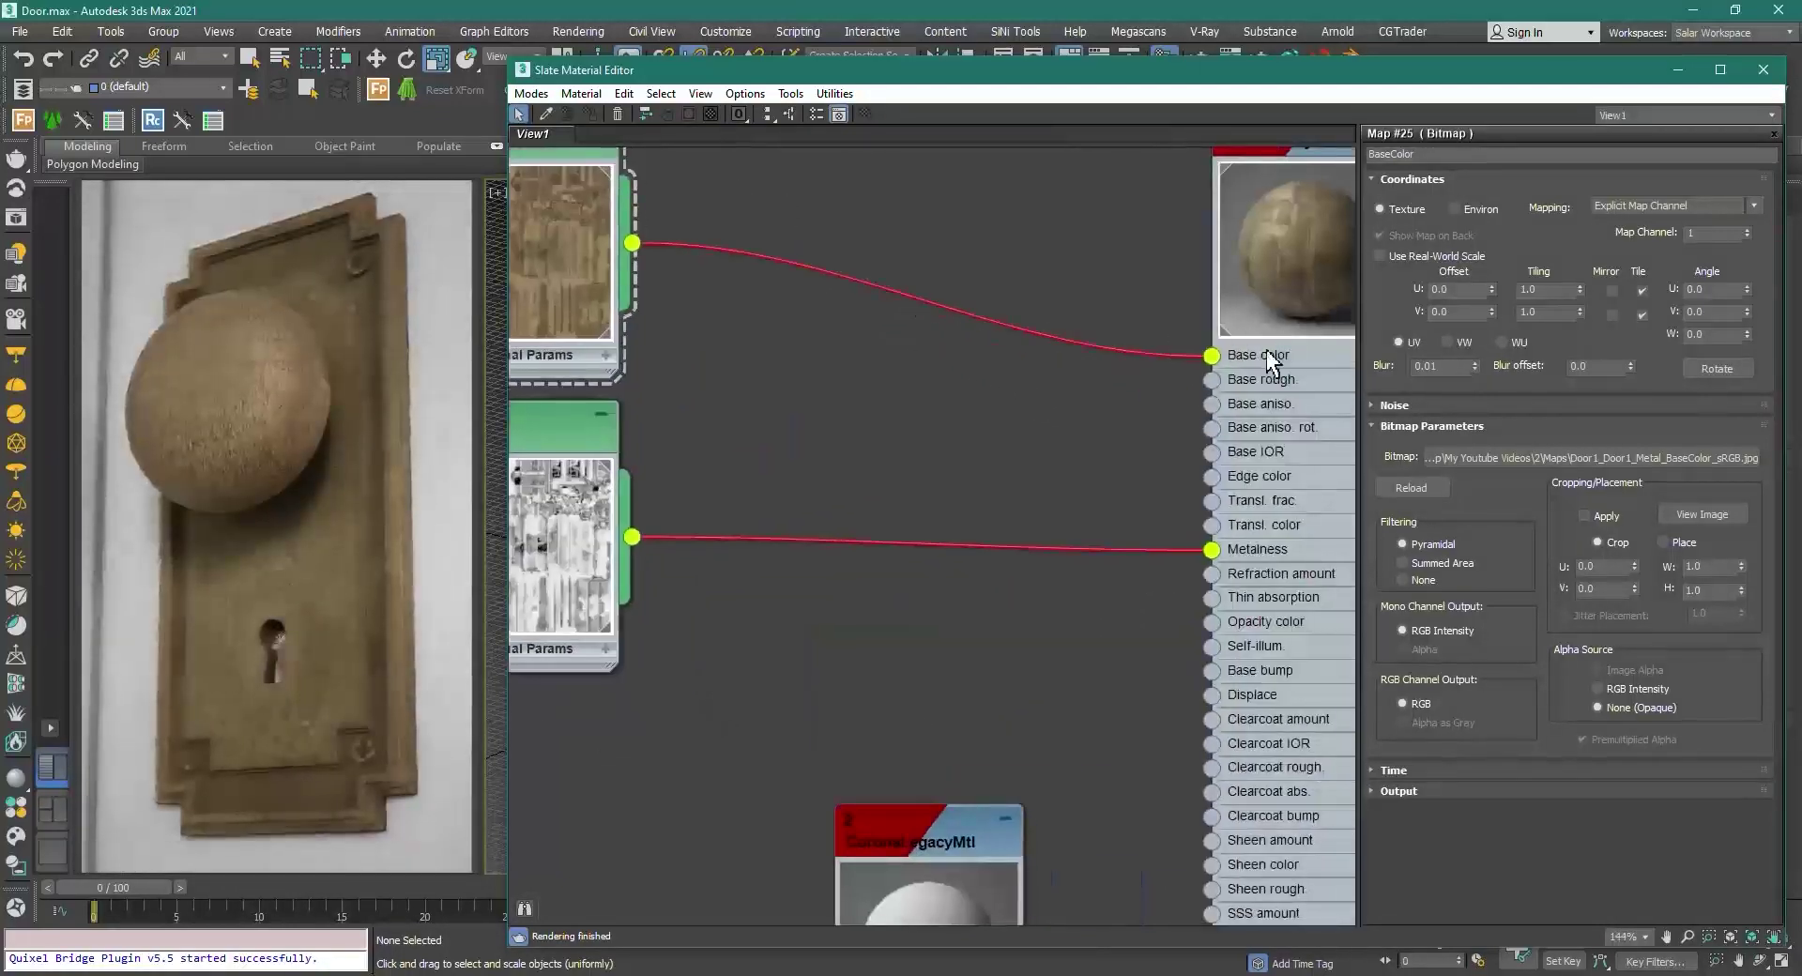
scroll(1264, 349, "down", 3)
scroll(829, 449, "up", 3)
double_click(766, 363)
left_click_drag(1454, 154, 1285, 144)
type("Metalness")
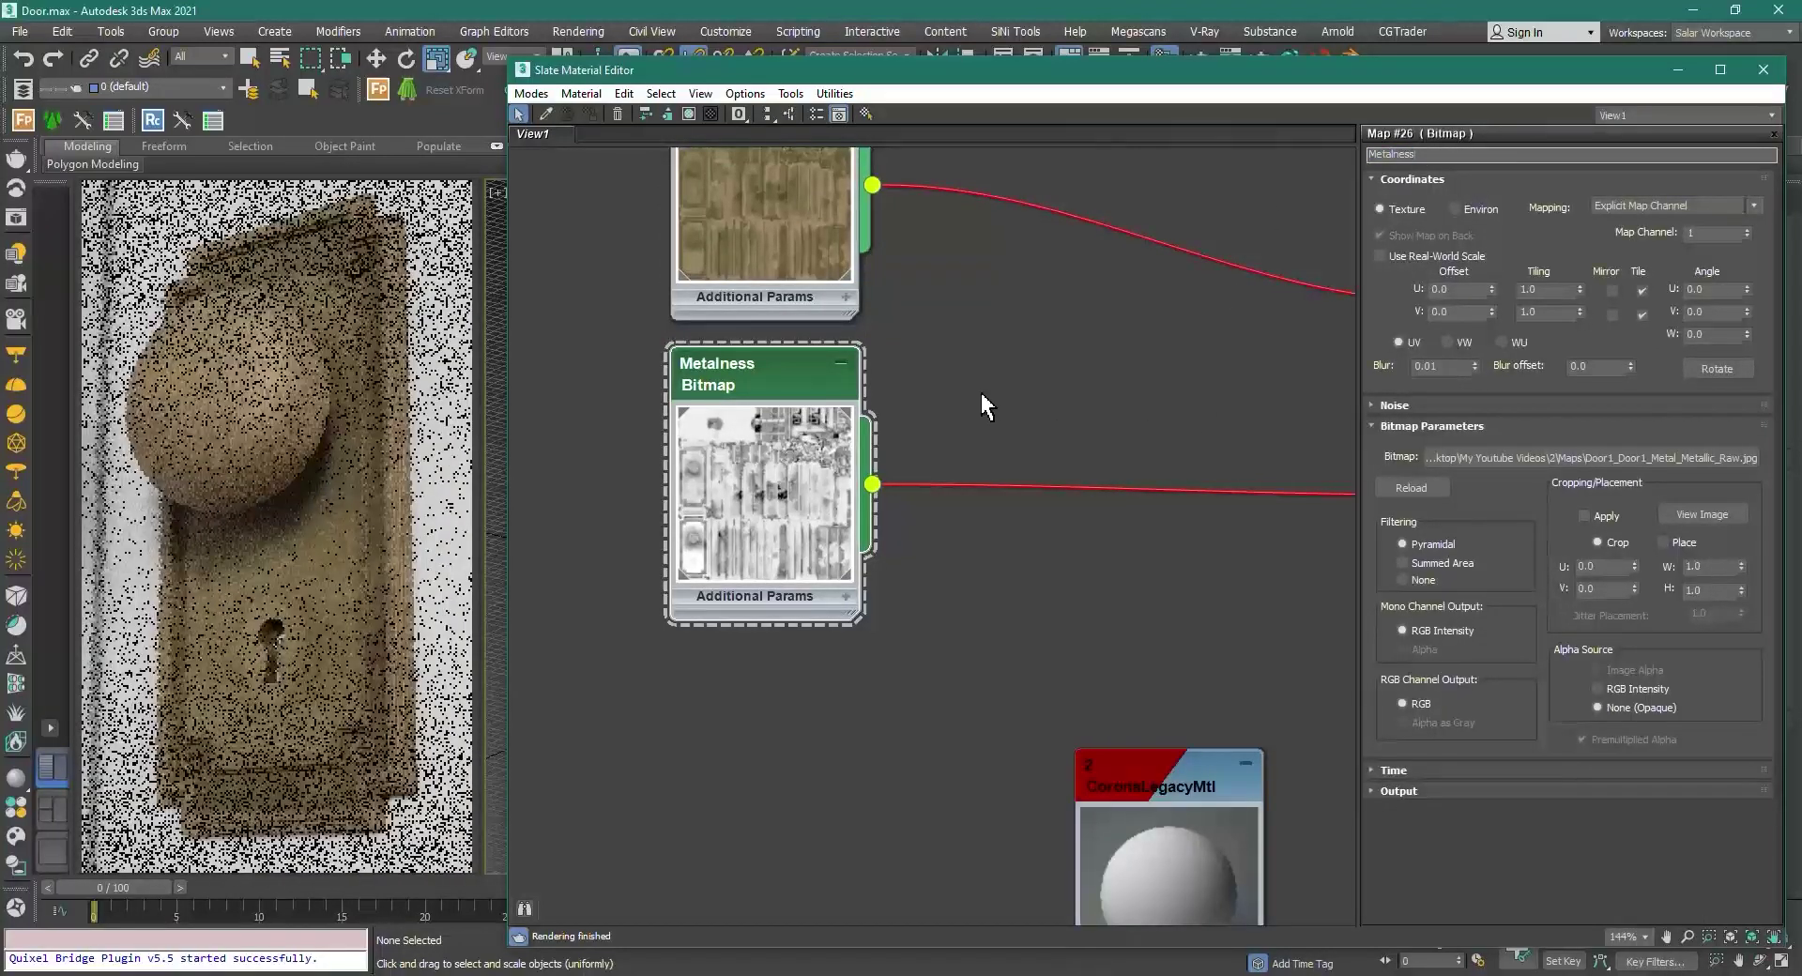
key("Return")
scroll(735, 431, "up", 1)
scroll(739, 397, "down", 1)
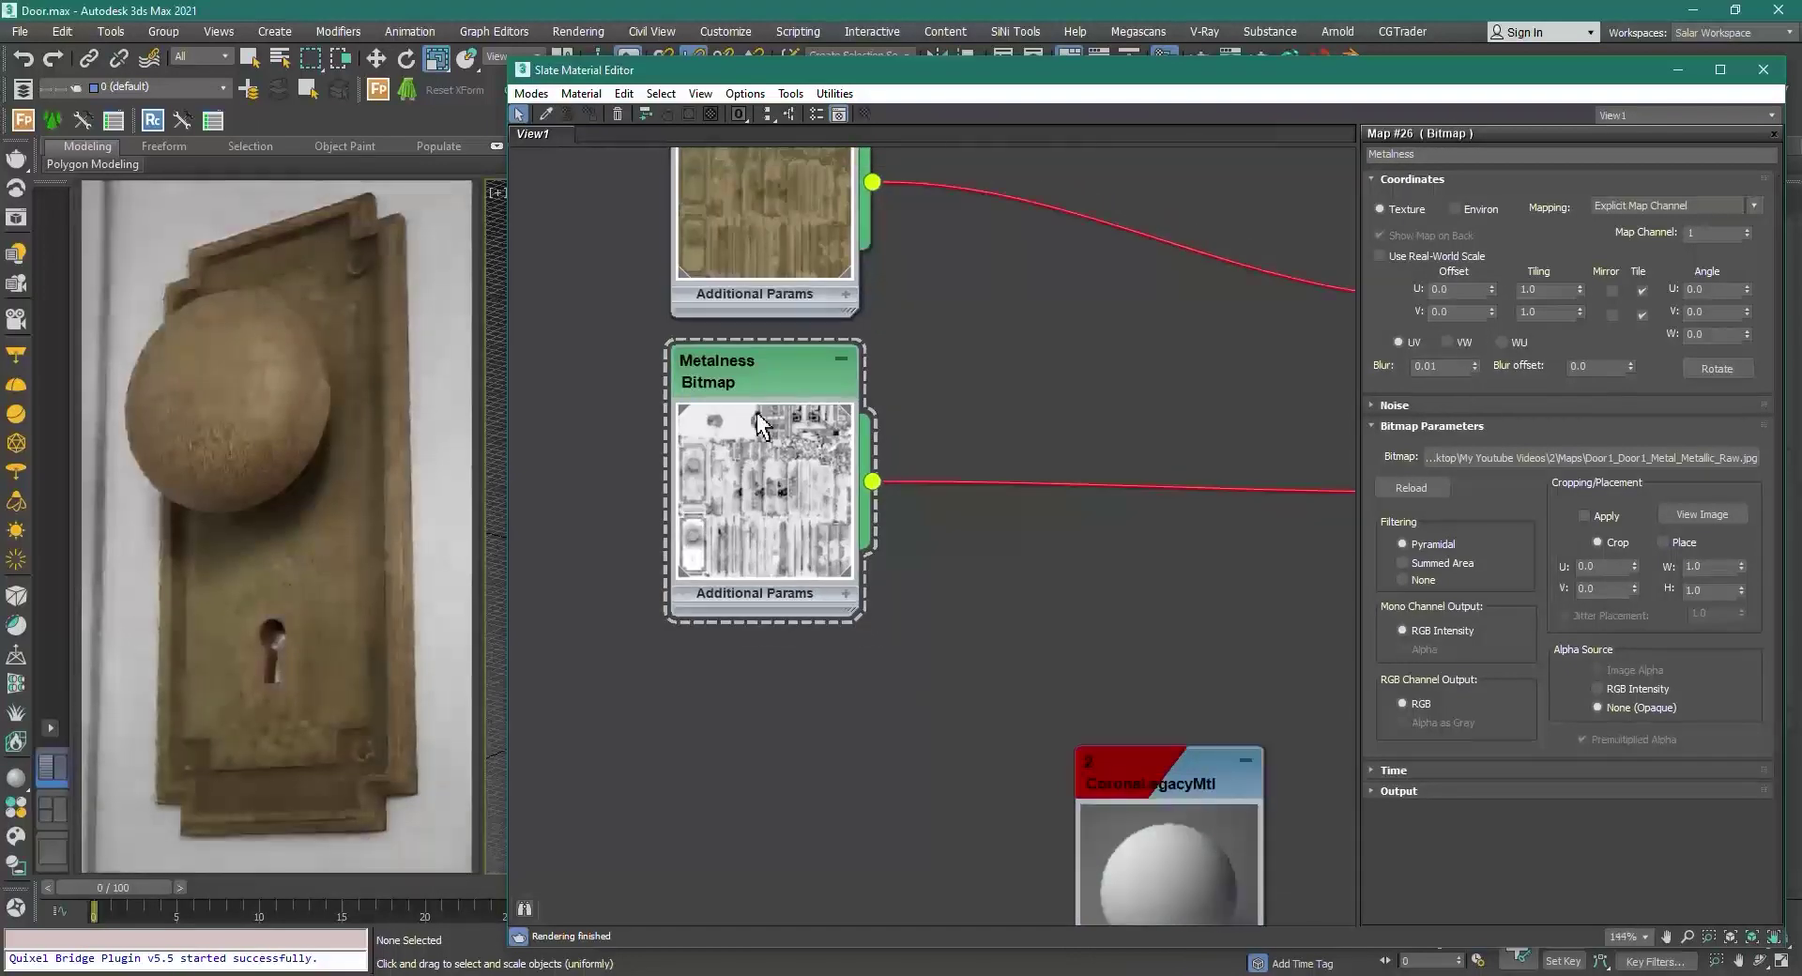
Step: Move the BaseColor and Metalness bitmap nodes together farther away from the physical material node
middle_click_drag(885, 462, 531, 331)
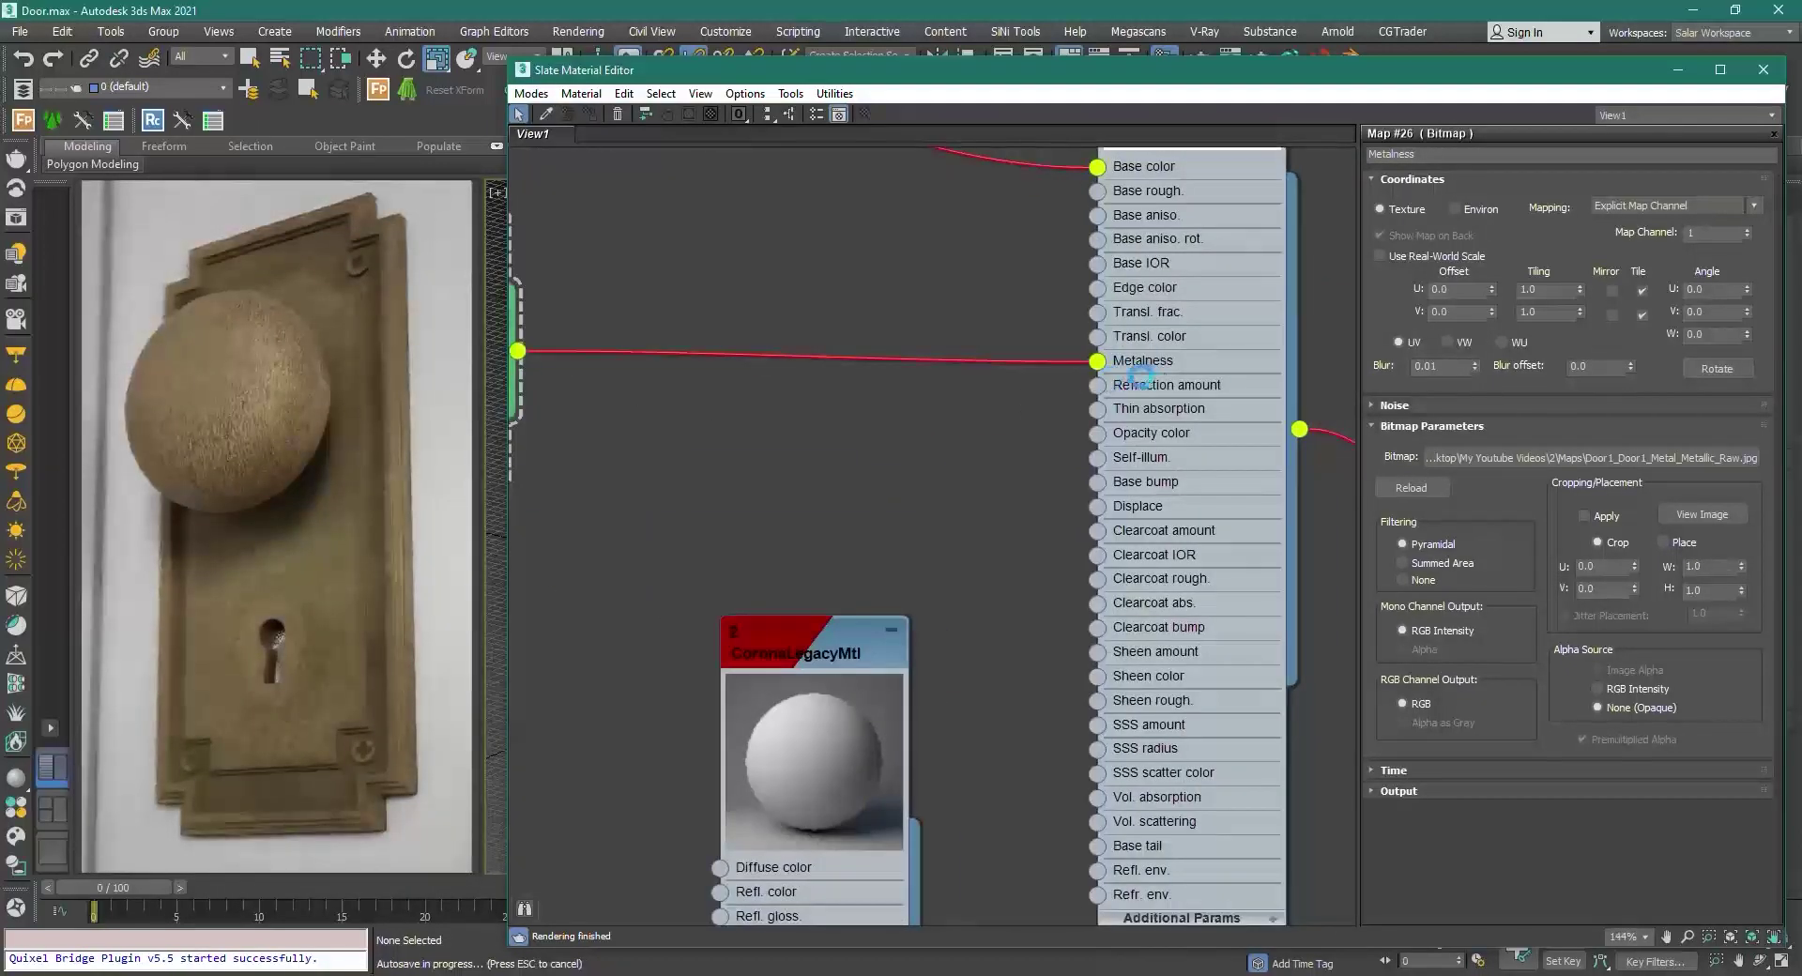
scroll(924, 434, "down", 6)
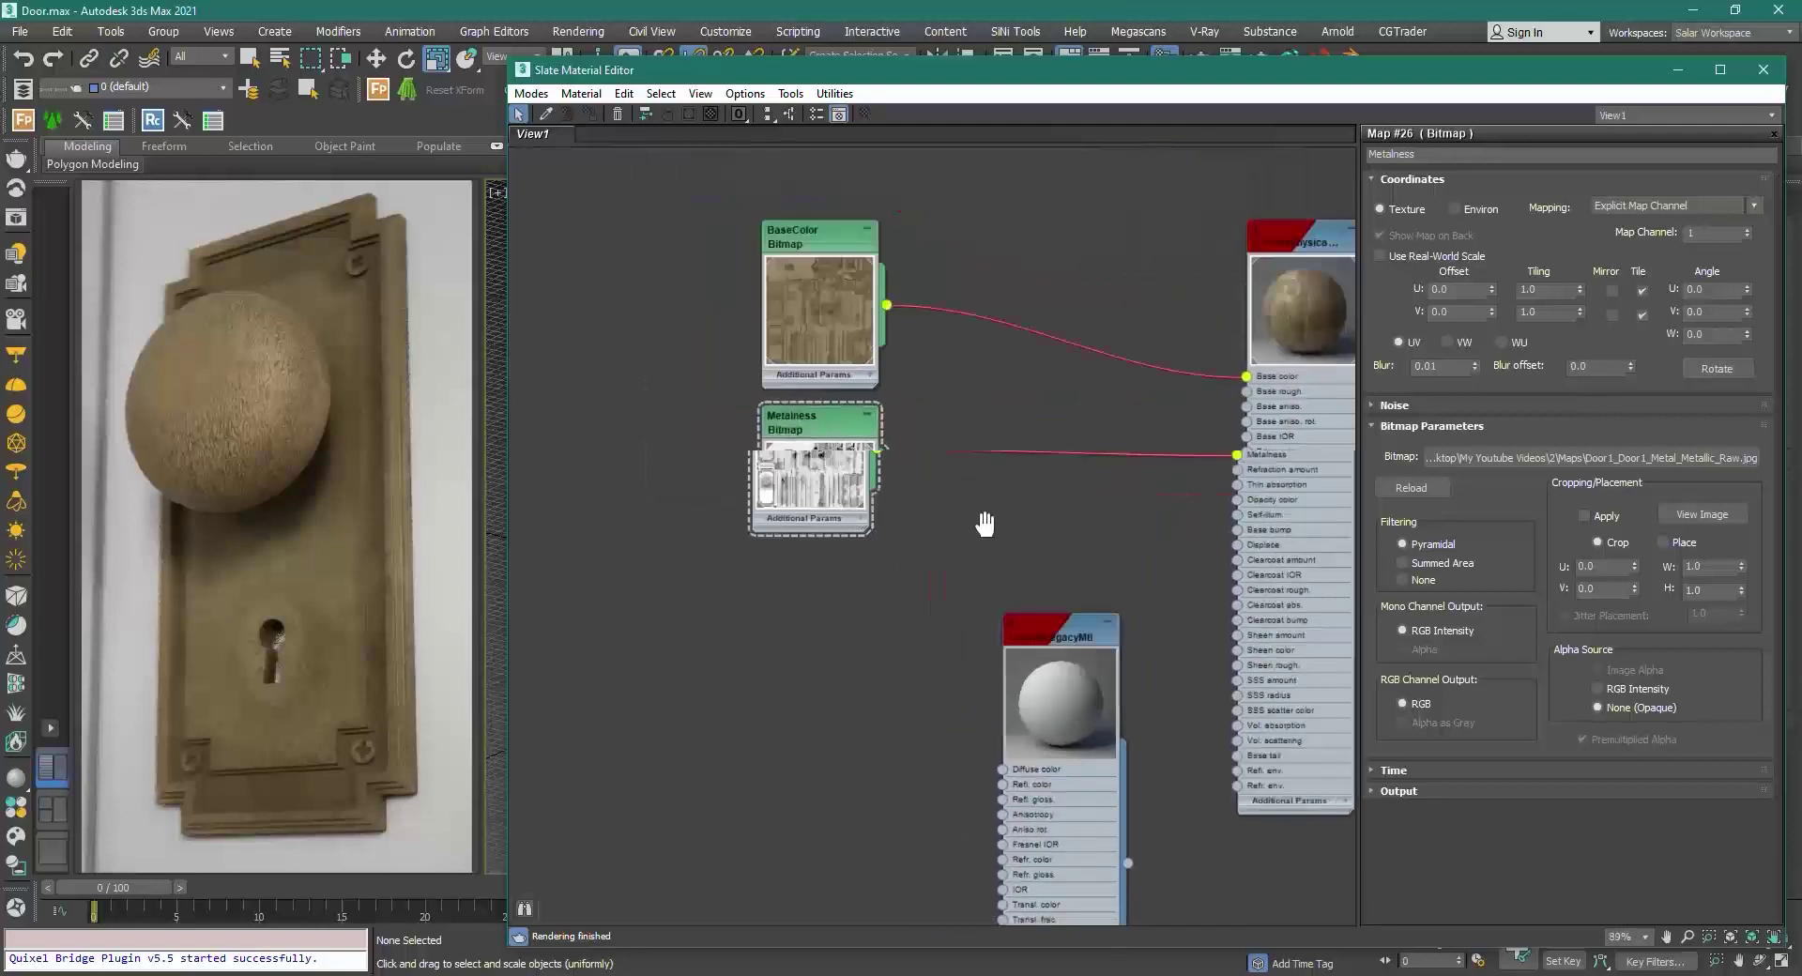
left_click_drag(816, 316, 814, 304)
left_click_drag(801, 283, 635, 201)
left_click(843, 477)
Step: Copy the Metalness bitmap node below itself and load Door1_Door1_Metal_Normal_Raw.jpg into the copy with gamma override 1.0
mouse_move(625, 394)
left_mouse_down("shift")
mouse_move(610, 596)
mouse_move(630, 587)
left_mouse_up("shift")
double_click(648, 597)
left_click_drag(672, 525, 668, 517)
left_click(1731, 458)
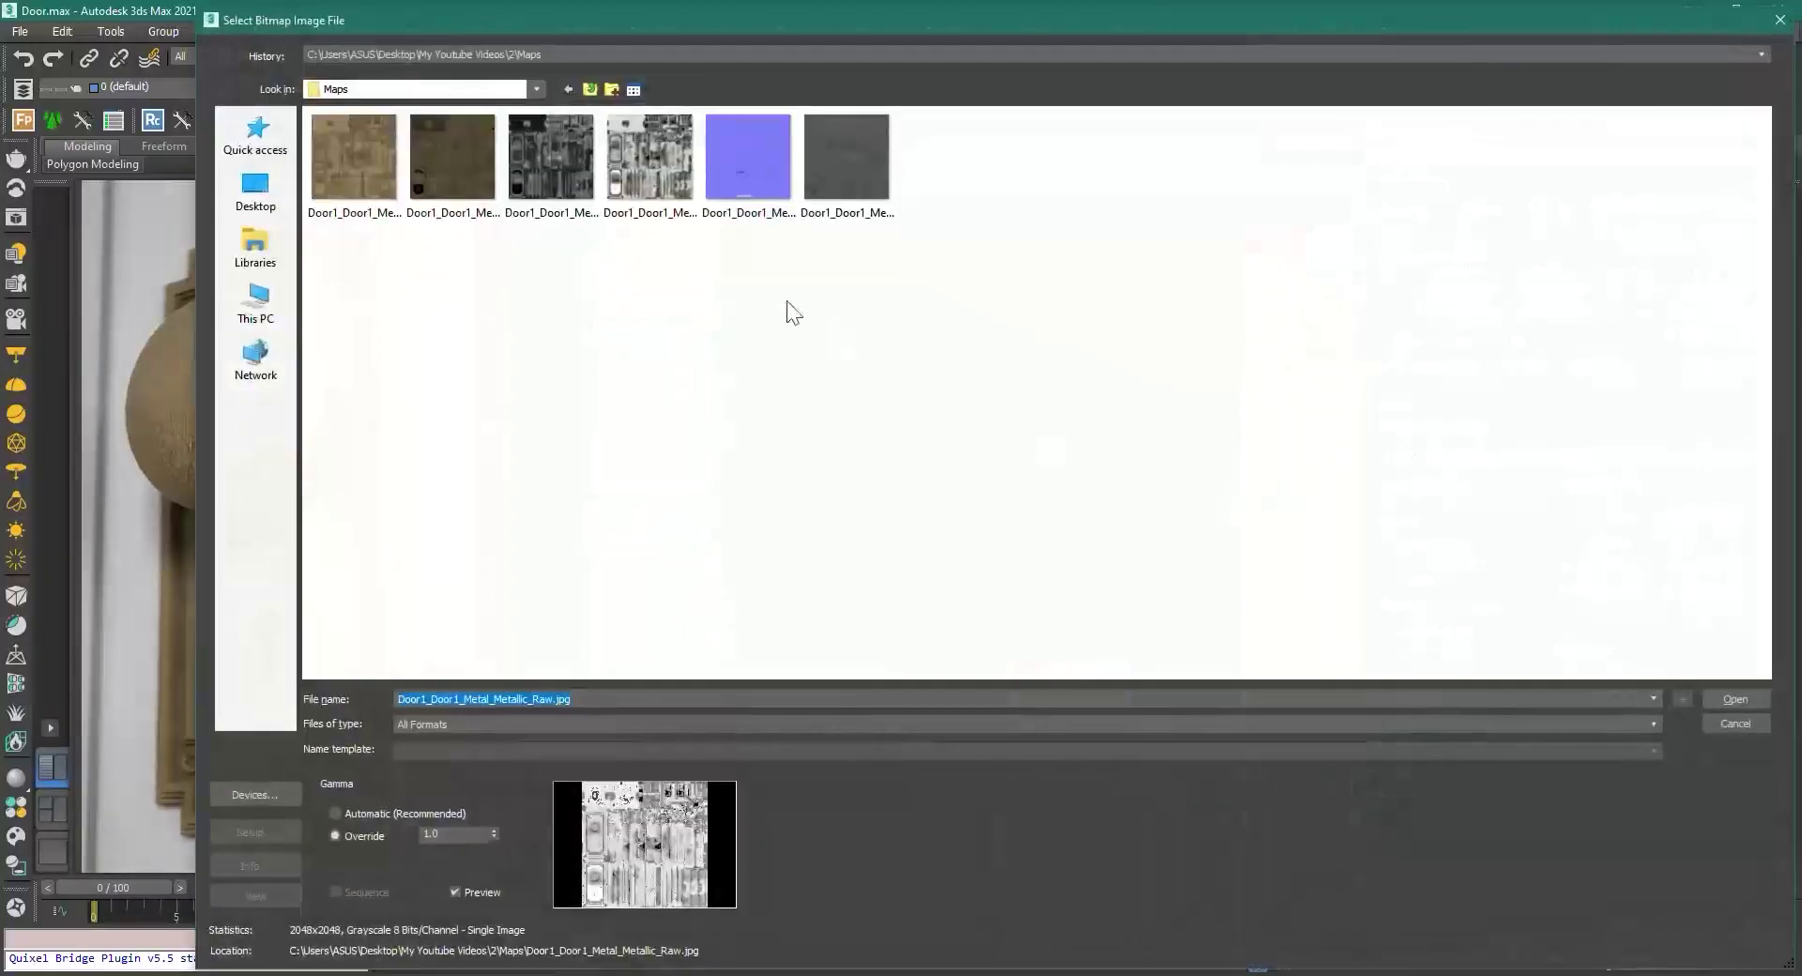
left_click(755, 196)
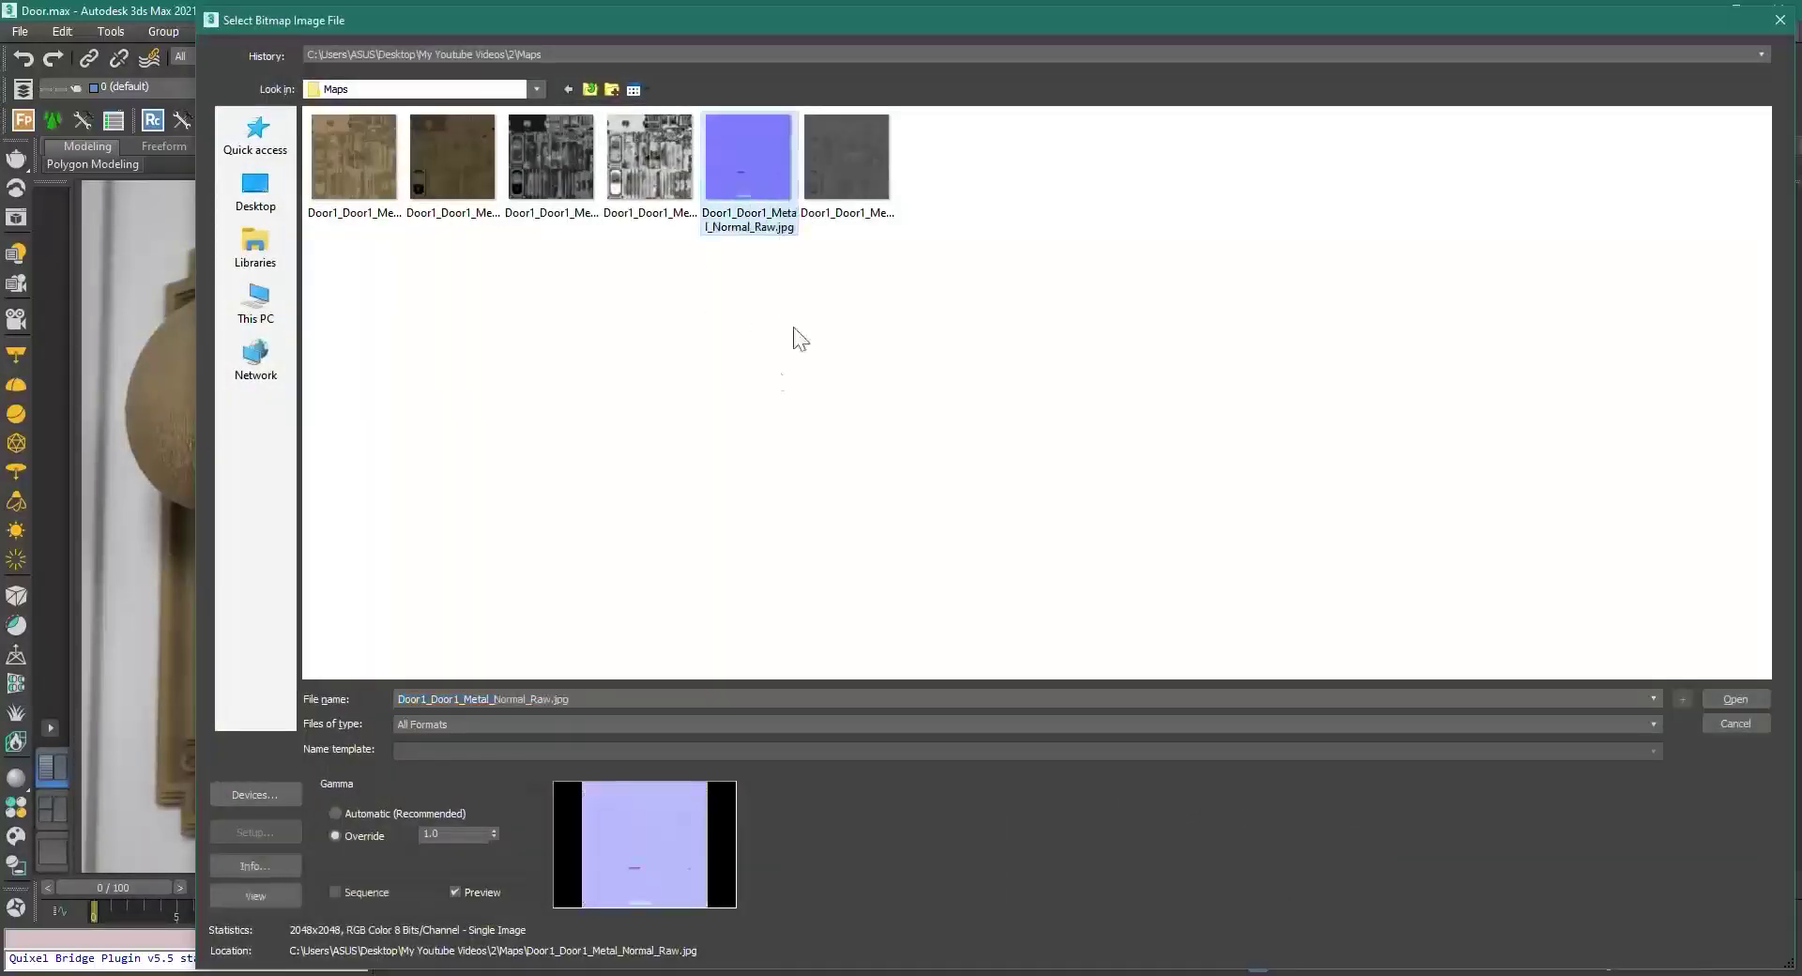
double_click(535, 702)
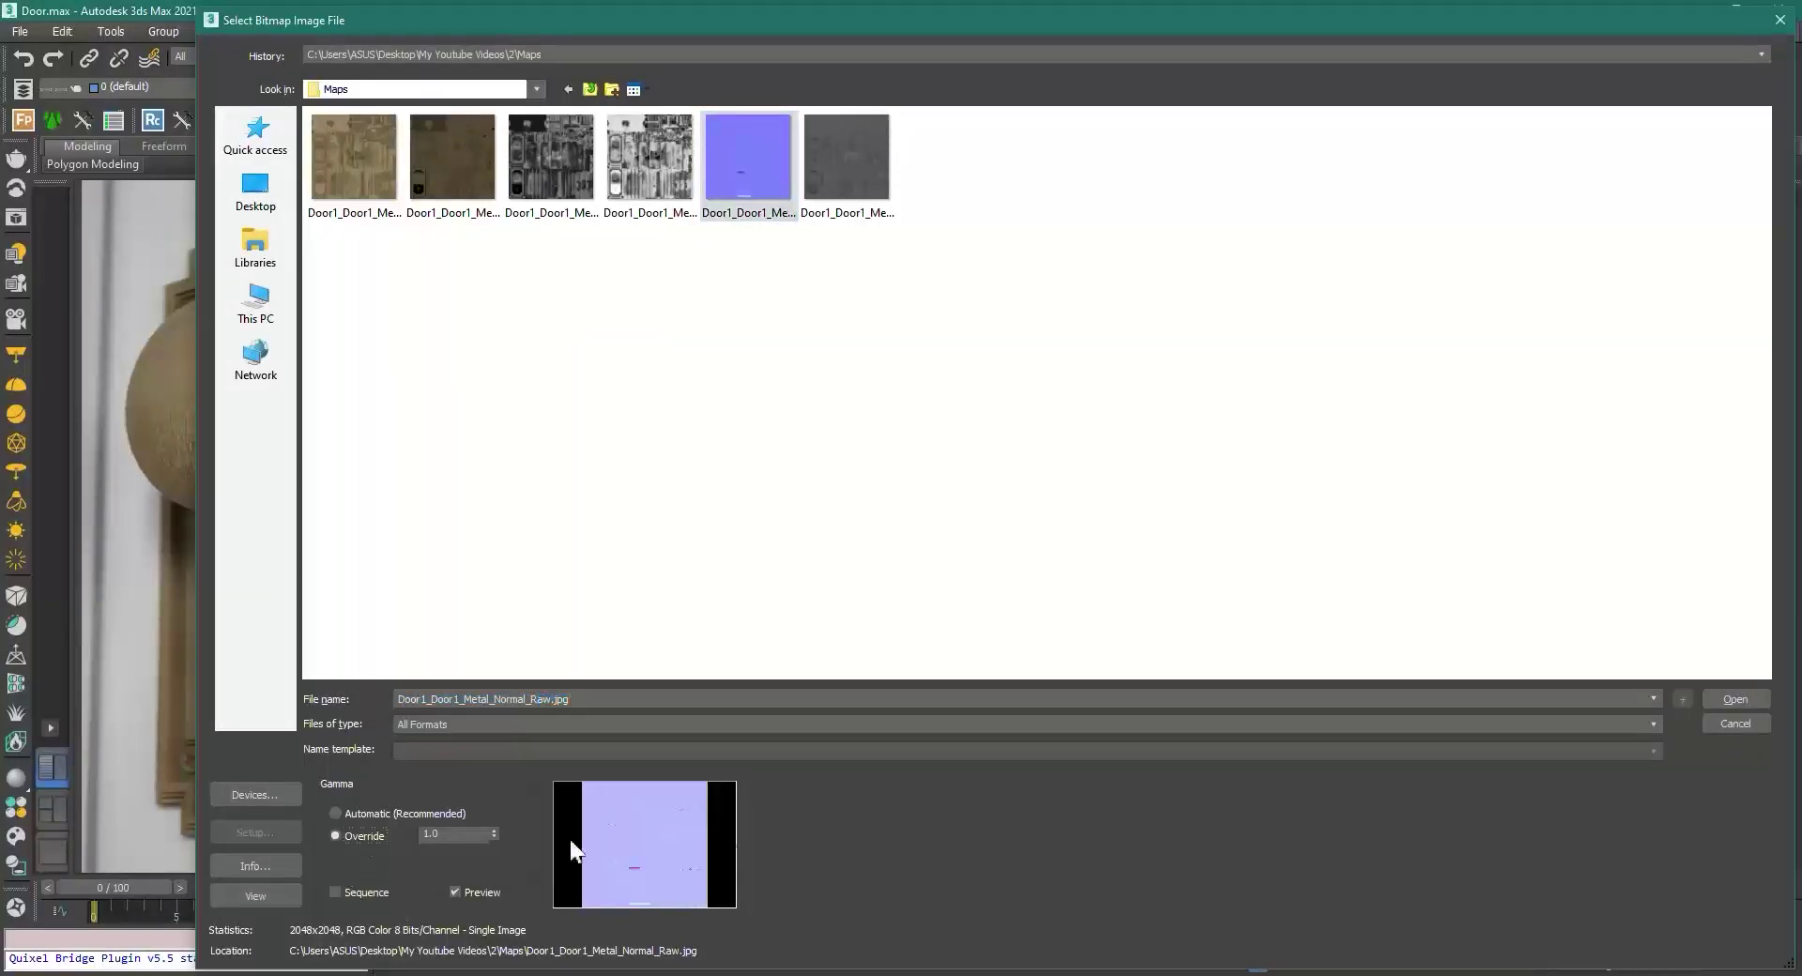
left_click(1734, 701)
Step: Create a CoronaNormal map from the normal bitmap's output, connected to its Normal input, and review the map's parameters
middle_click_drag(760, 616, 885, 528)
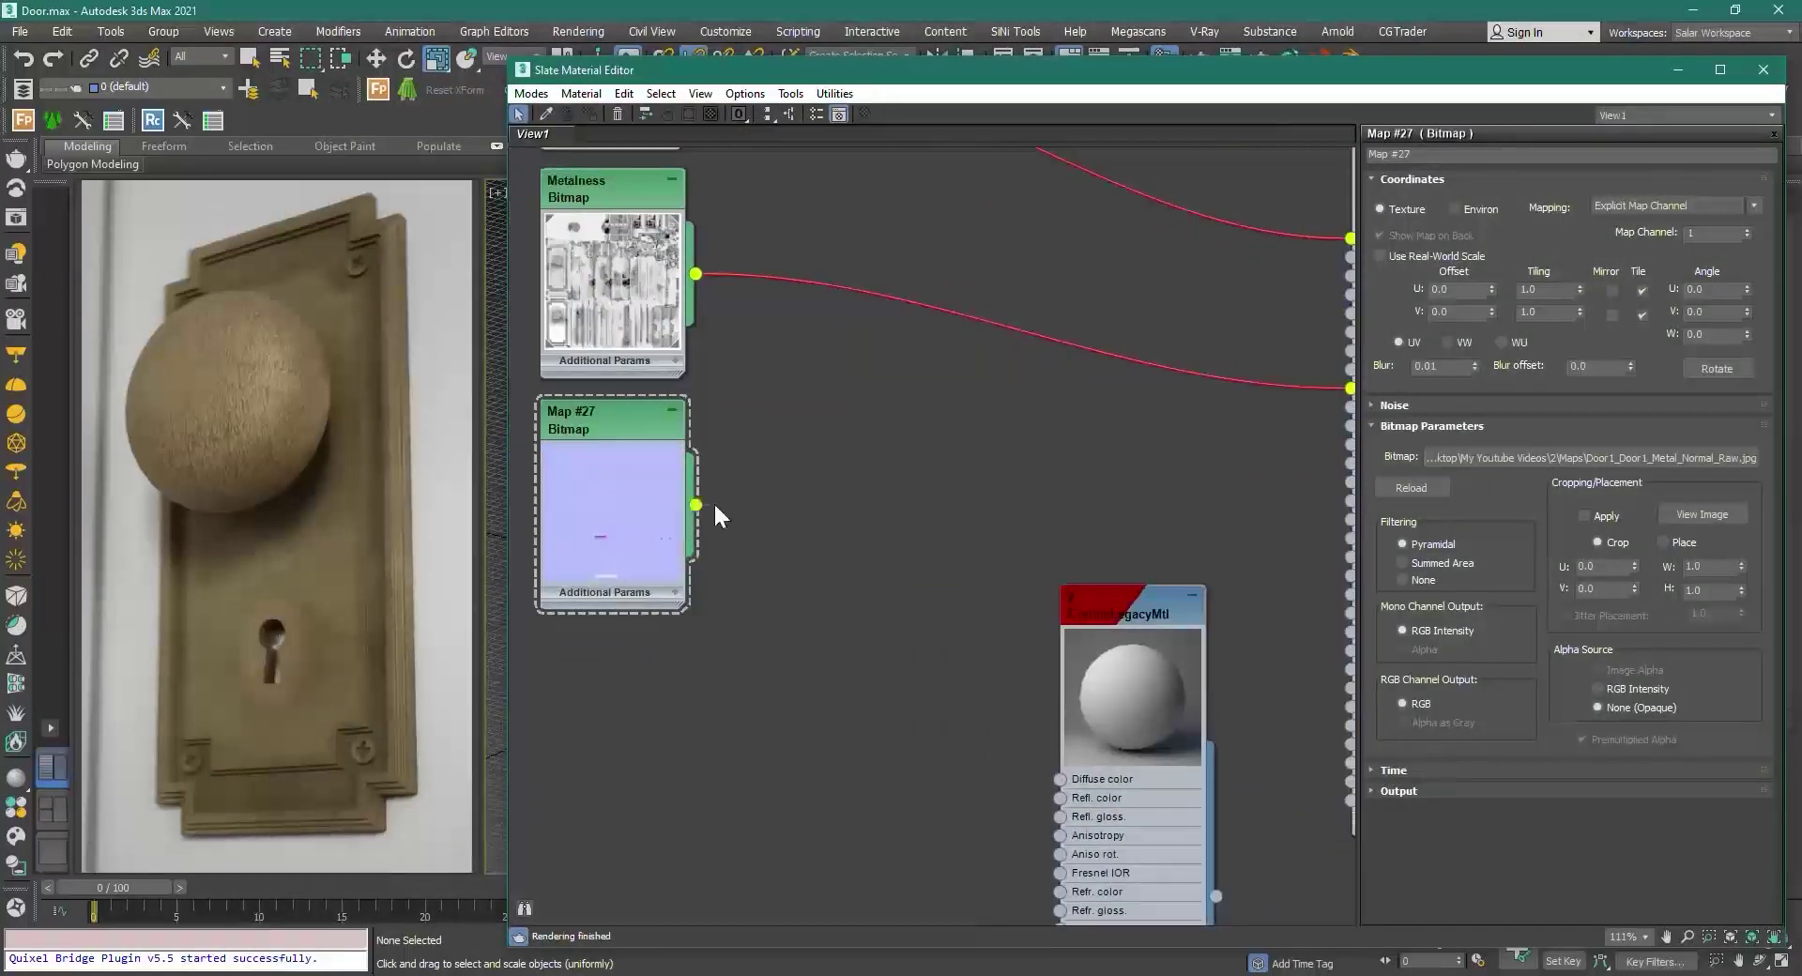
left_click_drag(695, 504, 849, 441)
mouse_move(966, 571)
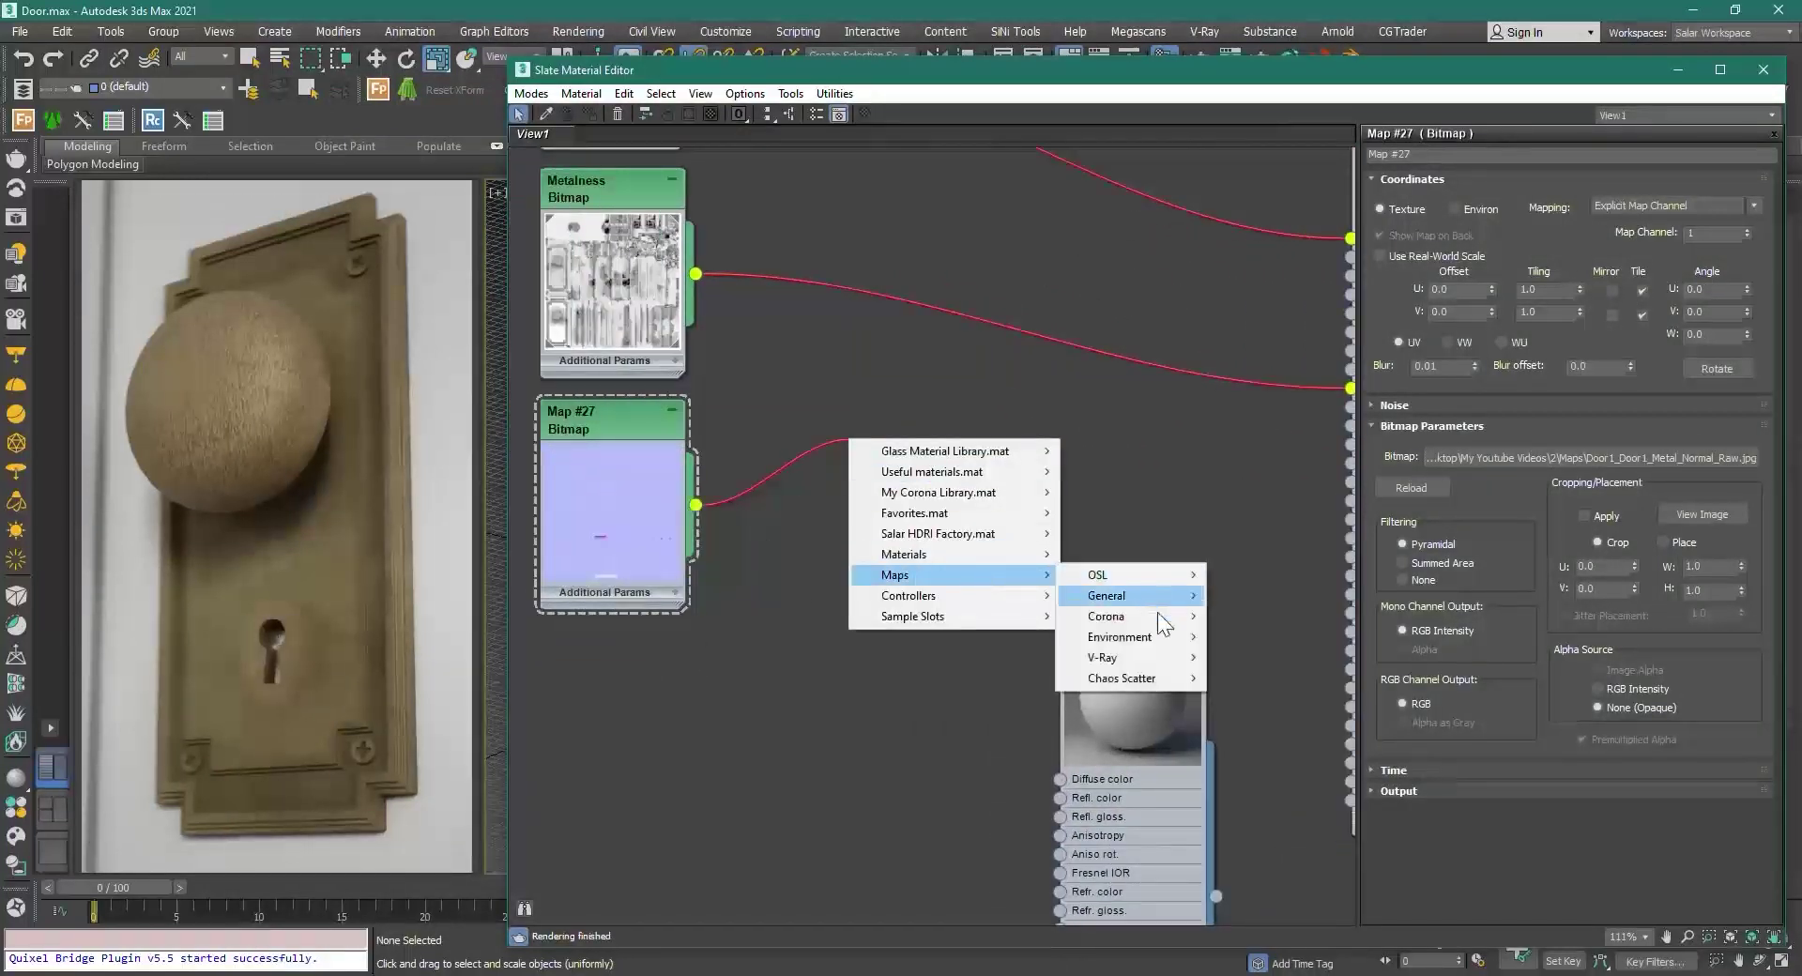
mouse_move(1149, 618)
left_click(1248, 842)
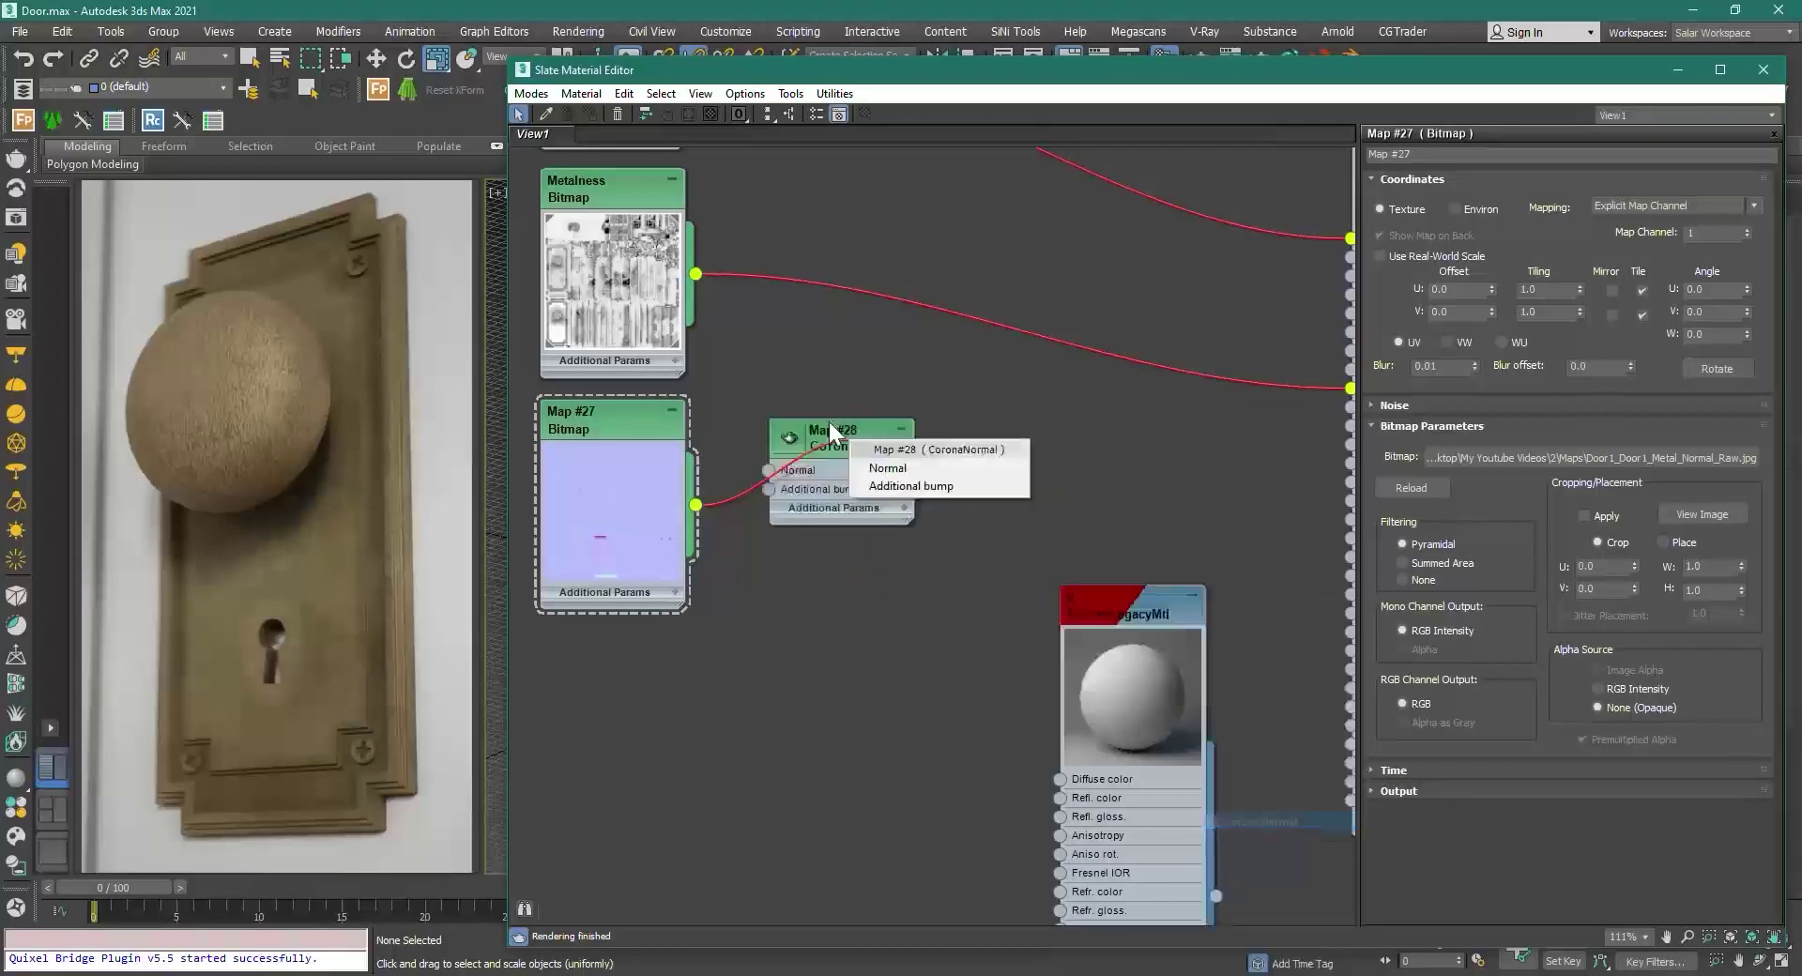
left_click(900, 467)
double_click(854, 448)
left_click_drag(854, 448, 874, 450)
middle_click_drag(1024, 422, 837, 393)
middle_click_drag(574, 453, 714, 453)
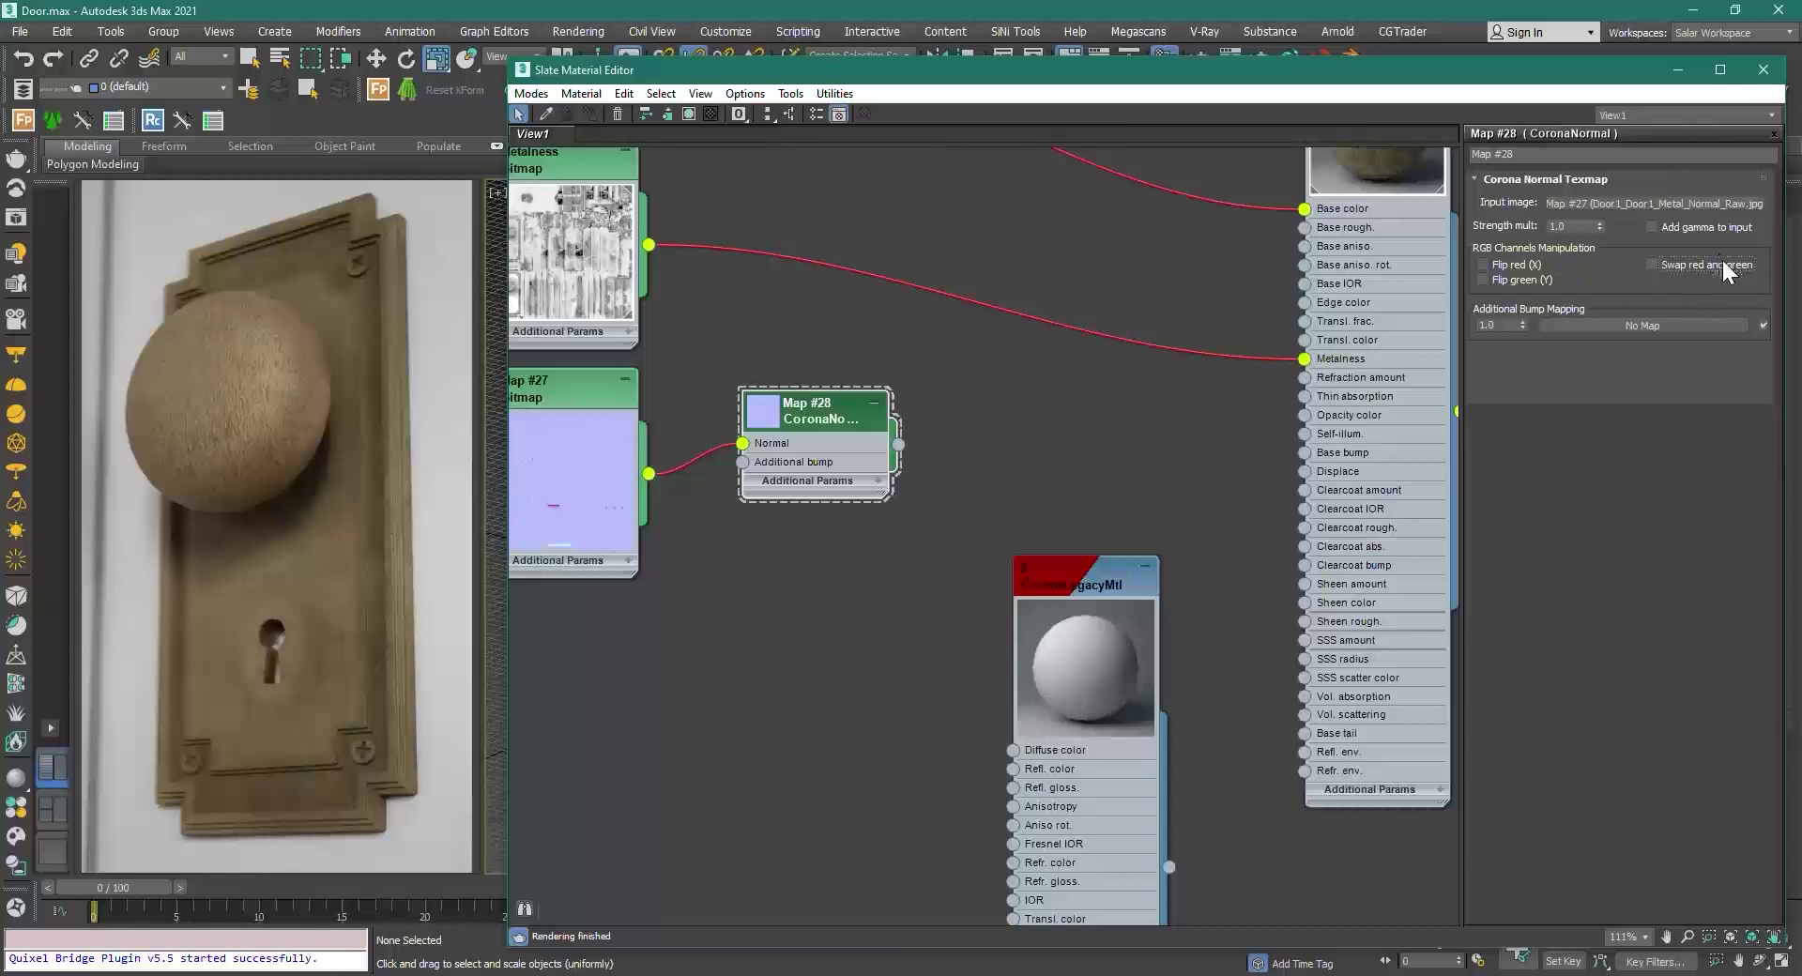
middle_click_drag(1247, 377, 1243, 383)
middle_click_drag(951, 463, 1151, 432)
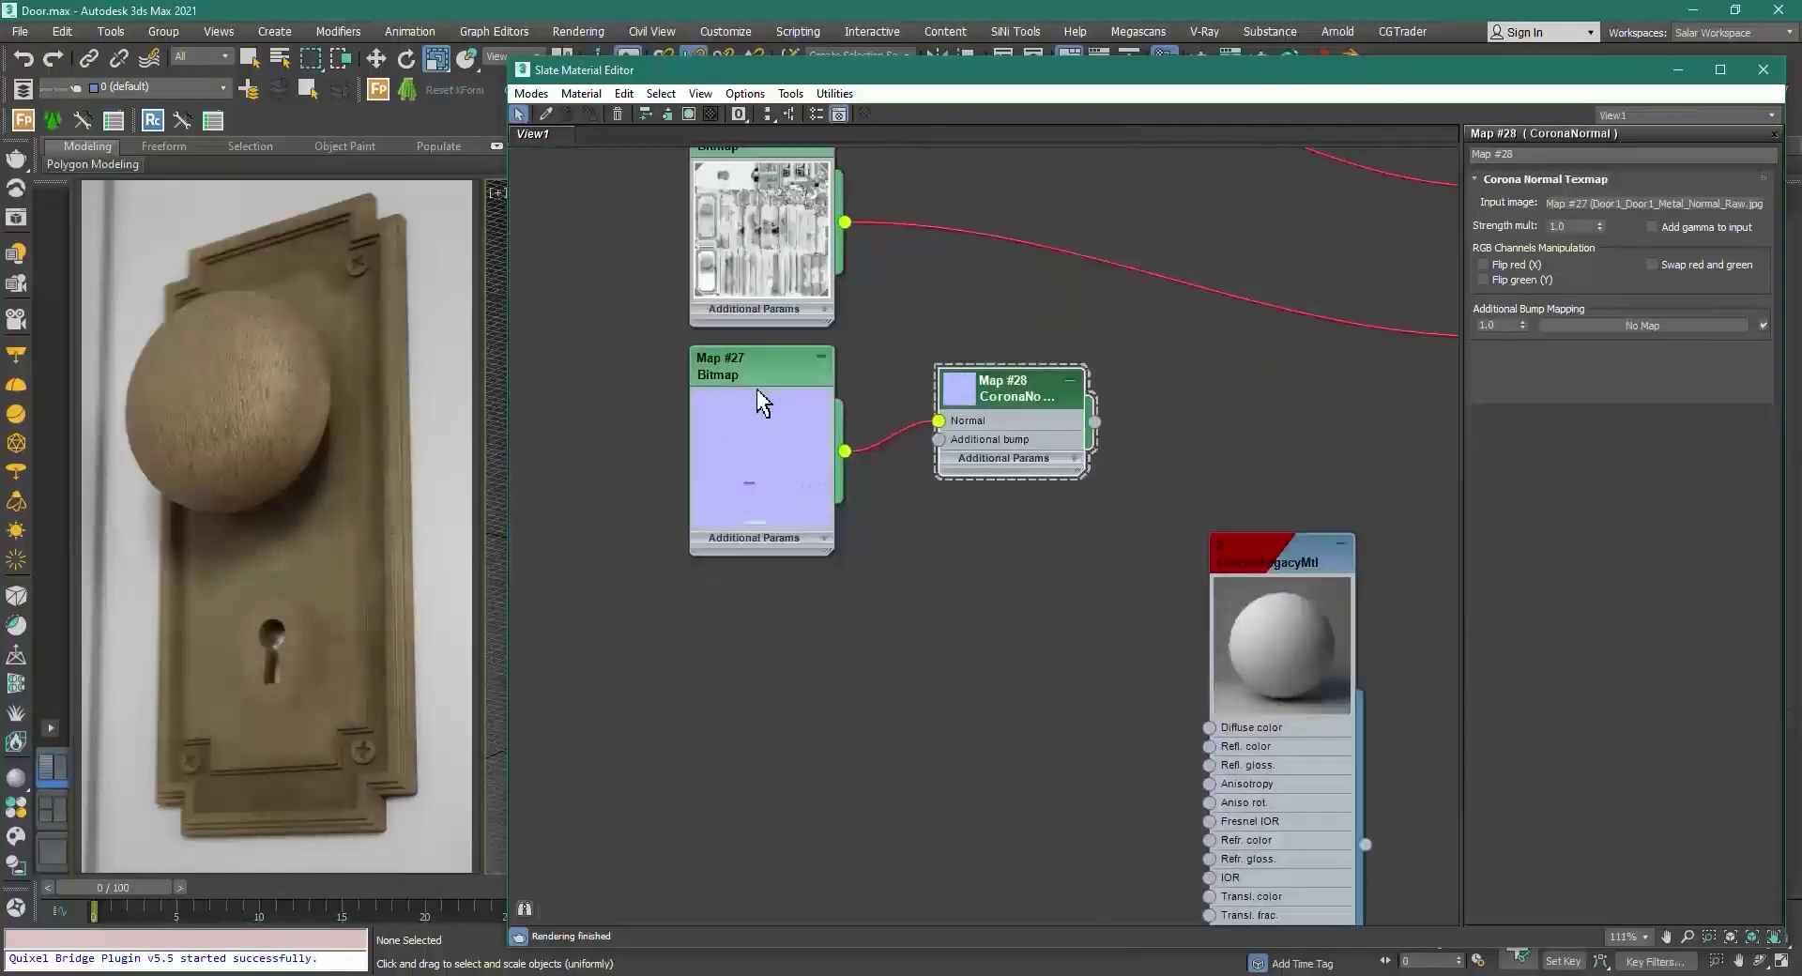
Step: Rename the normal map's bitmap node as Normal
double_click(767, 380)
left_click(1439, 155)
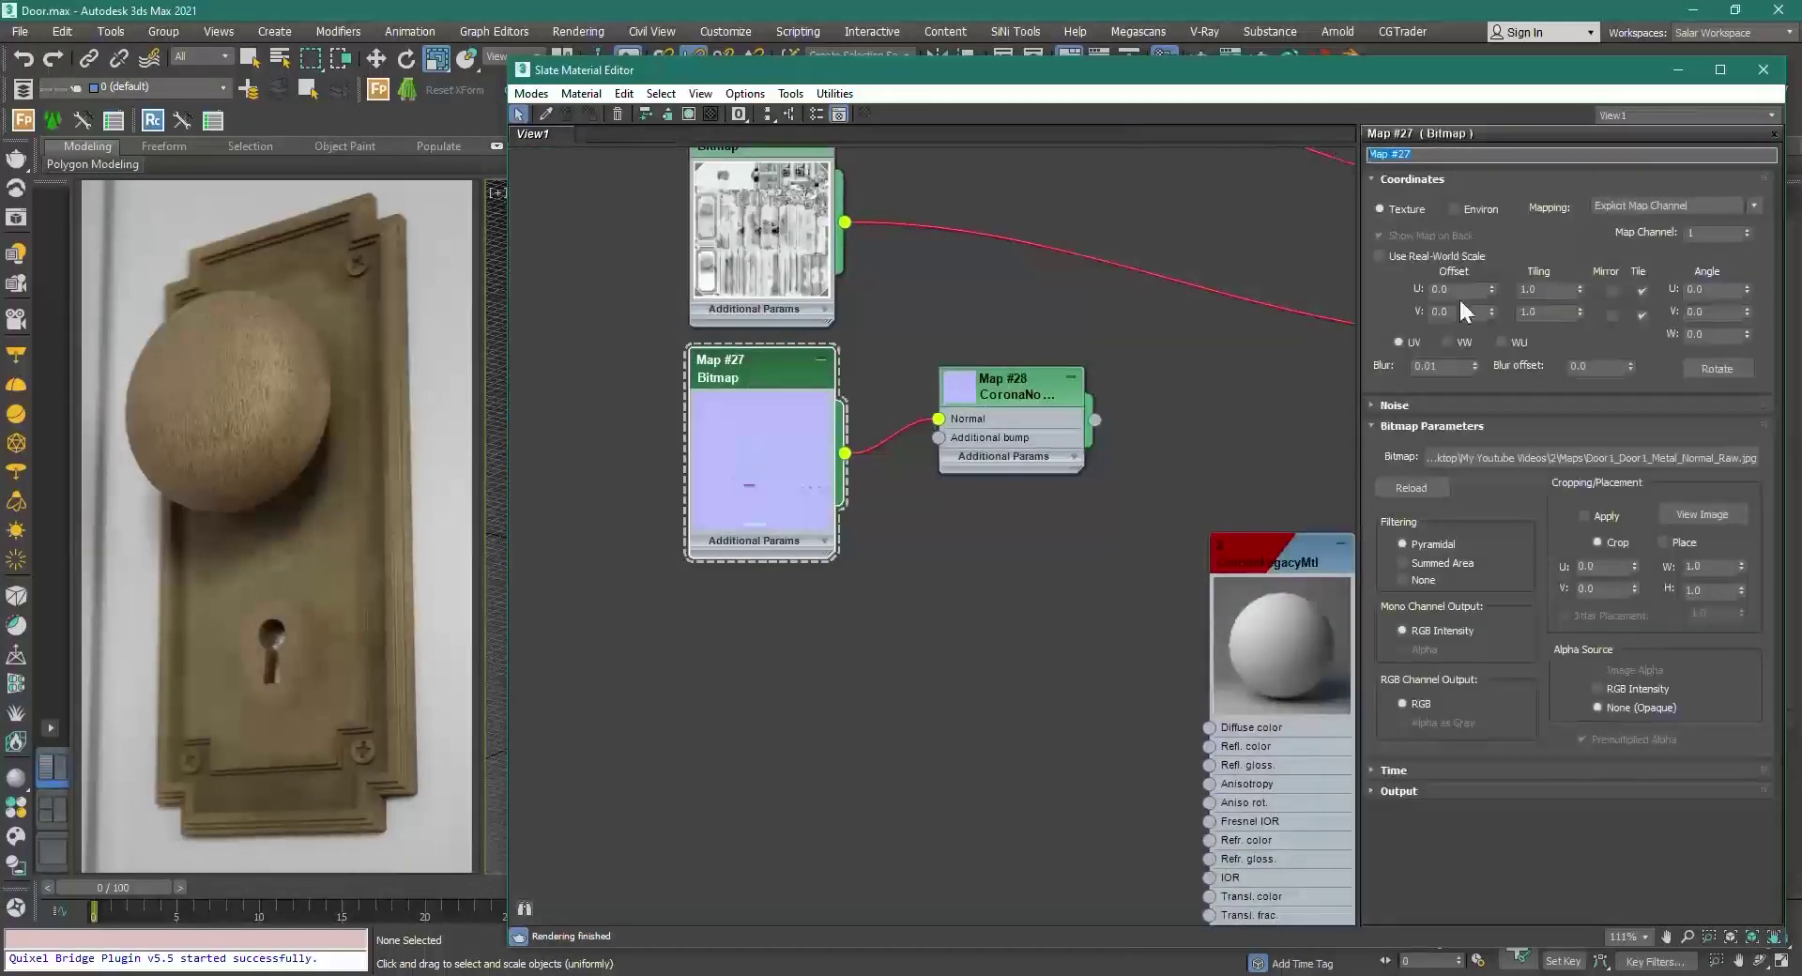
type("Normal")
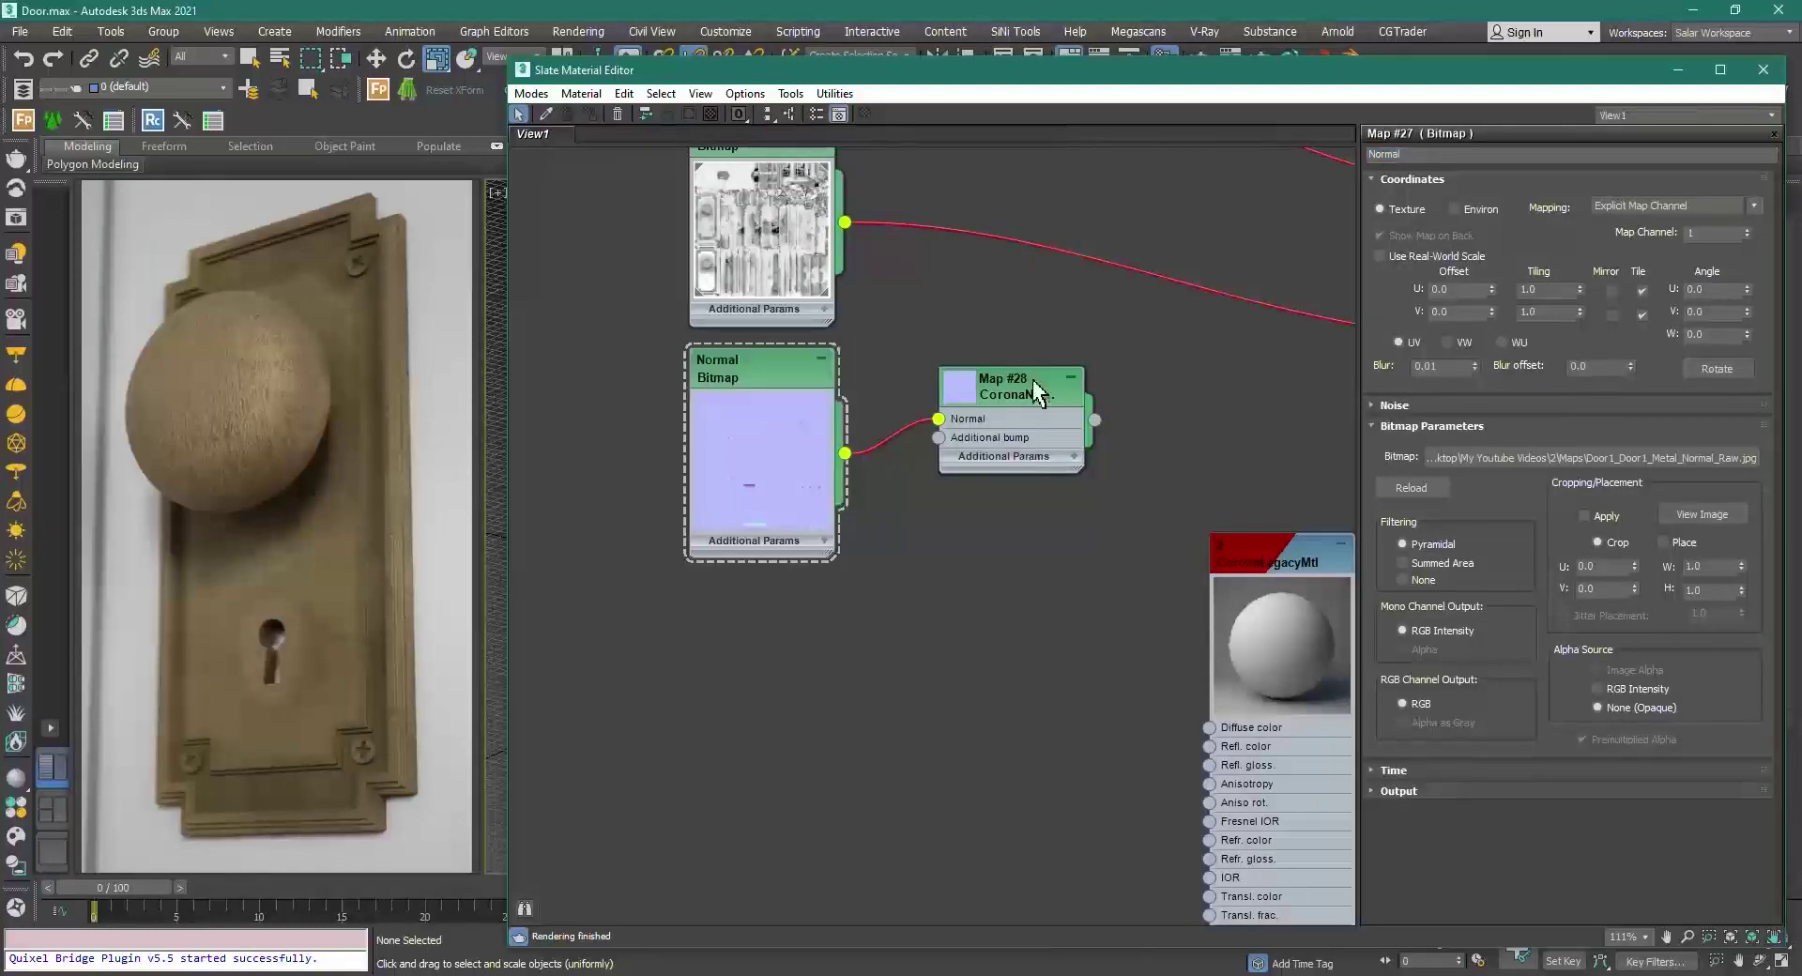
Step: Widen the CoronaNormal node and rename it as Normal to Bump
left_click_drag(1084, 466, 1190, 462)
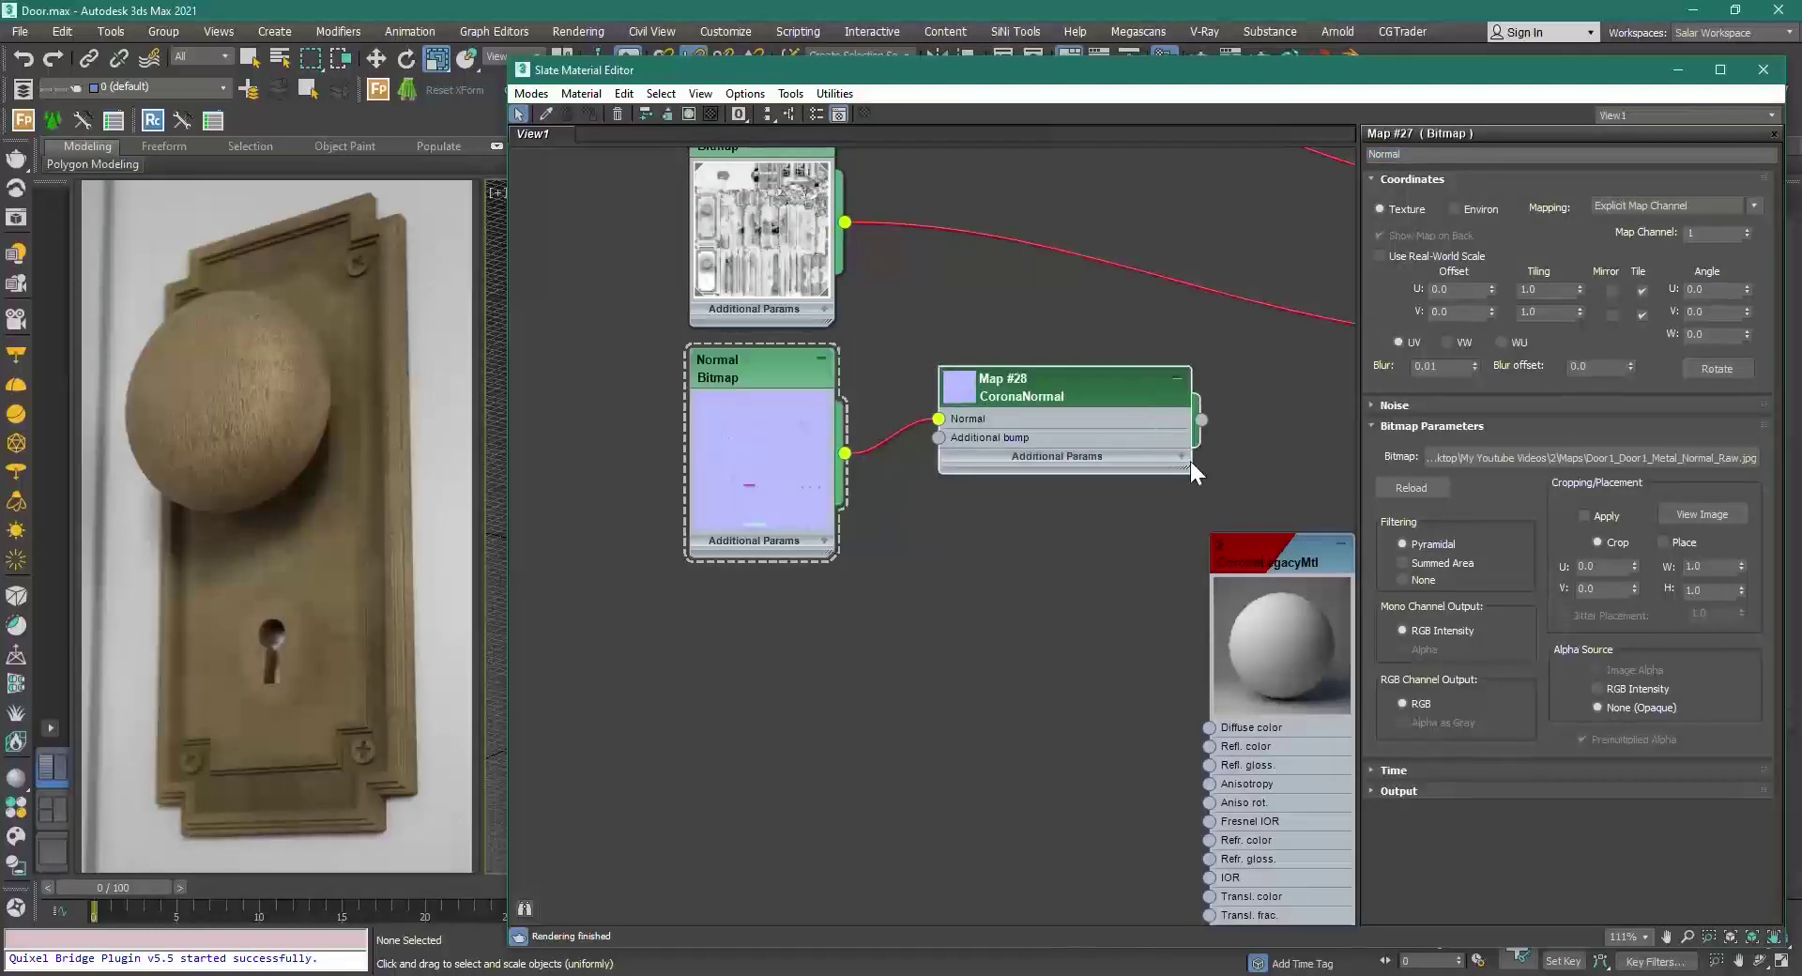
double_click(1090, 394)
left_click_drag(1539, 155, 1492, 154)
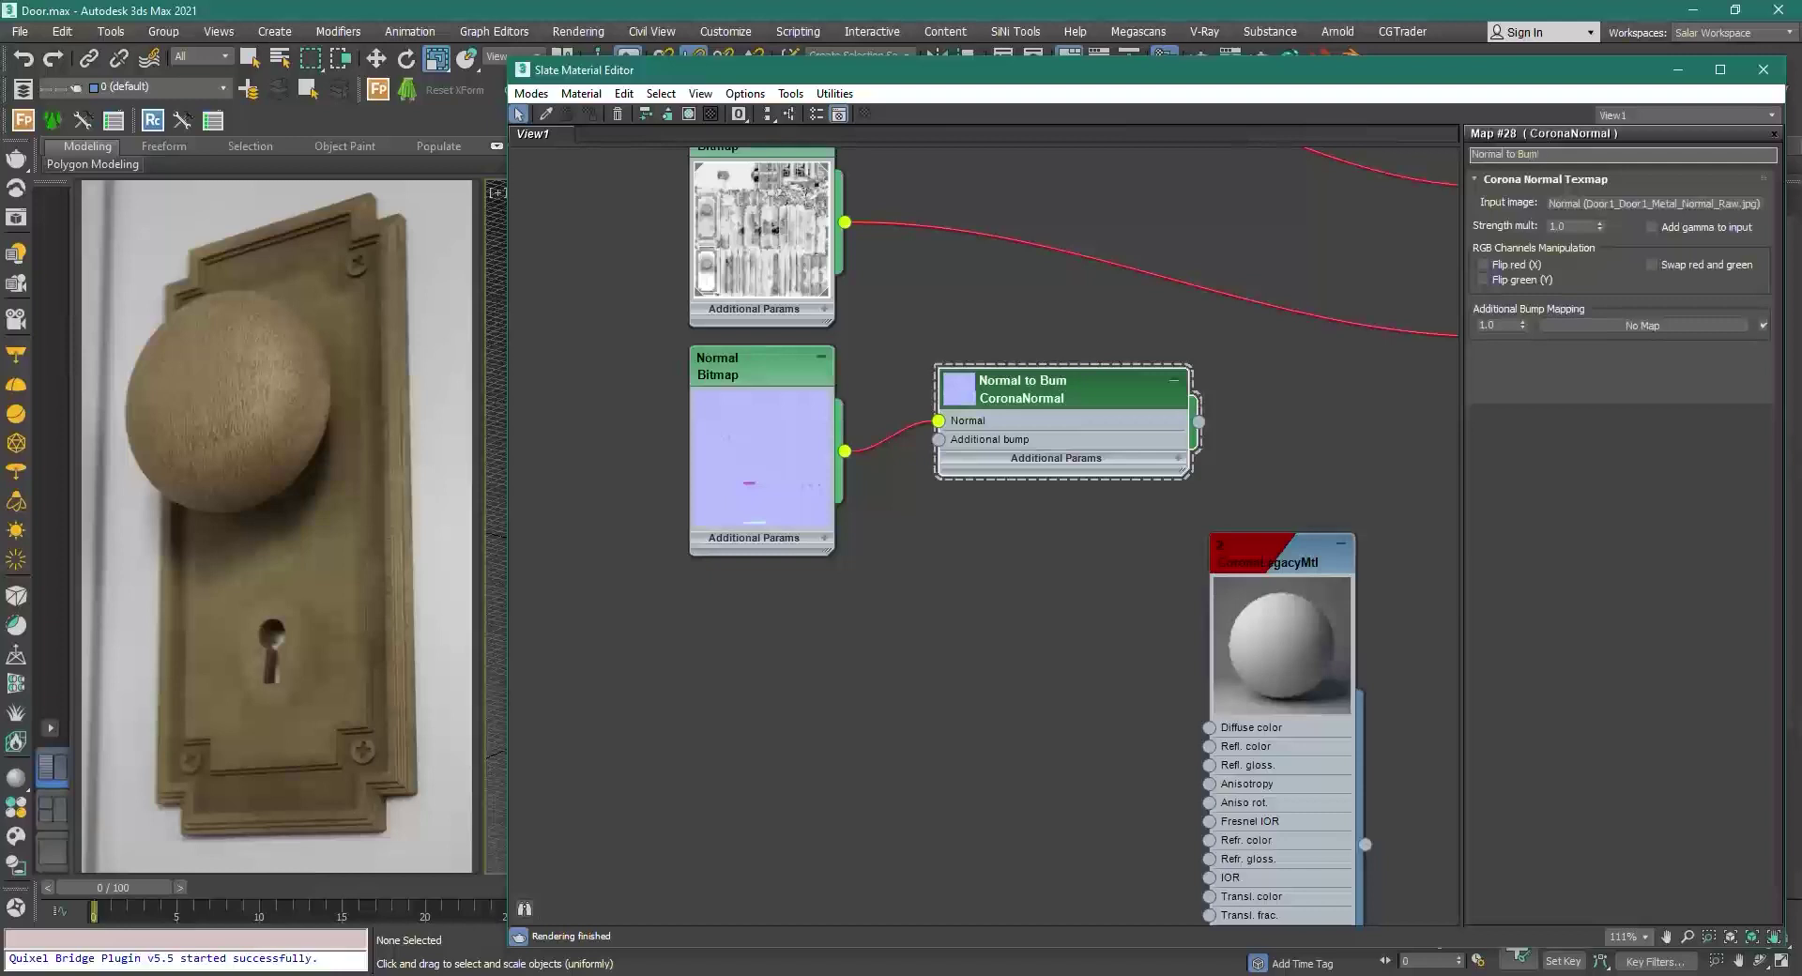
left_click(994, 556)
Step: Connect the Normal to Bump node to the Base bump input of physical material 1
scroll(1056, 537, "up", 1)
middle_click_drag(1055, 537, 572, 490)
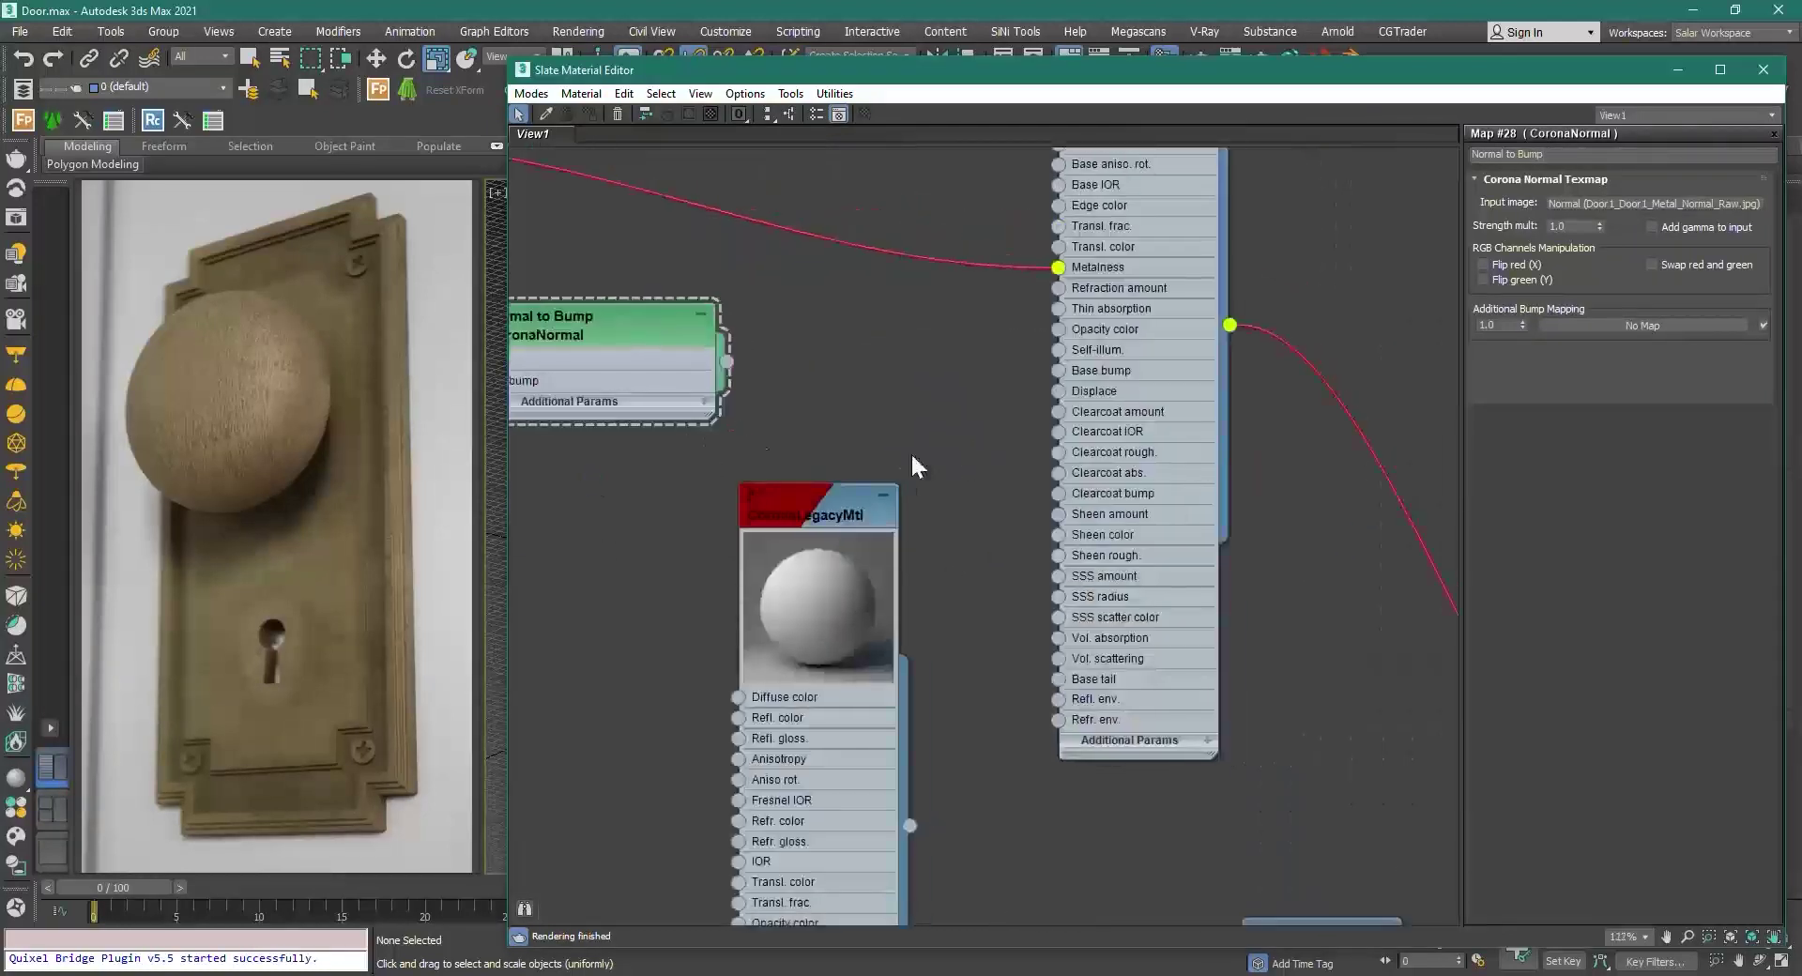
left_click_drag(813, 364, 1057, 371)
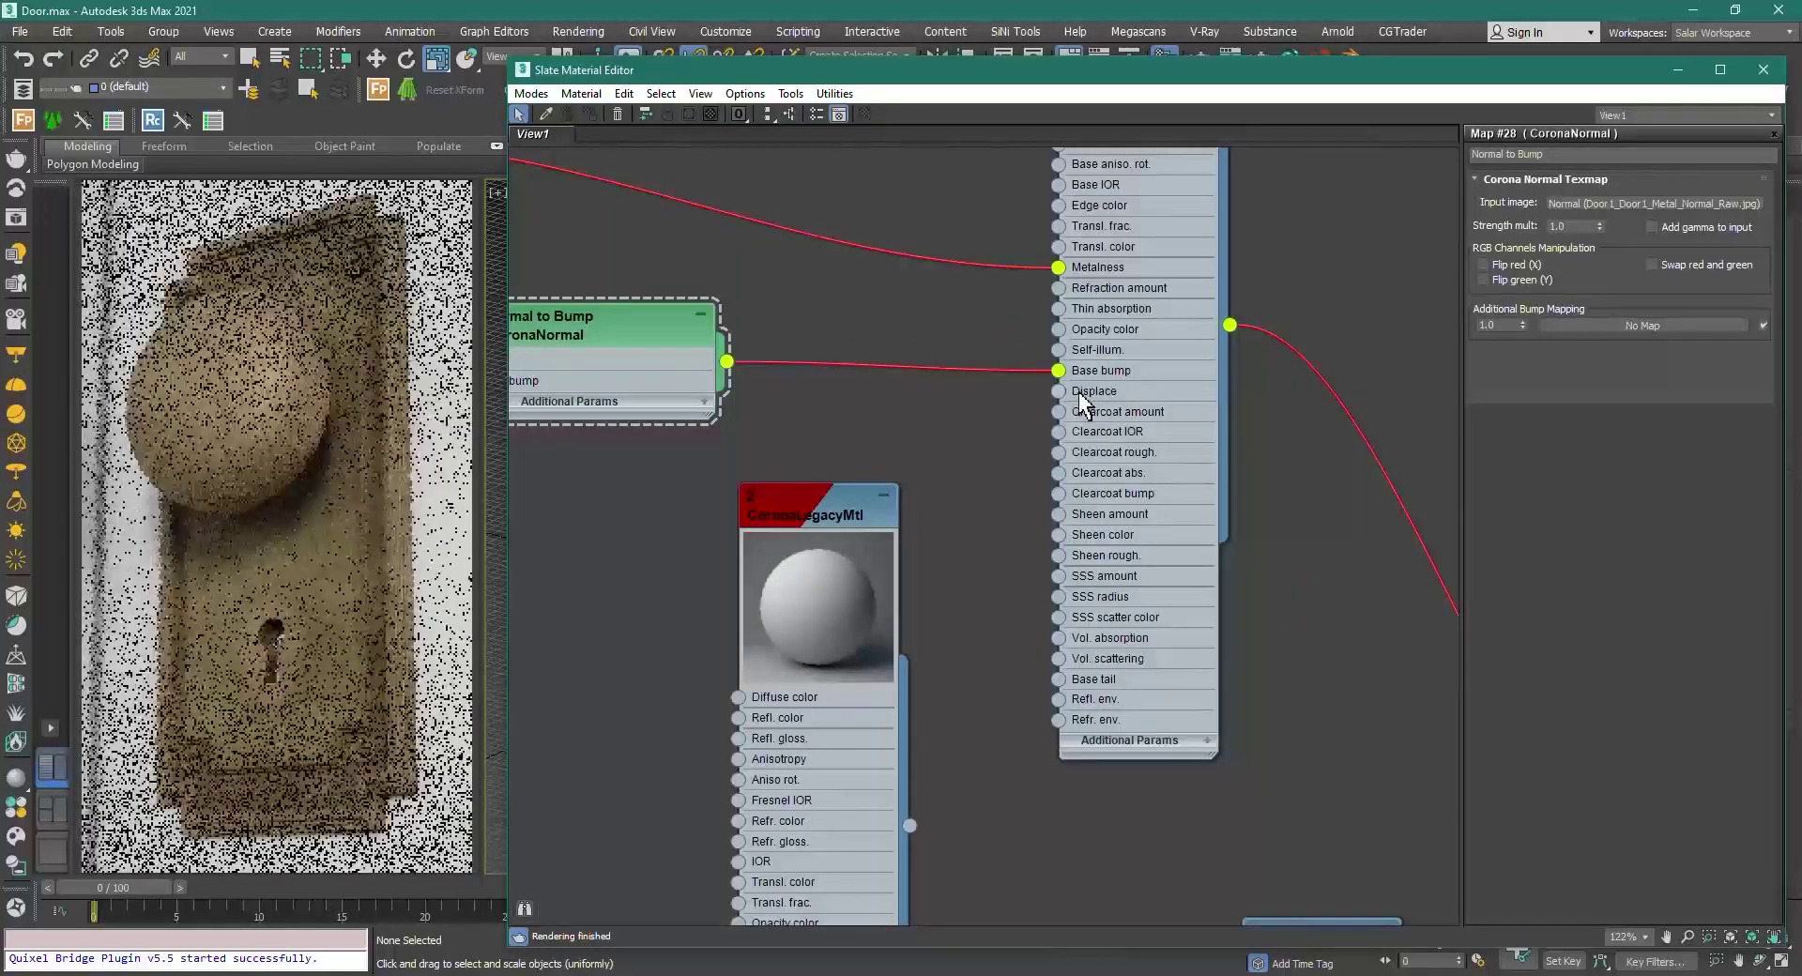
Step: Select the bitmap nodes and the Normal to Bump node together and move them farther from the material nodes
scroll(861, 373, "down", 3)
middle_click_drag(763, 336, 869, 411)
scroll(852, 490, "down", 1)
left_click_drag(623, 718, 922, 221)
scroll(912, 270, "down", 3)
left_click_drag(762, 302, 582, 173)
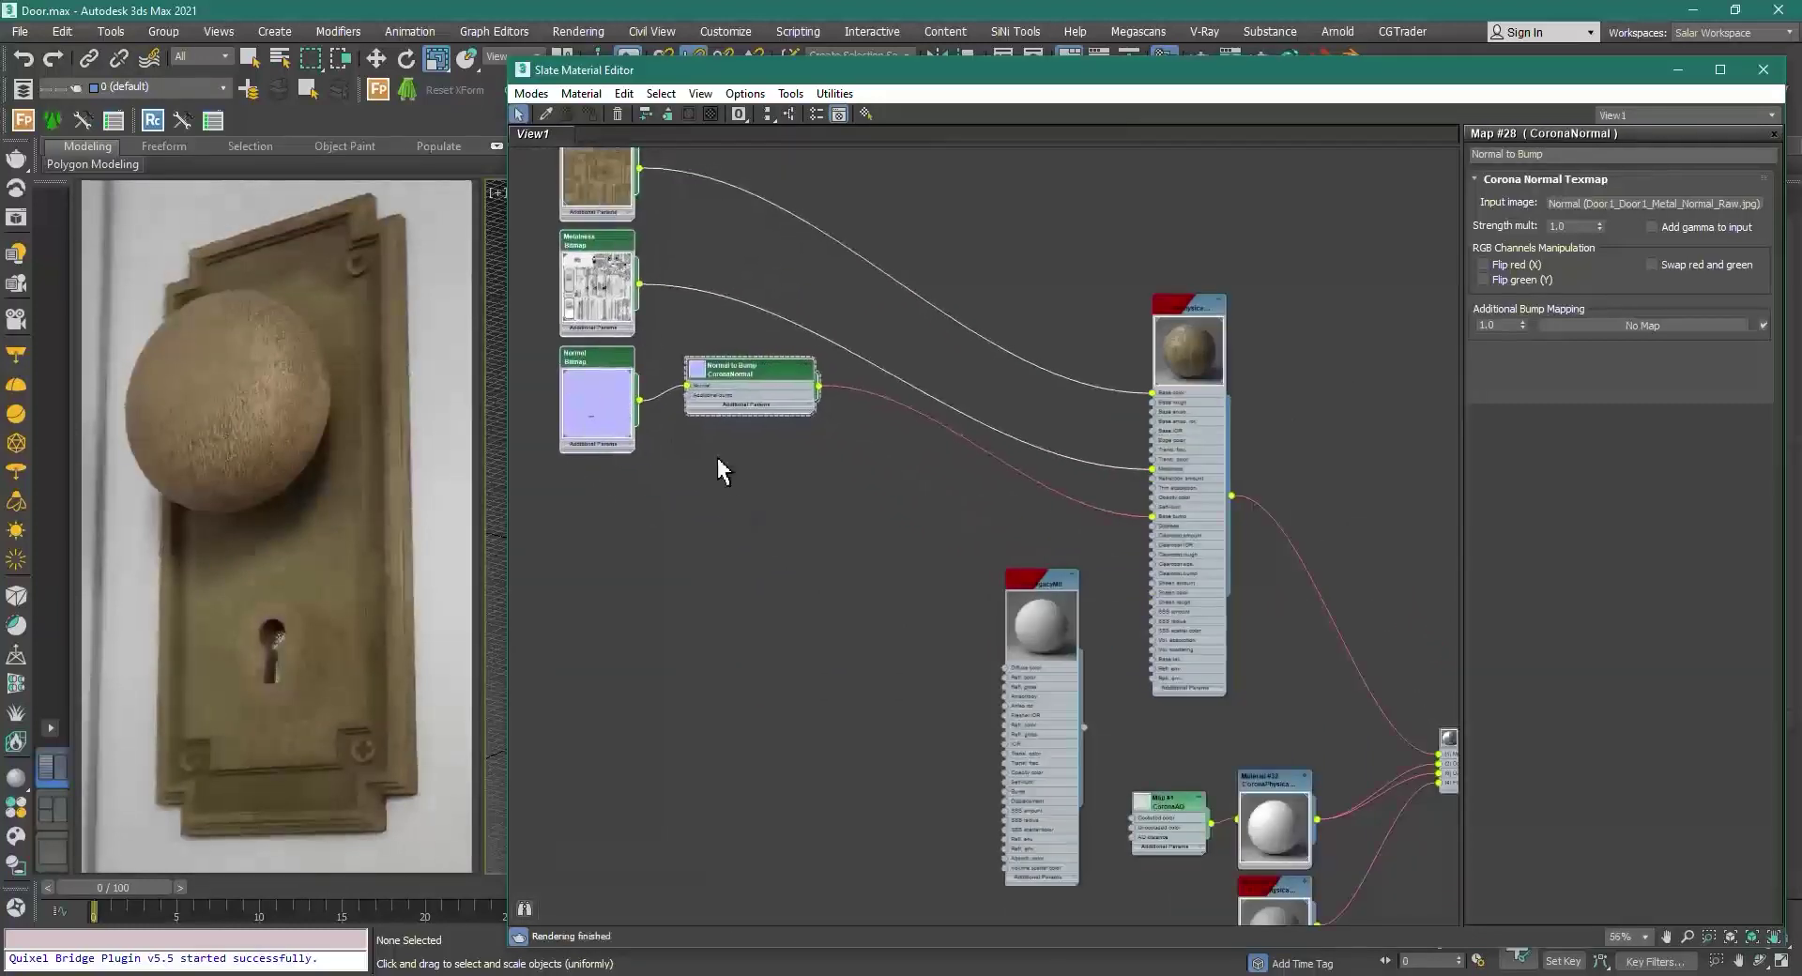
Step: Duplicate the Metalness bitmap node and place the copy below the Normal bitmap
middle_click_drag(648, 570, 711, 595)
scroll(711, 595, "up", 2)
middle_click_drag(582, 560, 699, 575)
left_click(706, 566)
left_click_drag(721, 224, 724, 566, "shift")
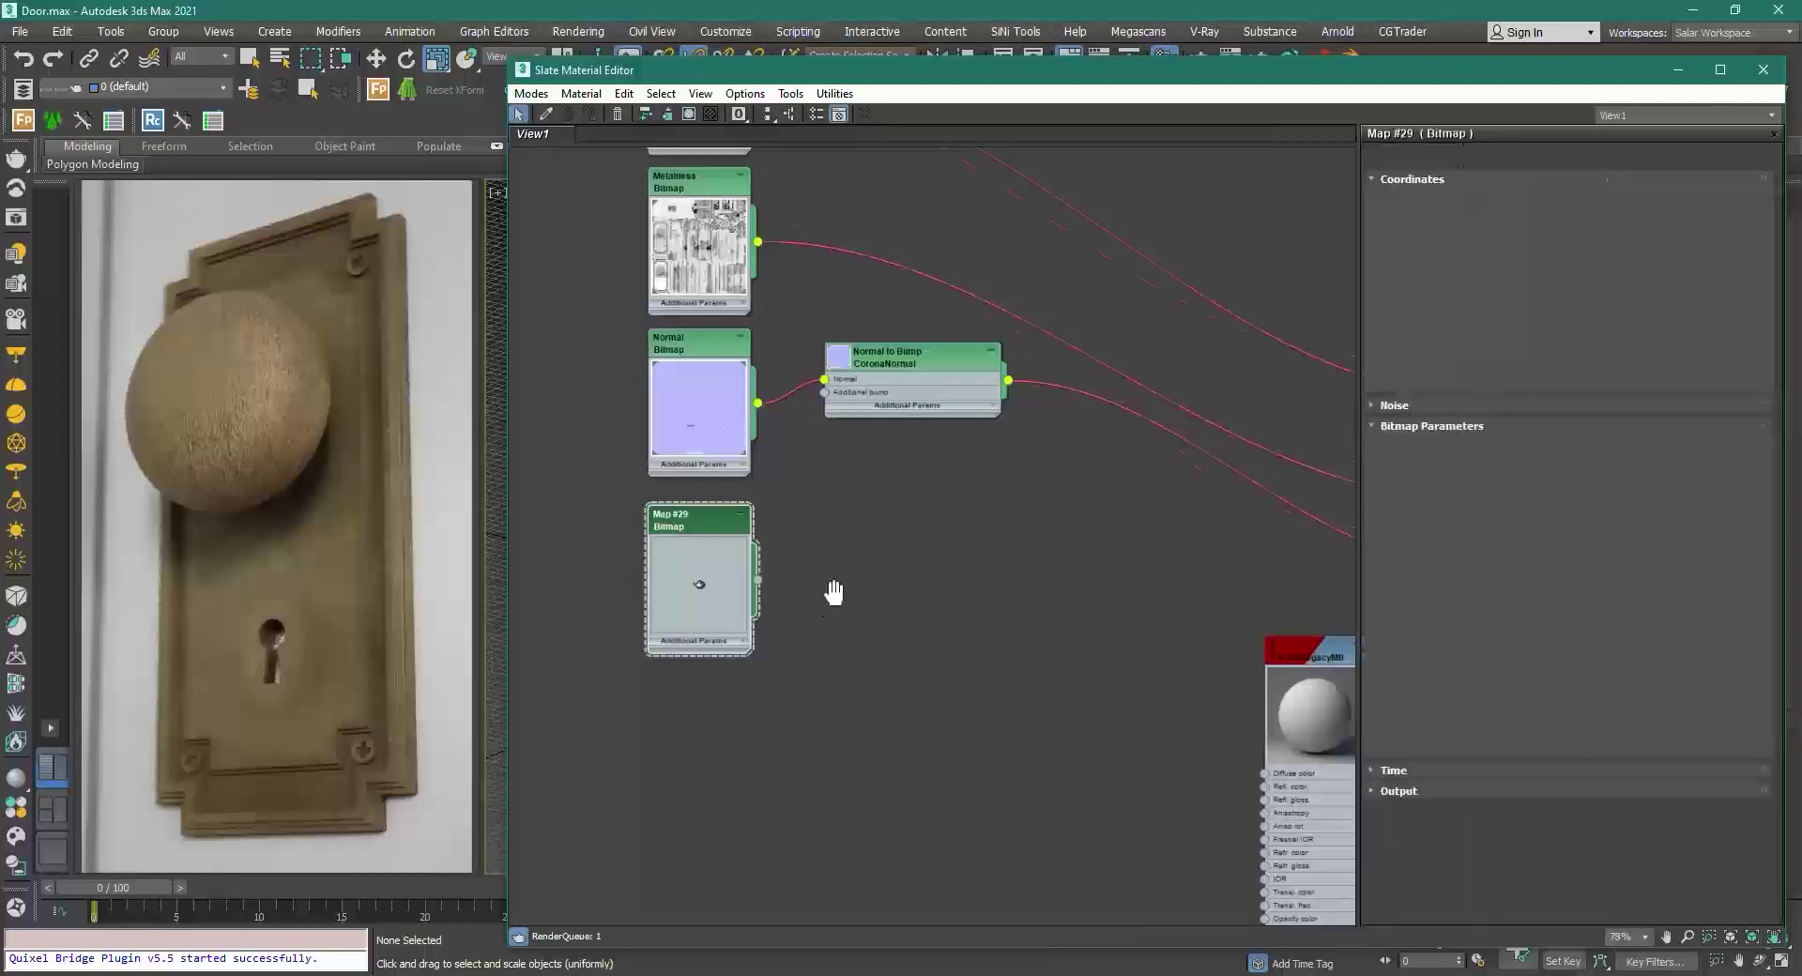
scroll(833, 601, "down", 3)
scroll(784, 559, "up", 3)
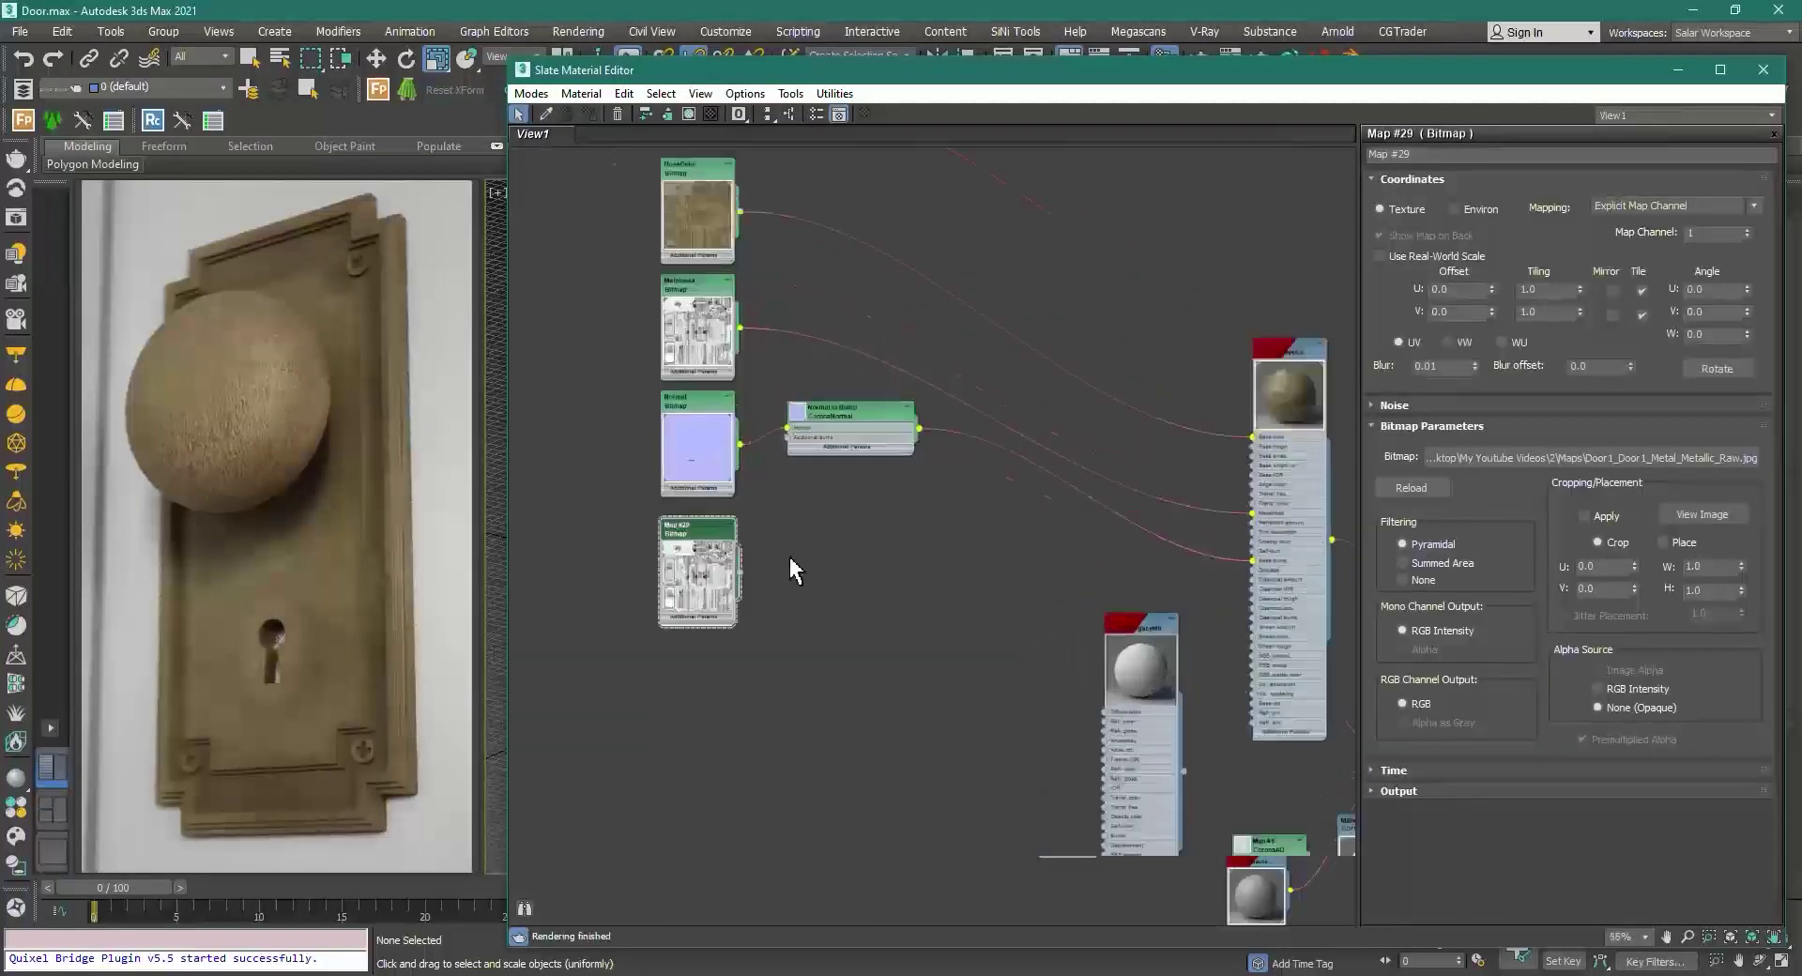
Step: Load Door1_Door1_Metal_Roughness_Raw.jpg into the copied bitmap node with the gamma override at 1.0
left_click(1520, 452)
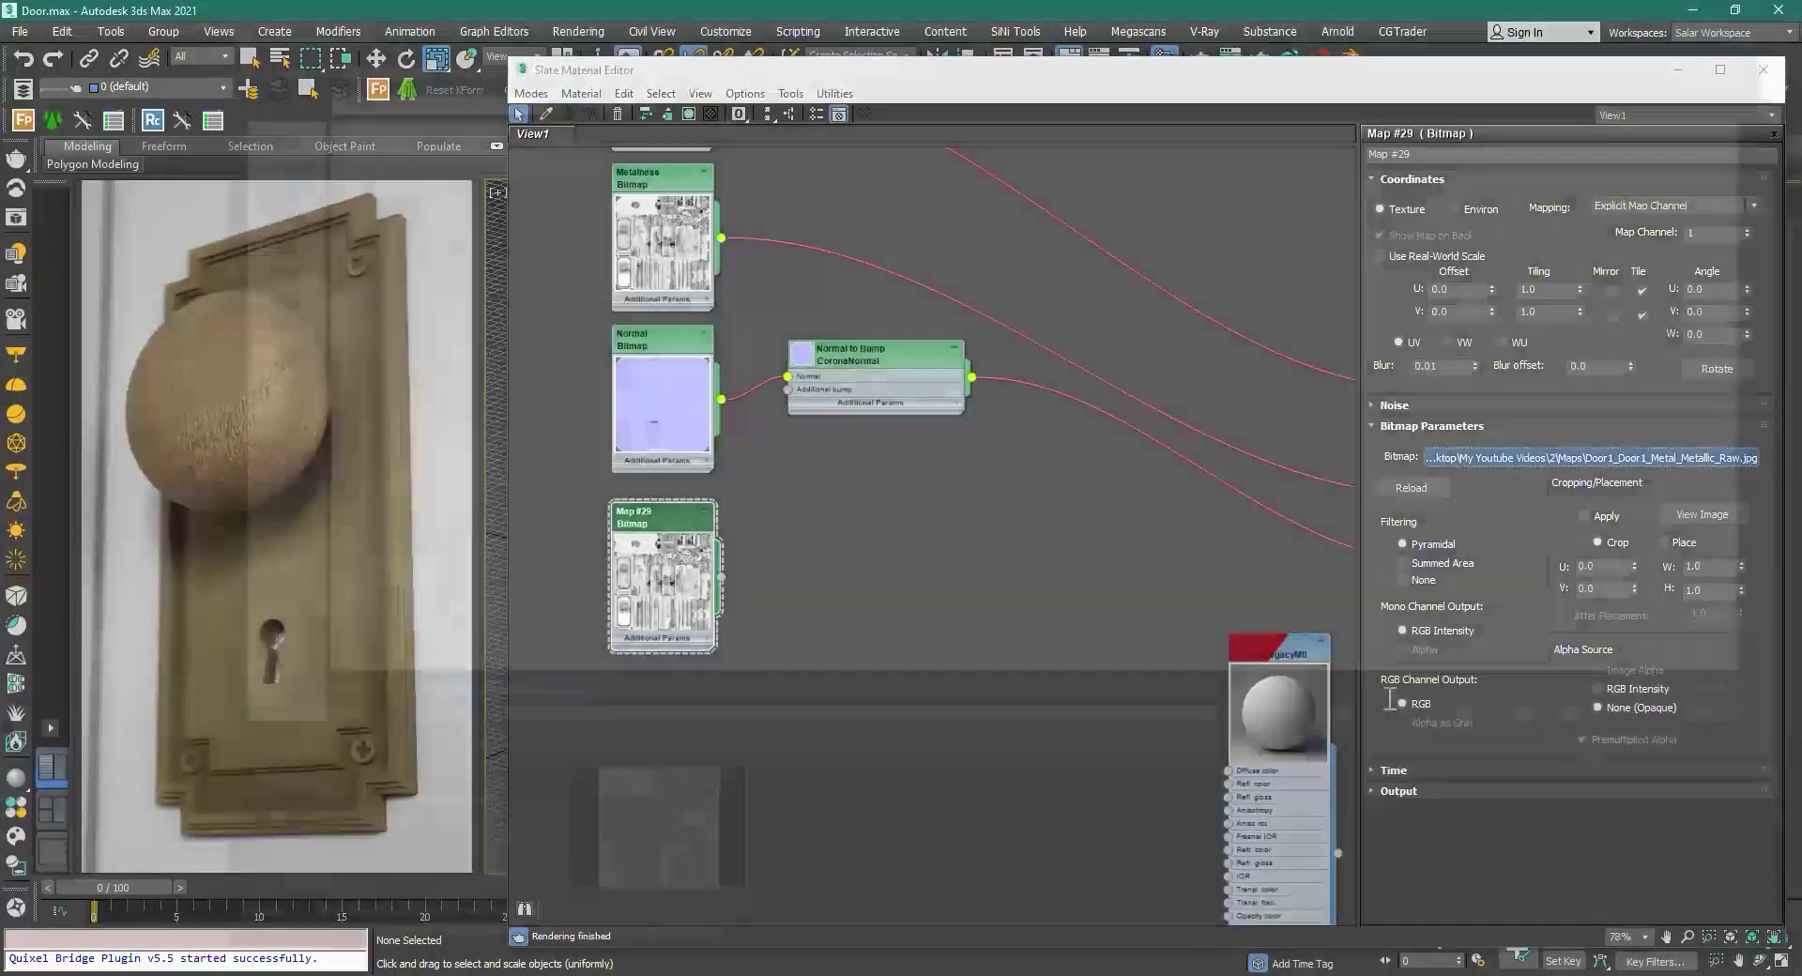
left_click(859, 200)
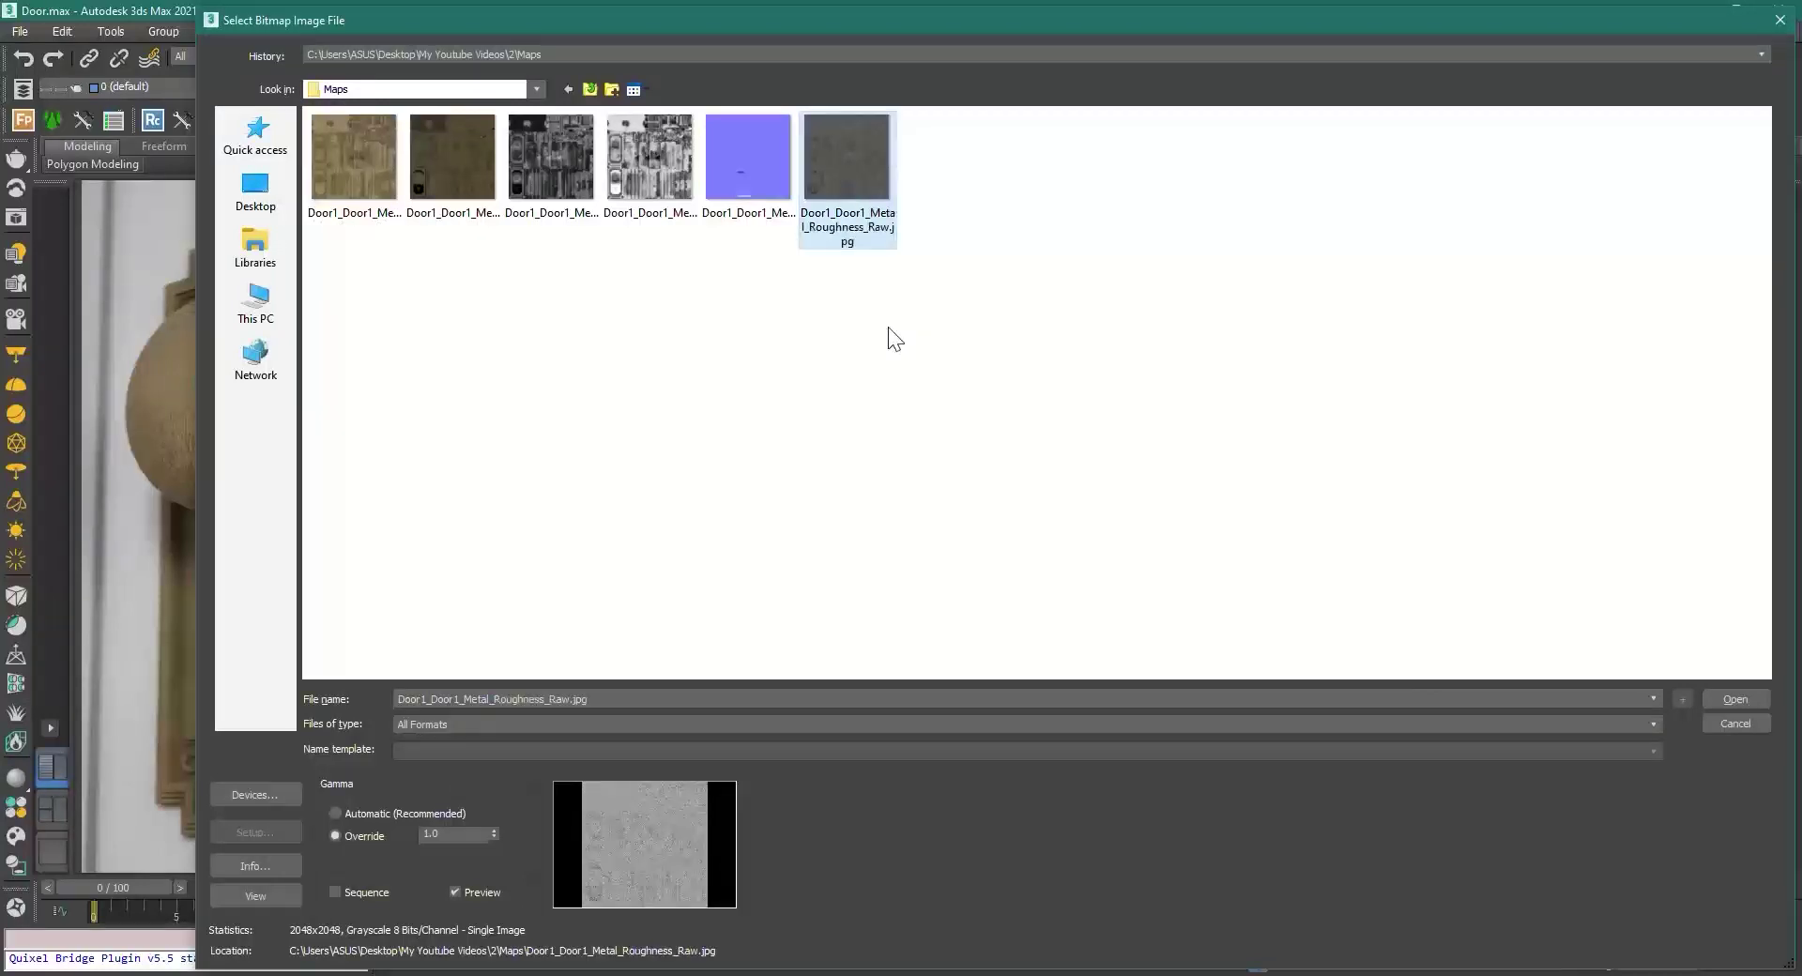
left_click(544, 702)
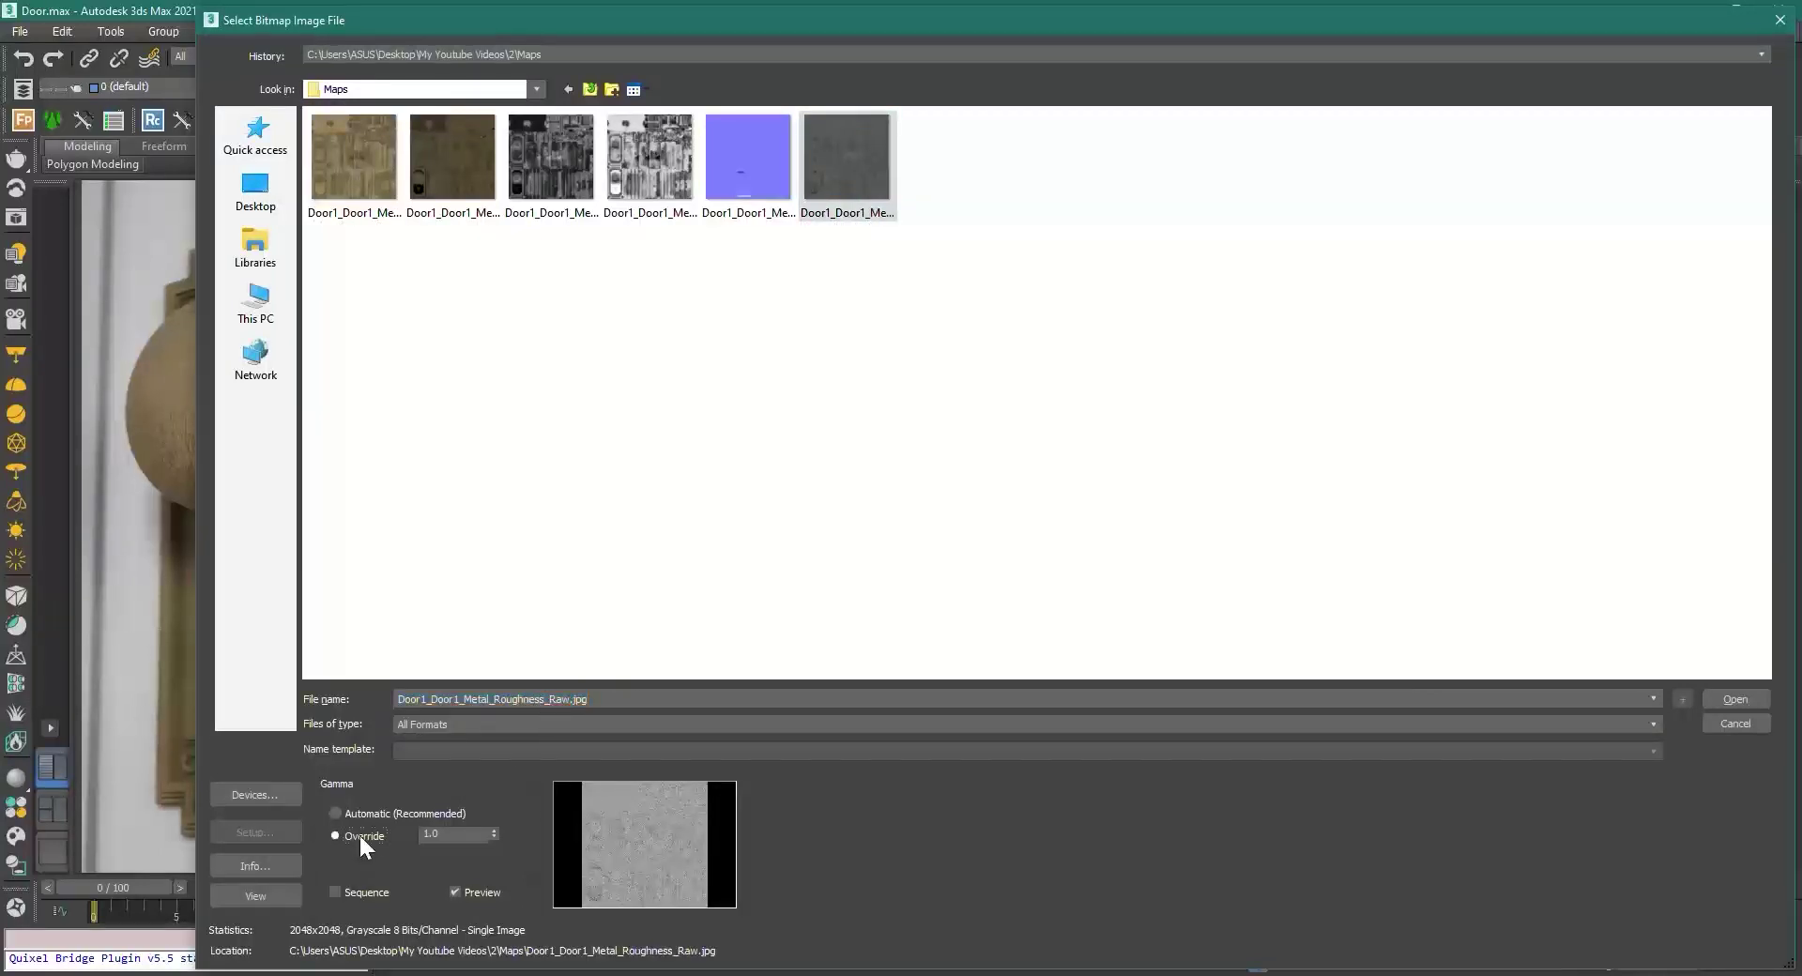
left_click(1733, 699)
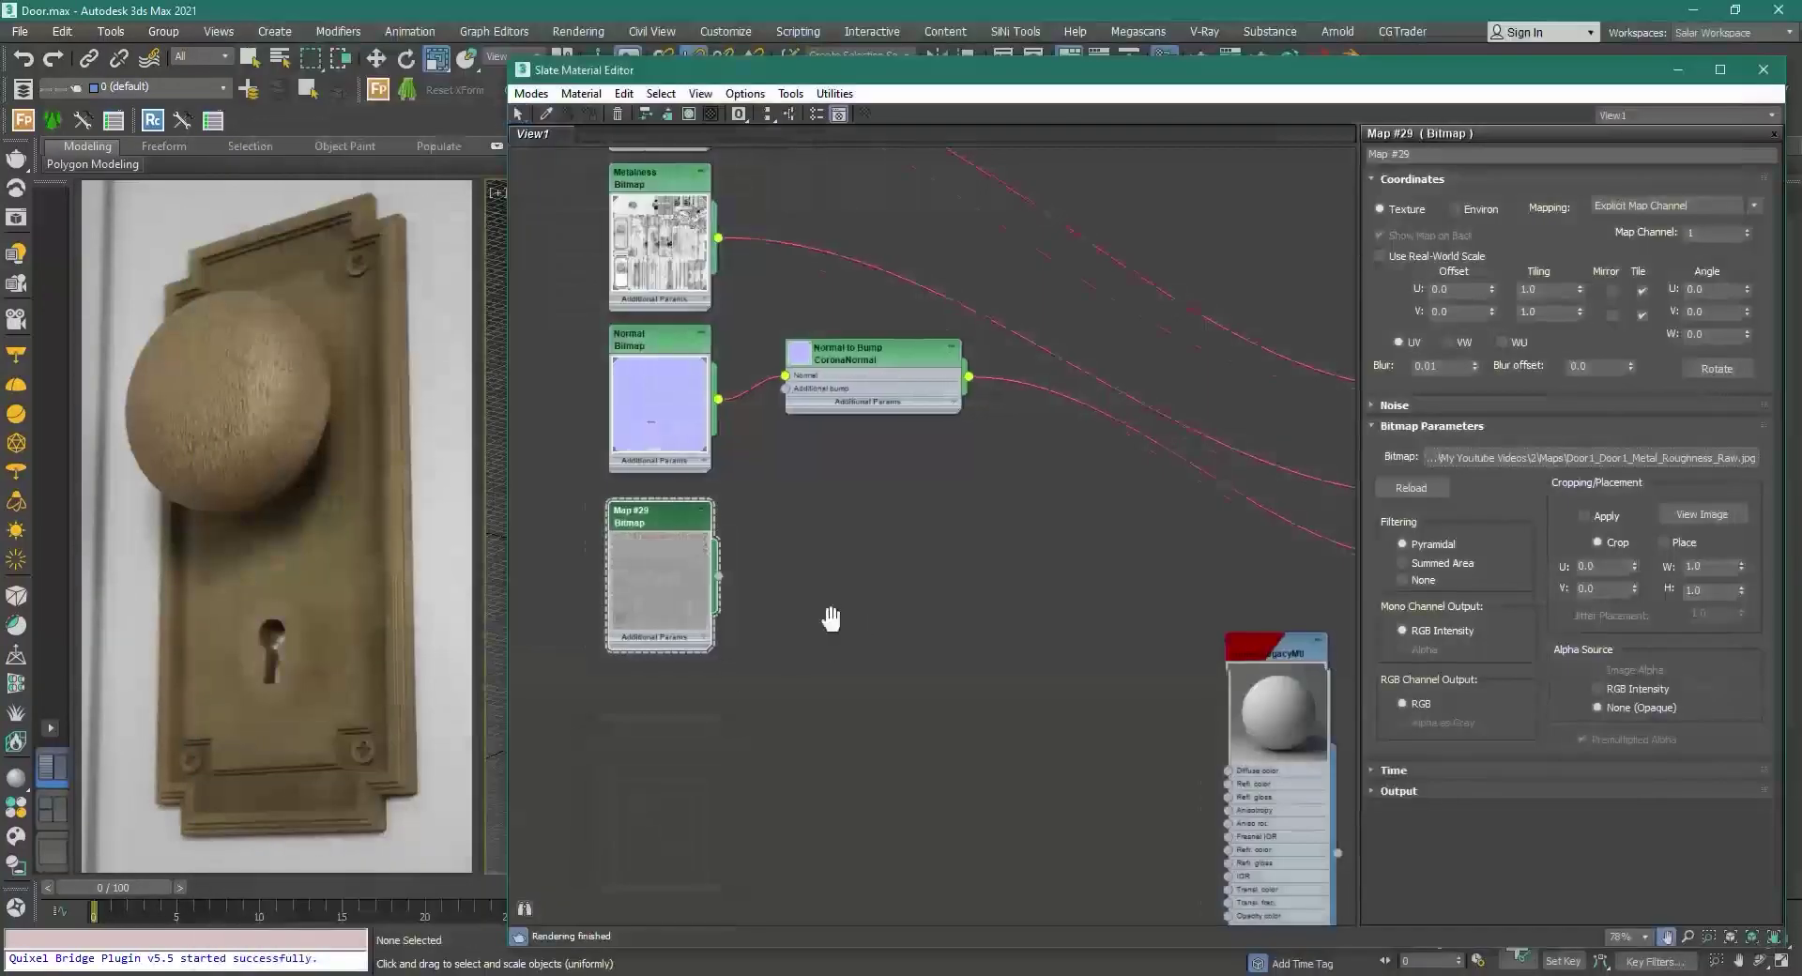
Step: Connect the roughness bitmap to the Base rough. input of physical material 1
scroll(684, 619, "up", 2)
left_click_drag(1127, 619, 1131, 429)
scroll(1235, 458, "up", 6)
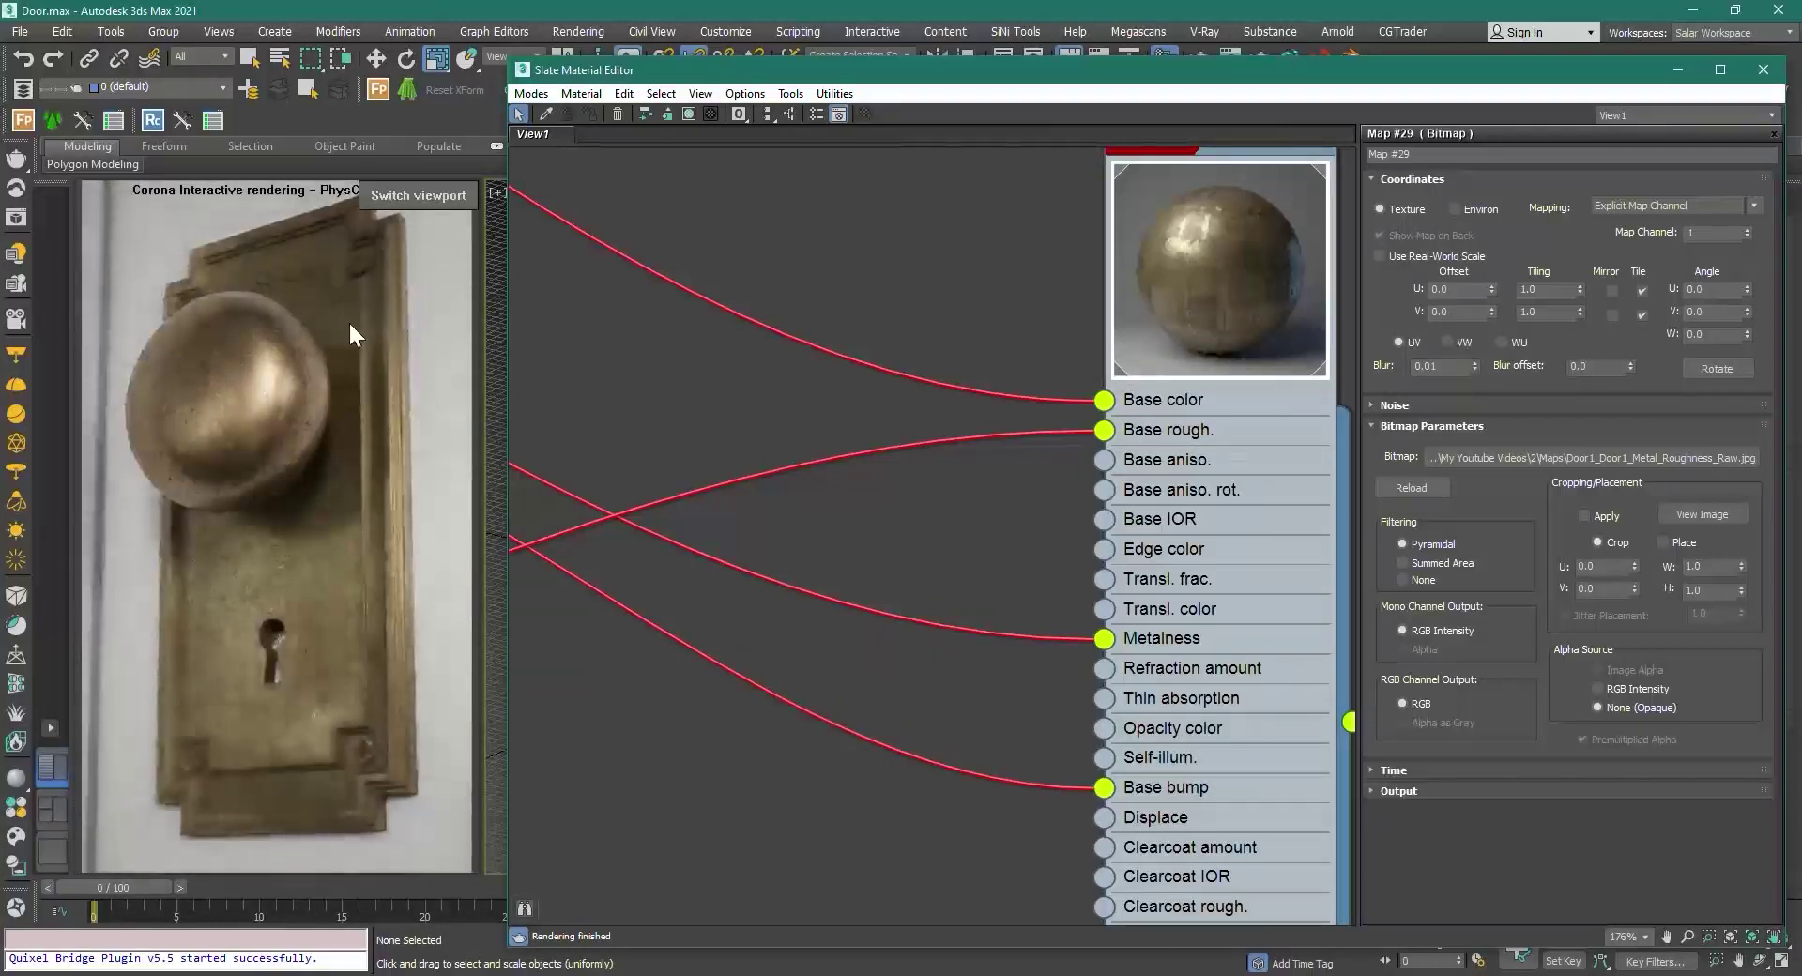
scroll(1150, 504, "down", 5)
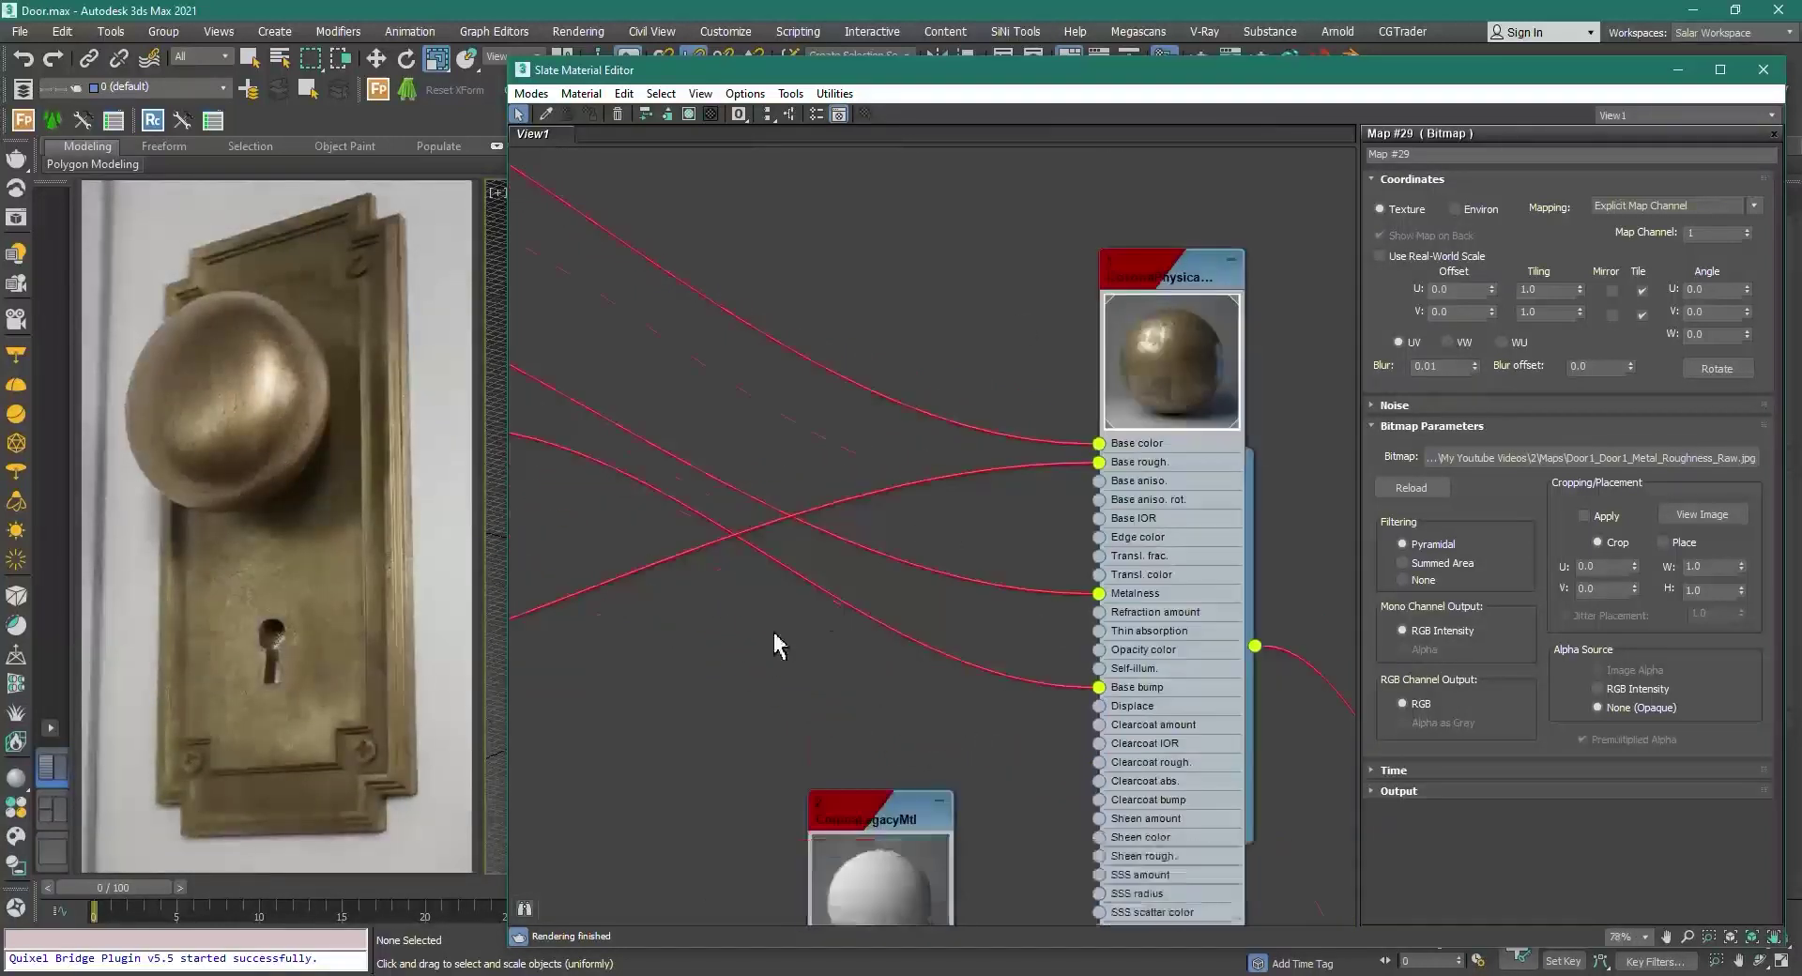
Step: Rearrange the map nodes so the roughness bitmap sits between the BaseColor and Metalness bitmaps
middle_click_drag(563, 633, 926, 612)
middle_click_drag(566, 493, 684, 549)
left_click_drag(575, 515, 899, 377)
left_click_drag(925, 460, 925, 967)
scroll(888, 692, "down", 3)
middle_click_drag(889, 692, 837, 449)
left_click_drag(667, 793, 978, 319)
left_click_drag(743, 430, 735, 265)
scroll(1002, 329, "up", 2)
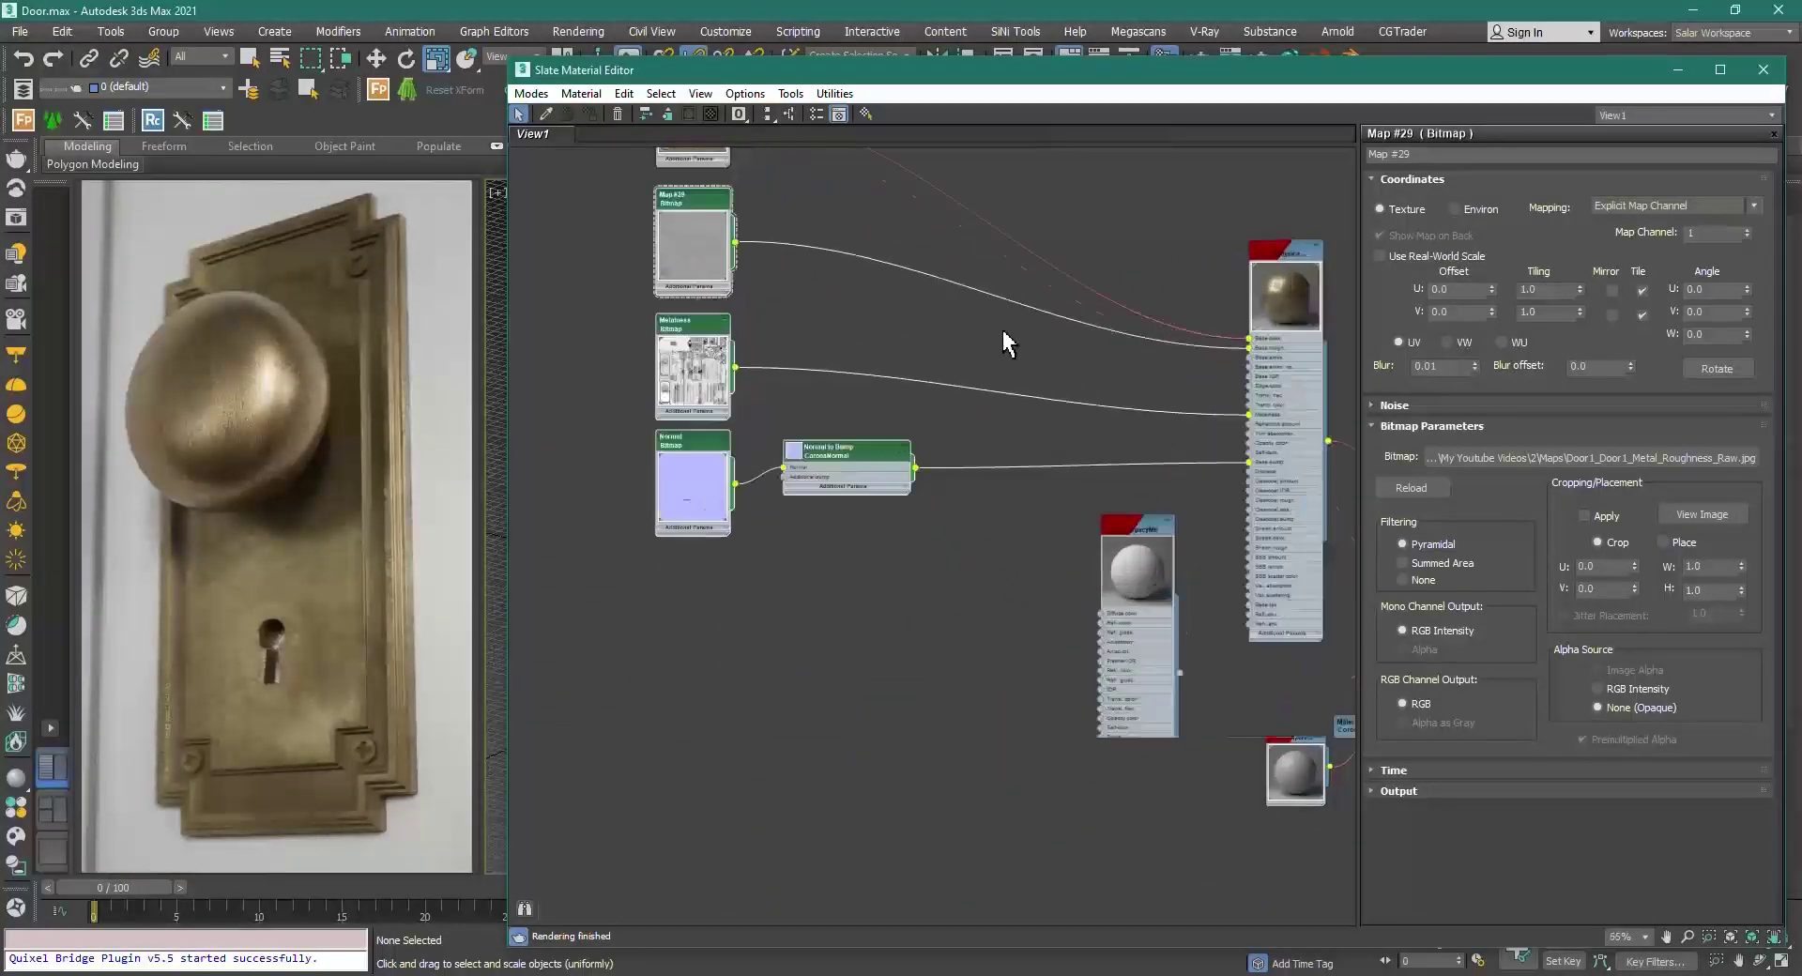
middle_click_drag(1010, 357, 837, 437)
scroll(1110, 405, "up", 4)
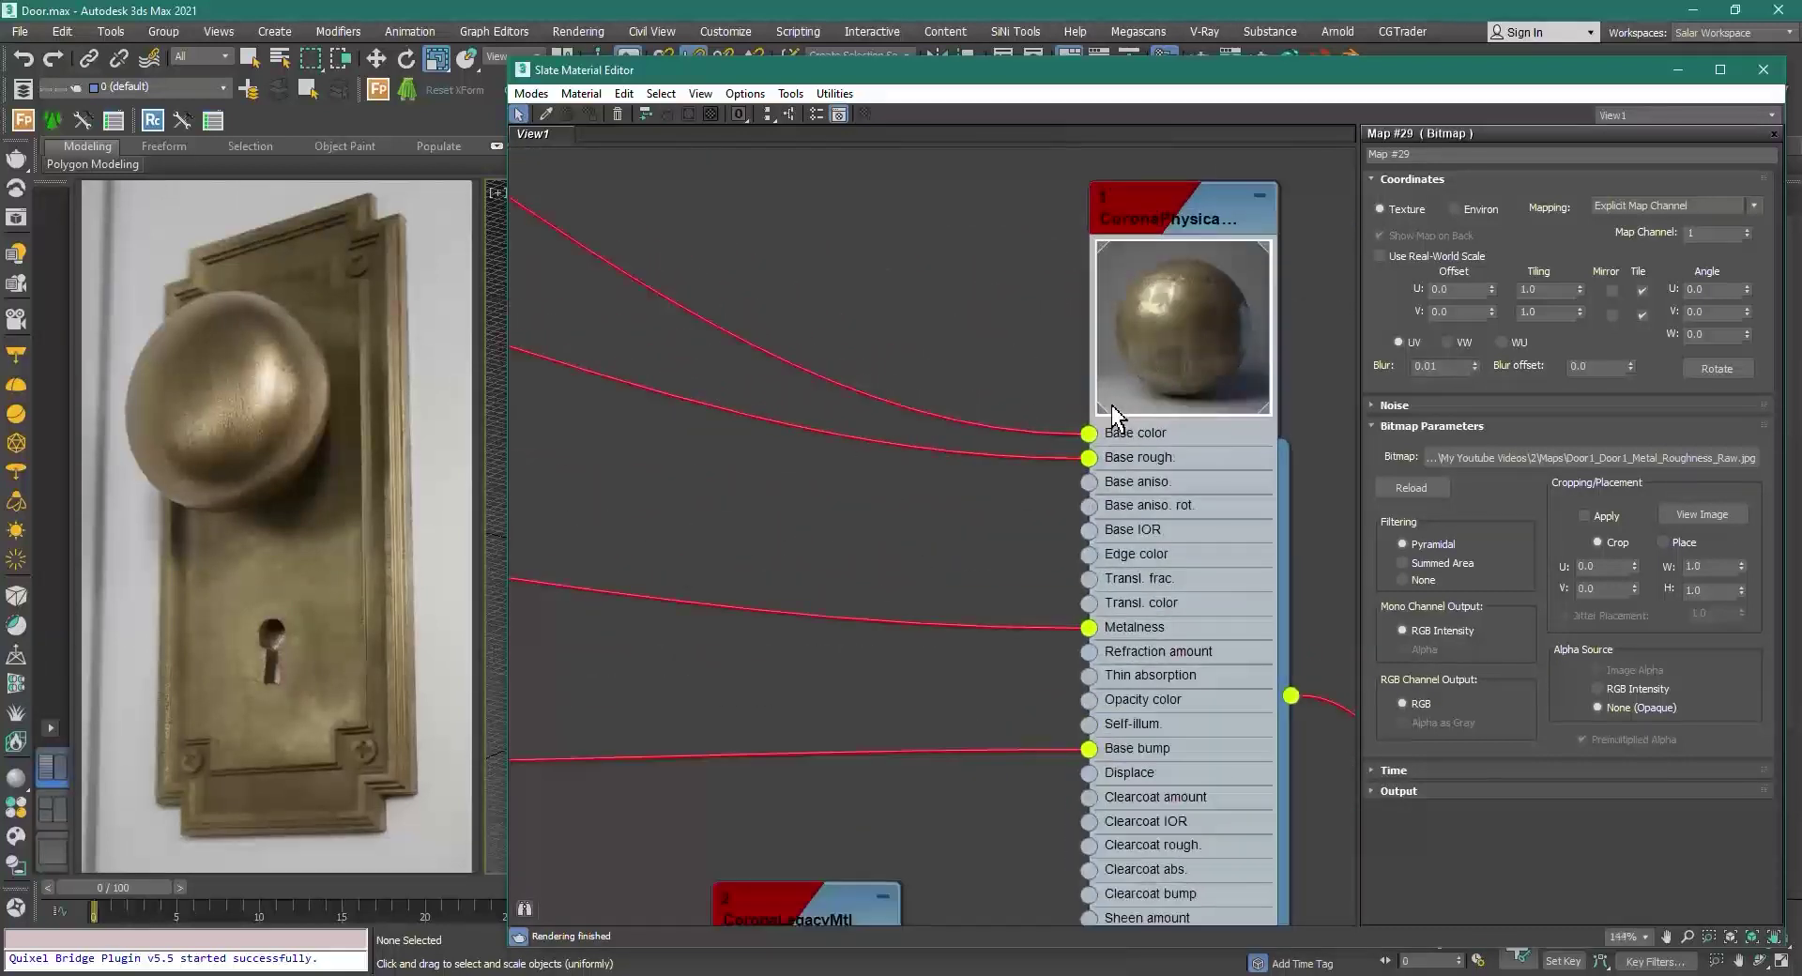
Step: Connect the BaseColor bitmap to the Edge color input of physical material 1 as well
scroll(758, 508, "down", 2)
middle_click_drag(769, 508, 1163, 506)
scroll(893, 474, "down", 1)
middle_click_drag(901, 479, 1206, 574)
scroll(985, 473, "down", 1)
middle_click_drag(985, 474, 997, 567)
scroll(760, 394, "up", 1)
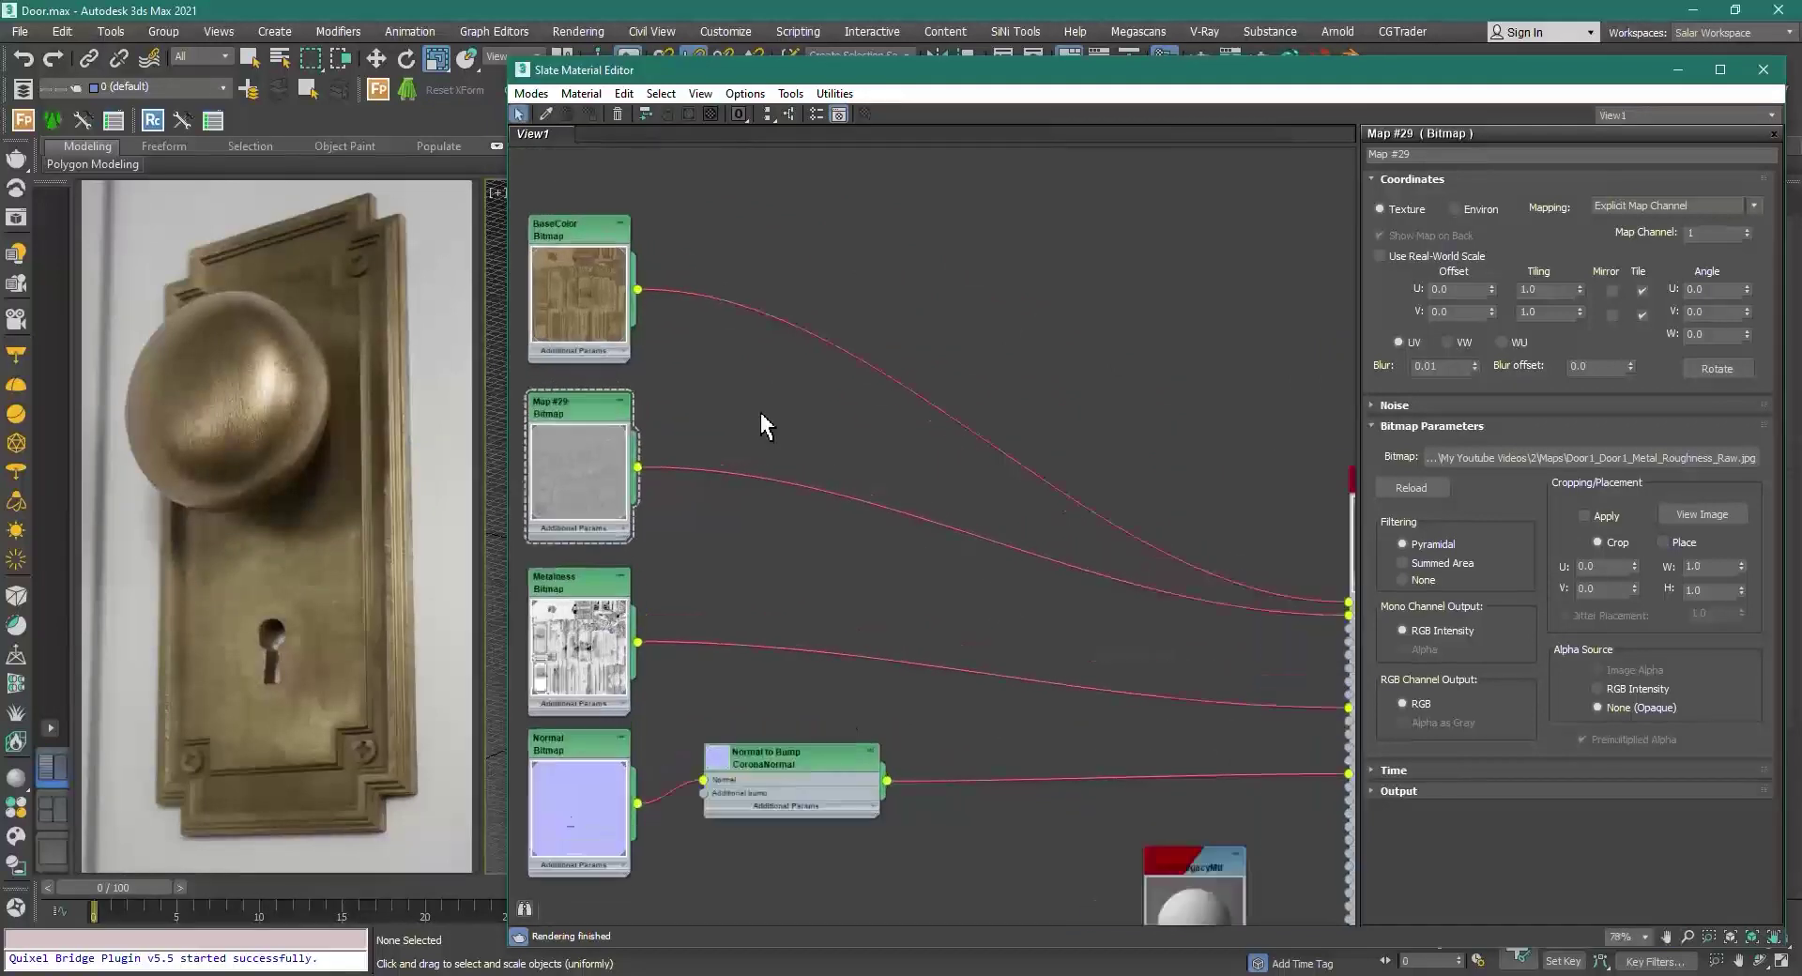
middle_click_drag(751, 409, 617, 381)
middle_click_drag(572, 319, 665, 333)
left_click_drag(948, 431, 1275, 626)
middle_click_drag(1276, 625, 781, 395)
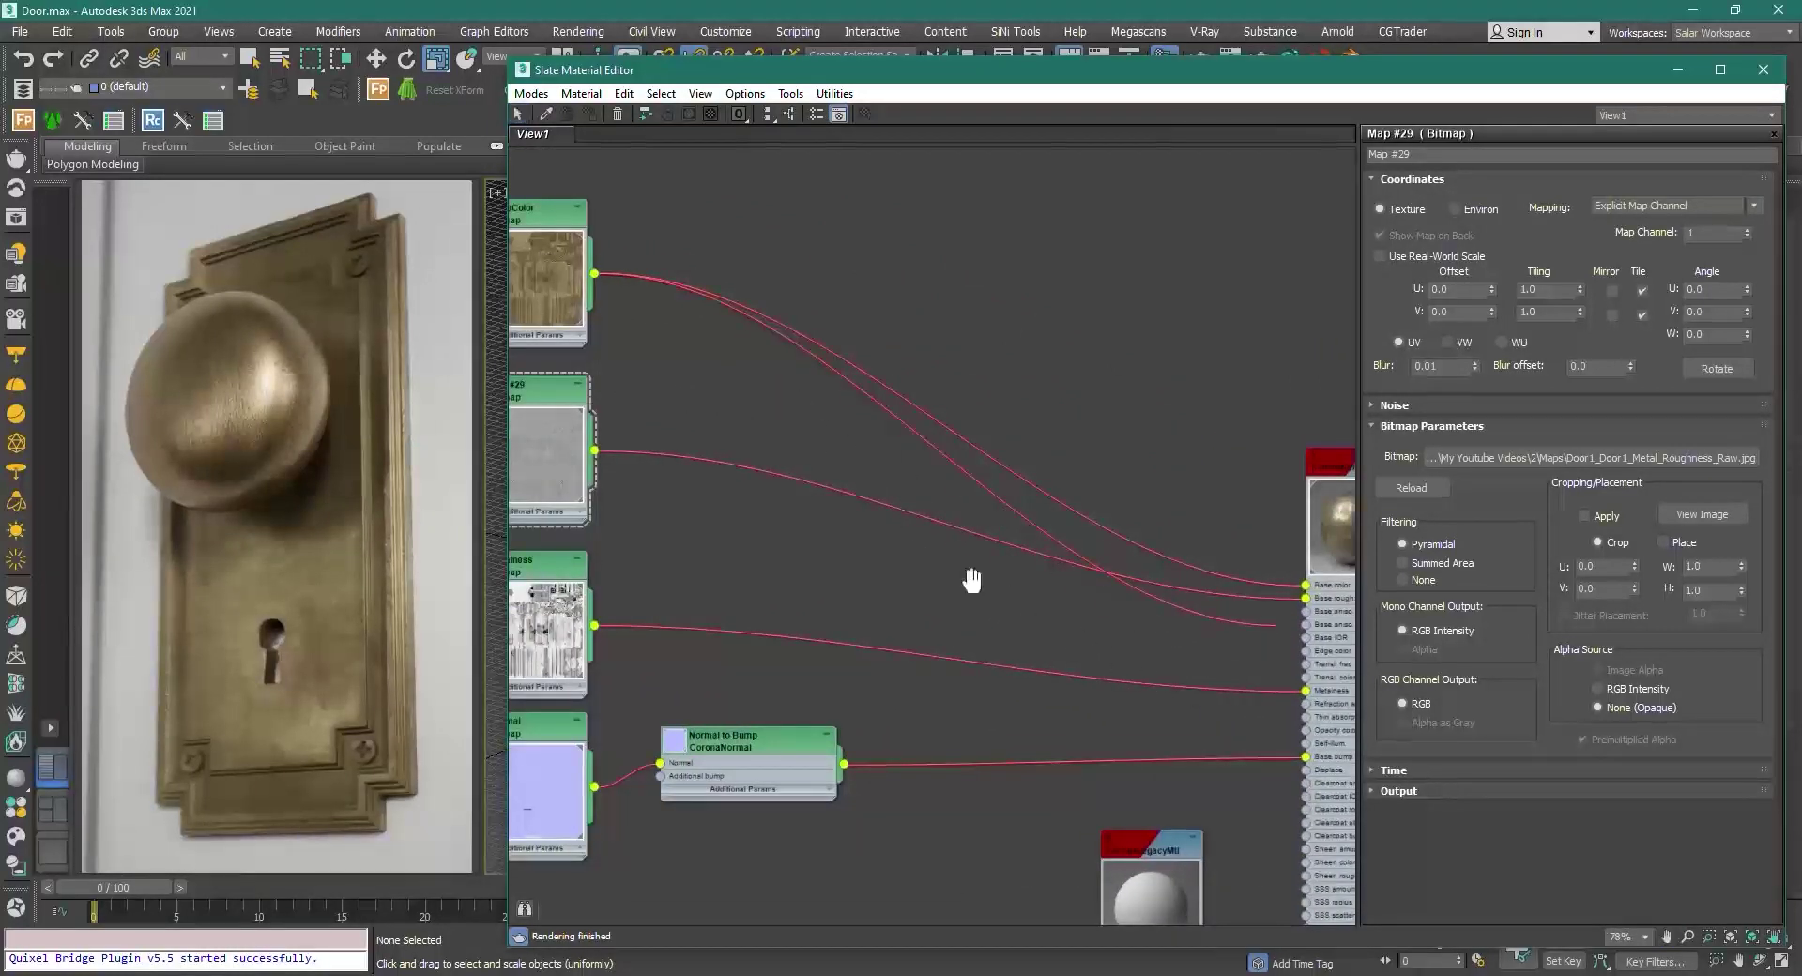
scroll(1224, 650, "up", 4)
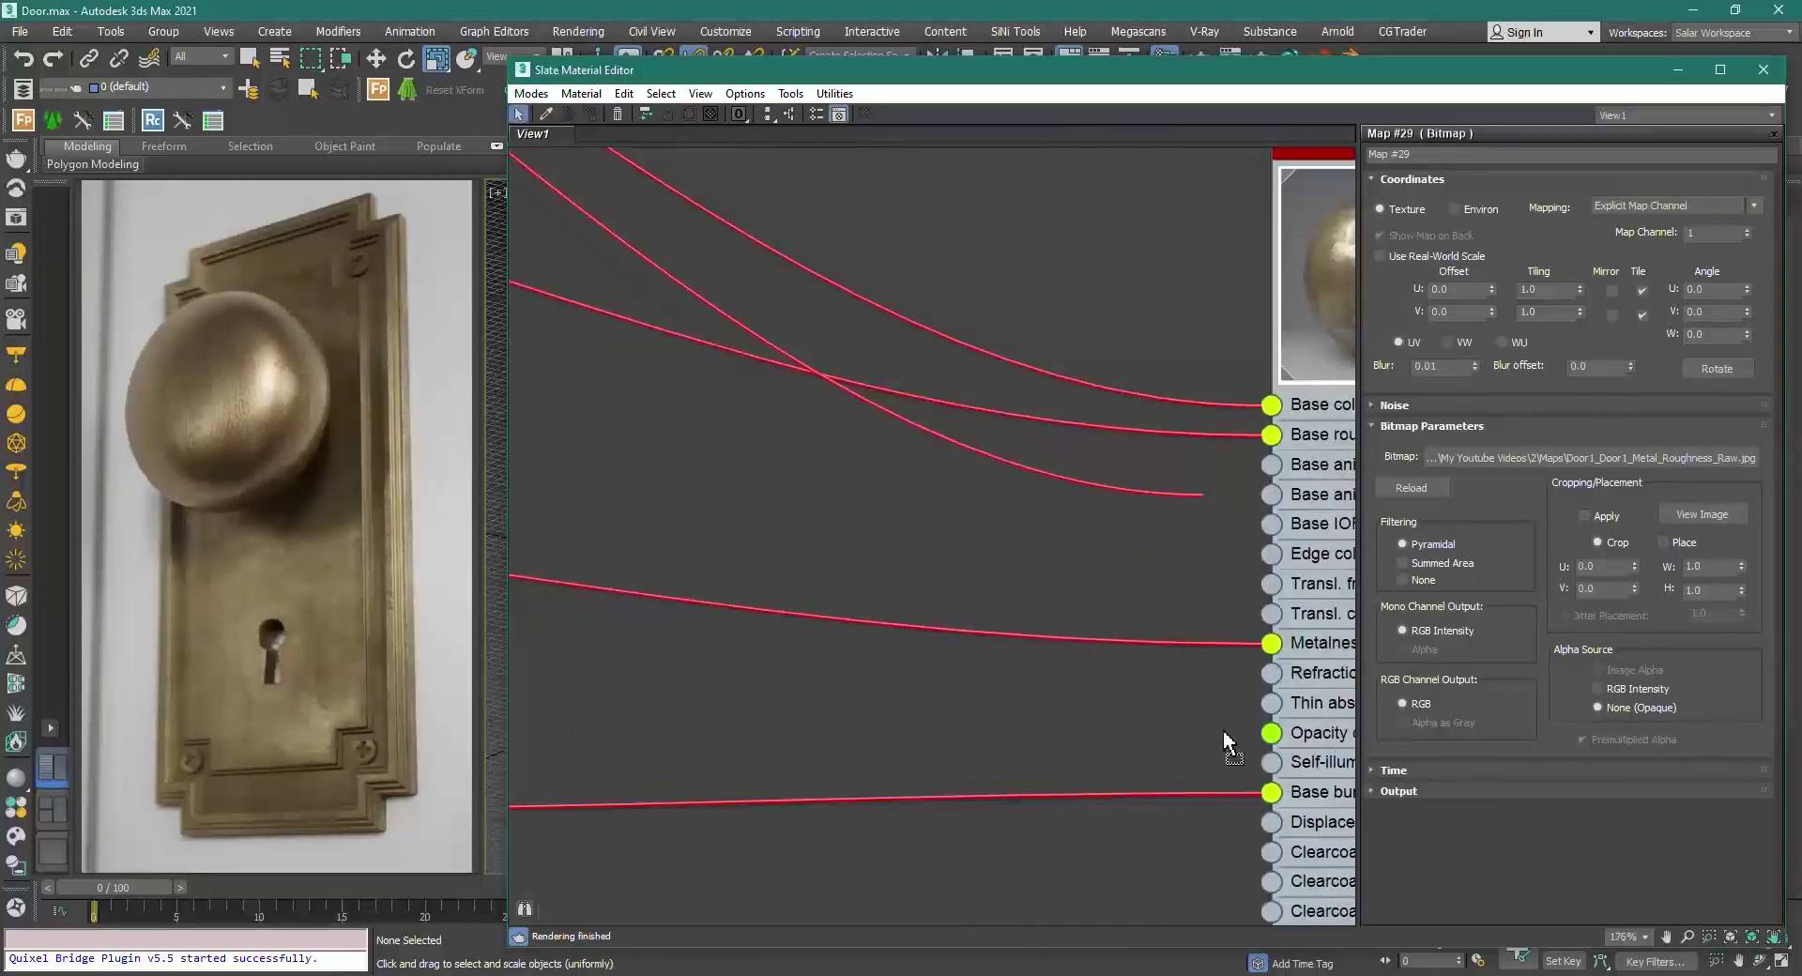
left_click_drag(1262, 583, 1274, 554)
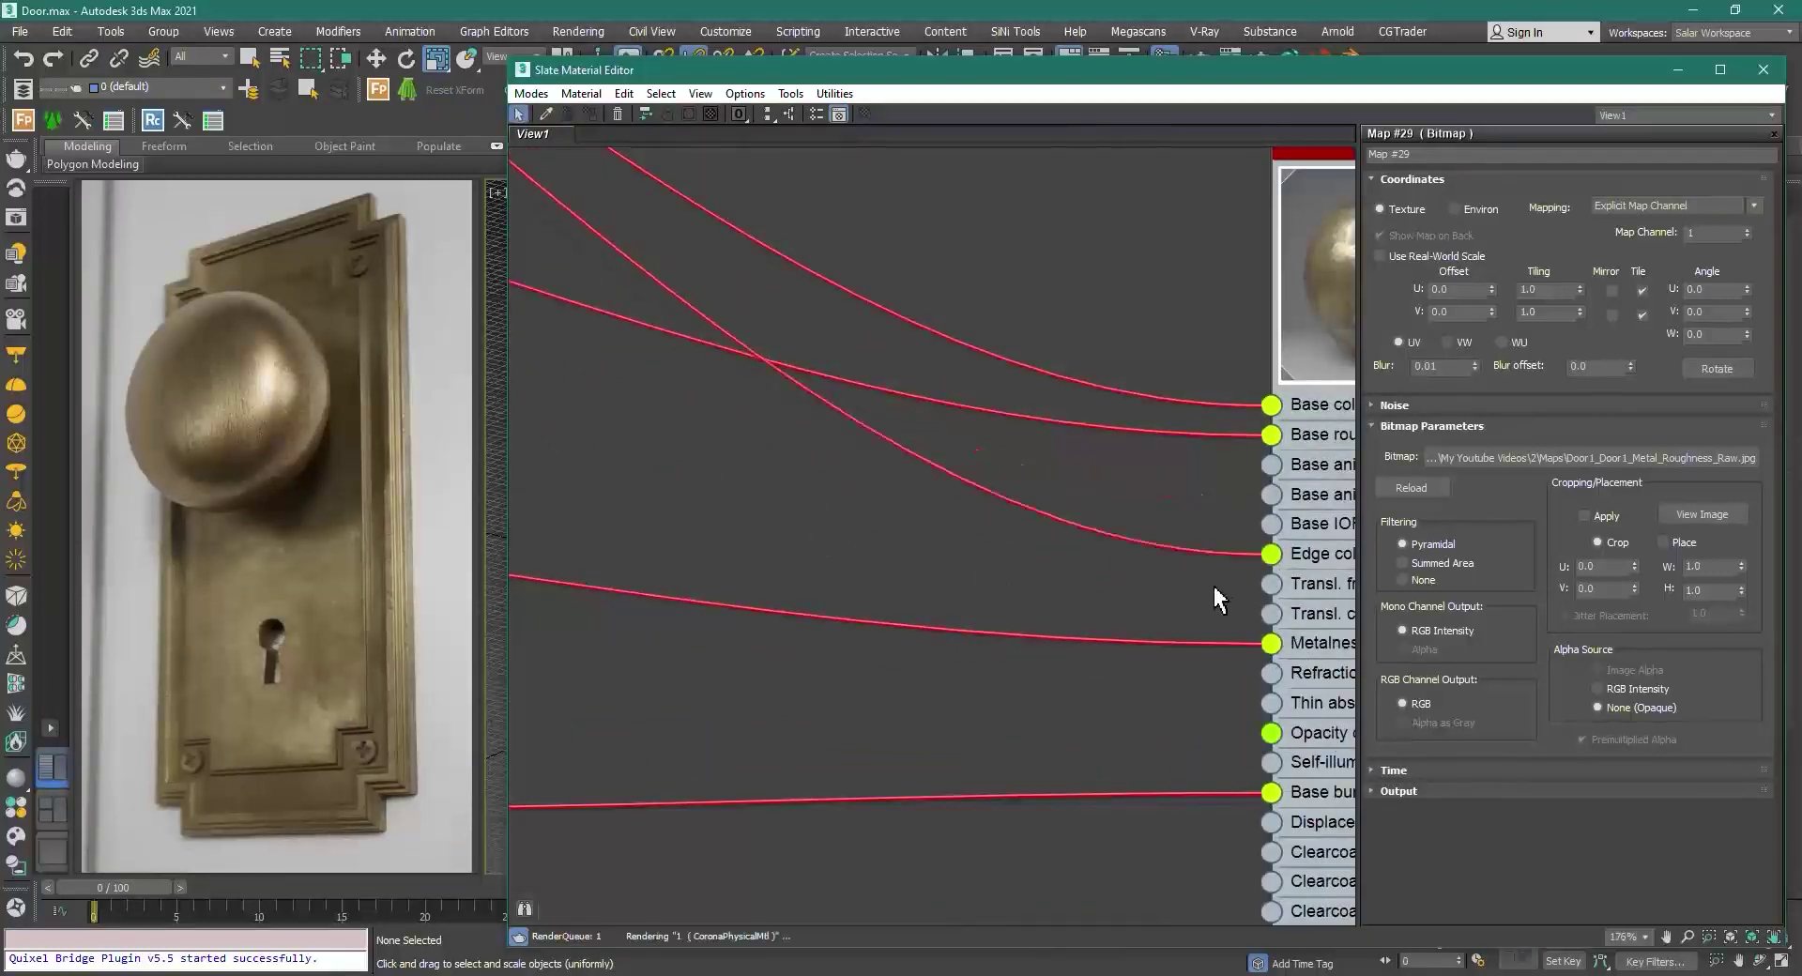
middle_click_drag(1208, 581, 878, 524)
scroll(997, 533, "up", 1)
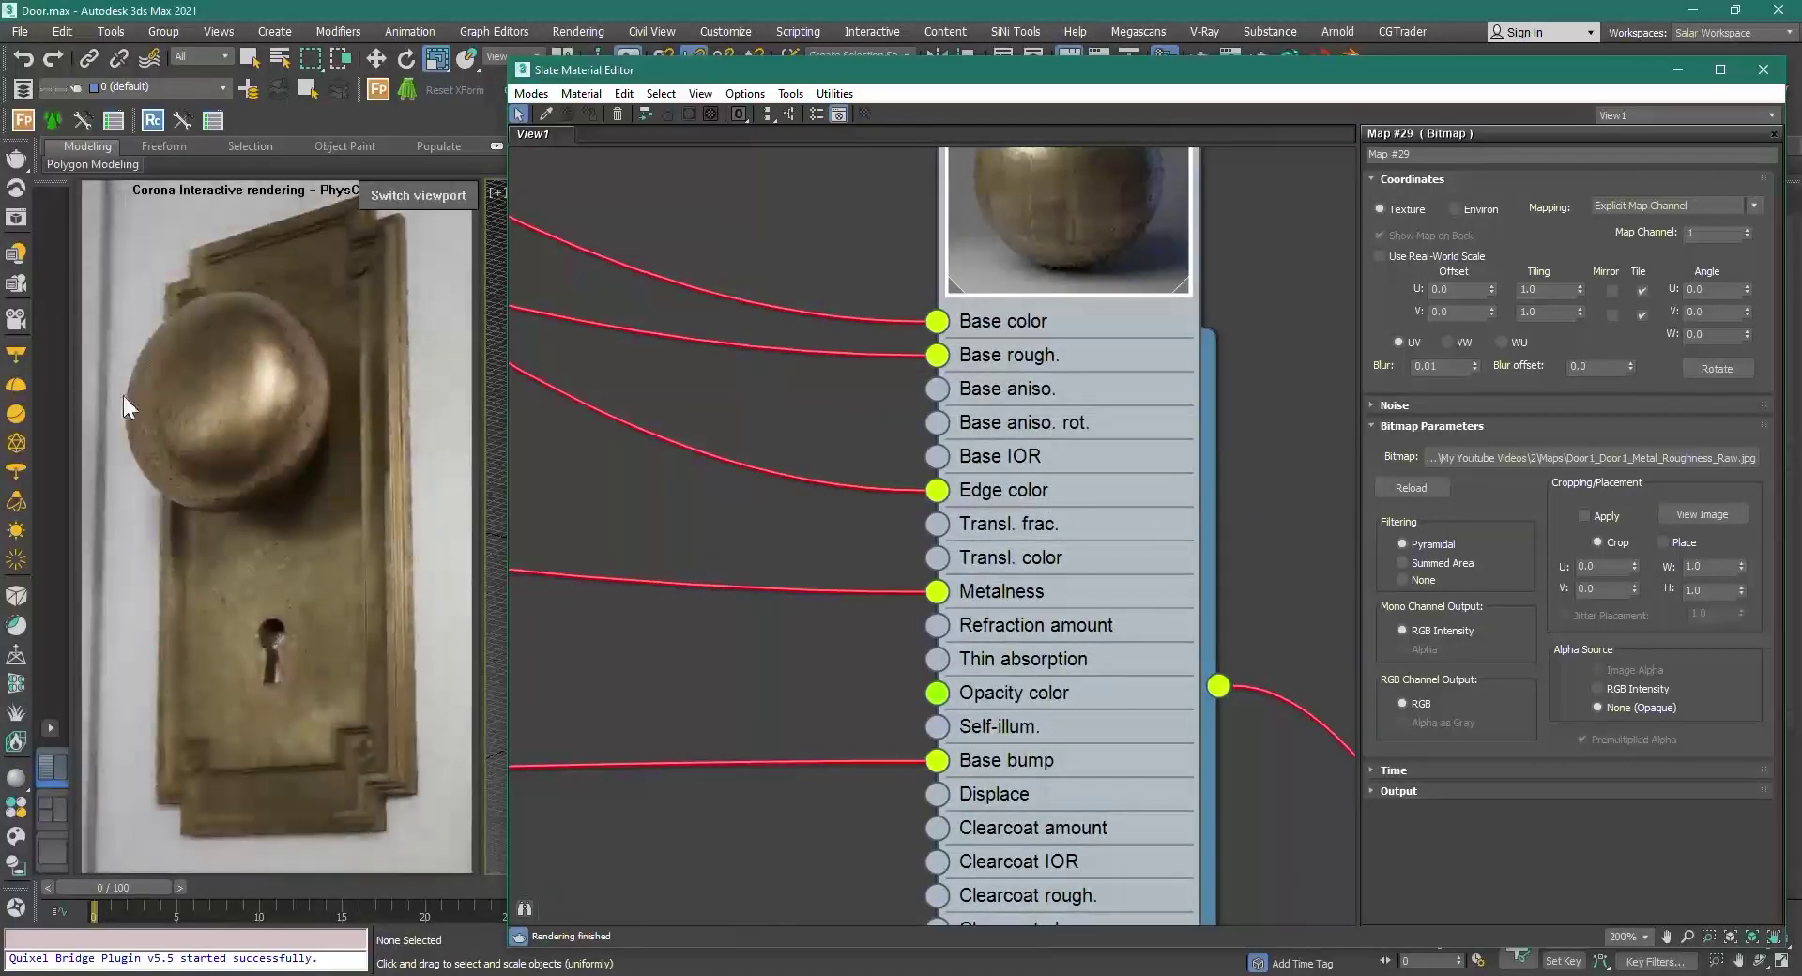
Step: Add a Color Correction map in the empty space before physical material 1
middle_click_drag(523, 510, 716, 503)
scroll(663, 491, "down", 1)
right_click(660, 477)
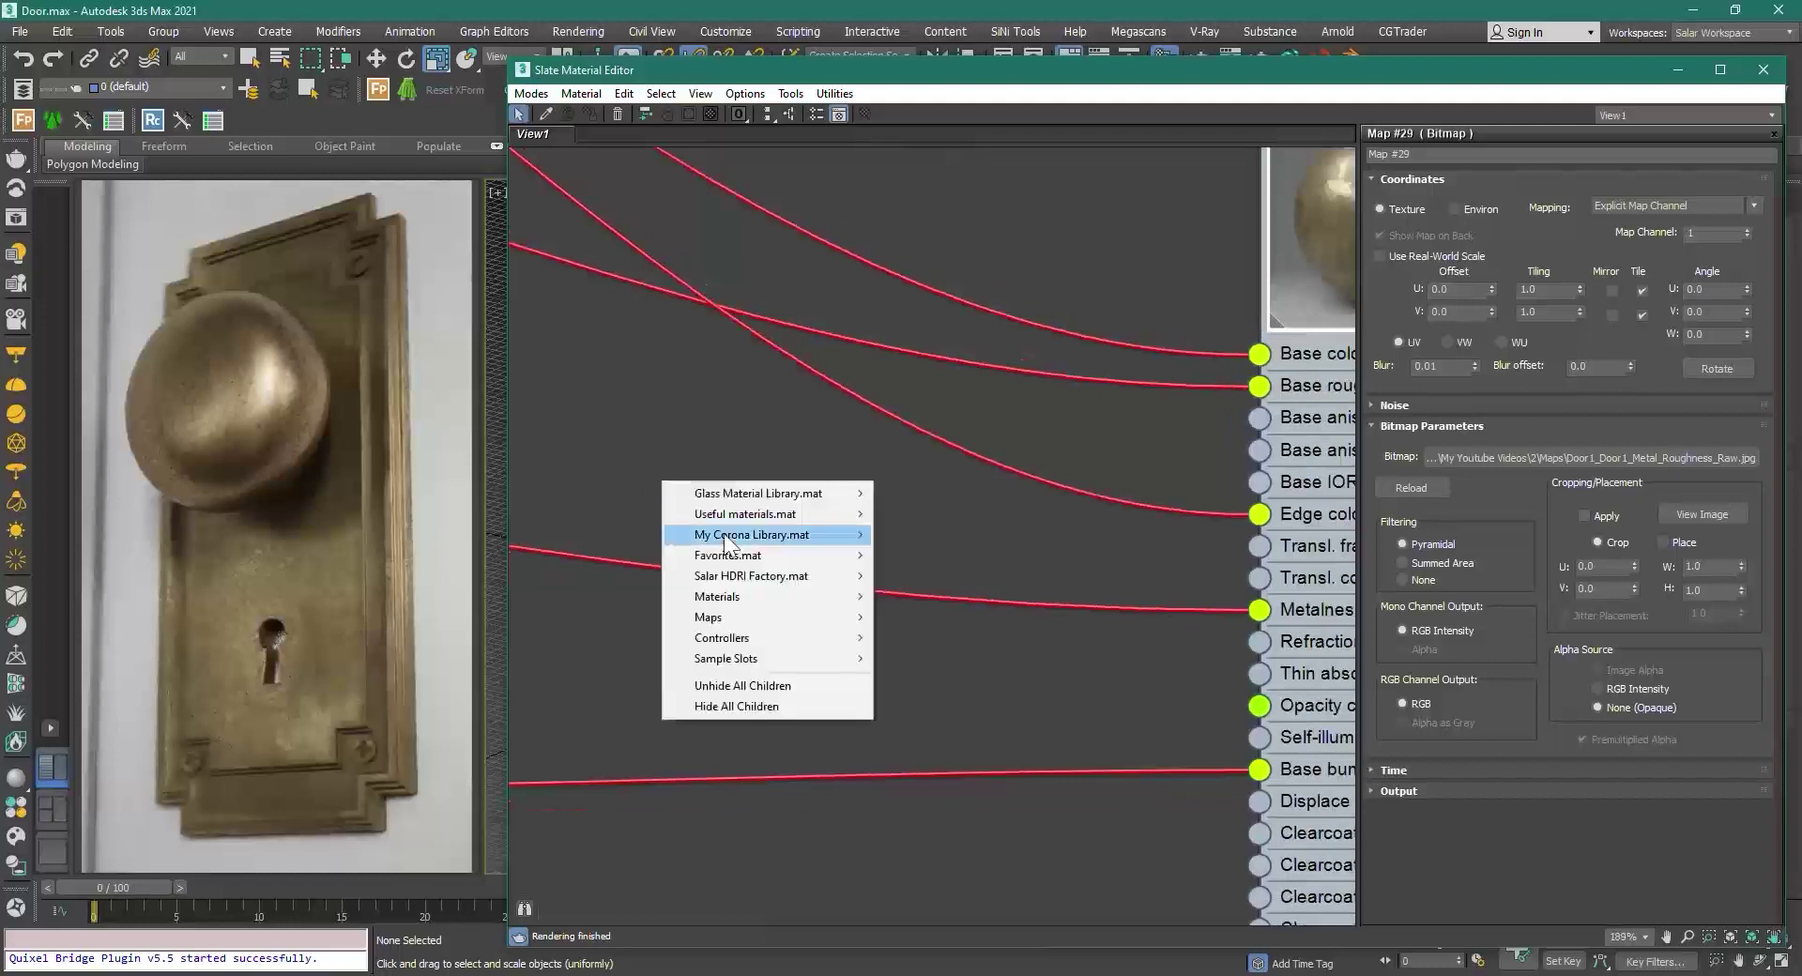
mouse_move(799, 617)
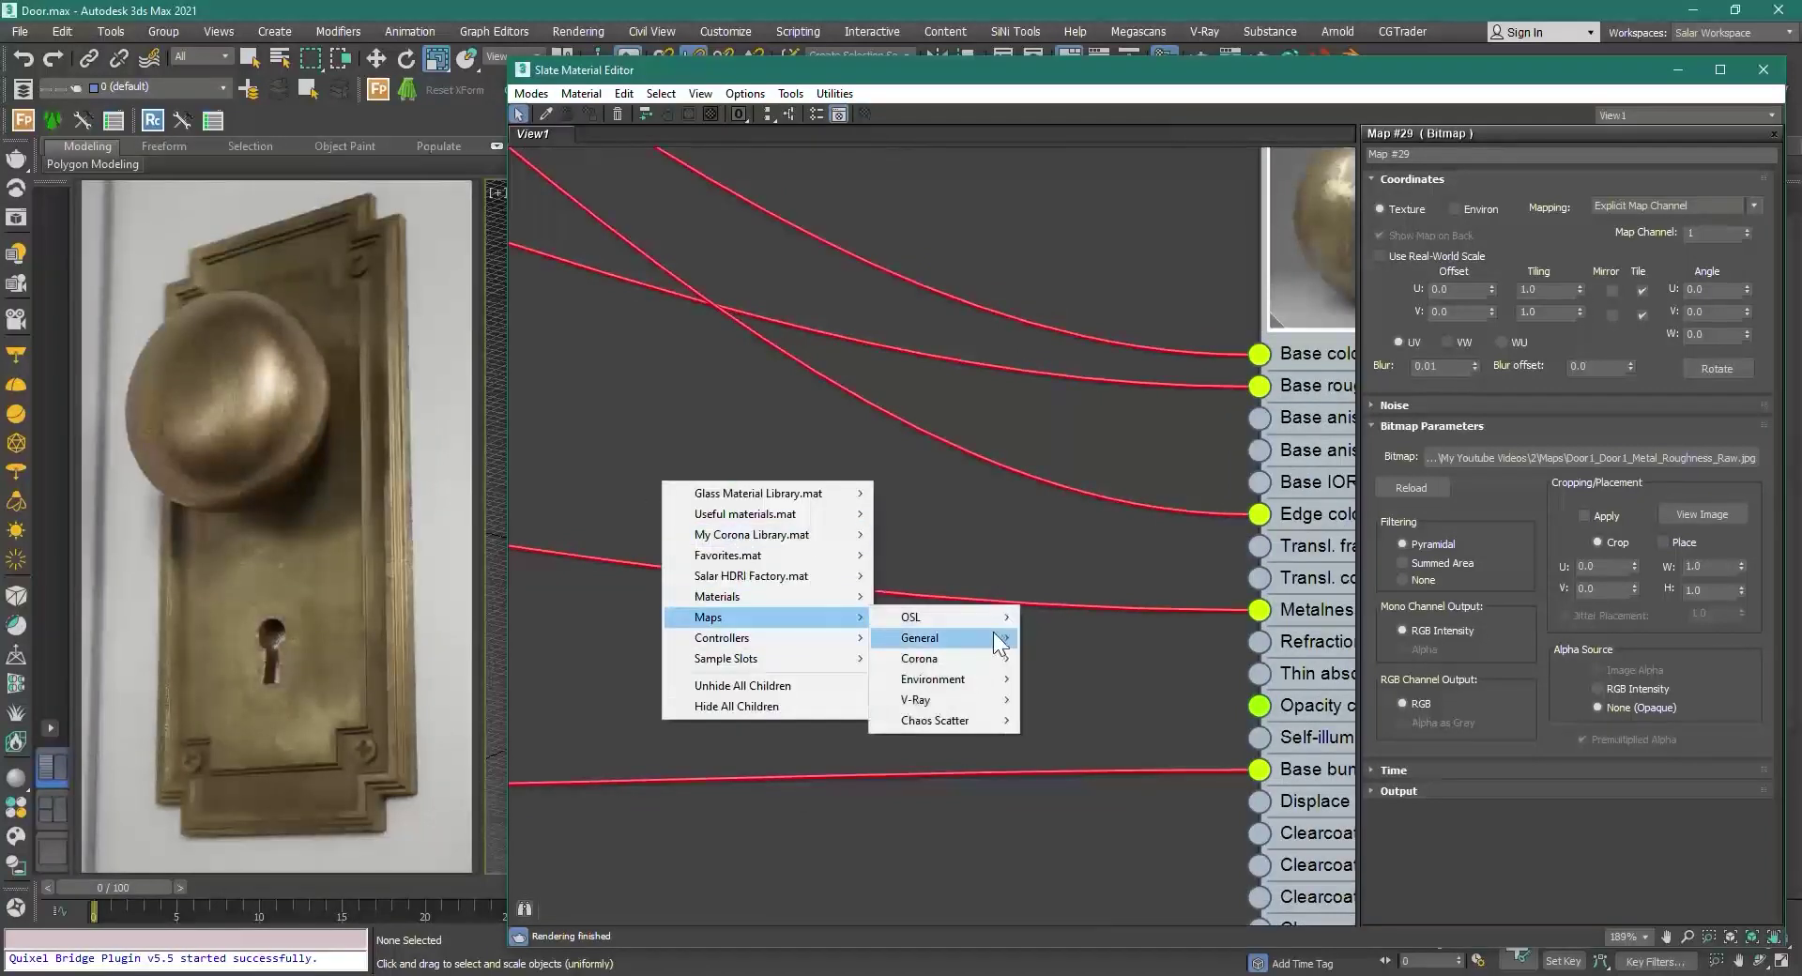
mouse_move(997, 641)
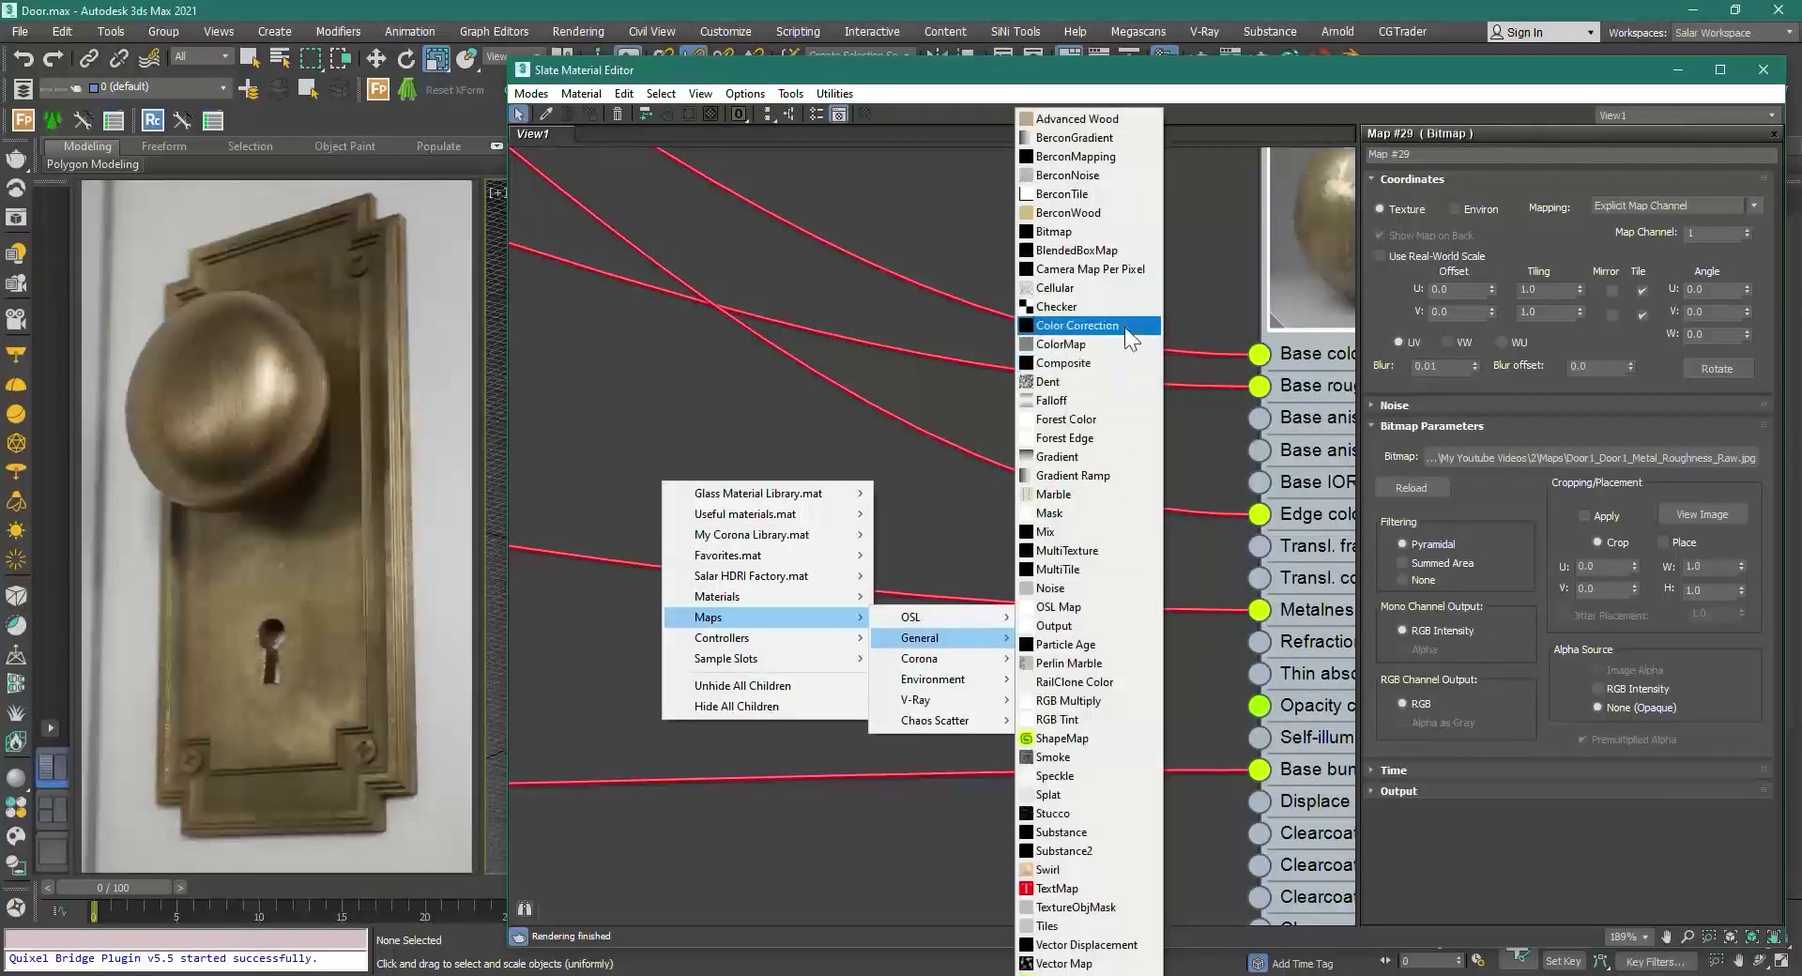
left_click(1082, 326)
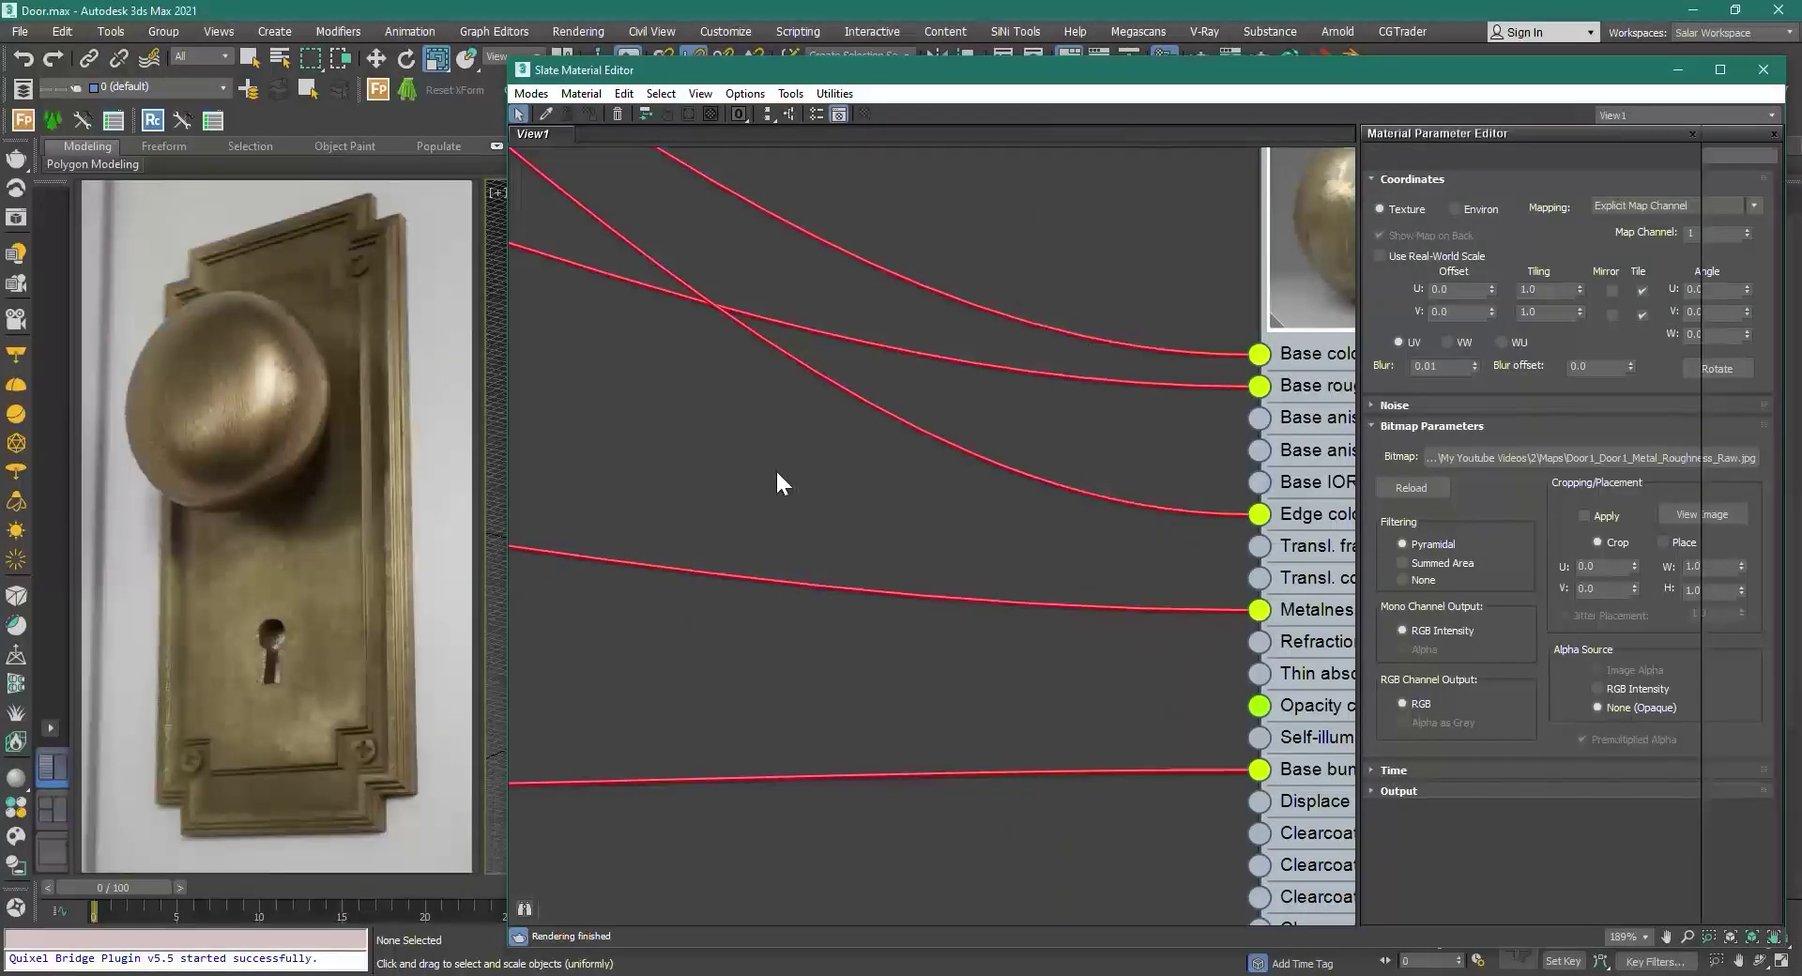
Step: Set the Color Correction's base color to pure red and connect it to the Edge color input of physical material 1
left_click(1520, 199)
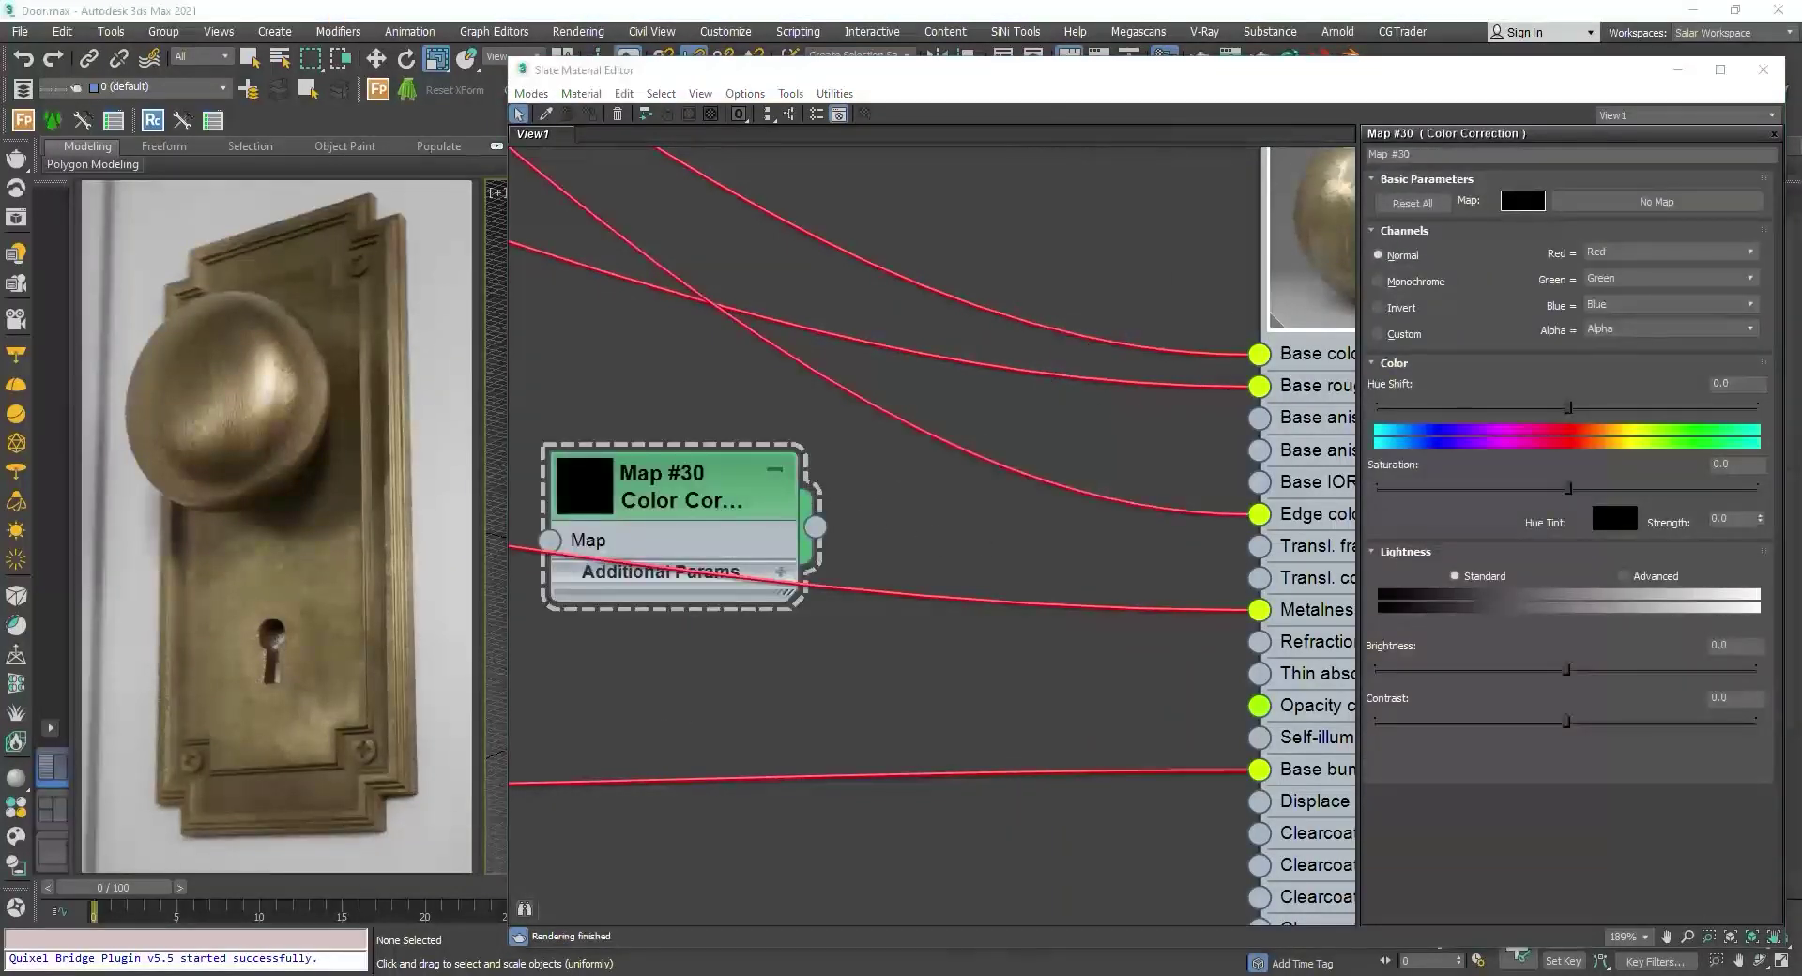
left_click_drag(413, 229, 813, 139)
left_click_drag(906, 174, 1023, 172)
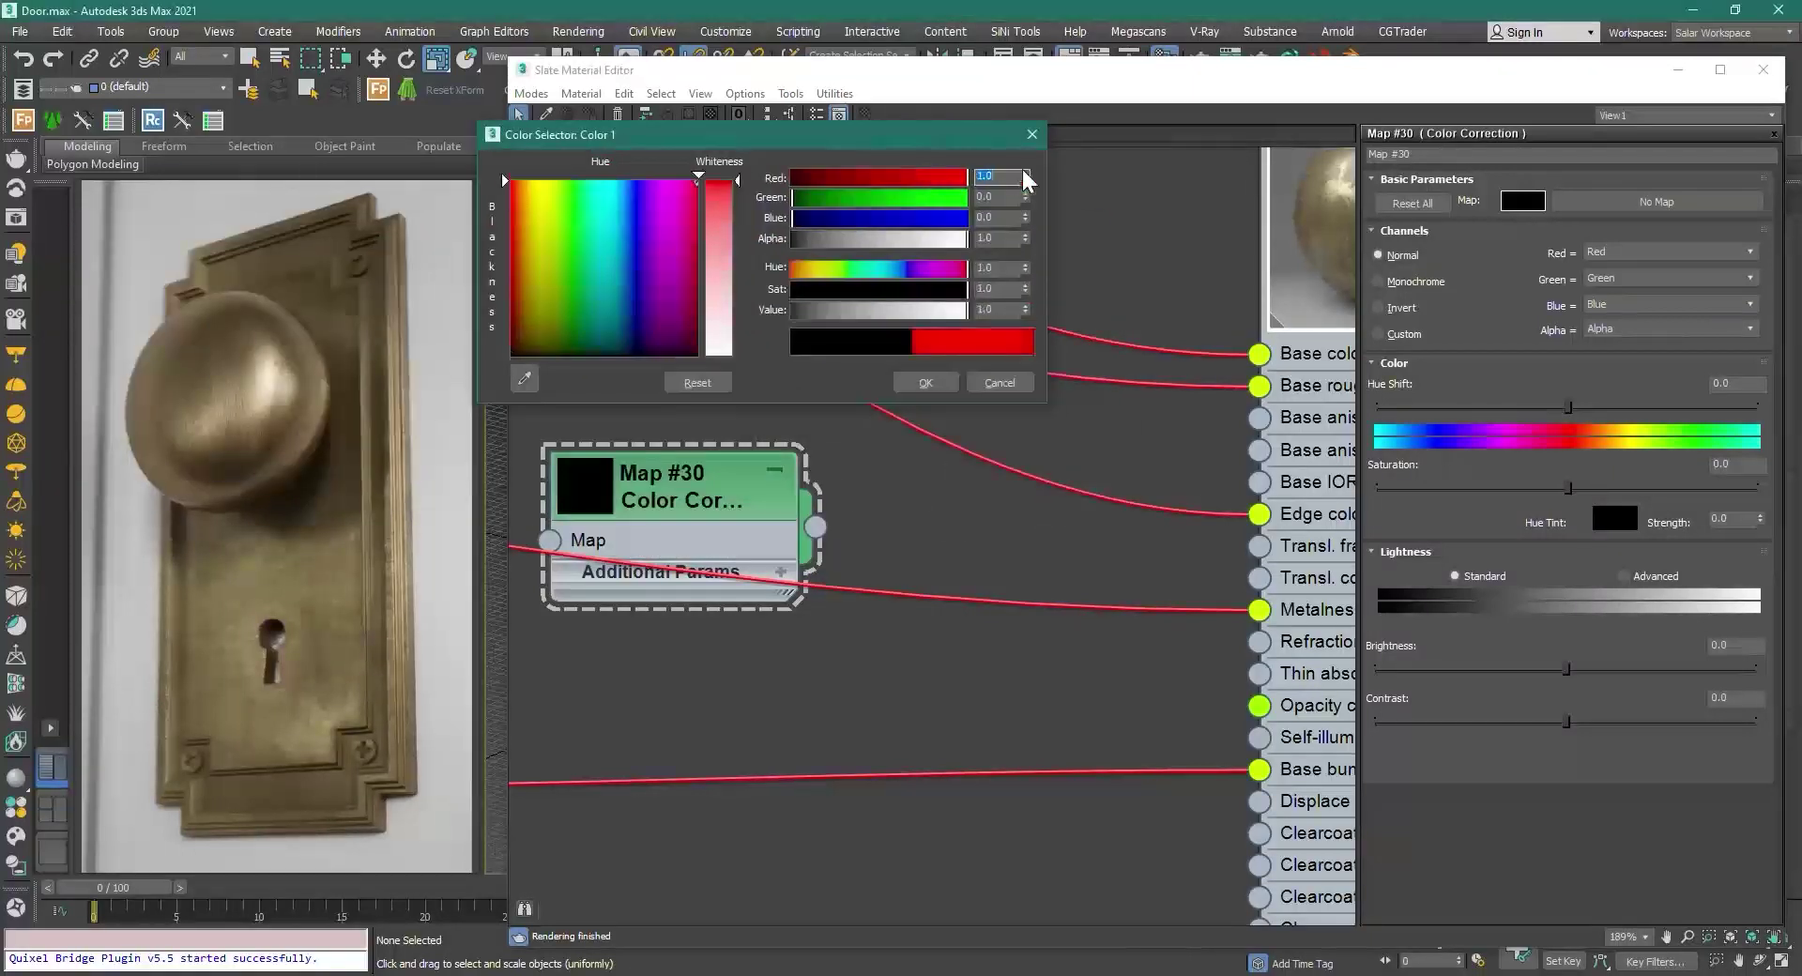
left_click(925, 382)
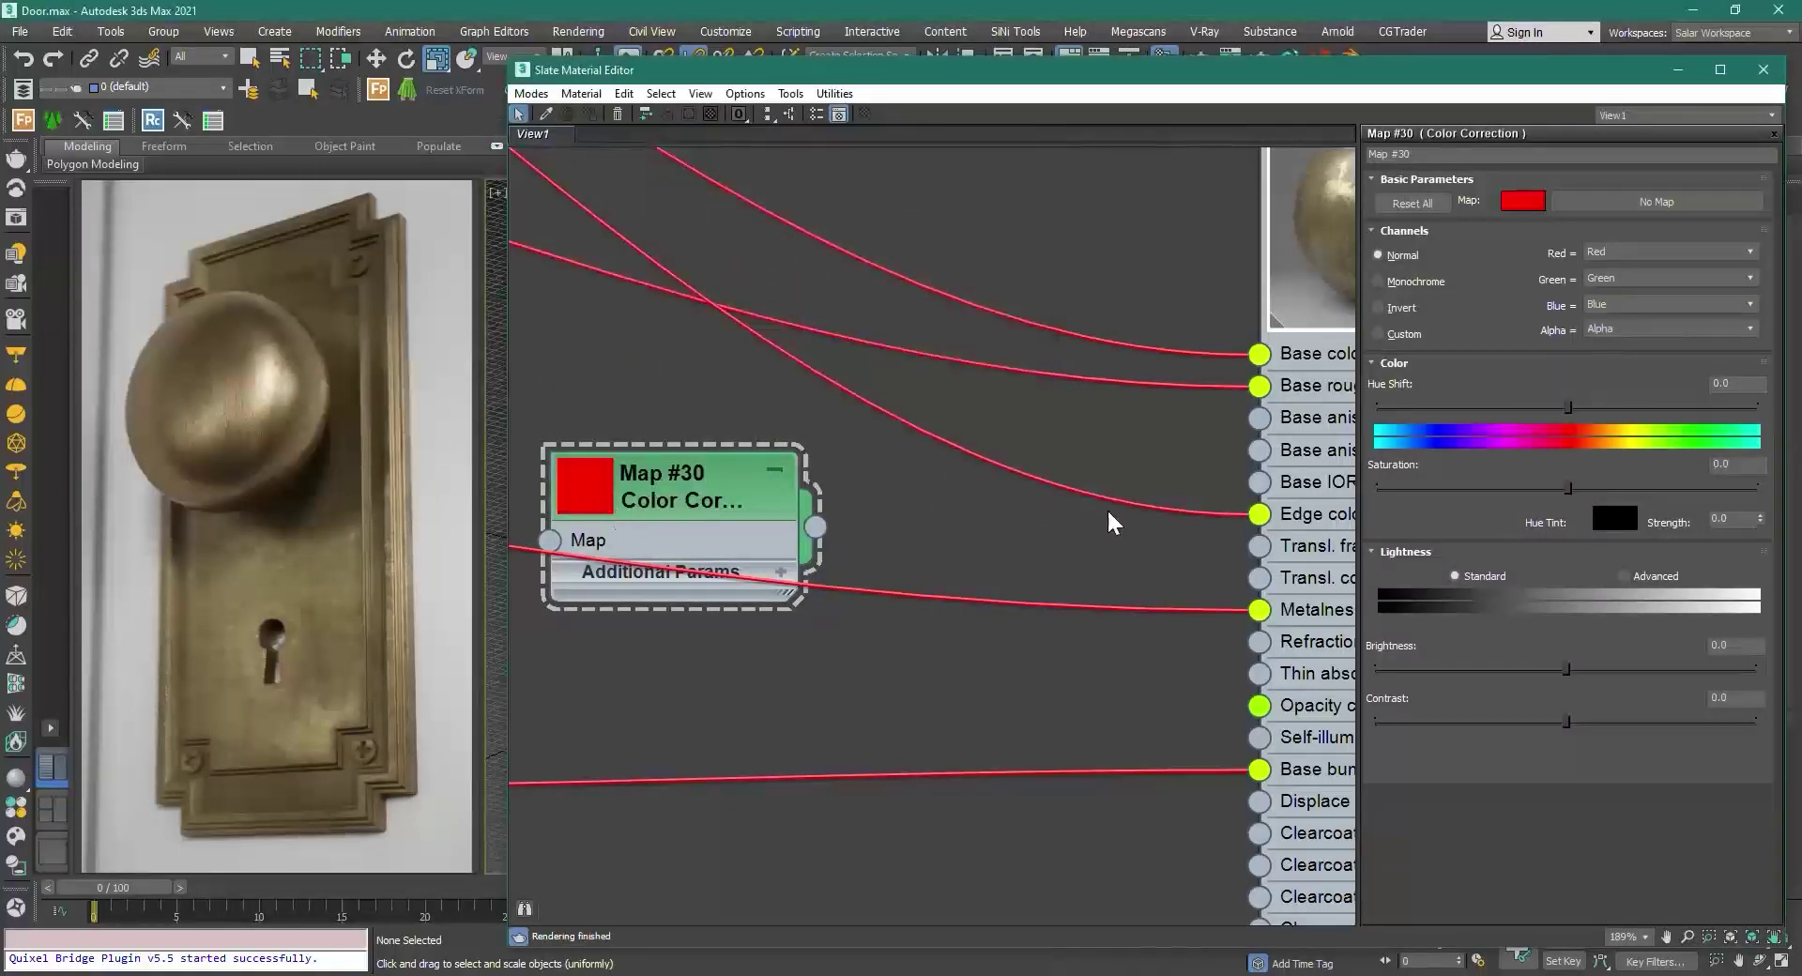
left_click_drag(814, 526, 1259, 515)
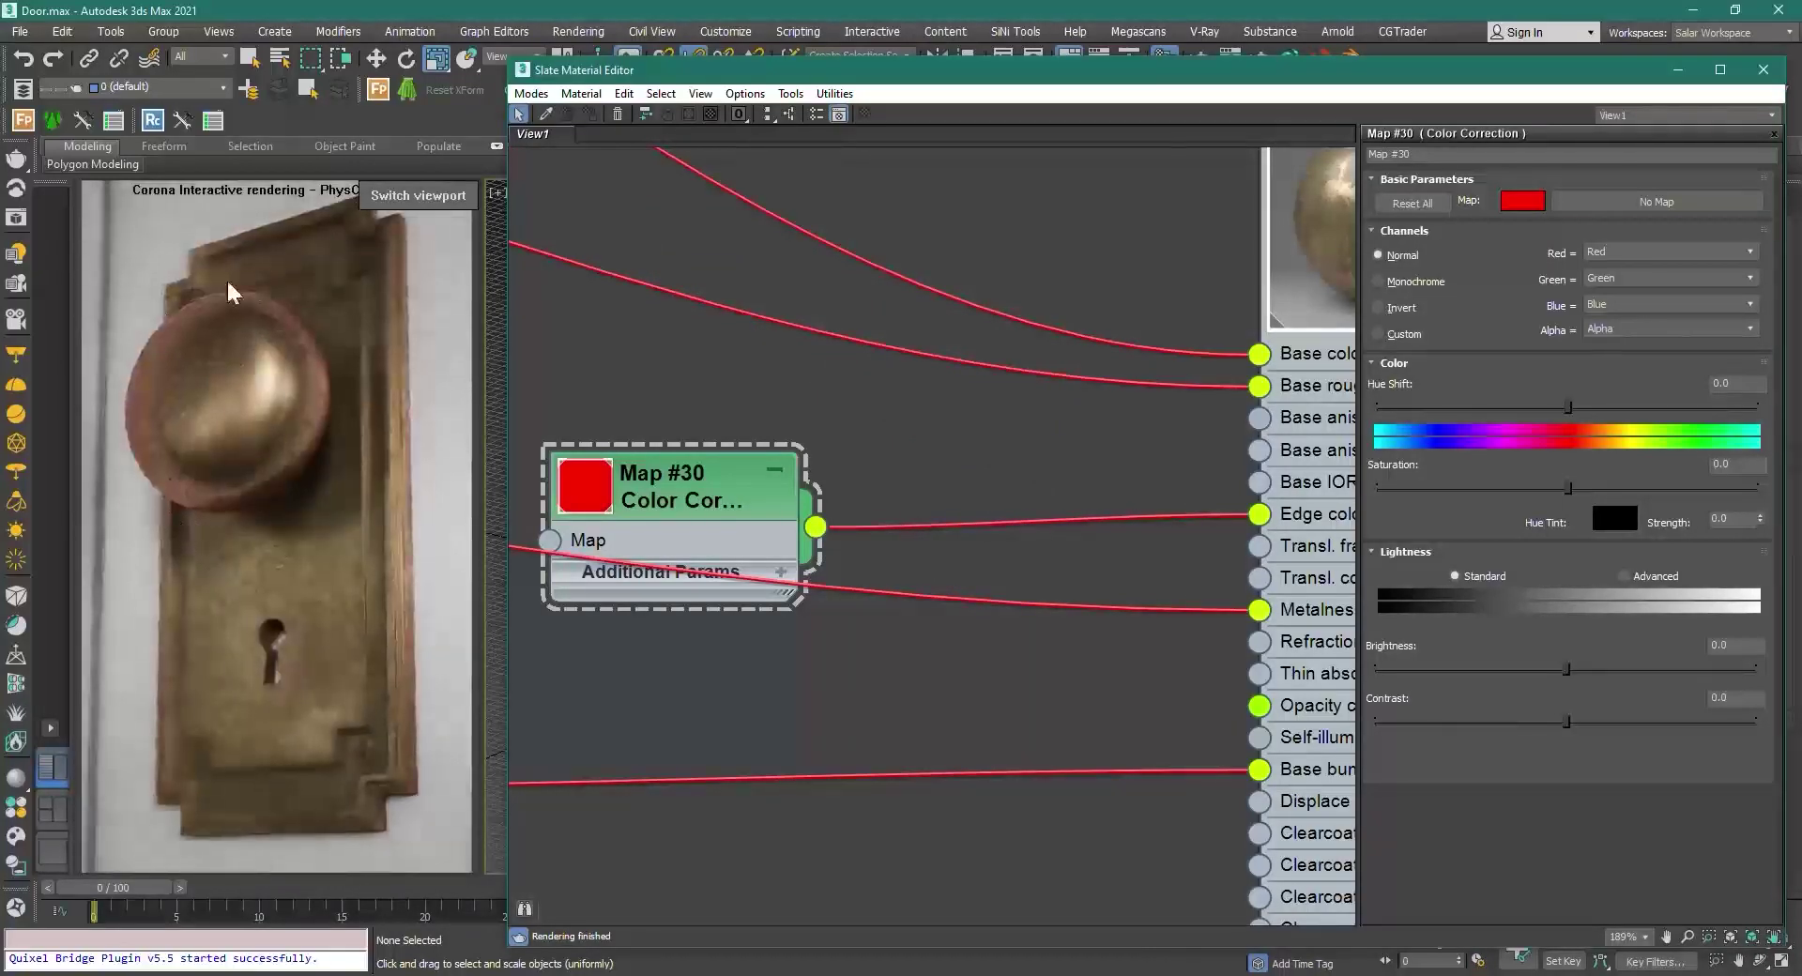
left_click_drag(699, 498, 699, 463)
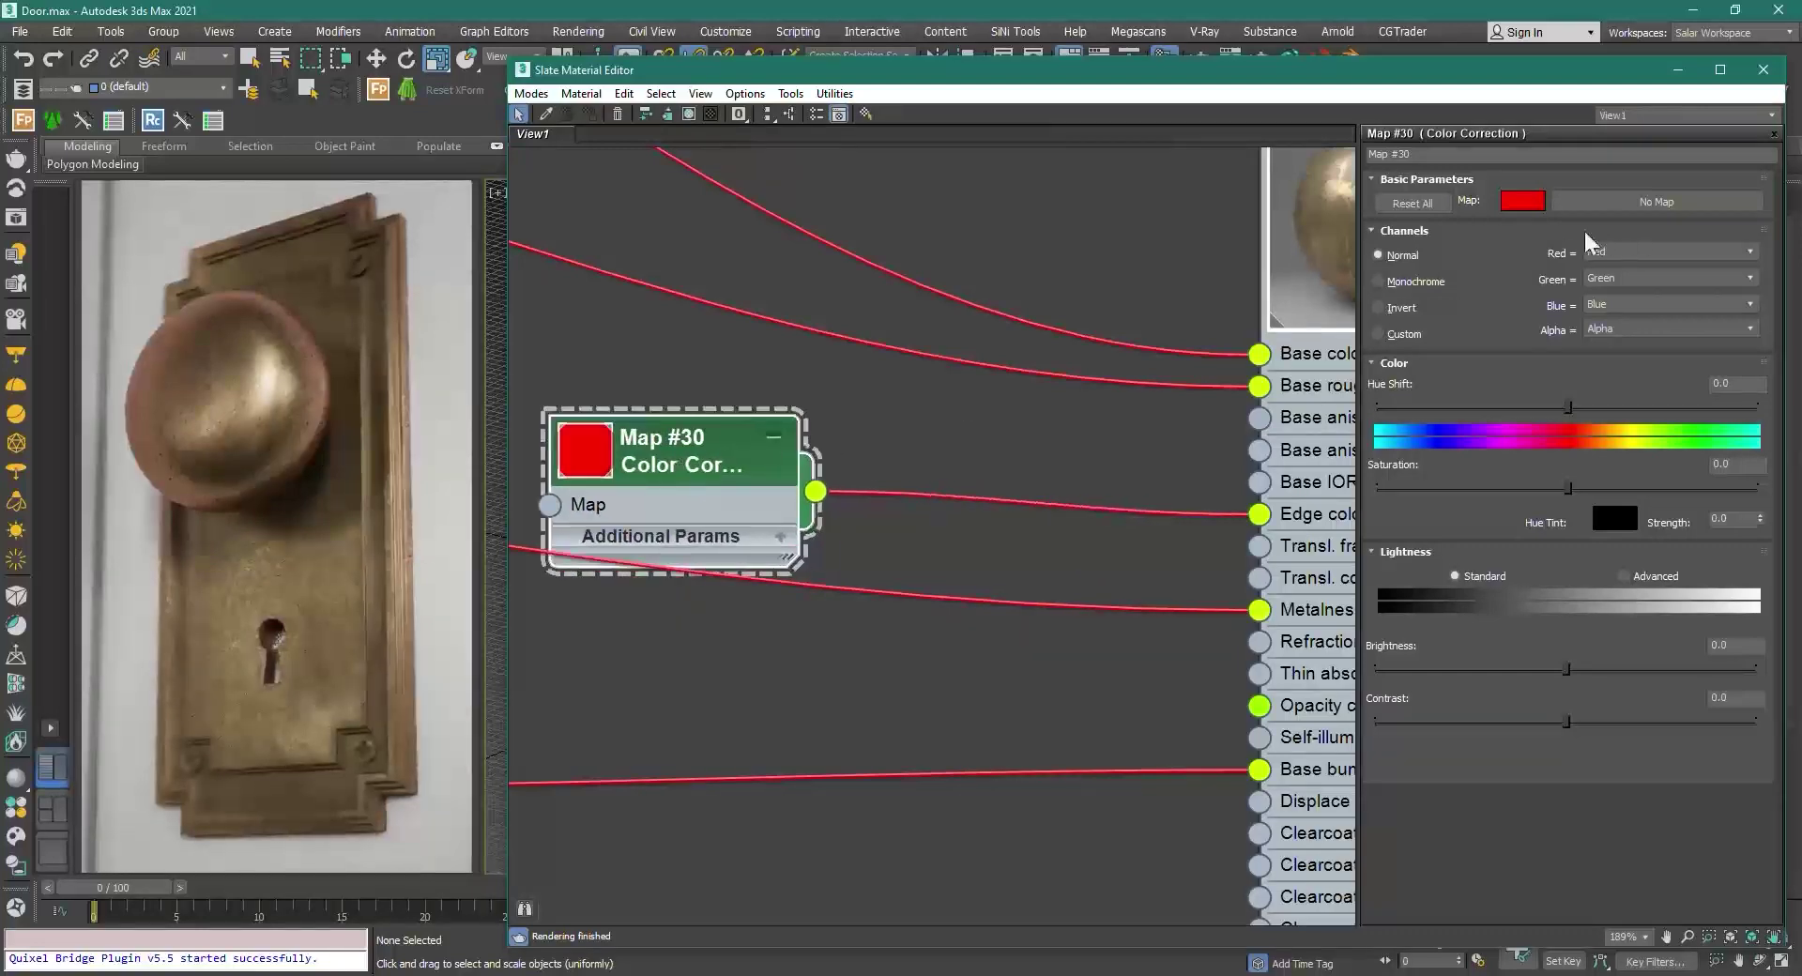
Step: Shift the Color Correction's hue first to green, then to blue with a hue shift of about -139
left_click_drag(1571, 411, 1691, 409)
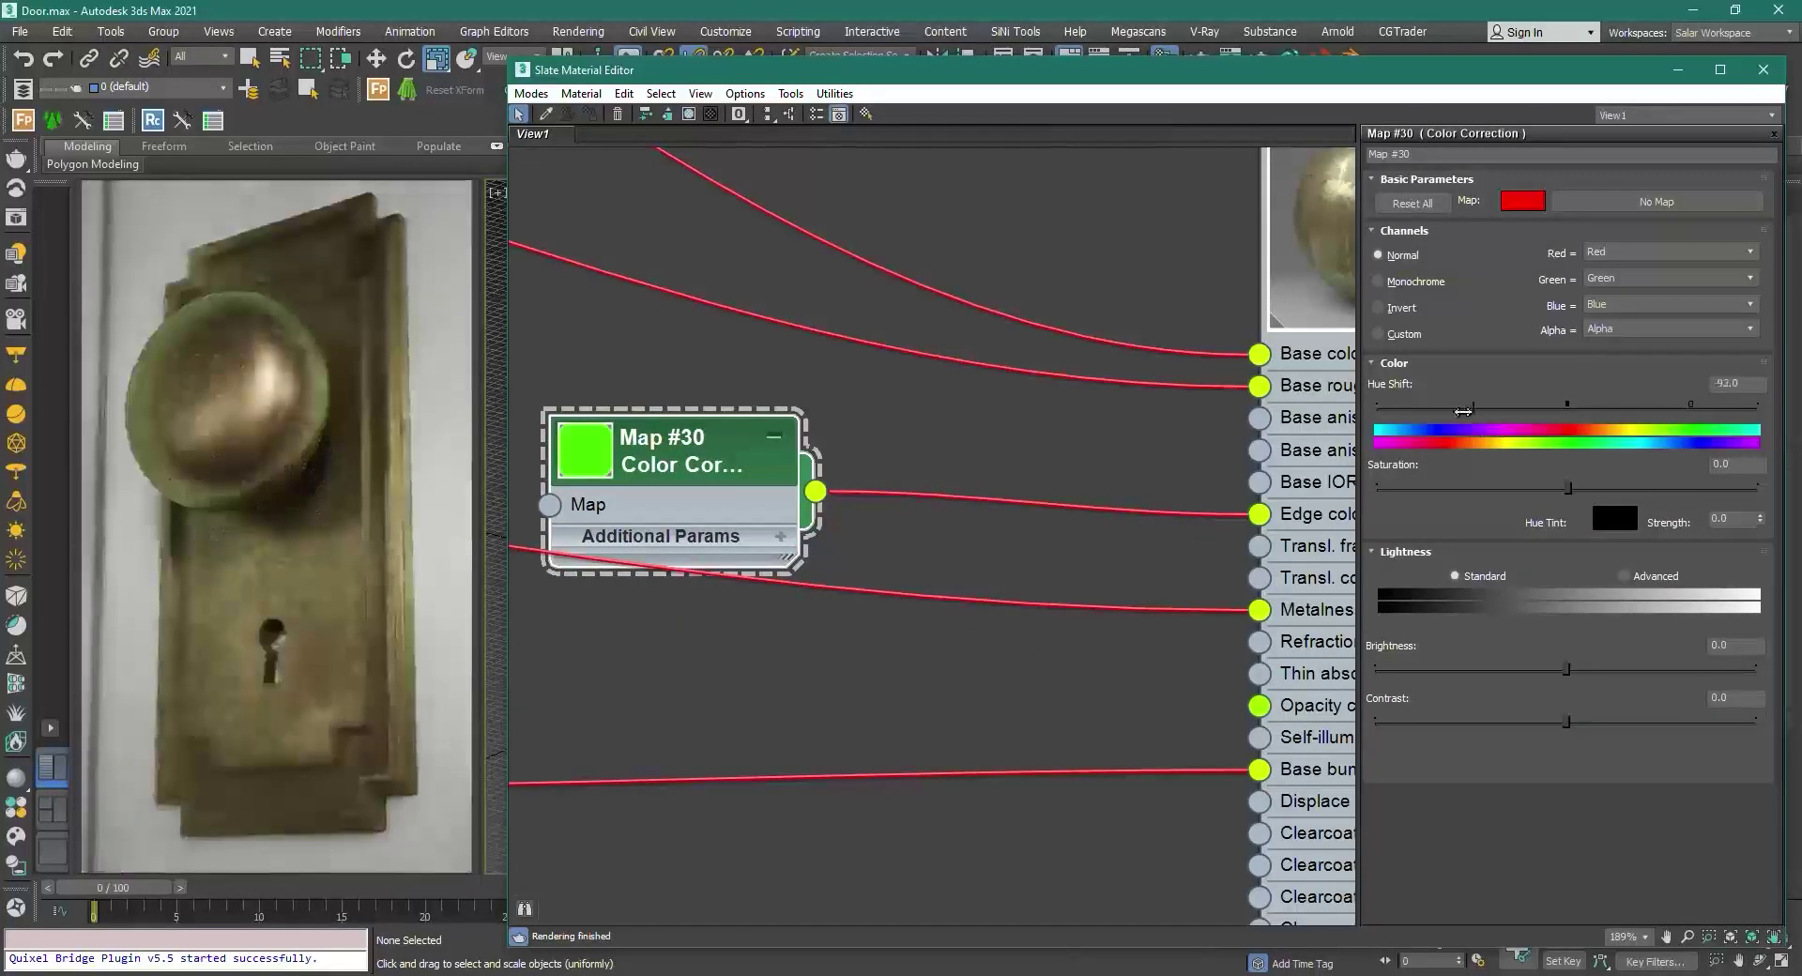
left_click(1420, 409)
scroll(760, 387, "down", 2)
scroll(807, 398, "down", 1)
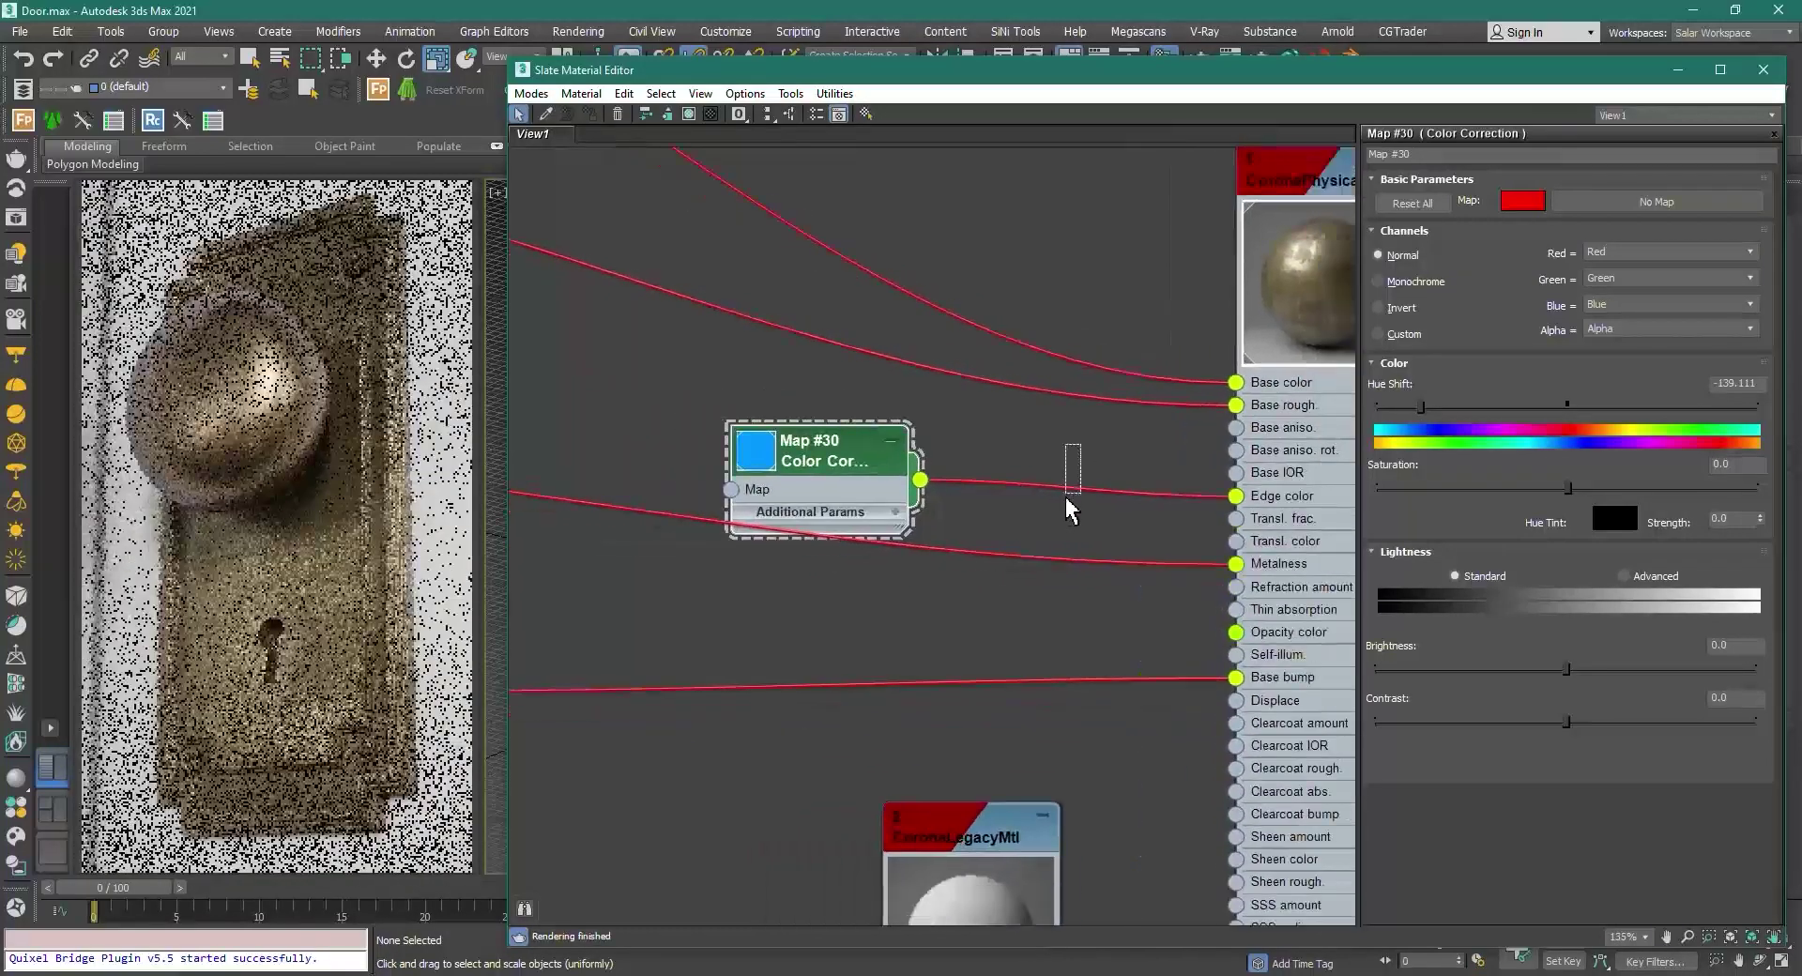
Step: Open the parameters of physical material 1 and examine its Edge color setting
middle_click_drag(1158, 473, 993, 488)
scroll(1183, 266, "up", 1)
double_click(1154, 191)
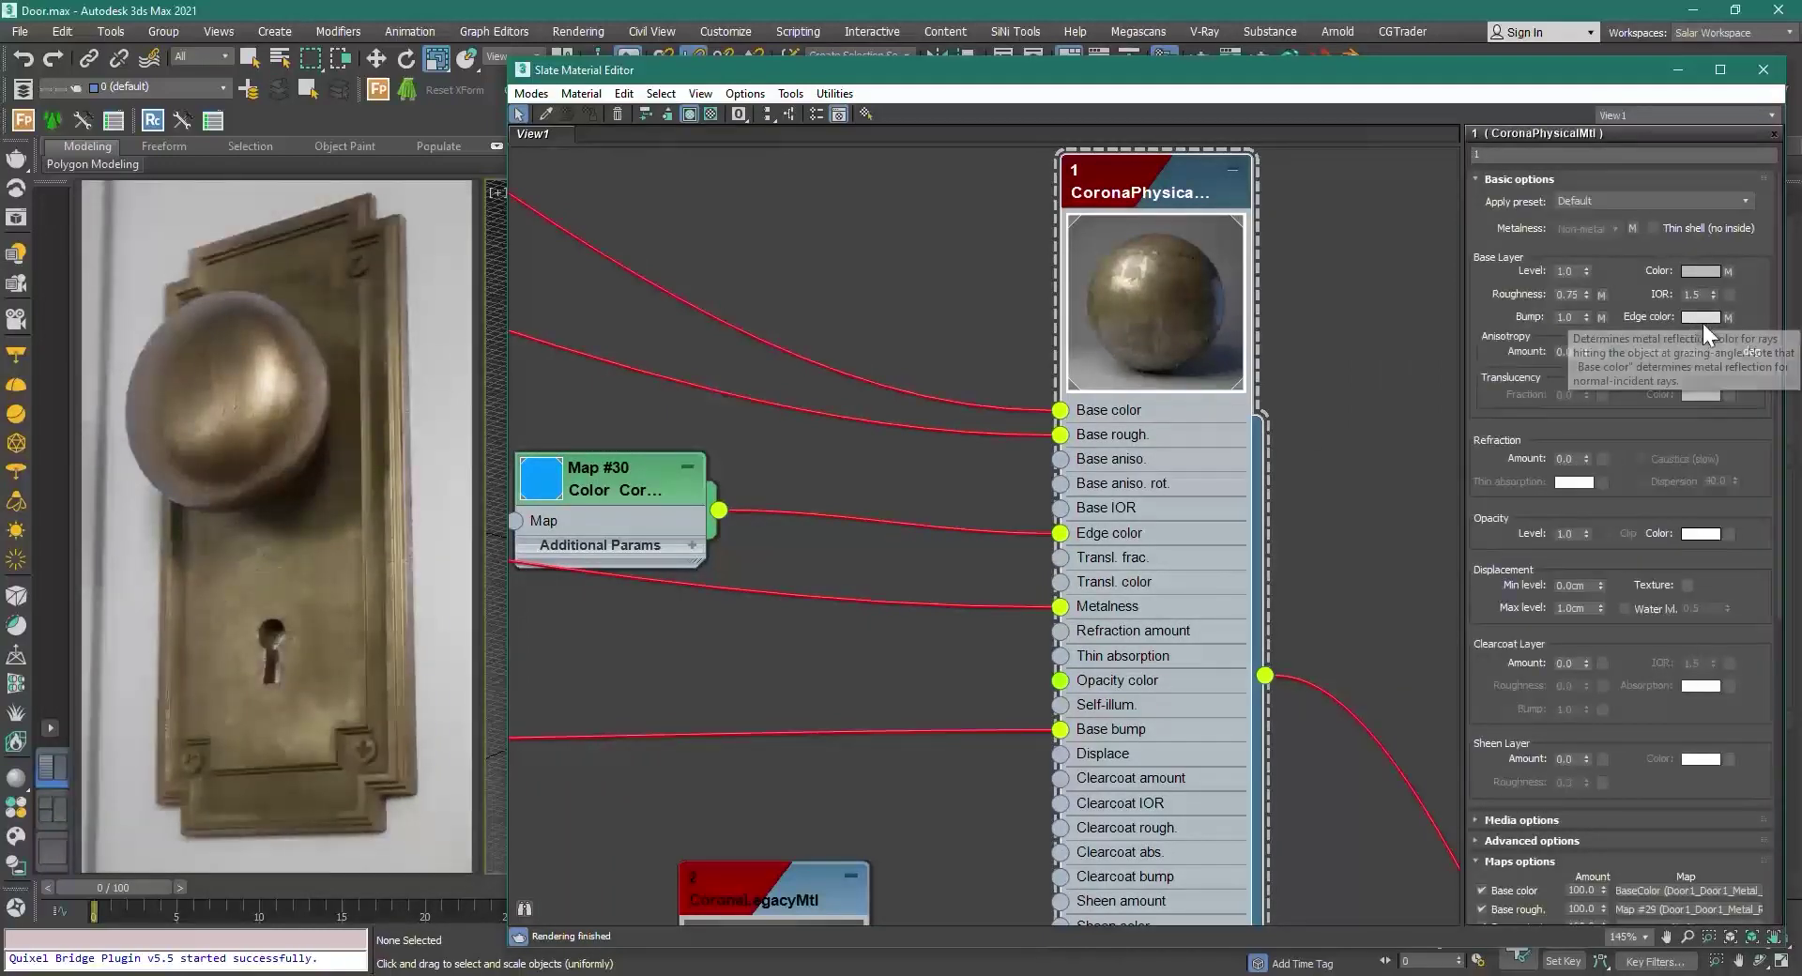
Step: Replace the Color Correction on physical material 1's Edge color input with the BaseColor bitmap
scroll(1065, 483, "down", 1)
middle_click_drag(858, 474, 1164, 535)
scroll(1041, 462, "down", 2)
scroll(1028, 454, "down", 1)
middle_click_drag(978, 436, 1226, 531)
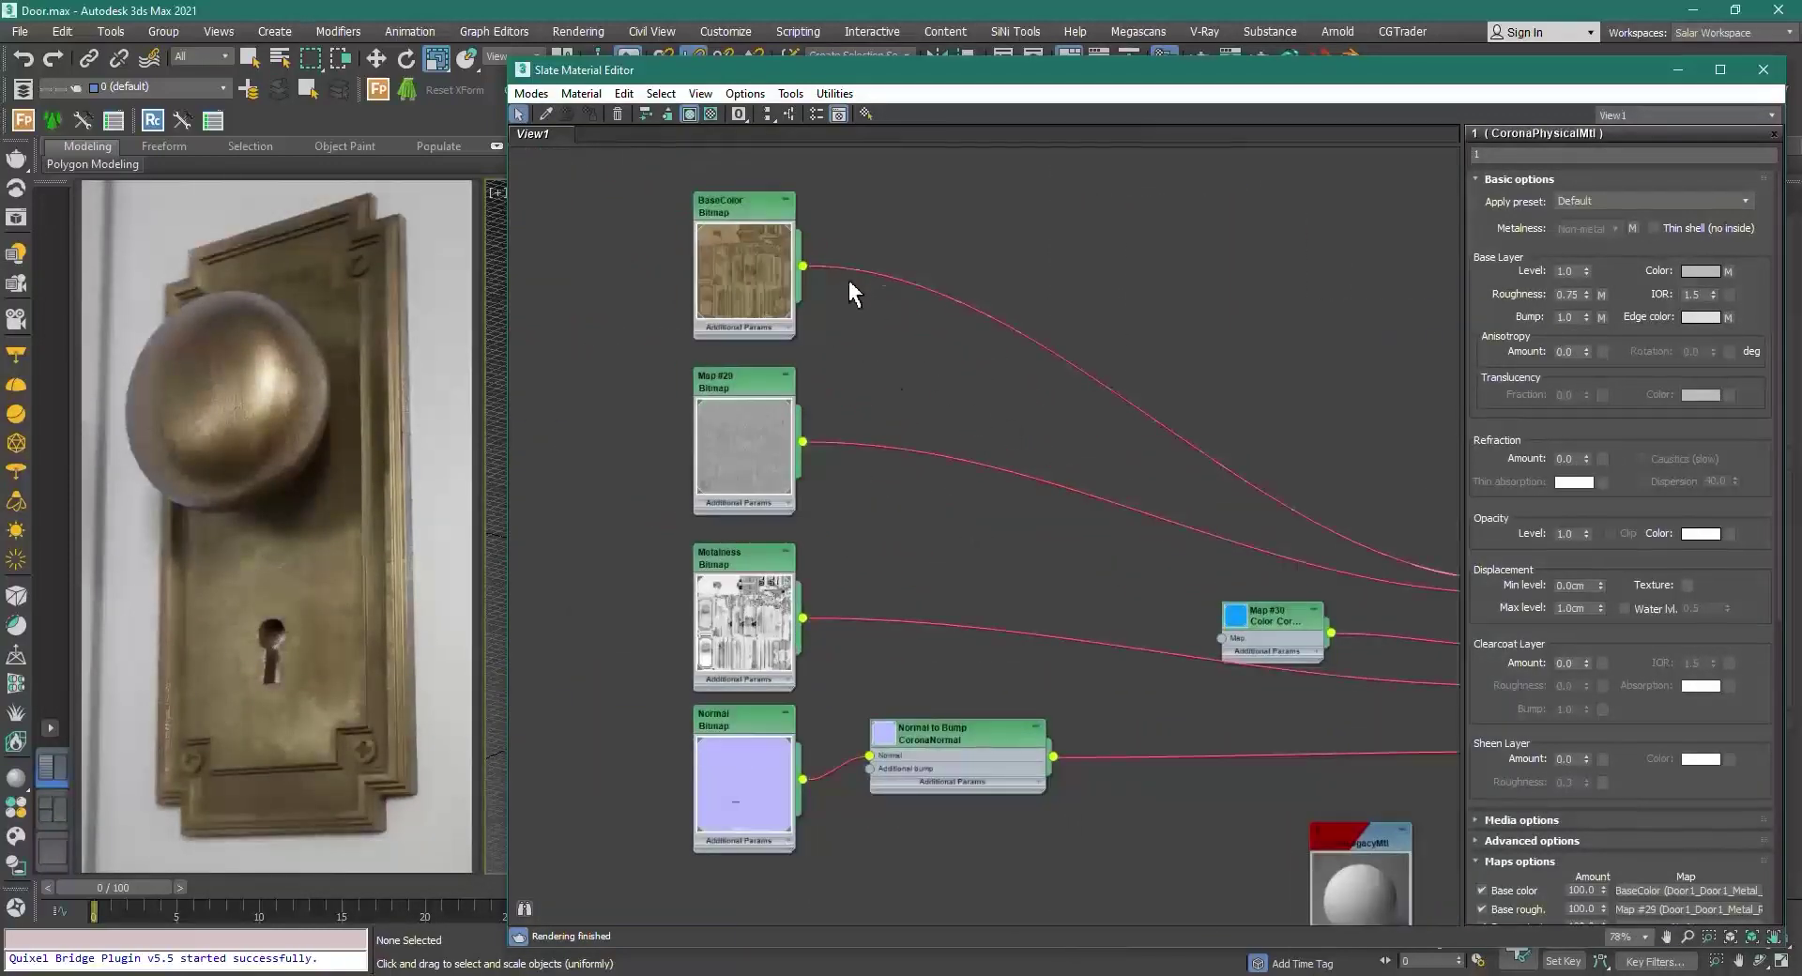
middle_click_drag(860, 355, 740, 334)
left_click_drag(685, 246, 1400, 624)
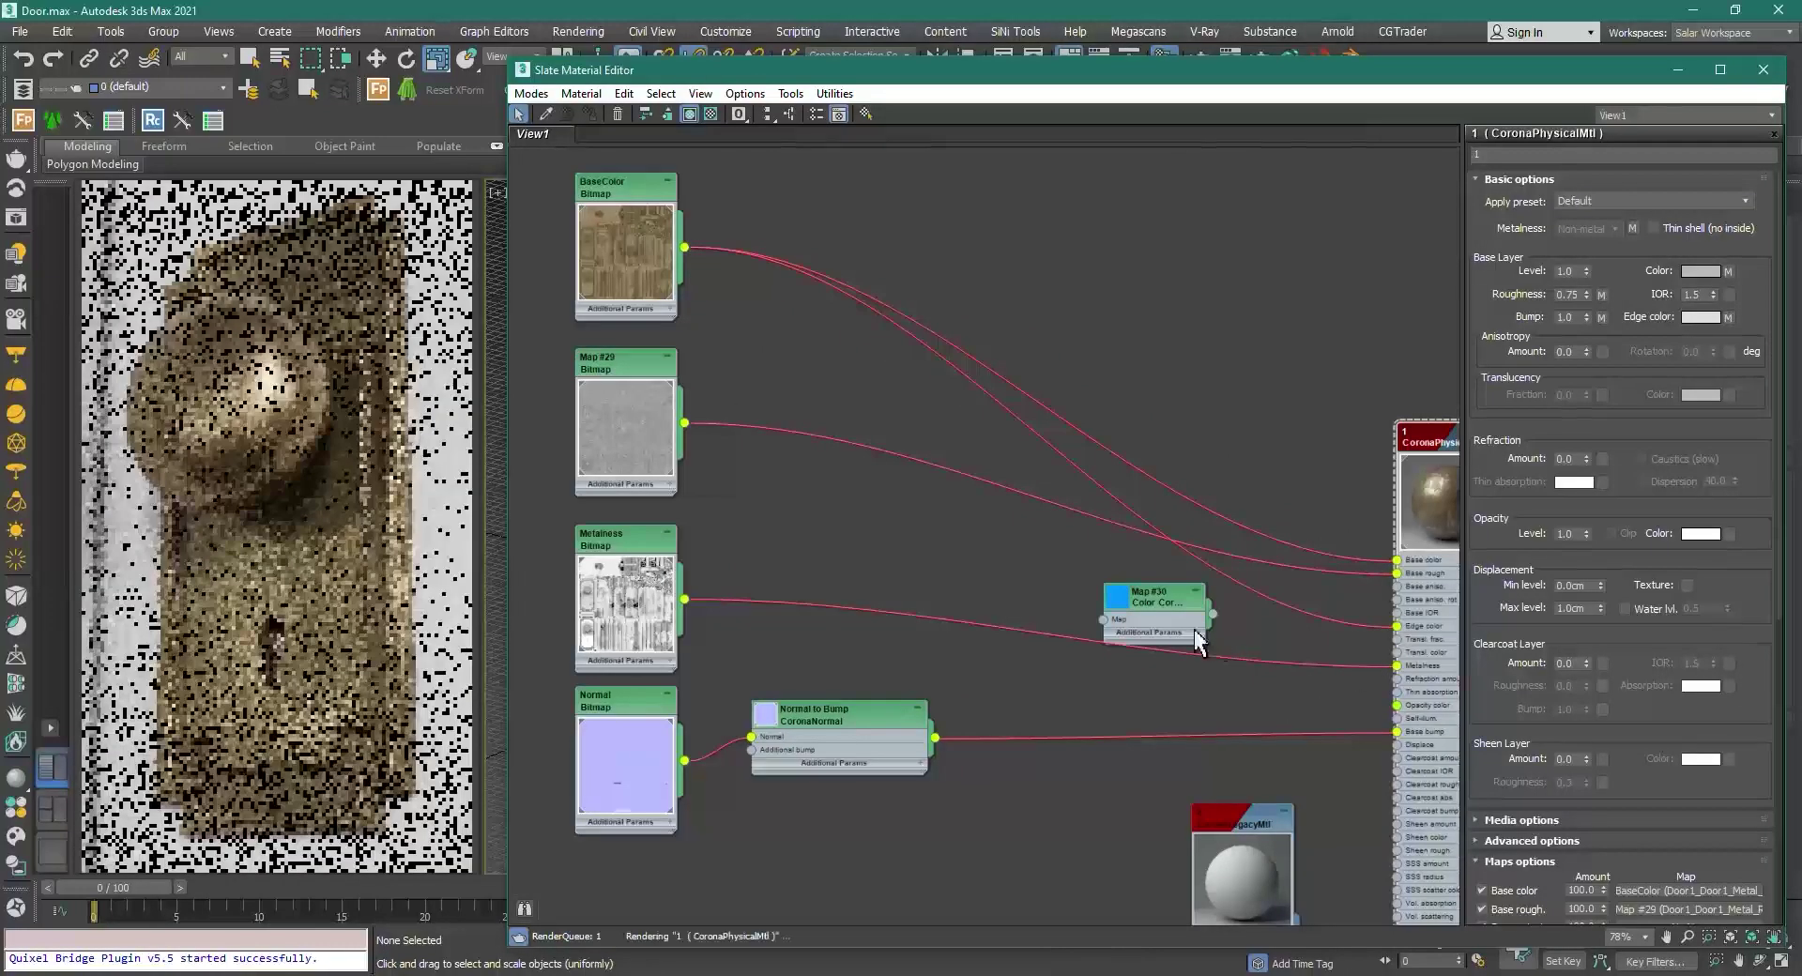
Step: Delete the disconnected Color Correction node
scroll(1060, 563, "up", 3)
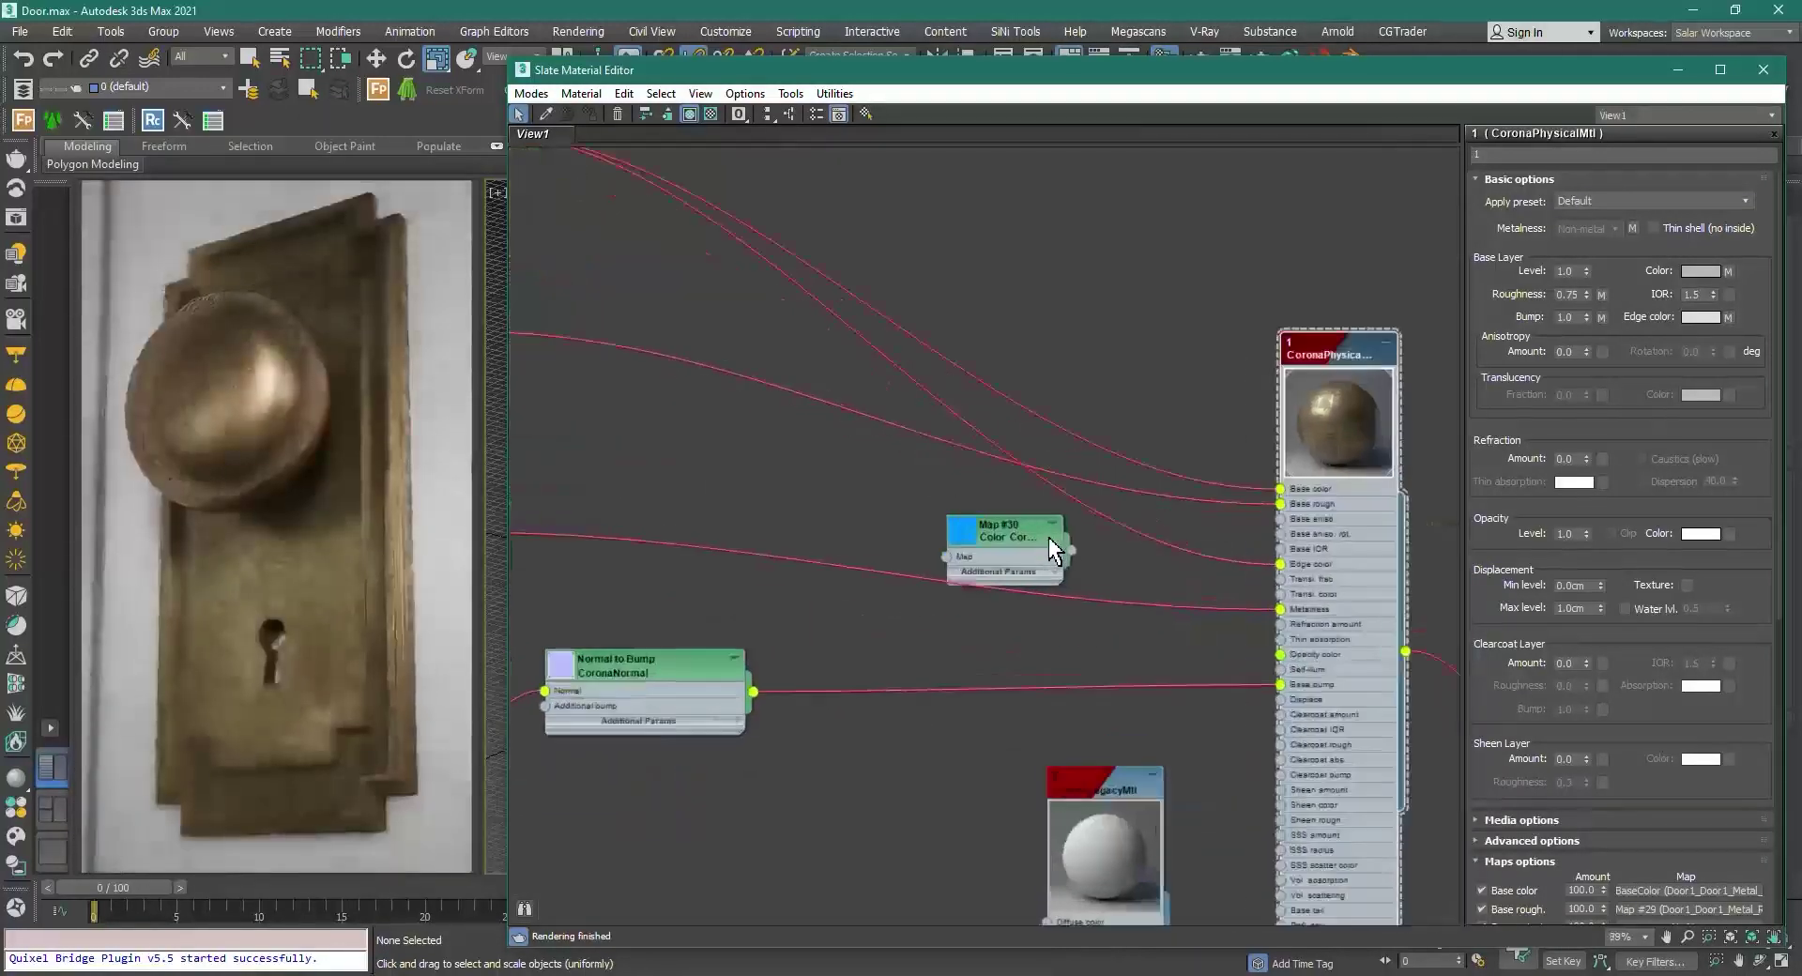
middle_click_drag(1043, 555, 888, 516)
key("Delete")
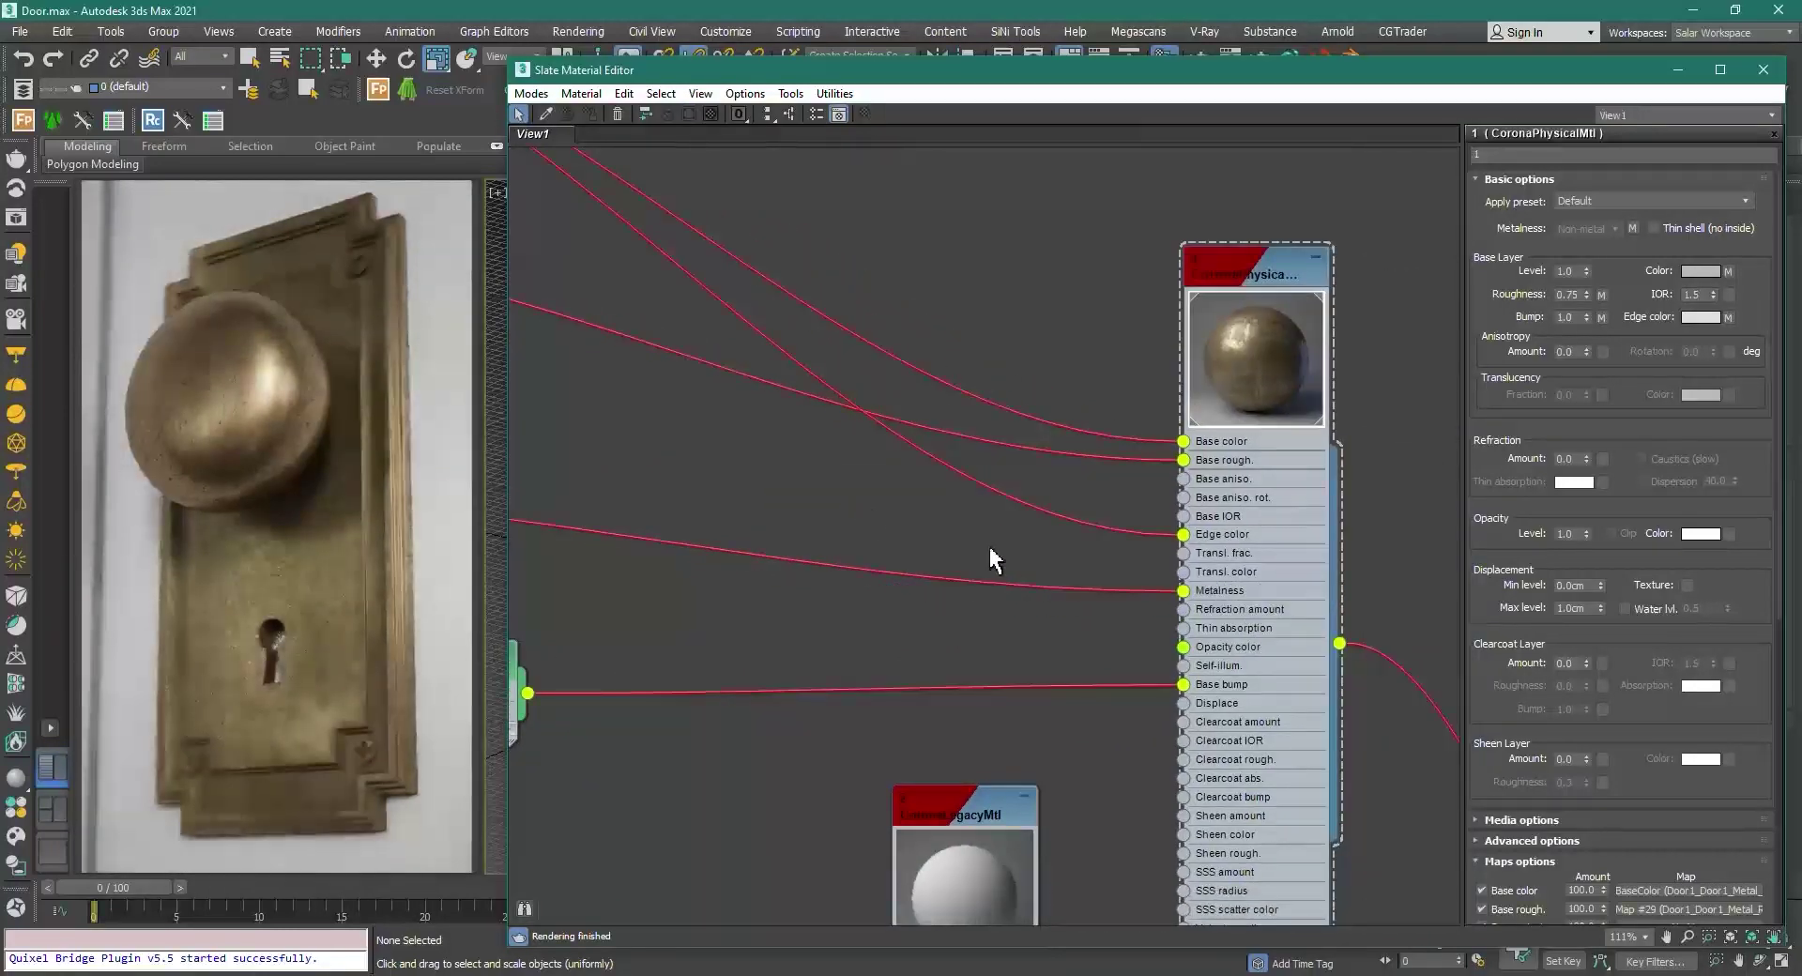
scroll(1035, 542, "up", 2)
left_click(1069, 498)
key("Delete")
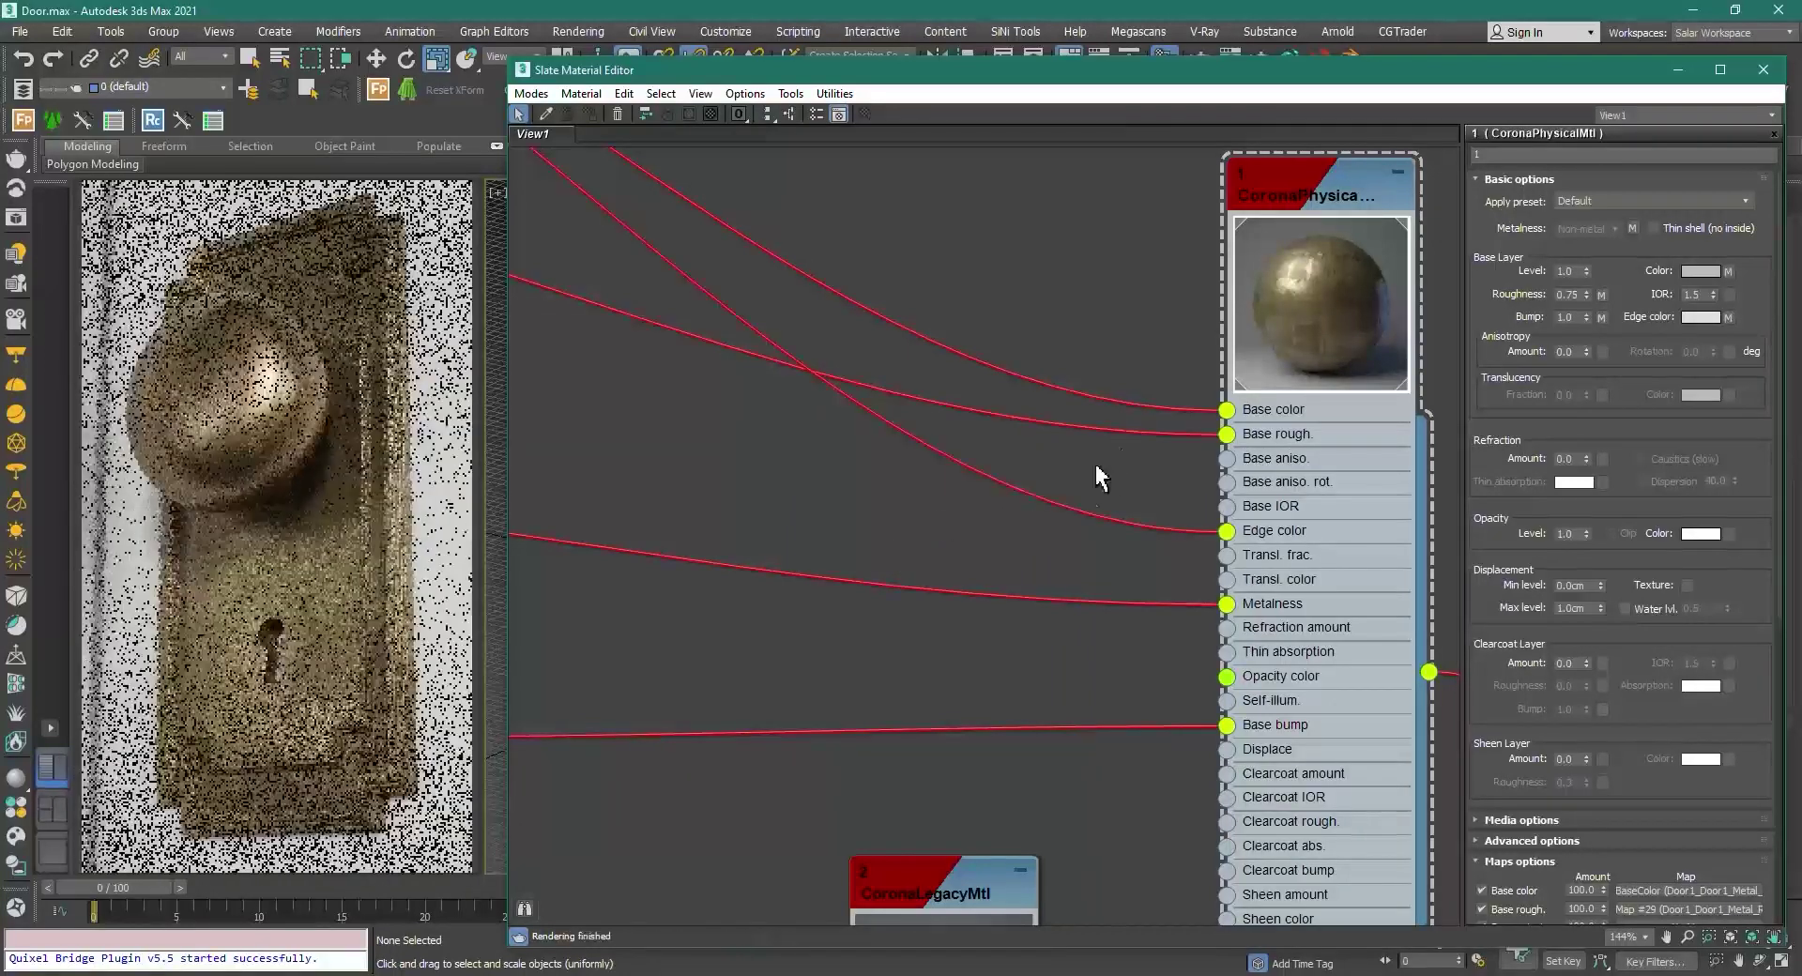
Step: Add a CoronaAO map above physical material 1 and connect the BaseColor bitmap to its Unoccluded color input
scroll(1220, 450, "down", 8)
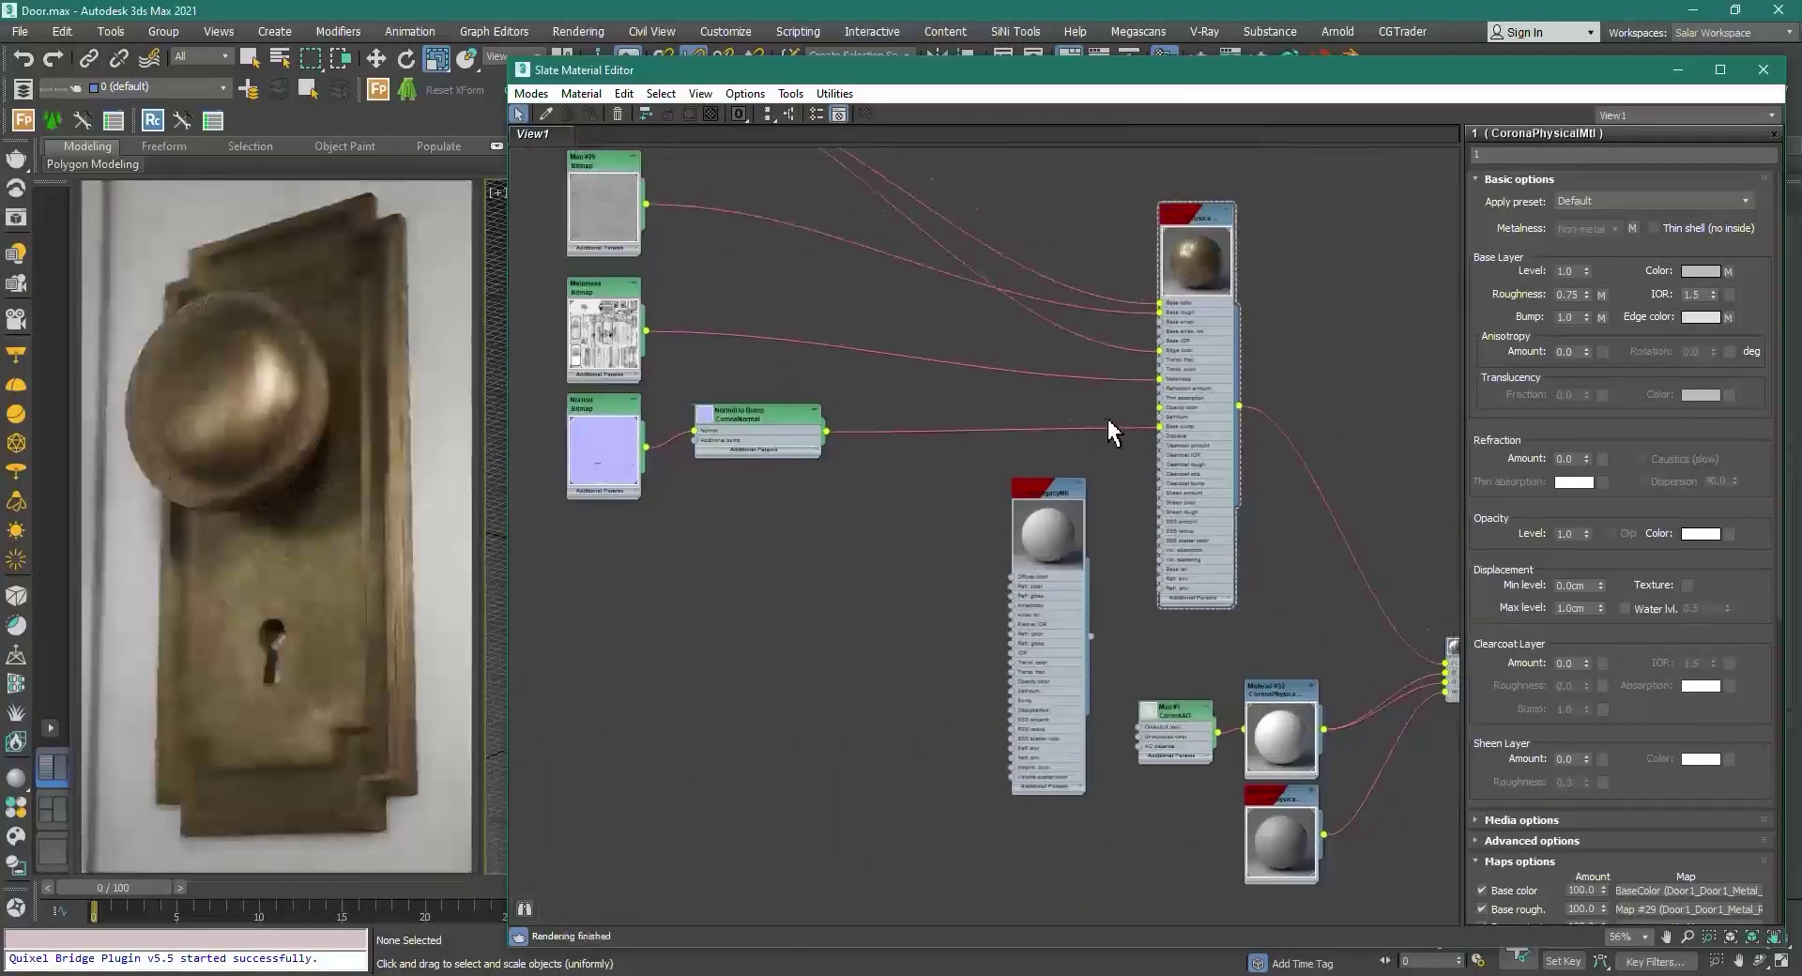
middle_click_drag(1105, 422, 1044, 513)
scroll(844, 417, "up", 5)
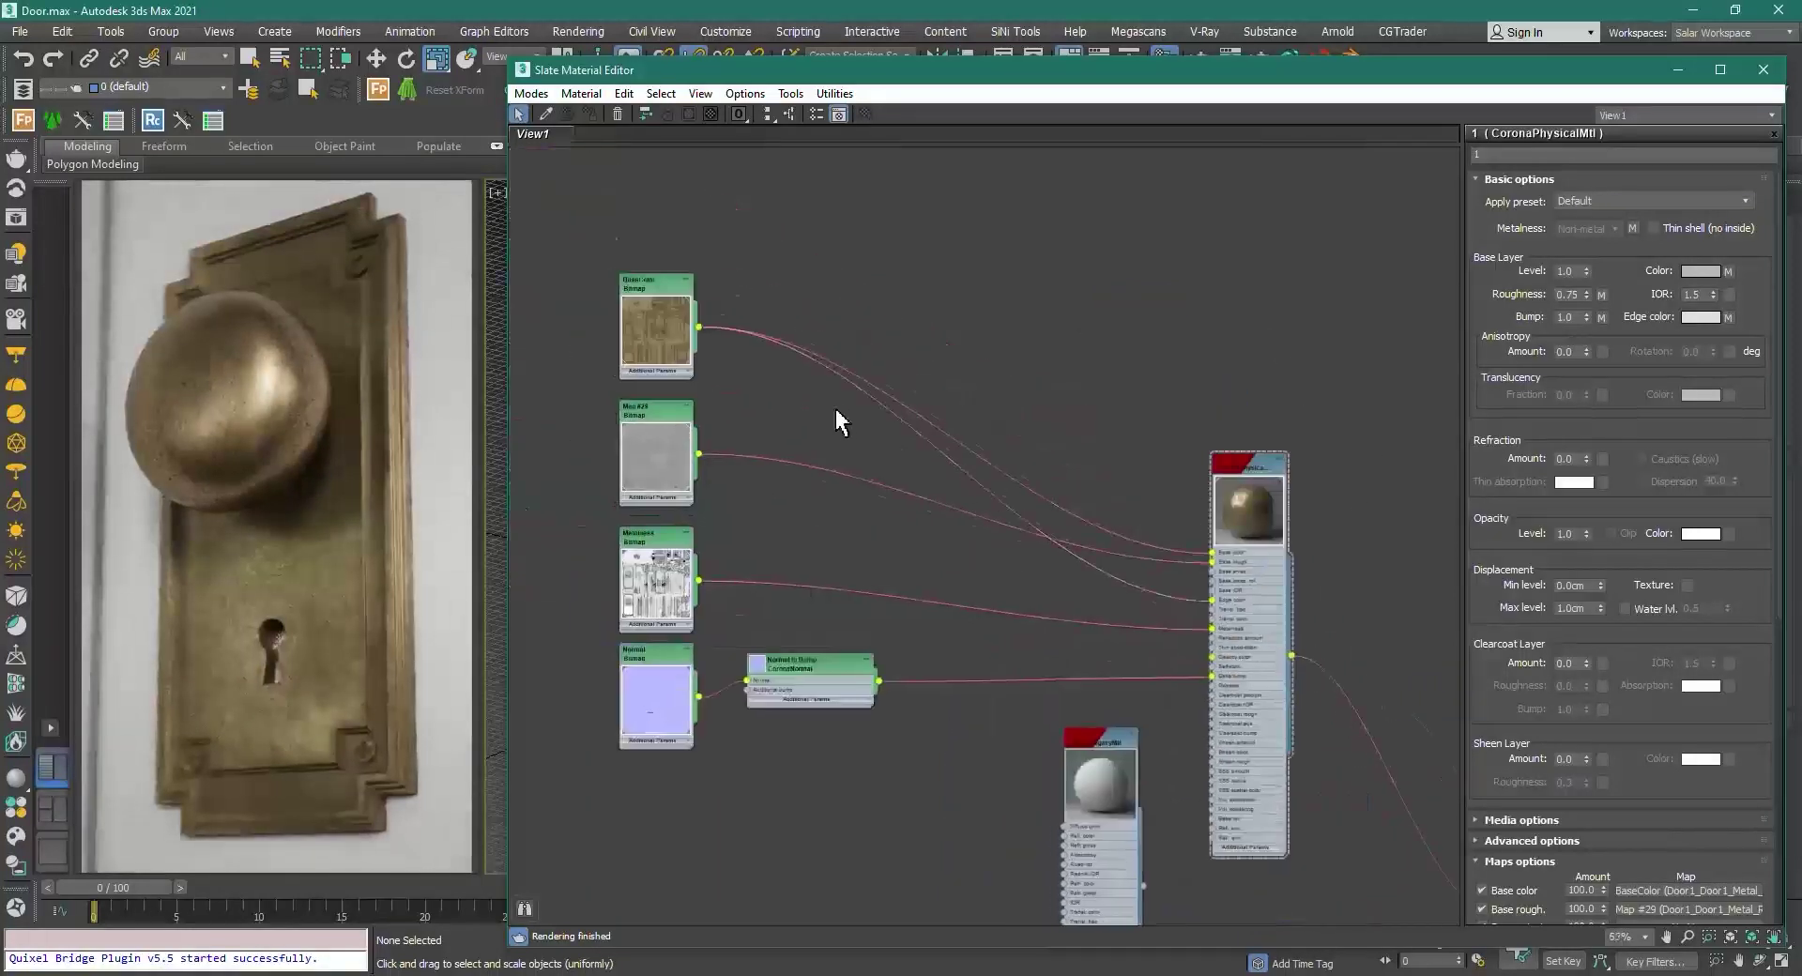
right_click(994, 362)
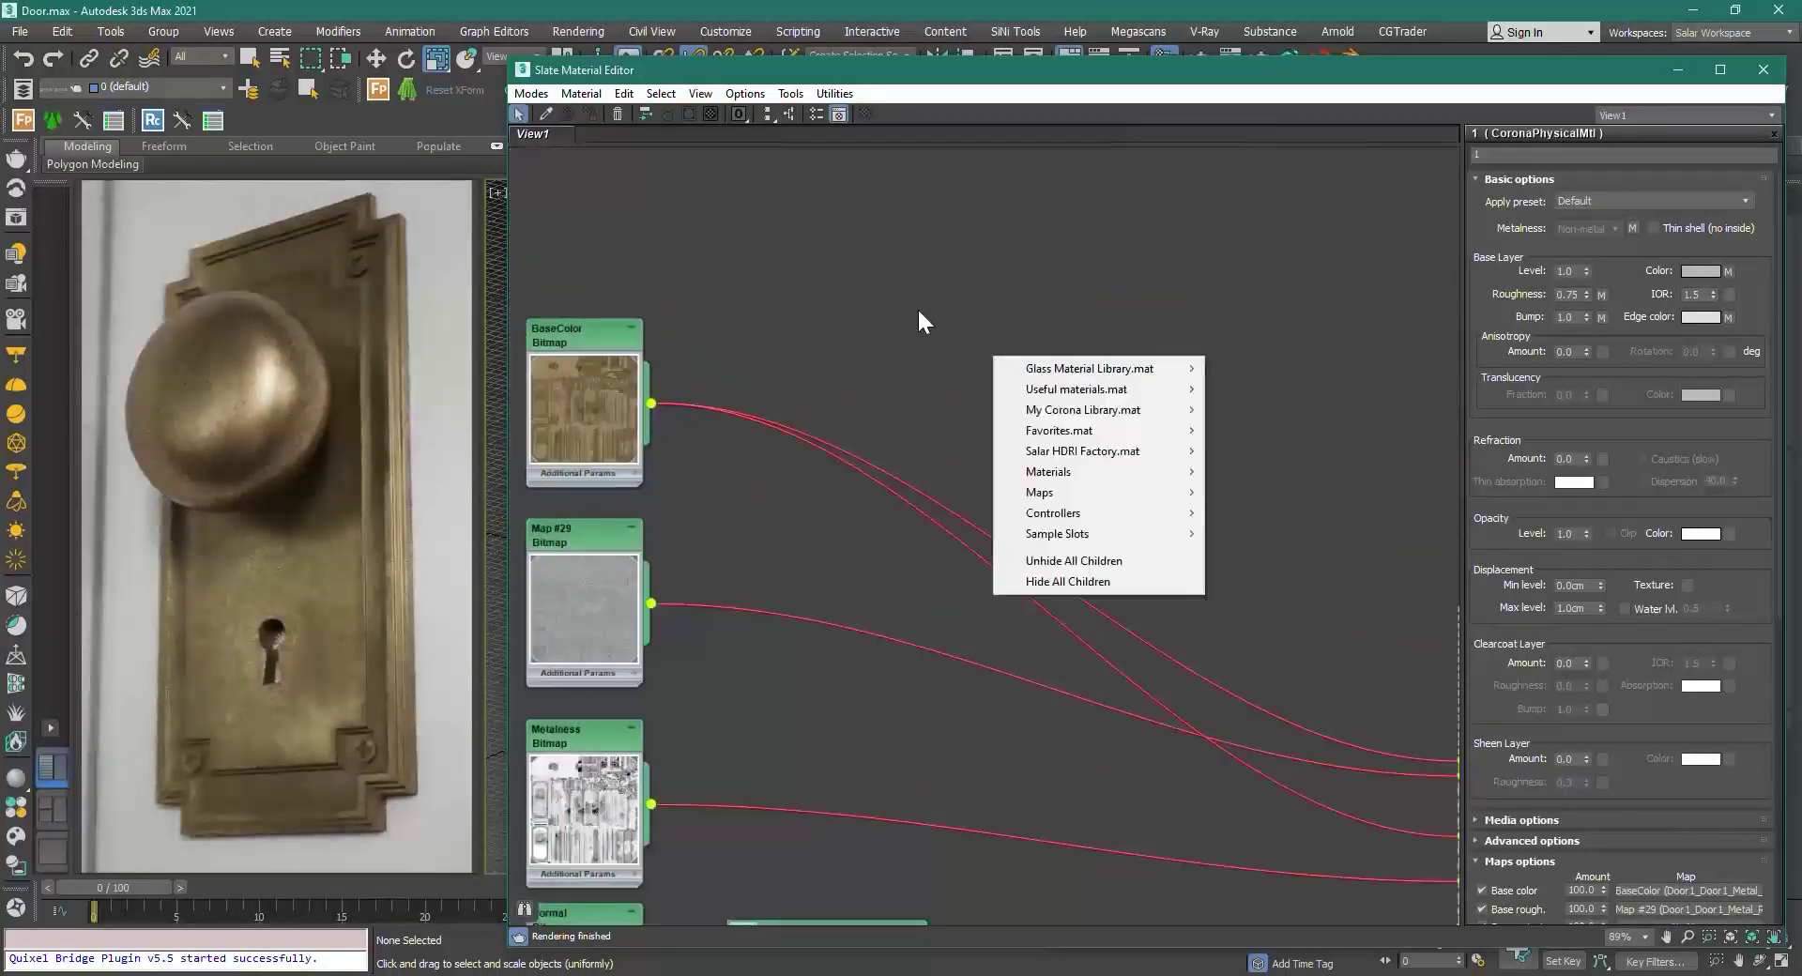
mouse_move(1125, 496)
mouse_move(1292, 578)
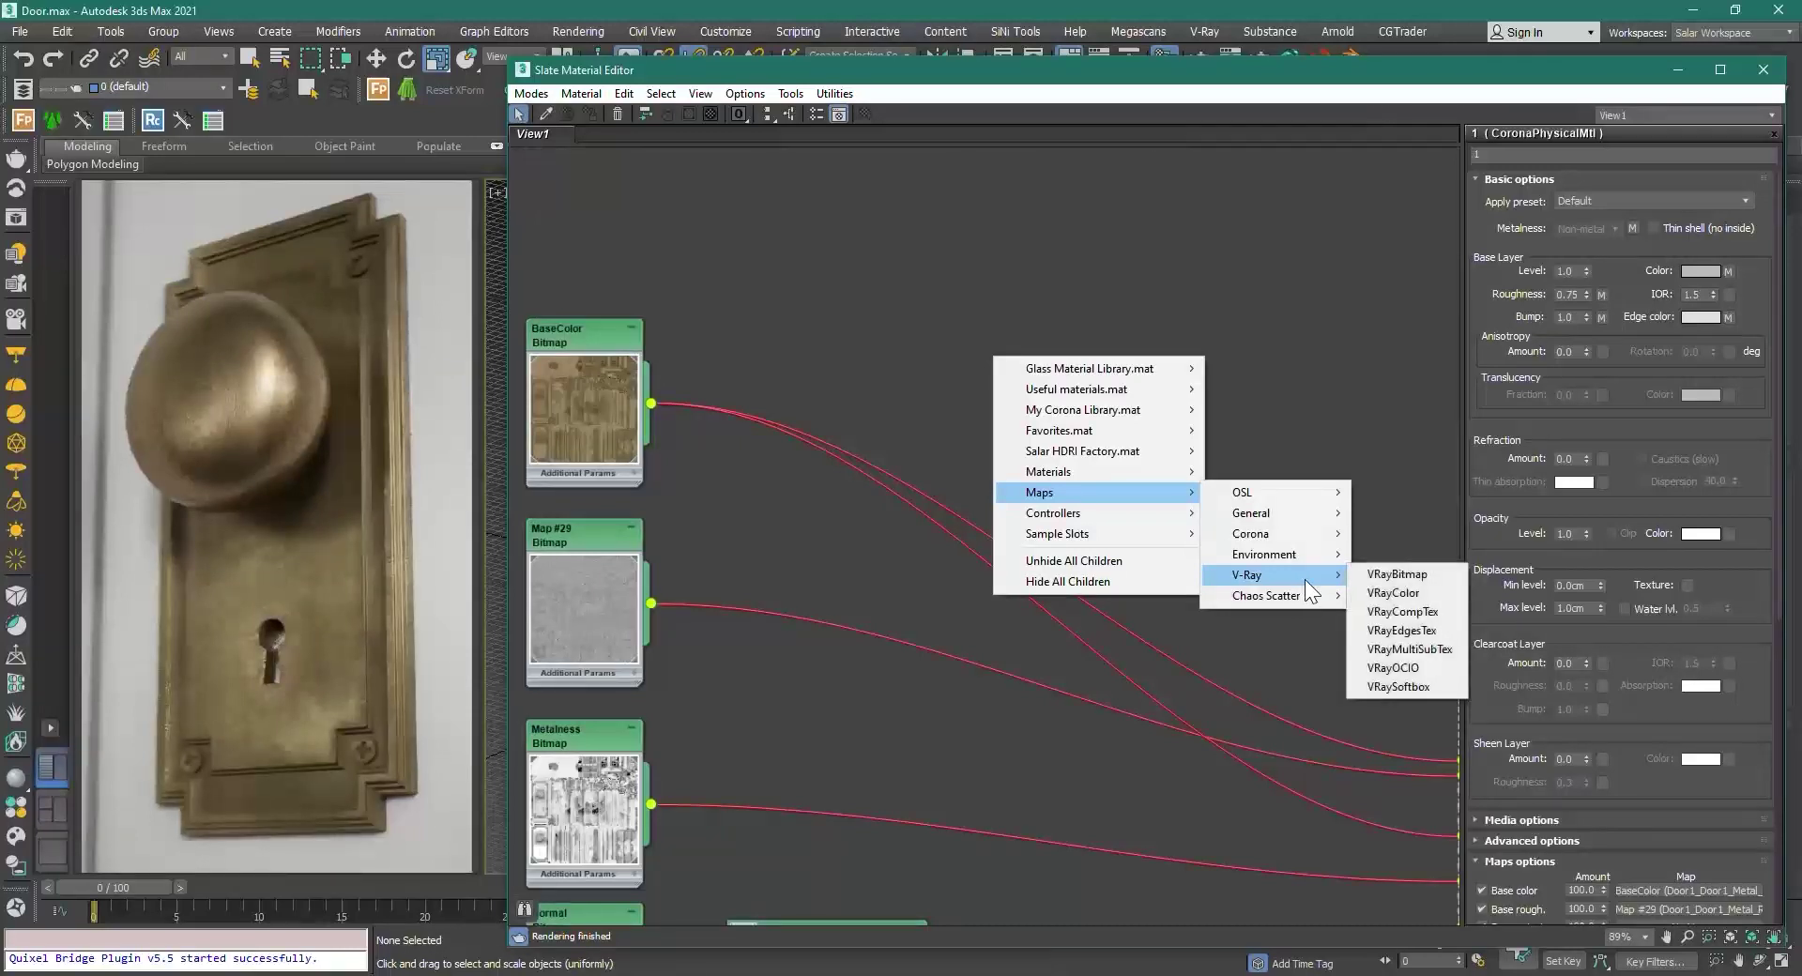
mouse_move(1250, 533)
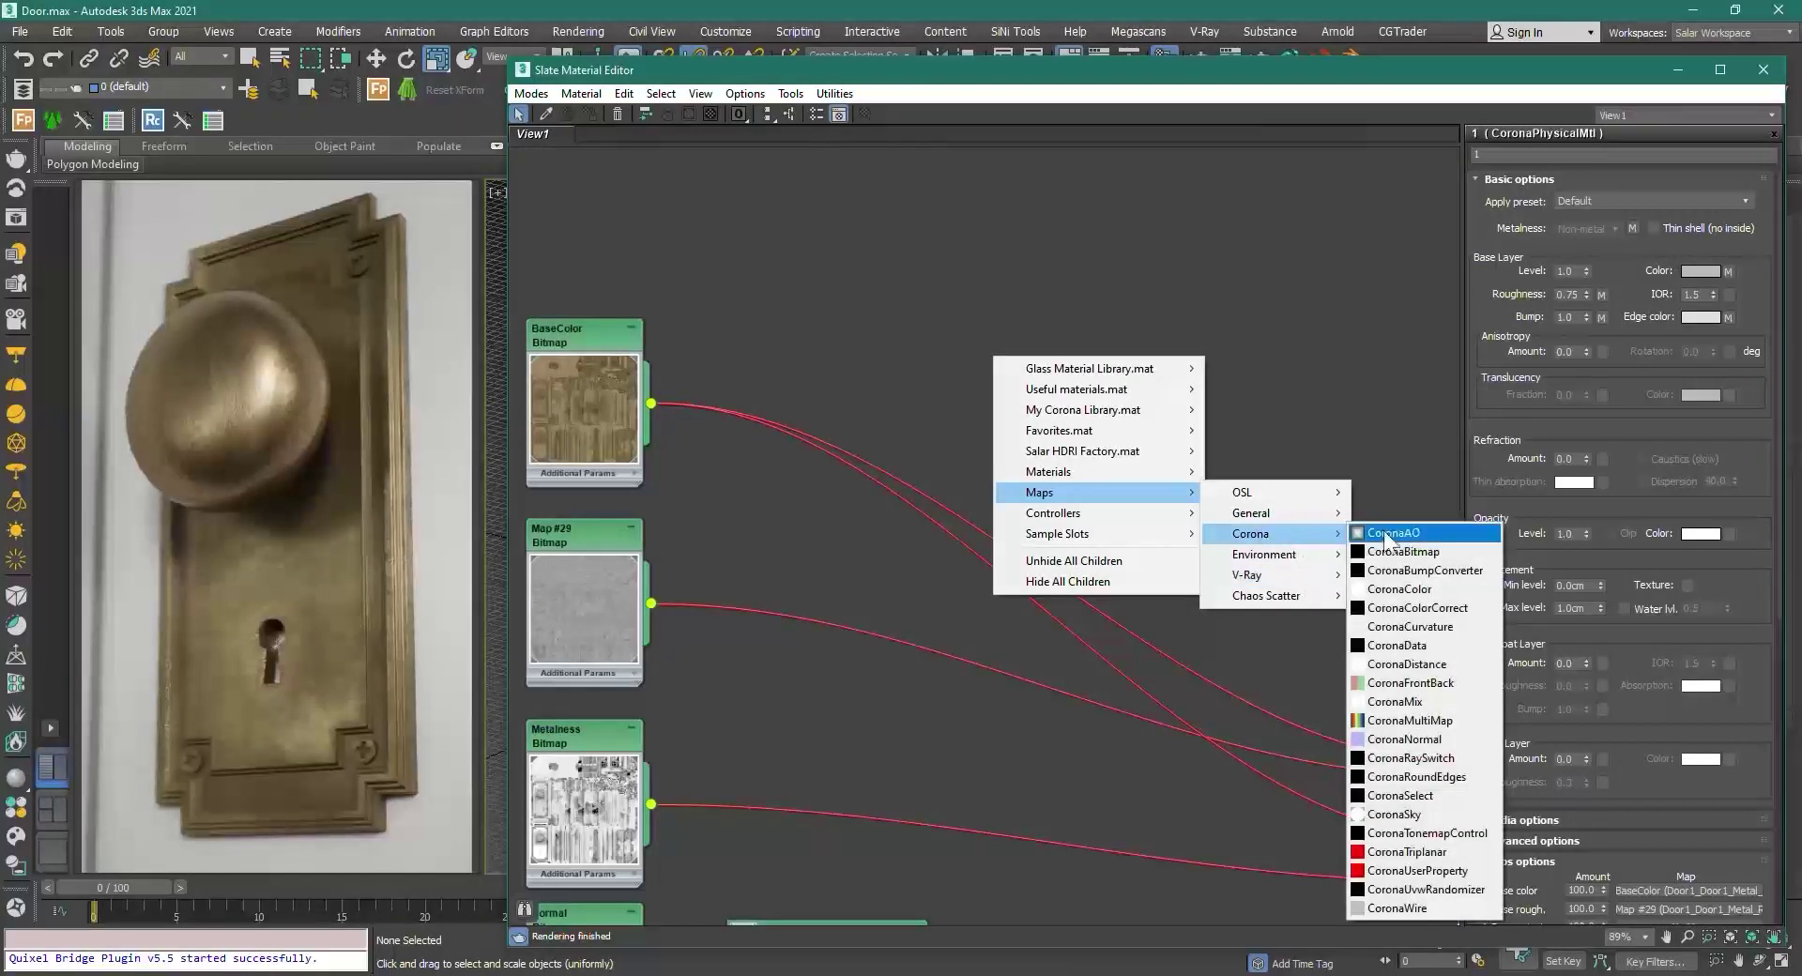
left_click(1405, 528)
left_click_drag(1041, 390, 1244, 423)
scroll(1332, 516, "up", 1)
left_click_drag(556, 386, 1091, 413)
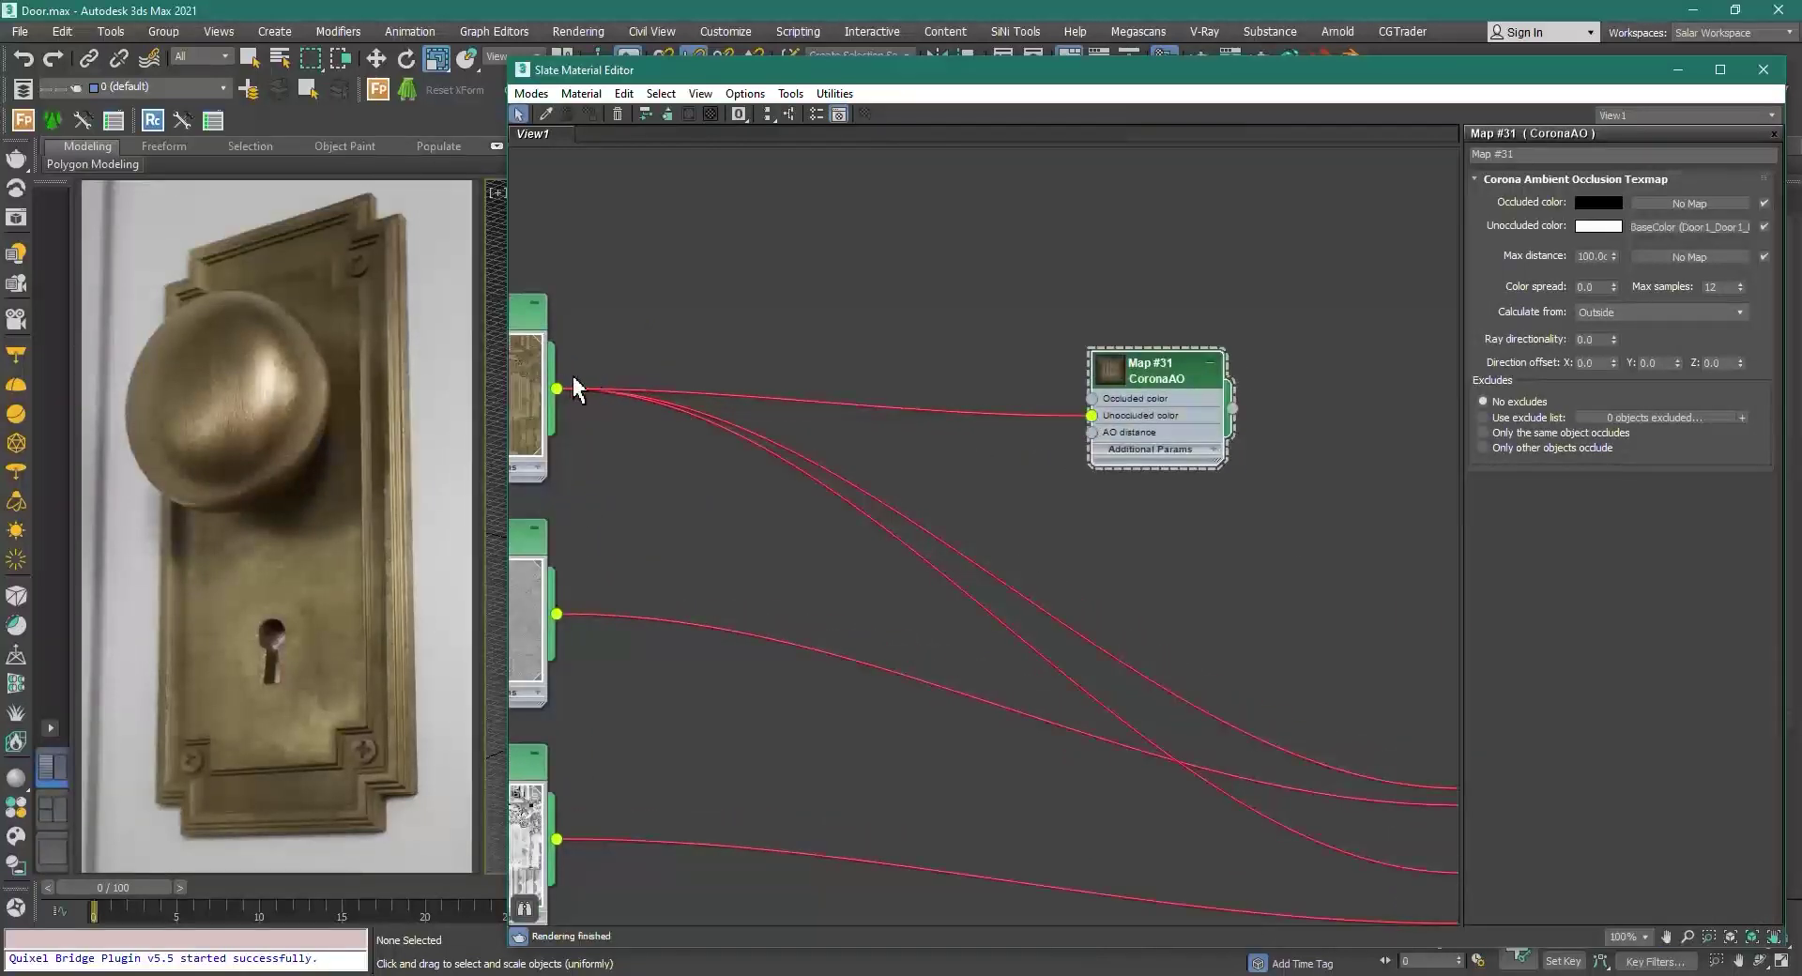
Step: Add a Color Correction map fed by the BaseColor bitmap and place it above the CoronaAO node
left_click_drag(558, 390, 783, 291)
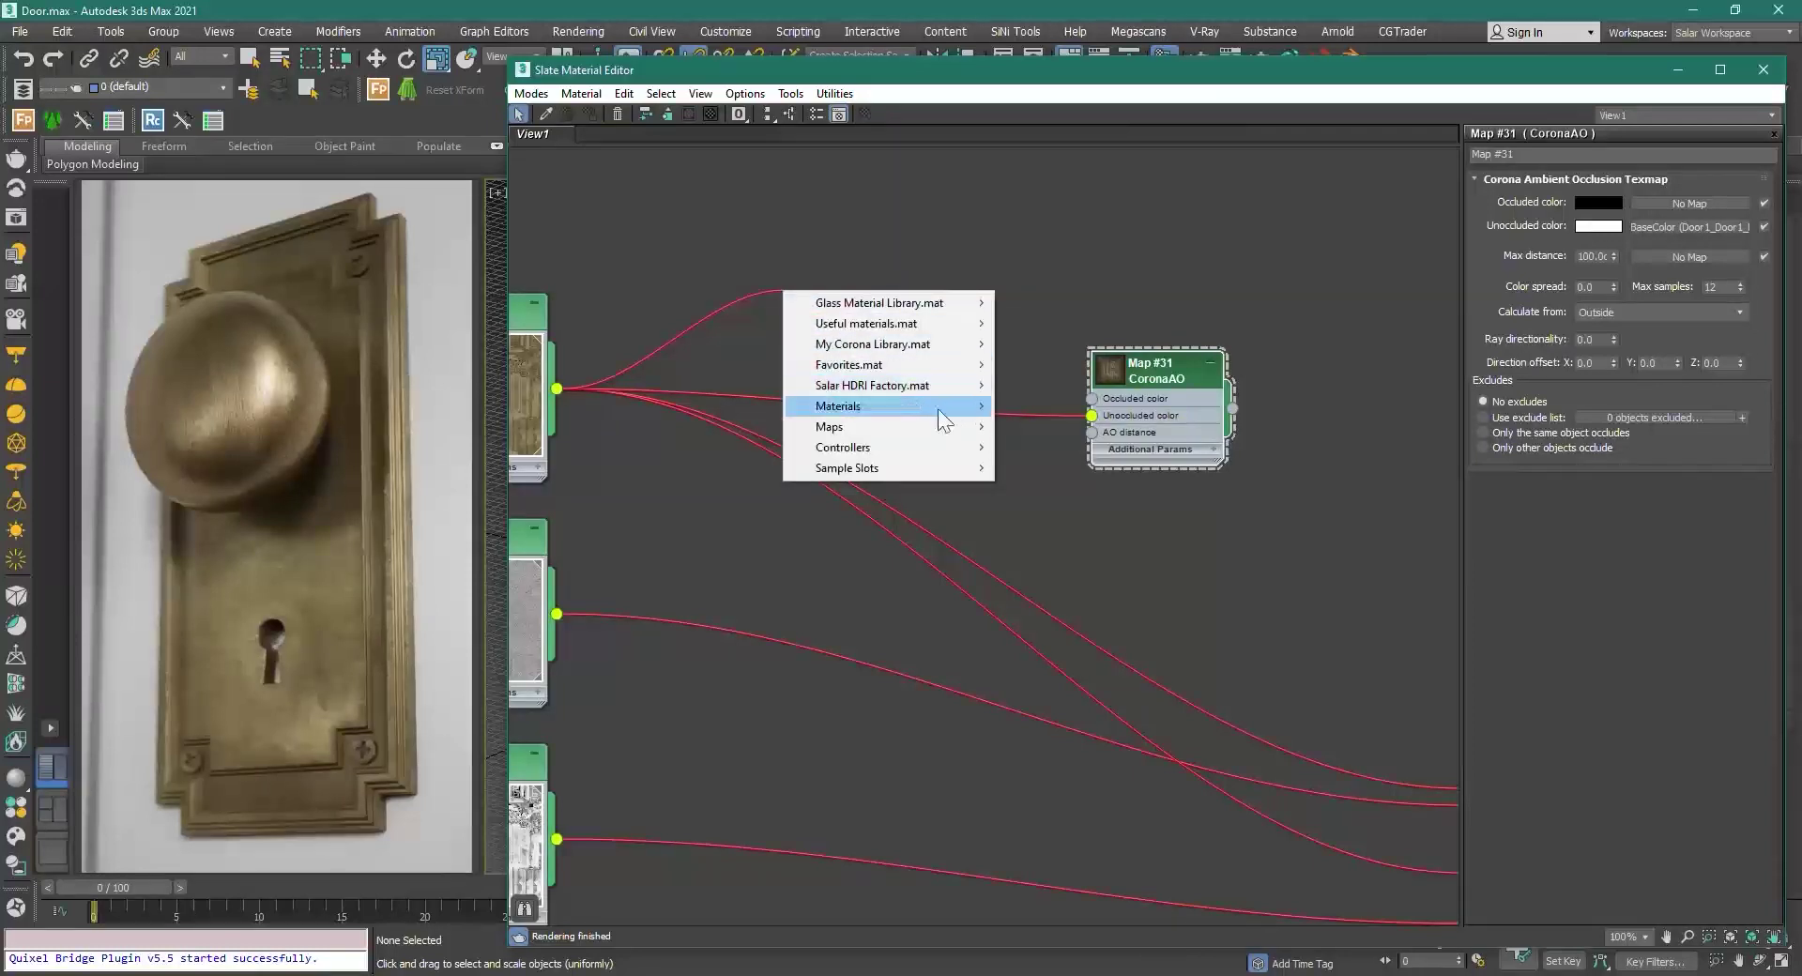
mouse_move(925, 434)
mouse_move(1088, 448)
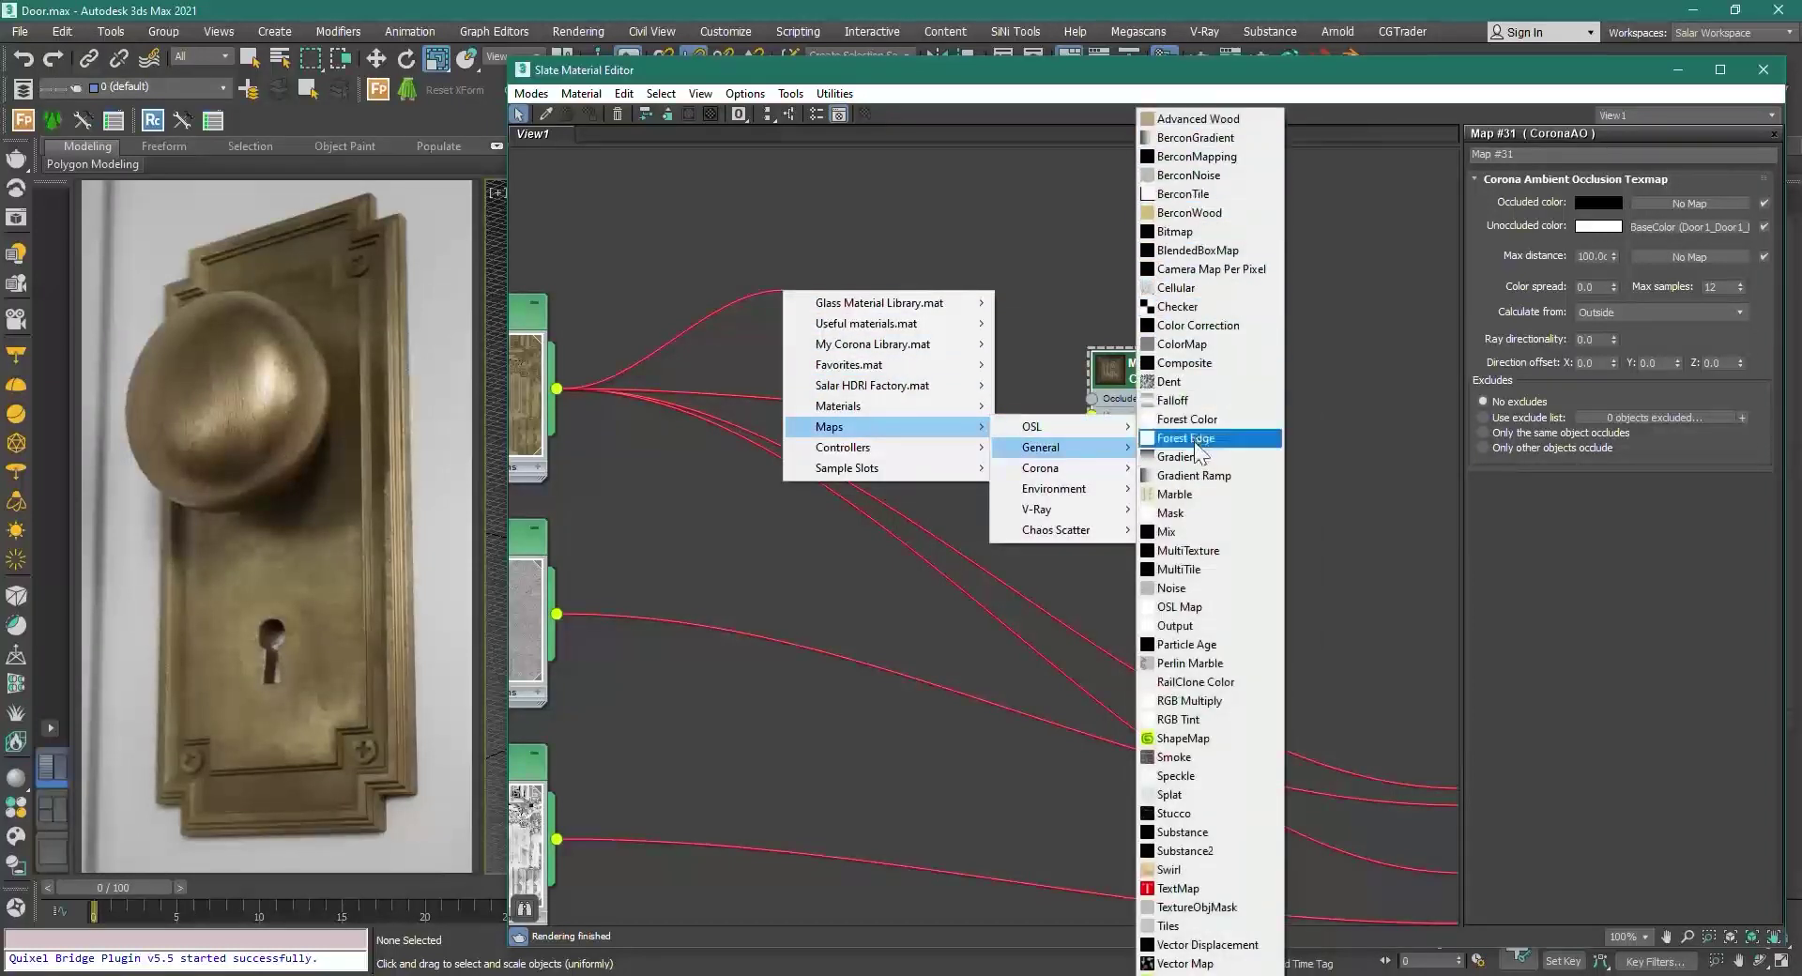
left_click(1210, 328)
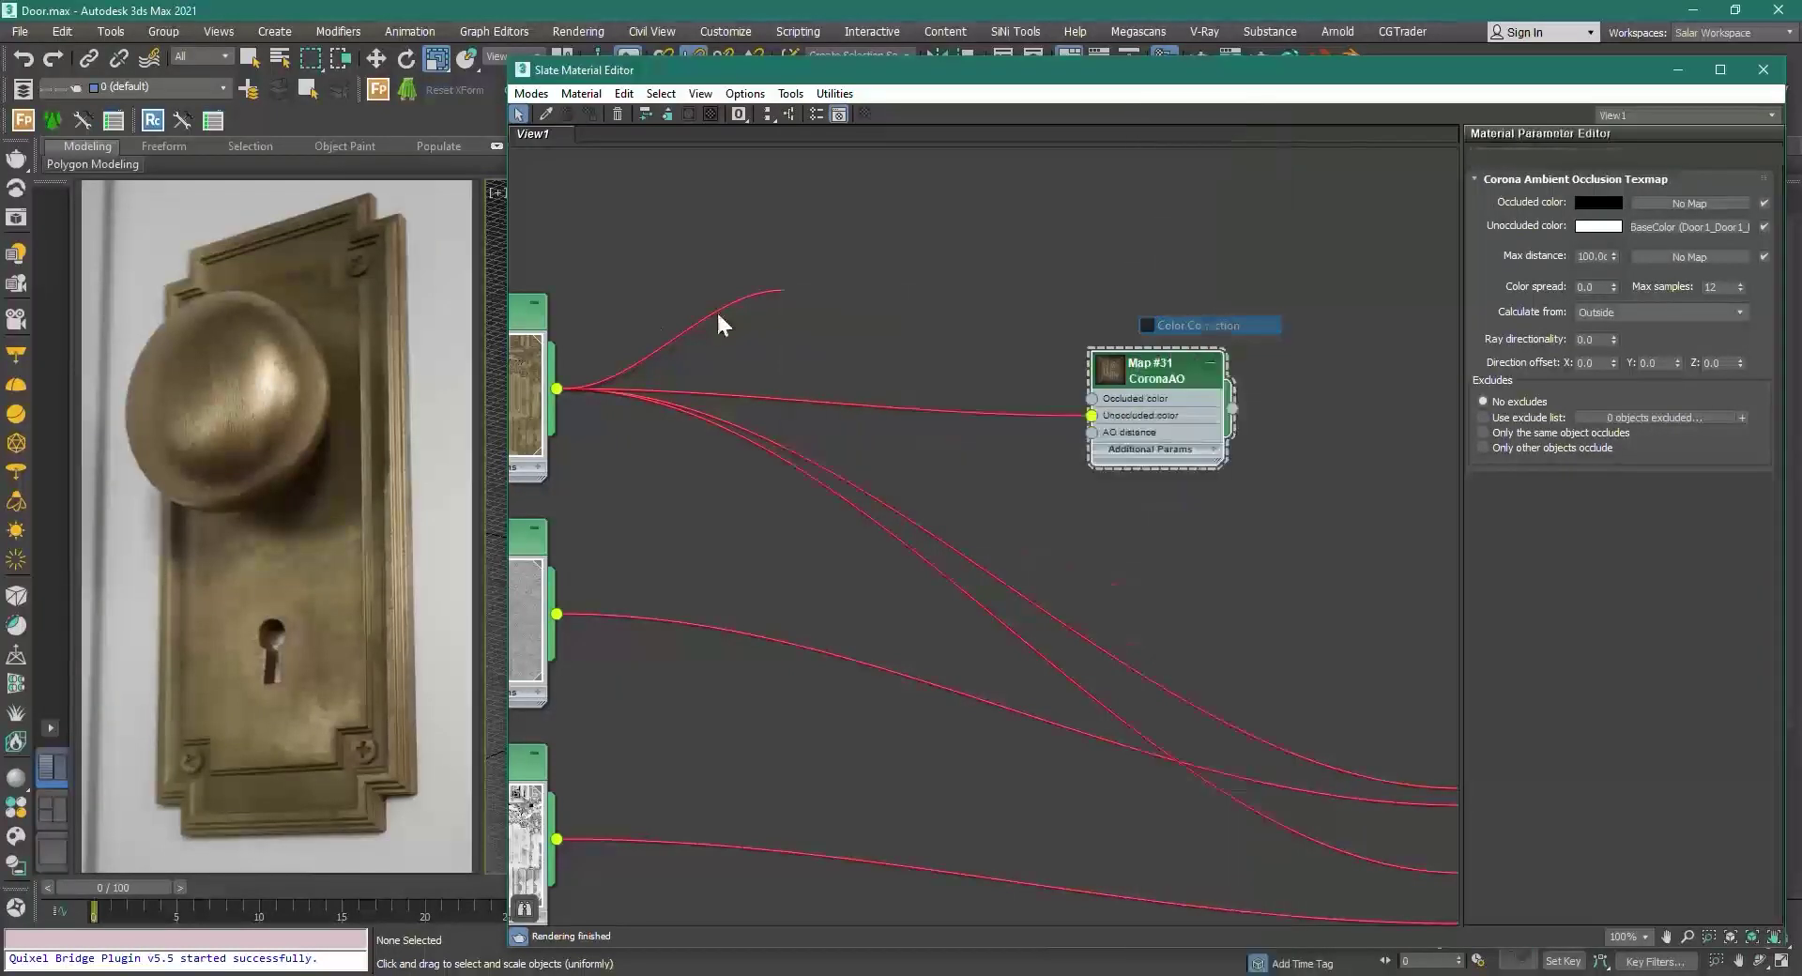
left_click_drag(818, 310, 877, 270)
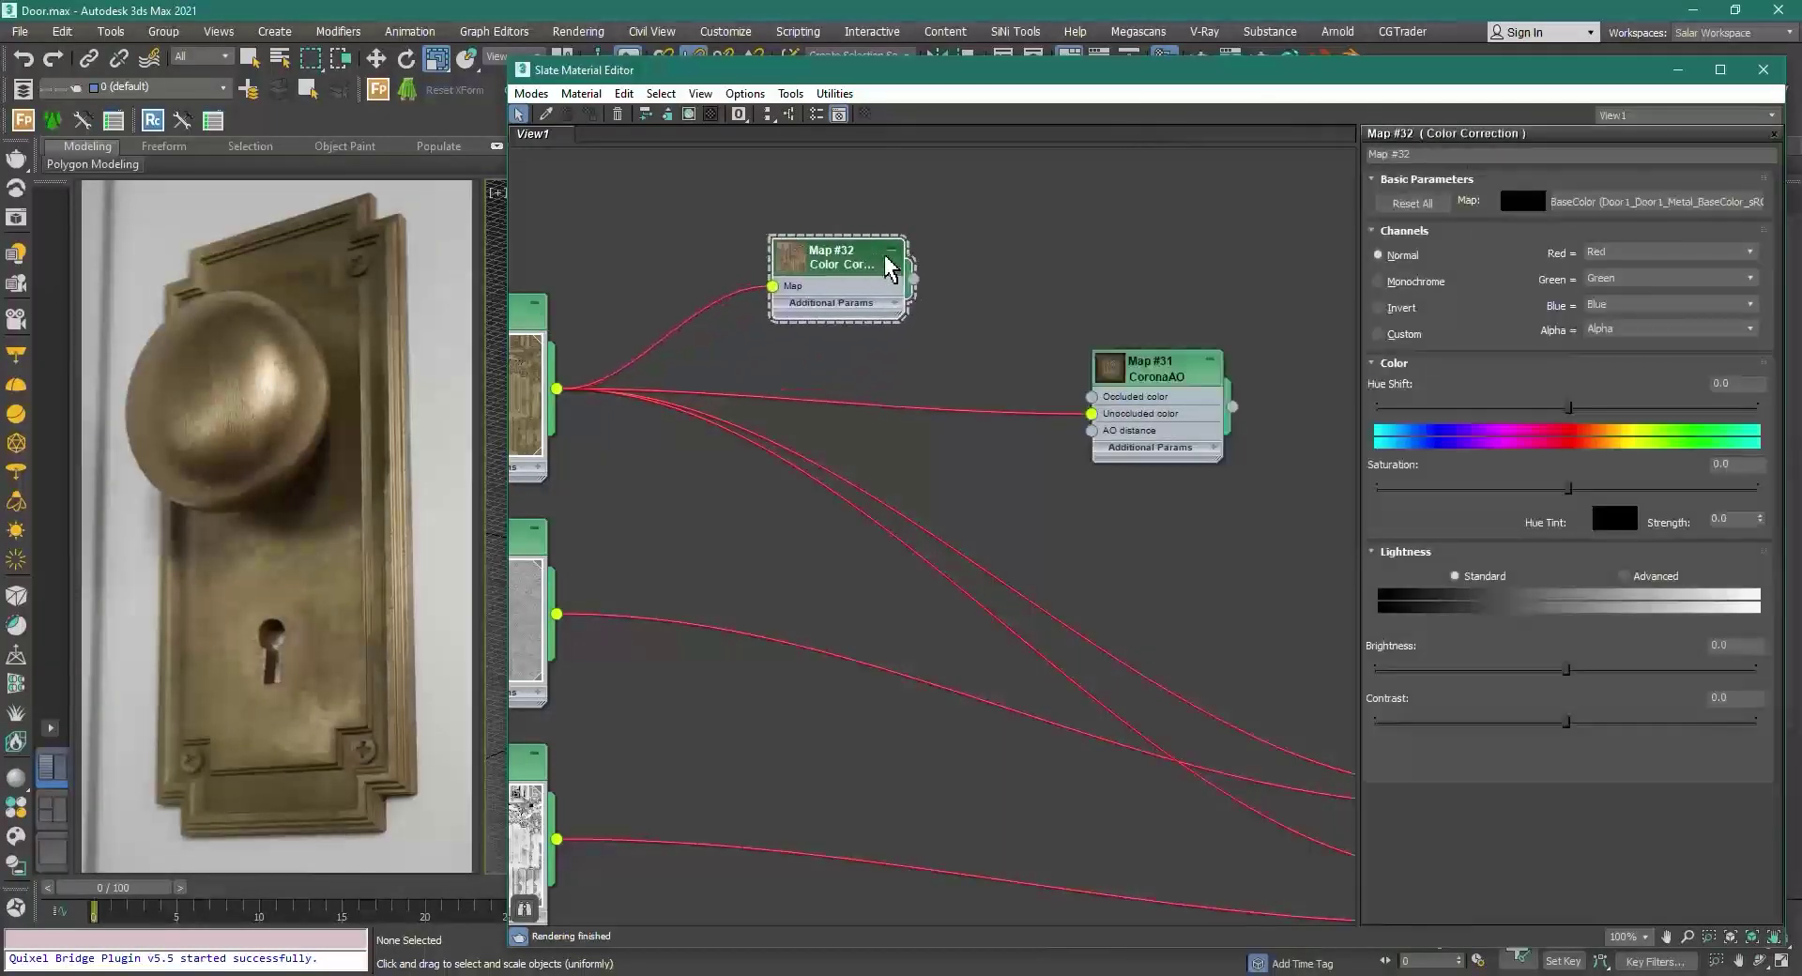
Step: Make a copy of the Color Correction node above the original and delete that copy
scroll(983, 351, "up", 2)
middle_click_drag(784, 272, 800, 436)
left_click_drag(844, 405, 830, 276, "shift")
double_click(826, 278)
middle_click_drag(969, 235, 932, 209)
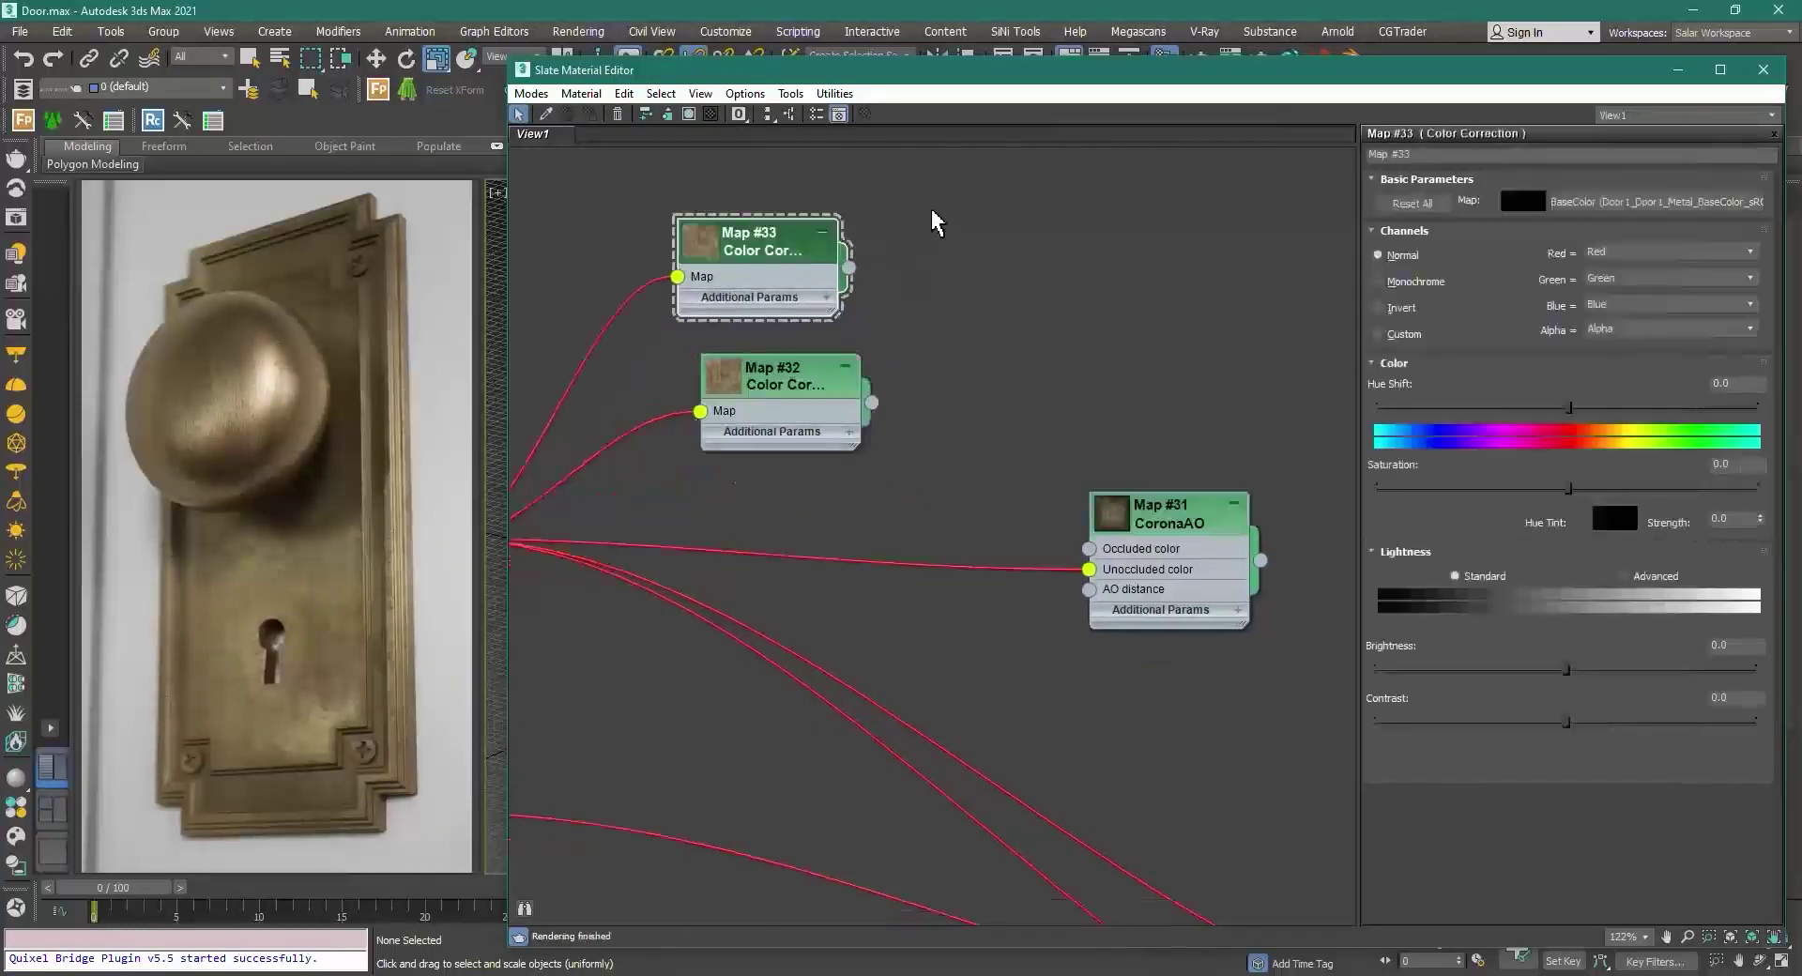
key("Delete")
Step: Enlarge the remaining Color Correction node's preview and move the node higher, next to the BaseColor bitmap
middle_click_drag(864, 364, 775, 322)
left_click(776, 330)
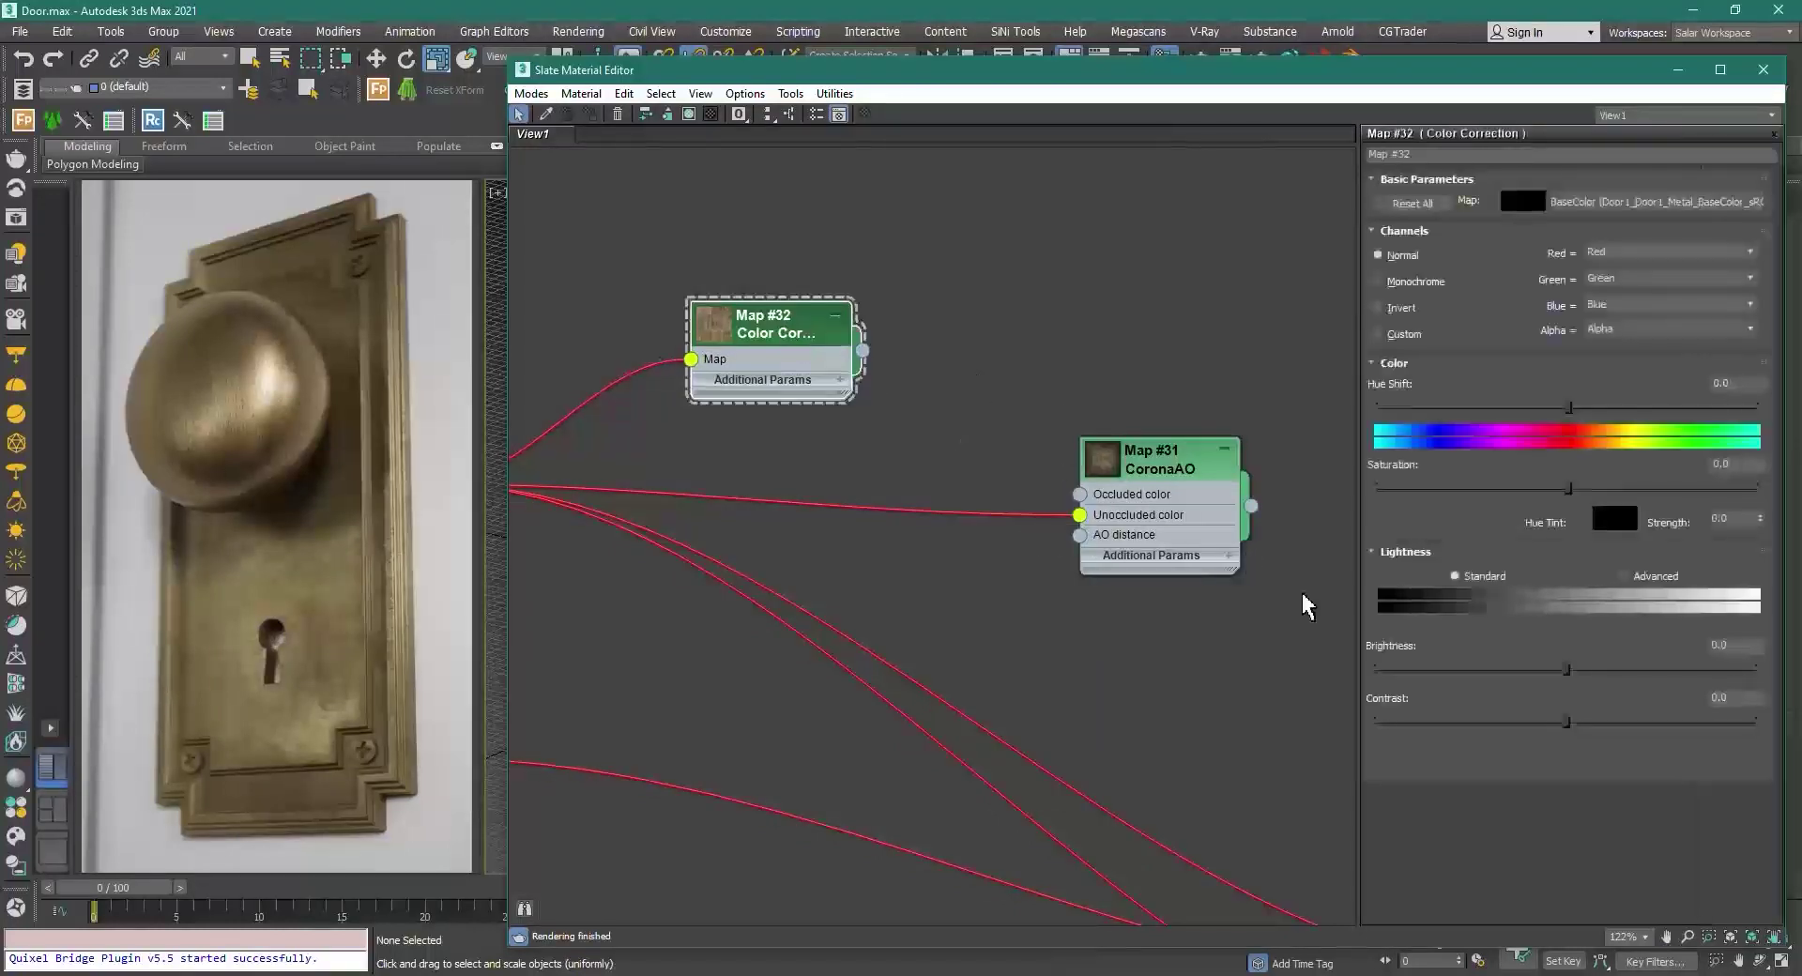
scroll(734, 398, "up", 1)
middle_click_drag(744, 308, 1189, 290)
double_click(1167, 292)
left_click_drag(1166, 292, 1216, 143)
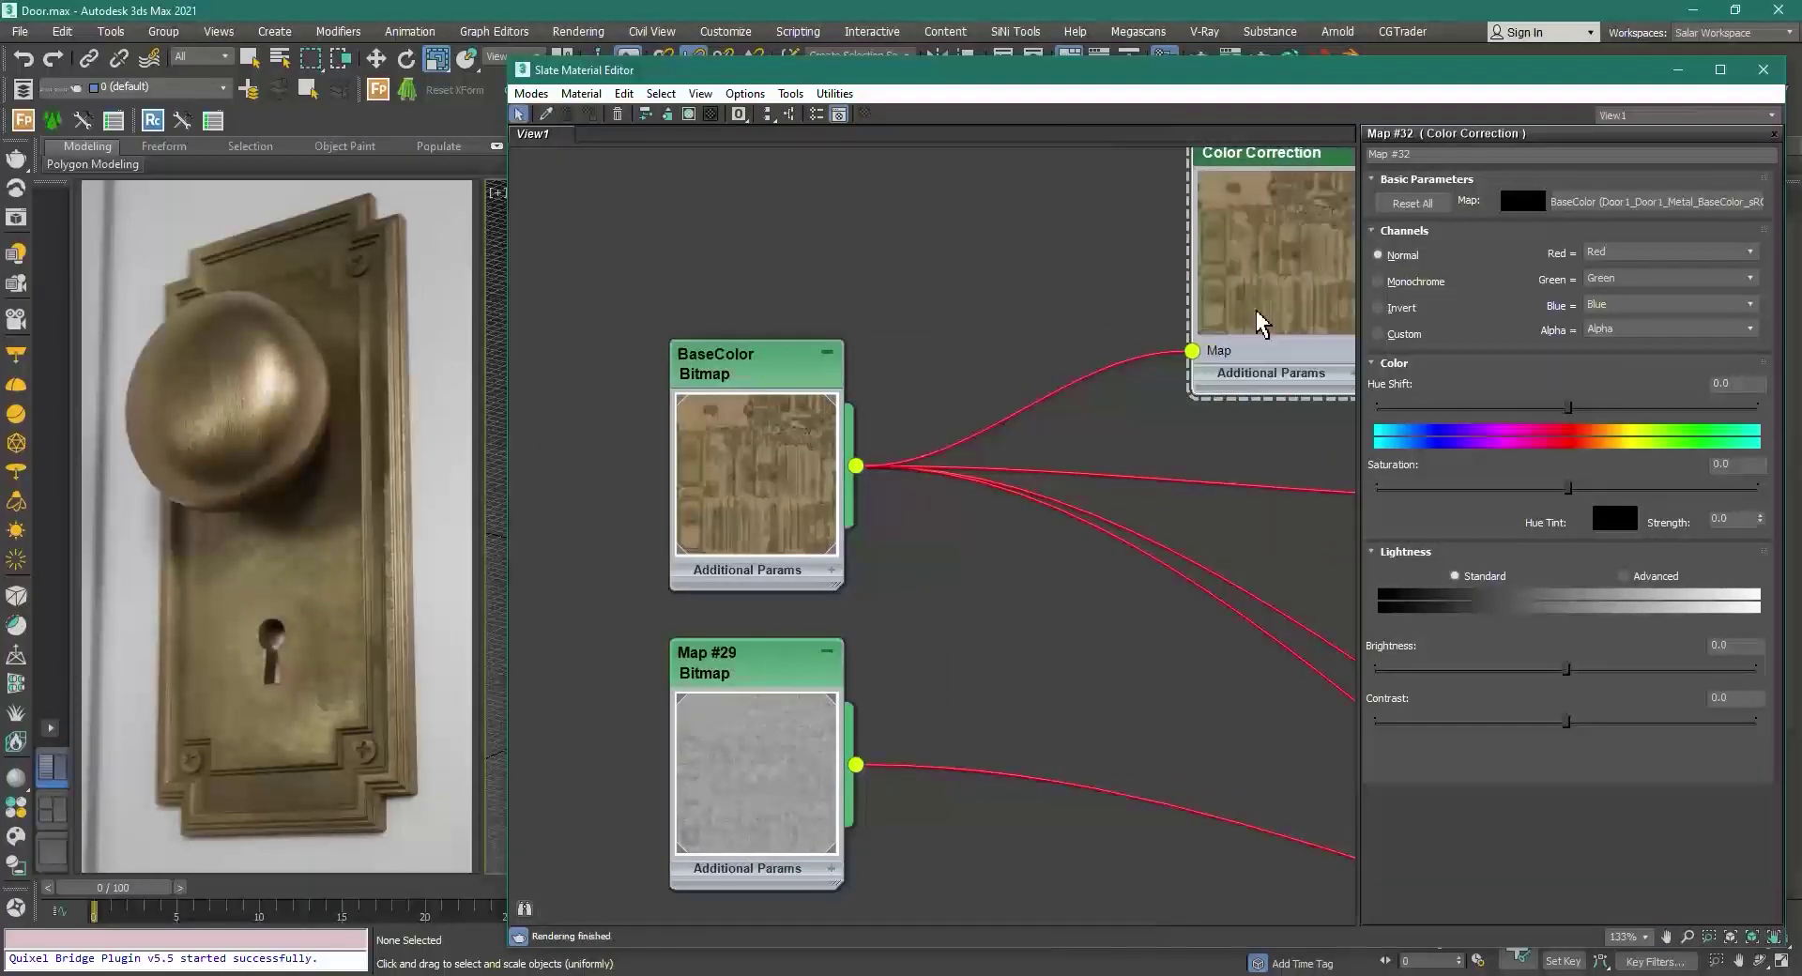
middle_click_drag(1256, 310, 1204, 339)
Step: Switch the Color Correction's lightness to Advanced and set its RGB gamma to 0.7 and RGB gain to 70
left_click(1625, 575)
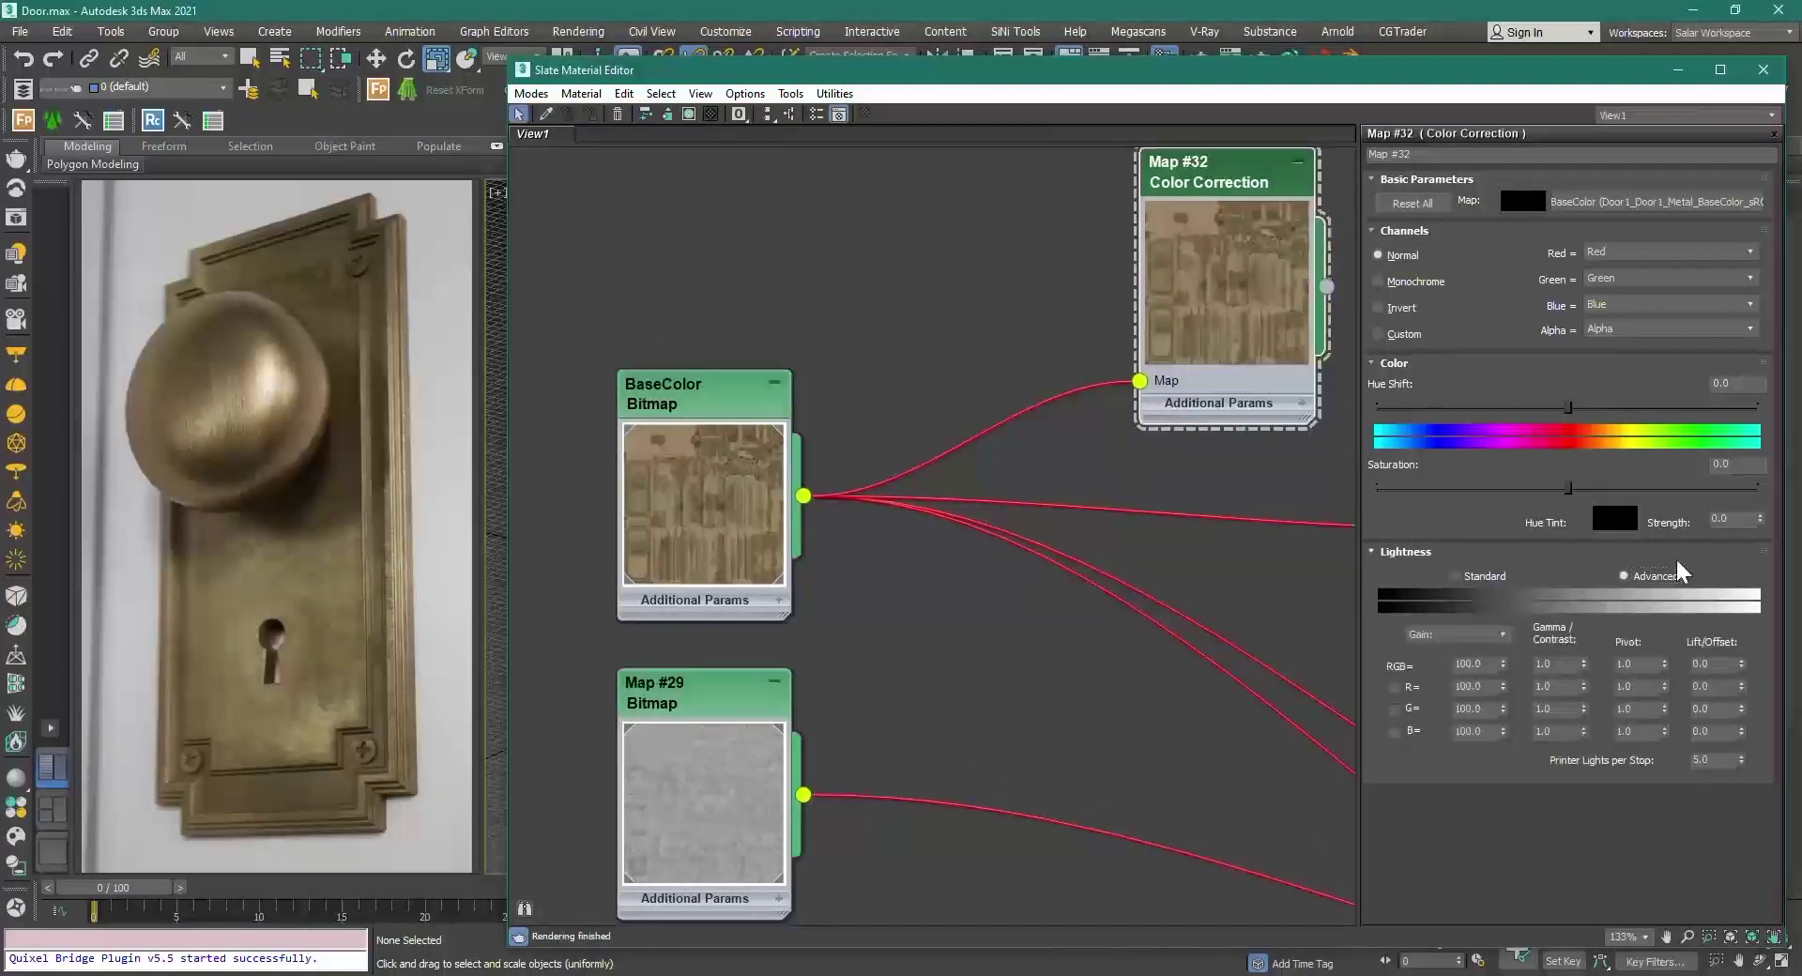
type("0.7")
key("Return")
left_click(1468, 663)
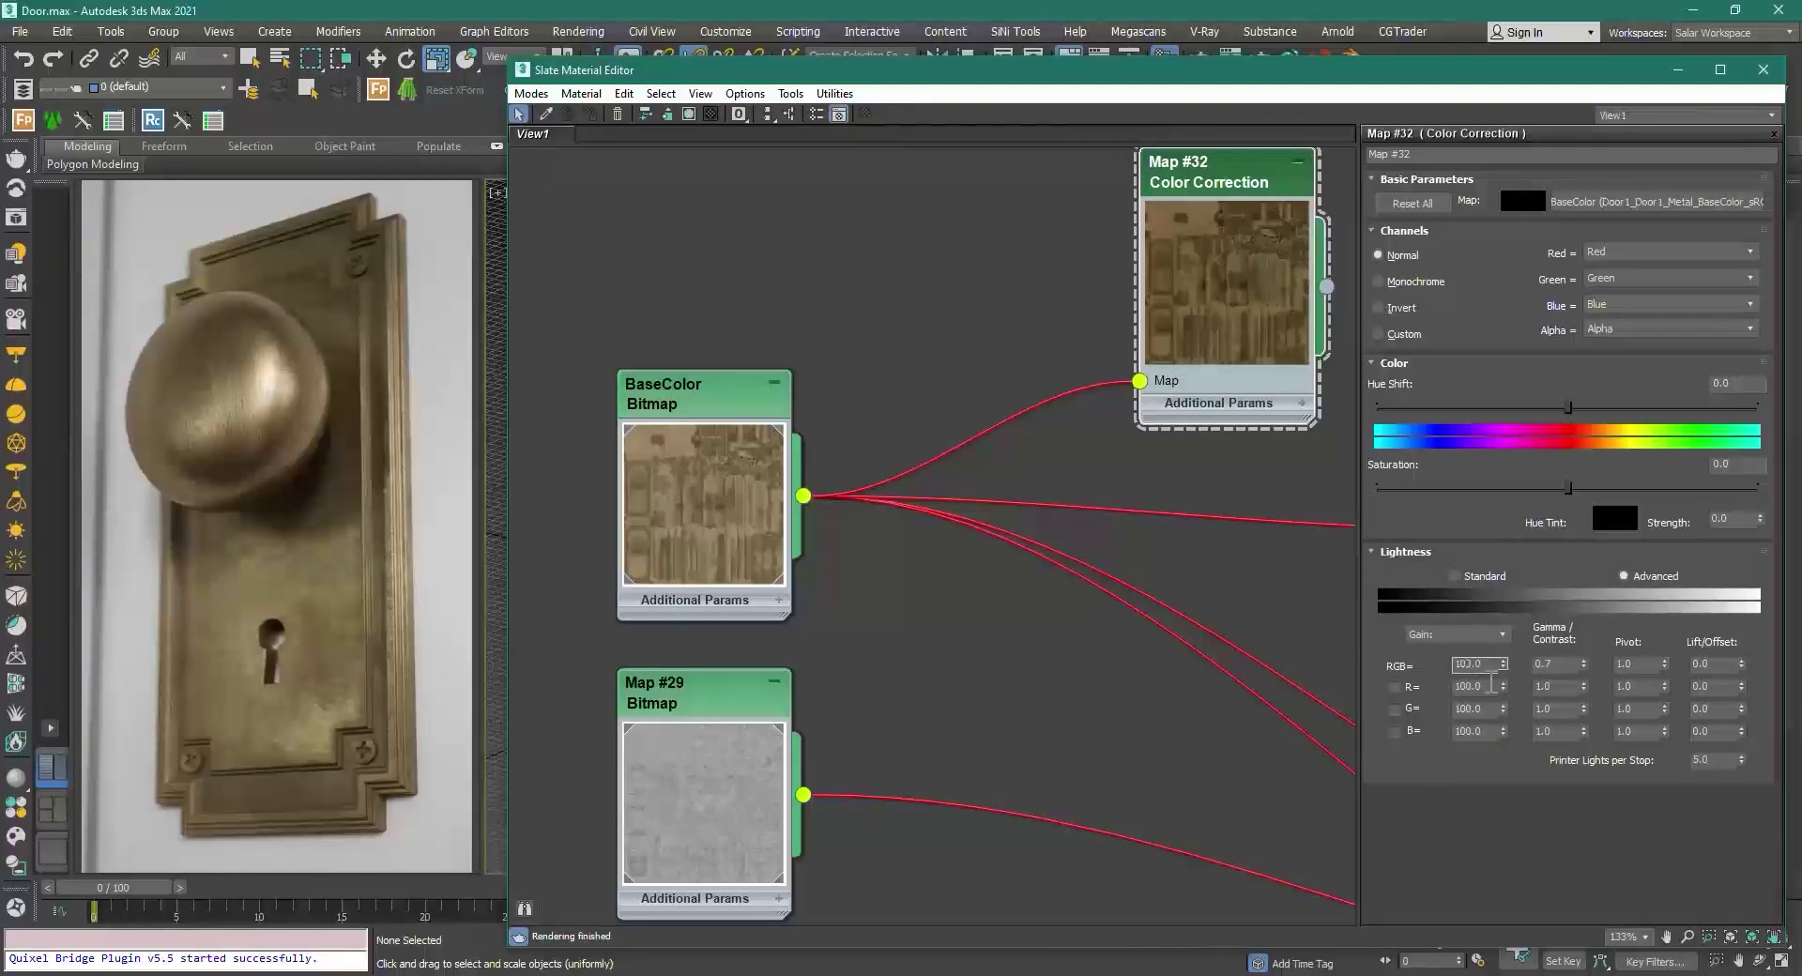
type("70")
key("Return")
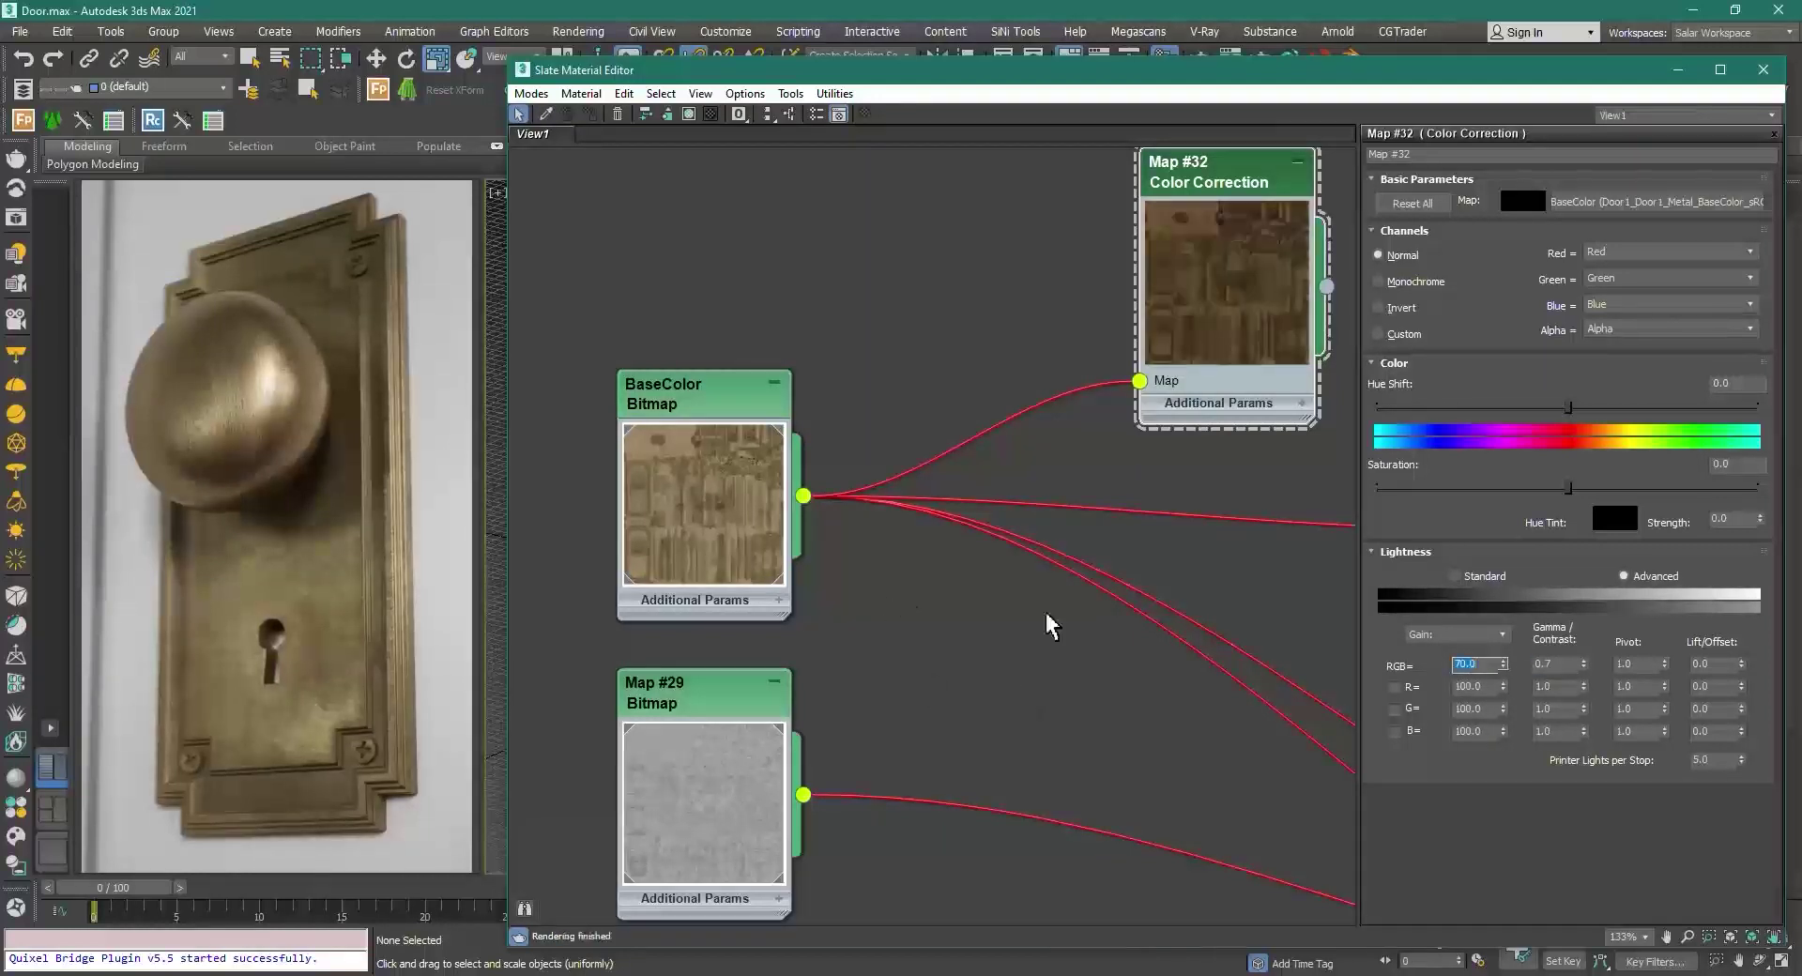
Step: Try a saturation of -20 on the Color Correction, then set it to -30
middle_click_drag(1154, 591, 1104, 588)
left_click(1737, 464)
type("-20")
key("Return")
type("-30")
key("Return")
Step: Connect the Color Correction output to the CoronaAO's Occluded color input
middle_click_drag(1185, 484, 865, 467)
scroll(1052, 490, "down", 1)
scroll(887, 460, "up", 1)
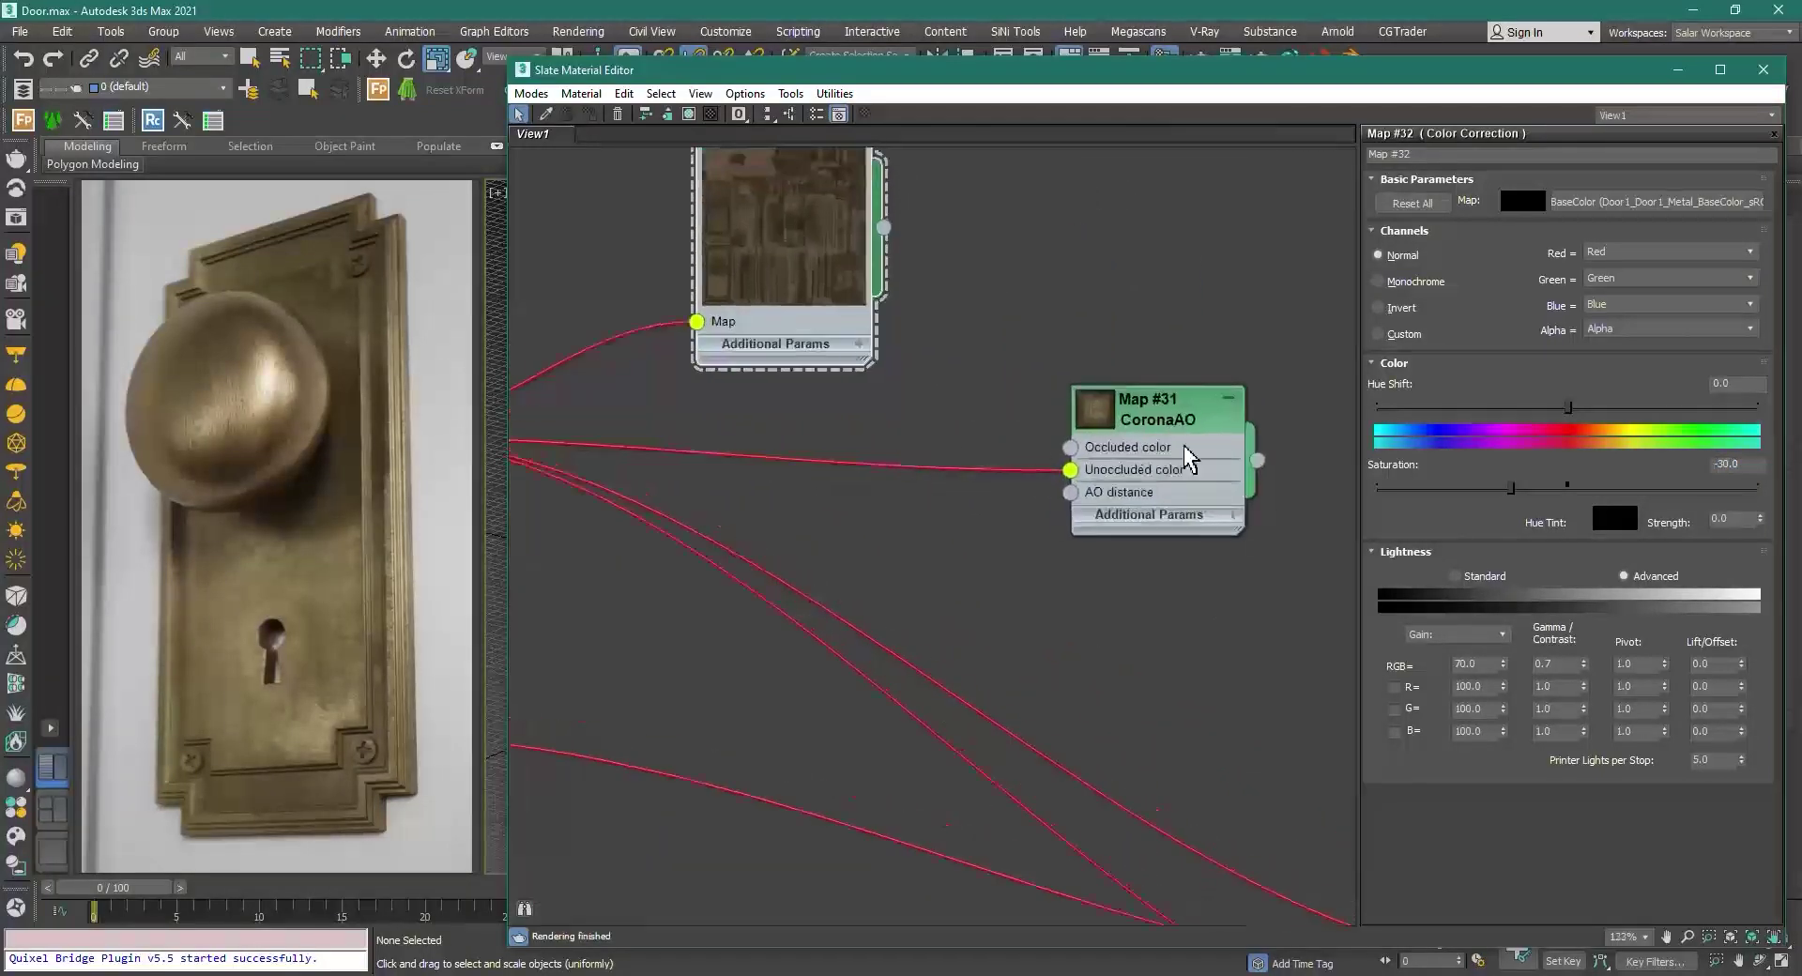
left_click_drag(883, 227, 1070, 457)
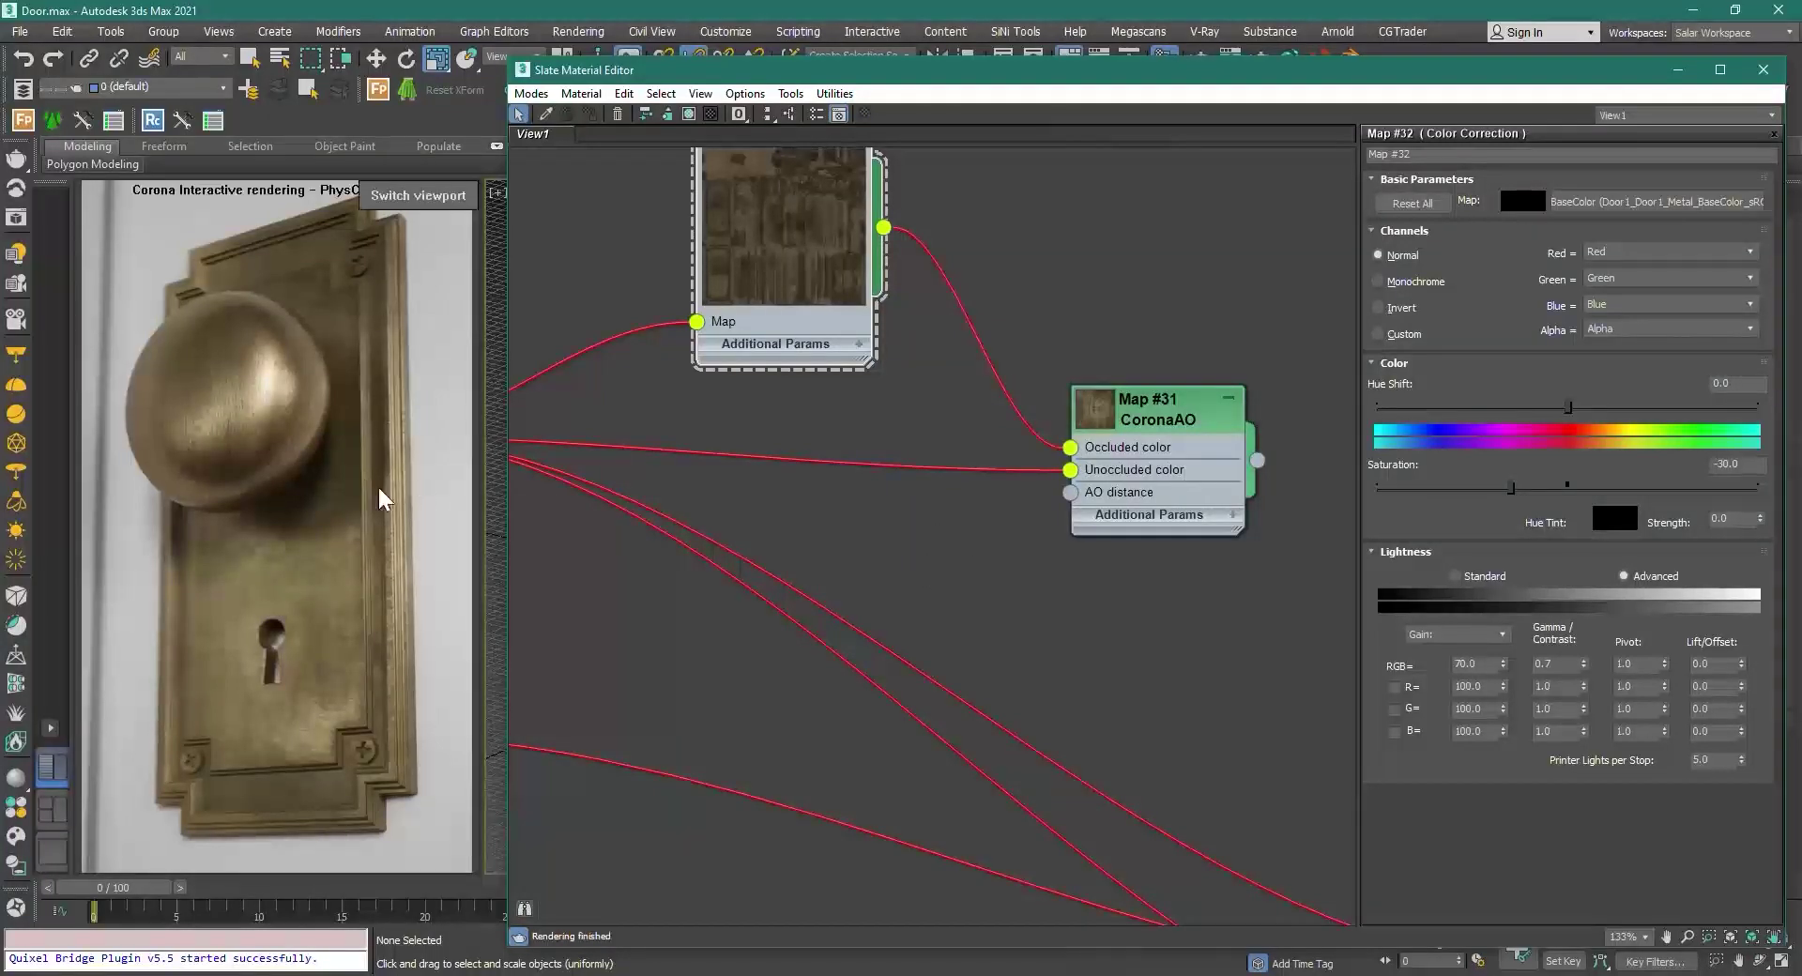
Step: Connect the CoronaAO output to physical material 1's Base color input, replacing the direct BaseColor connection
scroll(1017, 527, "down", 5)
middle_click_drag(1023, 471, 511, 268)
scroll(698, 368, "up", 3)
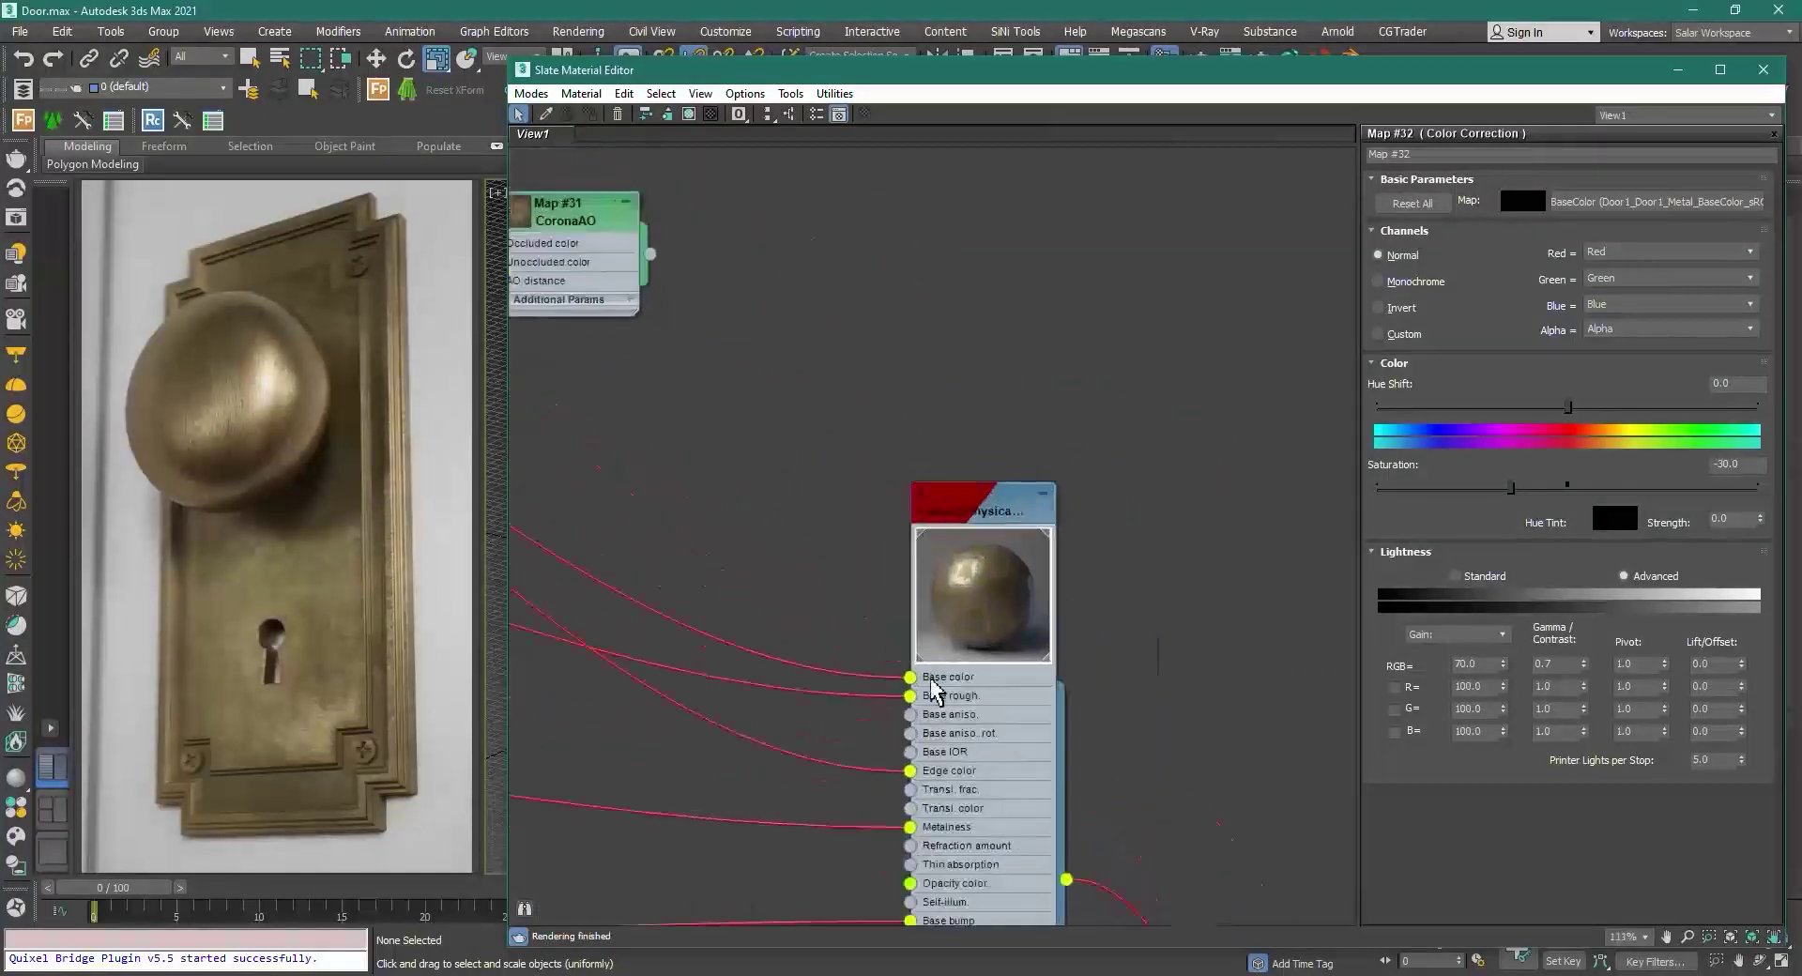
left_click_drag(656, 257, 910, 676)
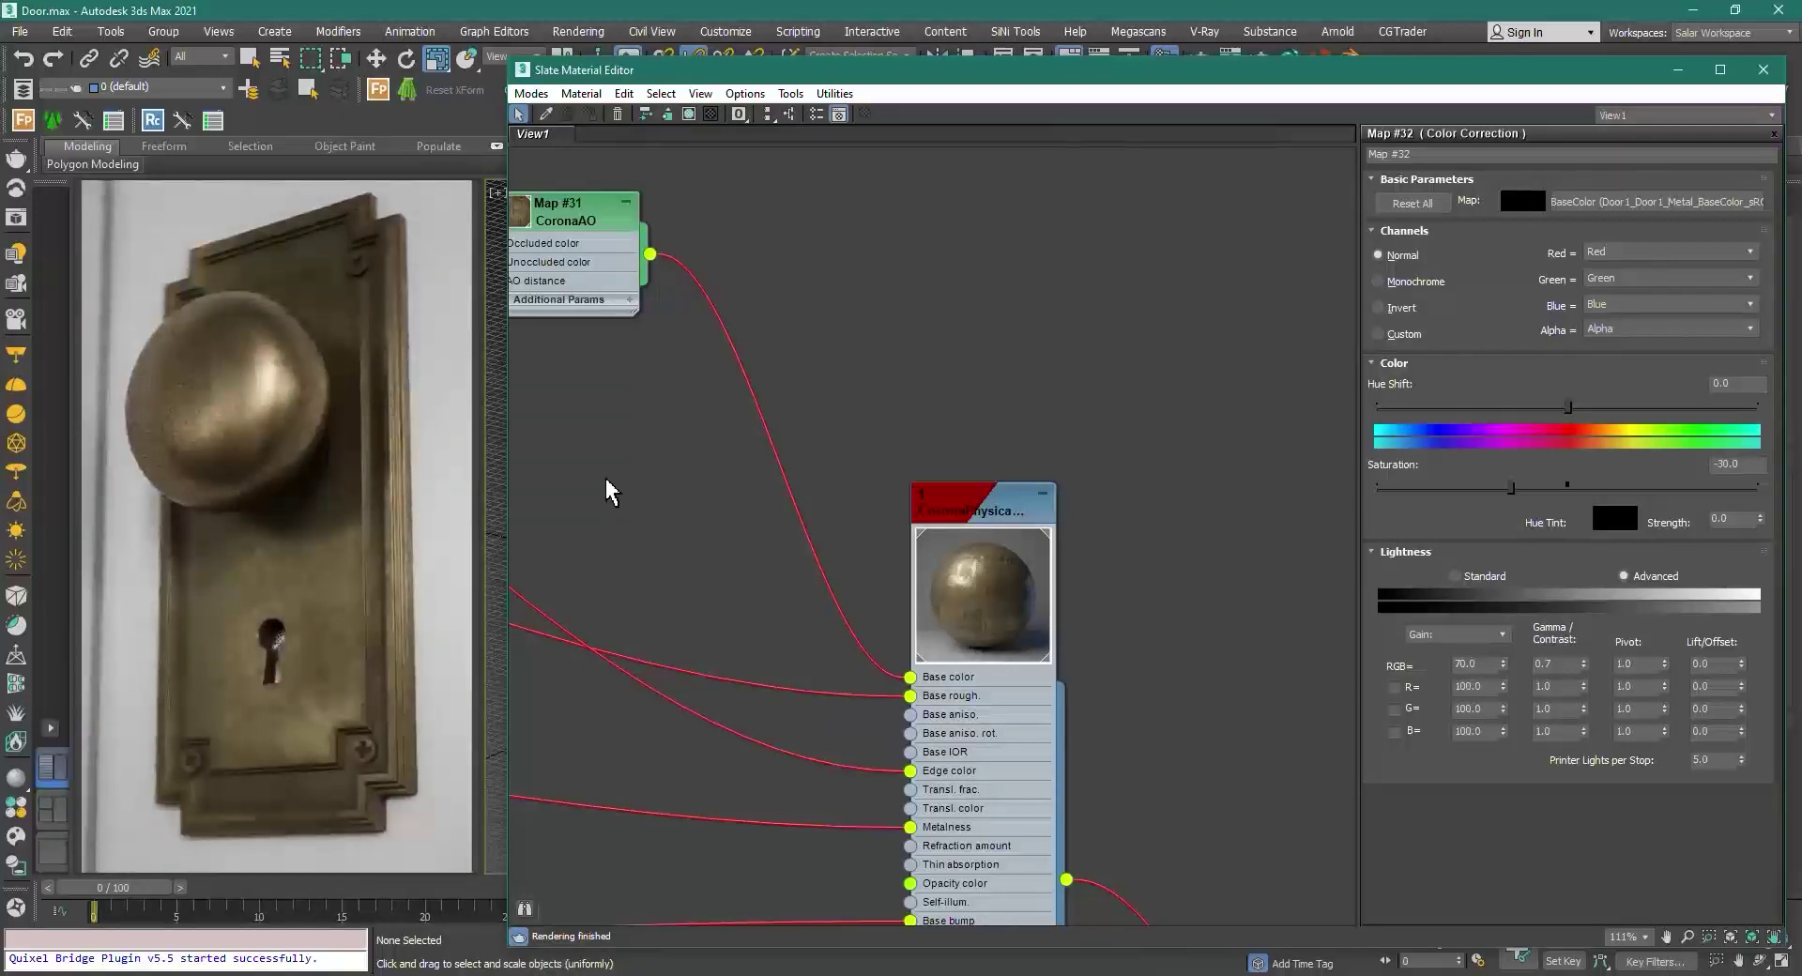
Step: Set the CoronaAO's occluded color to pure red and disable its occluded map to preview the affected areas
middle_click_drag(607, 483, 863, 575)
middle_click_drag(693, 432, 897, 554)
scroll(1012, 479, "up", 3)
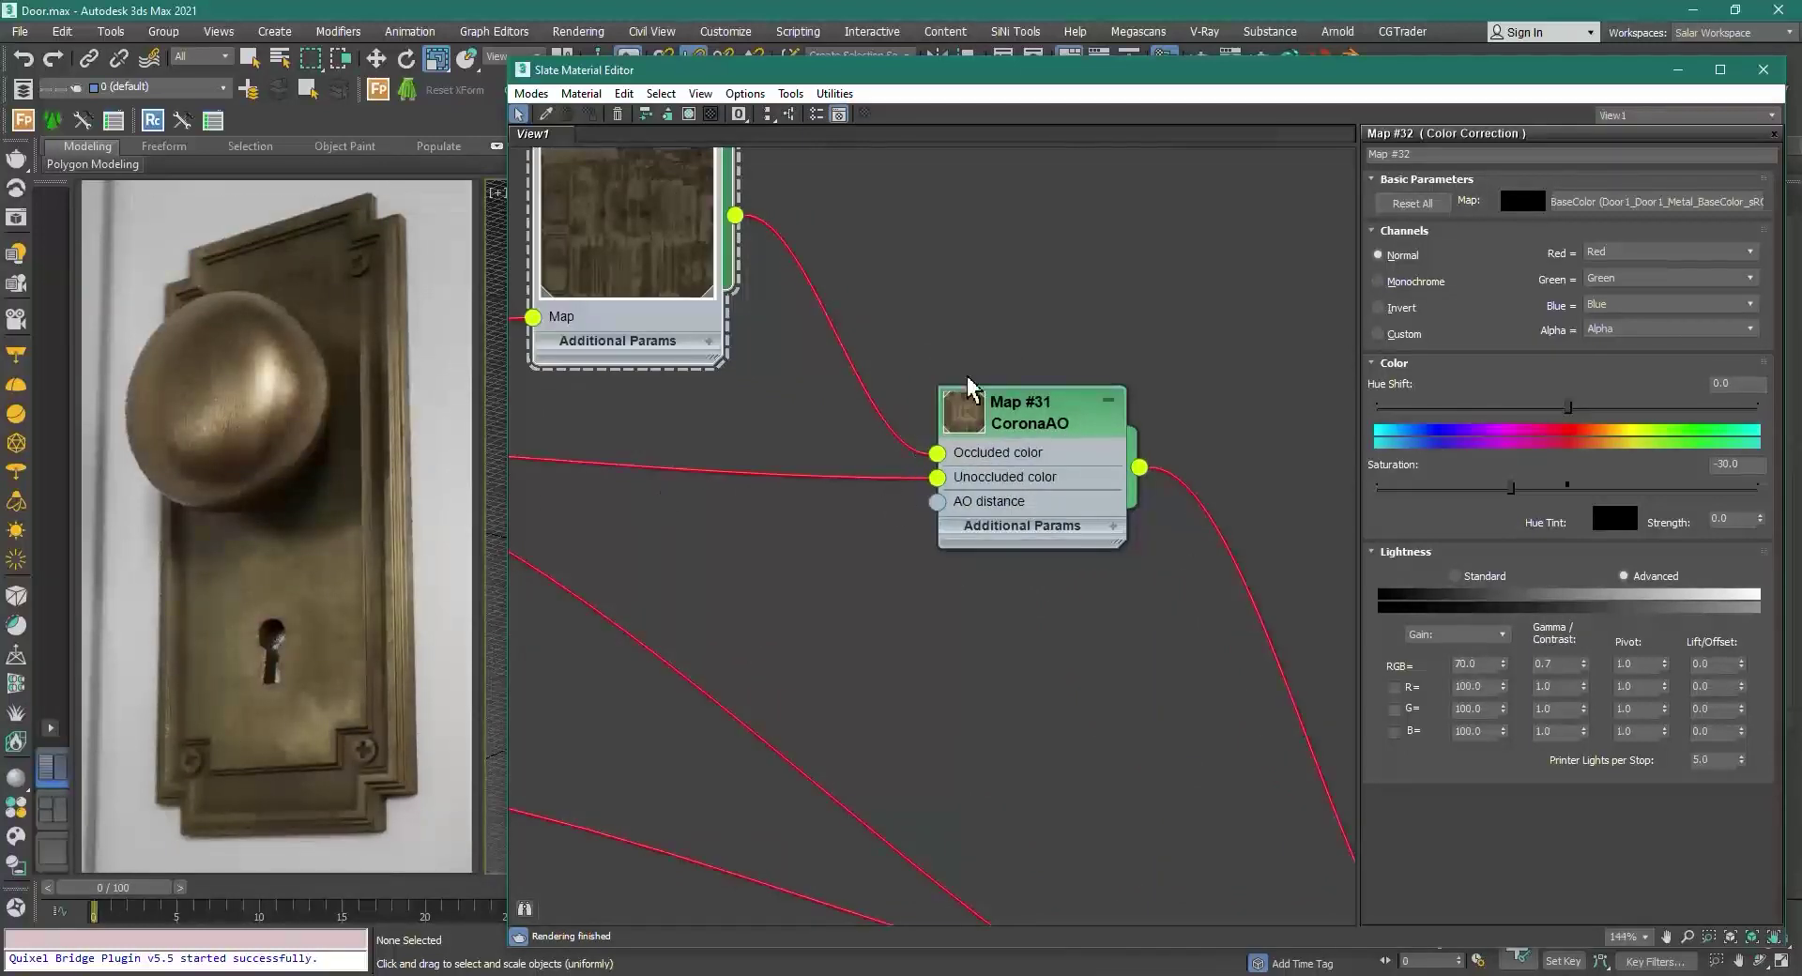
left_click(1025, 420)
double_click(1025, 420)
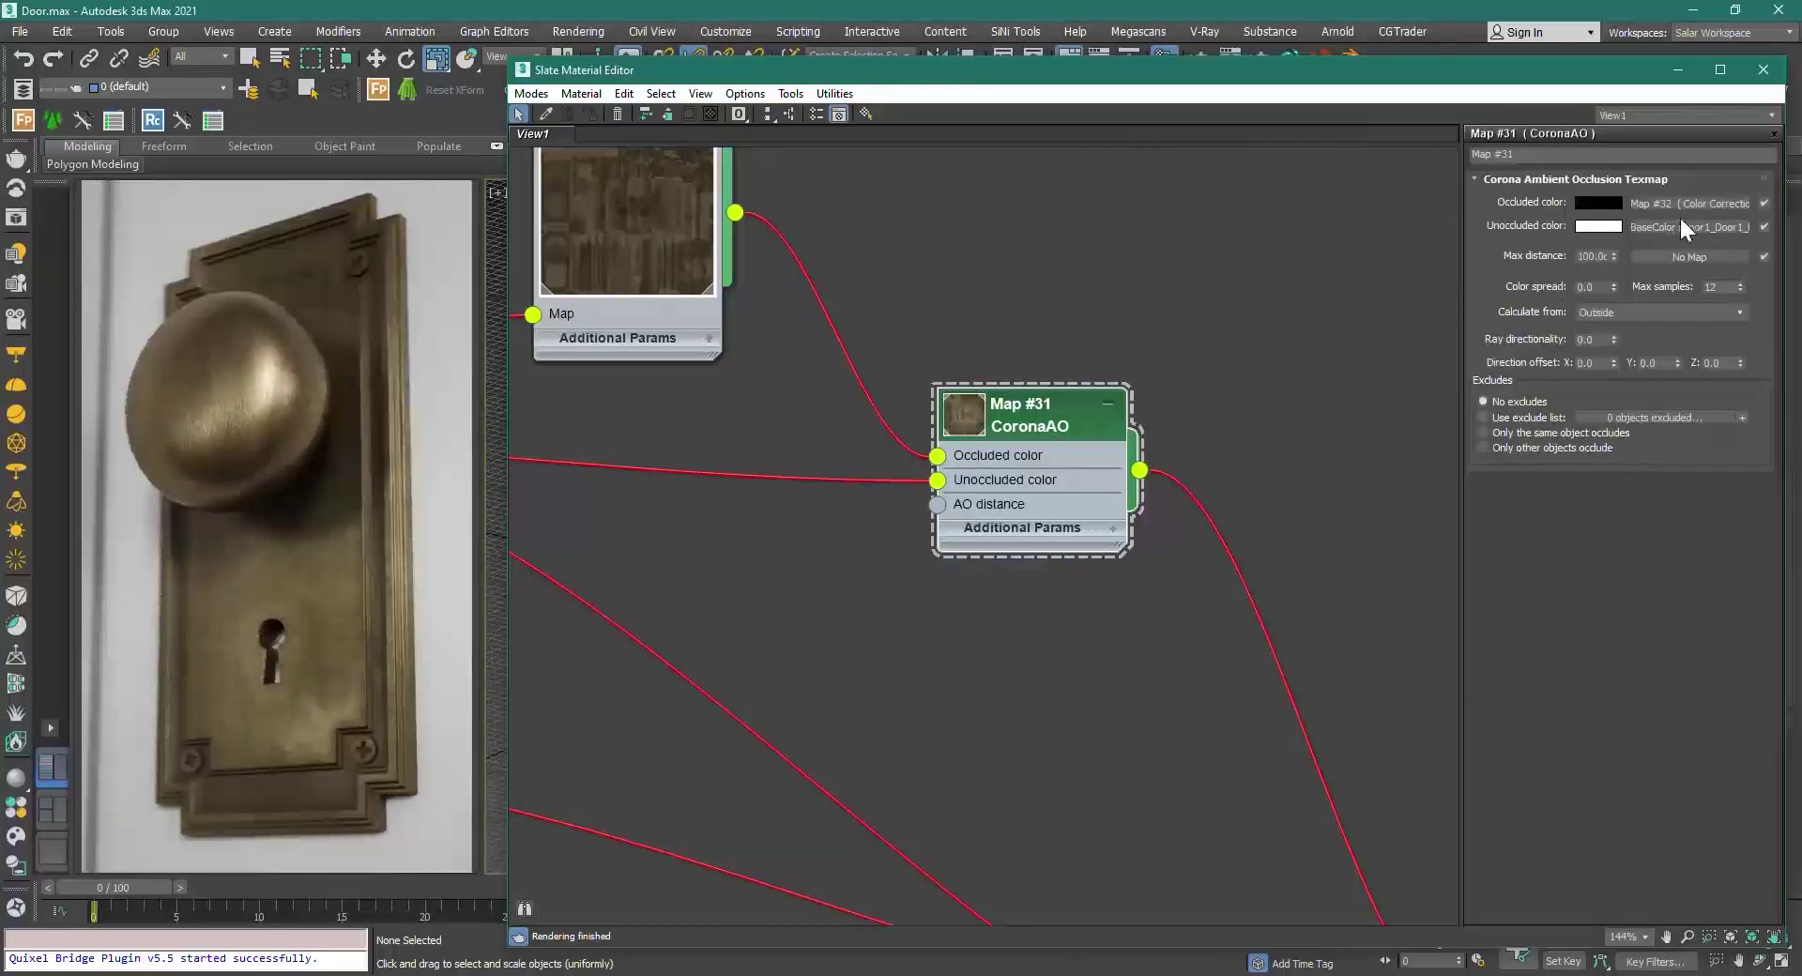
left_click(1598, 202)
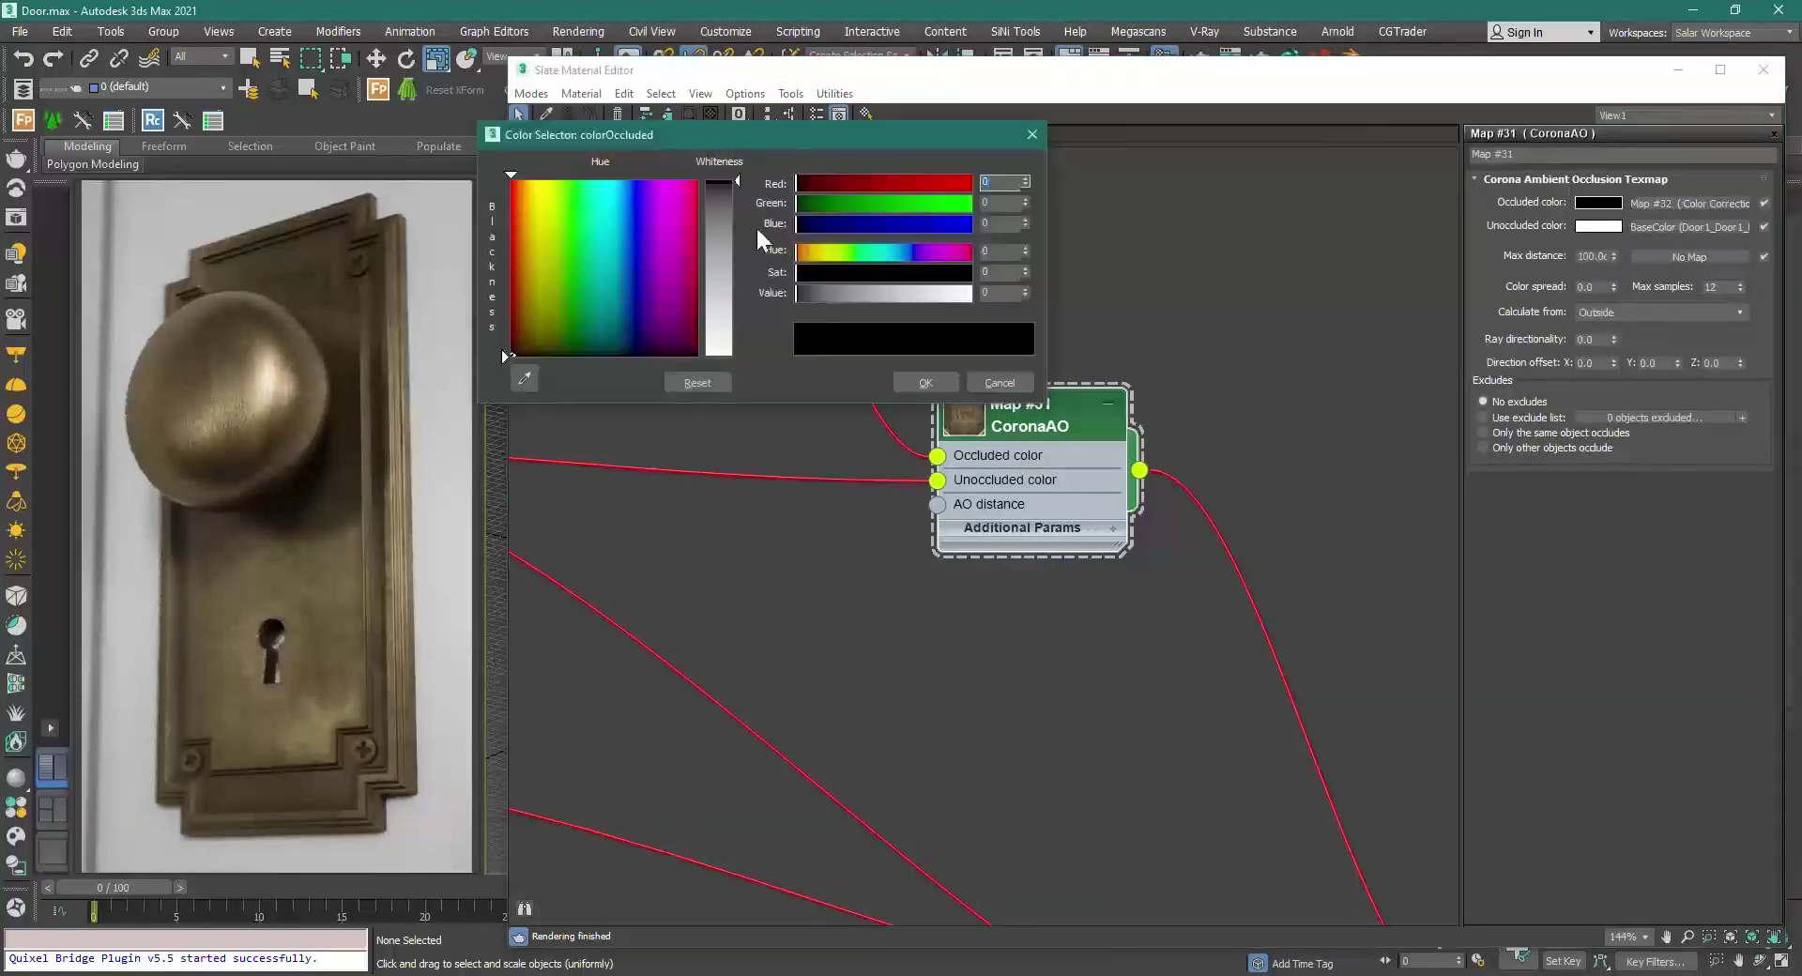
left_click_drag(875, 192, 1096, 201)
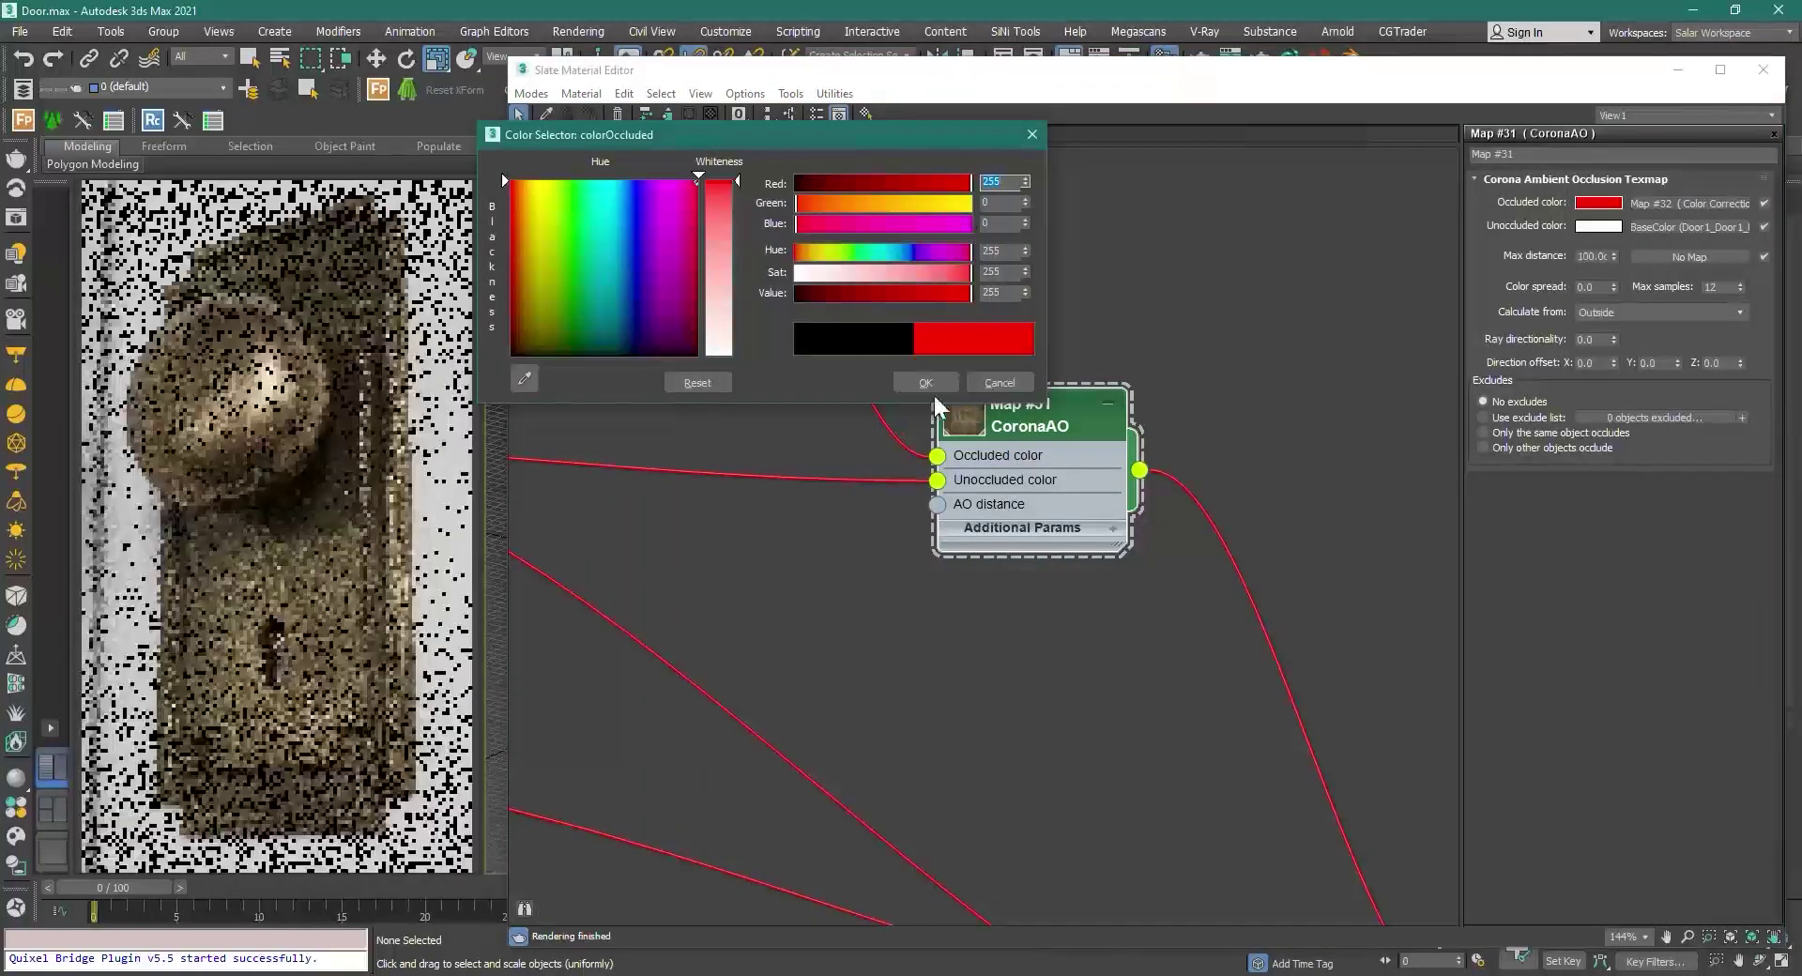
left_click(925, 383)
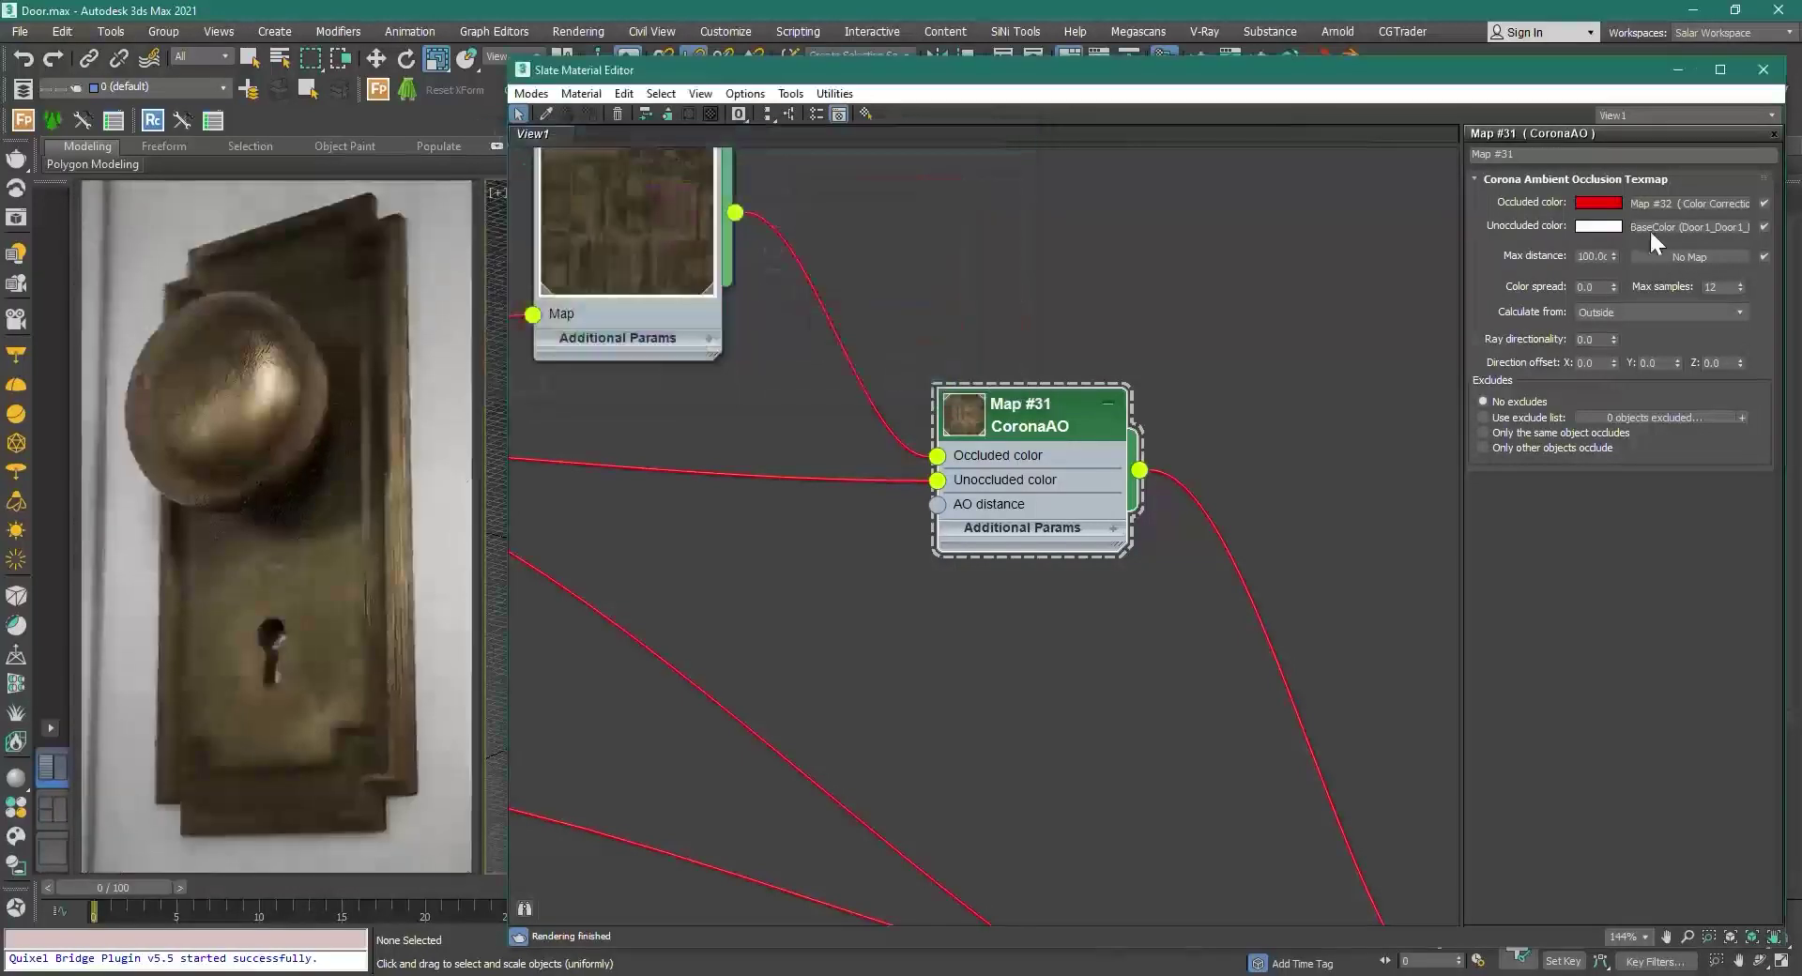
left_click(1764, 203)
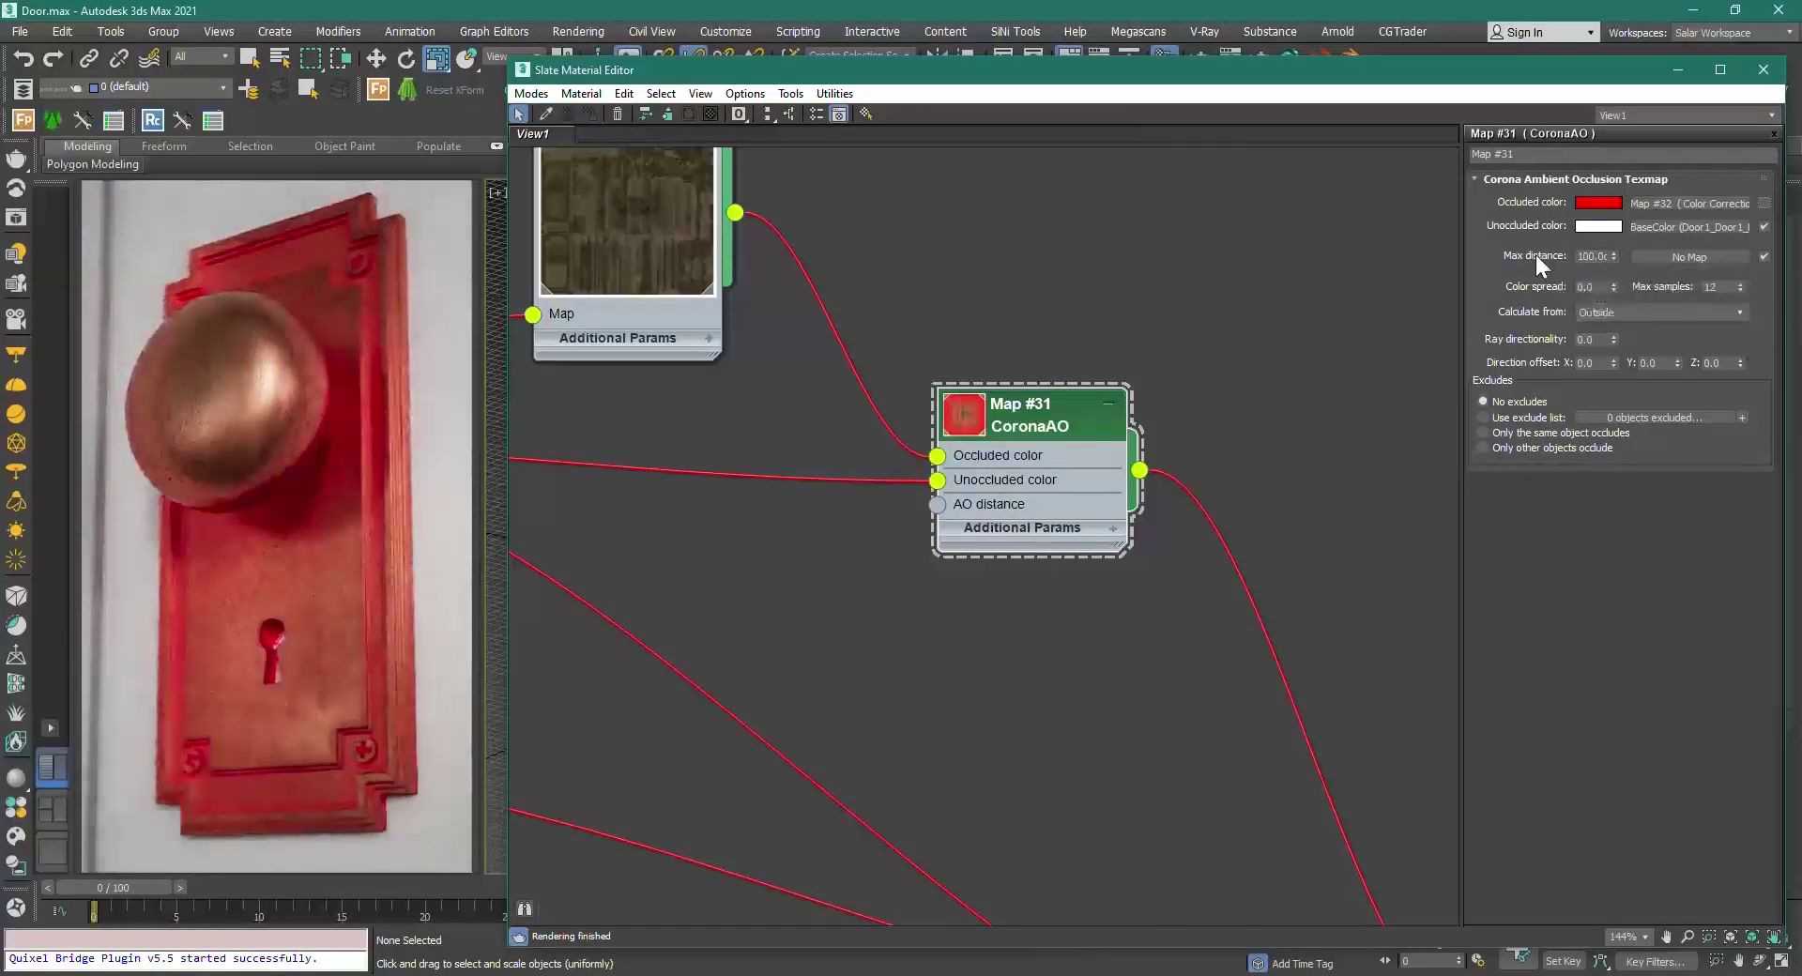
Step: Try CoronaAO max distances of 1 cm and 3 cm, then set the max distance to 2 cm
type("2")
key("Return")
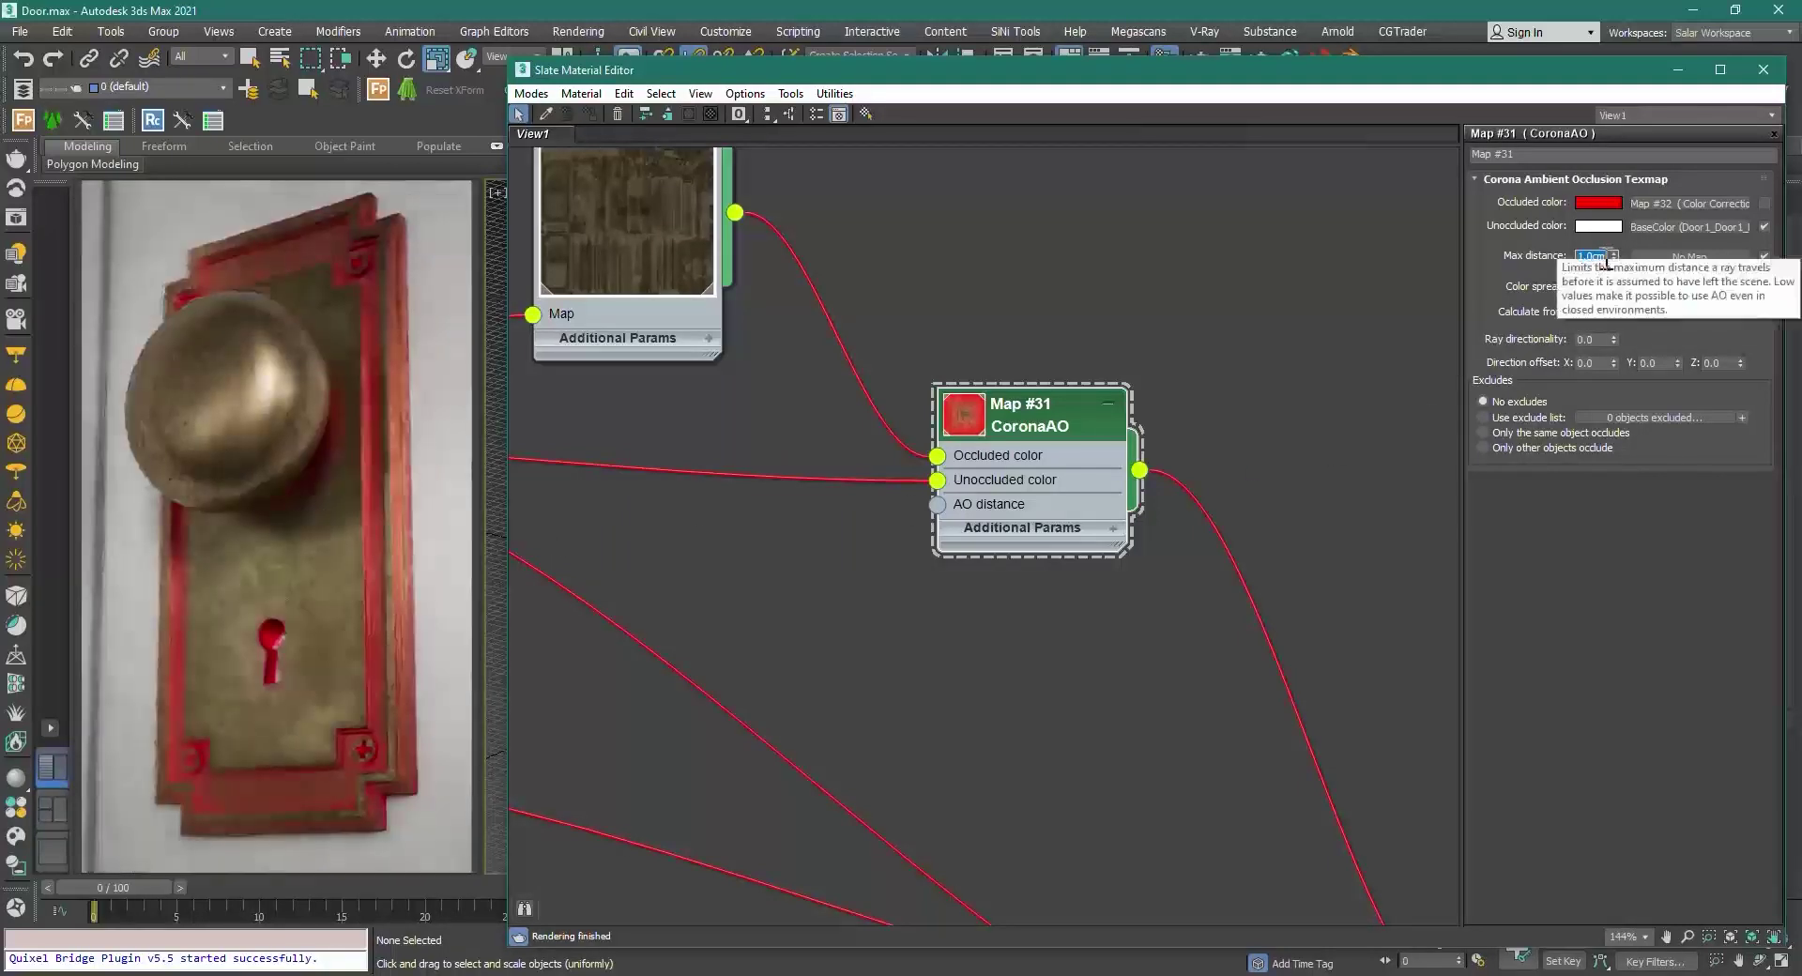
left_click_drag(1613, 255, 1617, 599)
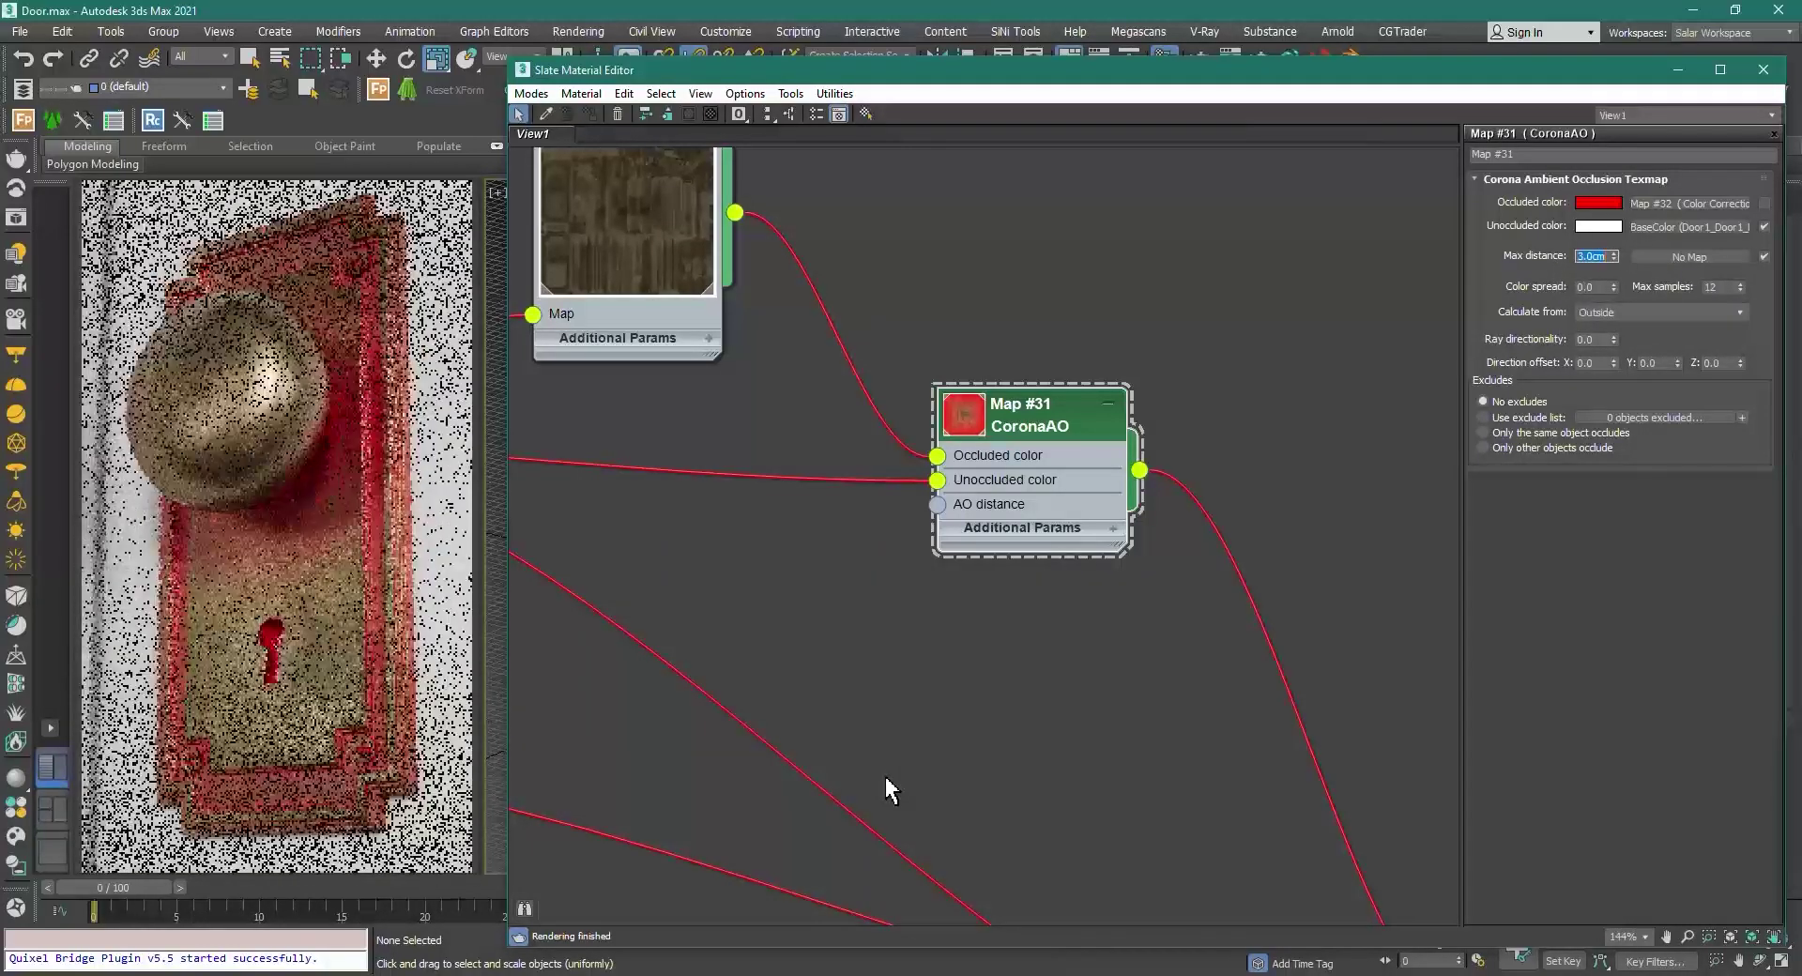
type("2")
key("Return")
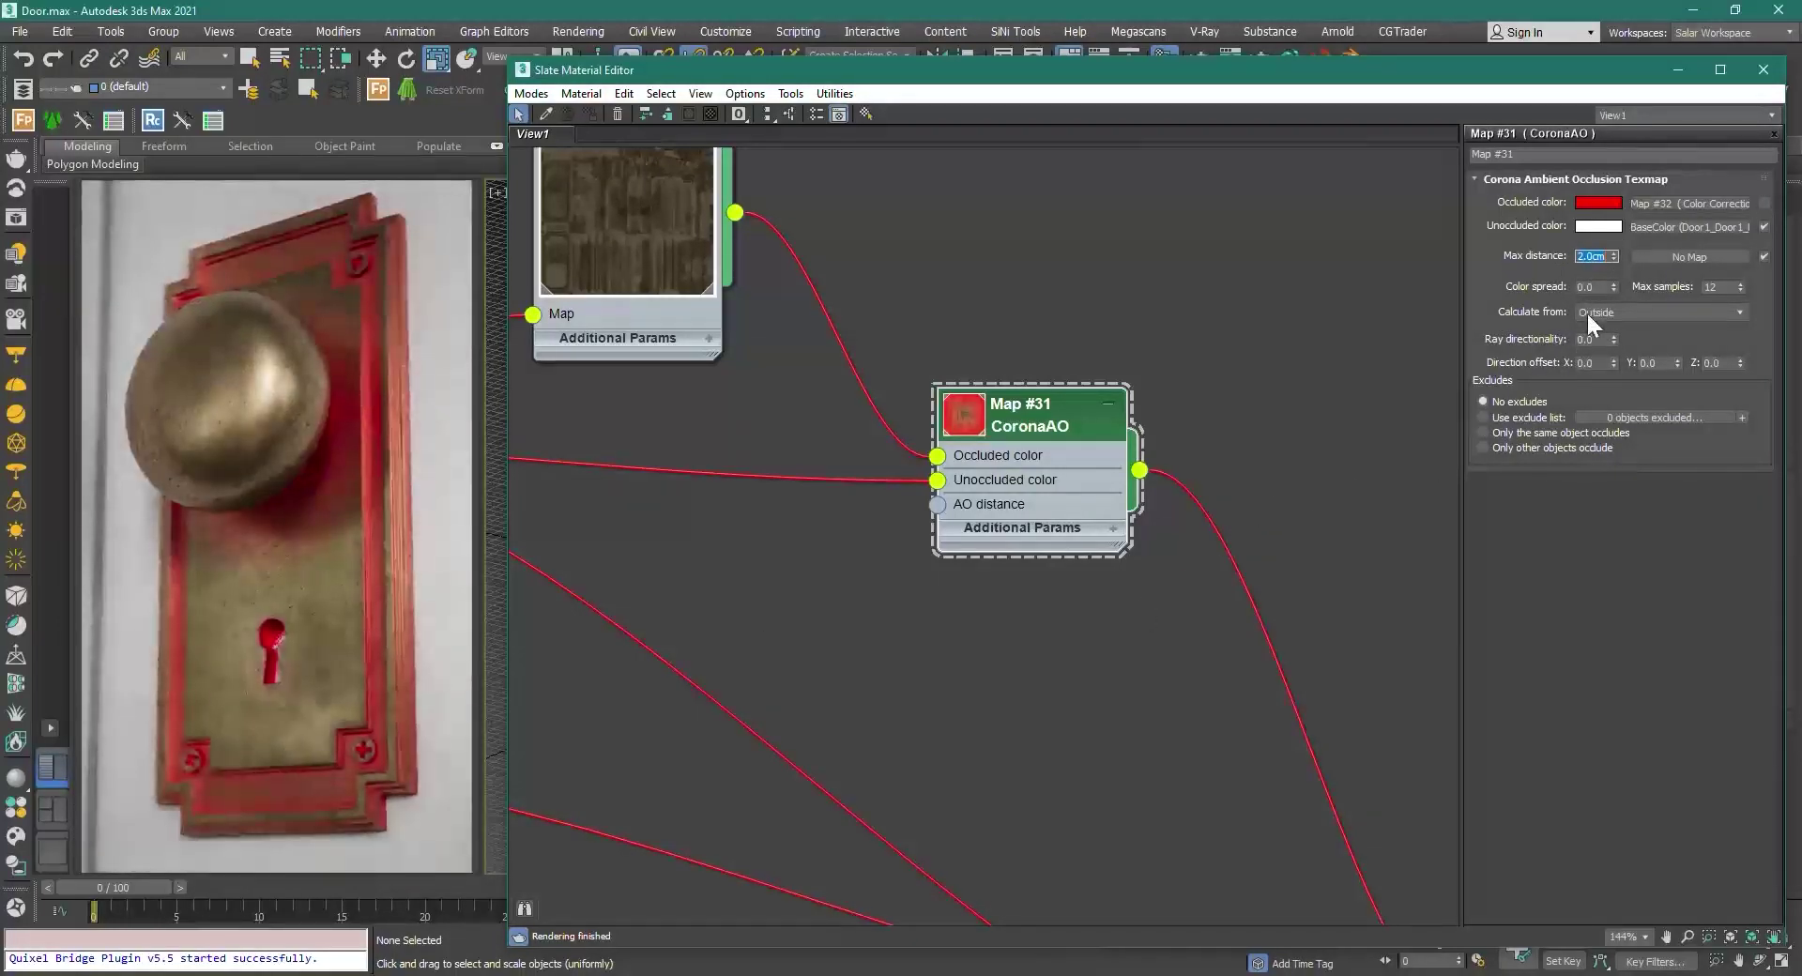
Step: Try a CoronaAO color spread of 0.5, then reduce it to 0.1
double_click(1602, 287)
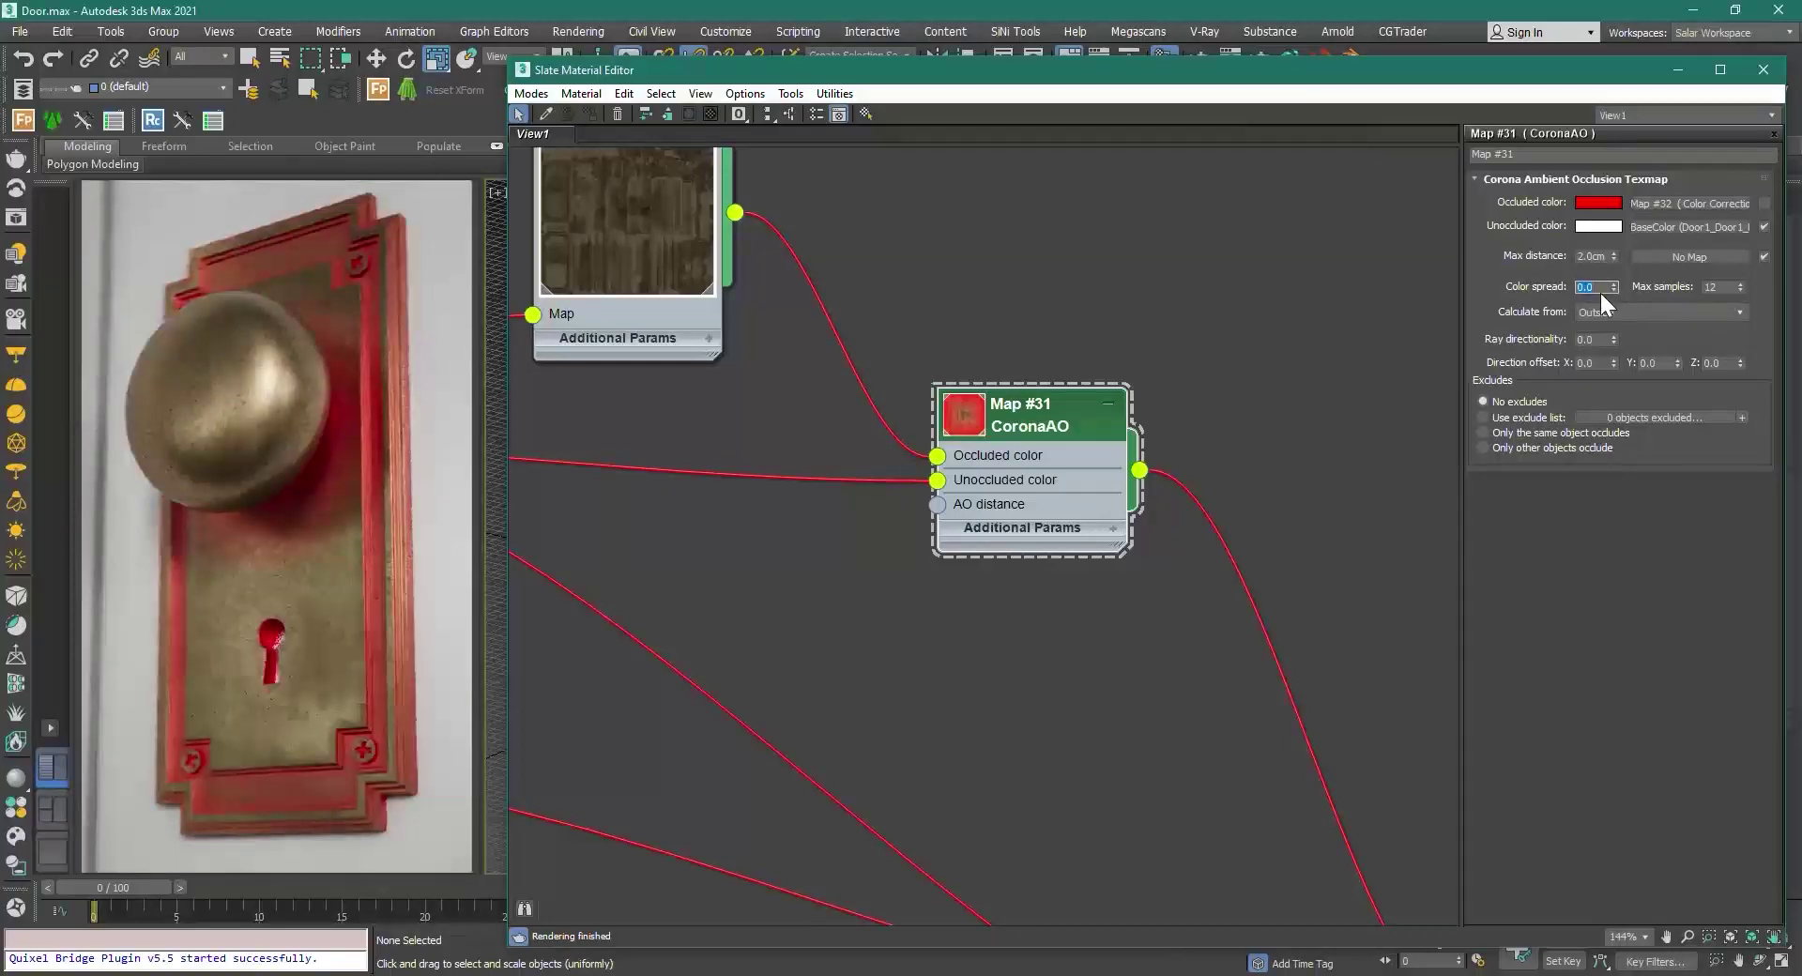
type("0.5")
key("Return")
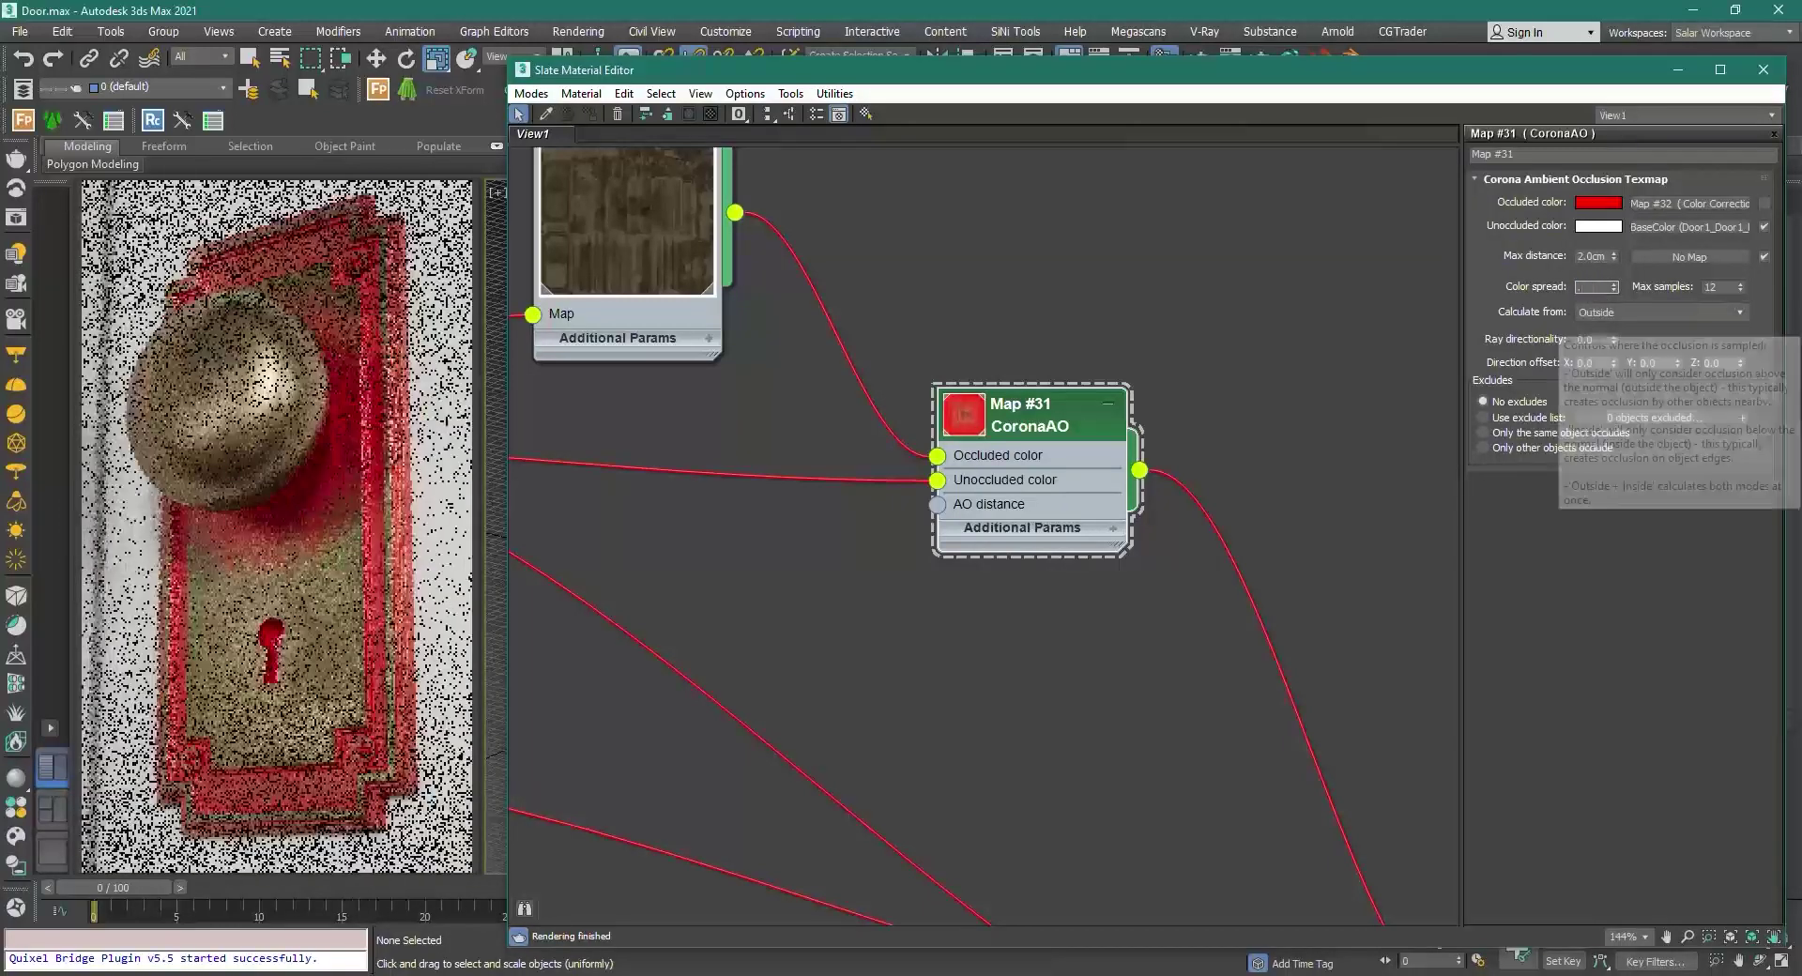
type("0.1")
key("Return")
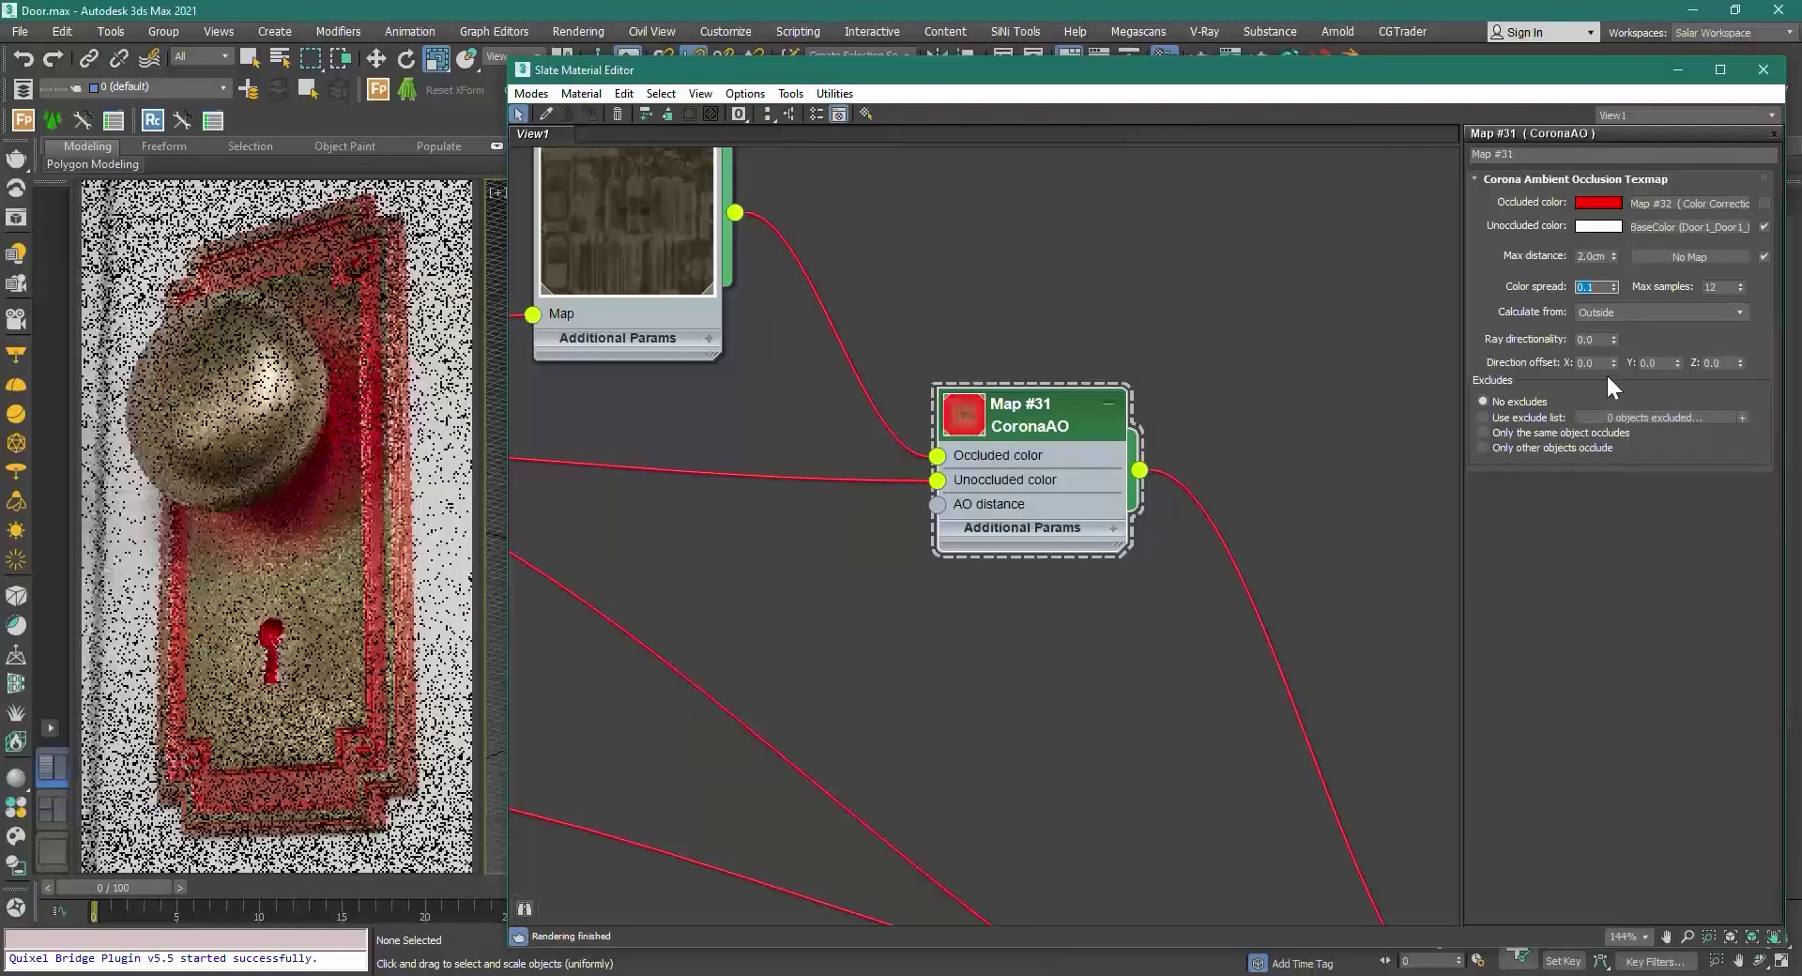
Step: Re-enable the CoronaAO's occluded color map and compare a color spread of 0.5 before setting it back to 0.1
left_click(1297, 392)
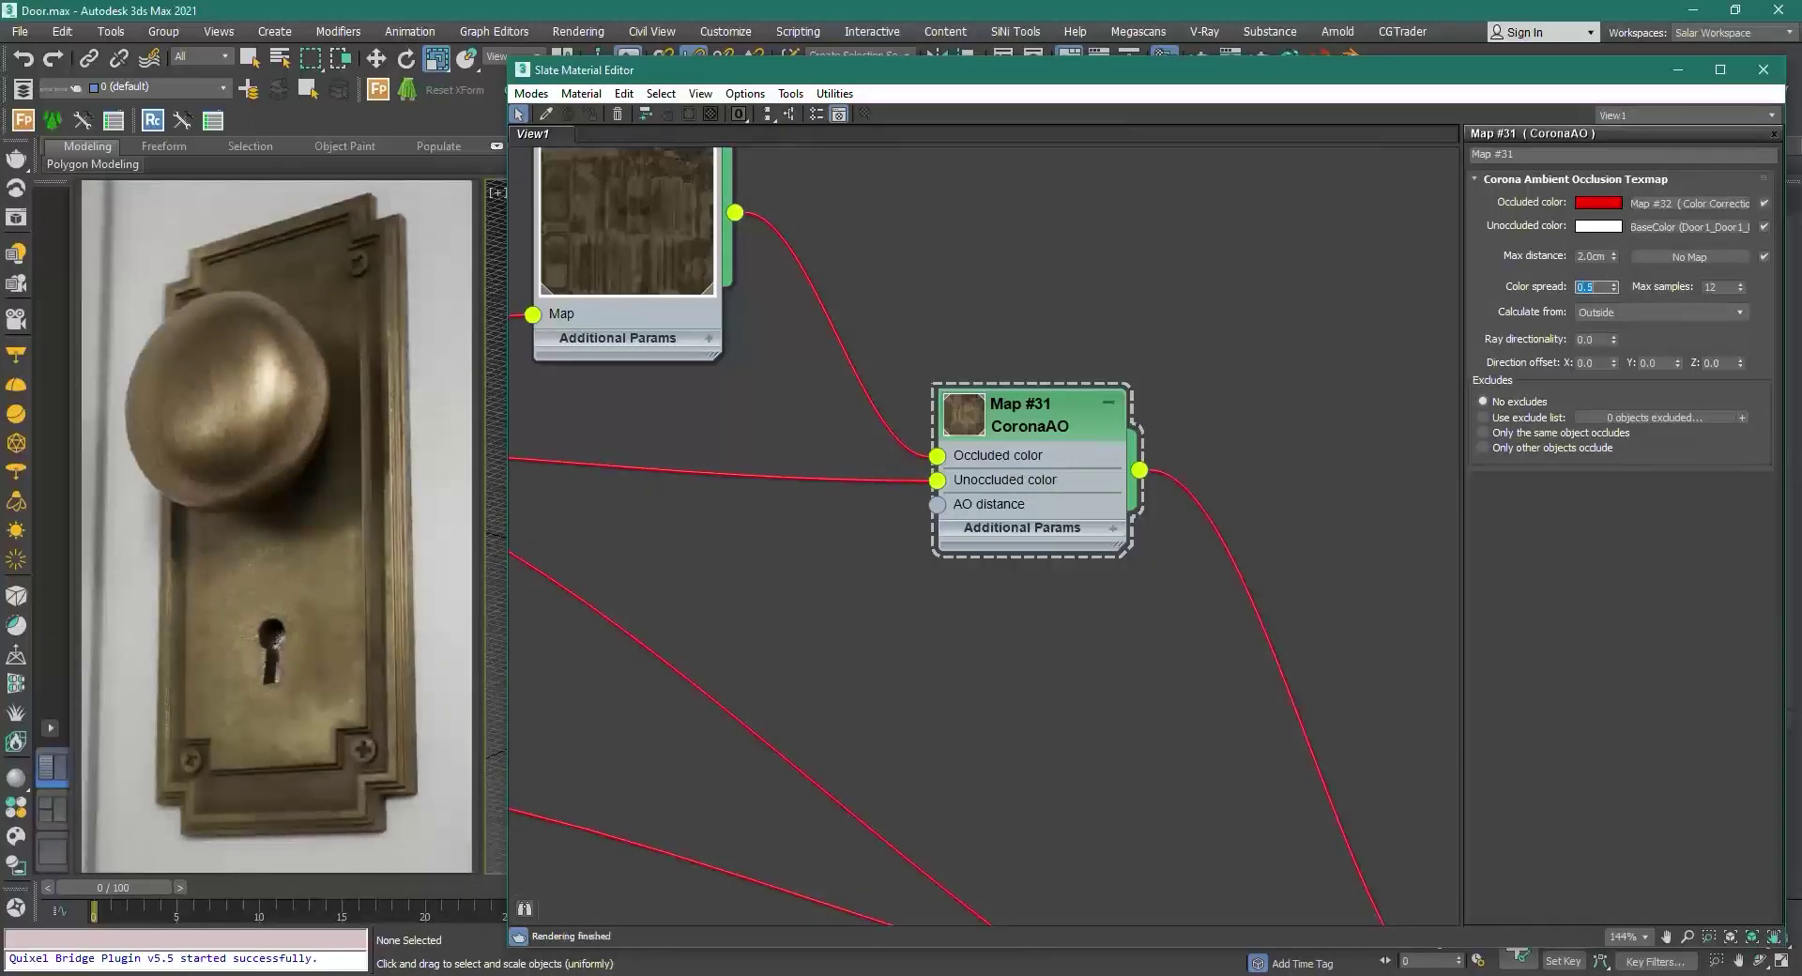
key("Return")
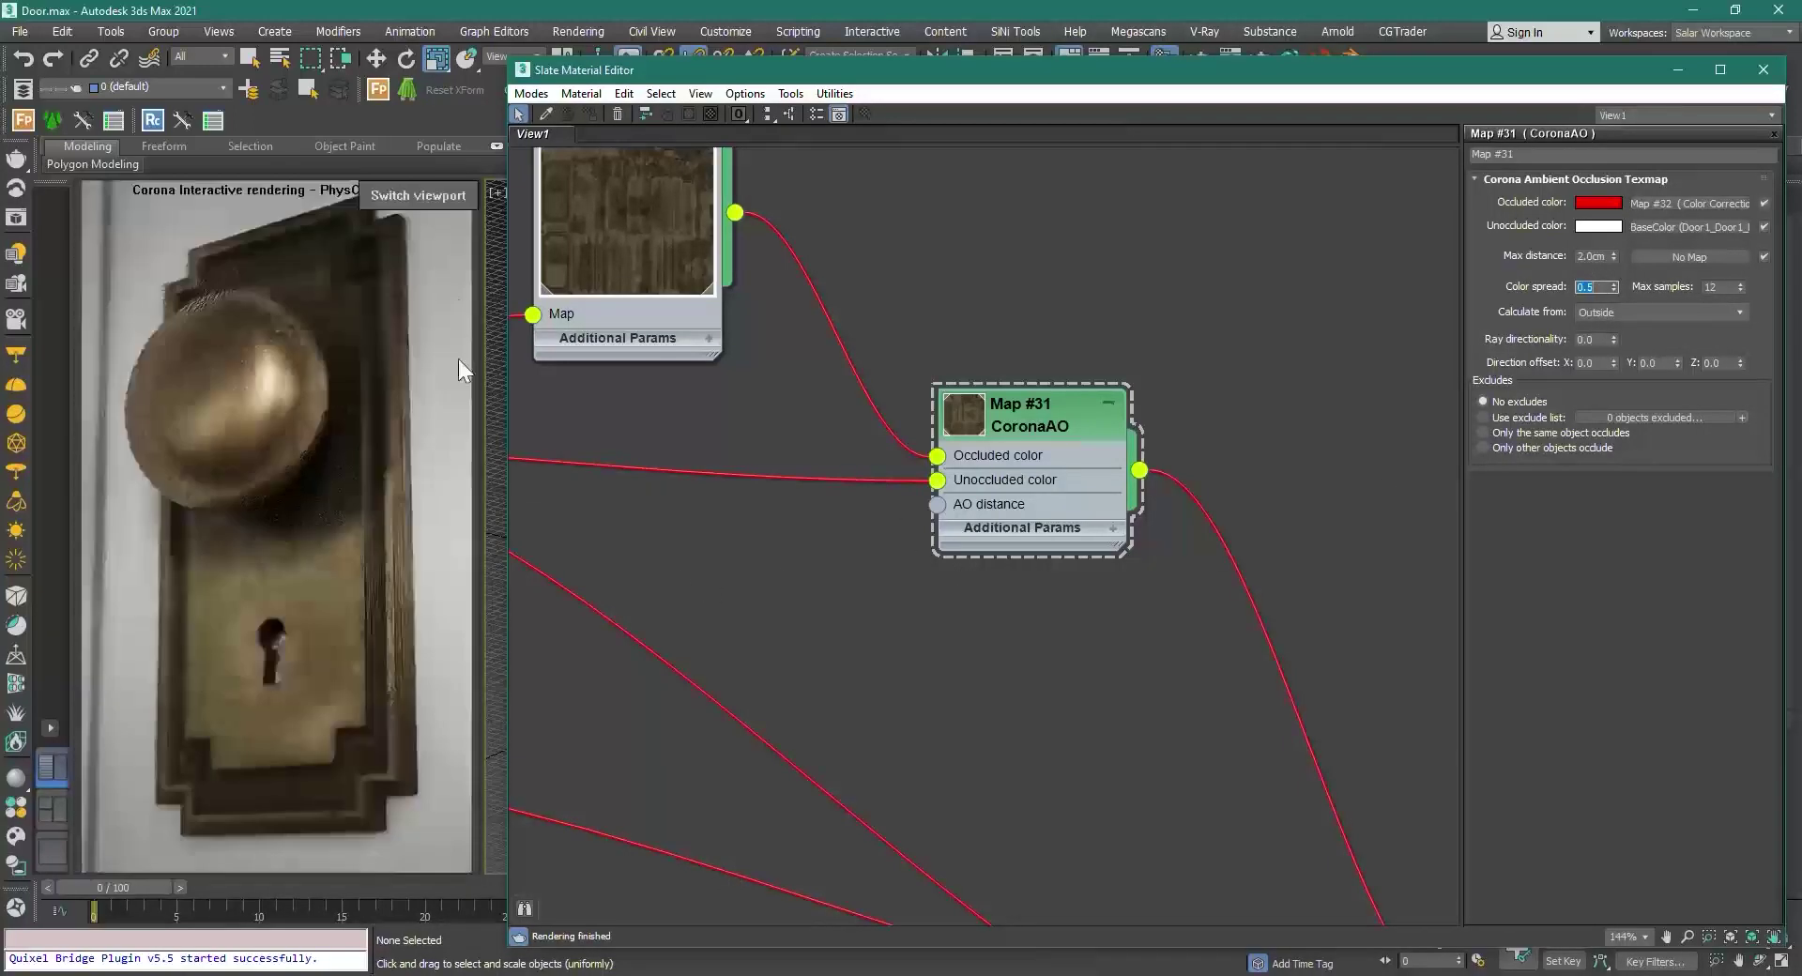
type(".1")
key("Return")
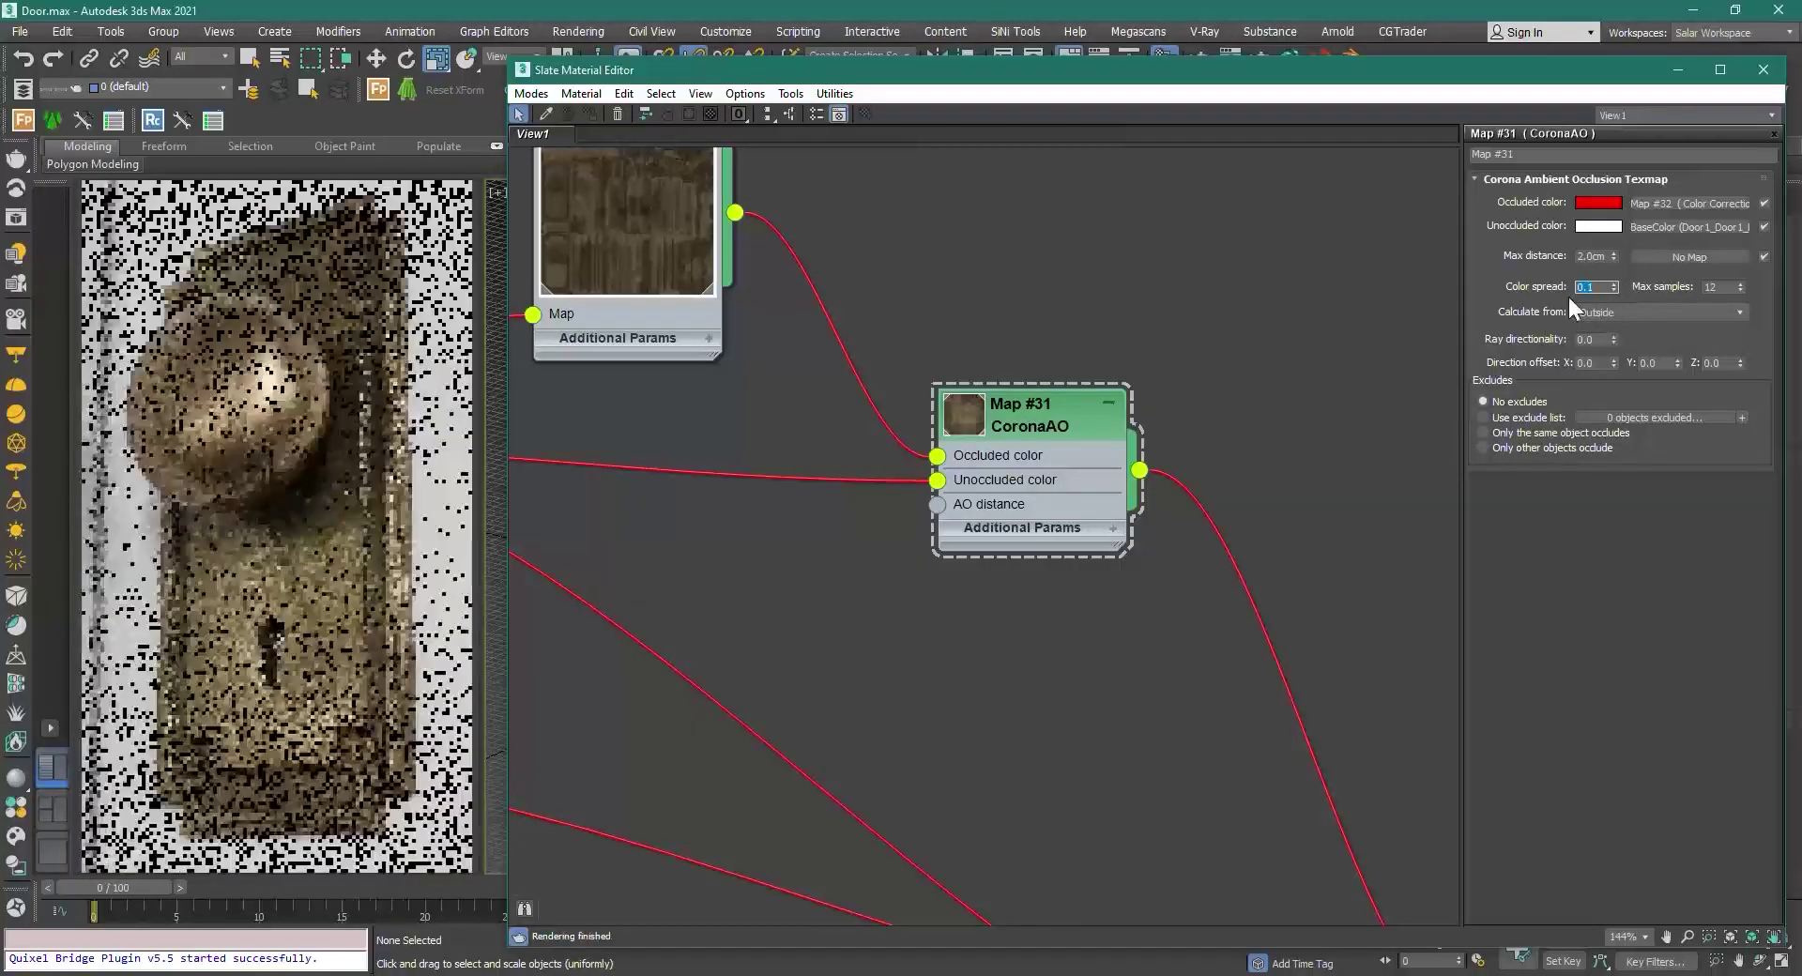
Step: Move the CoronaLegacyMtl node upward in the graph, closer to the level of the Normal to Bump map
scroll(1029, 608, "down", 5)
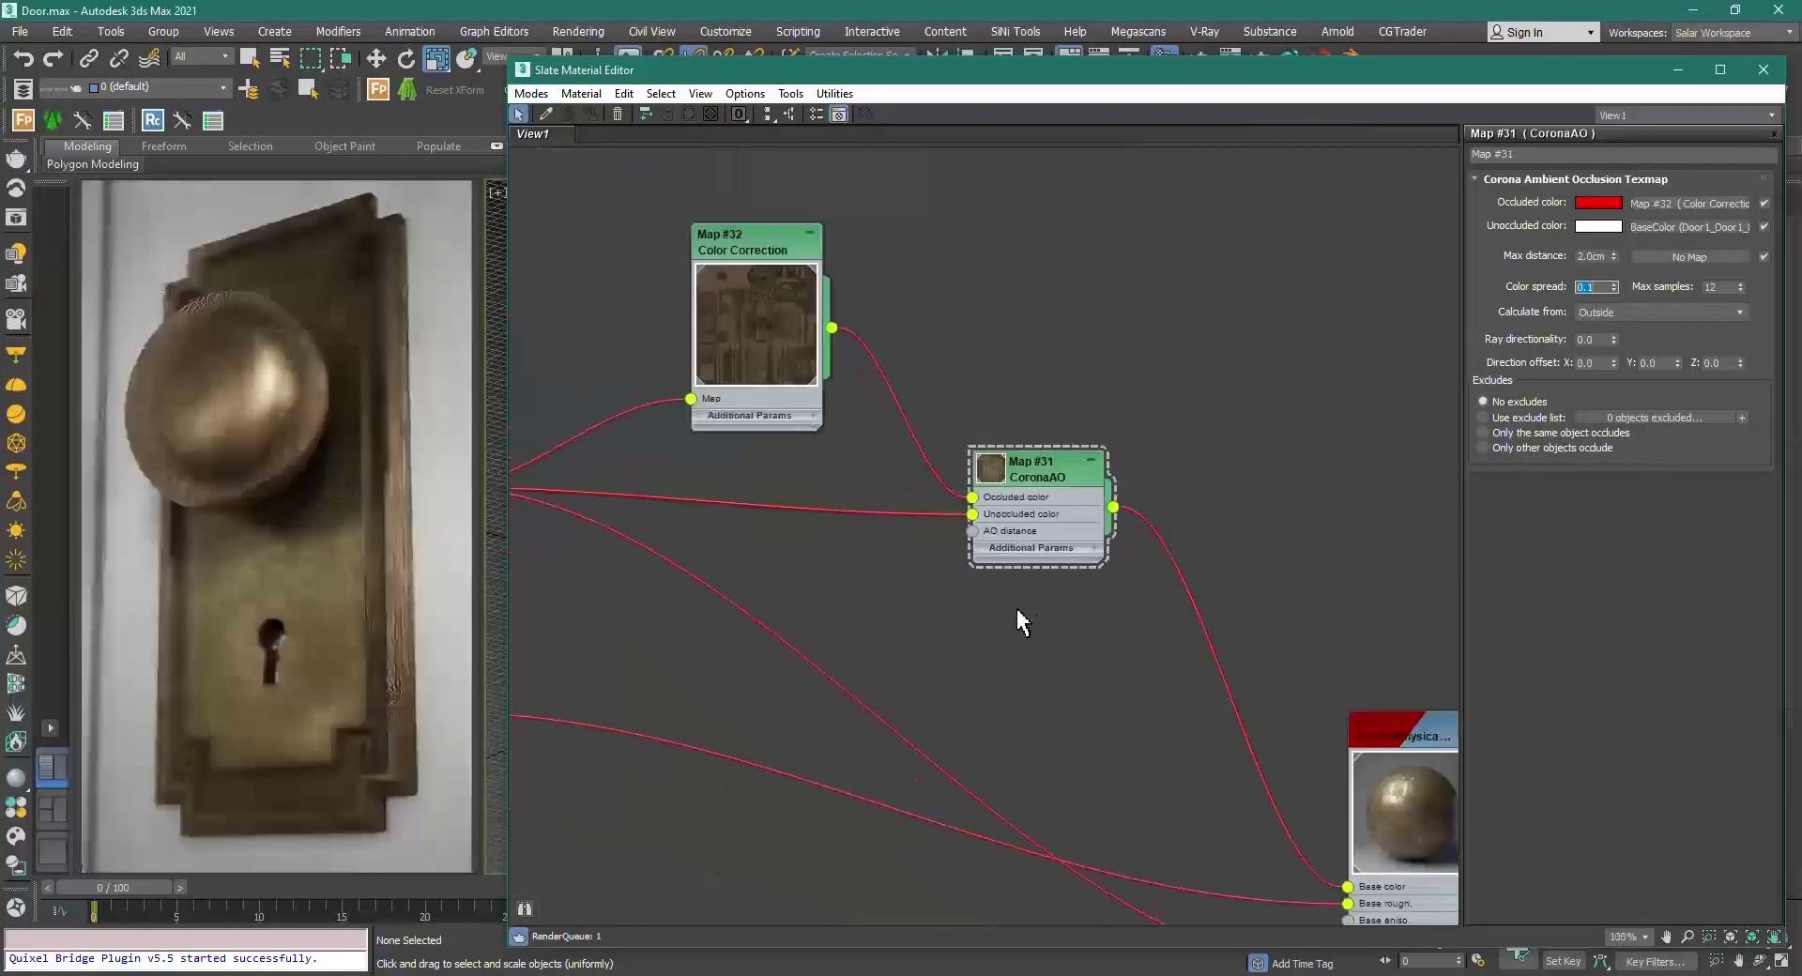
scroll(953, 497, "down", 10)
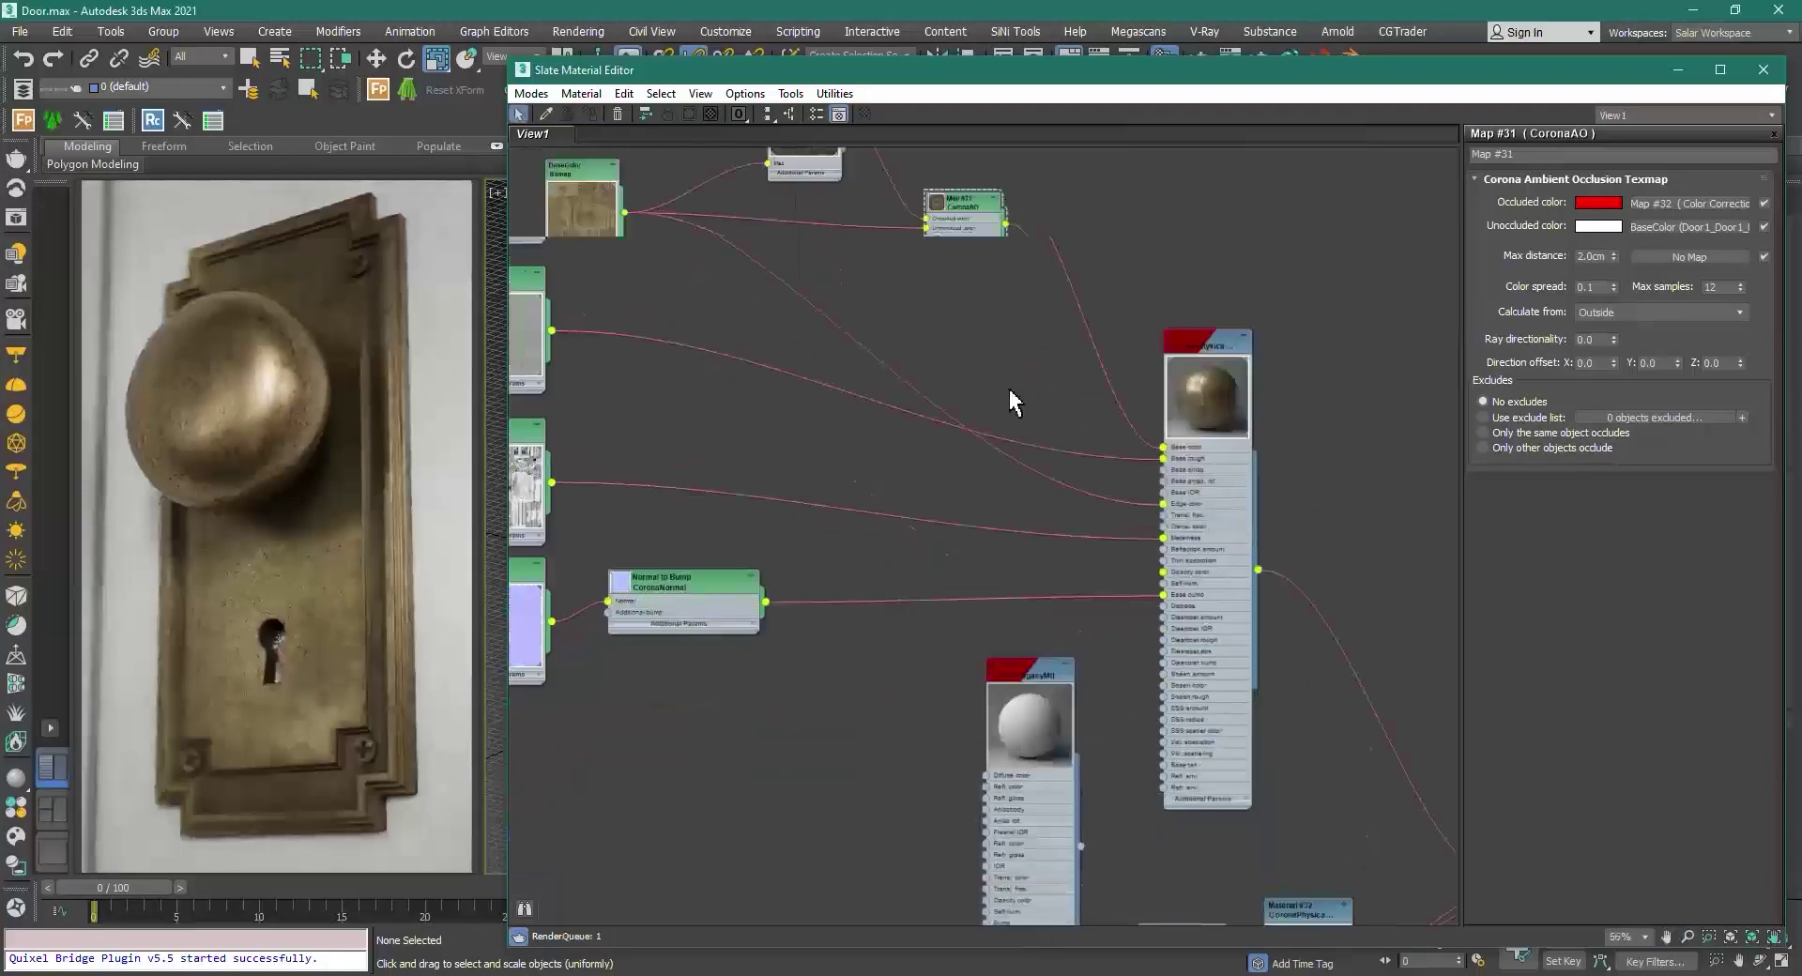
scroll(1036, 422, "up", 7)
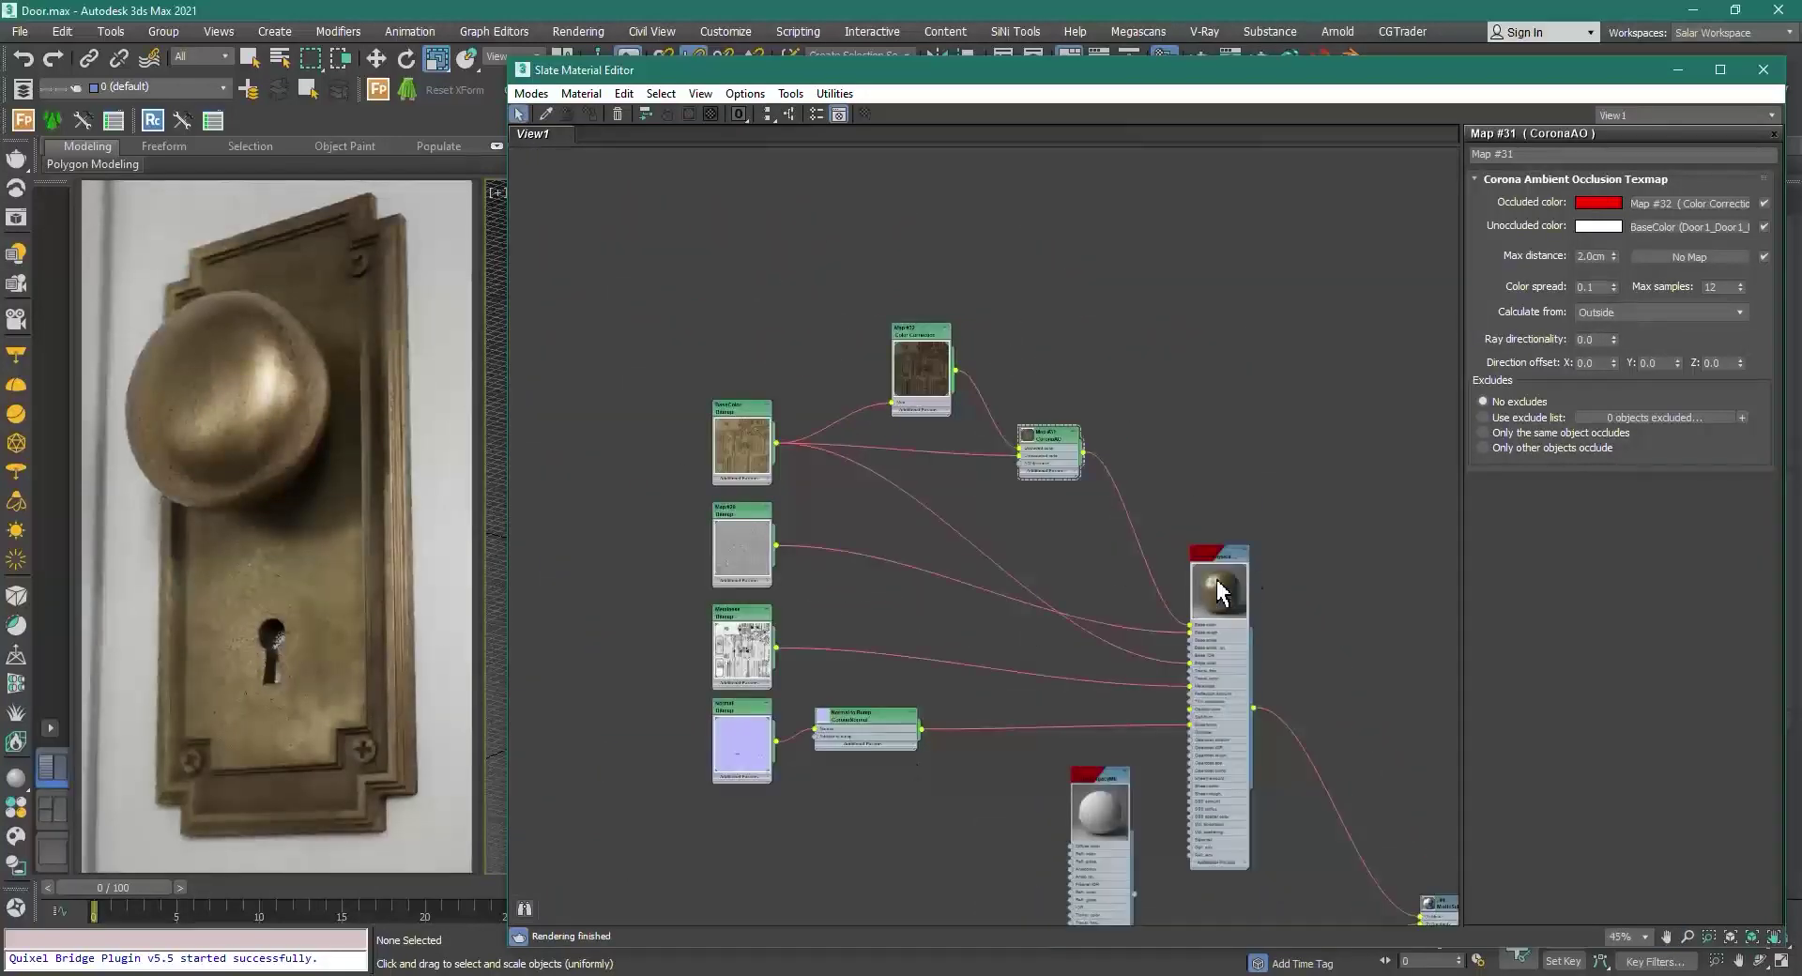
scroll(1229, 576, "up", 2)
middle_click_drag(1138, 591, 1095, 178)
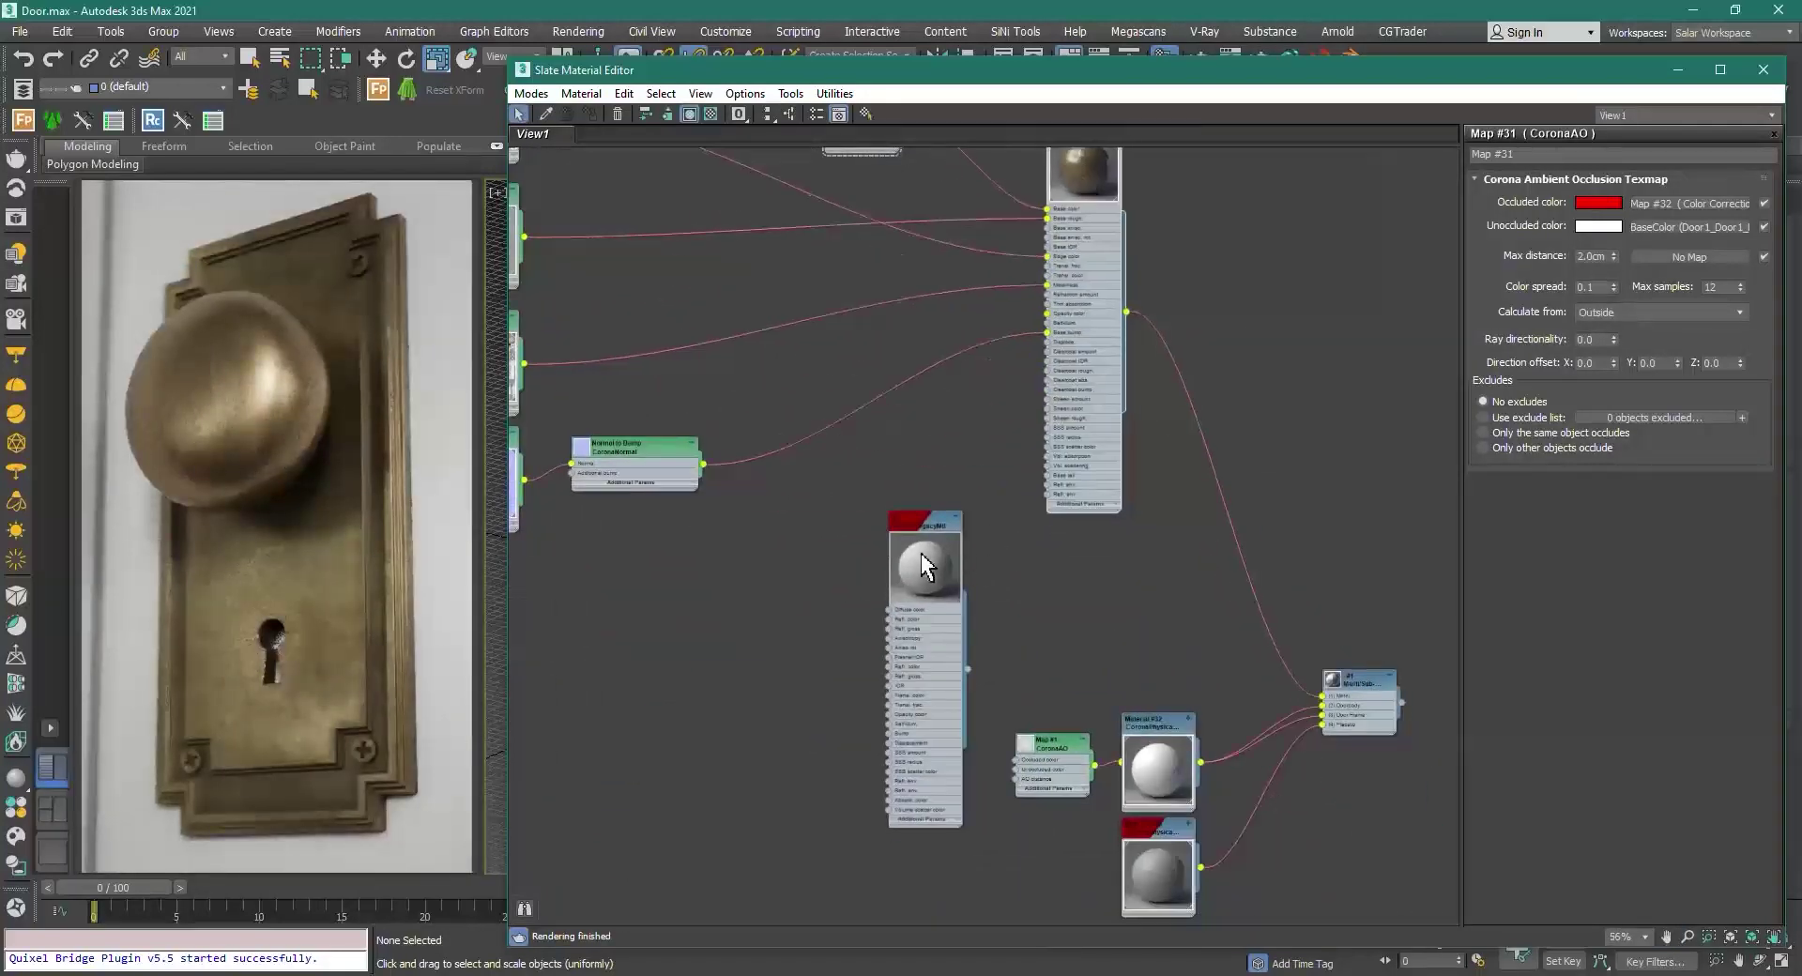
scroll(945, 544, "up", 5)
left_click_drag(957, 401, 1002, 419)
left_click_drag(960, 479, 908, 476)
Step: Widen the parameter area and rename the roughness bitmap node as Roughness
scroll(868, 517, "down", 3)
middle_click_drag(830, 555, 1023, 631)
scroll(873, 643, "down", 1)
scroll(844, 640, "up", 2)
middle_click_drag(835, 638, 932, 612)
scroll(877, 460, "up", 2)
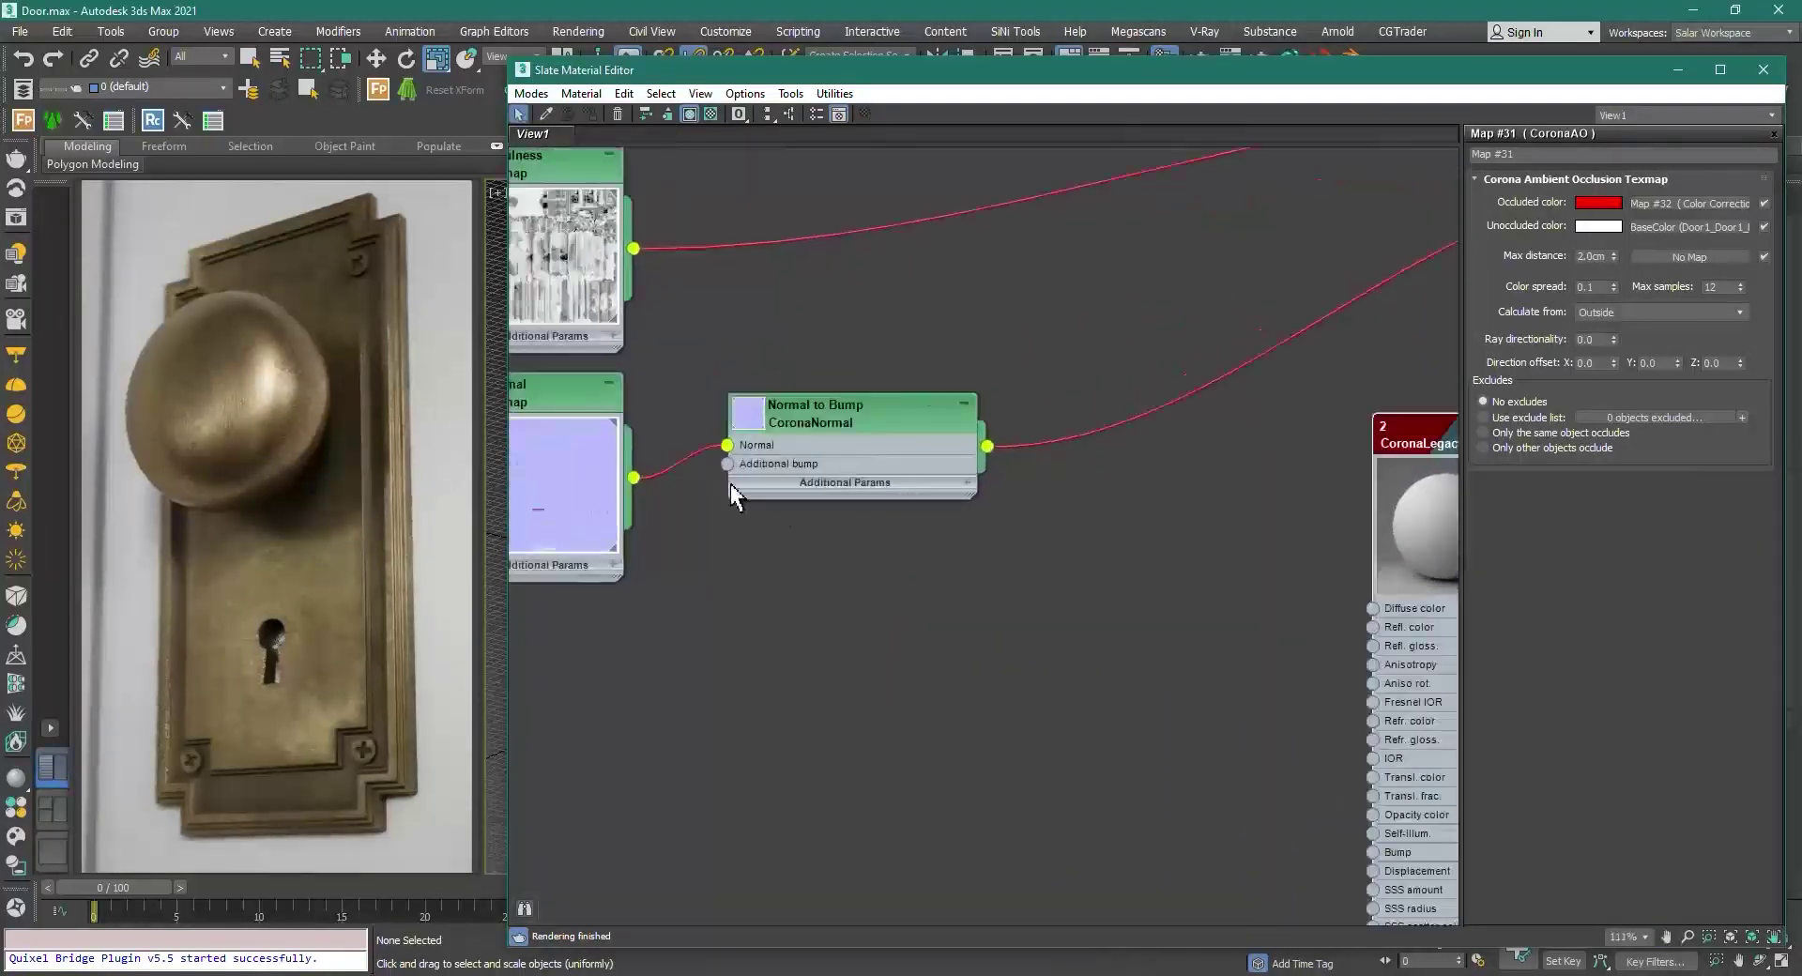
middle_click_drag(803, 408, 836, 716)
scroll(730, 593, "up", 2)
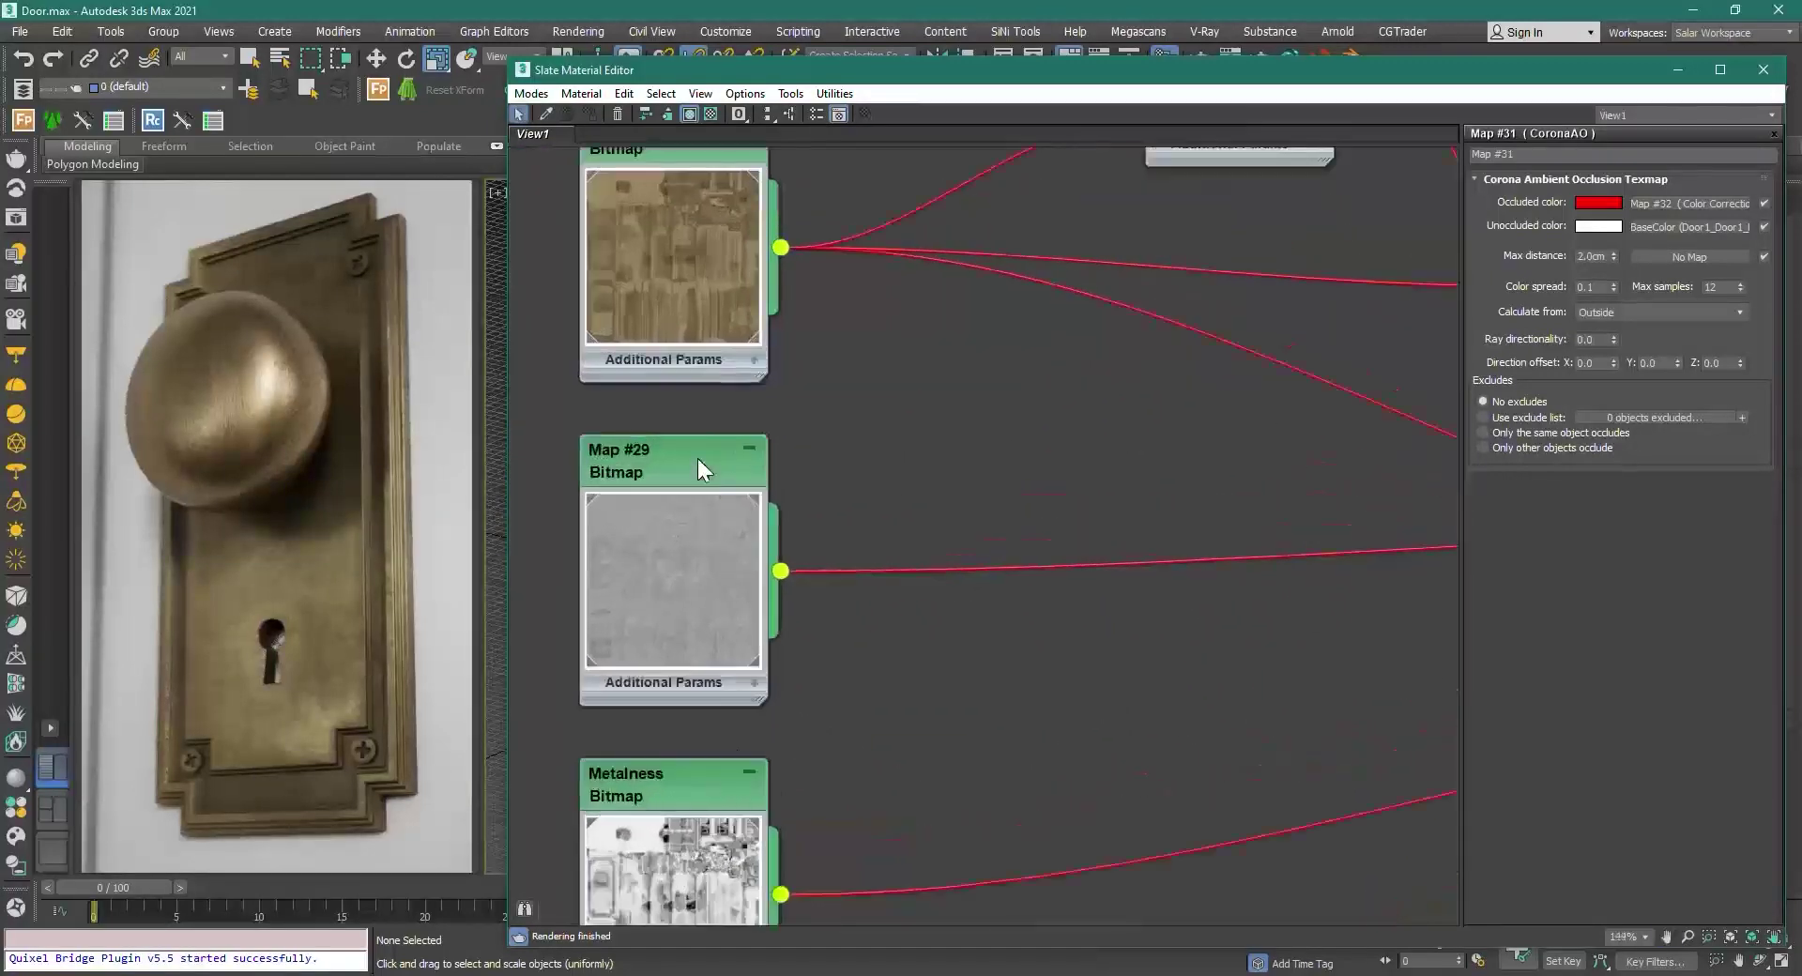
double_click(696, 460)
left_click_drag(1436, 155, 1232, 157)
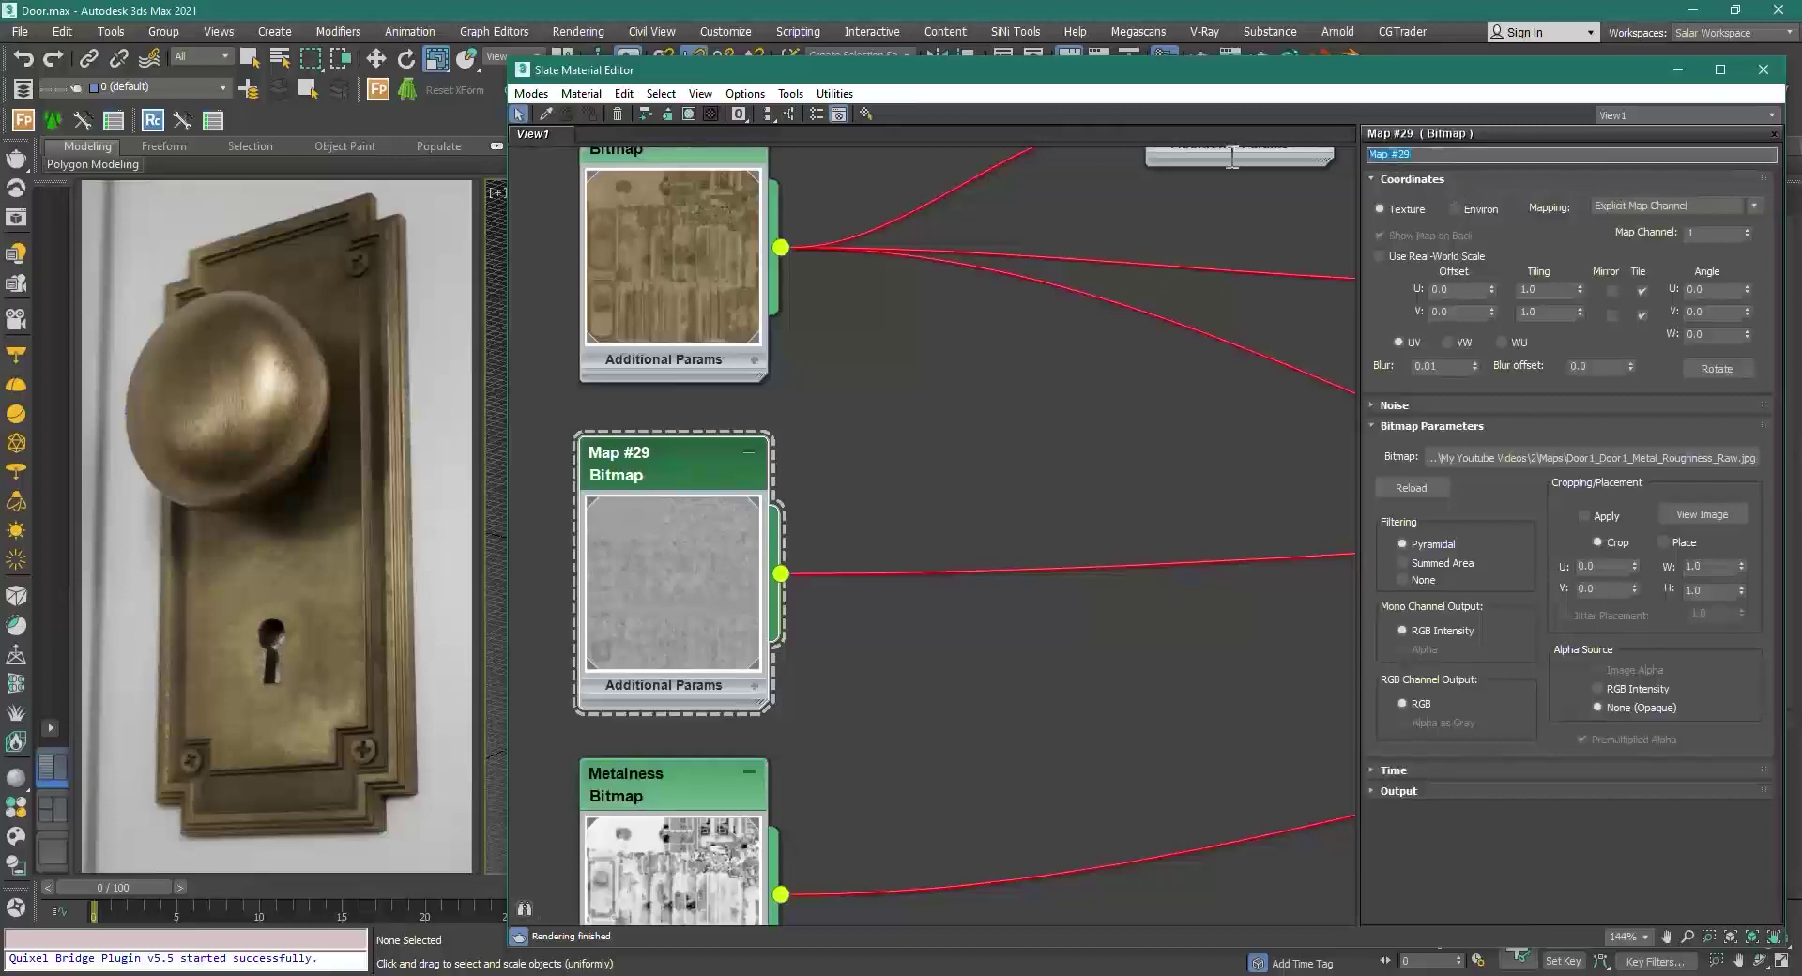
type("Roug")
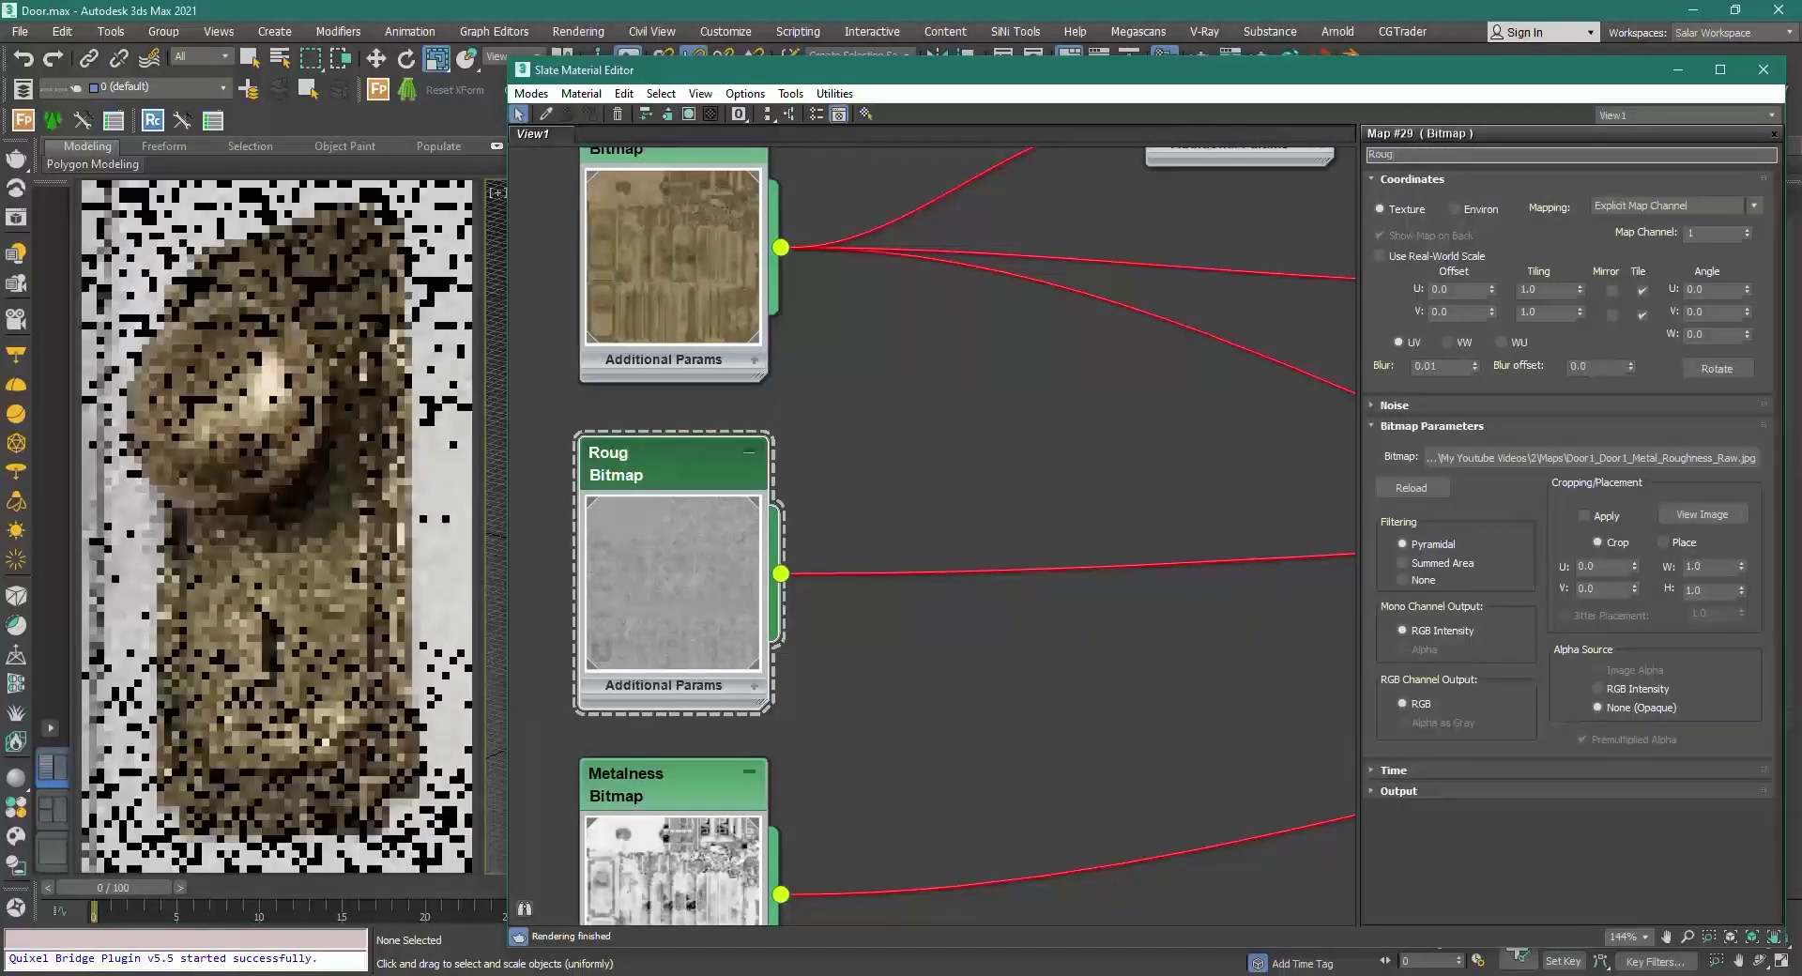
left_click(1106, 478)
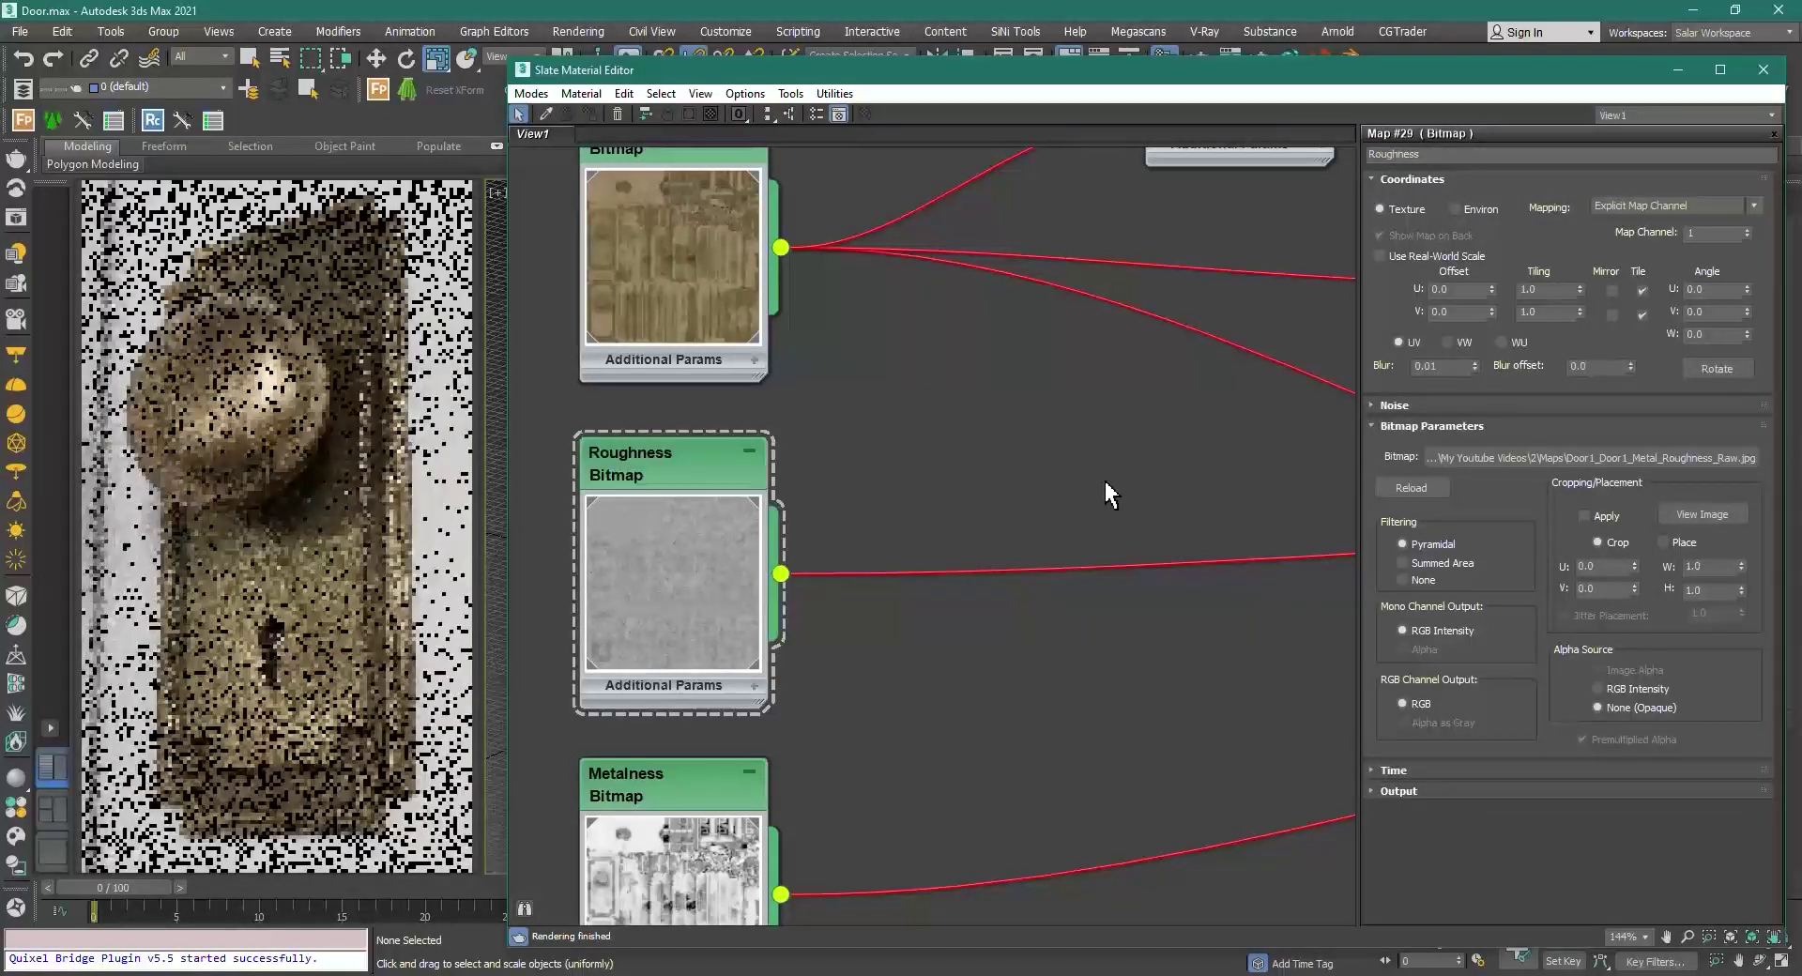
Step: Connect the Normal to Bump map to the Bump input of the CoronaLegacyMtl
scroll(878, 484, "down", 1)
middle_click_drag(689, 260, 574, 534)
middle_click_drag(1211, 549, 960, 469)
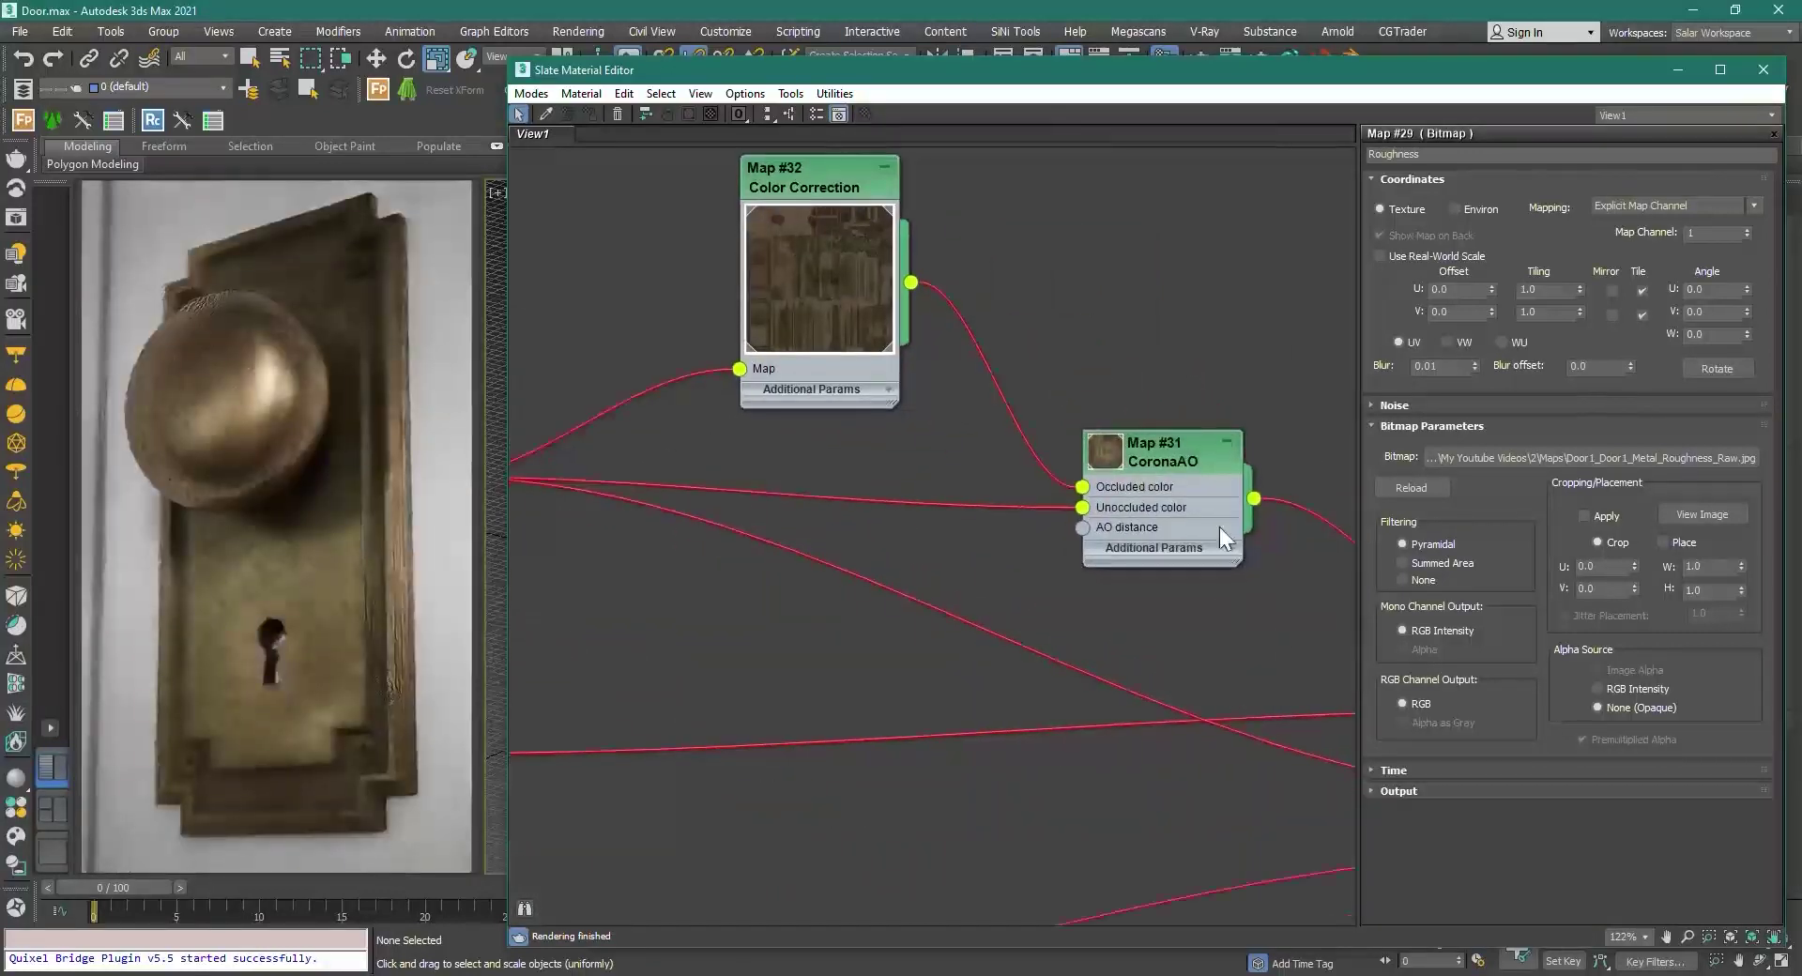
middle_click_drag(1197, 751, 815, 314)
scroll(976, 597, "down", 1)
middle_click_drag(980, 602, 1209, 331)
scroll(869, 533, "up", 2)
middle_click_drag(869, 532, 793, 388)
scroll(885, 498, "up", 1)
scroll(681, 362, "down", 2)
middle_click_drag(681, 362, 1210, 428)
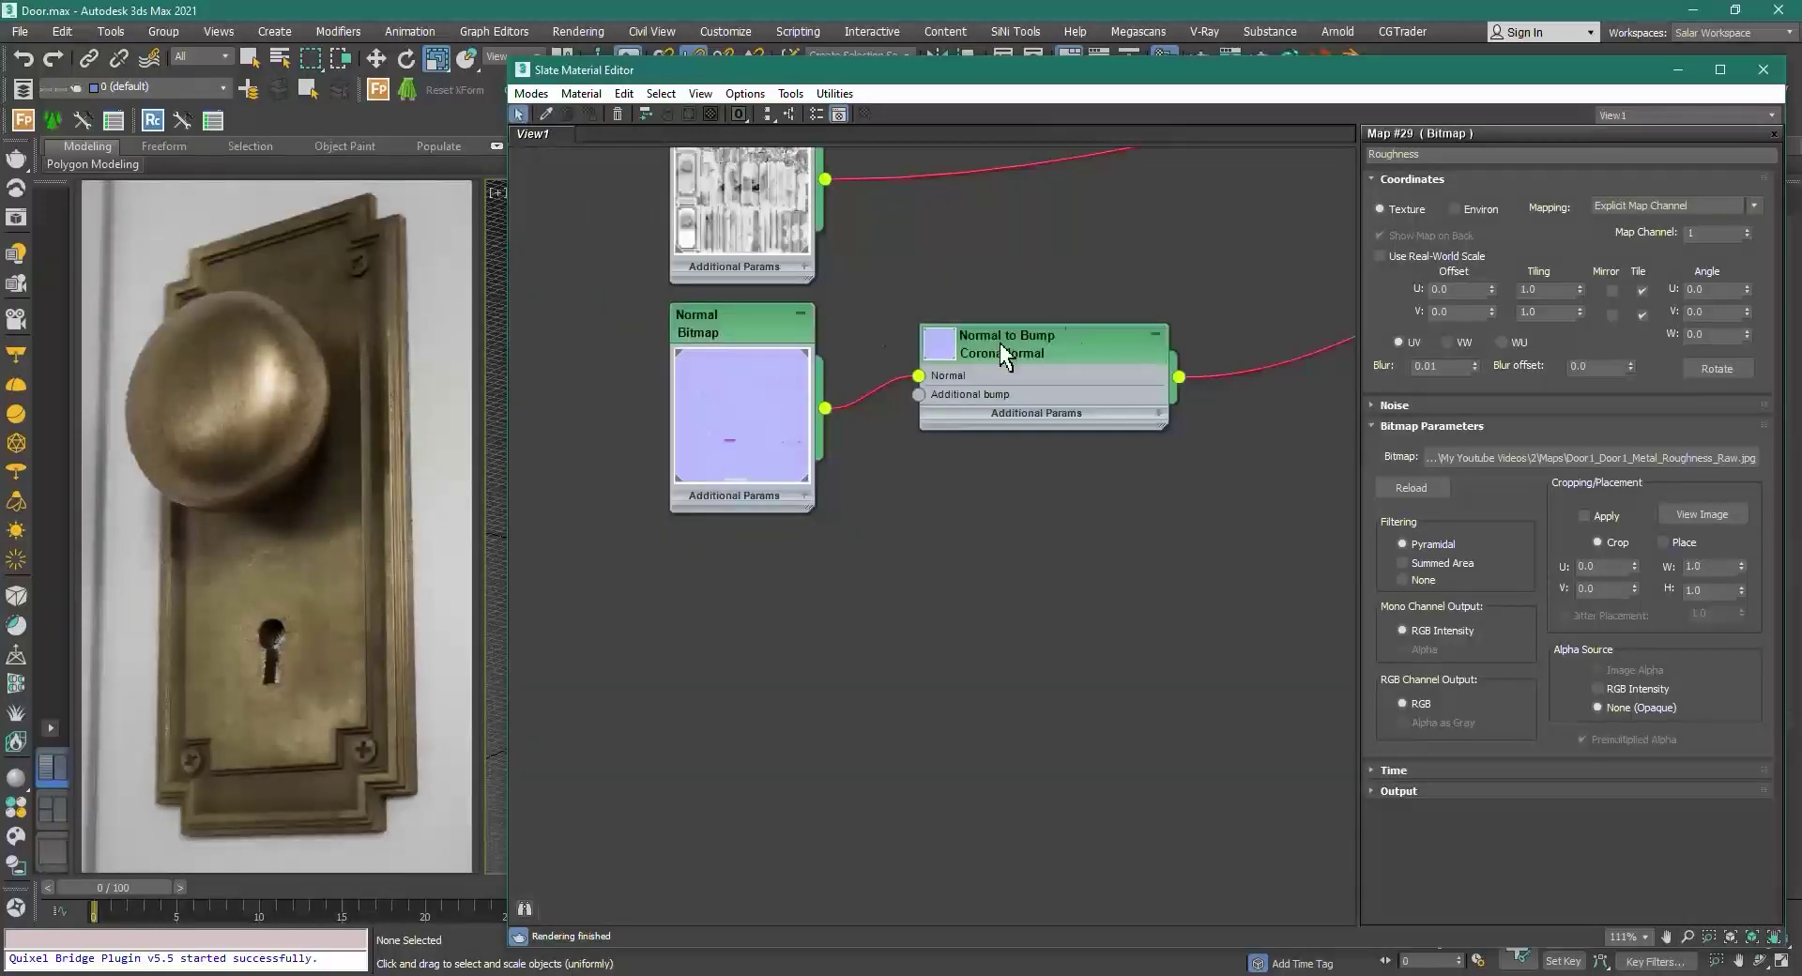
middle_click_drag(1234, 659, 721, 561)
left_click_drag(662, 278, 1030, 654)
left_click_drag(1020, 401, 1050, 681)
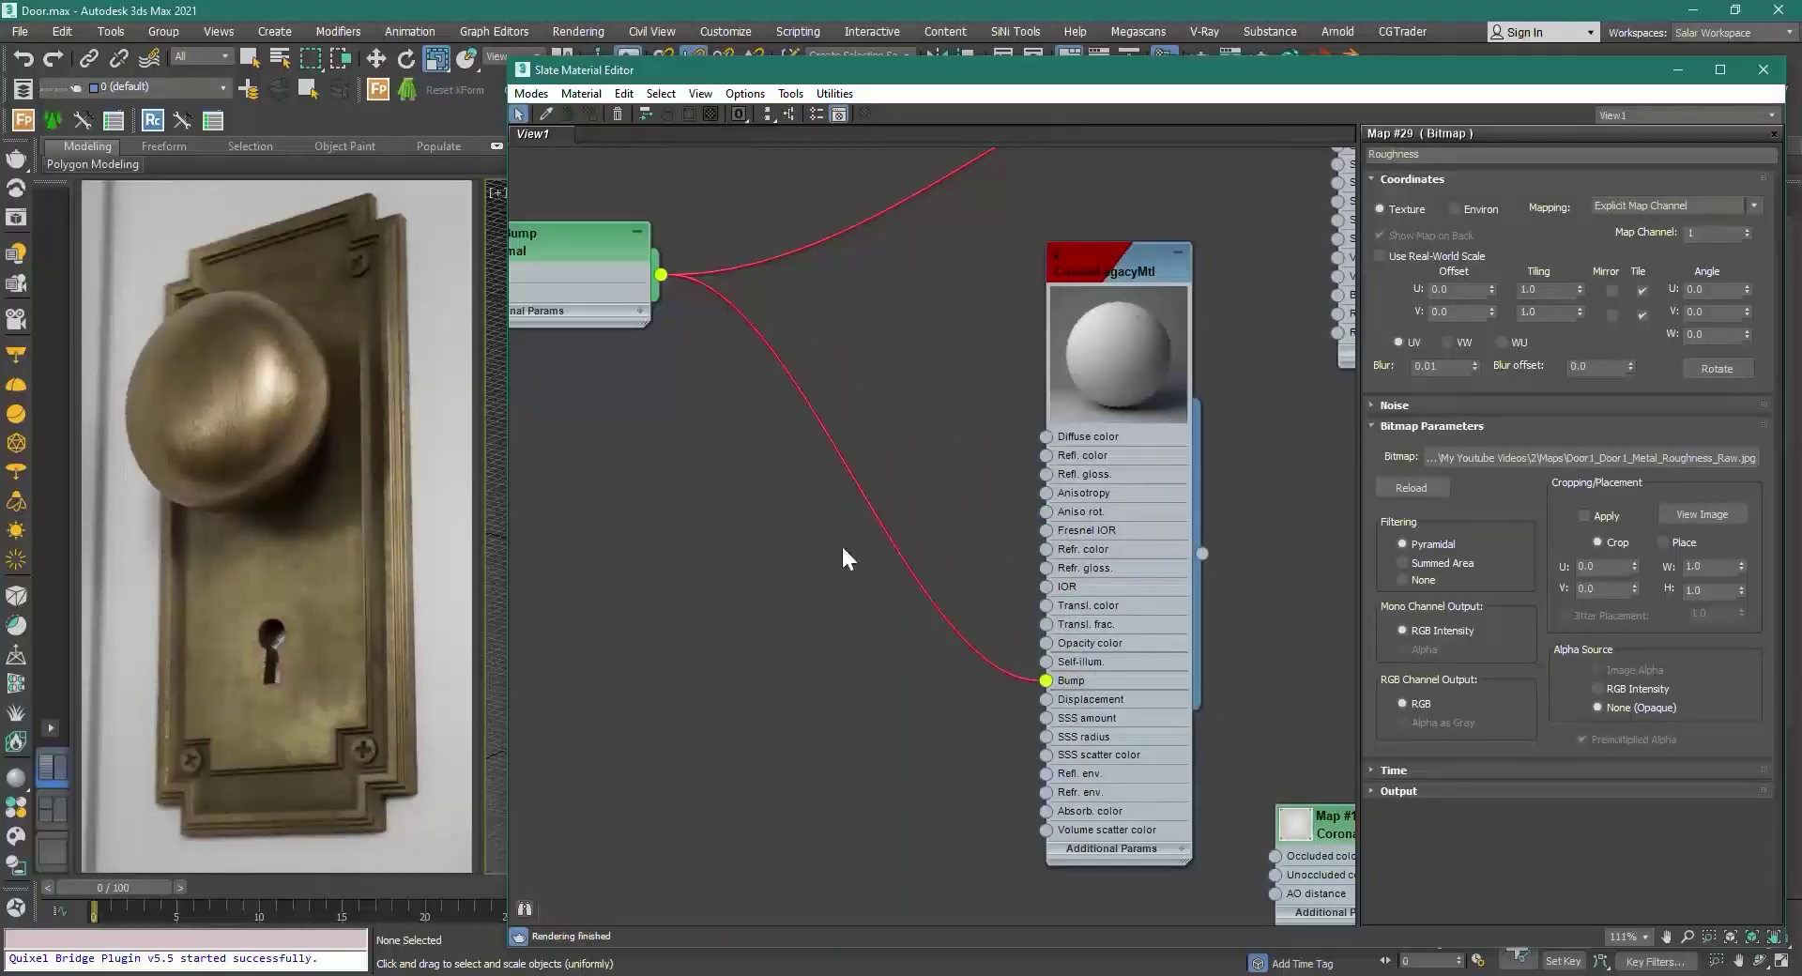
Step: Connect the CoronaLegacyMtl to the (1) Metal slot of the Multi/Sub-Object material
scroll(1096, 314, "down", 2)
middle_click_drag(1012, 374, 516, 471)
scroll(649, 540, "up", 1)
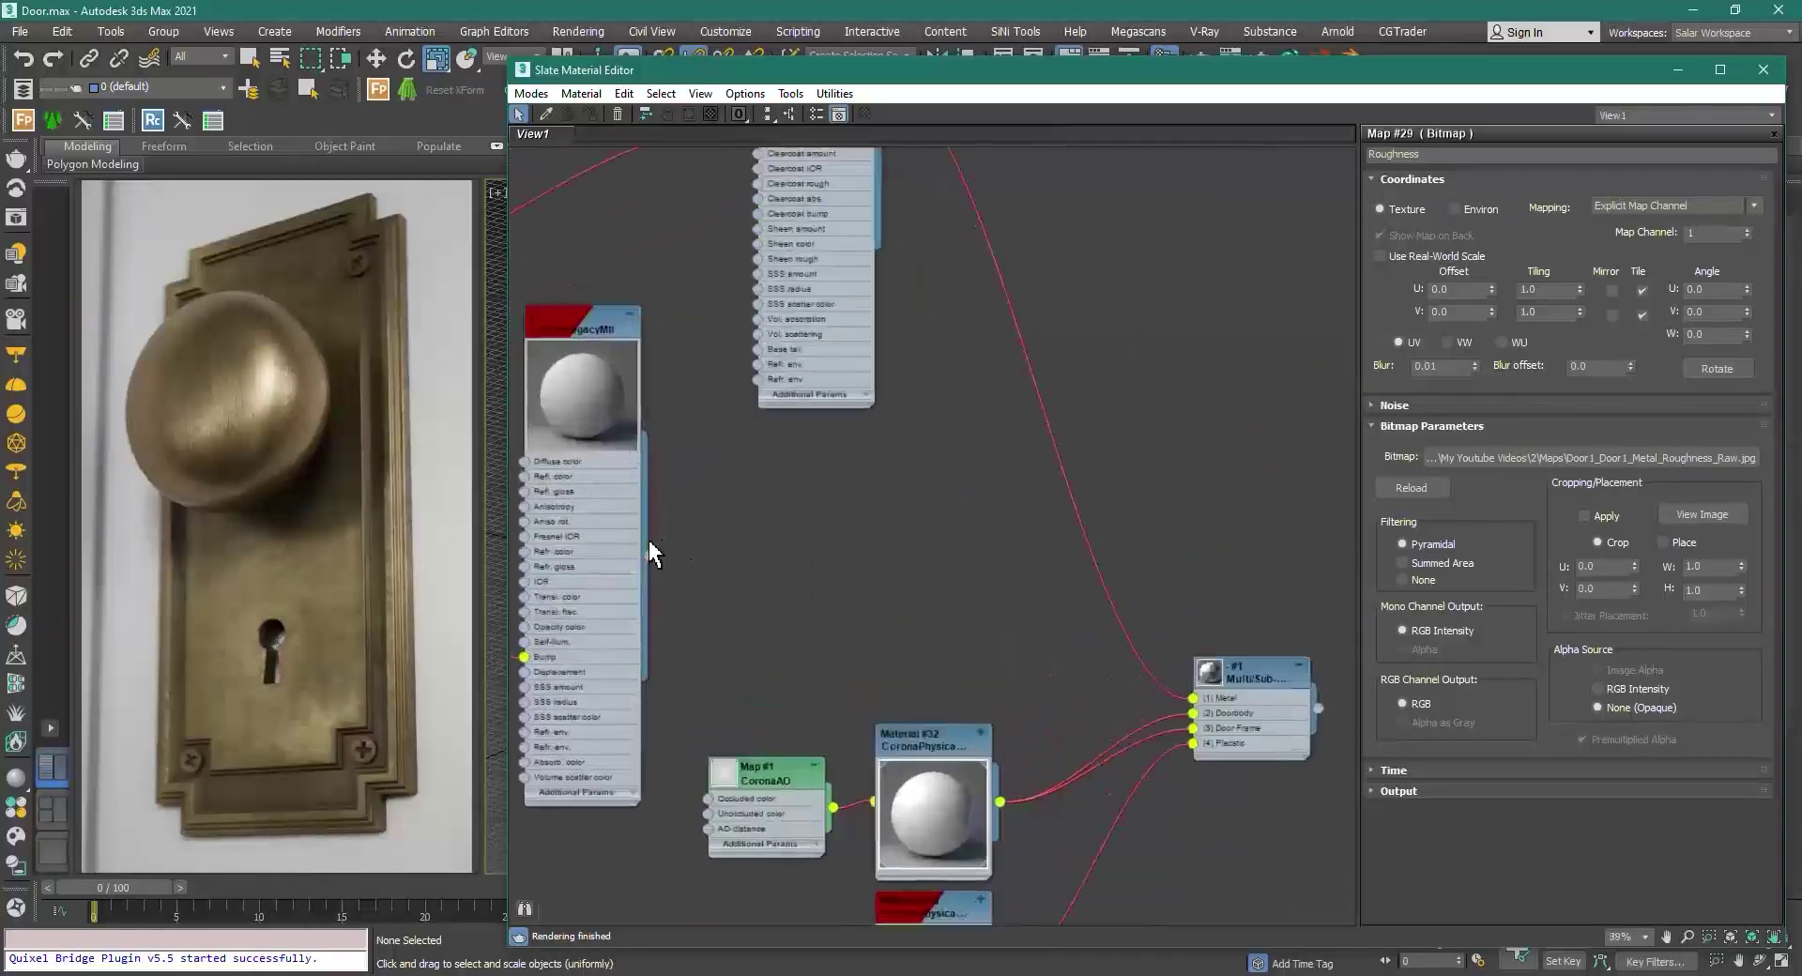
left_click_drag(649, 555, 1013, 639)
scroll(1077, 544, "down", 1)
middle_click_drag(1013, 639, 1010, 762)
left_click_drag(1011, 761, 1190, 648)
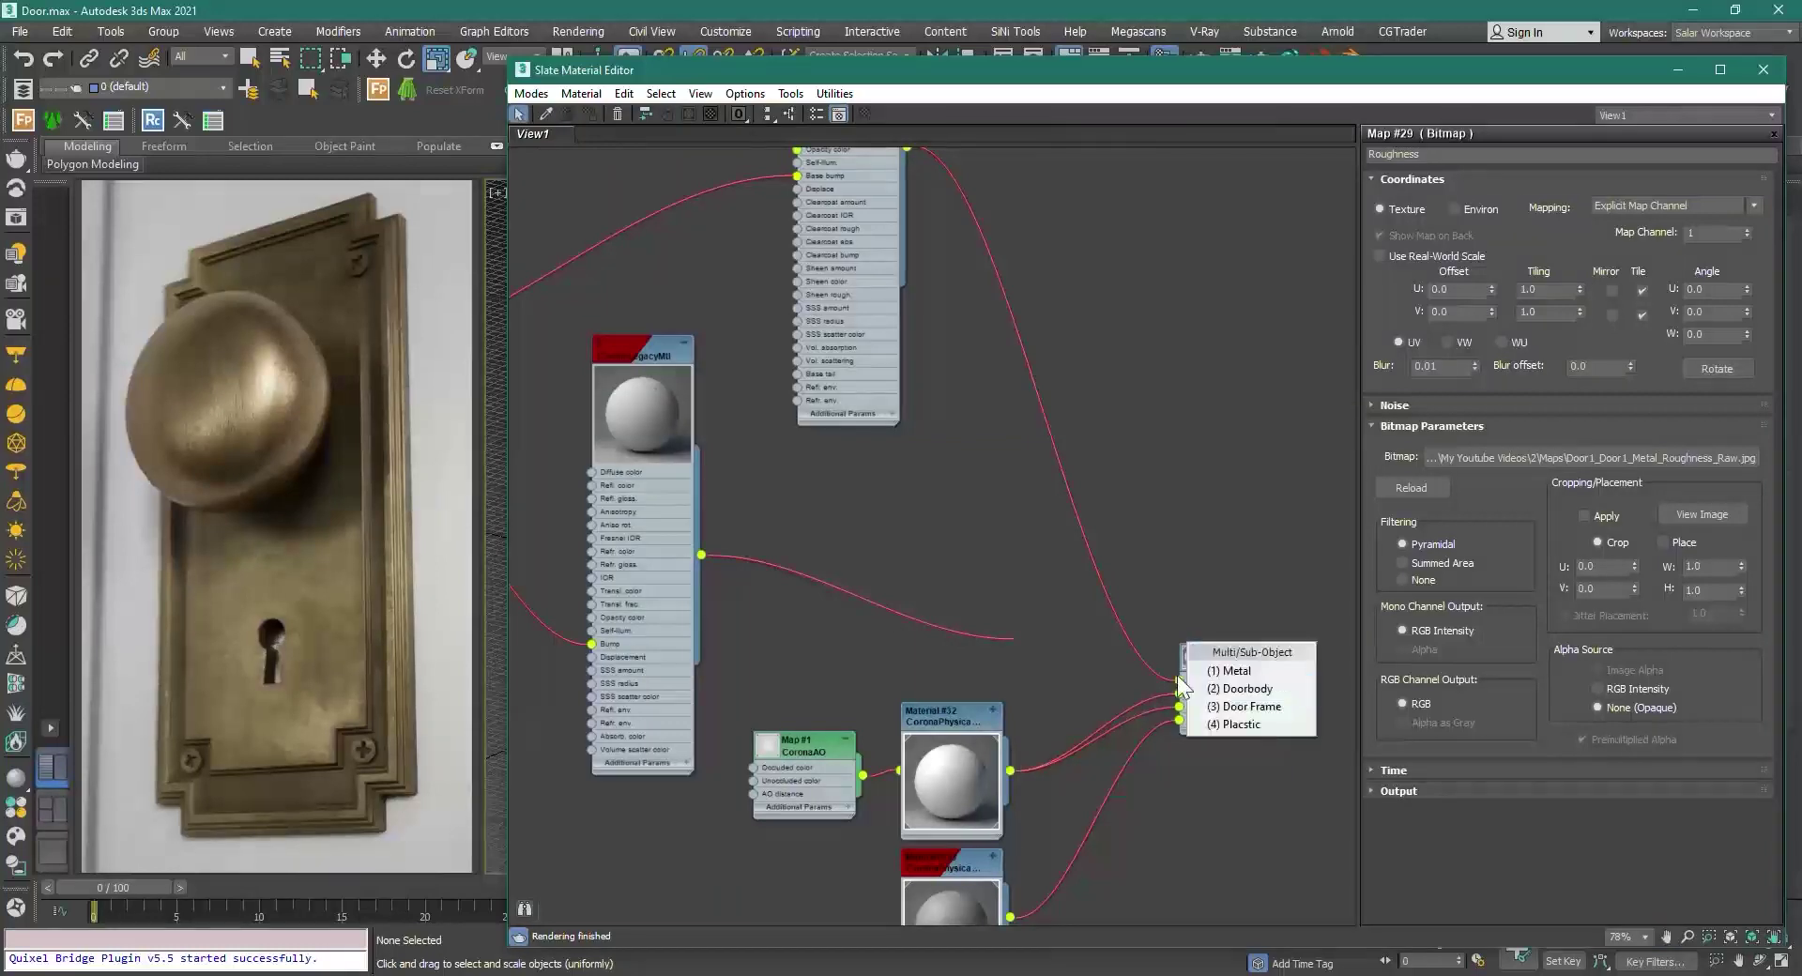
left_click(1239, 670)
scroll(628, 406, "down", 1)
middle_click_drag(627, 405, 1078, 526)
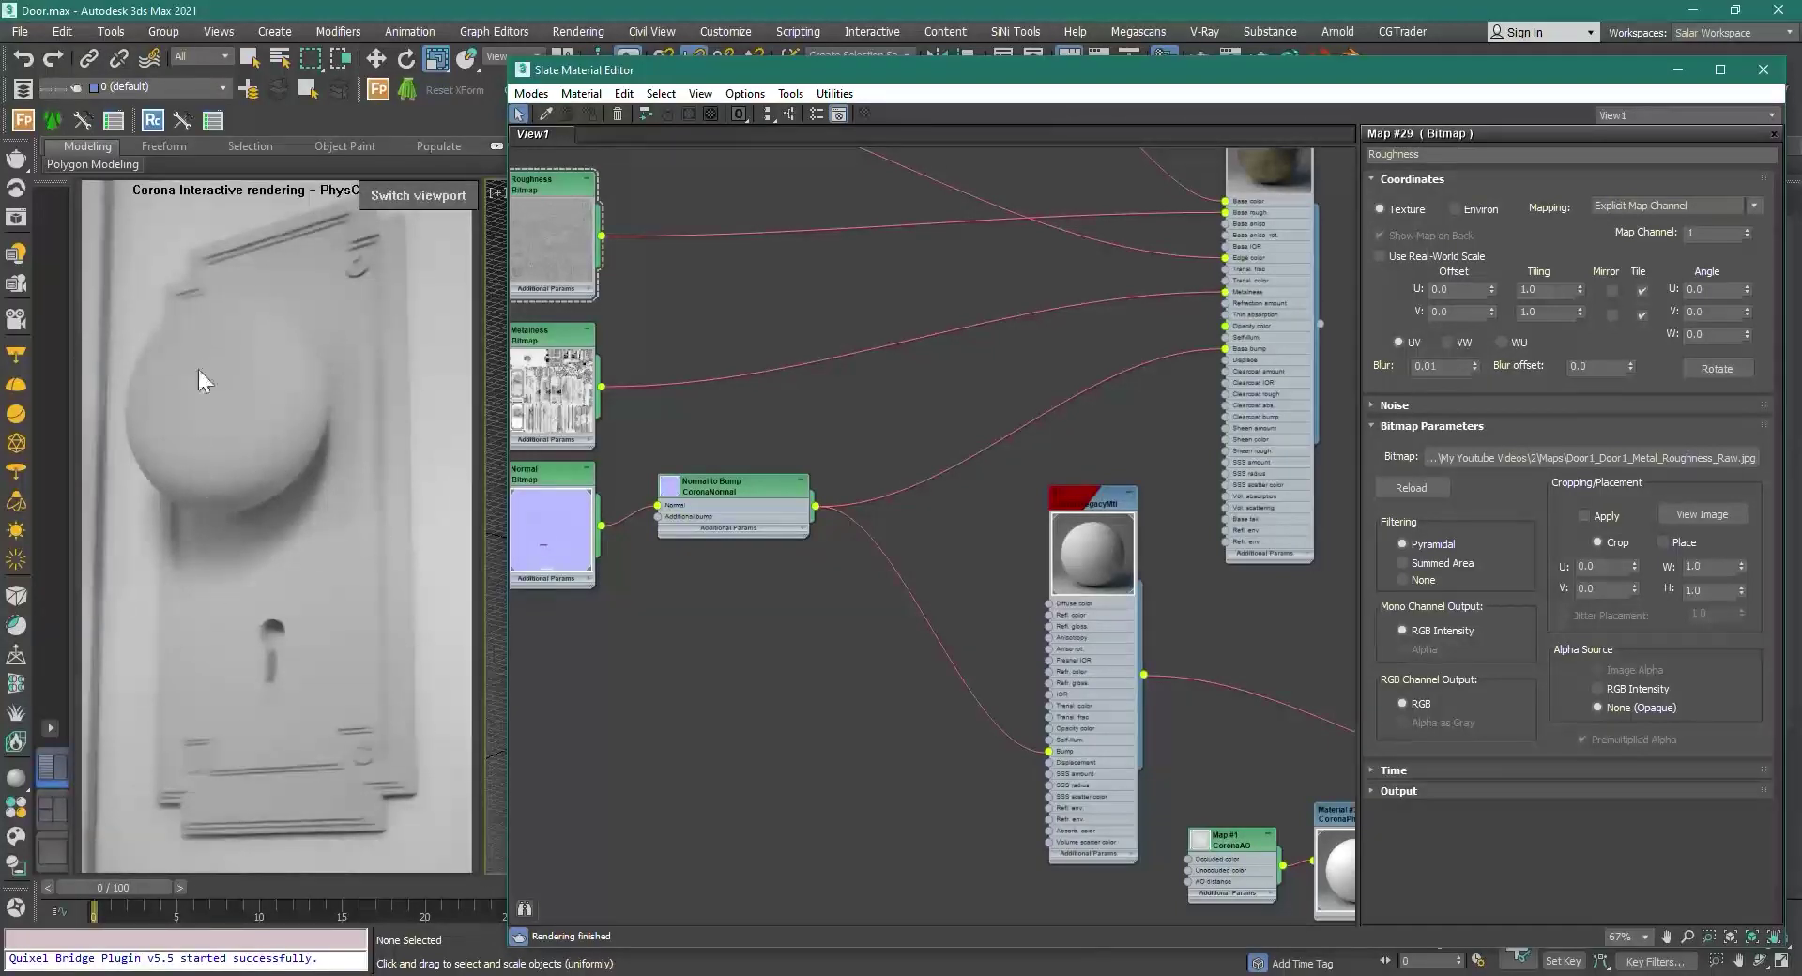
Step: Move the Normal to Bump node slightly lower in the graph to free space beside the texture nodes
middle_click_drag(876, 491, 998, 518)
scroll(999, 517, "up", 1)
left_click_drag(814, 524, 818, 561)
middle_click_drag(752, 388, 732, 477)
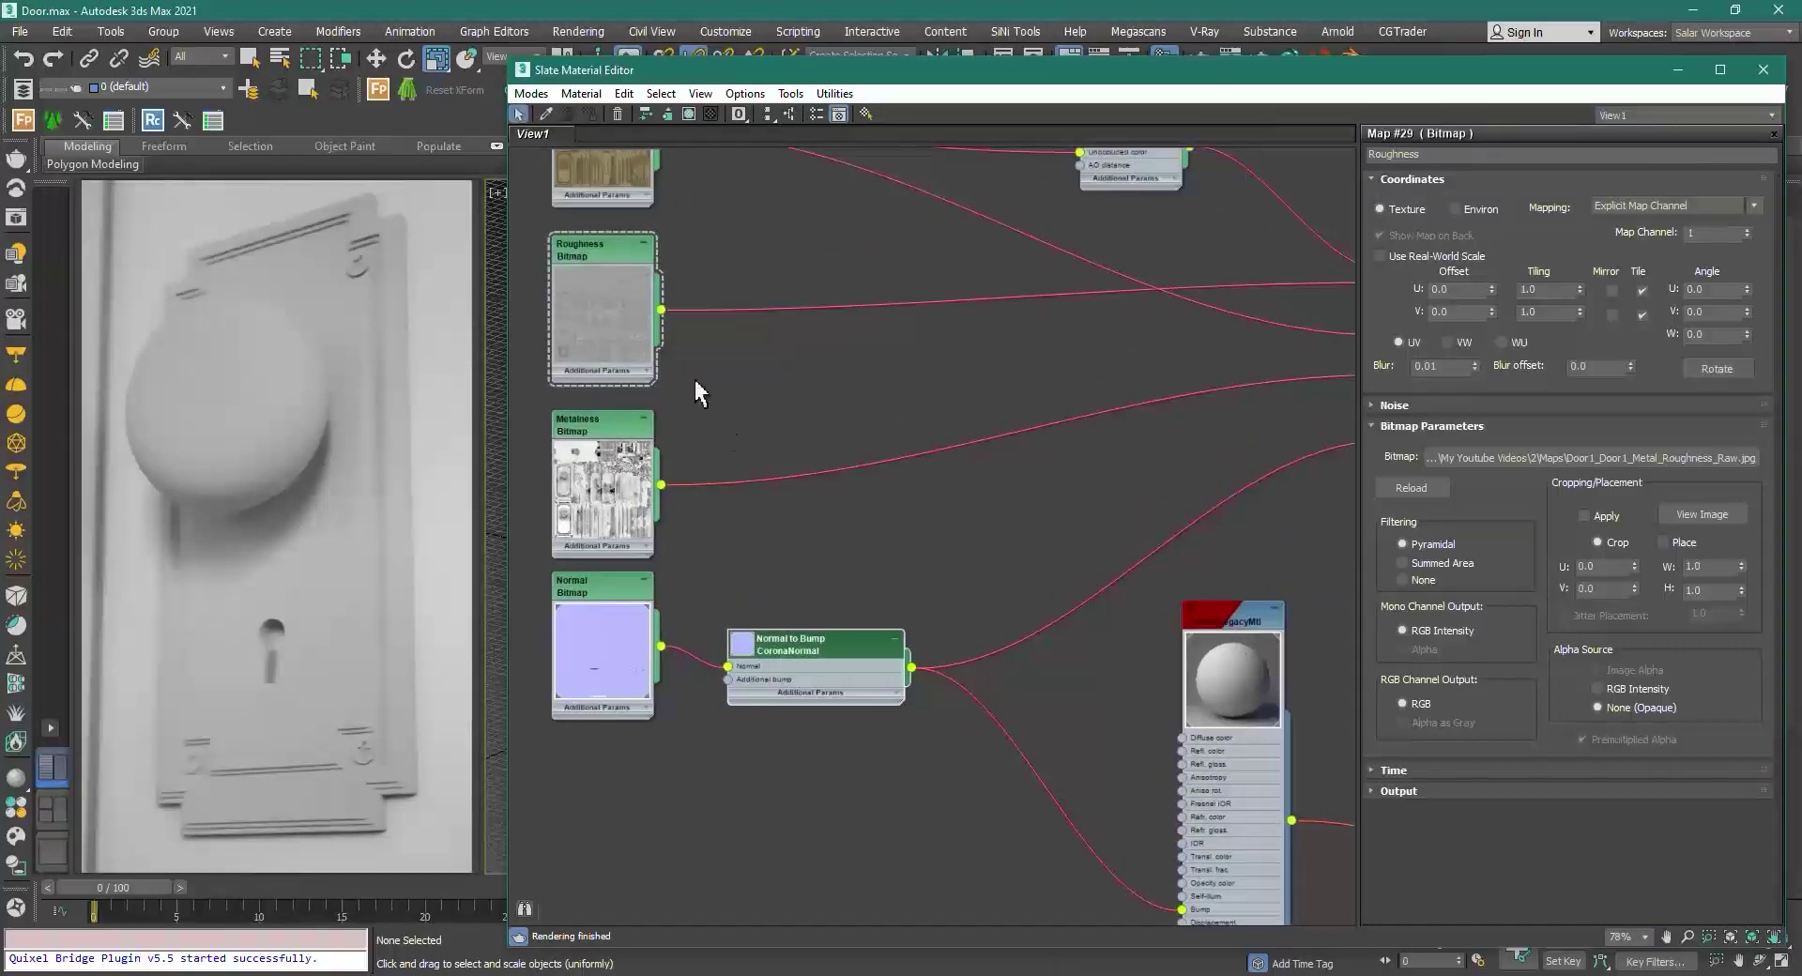
middle_click_drag(861, 469, 835, 447)
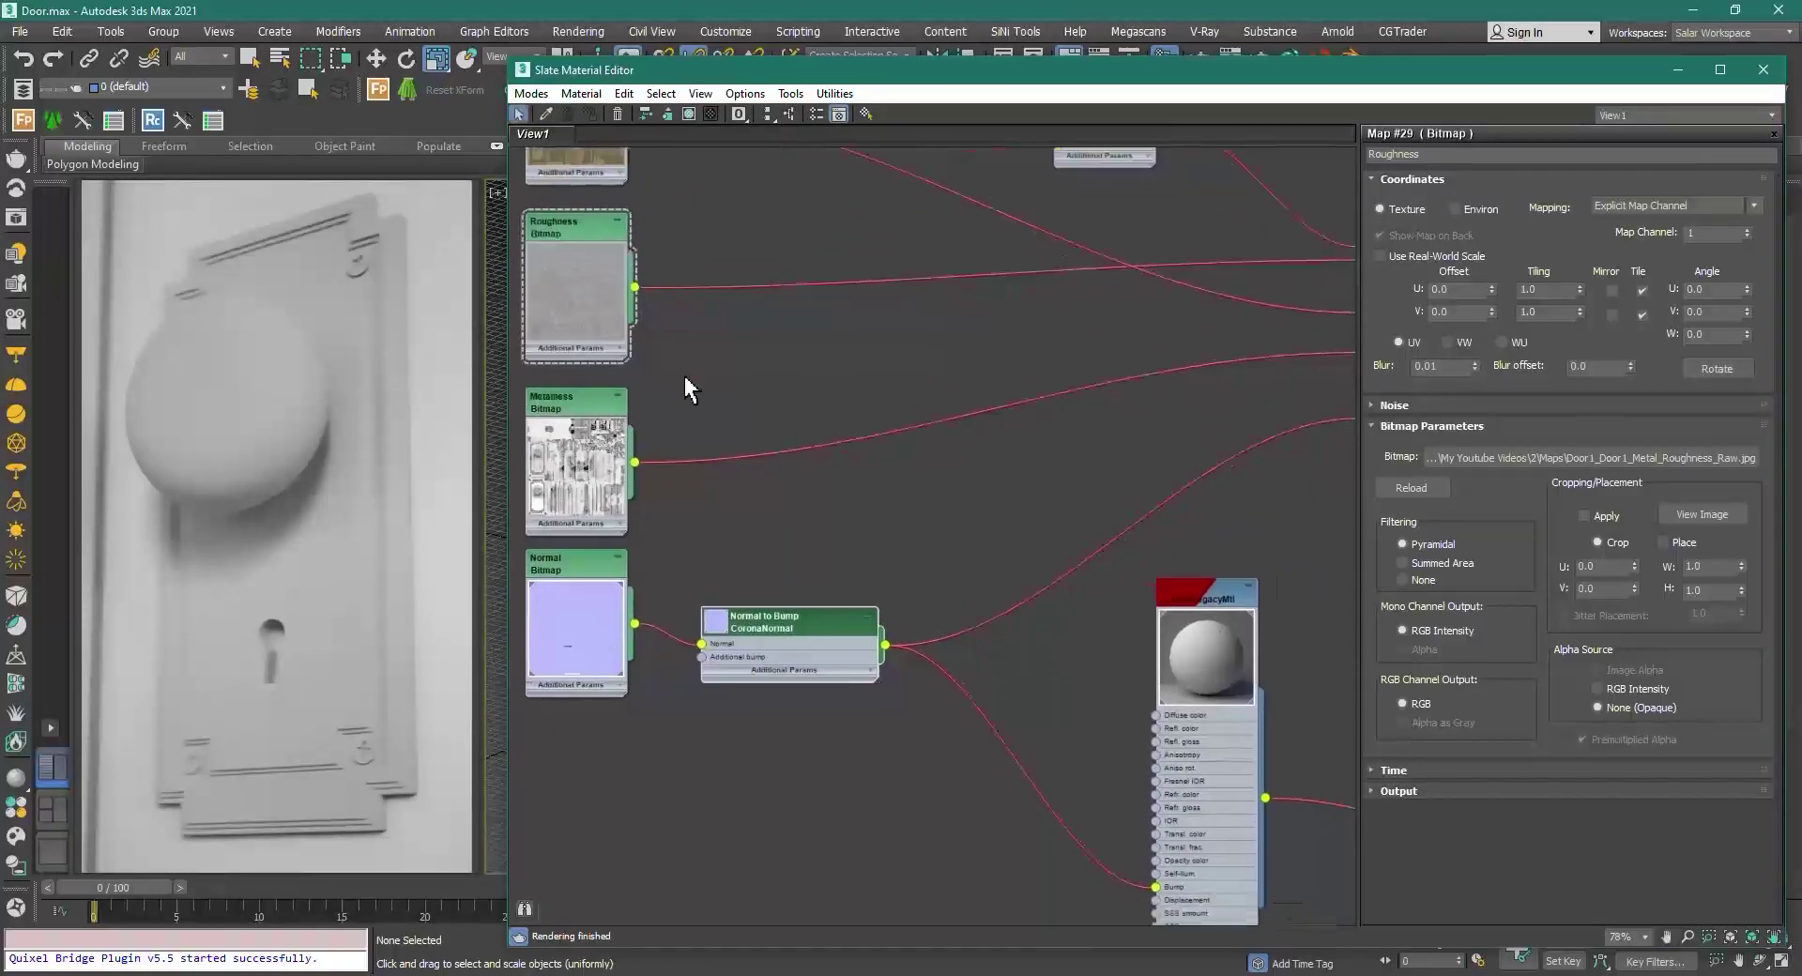
Step: Add a Color Correction map fed by the Roughness bitmap and set its channels to Invert
left_click_drag(679, 312, 856, 511)
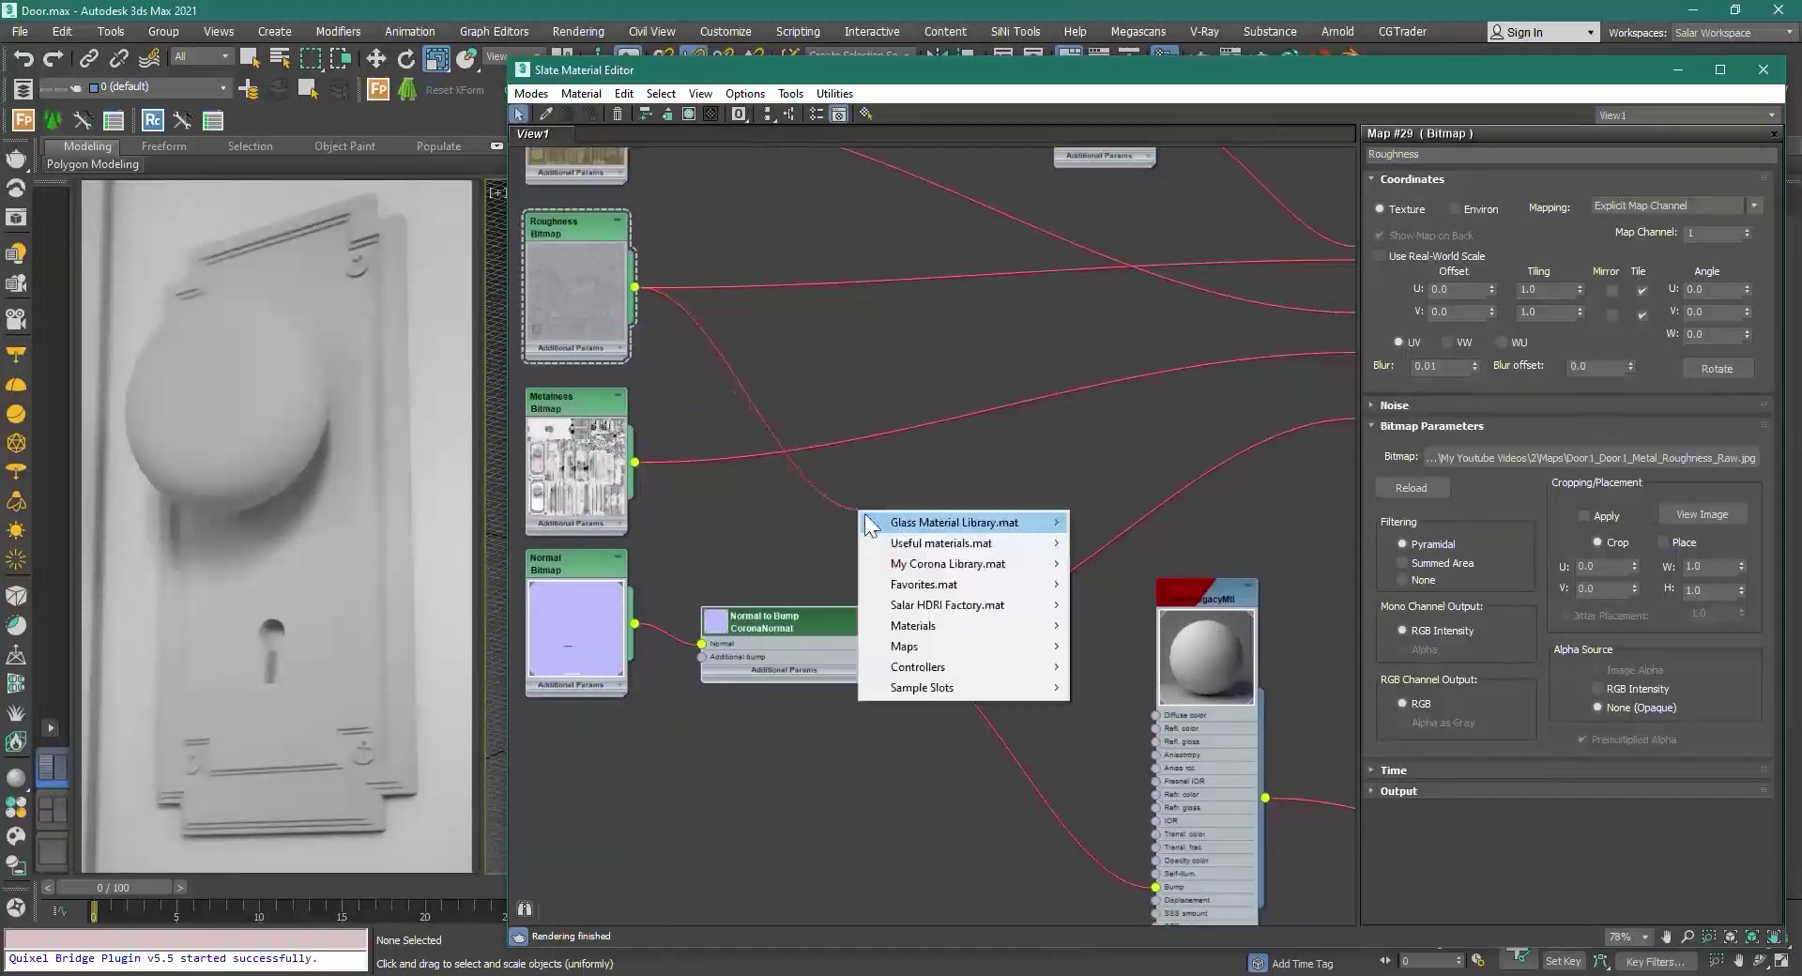
mouse_move(940, 645)
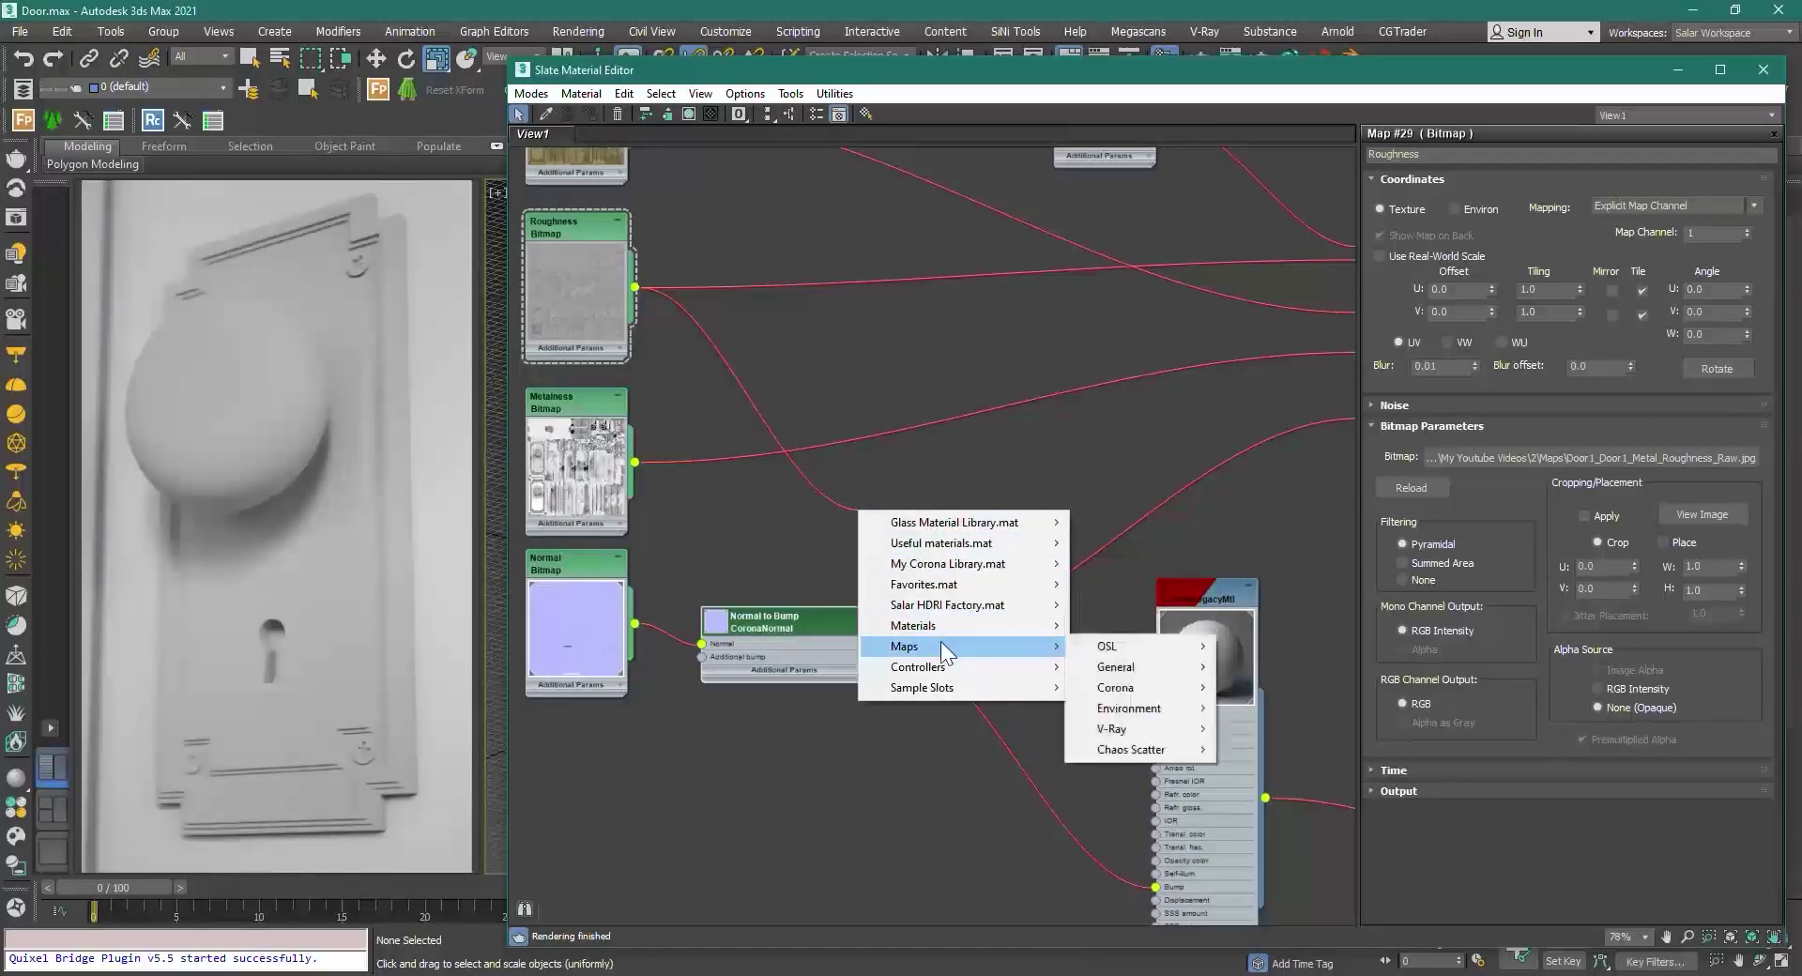
mouse_move(1058, 656)
mouse_move(1157, 690)
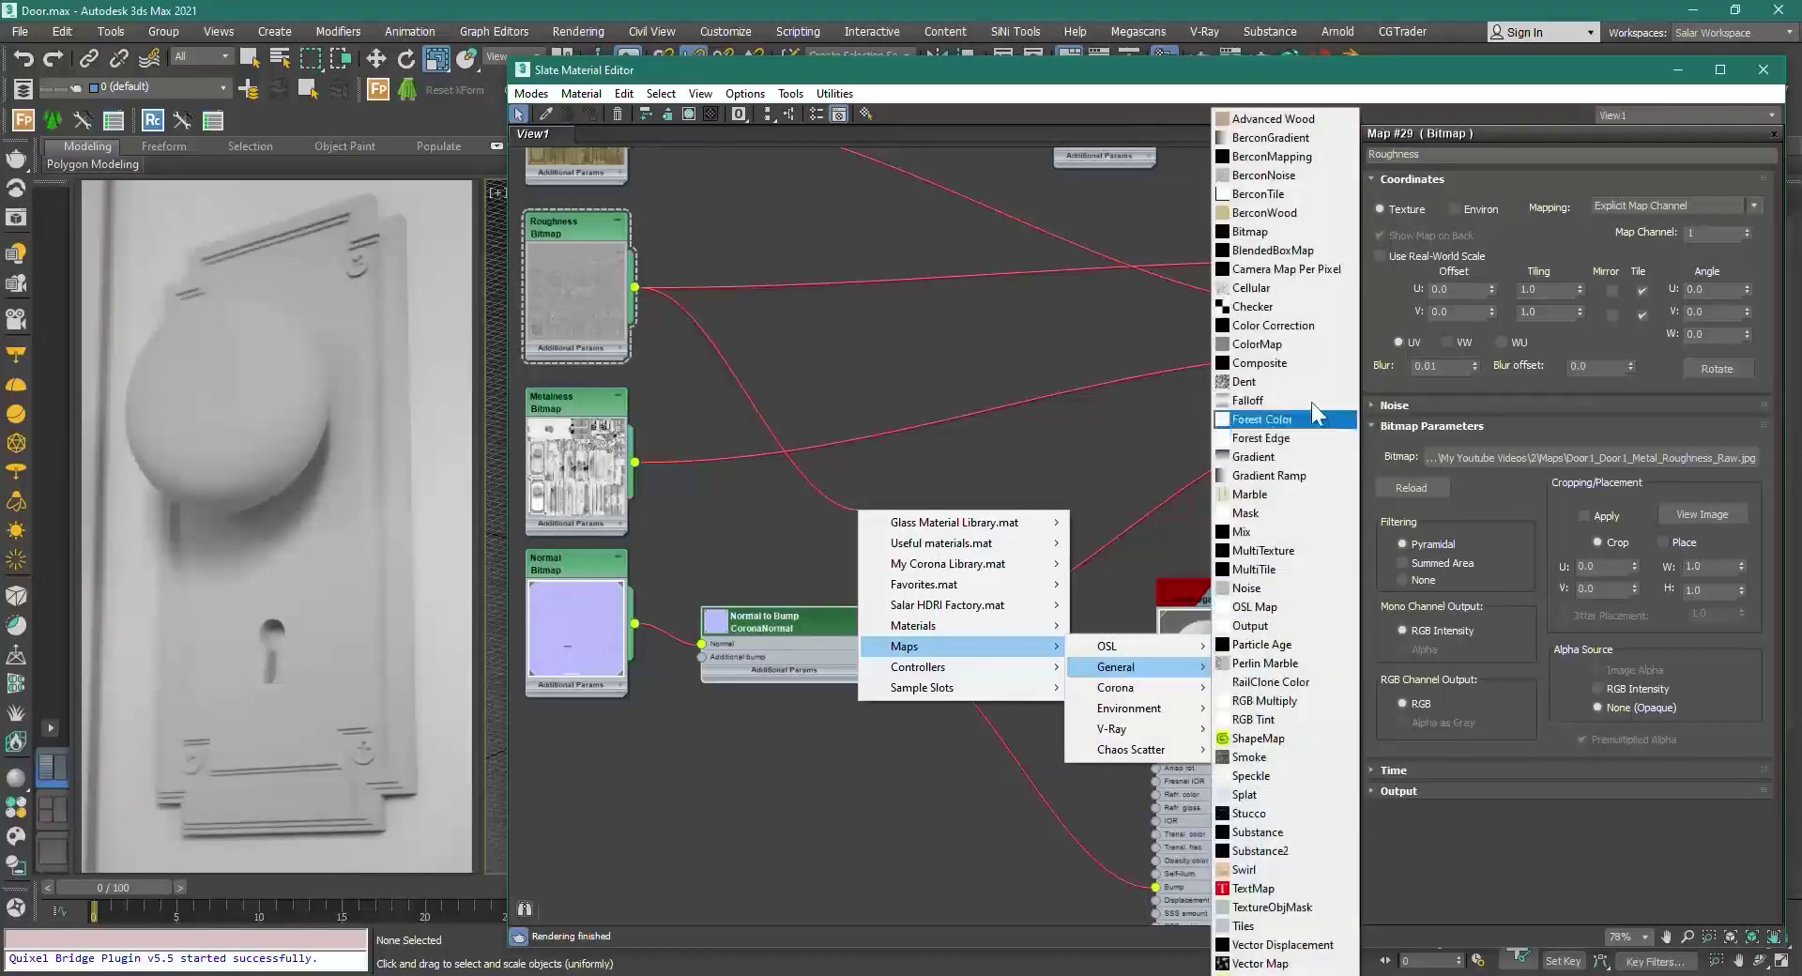
left_click(1277, 326)
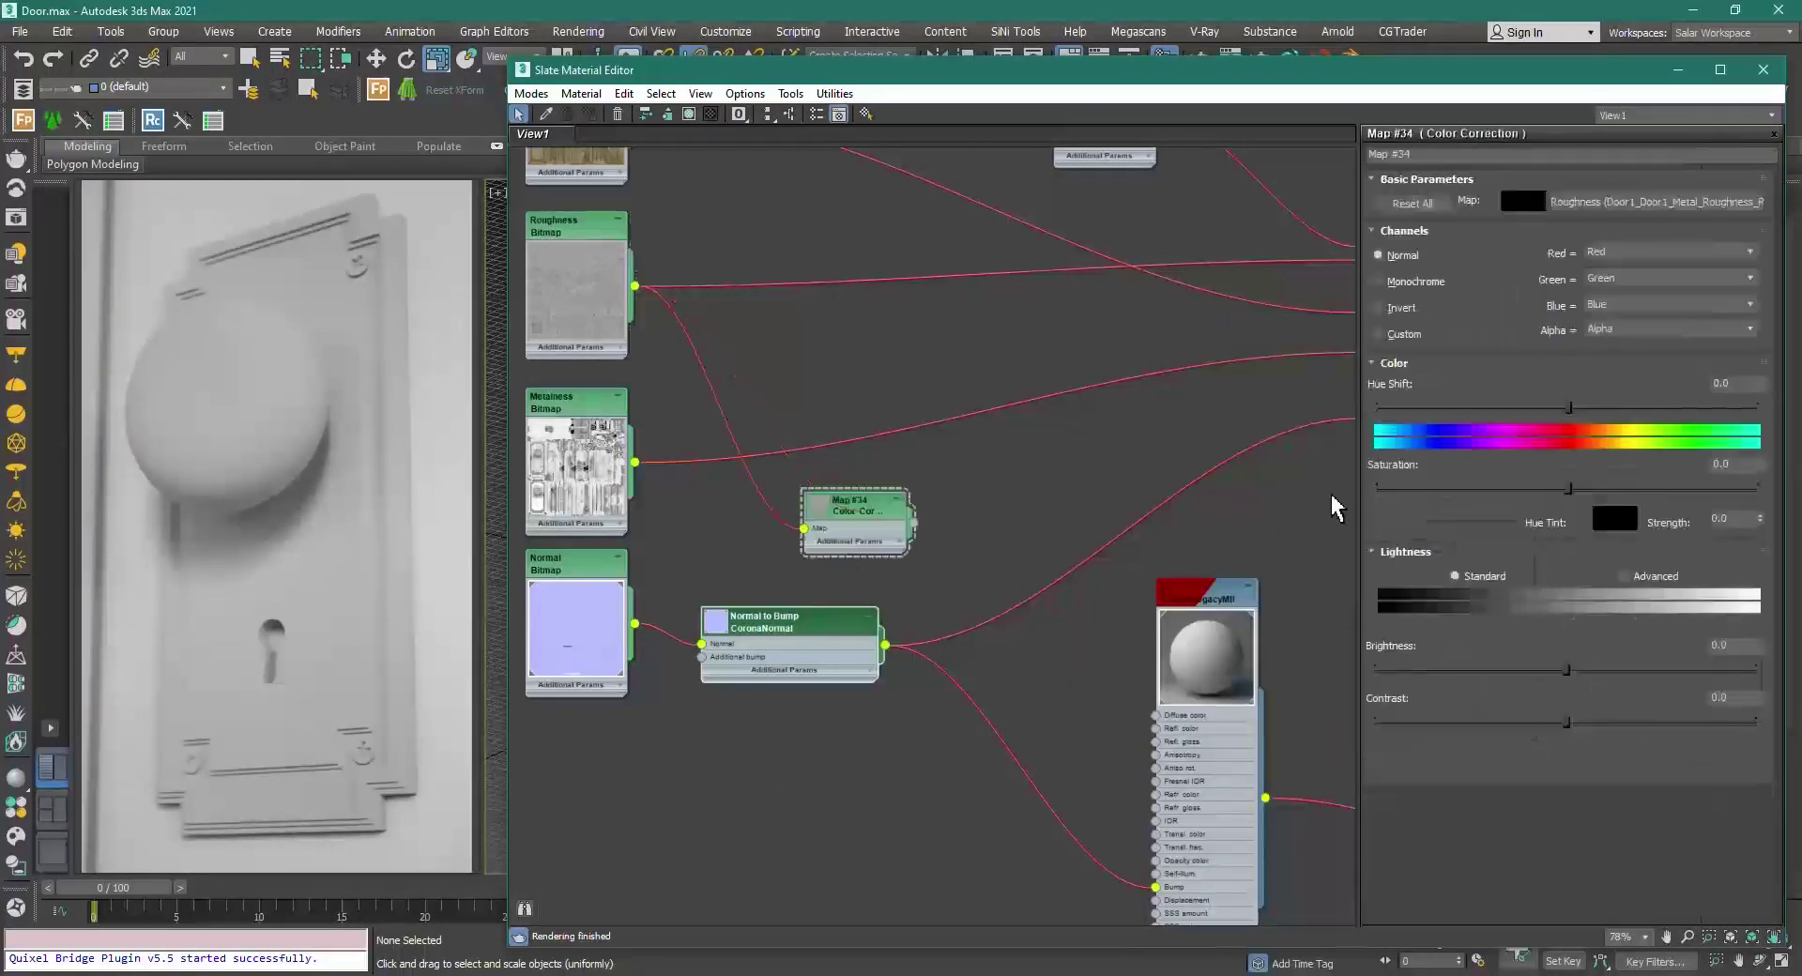
left_click(1379, 308)
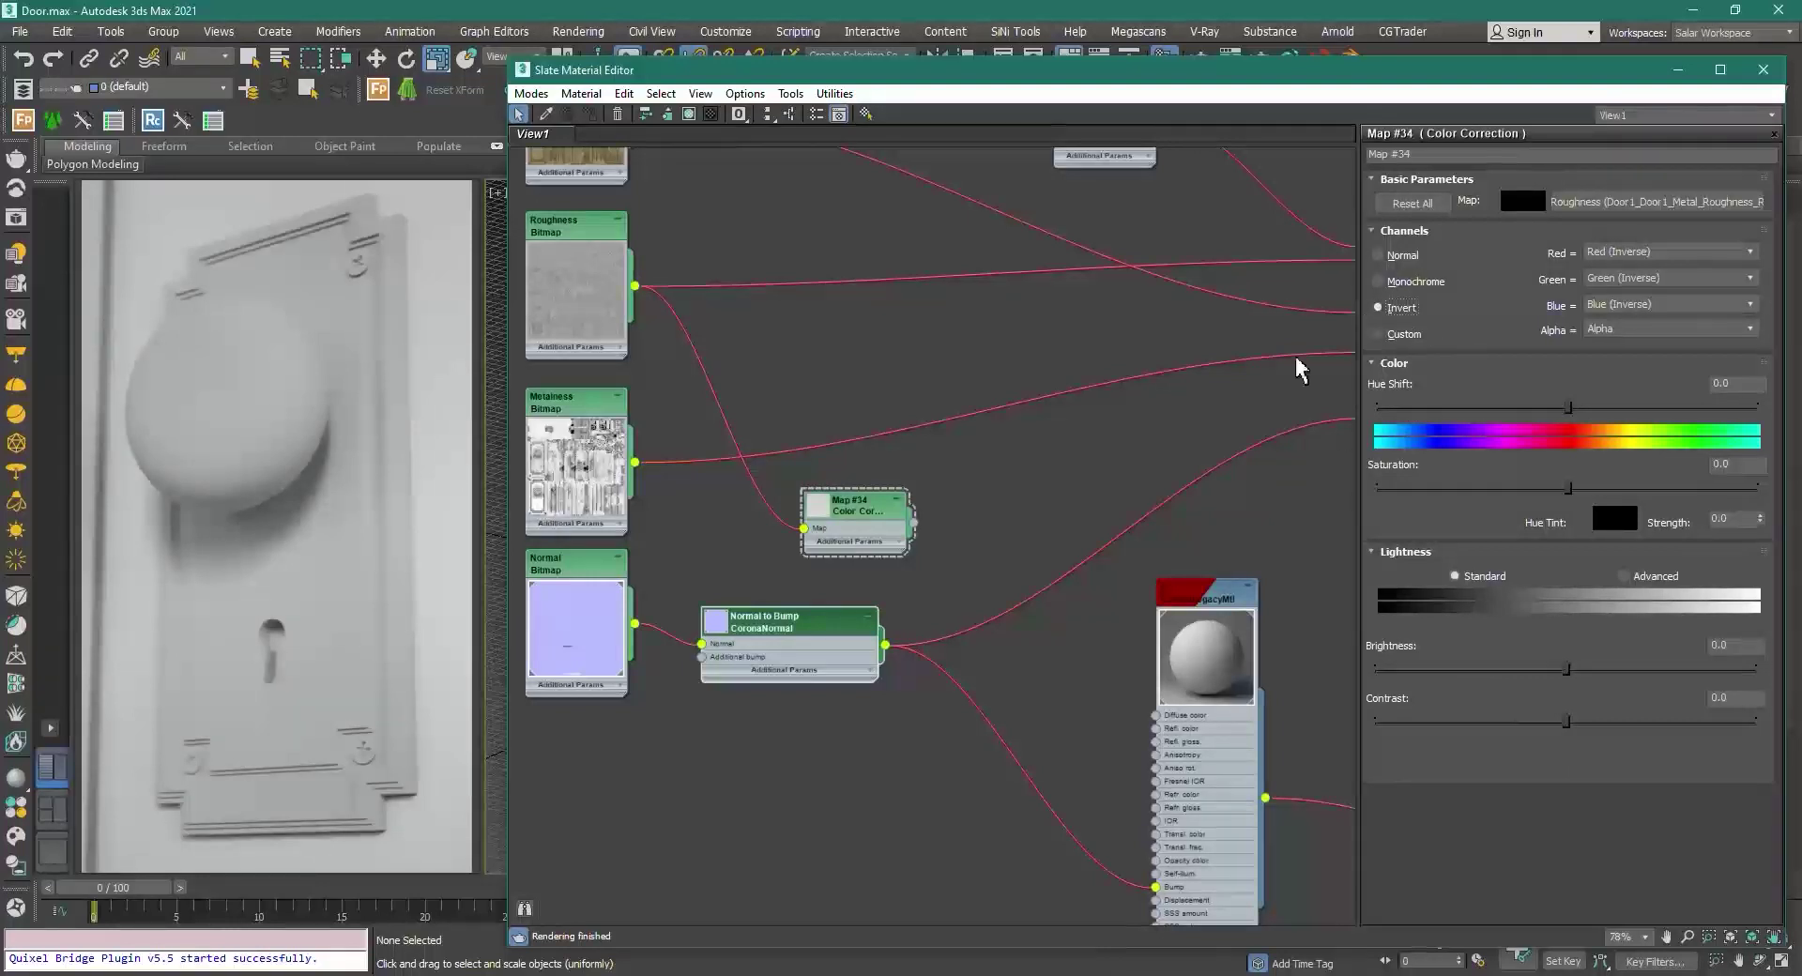
Step: Enlarge the new Color Correction node's preview, move it closer to the bitmaps and rename it as Glossiness
double_click(823, 506)
left_click_drag(865, 499, 890, 450)
scroll(568, 242, "up", 3)
scroll(568, 242, "up", 2)
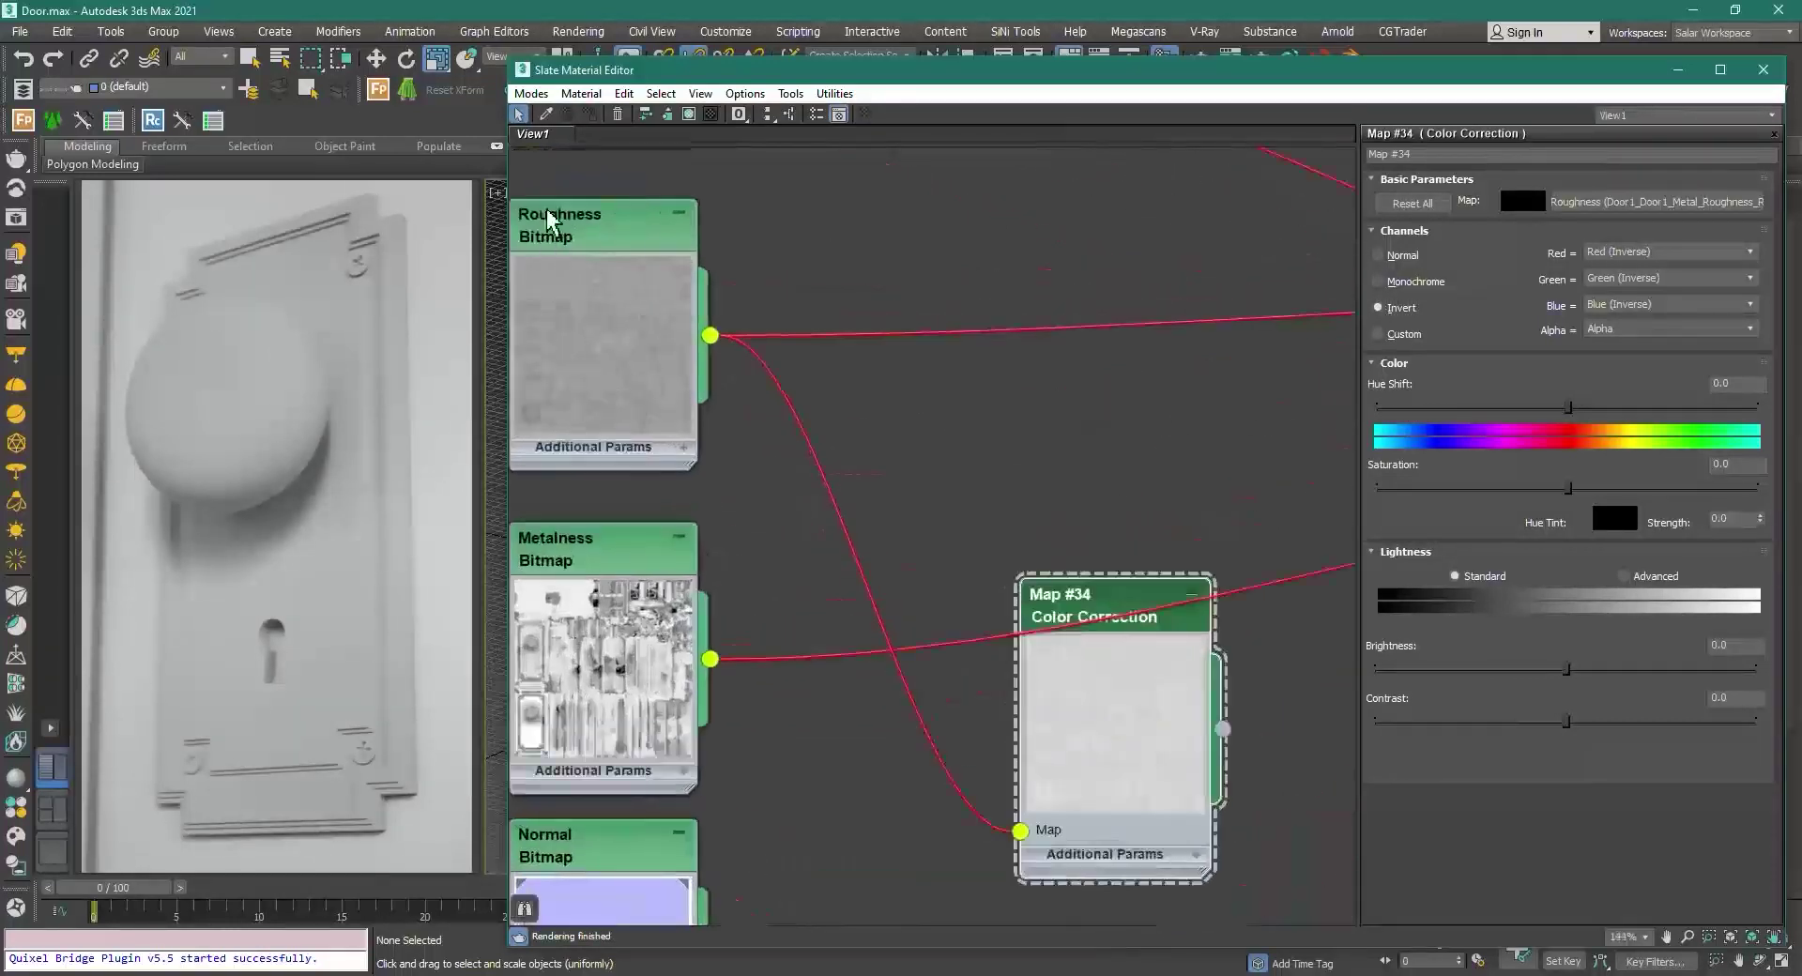
left_click_drag(1069, 600, 989, 466)
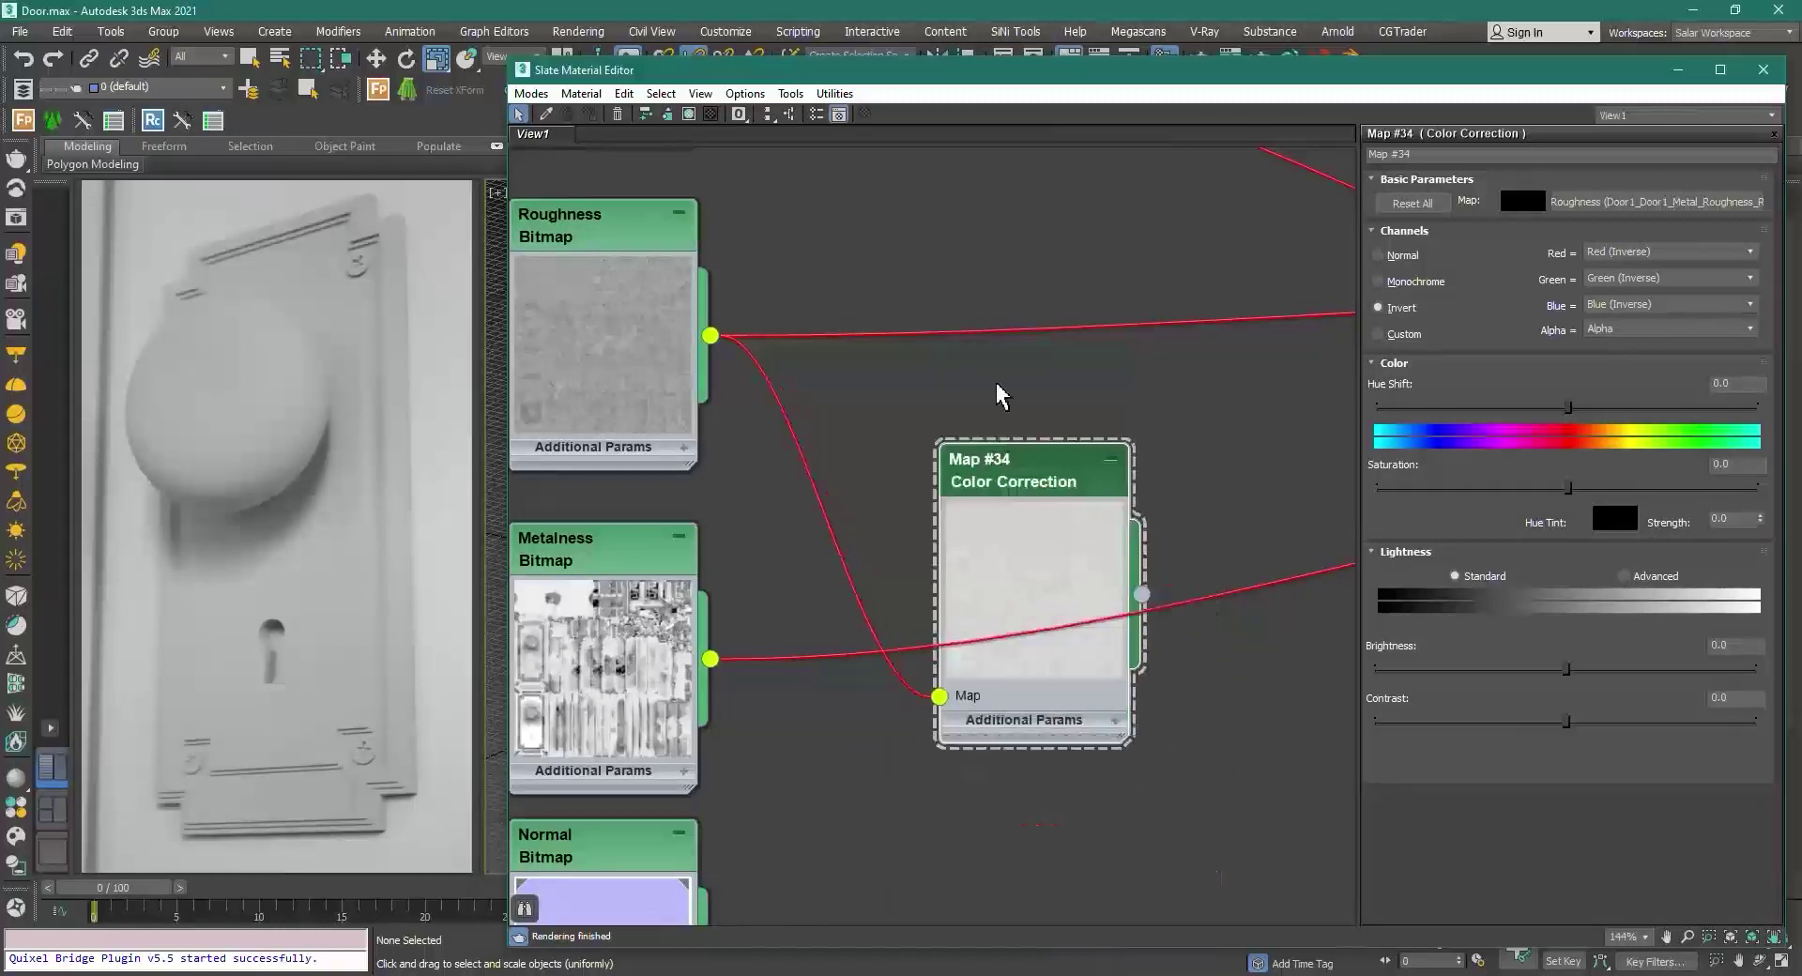
left_click(1424, 154)
type("Gl")
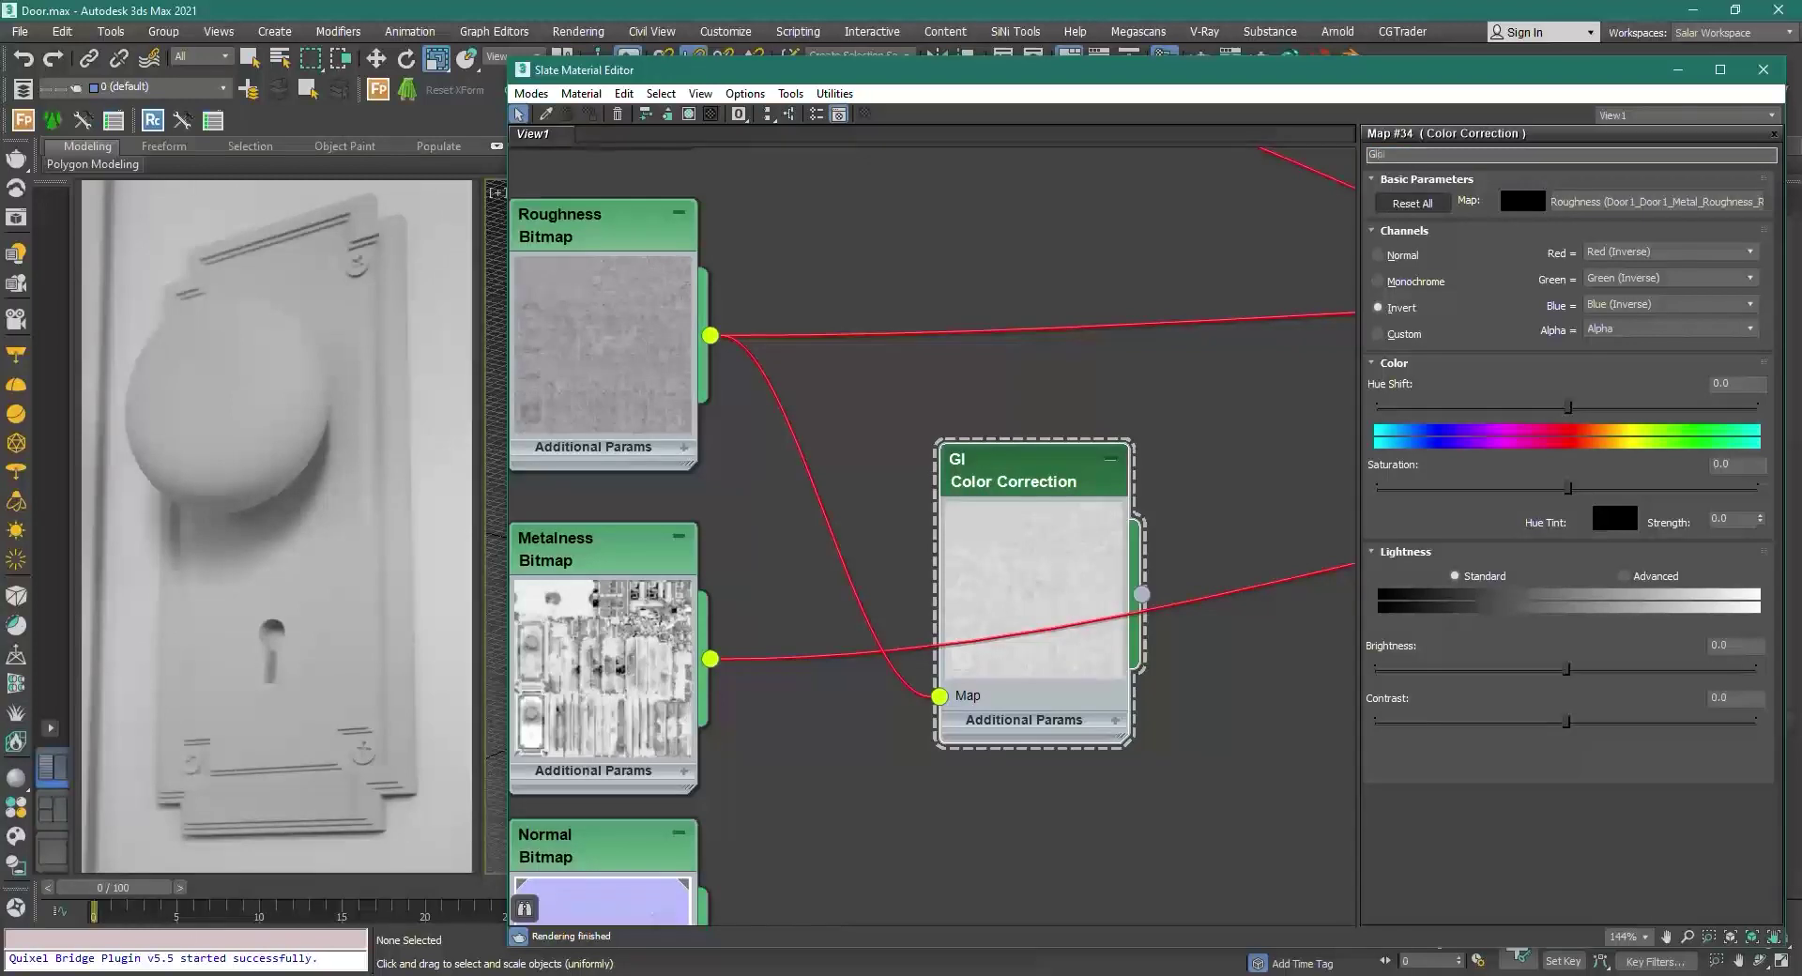
type("ossiness")
scroll(1230, 441, "down", 1)
scroll(1082, 554, "down", 2)
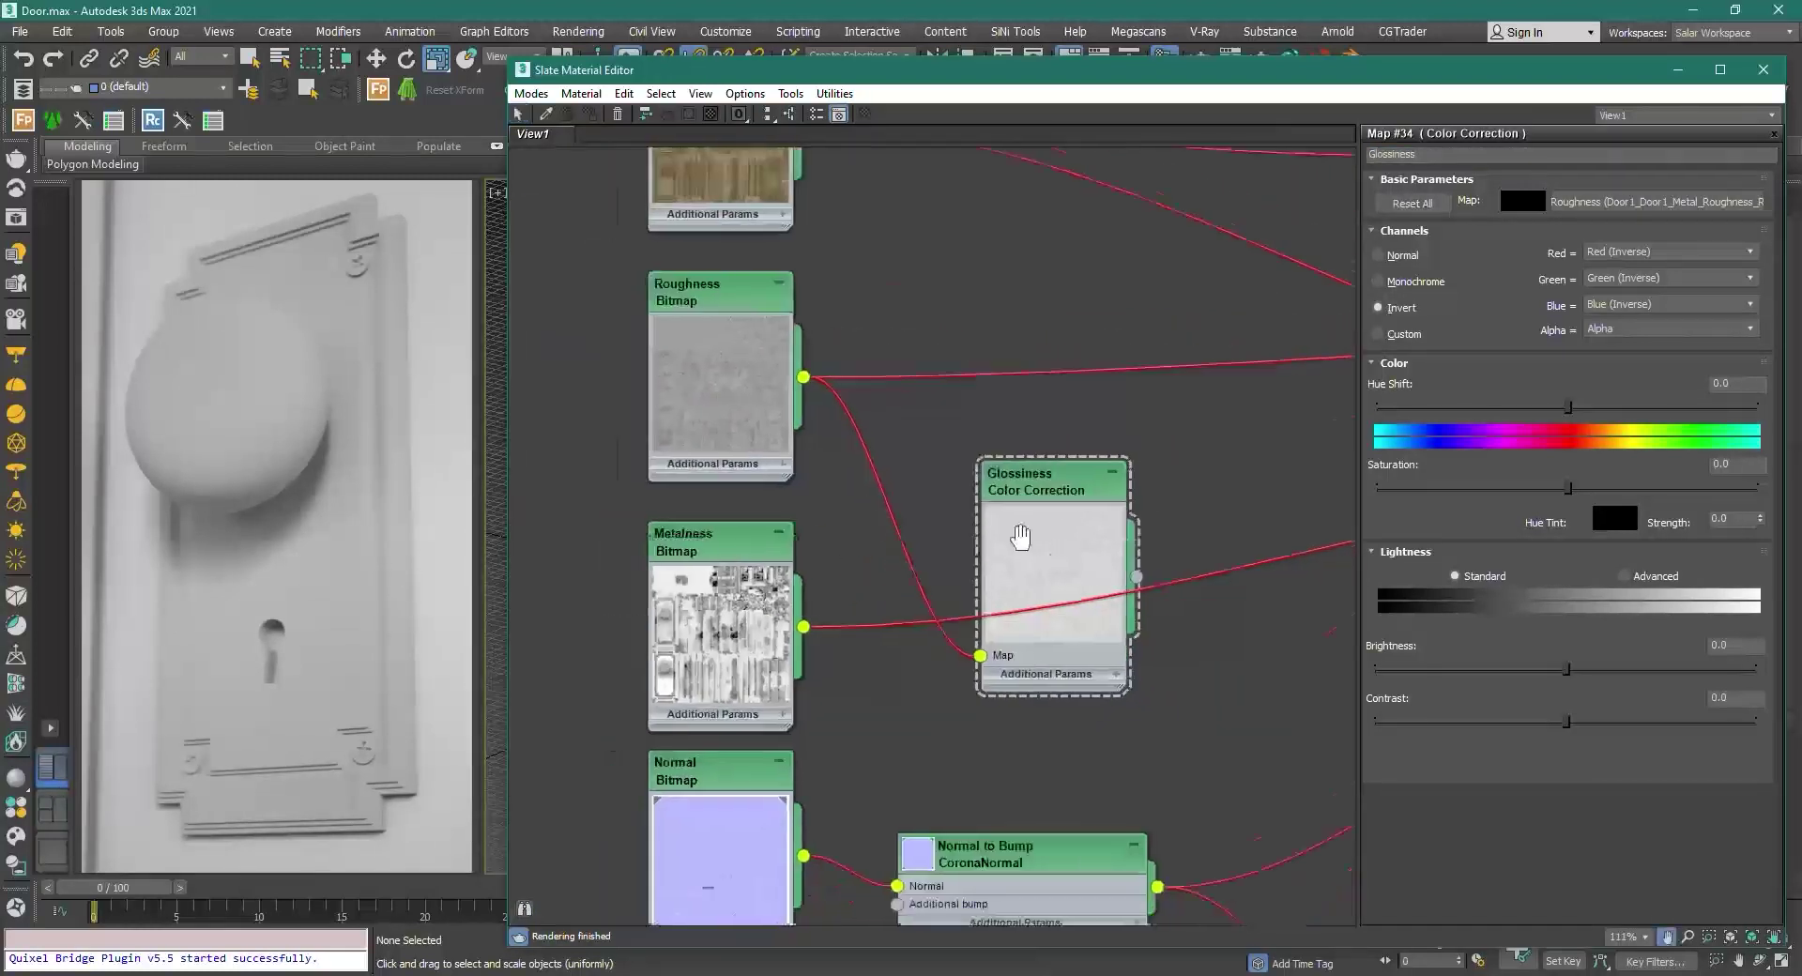
Step: Connect the Glossiness Color Correction to the Refl. gloss. input of the CoronaLegacyMtl
middle_click_drag(1021, 539, 685, 372)
left_click_drag(717, 328, 841, 477)
scroll(946, 583, "up", 1)
middle_click_drag(948, 593, 816, 386)
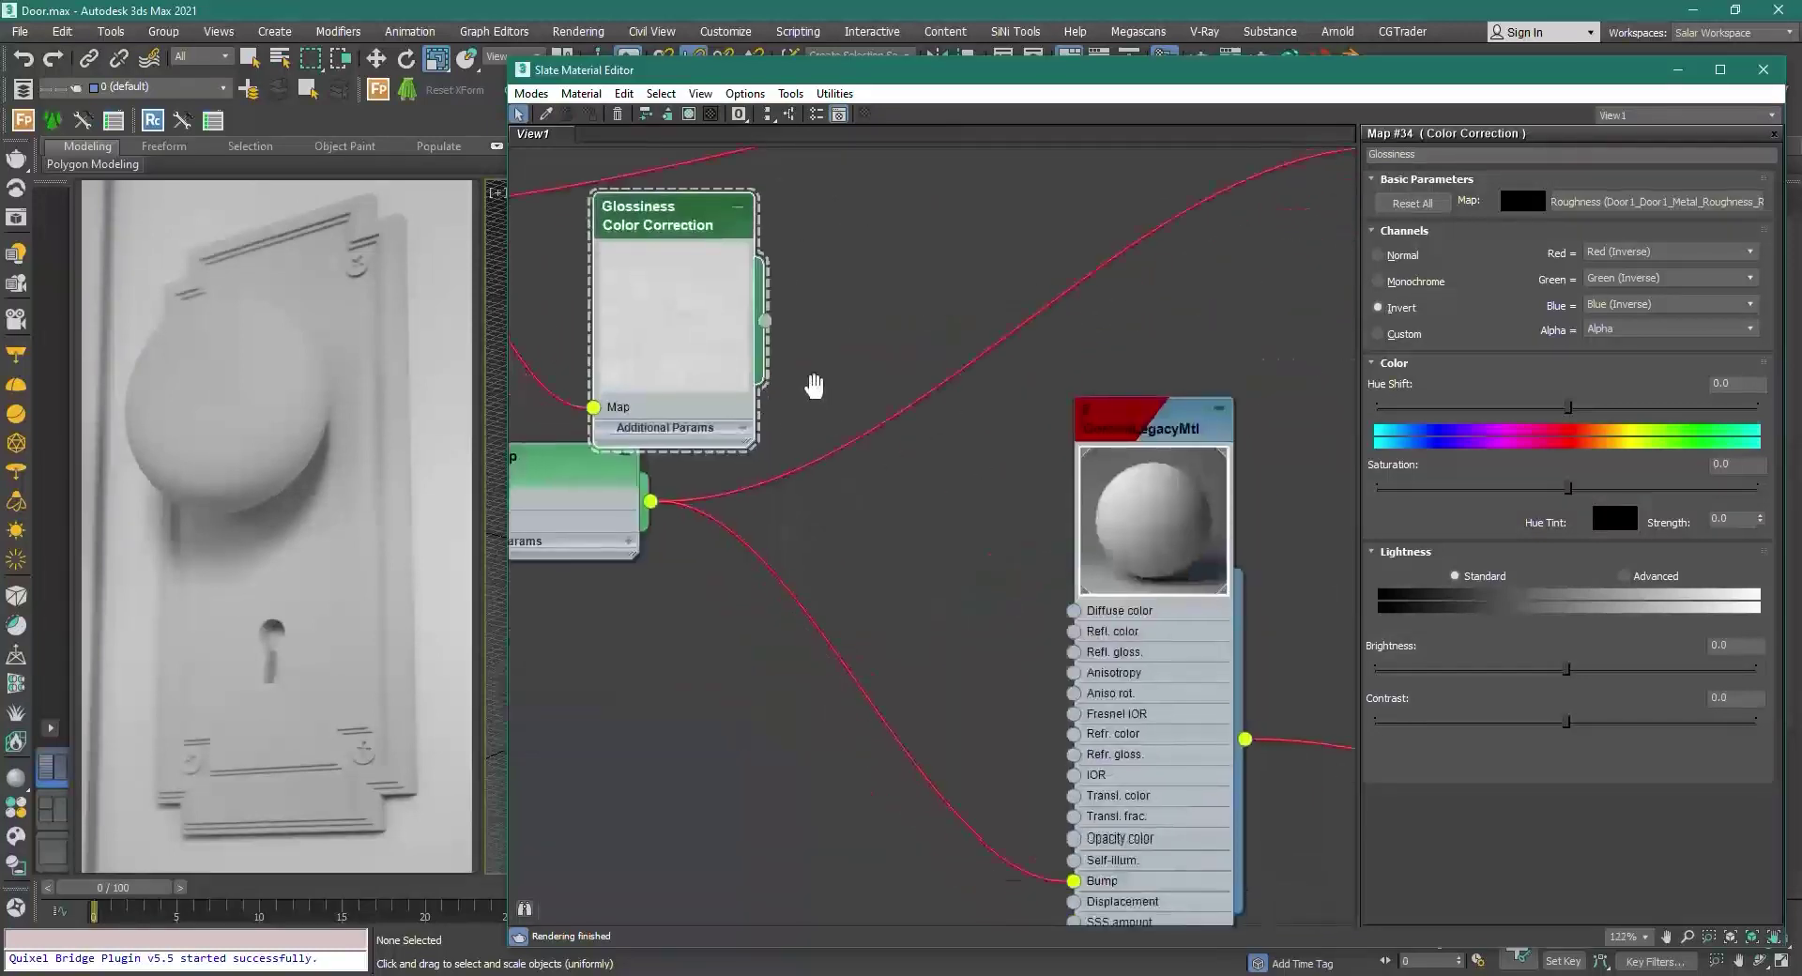
left_click_drag(765, 321, 1072, 650)
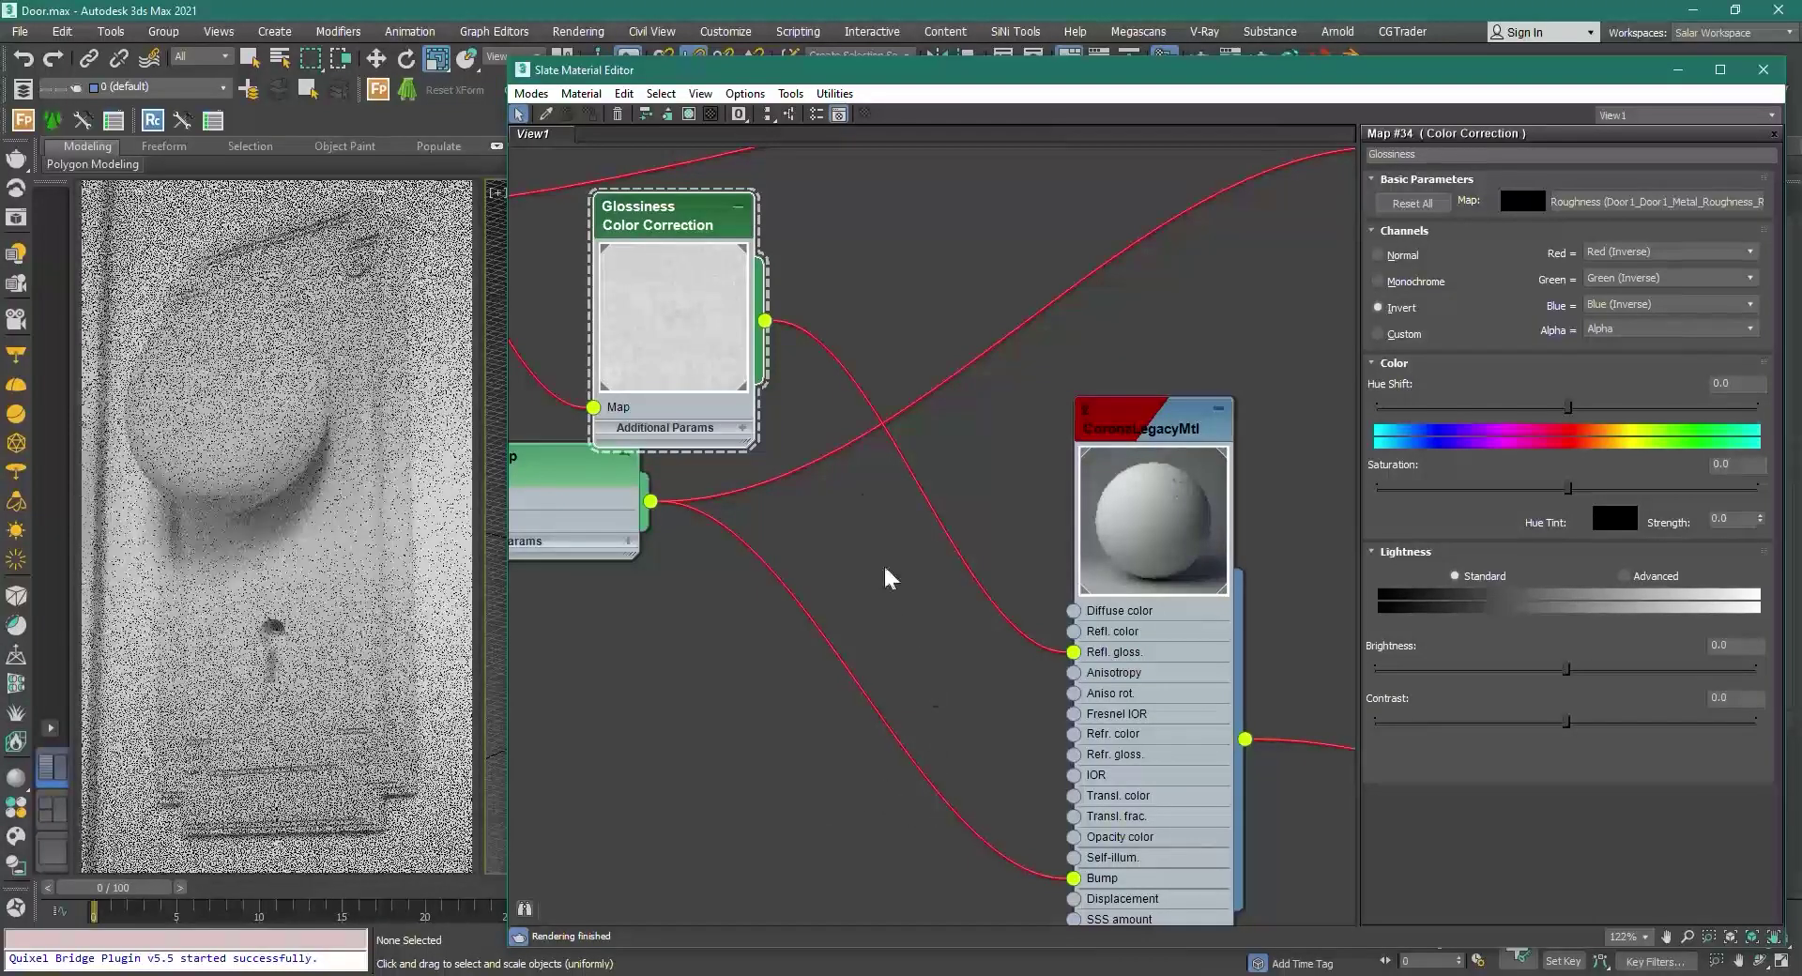
Step: Reposition the Glossiness node next to the Roughness bitmap
scroll(809, 430, "down", 2)
middle_click_drag(805, 416, 989, 512)
left_click_drag(874, 480, 769, 235)
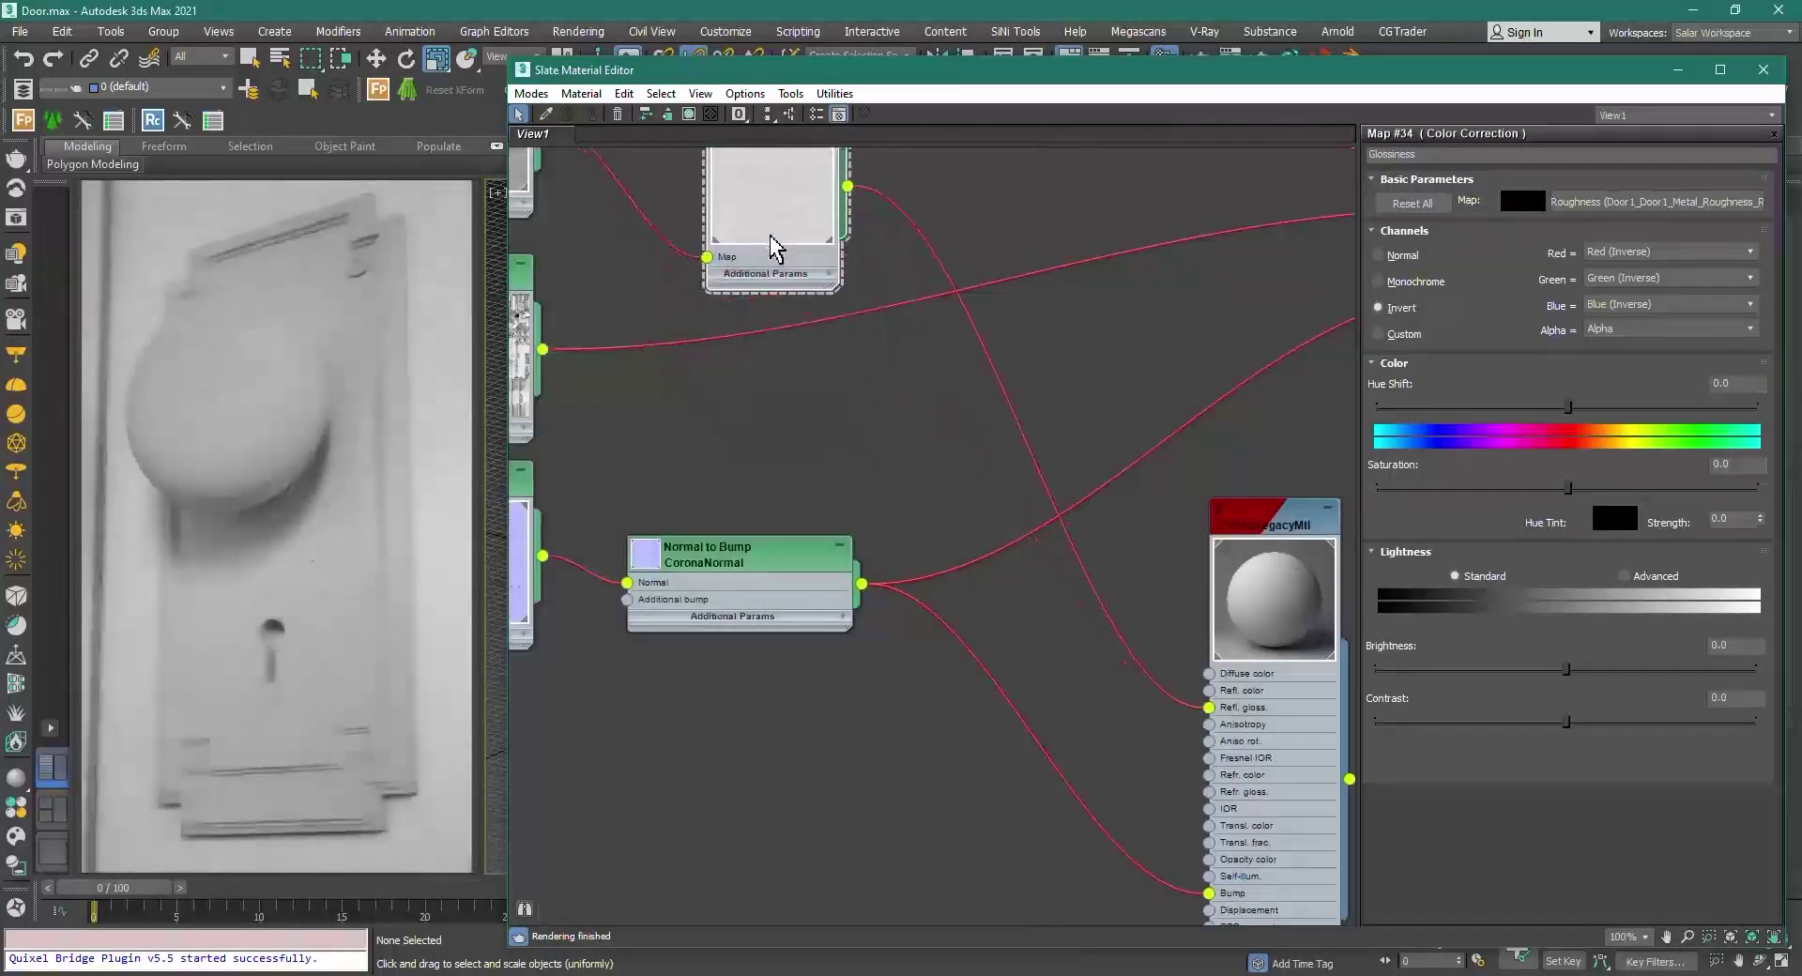
scroll(793, 285, "down", 1)
scroll(793, 284, "down", 1)
middle_click_drag(793, 284, 934, 541)
left_click_drag(927, 458, 912, 457)
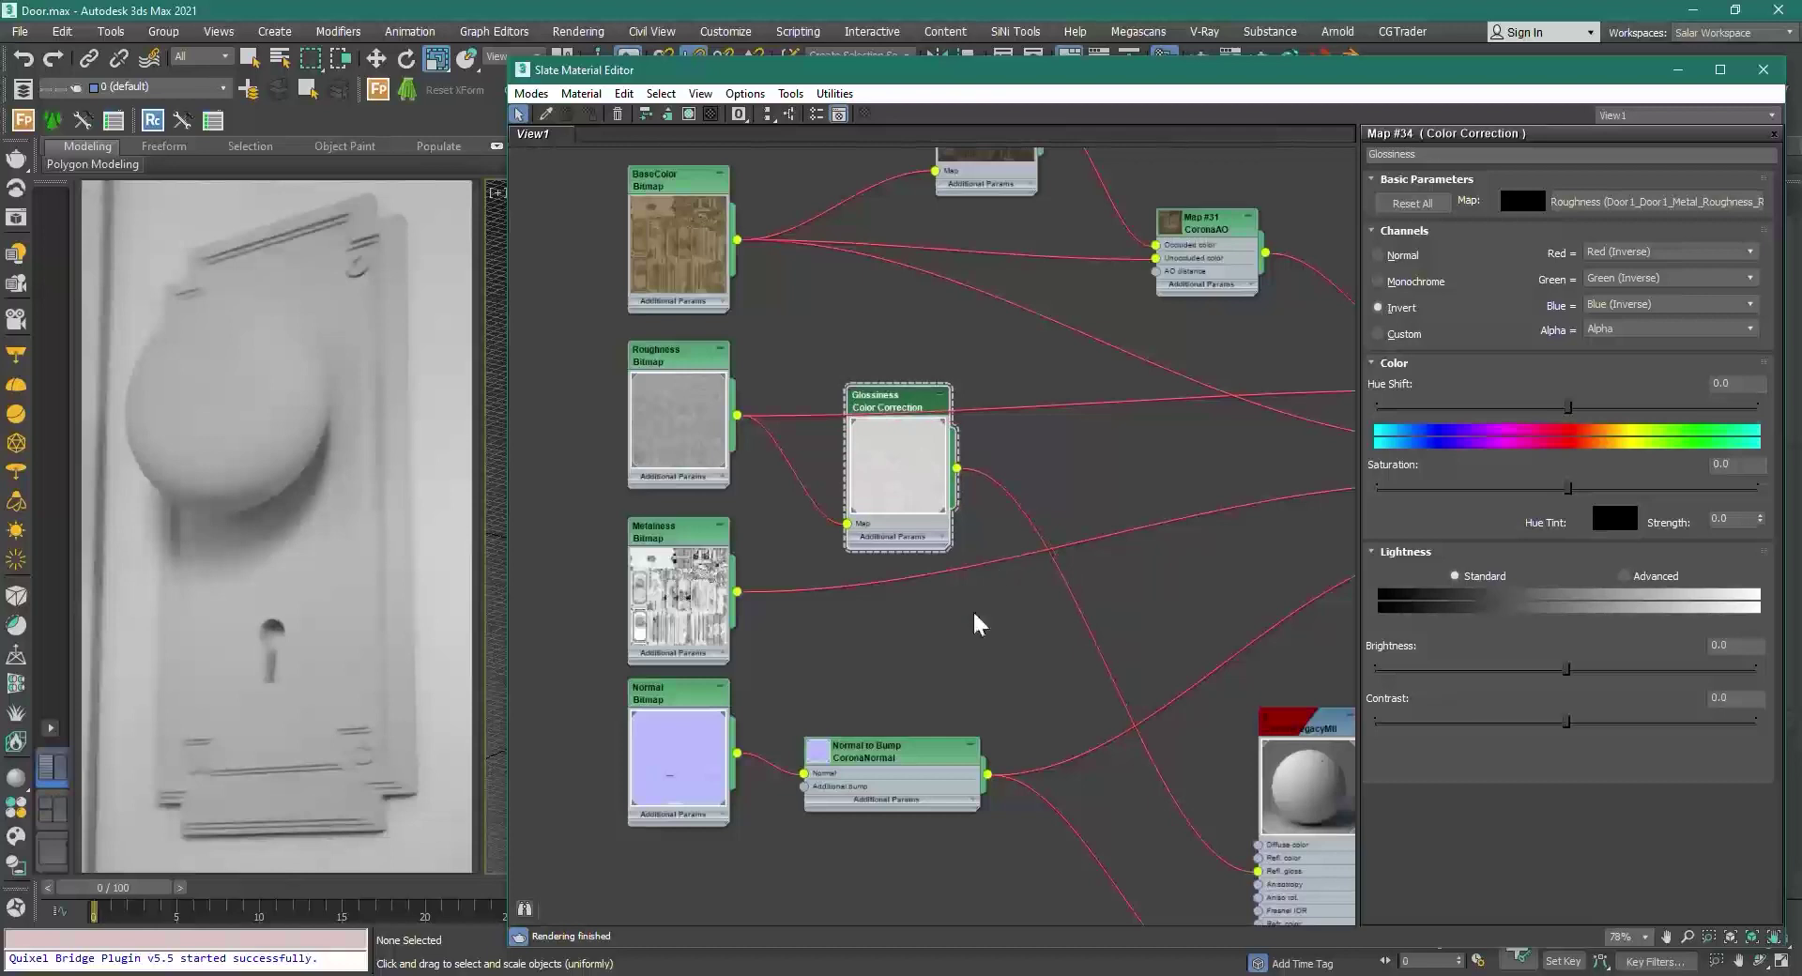
Step: Duplicate the Roughness bitmap node and place the copy below the existing texture nodes
middle_click_drag(1110, 888, 1042, 404)
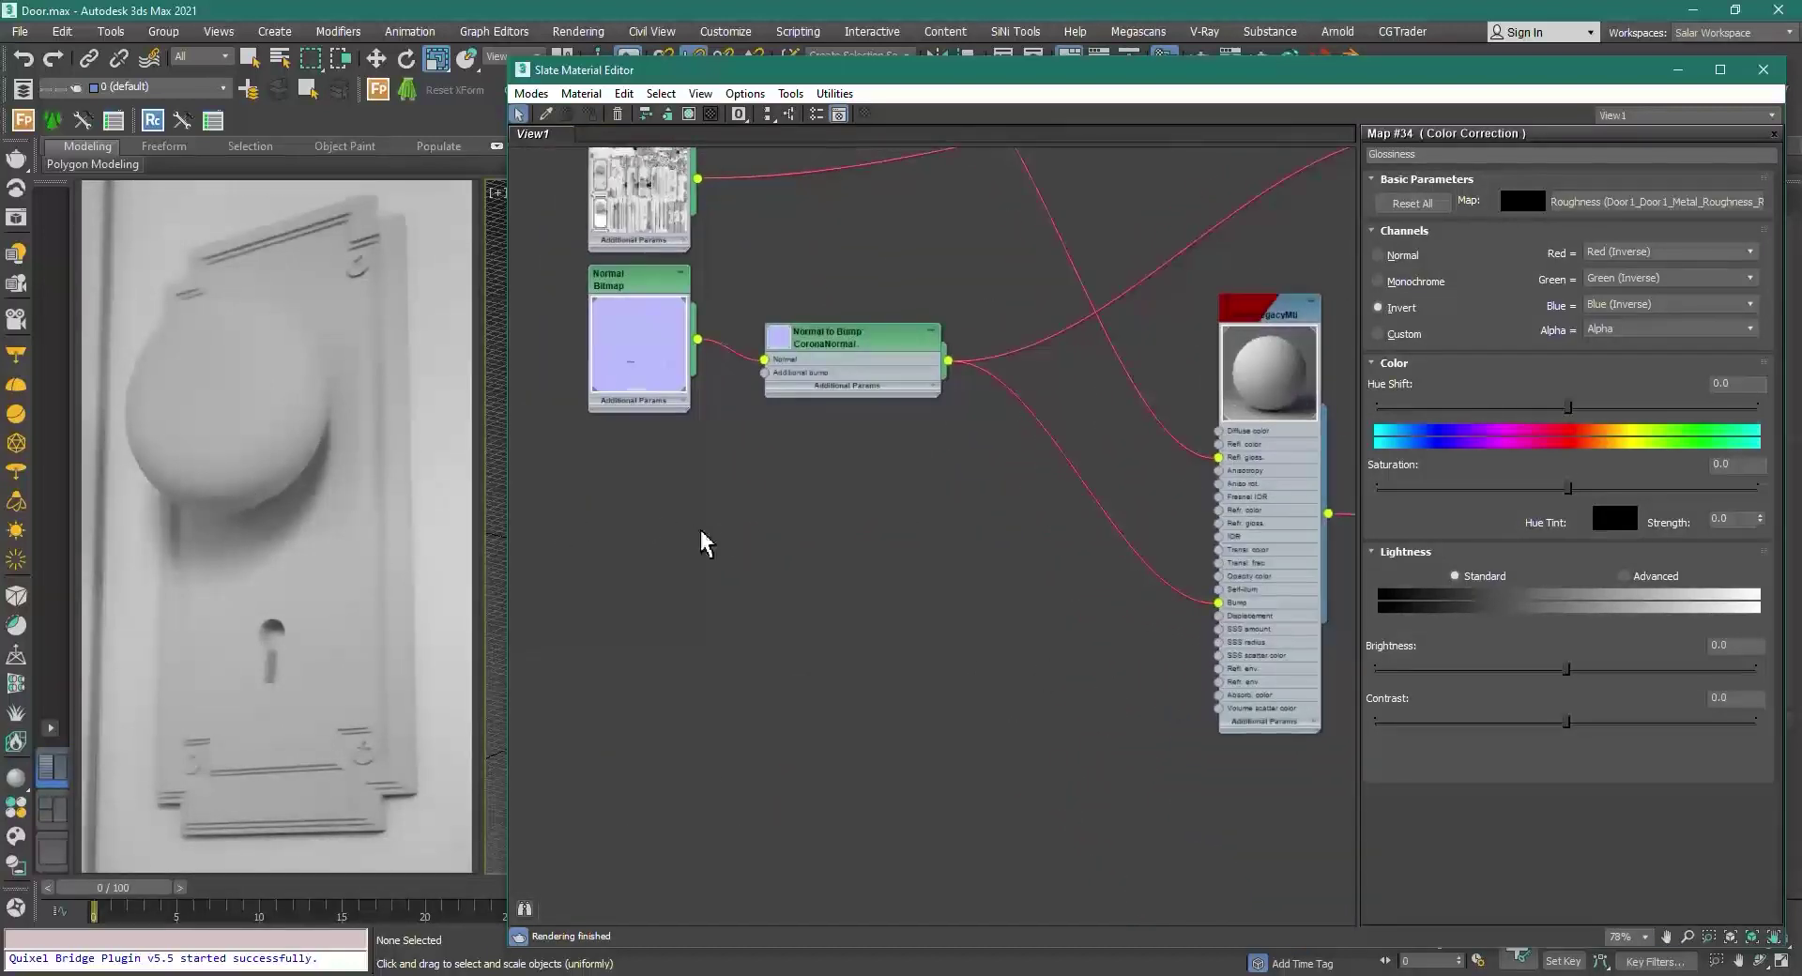
middle_click_drag(652, 515, 671, 519)
middle_click_drag(663, 267, 714, 463)
left_click(740, 294)
left_click_drag(736, 266, 735, 805, "shift")
Step: Load Door1_Door1_Metal_IOR_Raw_Corona.jpg into the duplicated bitmap node with automatic gamma
left_click(1658, 456)
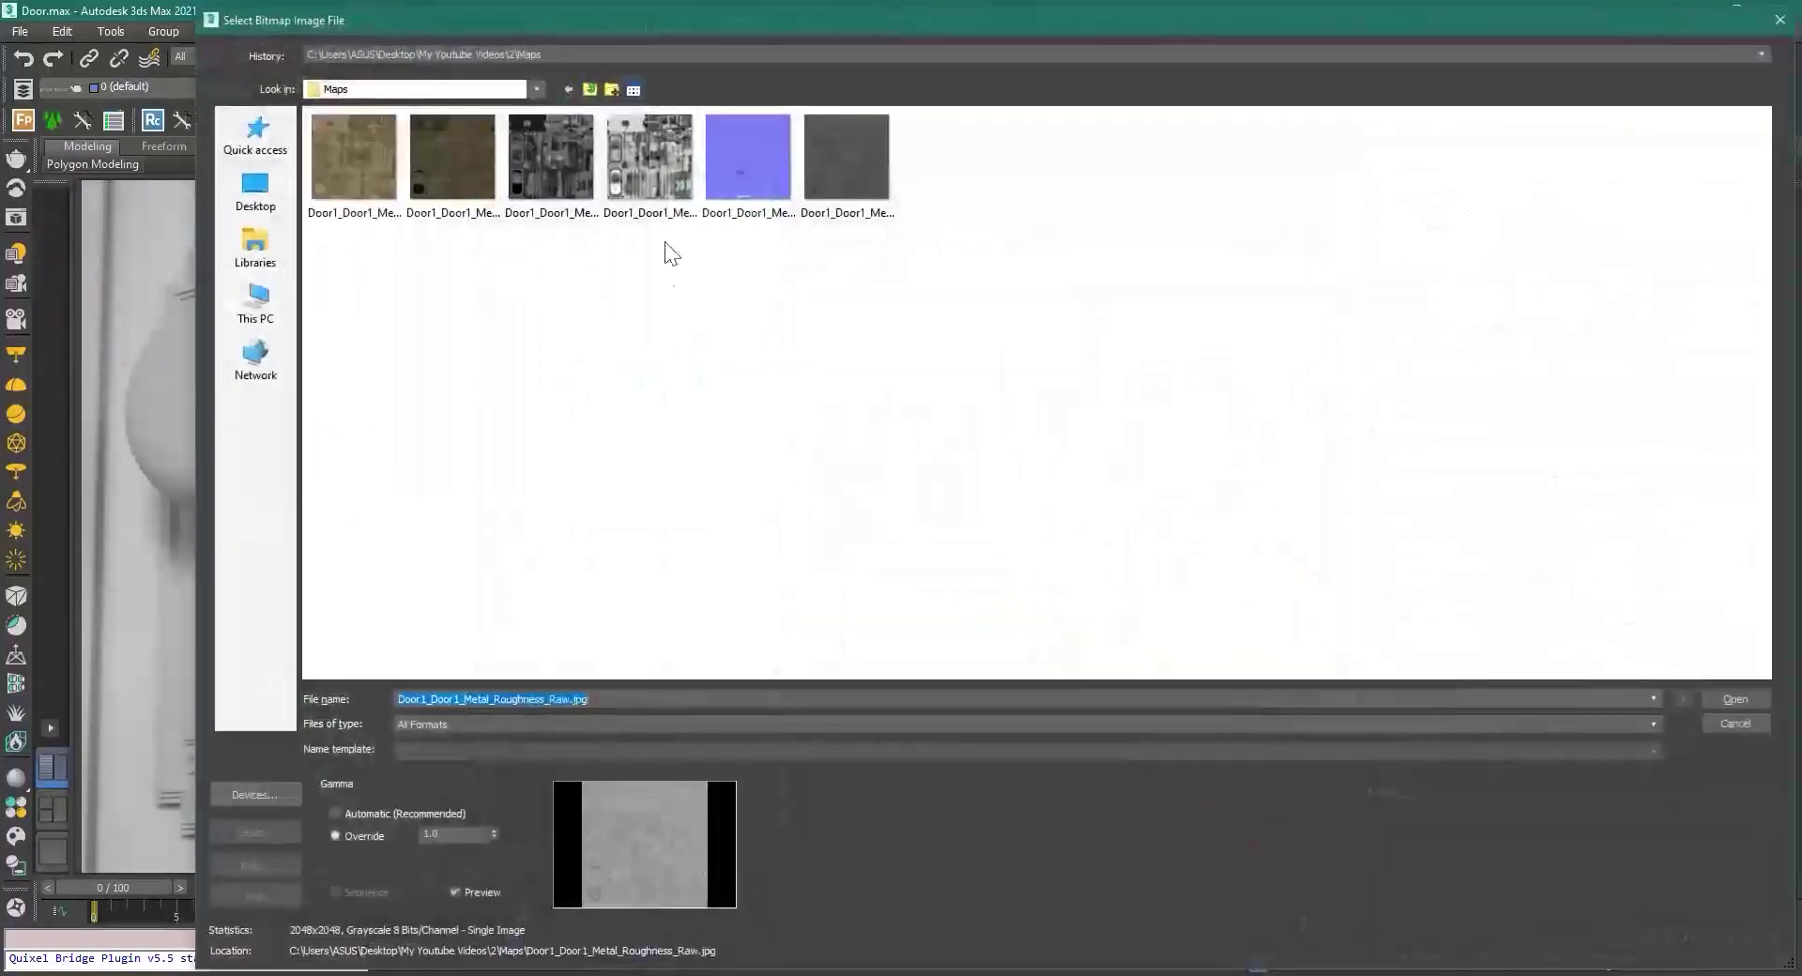
left_click(657, 207)
left_click(575, 229)
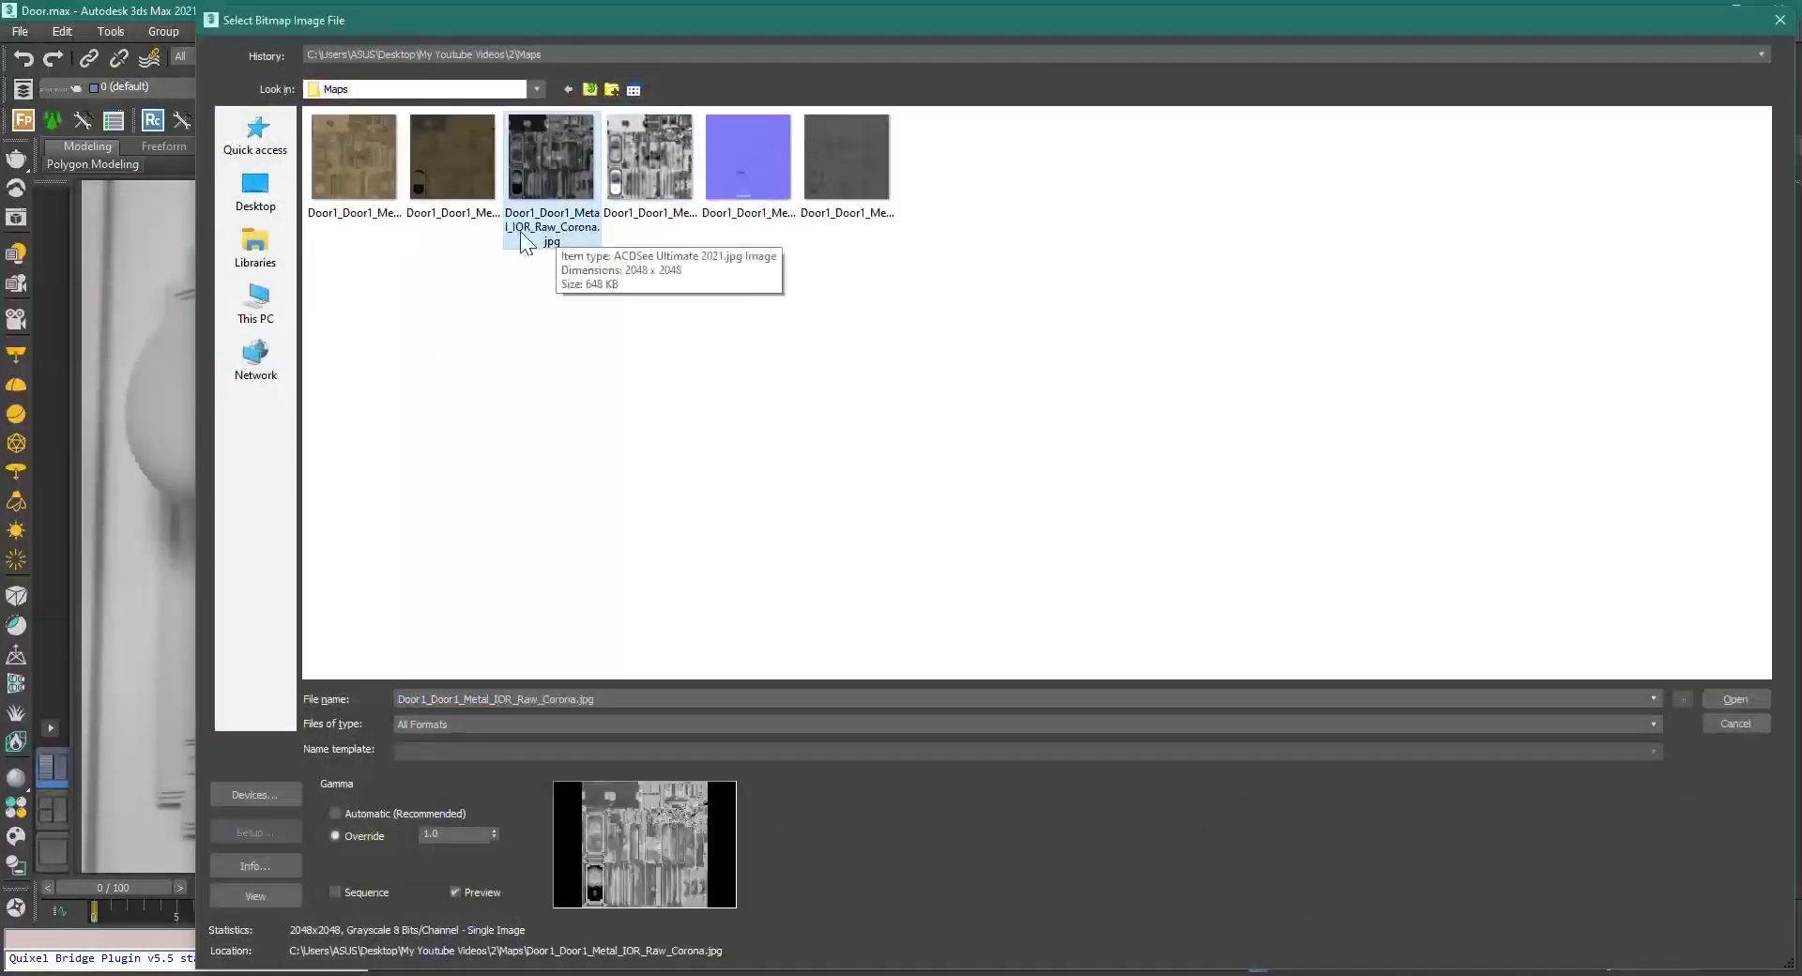
left_click(539, 699)
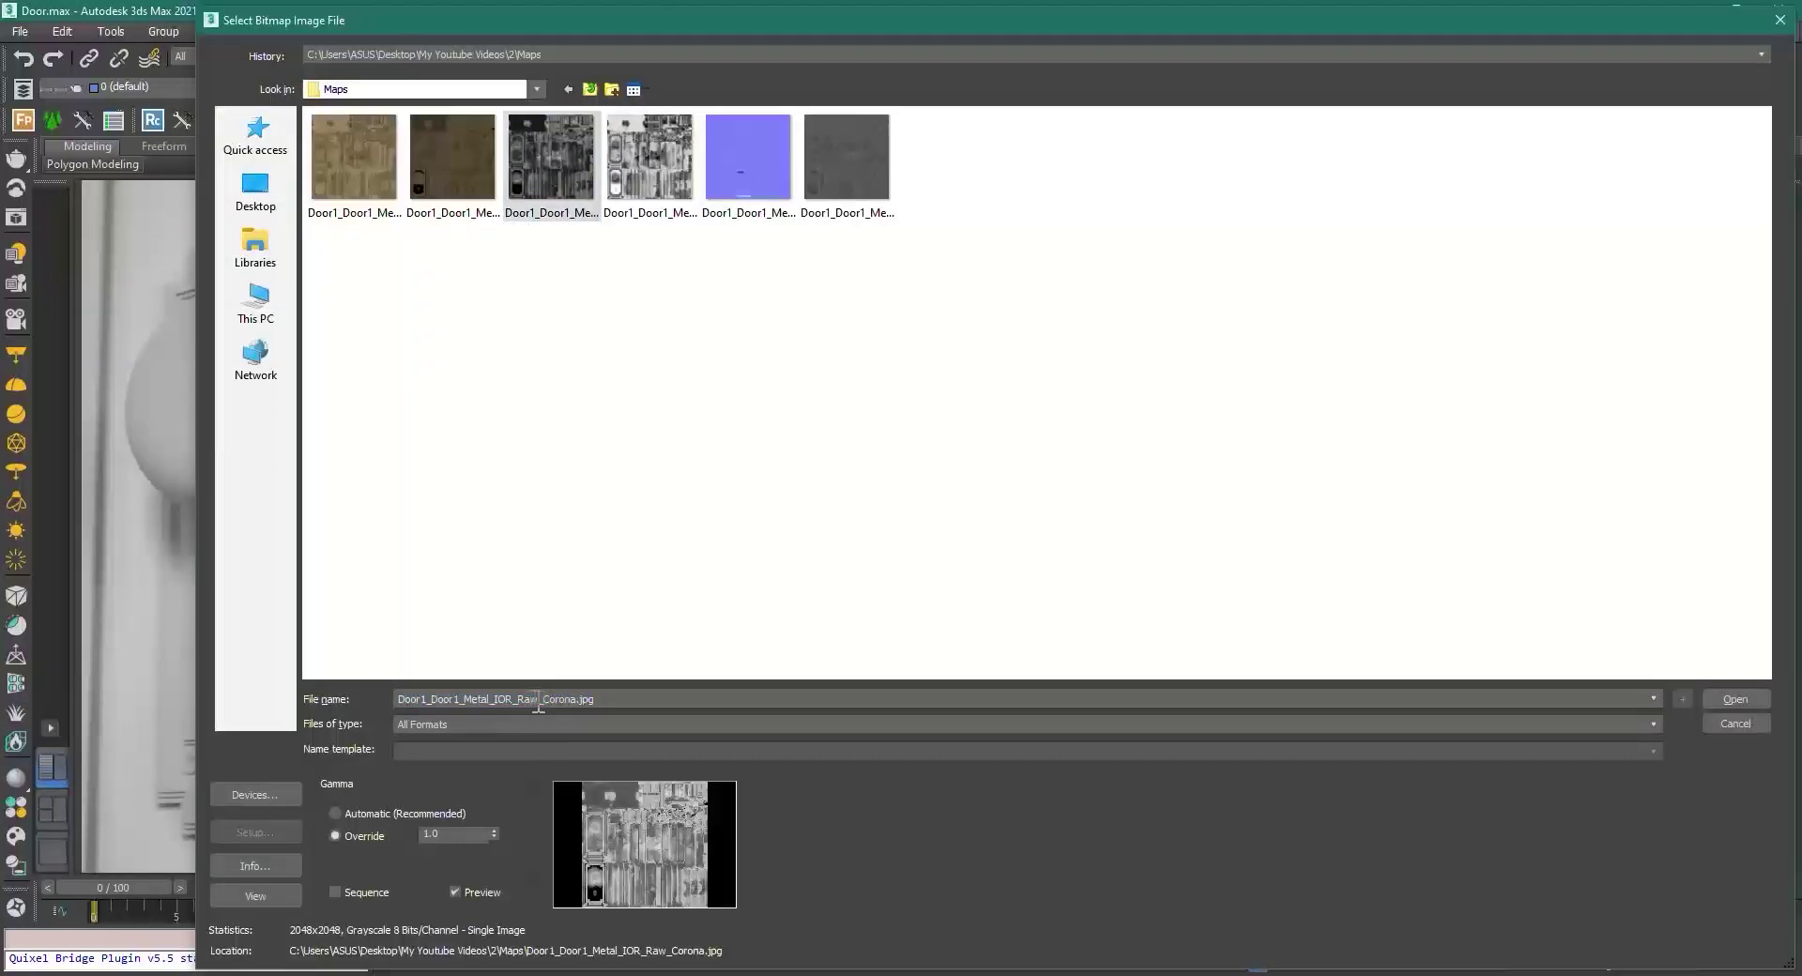
left_click(360, 816)
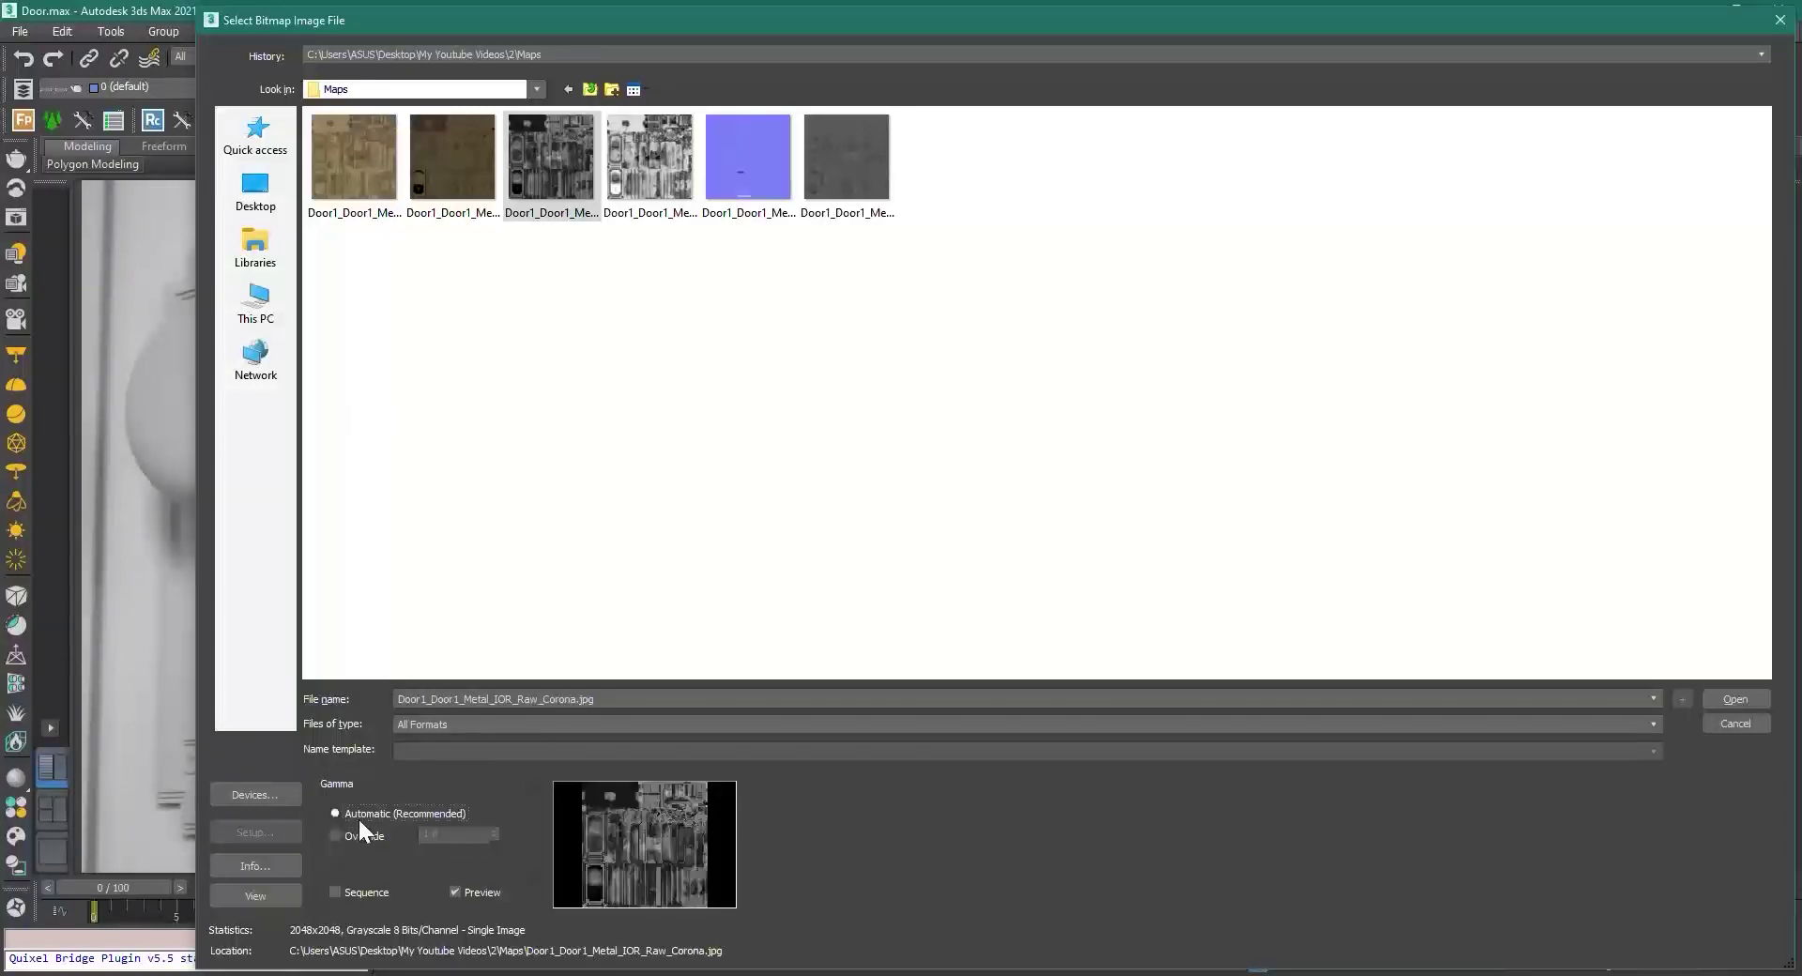
left_click(1749, 696)
Step: Duplicate the IOR bitmap node below itself and reload Door1_Door1_Metal_IOR_Raw_Corona.jpg in the copy with gamma override 1.0
middle_click_drag(941, 772, 921, 508)
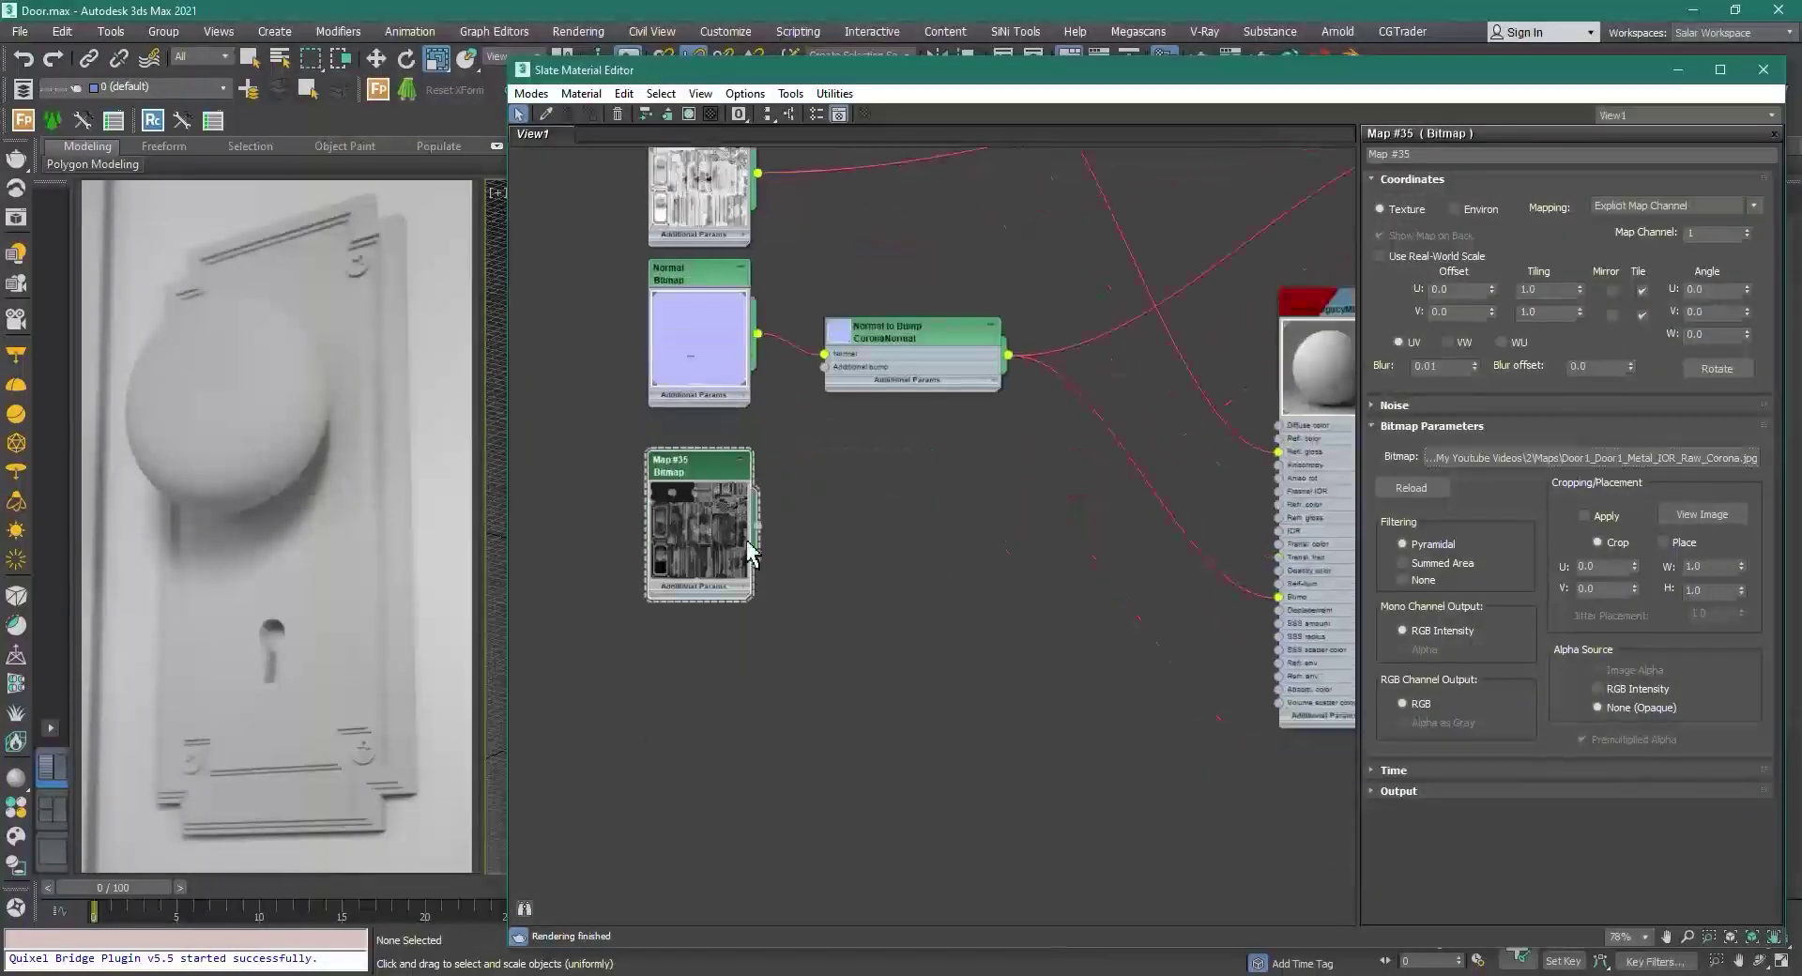
scroll(746, 540, "up", 1)
mouse_move(698, 467)
left_mouse_down("shift")
mouse_move(713, 678)
mouse_move(696, 655)
left_mouse_up("shift")
double_click(696, 654)
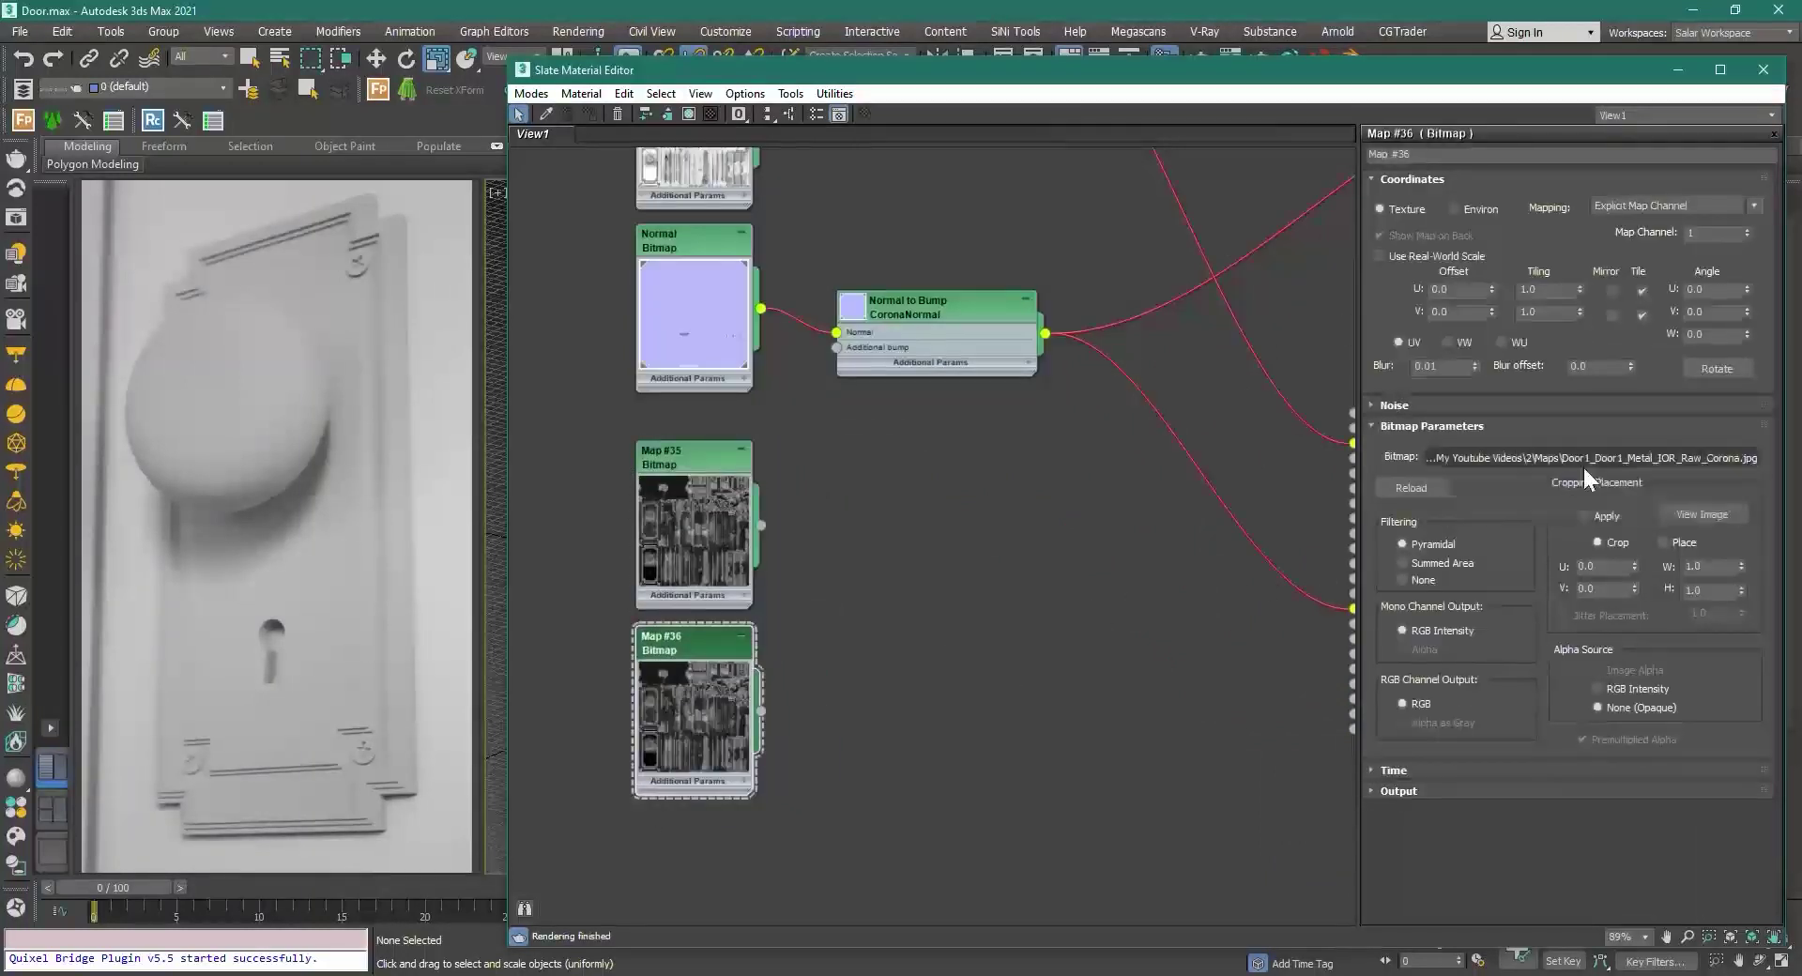
left_click(1586, 460)
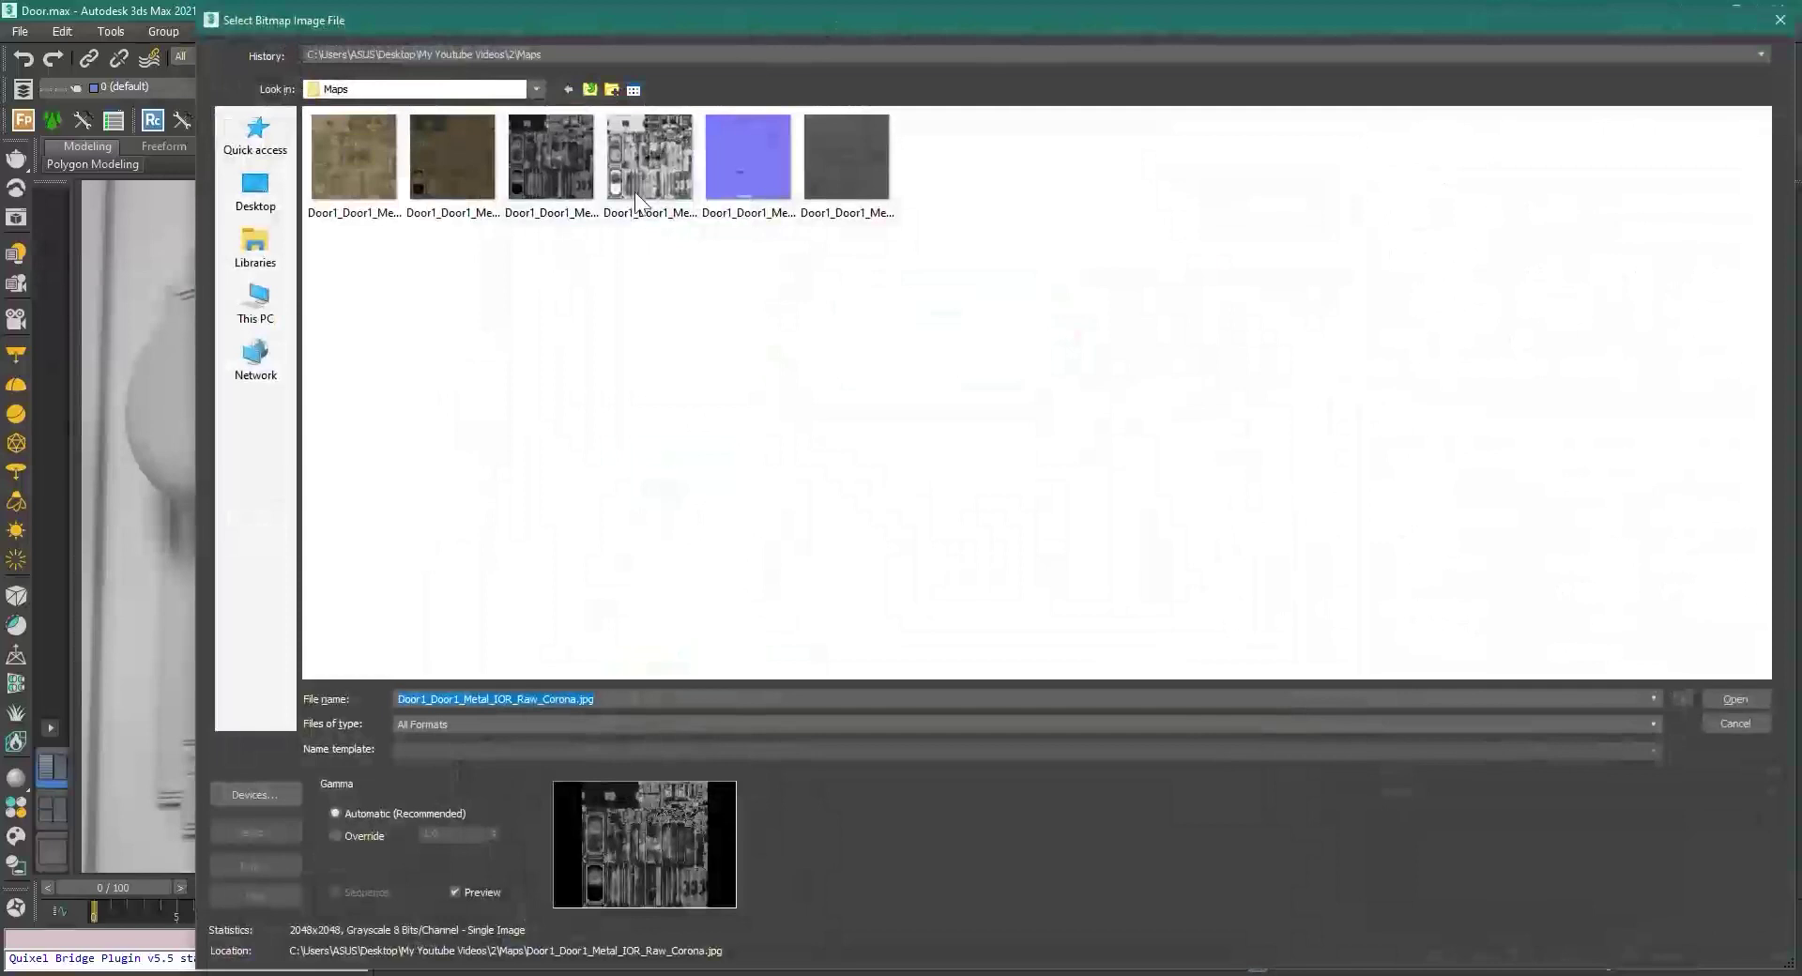
left_click(375, 830)
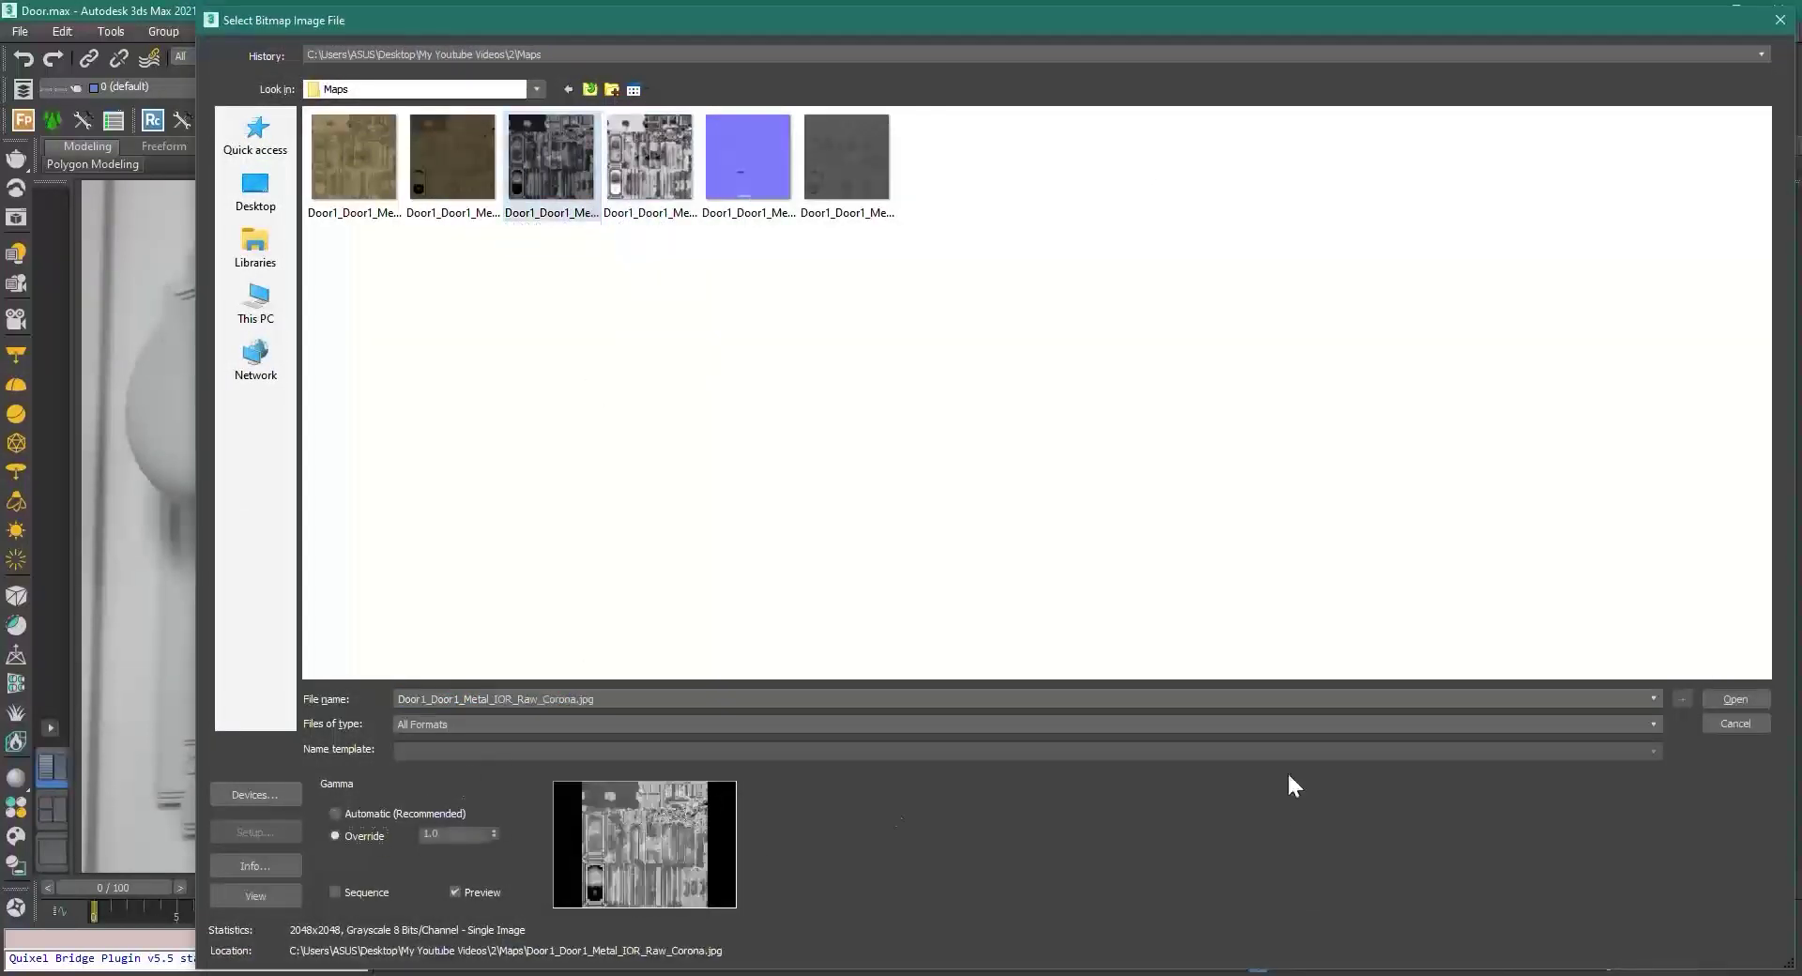
left_click(1733, 699)
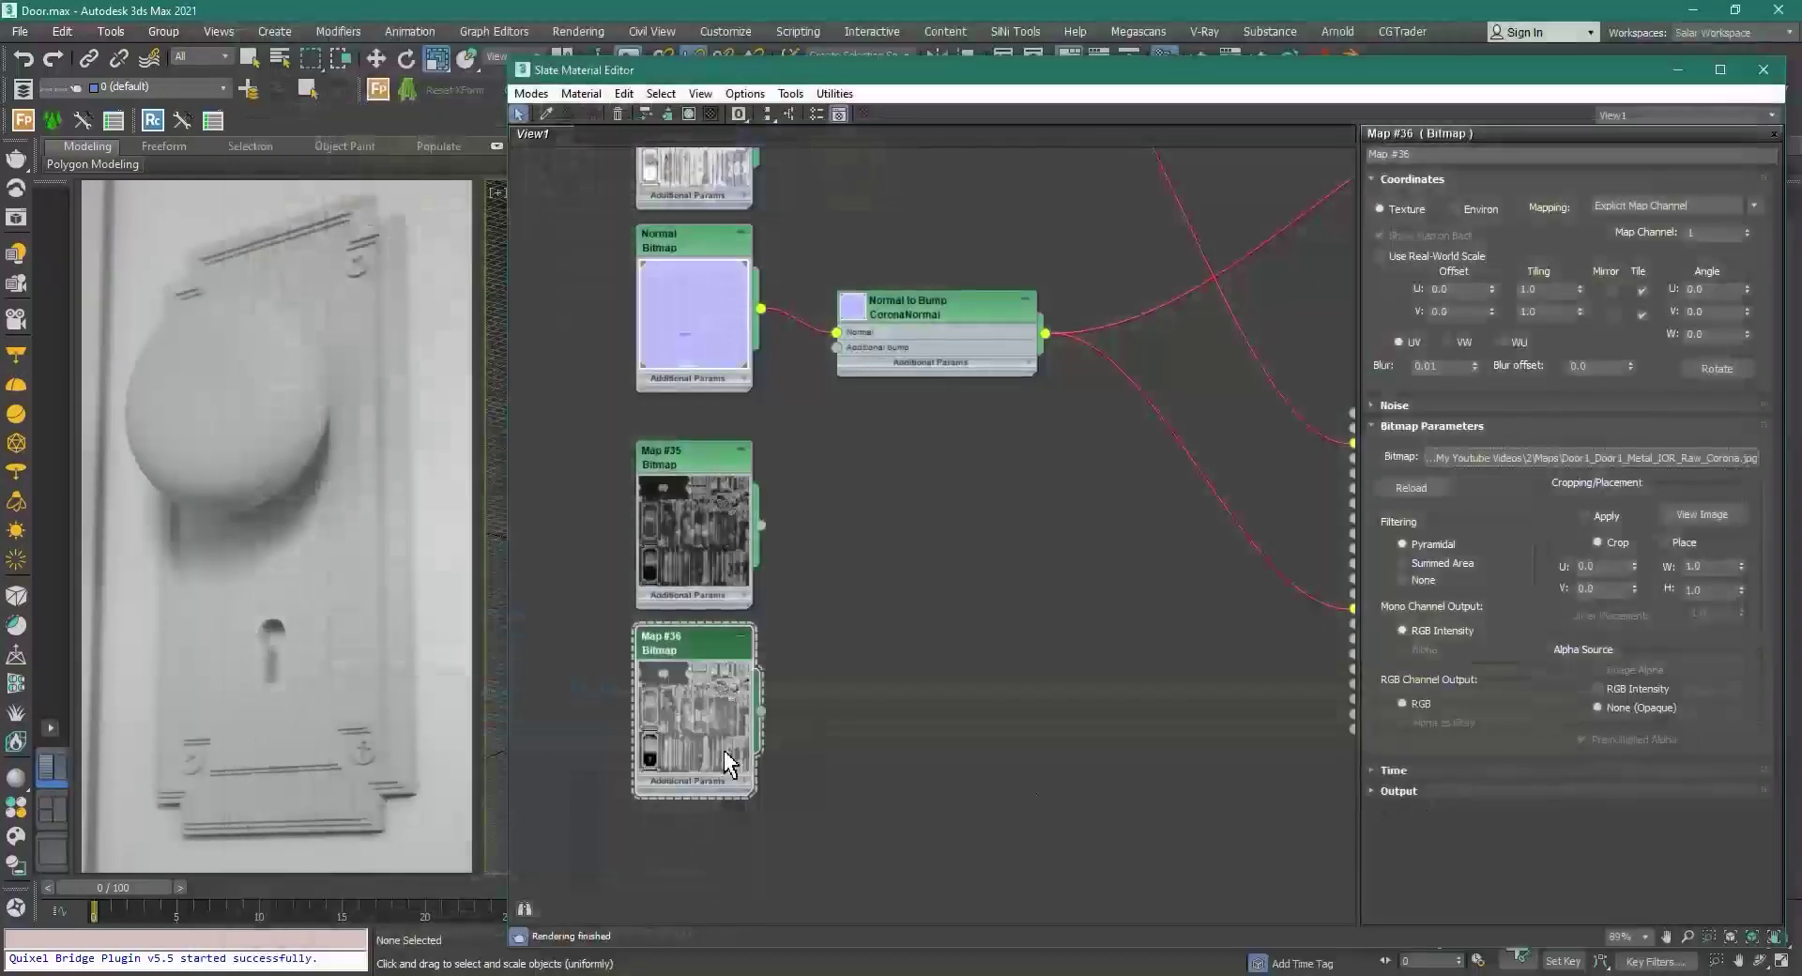
Step: Reposition the two IOR bitmap nodes together and rename the upper one IOR and the lower one IOR Raw
left_click_drag(856, 548, 682, 700)
left_click_drag(696, 589, 765, 651)
scroll(764, 574, "up", 3)
double_click(775, 523)
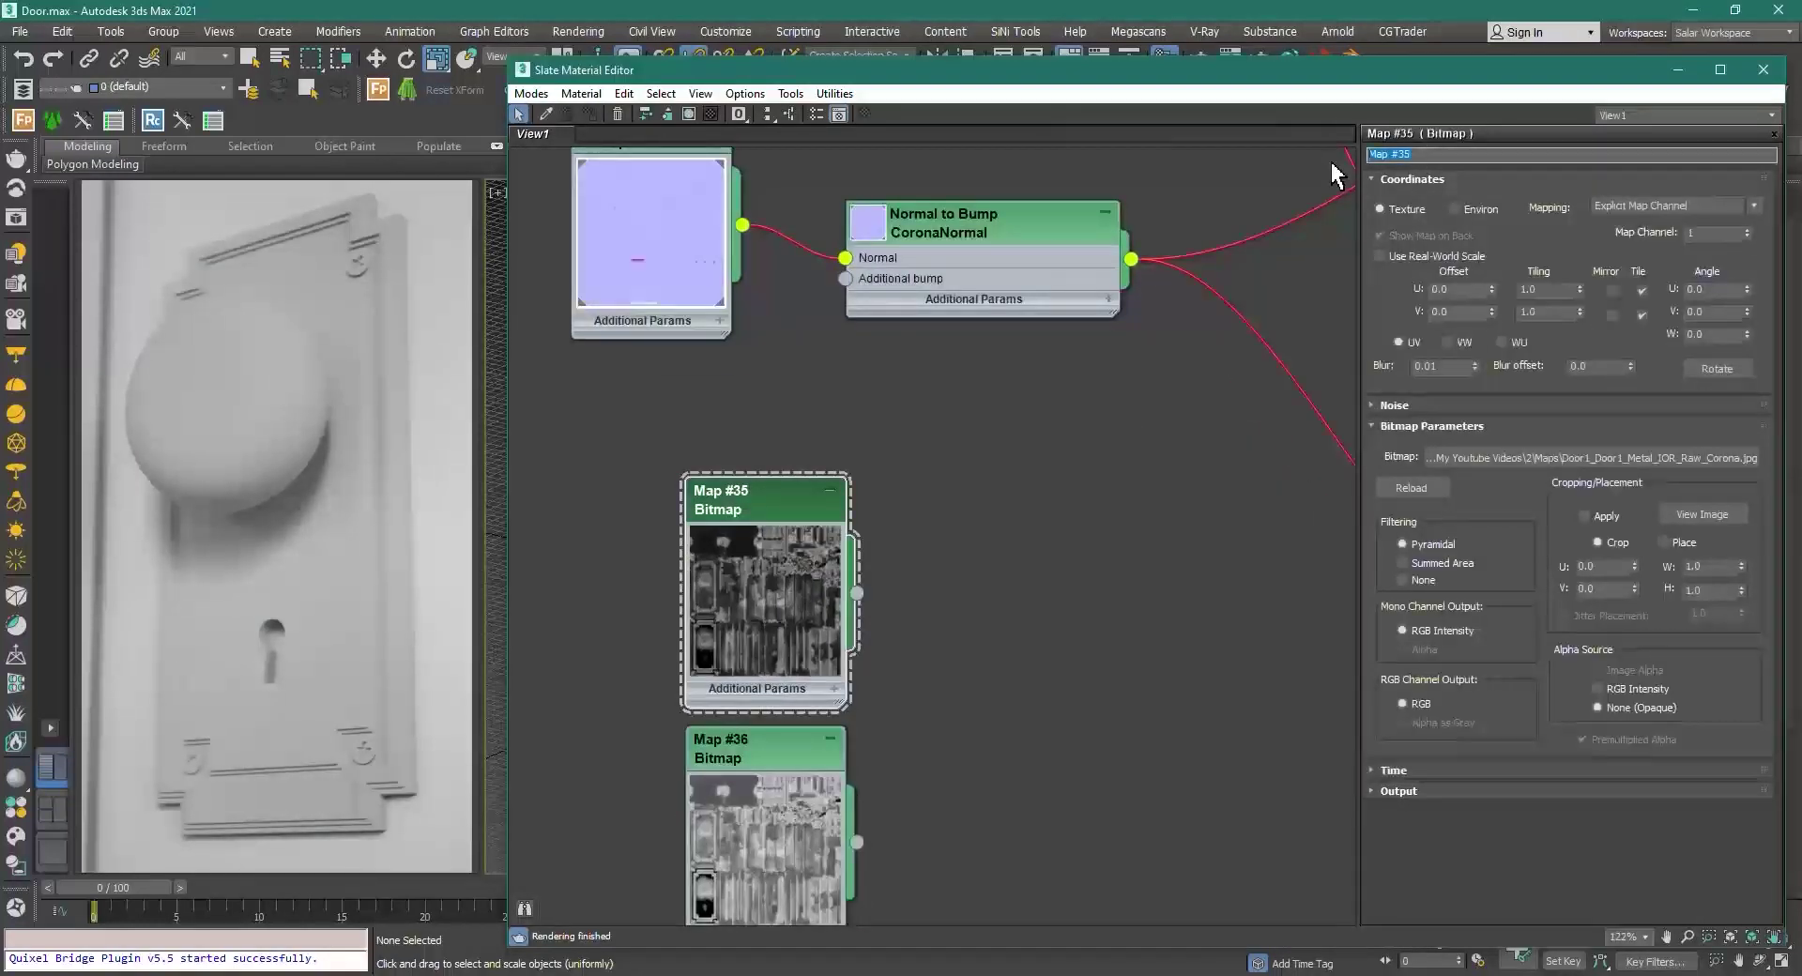
key("BackSpace")
double_click(815, 740)
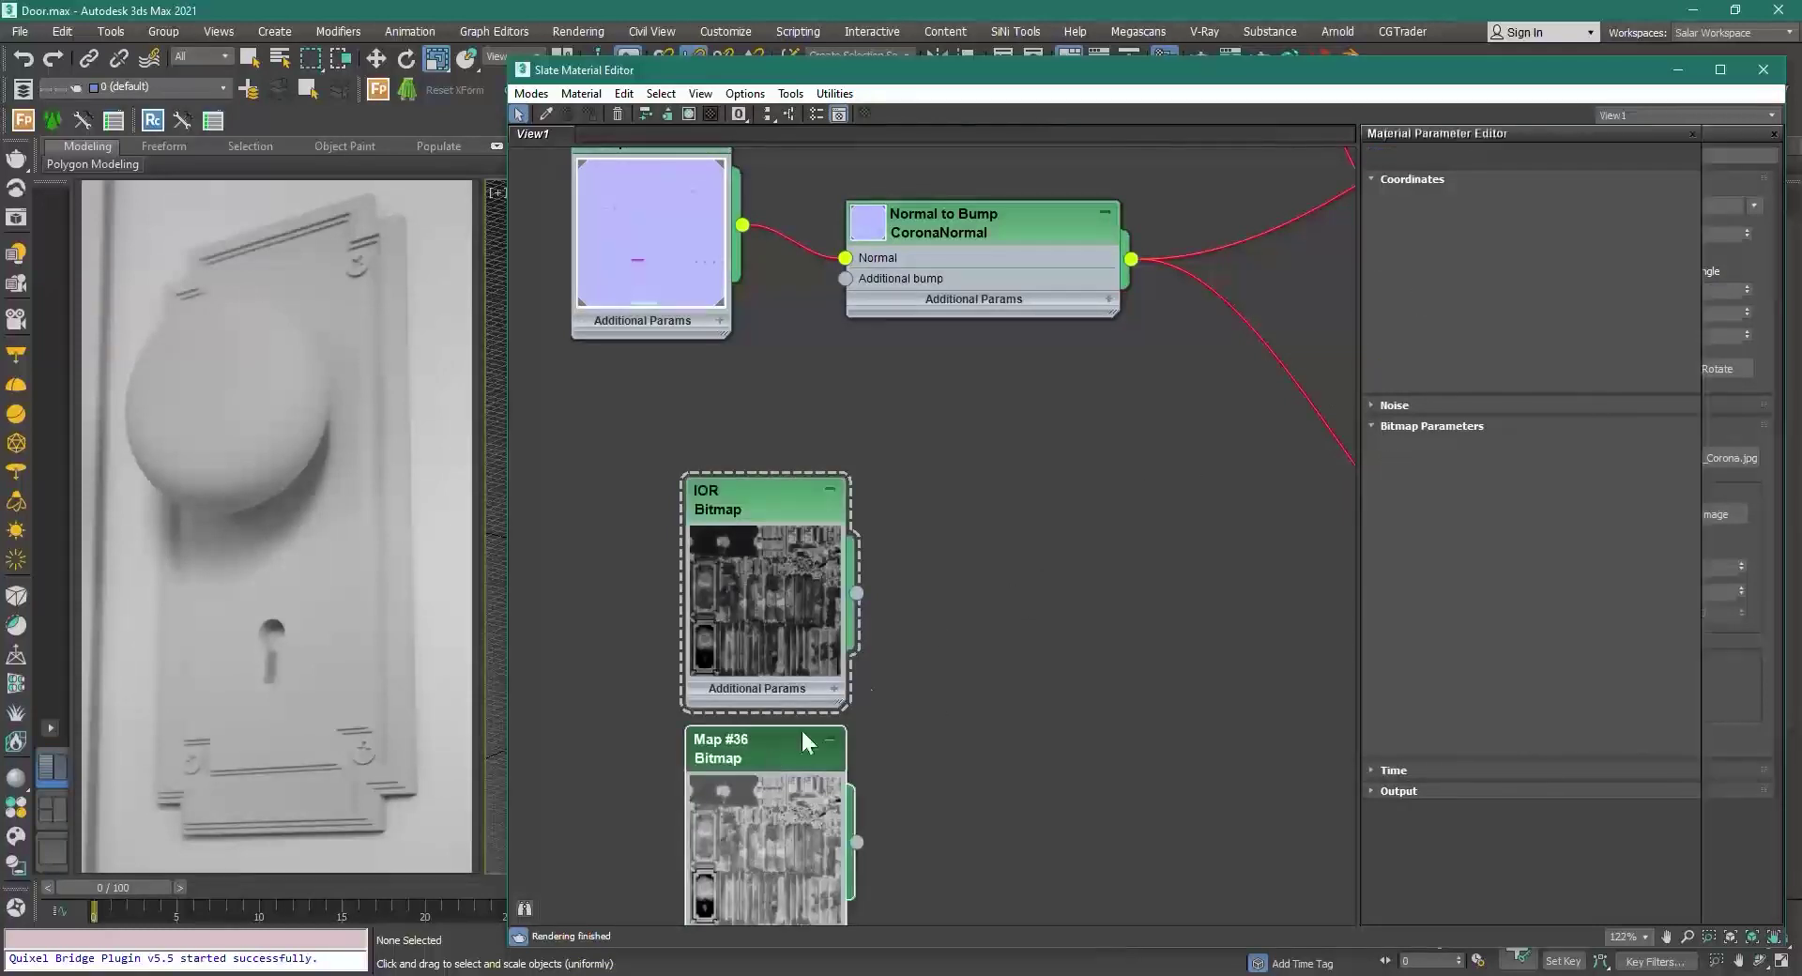
left_click(1428, 156)
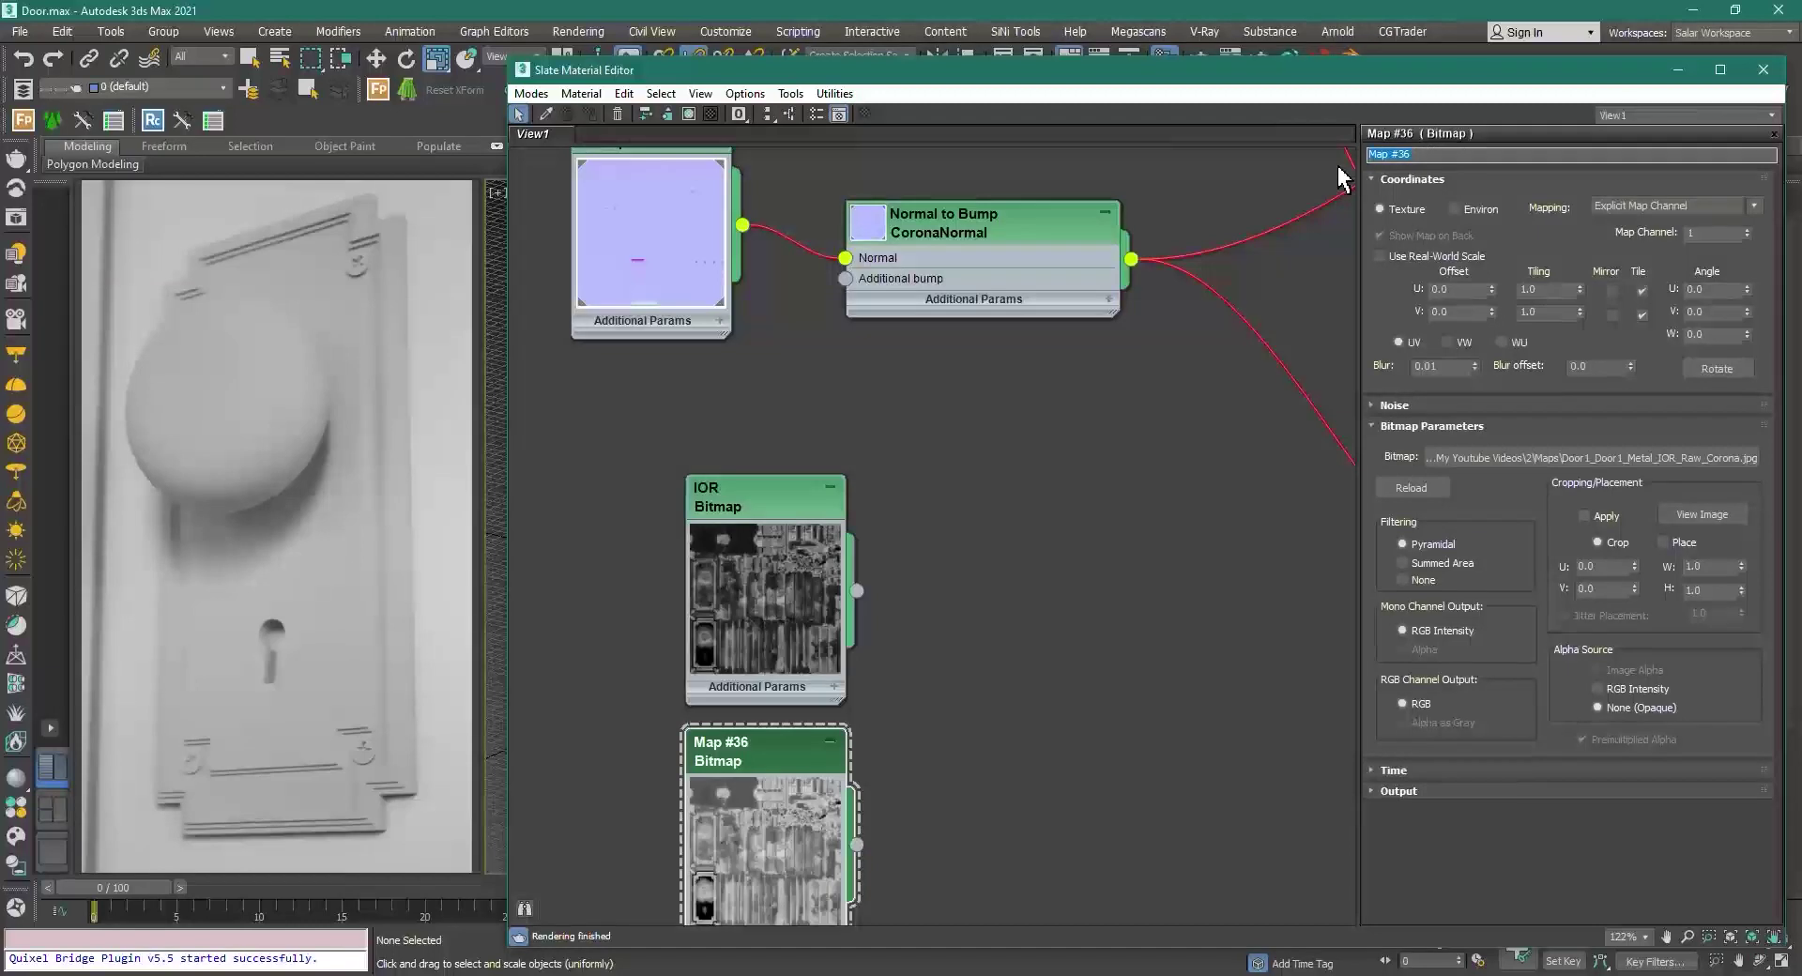
type("IOR")
key("Return")
Step: Connect the IOR bitmap to the Fresnel IOR input of the CoronaLegacyMtl
scroll(858, 678, "down", 2)
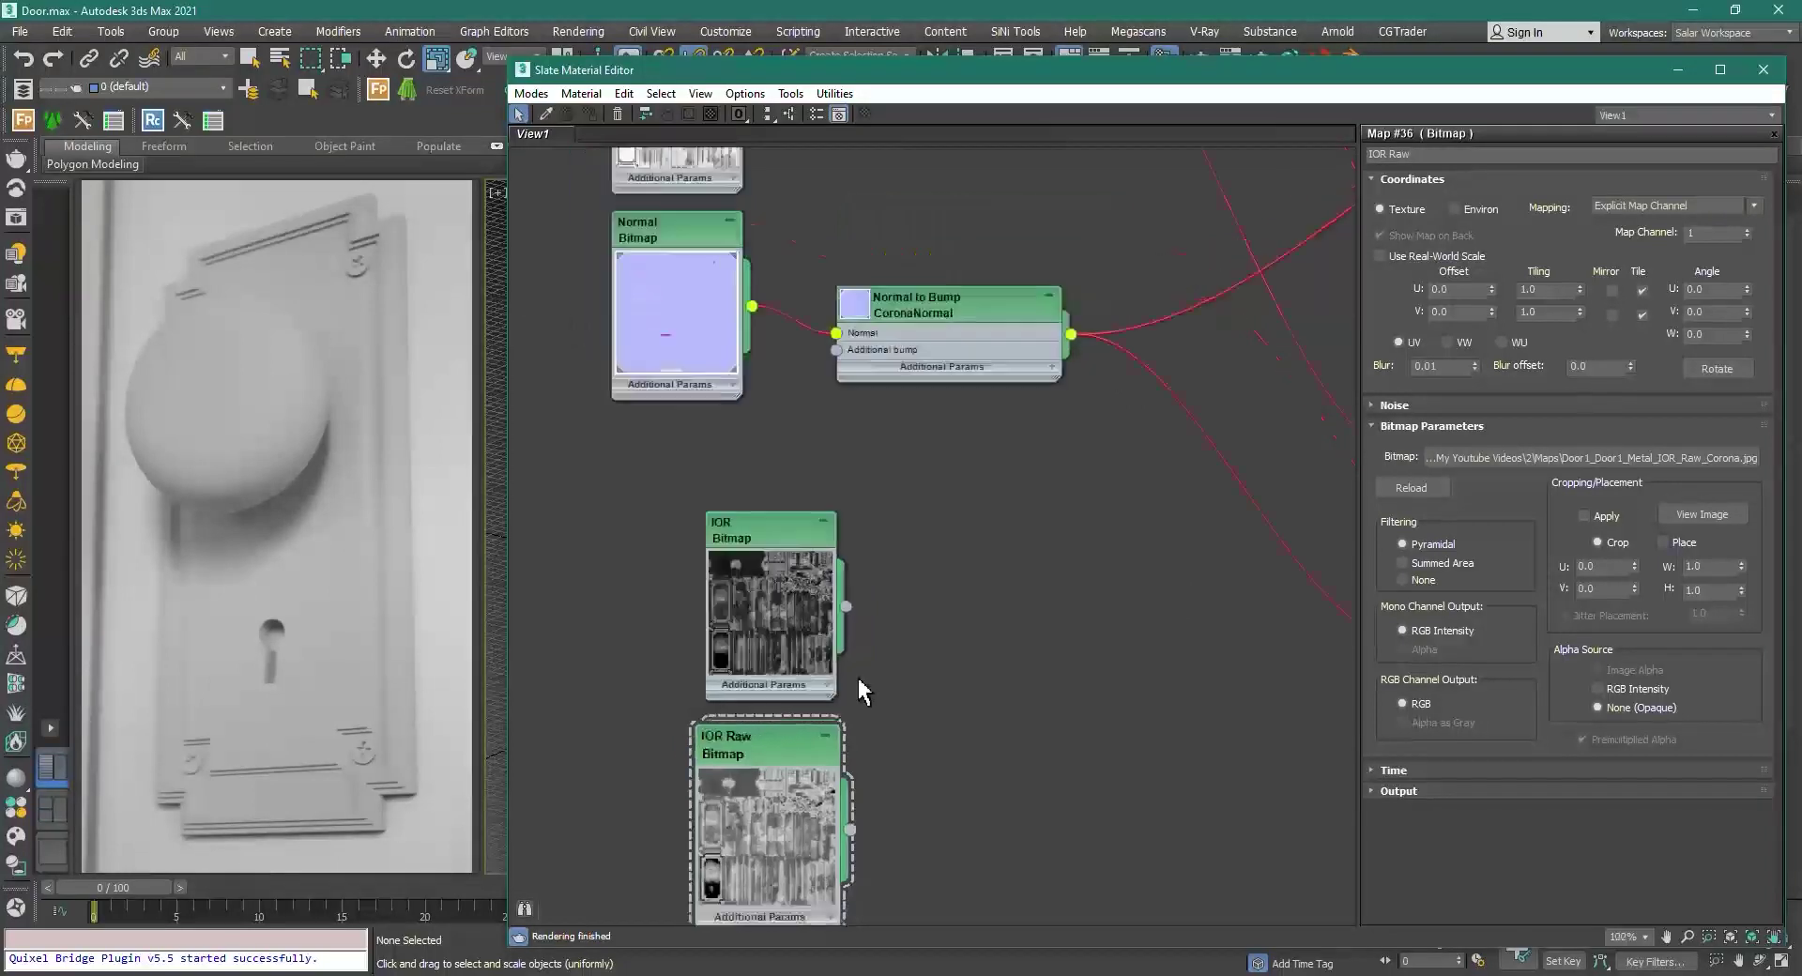
middle_click_drag(844, 758, 688, 610)
scroll(575, 392, "up", 1)
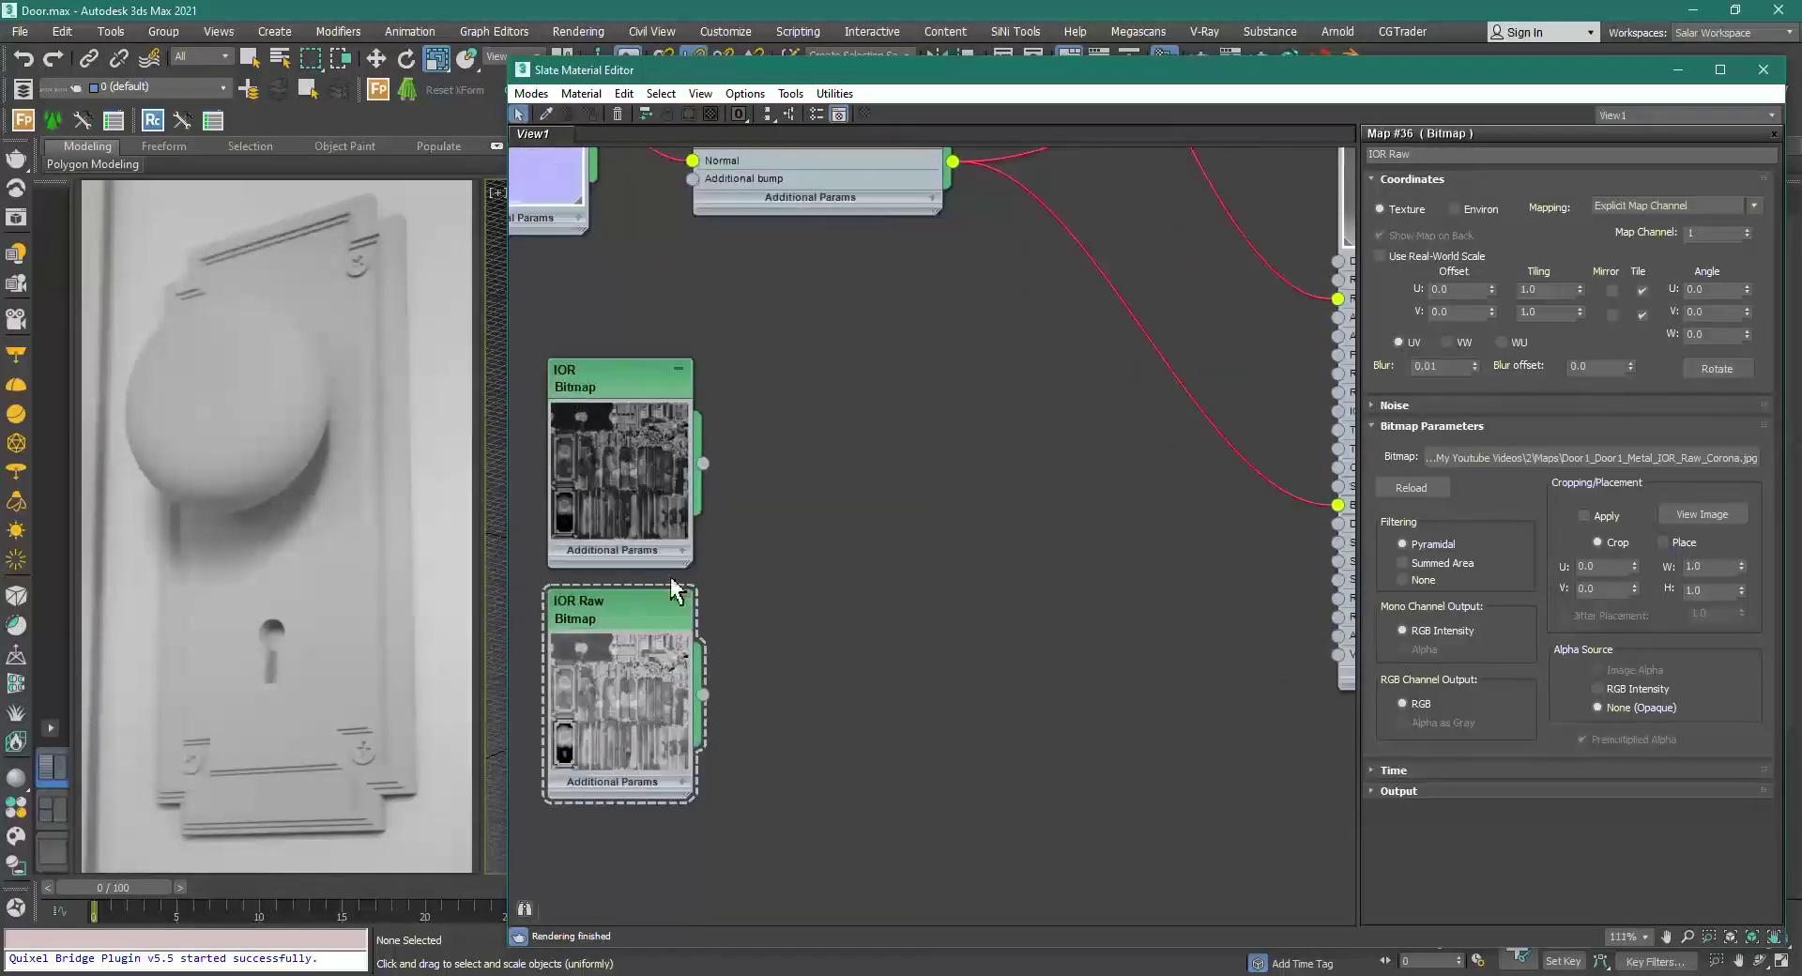
scroll(906, 482, "down", 1)
middle_click_drag(910, 483, 832, 535)
mouse_move(730, 514)
middle_mouse_down()
mouse_move(815, 497)
mouse_move(754, 515)
middle_mouse_up()
scroll(840, 533, "up", 1)
middle_click_drag(690, 679, 660, 699)
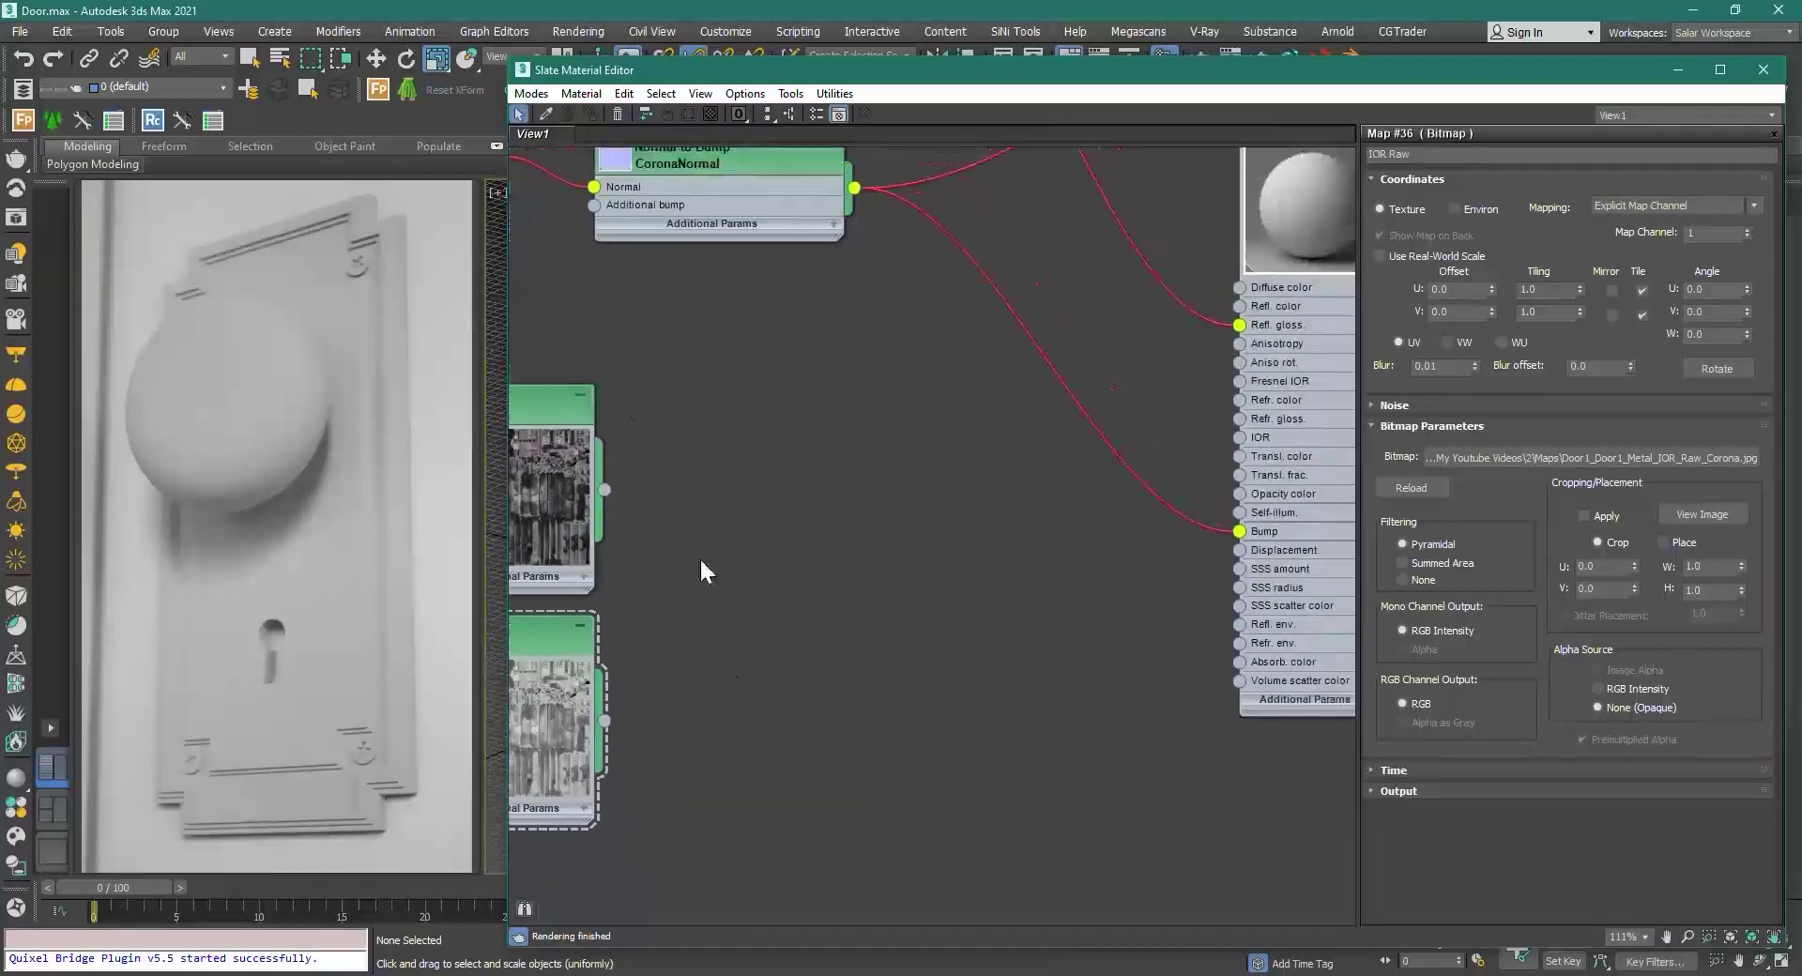
left_click_drag(605, 487, 1323, 382)
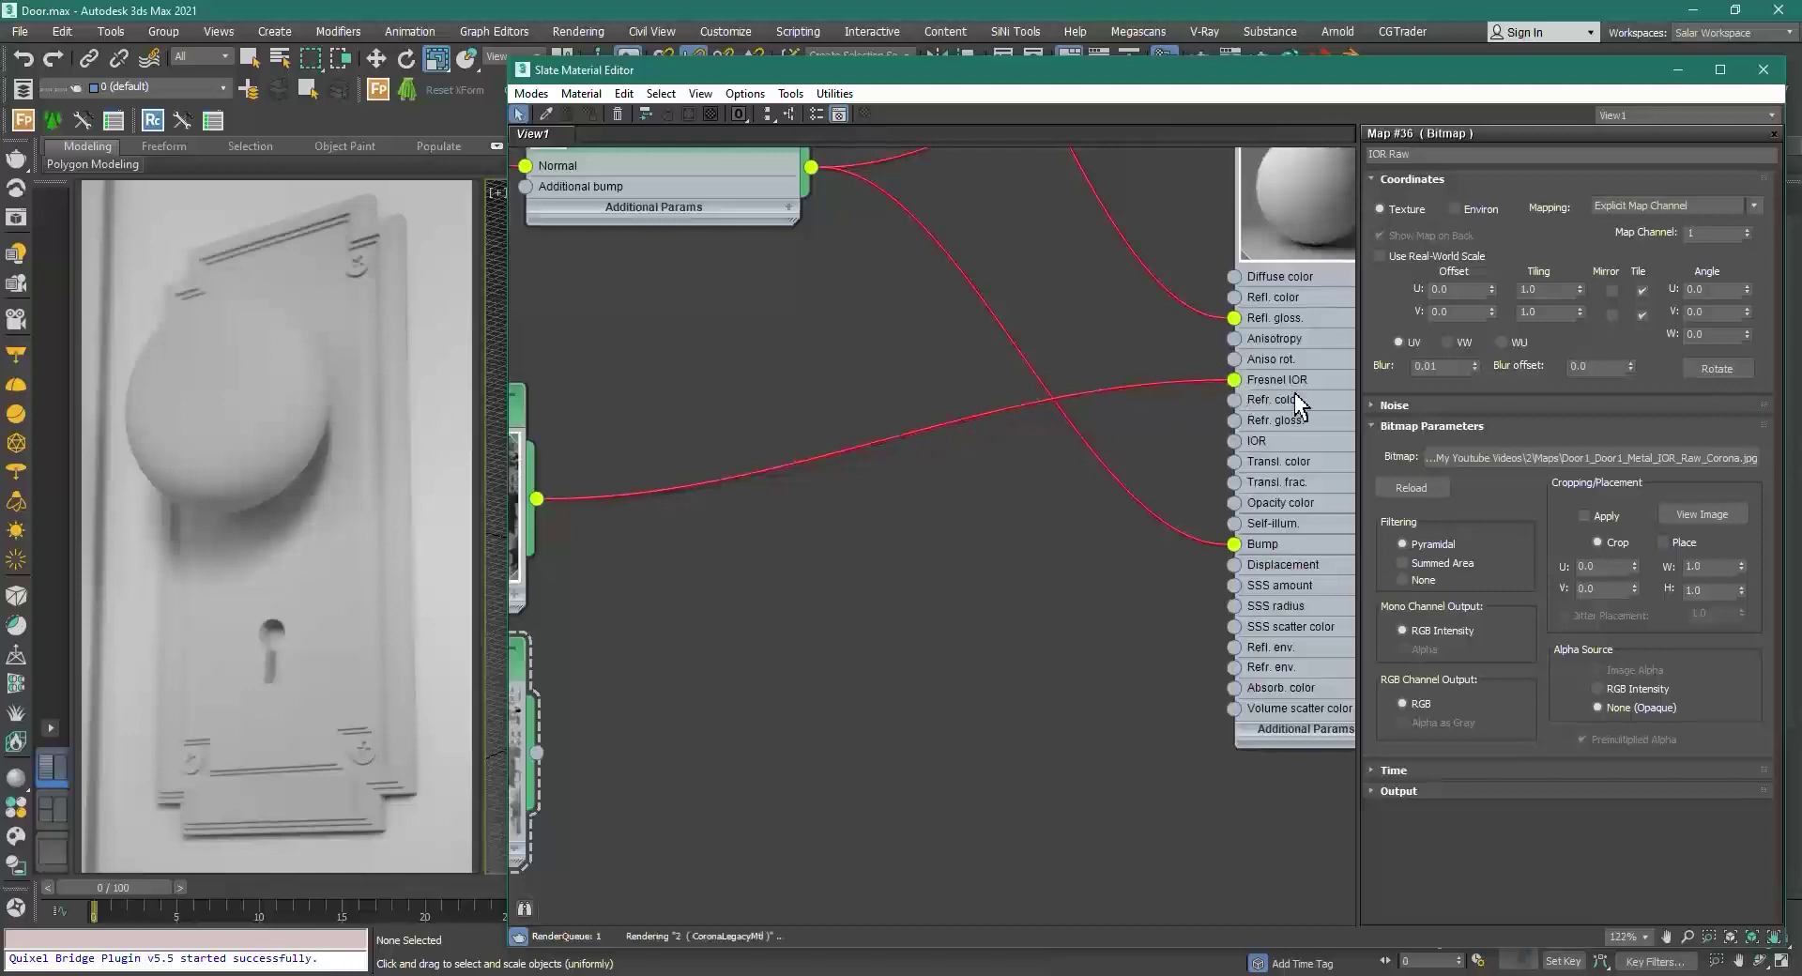
Step: Add a new CoronaLegacyMtl below the existing one and move the existing material's output connection onto the new node
scroll(1291, 388, "up", 2)
scroll(1250, 378, "down", 2)
scroll(1094, 523, "down", 6)
middle_click_drag(1158, 364, 1011, 478)
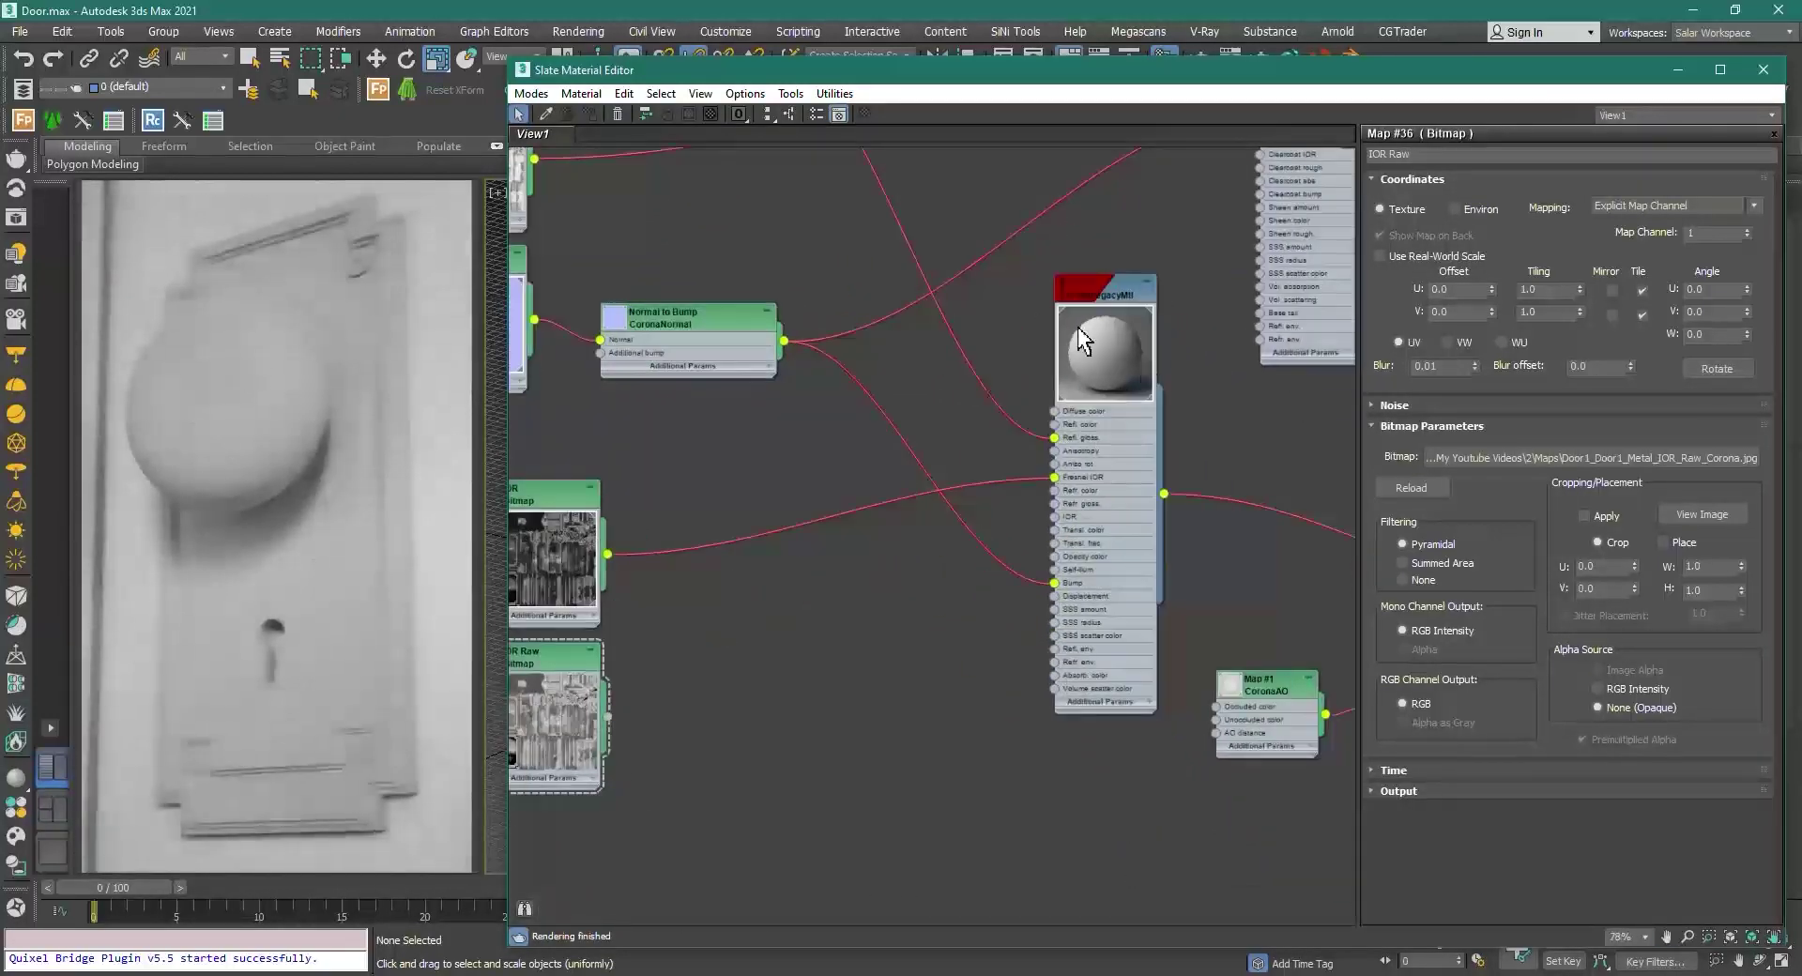
scroll(977, 707, "down", 1)
middle_click_drag(977, 708, 953, 573)
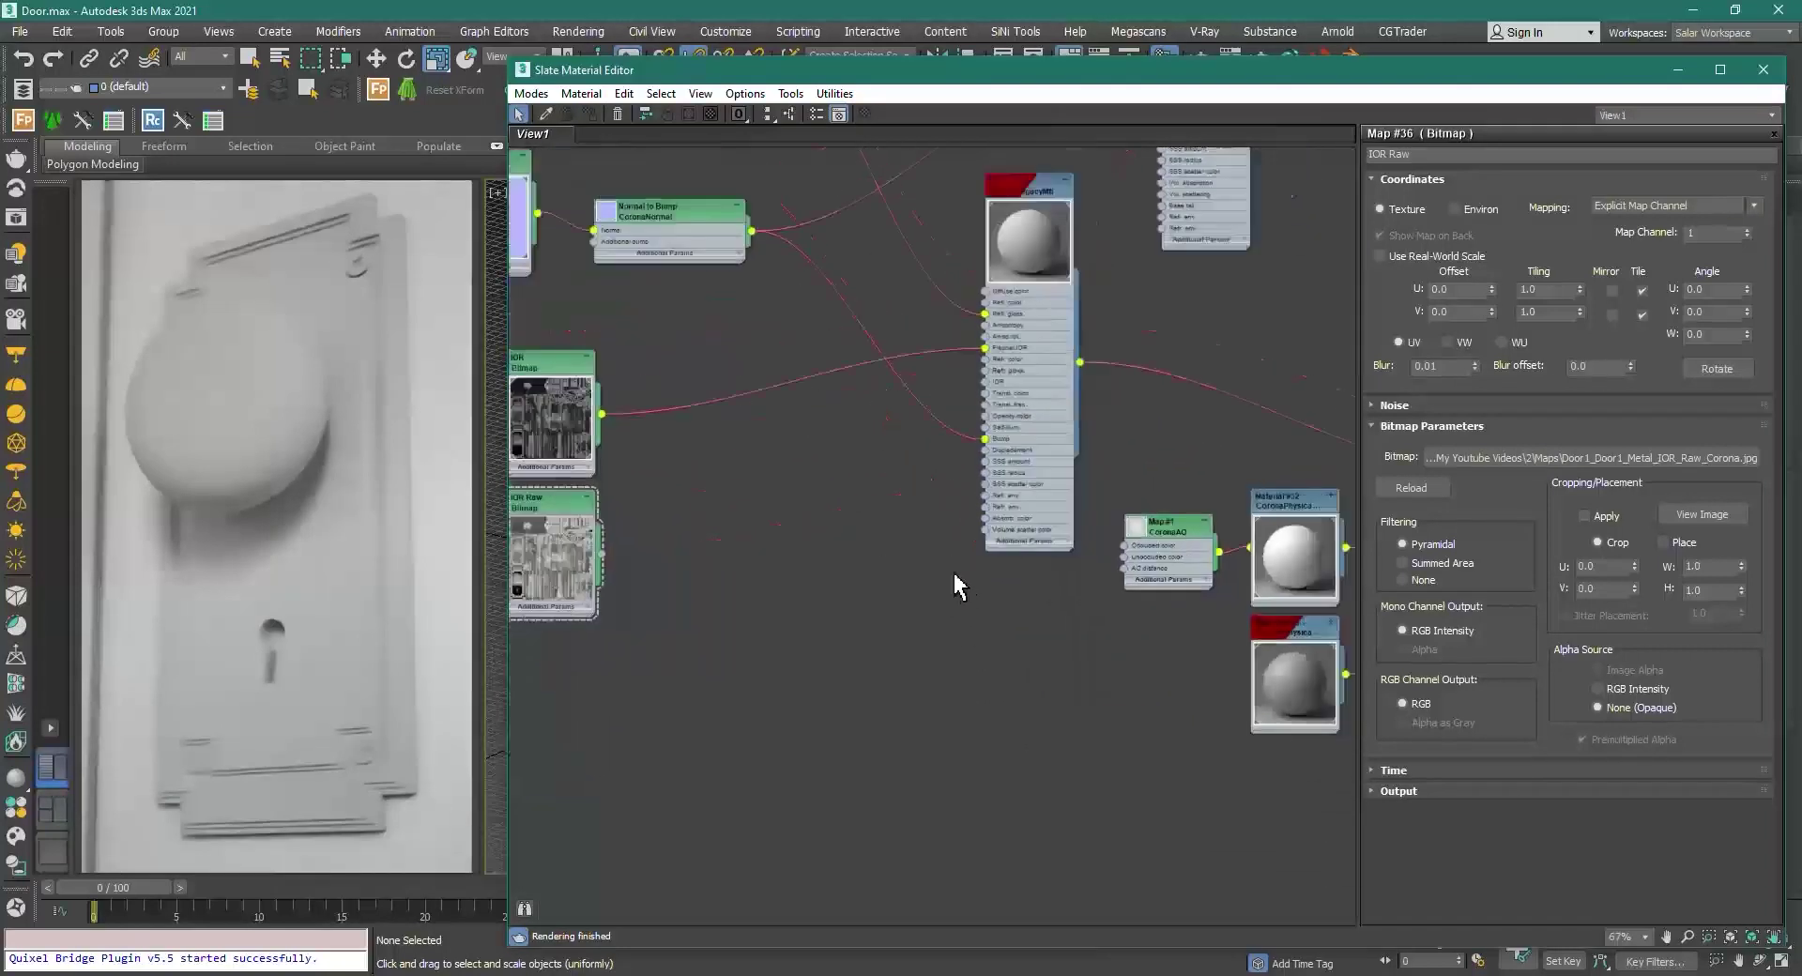
right_click(966, 593)
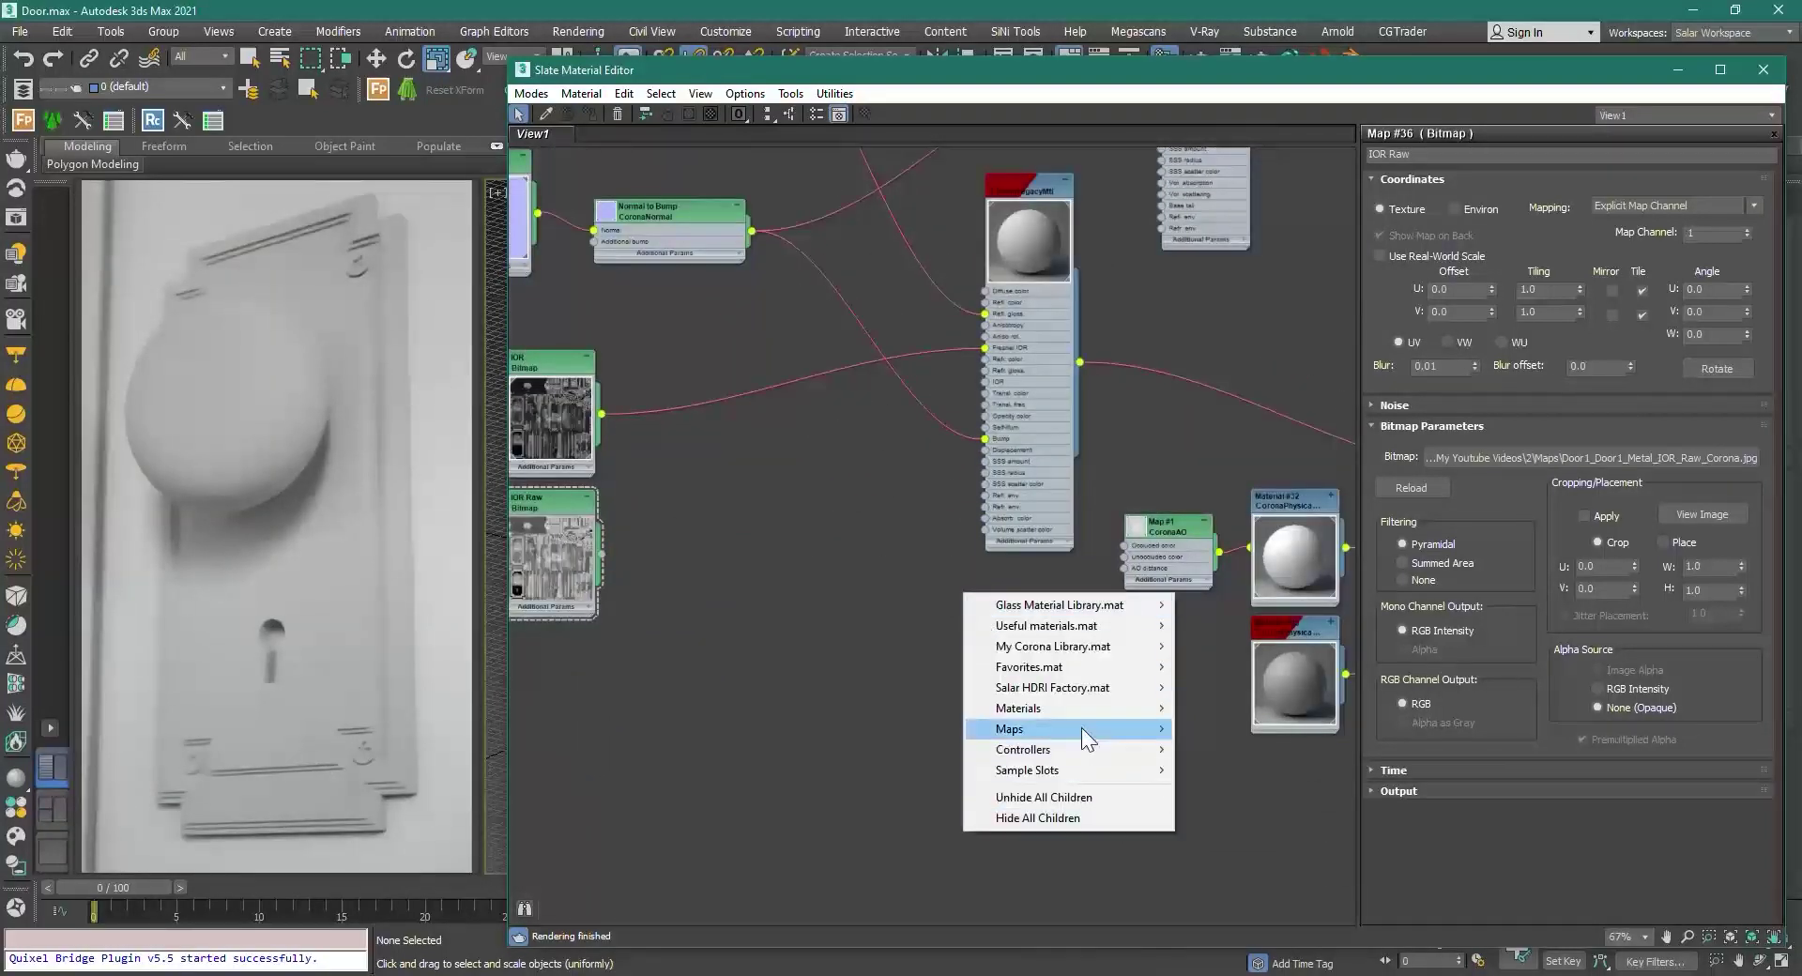
mouse_move(1059, 711)
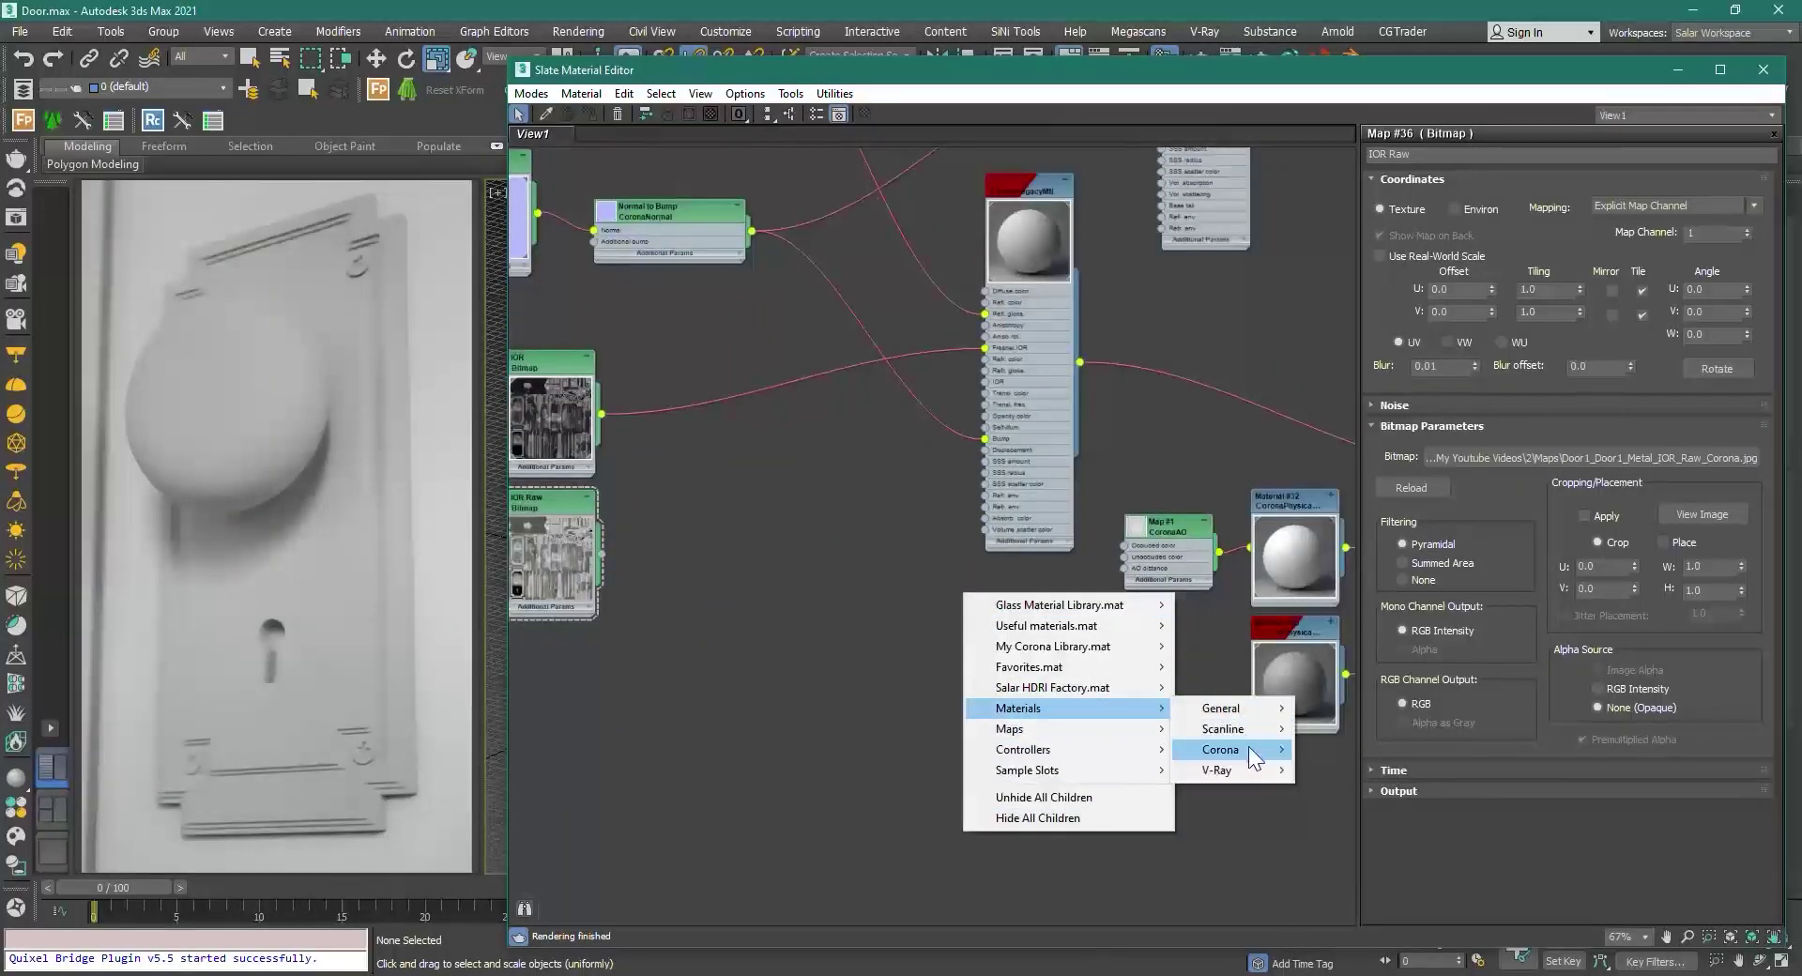
mouse_move(1250, 747)
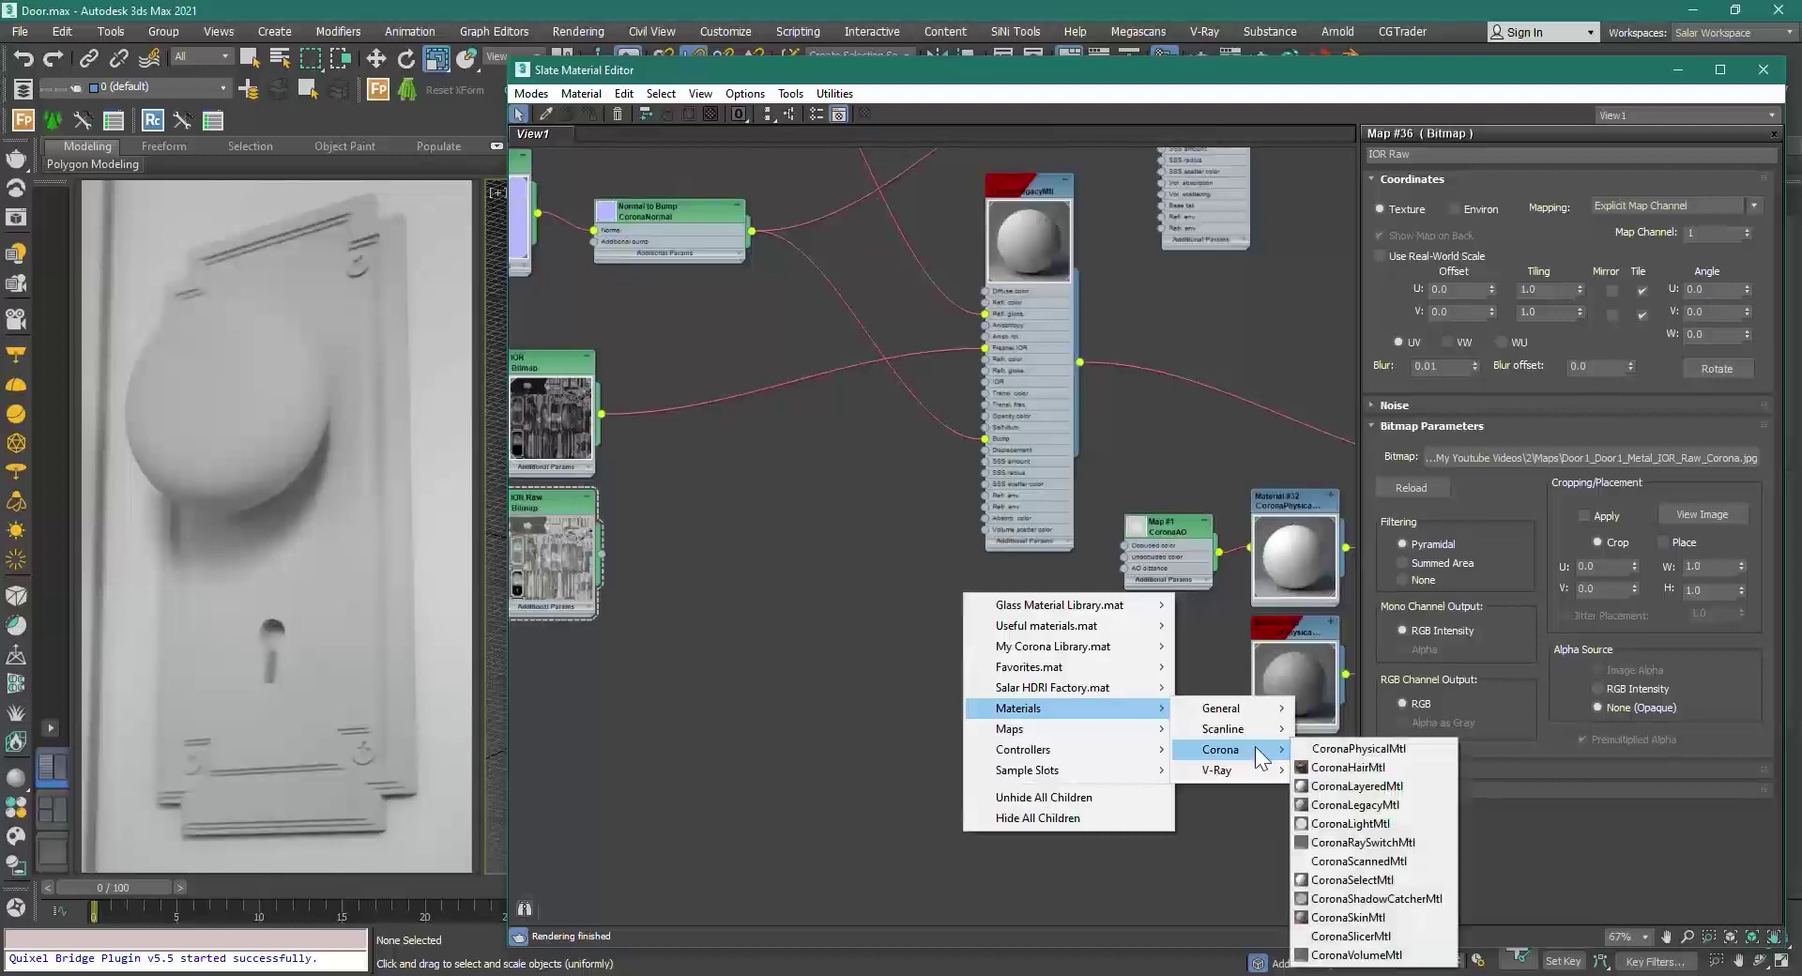
left_click(1381, 805)
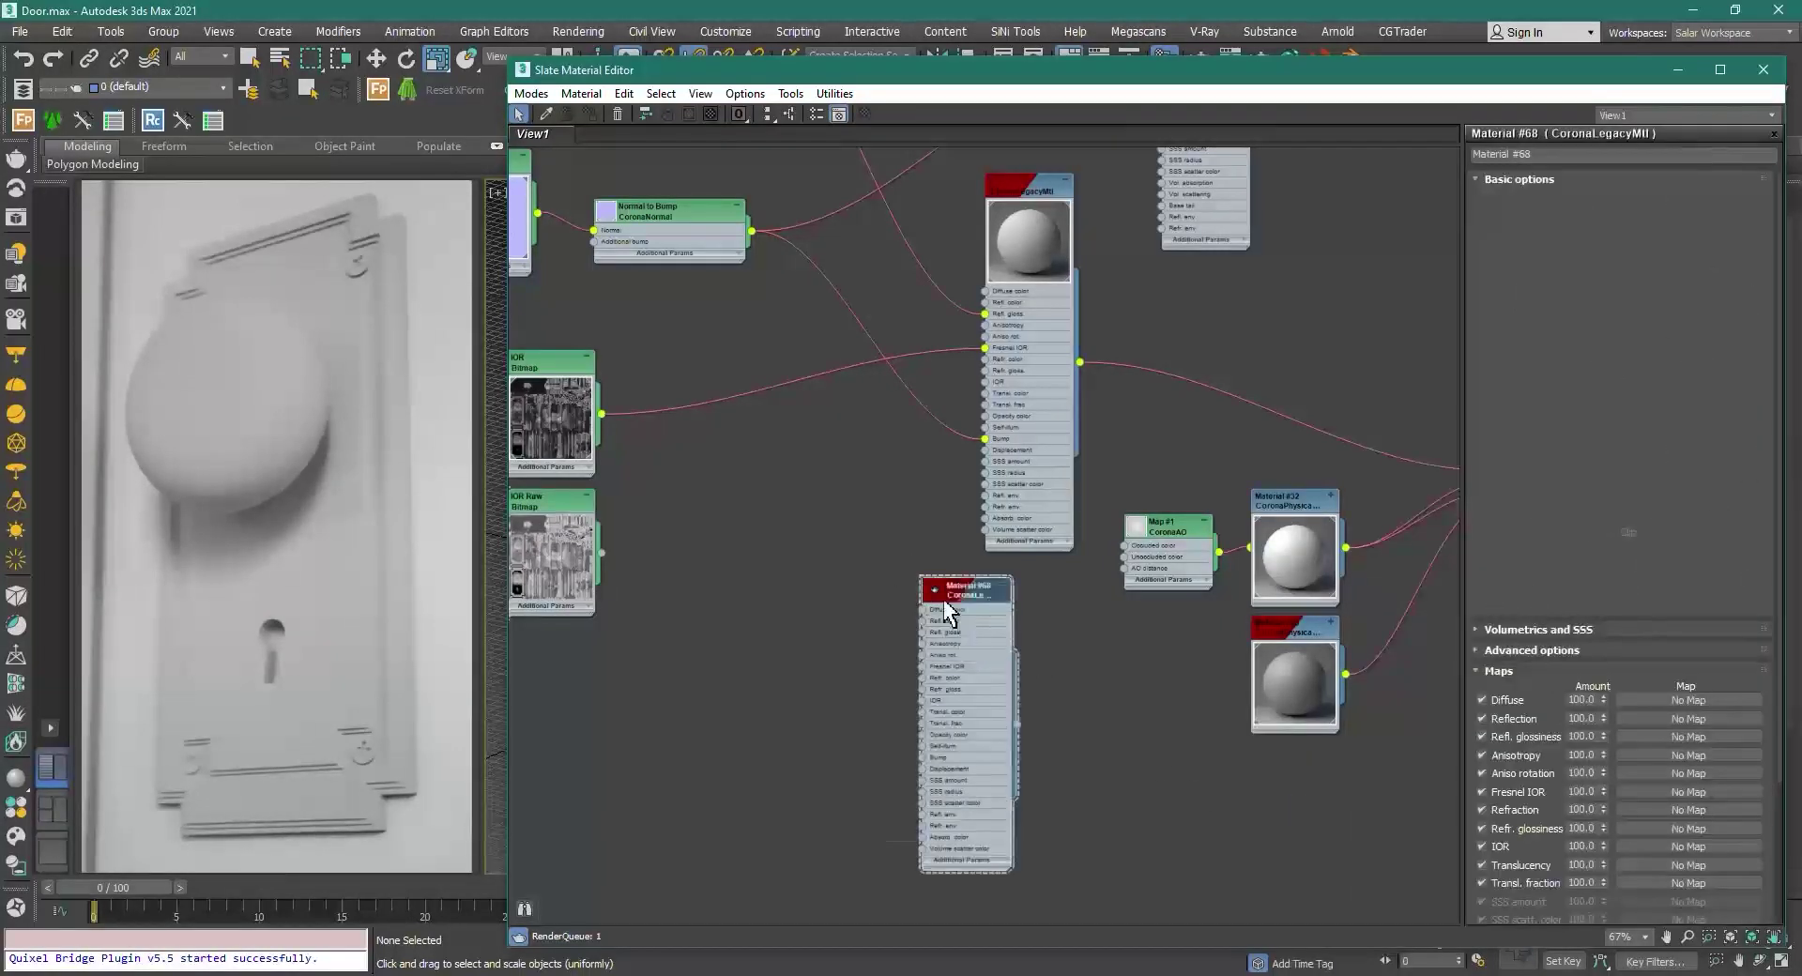
scroll(852, 458, "up", 5)
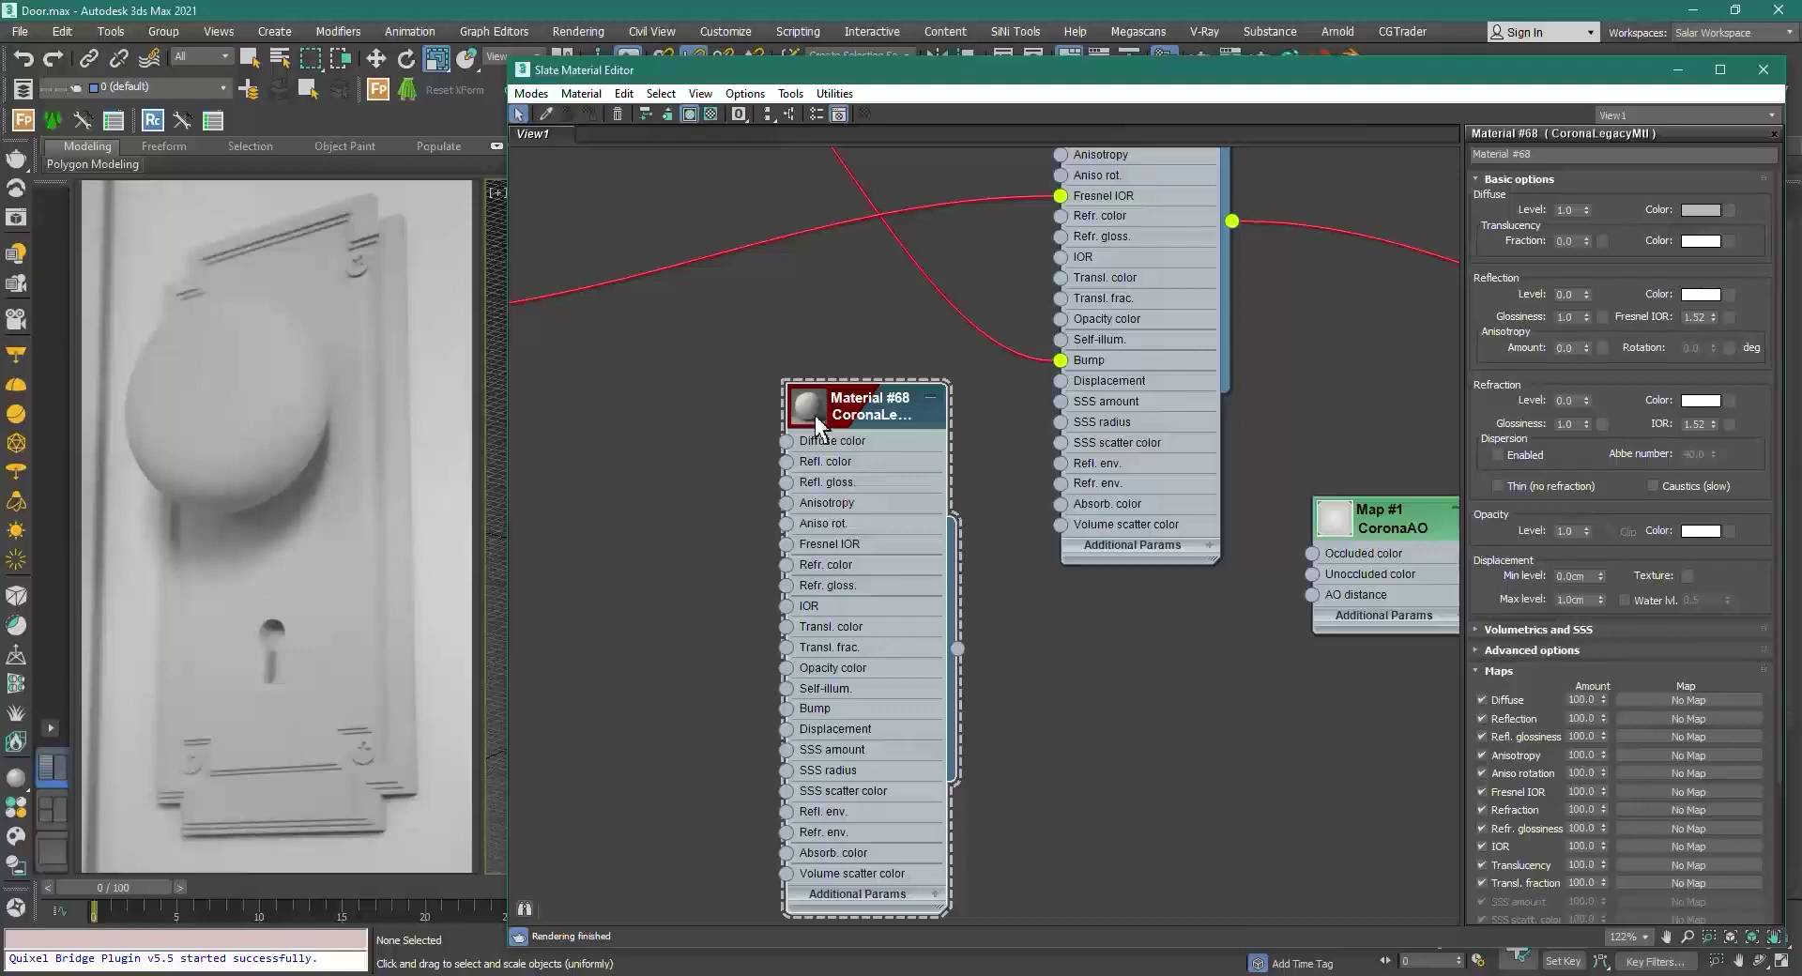
left_click_drag(986, 631, 1232, 220)
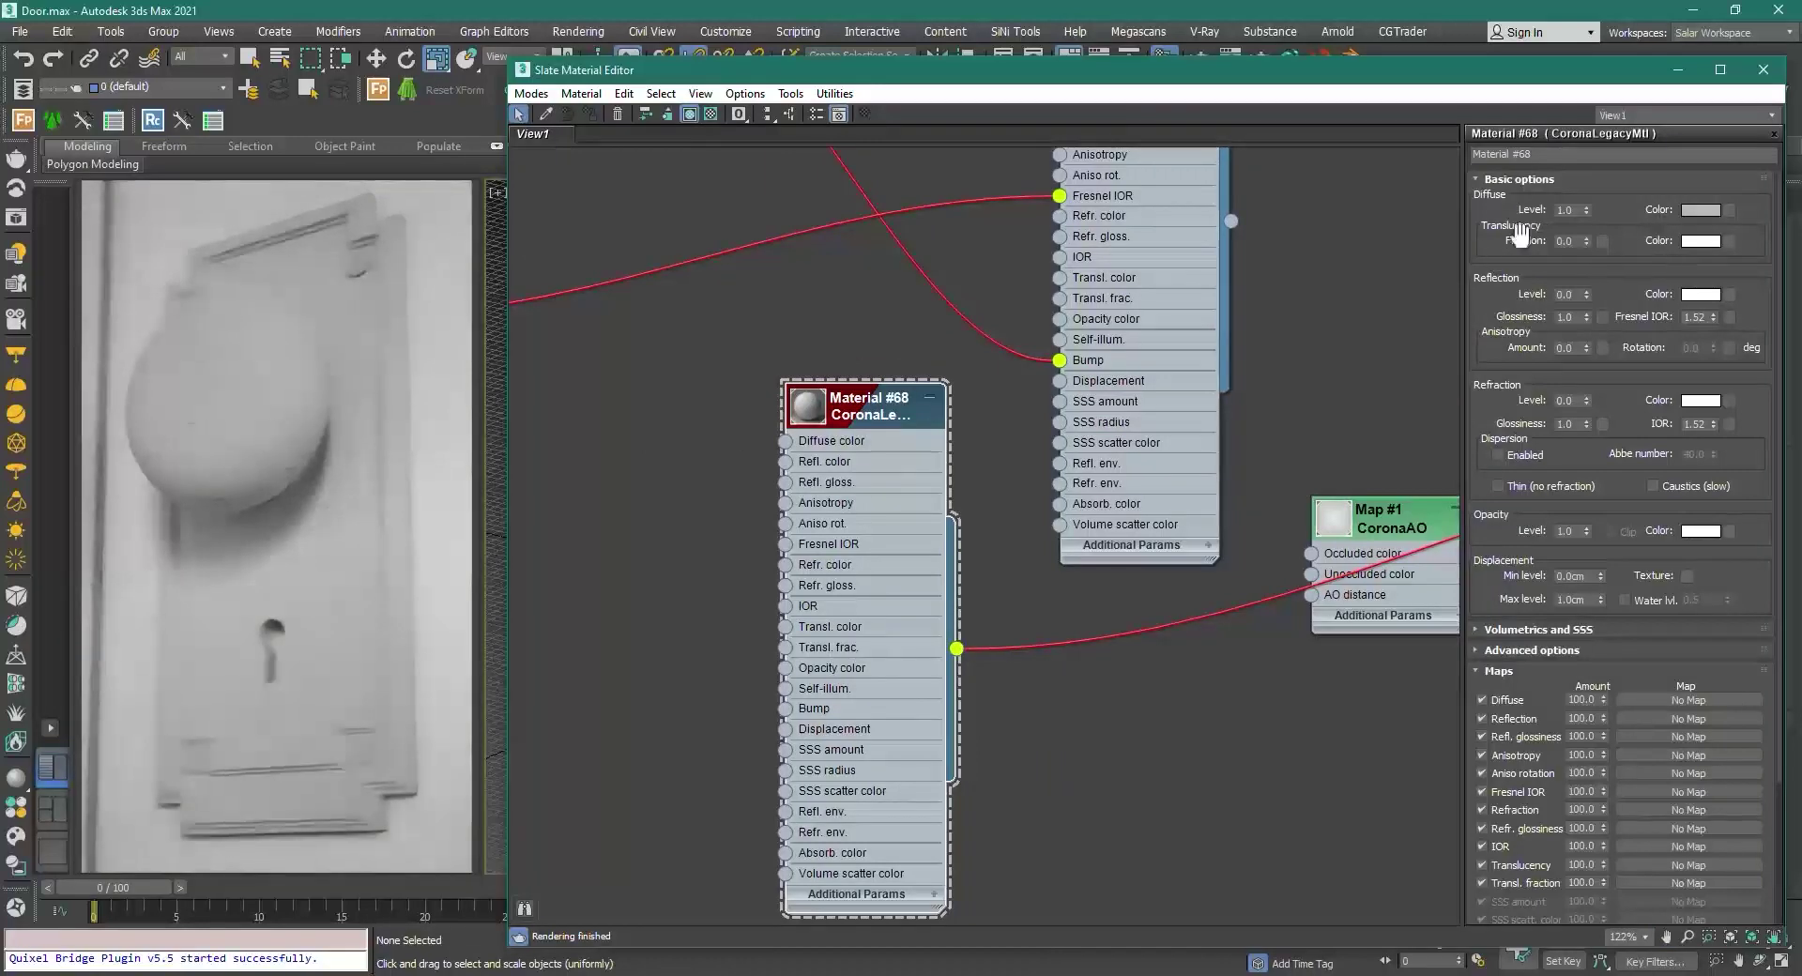
Step: Set the new CoronaLegacyMtl's diffuse color to black and its reflection level to 1
left_click(1704, 208)
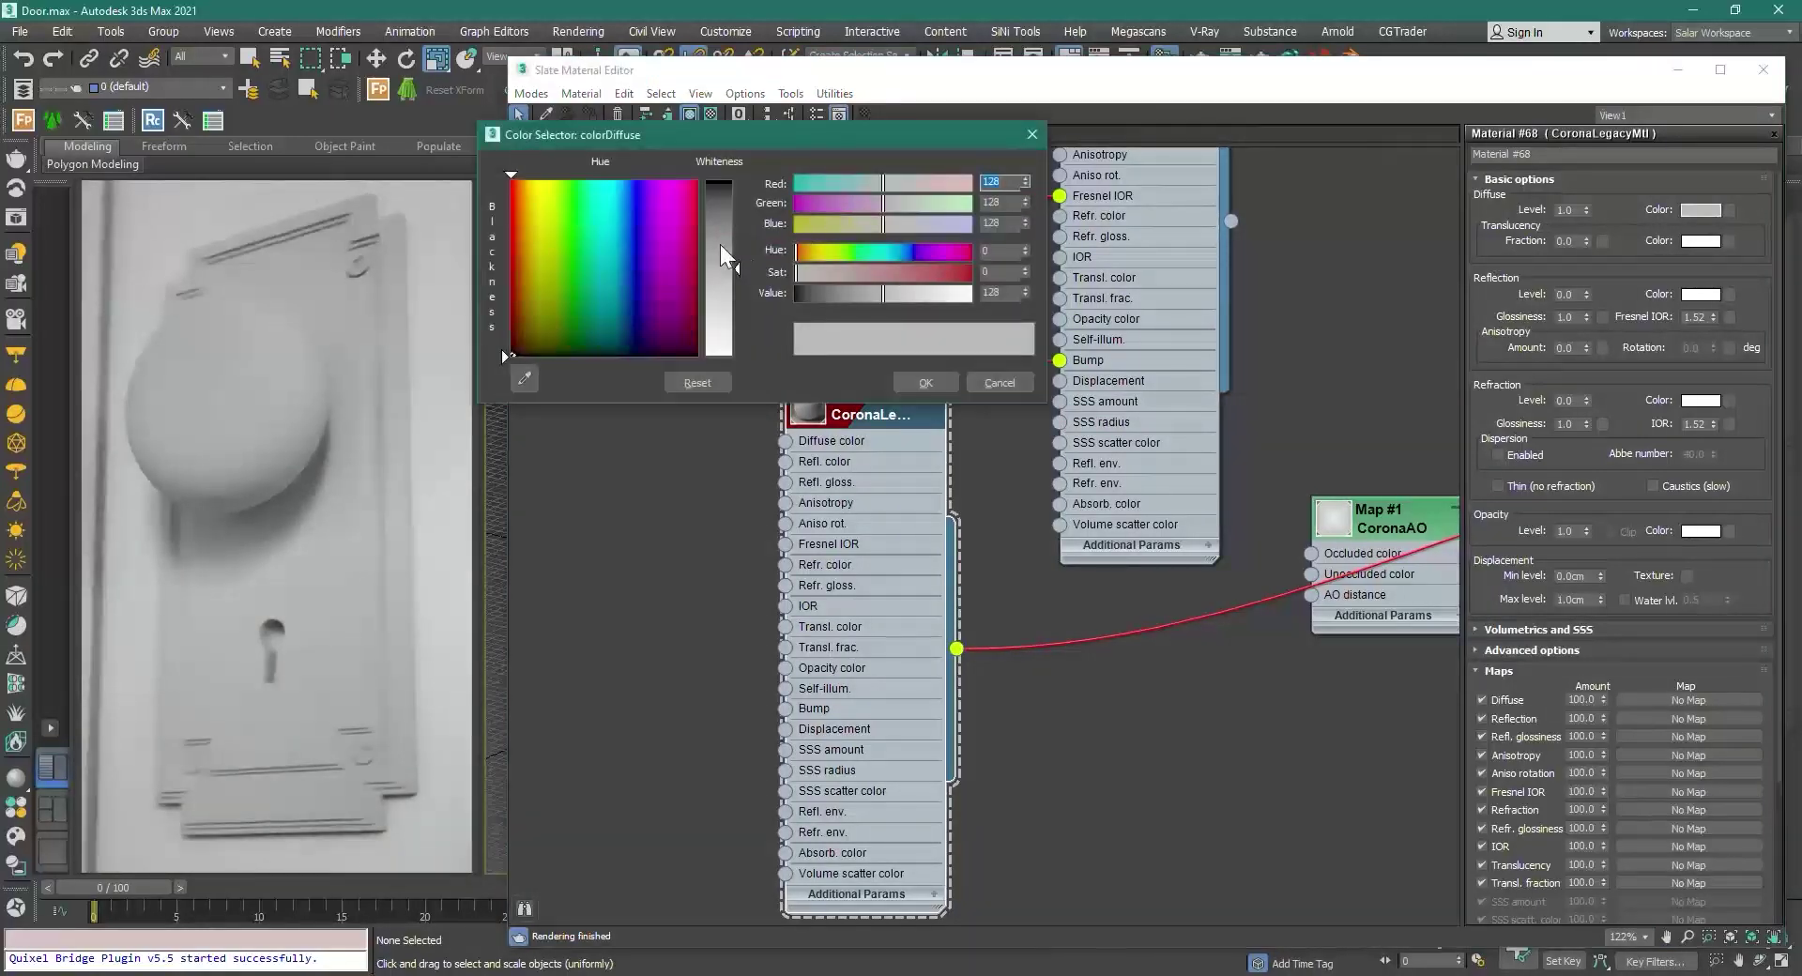
left_click_drag(719, 244, 716, 177)
left_click(920, 380)
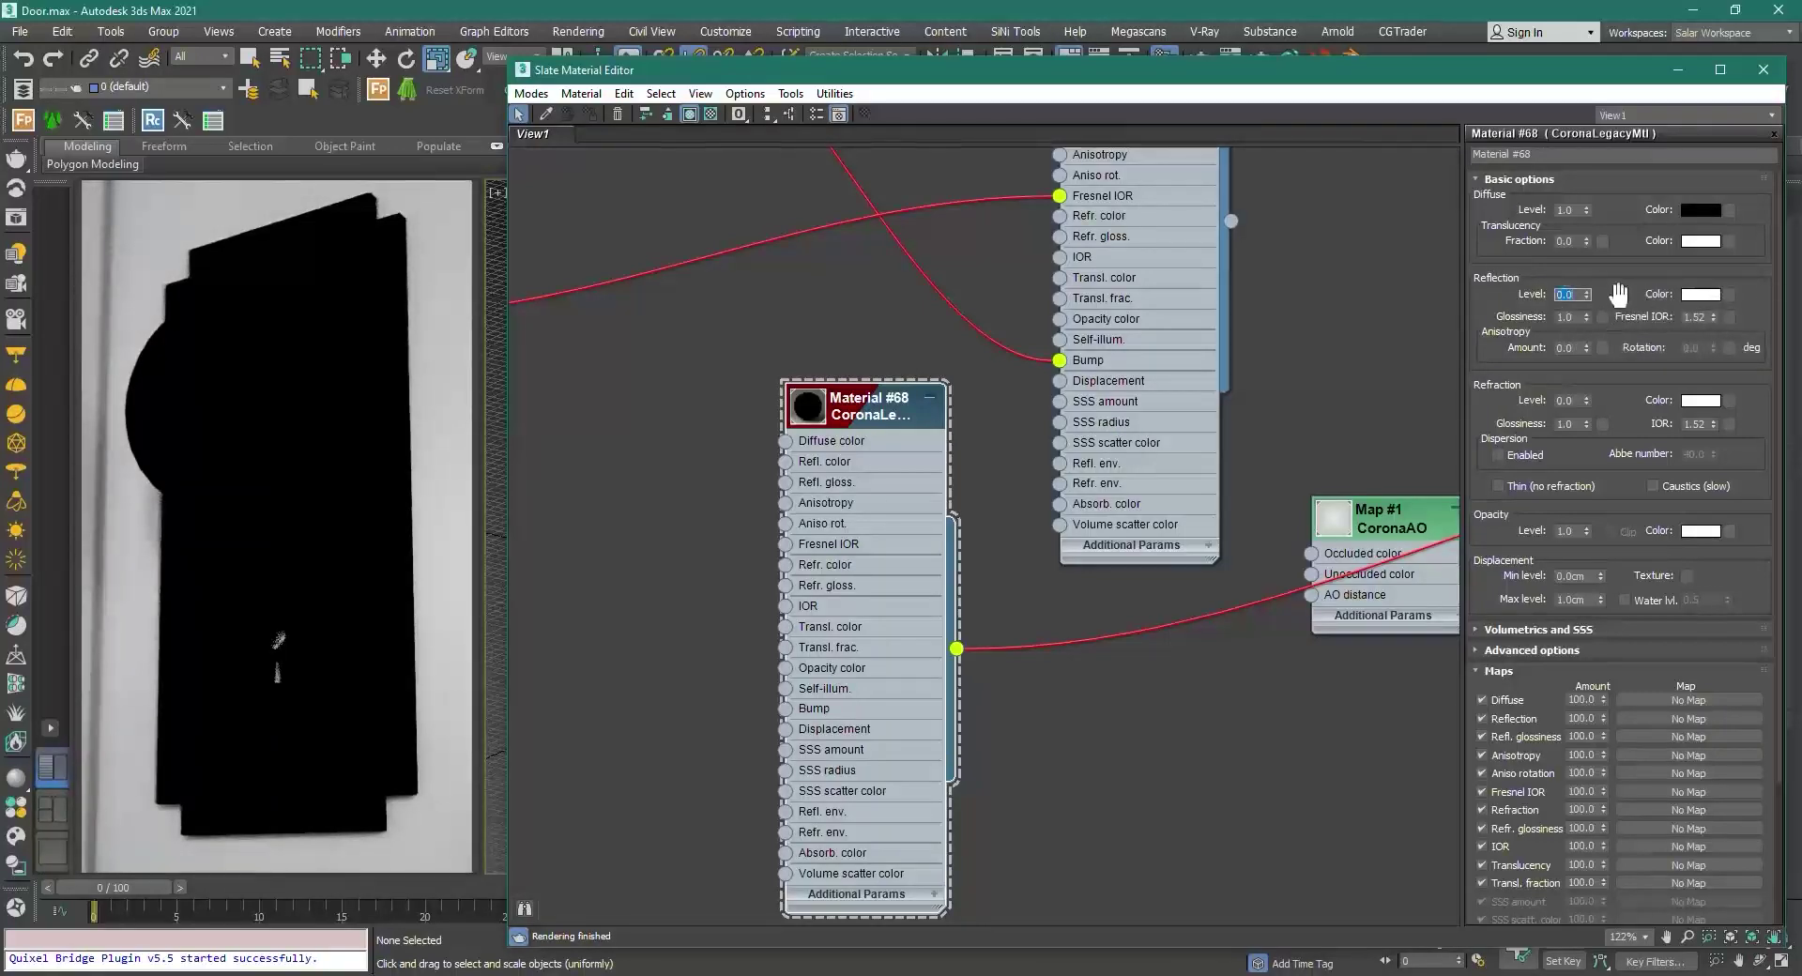
type("1")
key("Return")
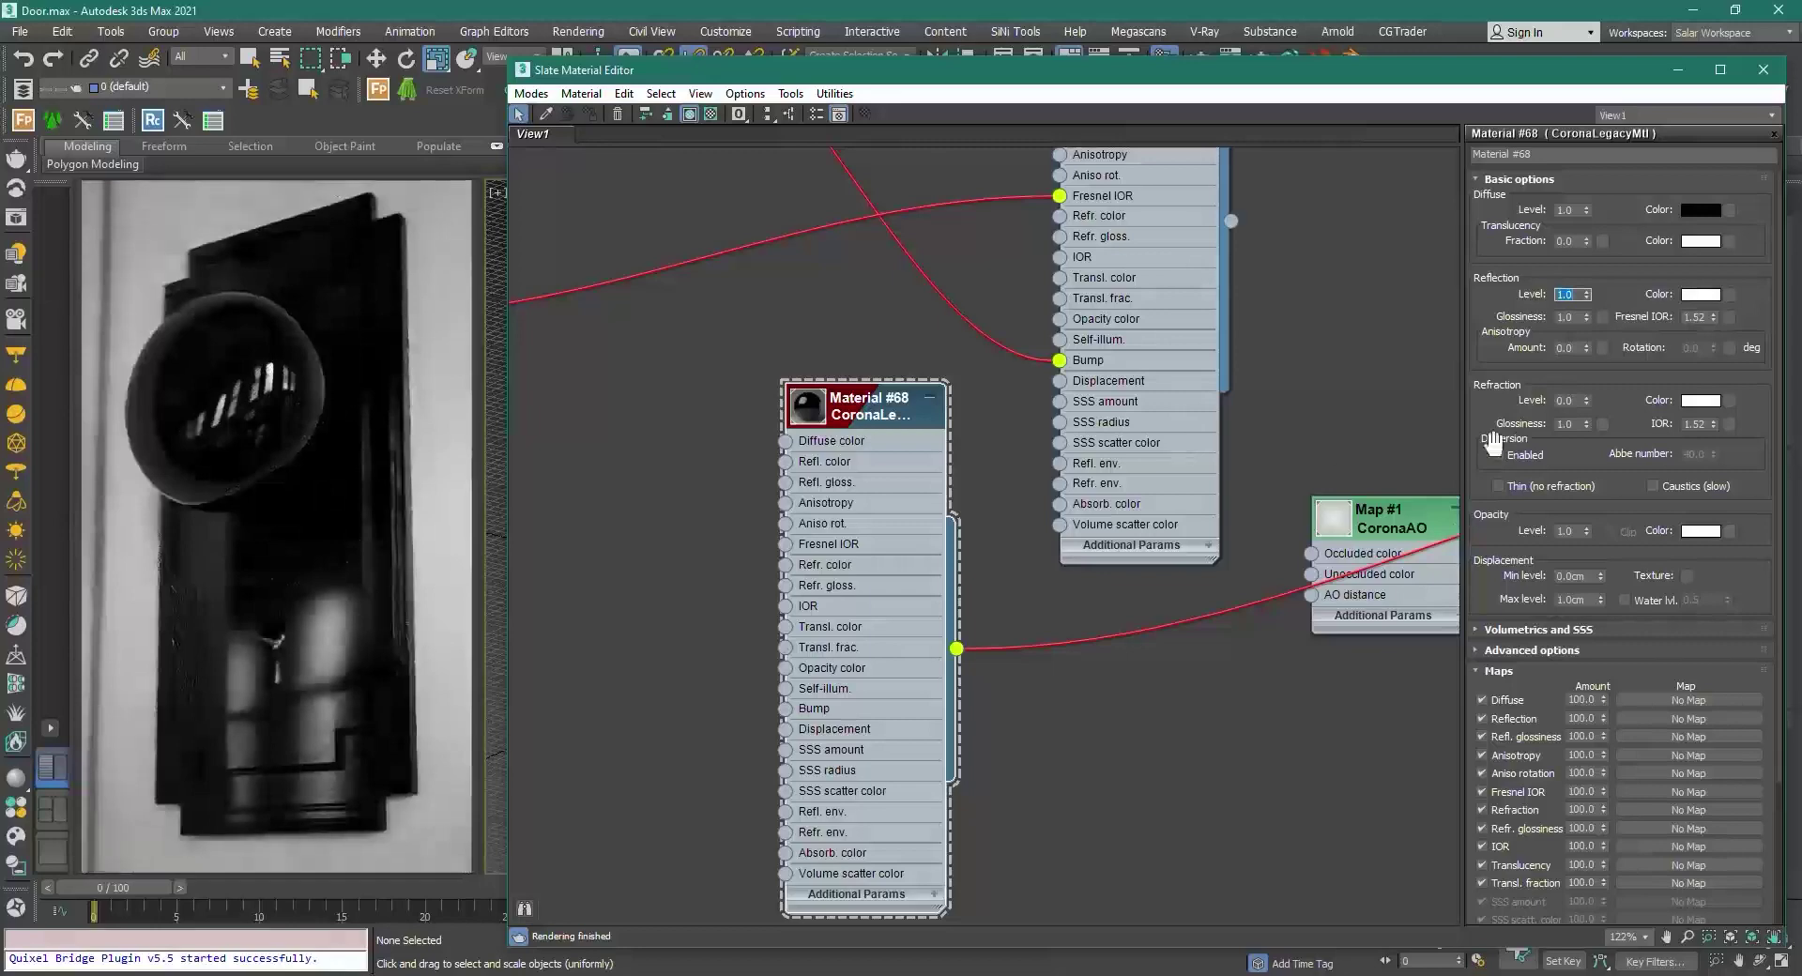
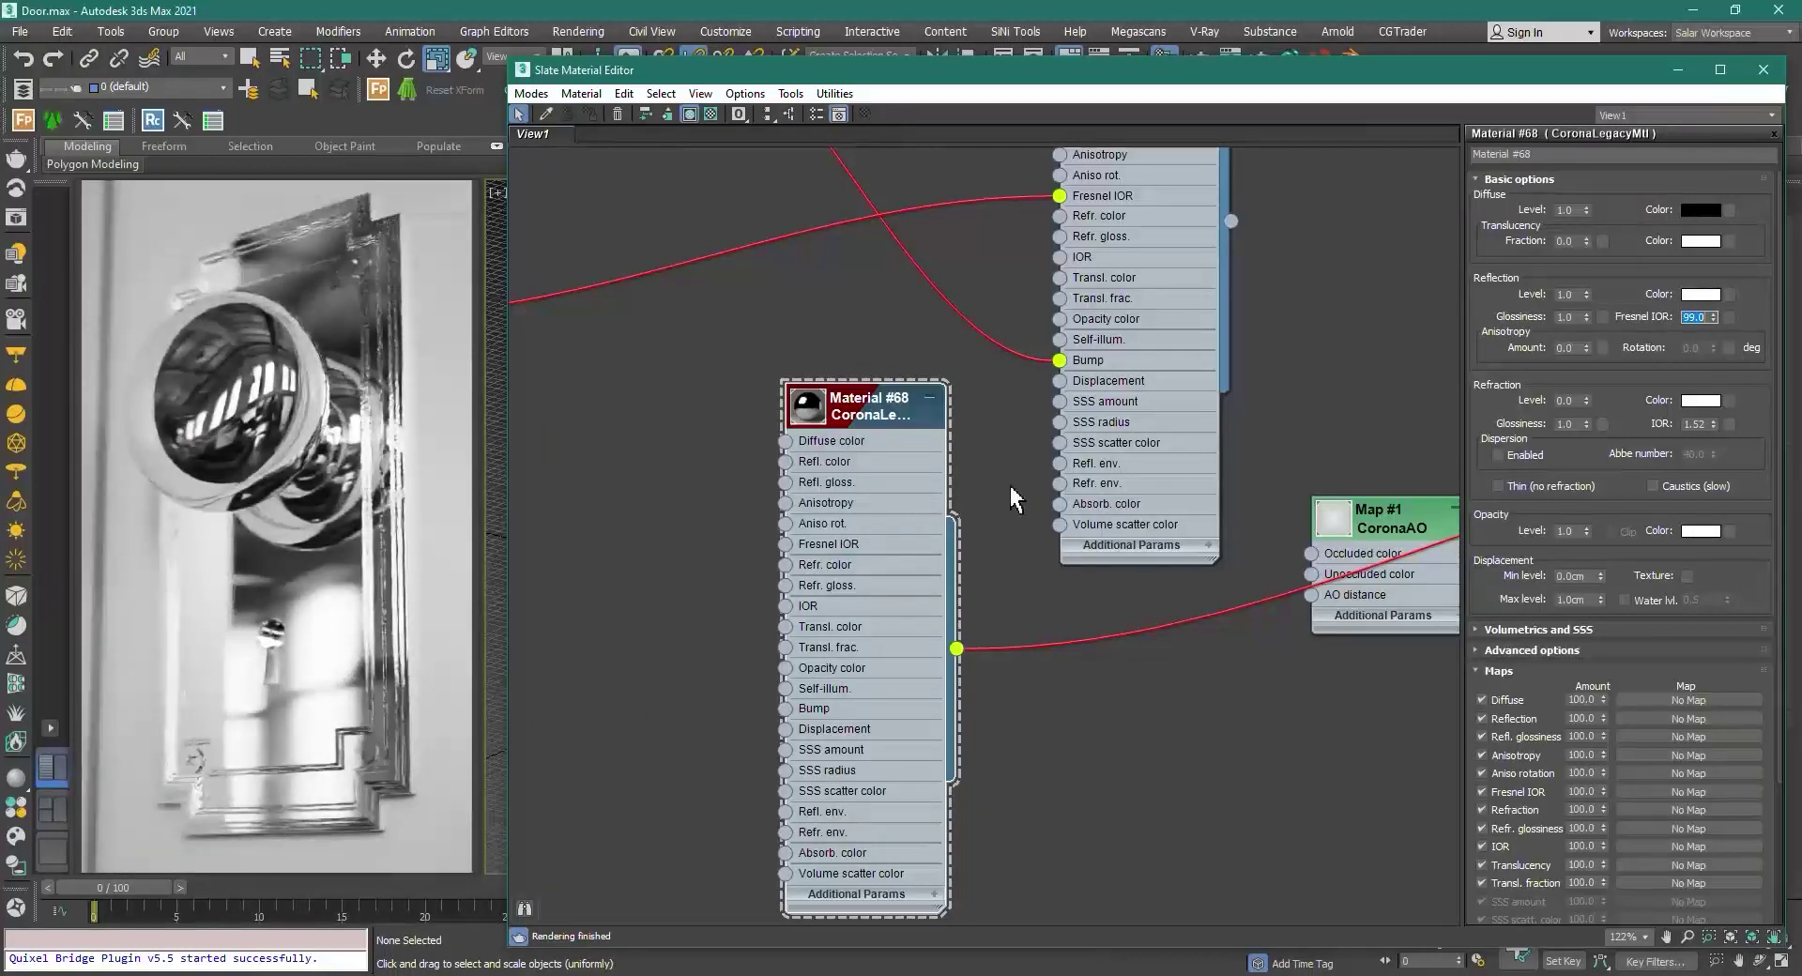
Step: Set the new material's Fresnel IOR to 99 and try reflection glossiness 0.7 before setting it to 0.8
type("0.7")
key("Return")
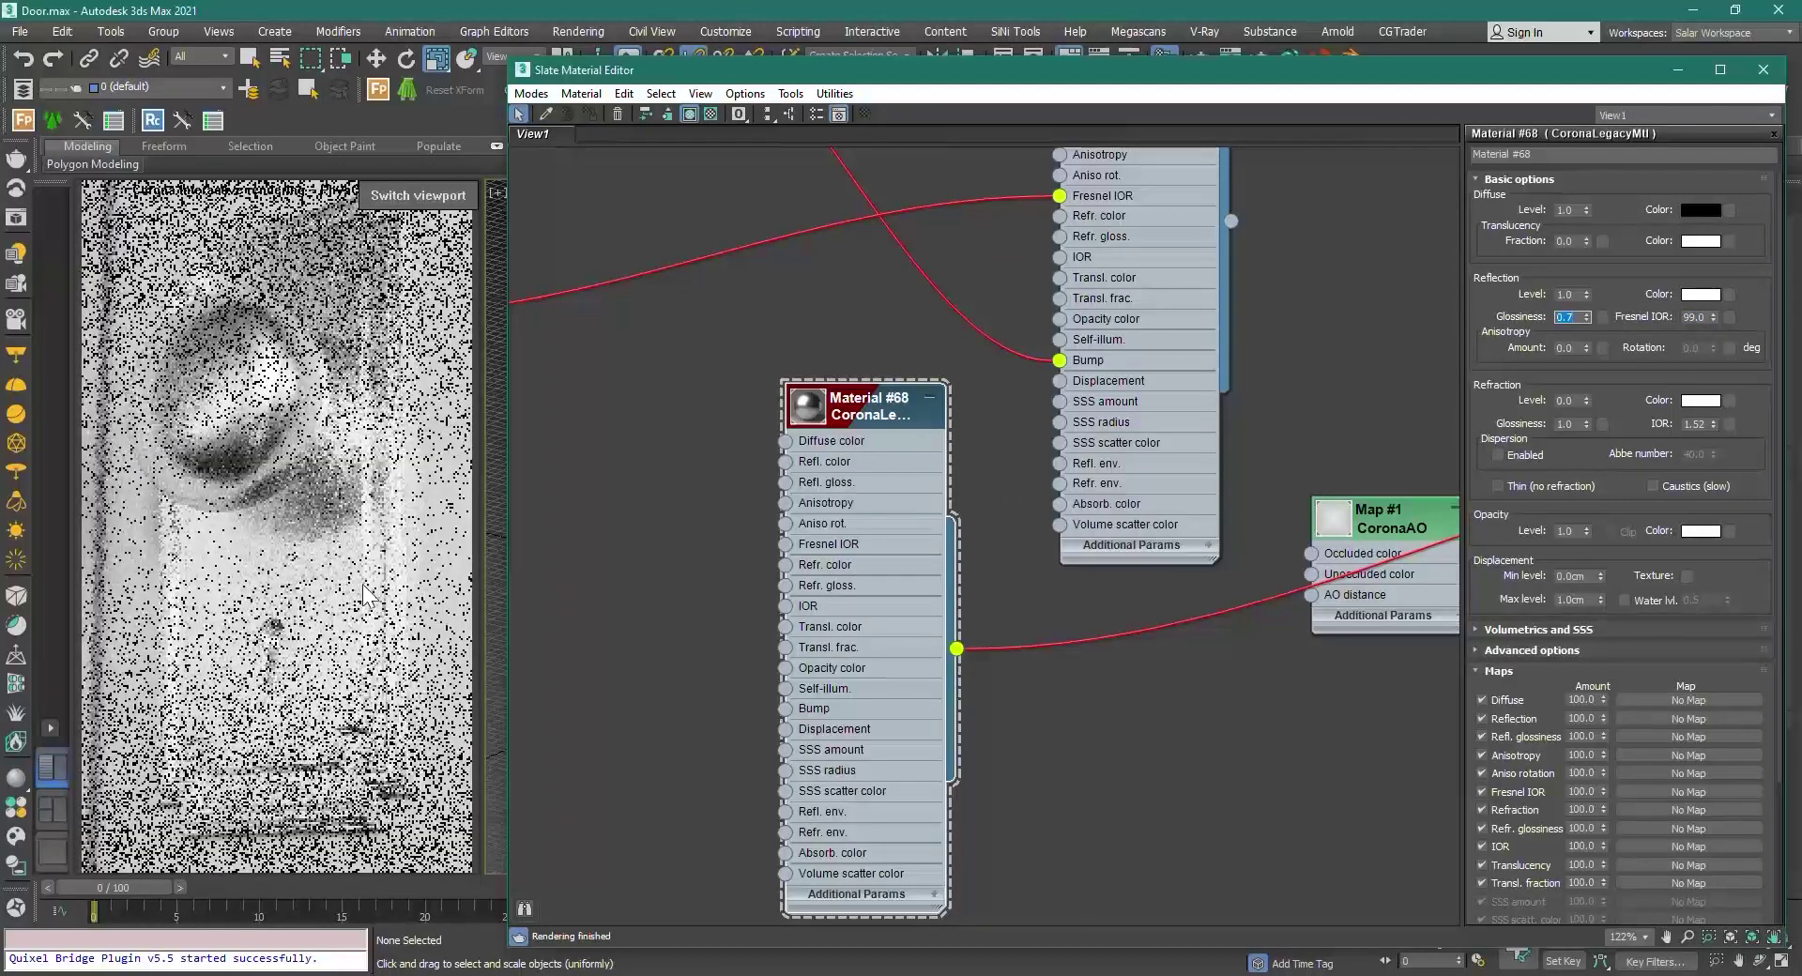
type("0.8")
key("Return")
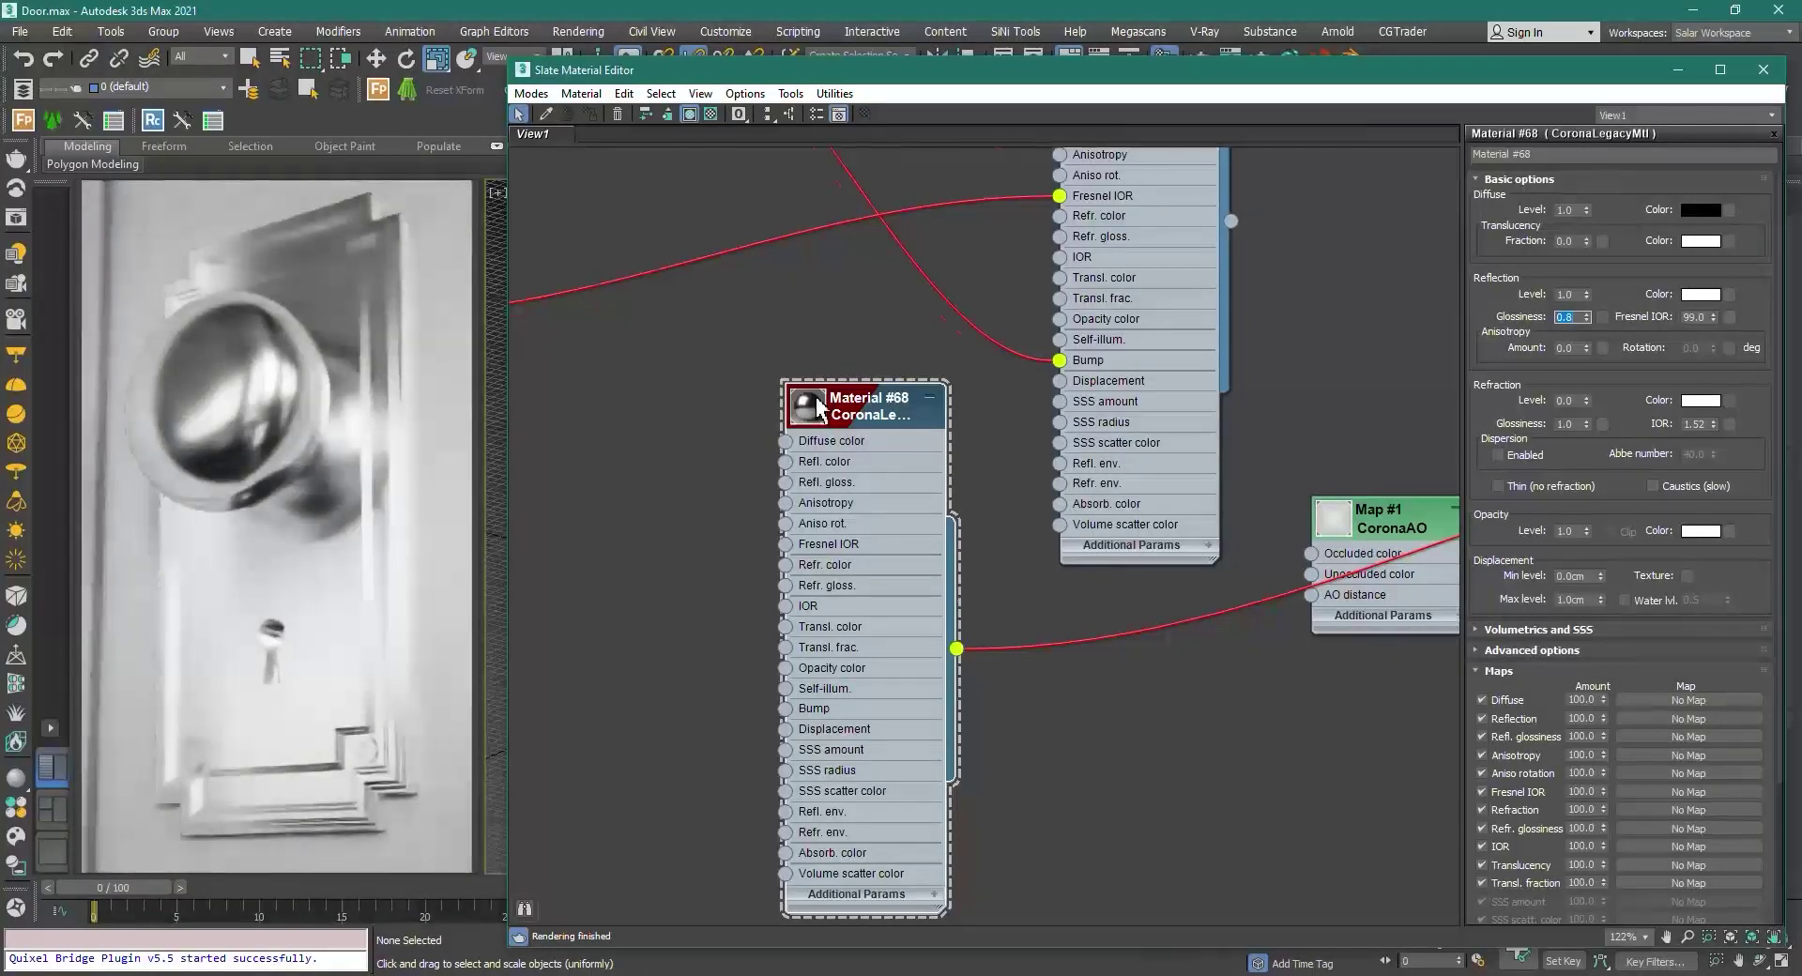
Step: Move the output connection from the new test material back to the textured CoronaLegacyMtl
scroll(817, 405, "down", 2)
left_click_drag(1052, 447, 809, 637)
middle_click_drag(956, 283, 936, 450)
Step: Set the textured CoronaLegacyMtl's diffuse color to black and its reflection level to 1, then select its Fresnel IOR value
double_click(936, 188)
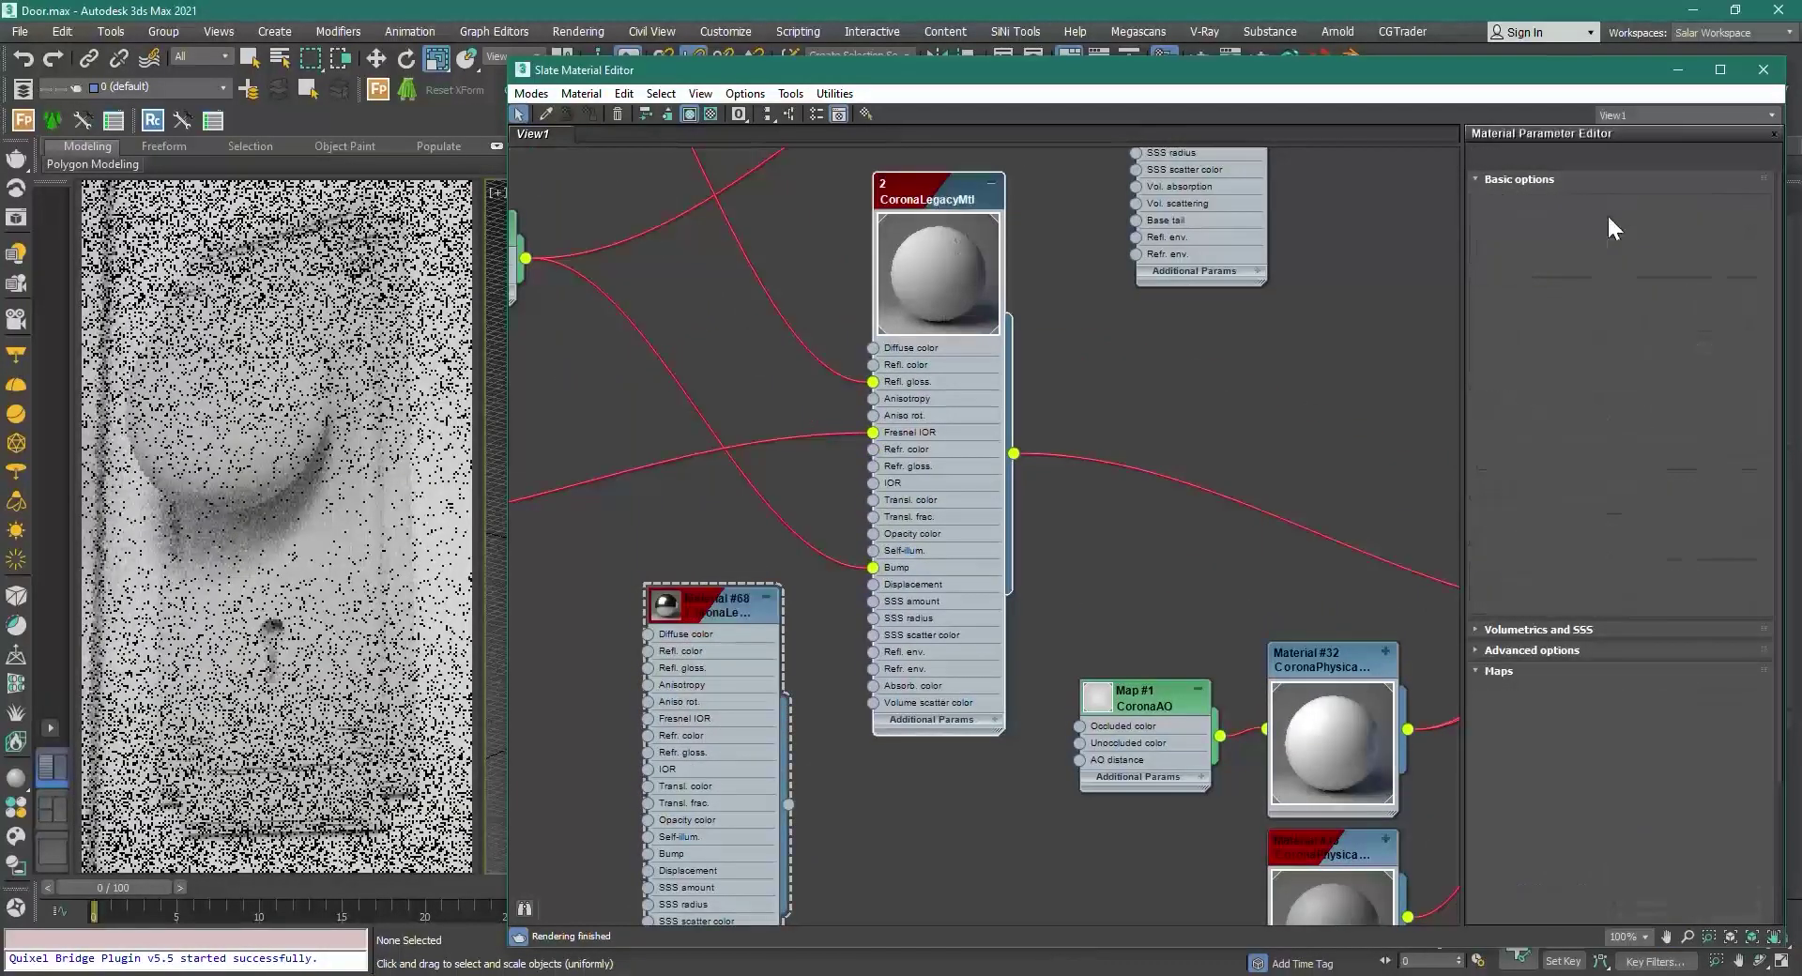
left_click(1699, 210)
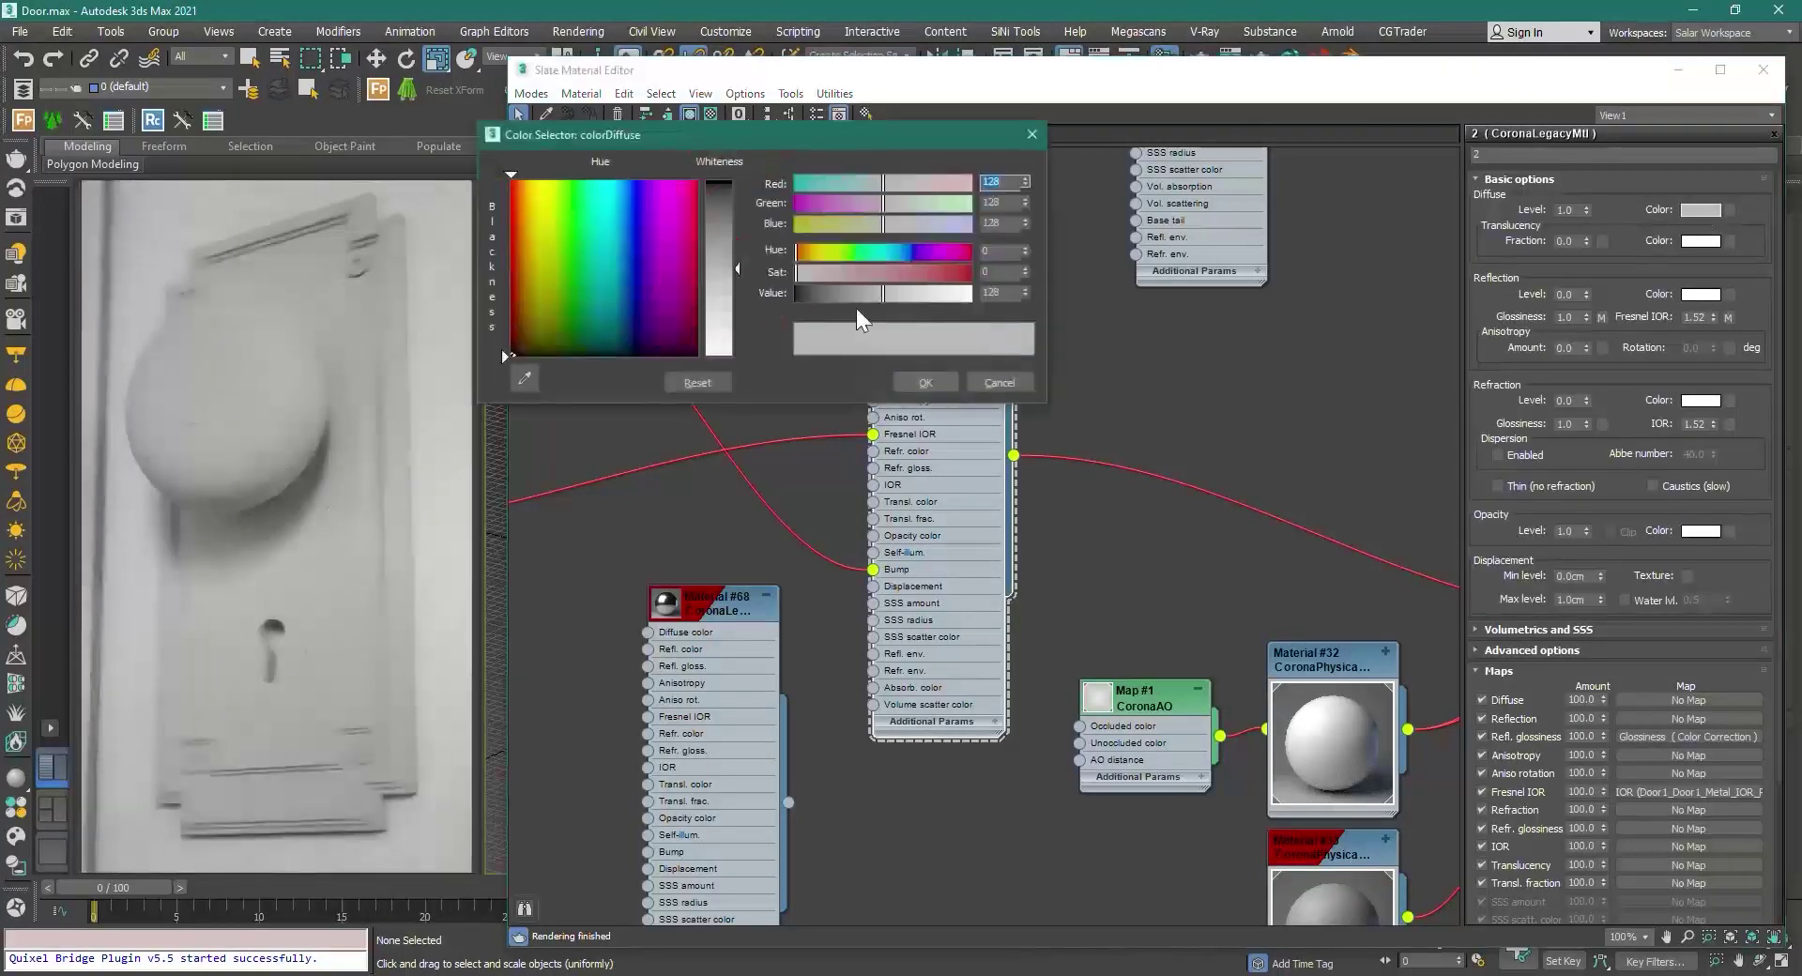
left_click_drag(753, 259, 741, 355)
left_click(934, 383)
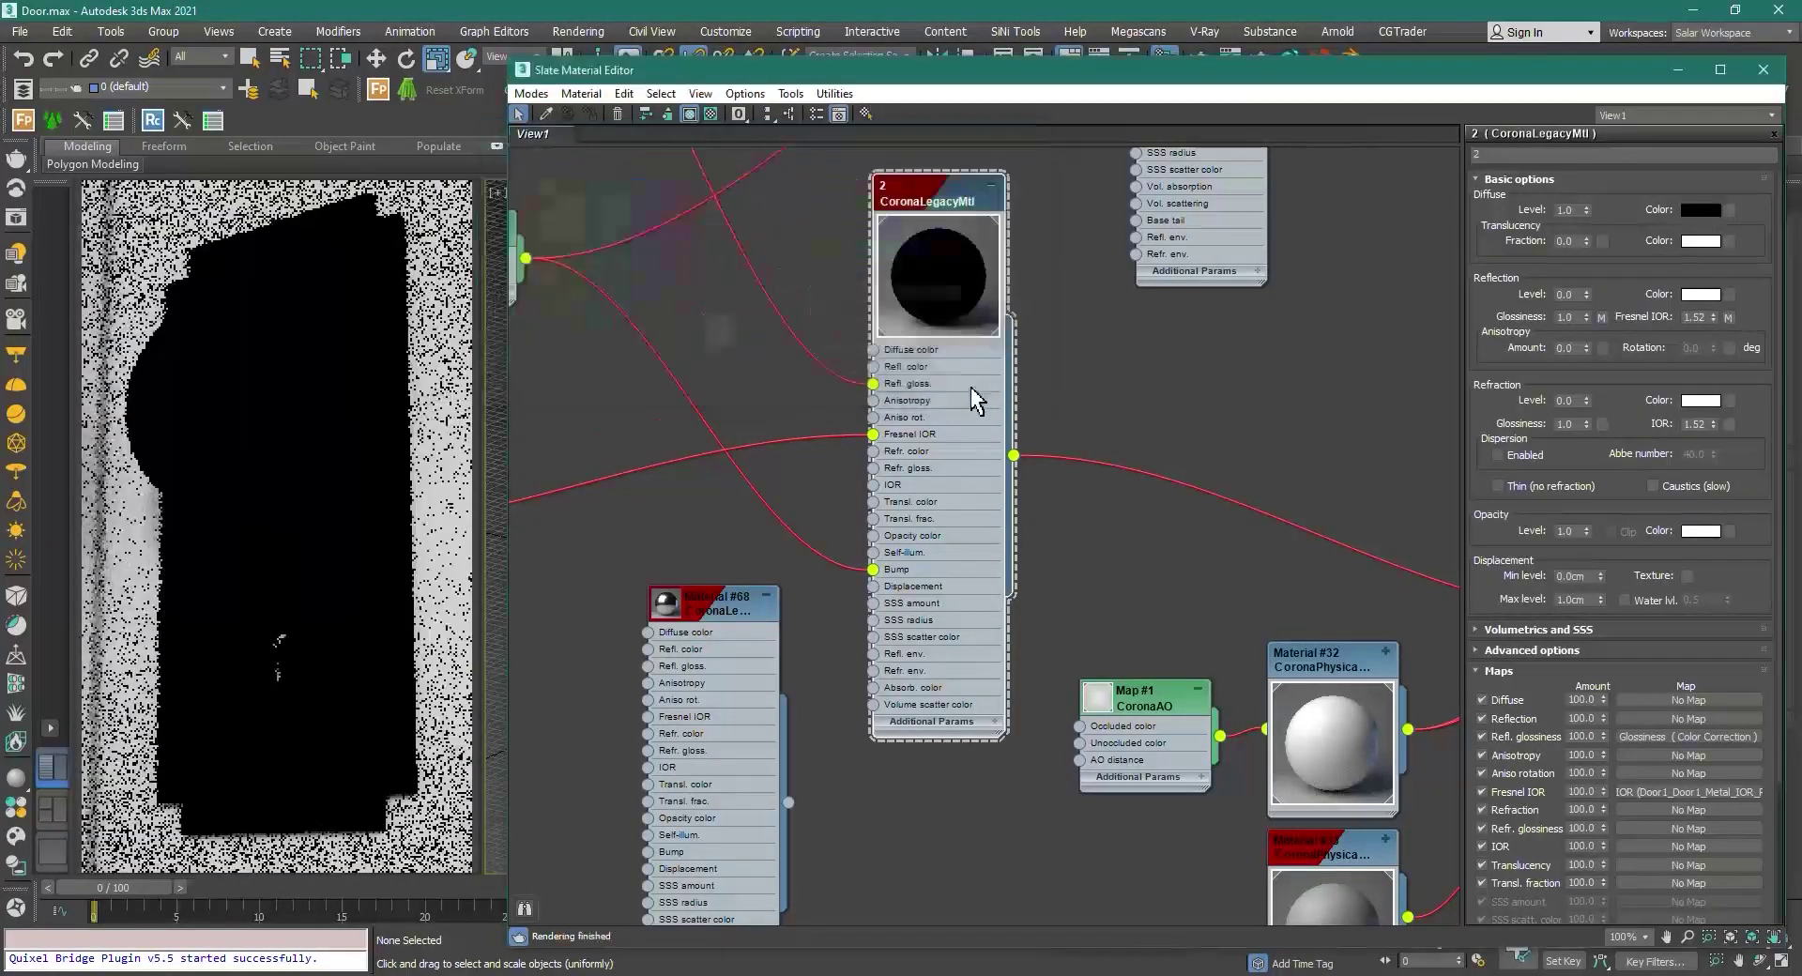
double_click(1568, 294)
type("1")
key("Return")
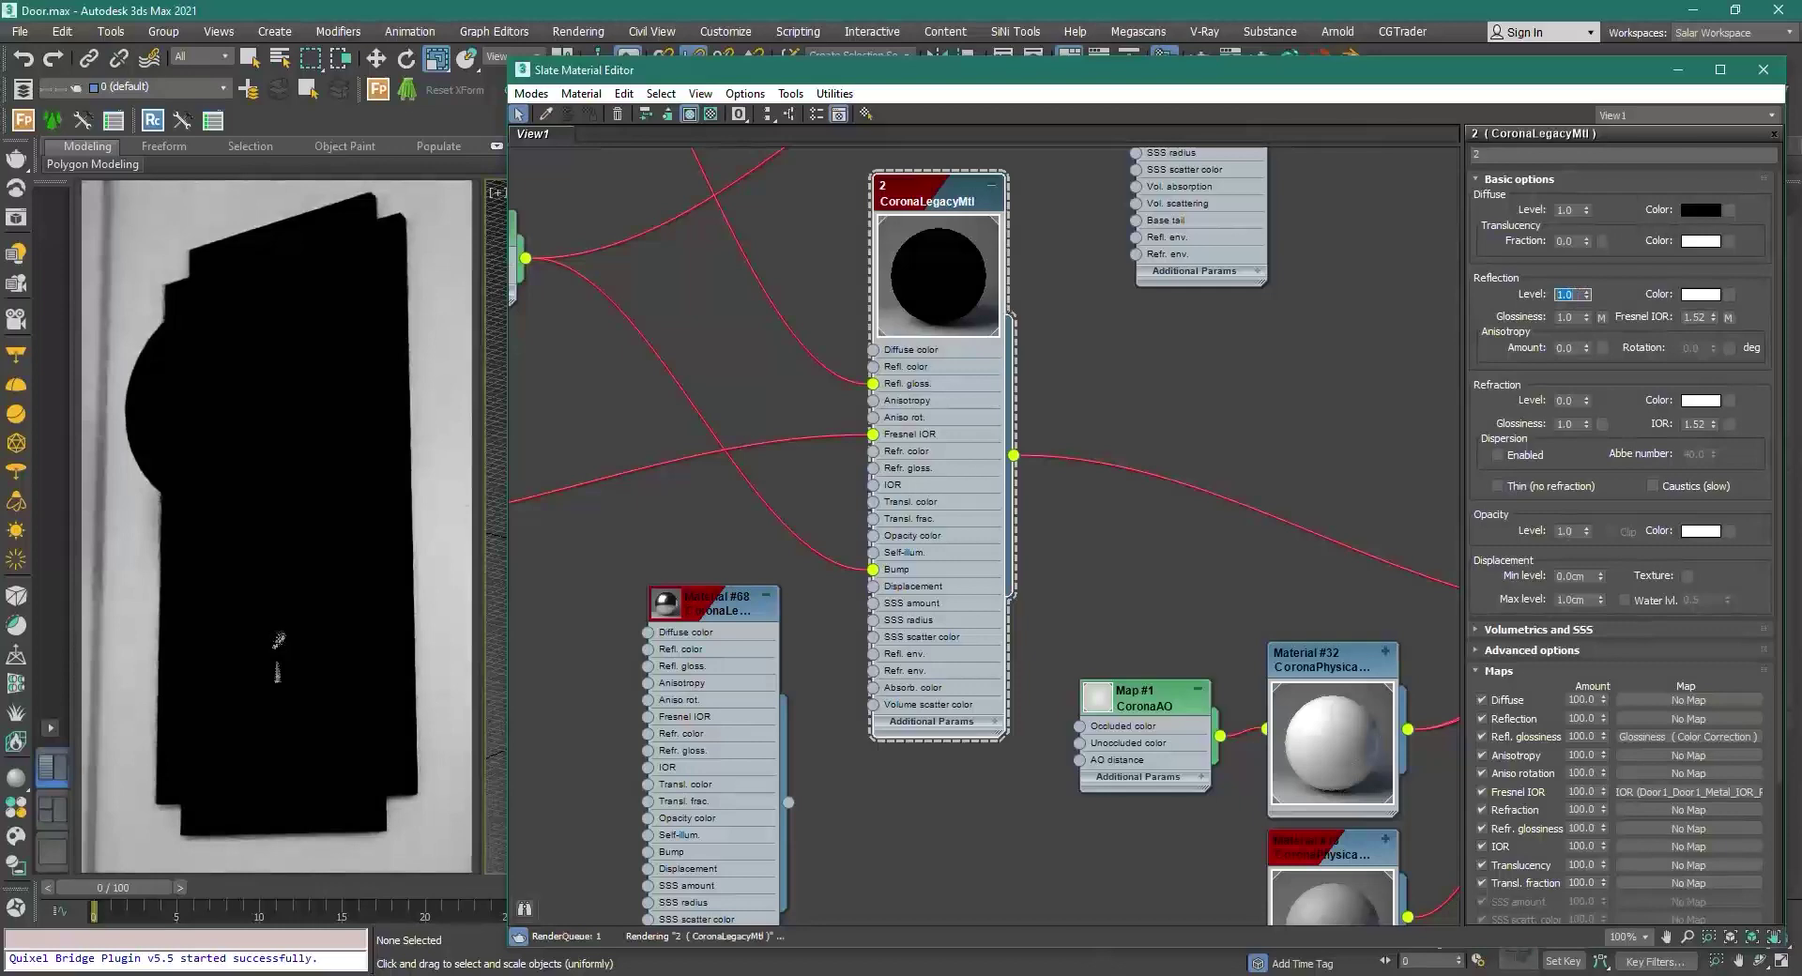
double_click(1697, 318)
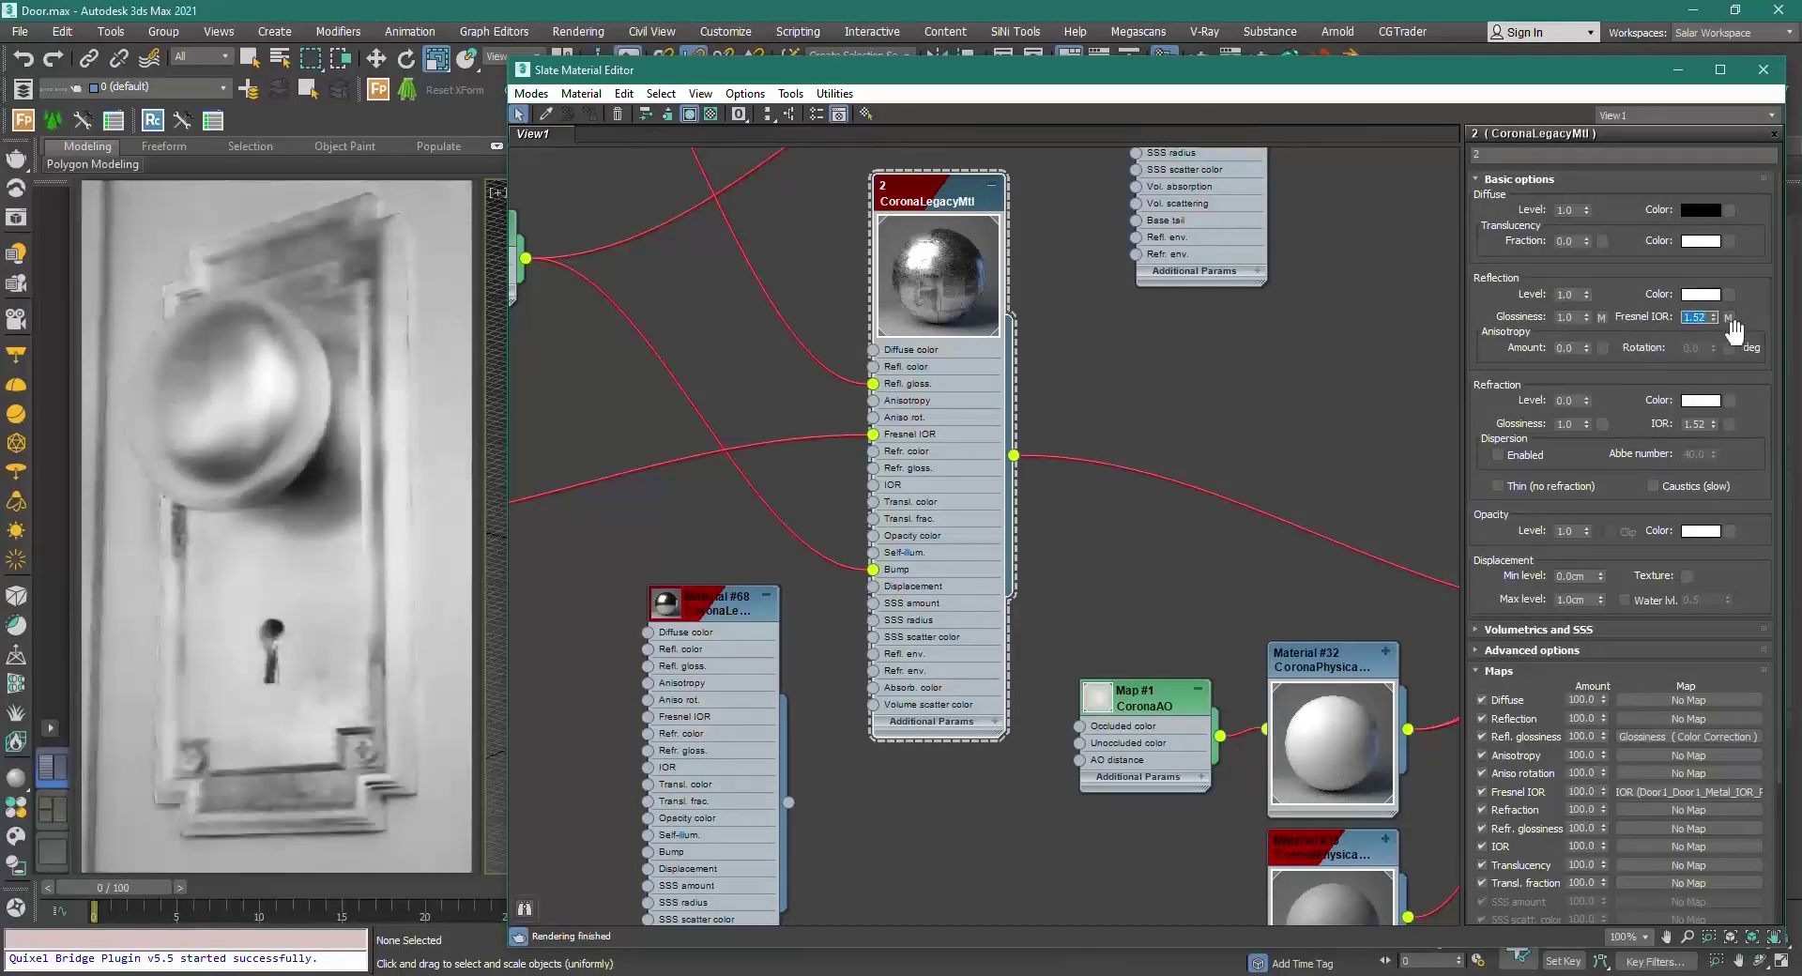
Step: Try the IOR Raw bitmap on the CoronaLegacyMtl's Fresnel IOR input, then reconnect the IOR bitmap there
middle_click_drag(593, 579, 1174, 452)
middle_click_drag(852, 456, 717, 467)
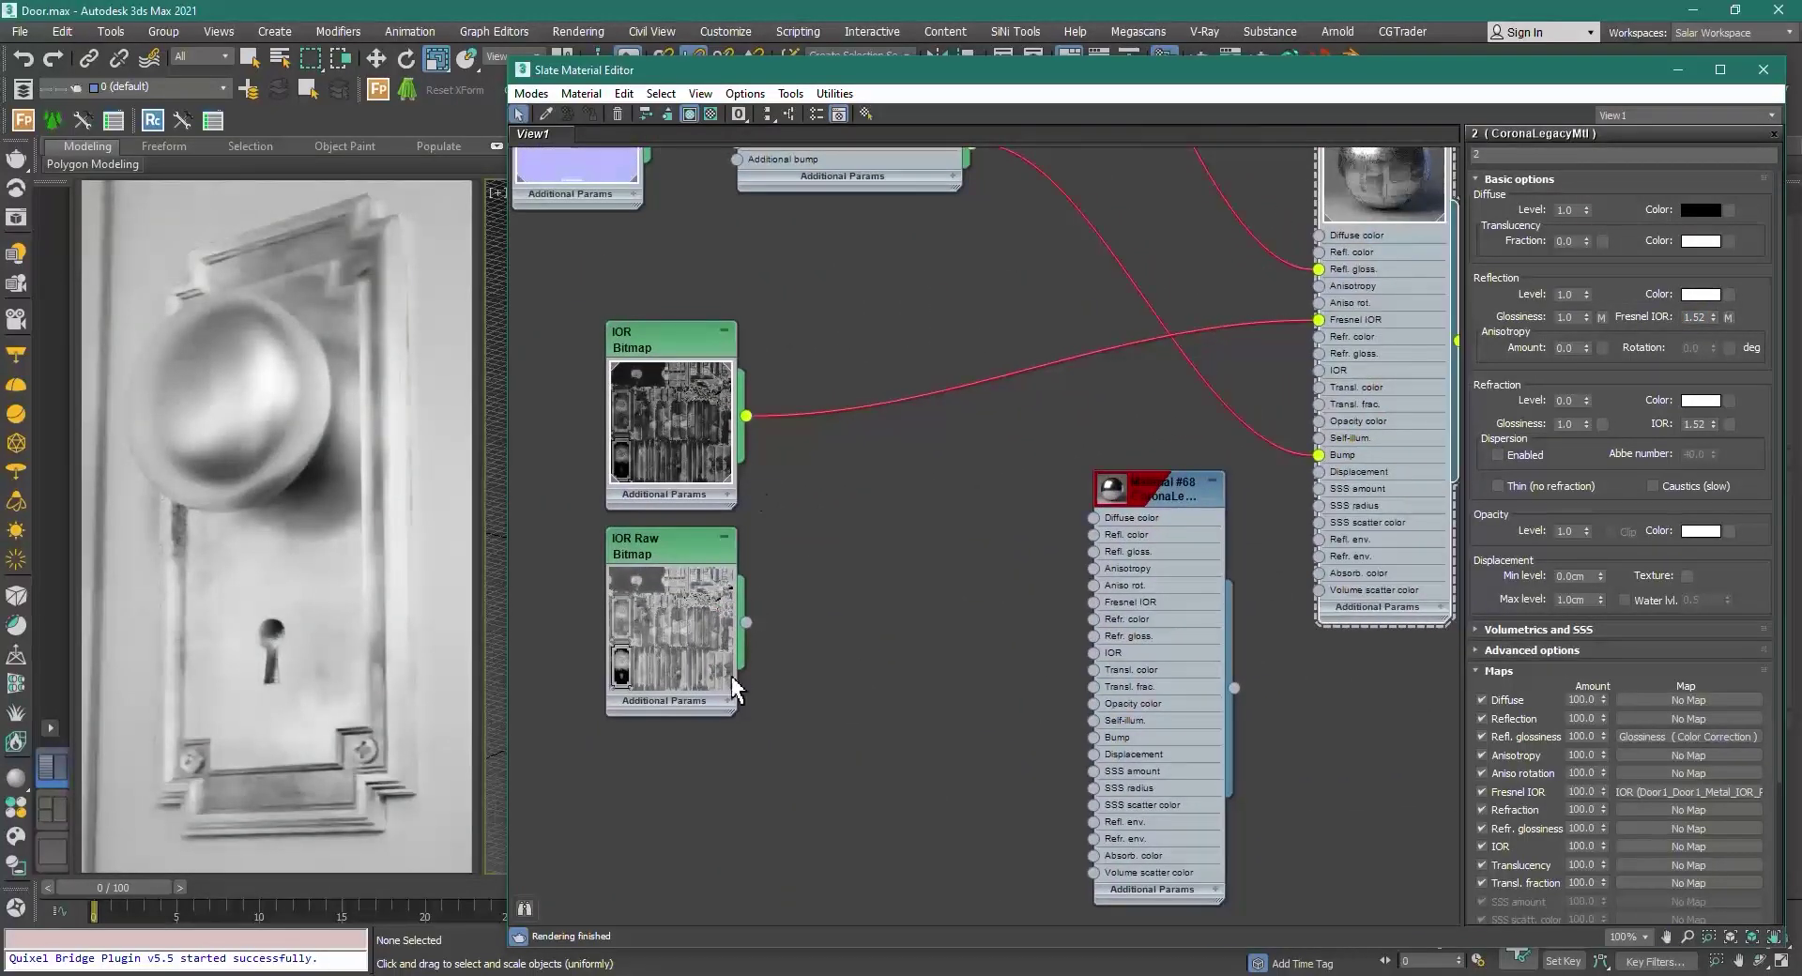
left_click_drag(746, 414, 747, 415)
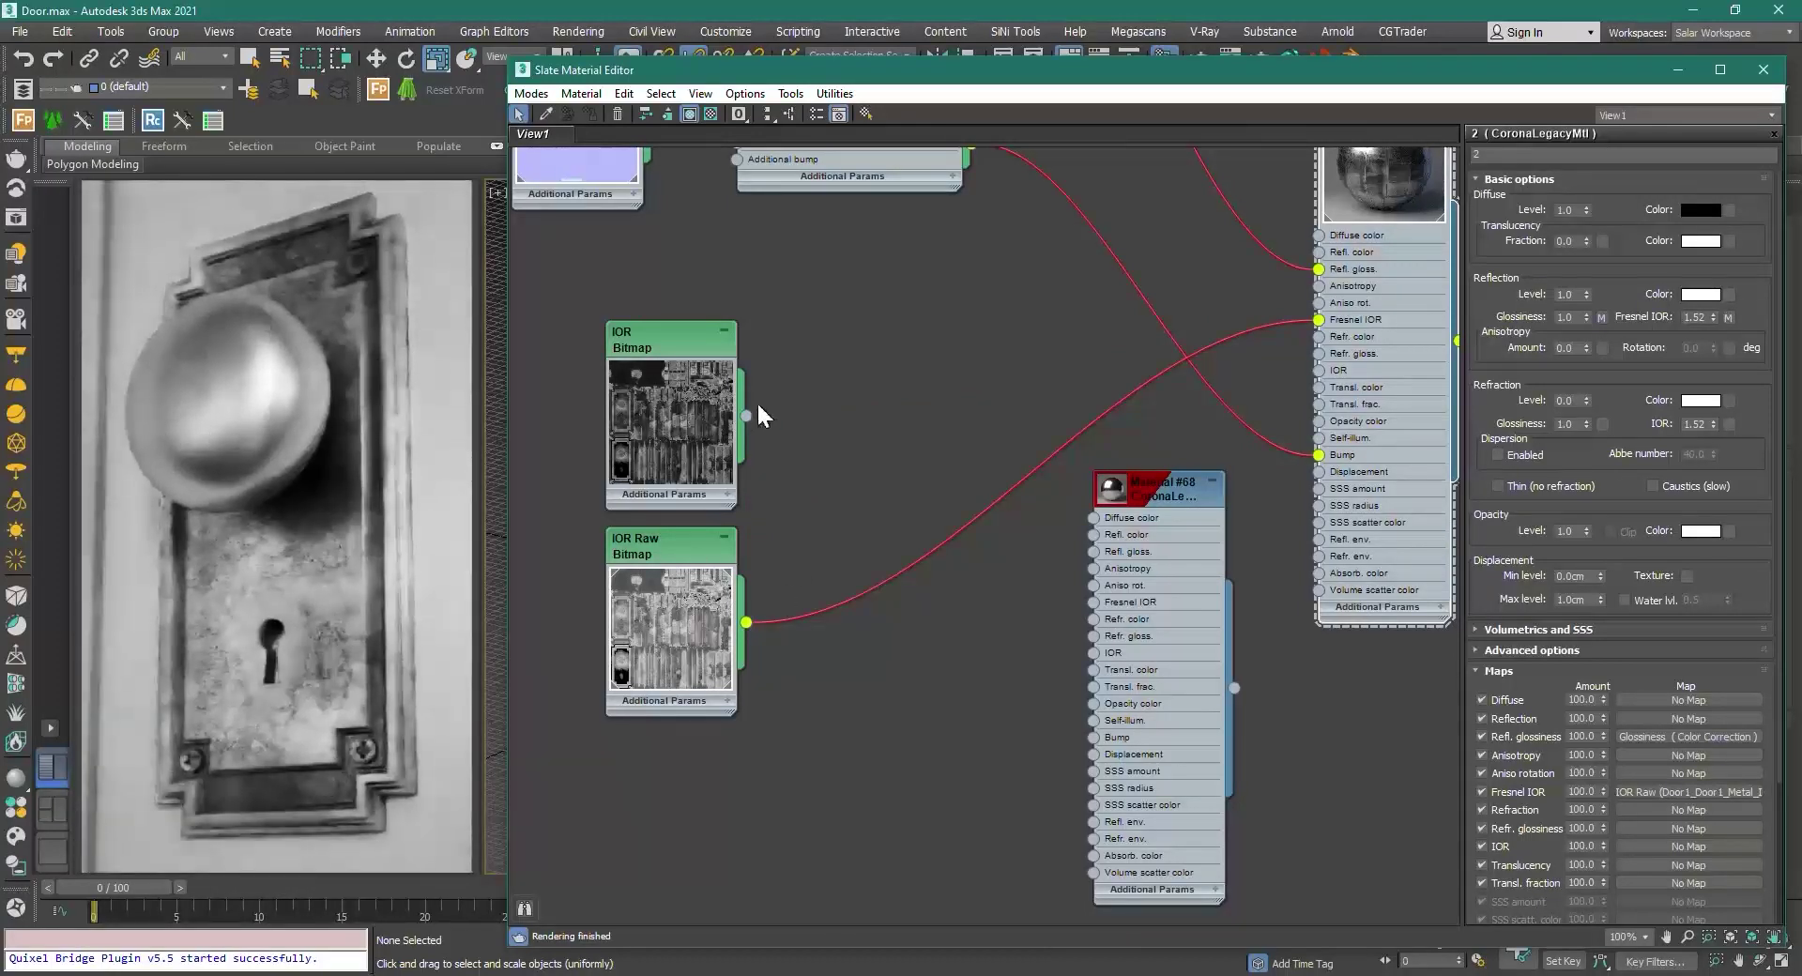
left_click_drag(754, 623, 749, 621)
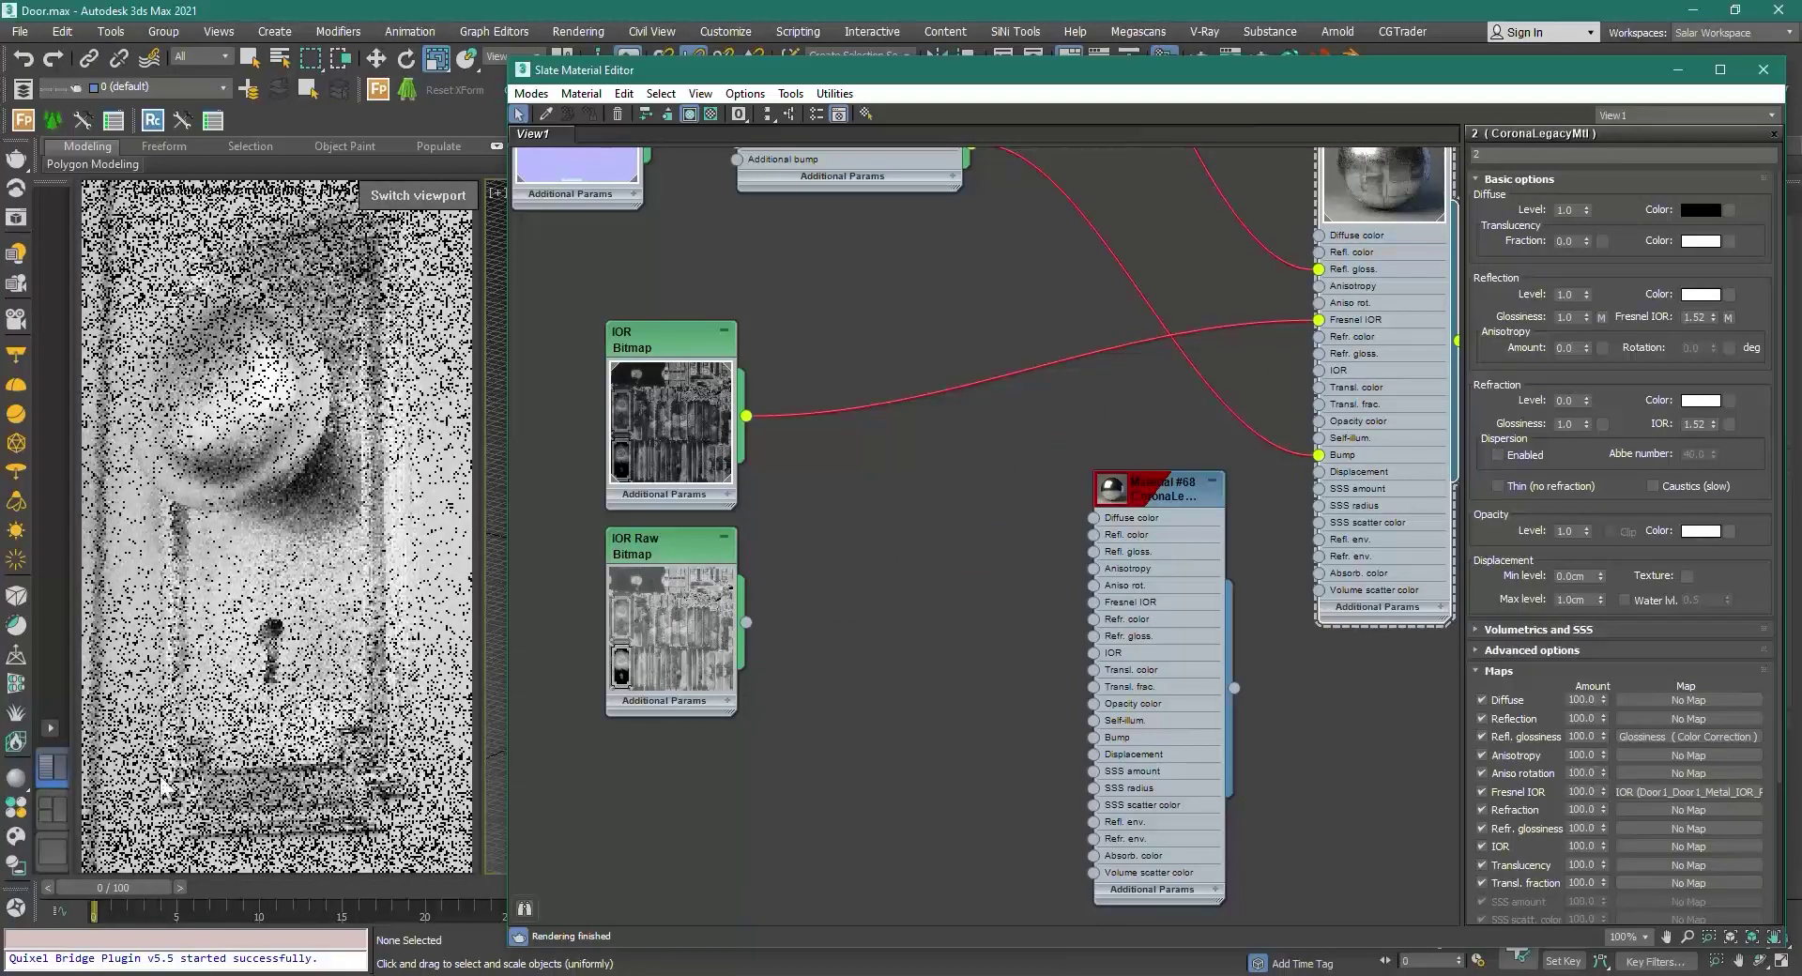
middle_click_drag(1077, 373, 1008, 551)
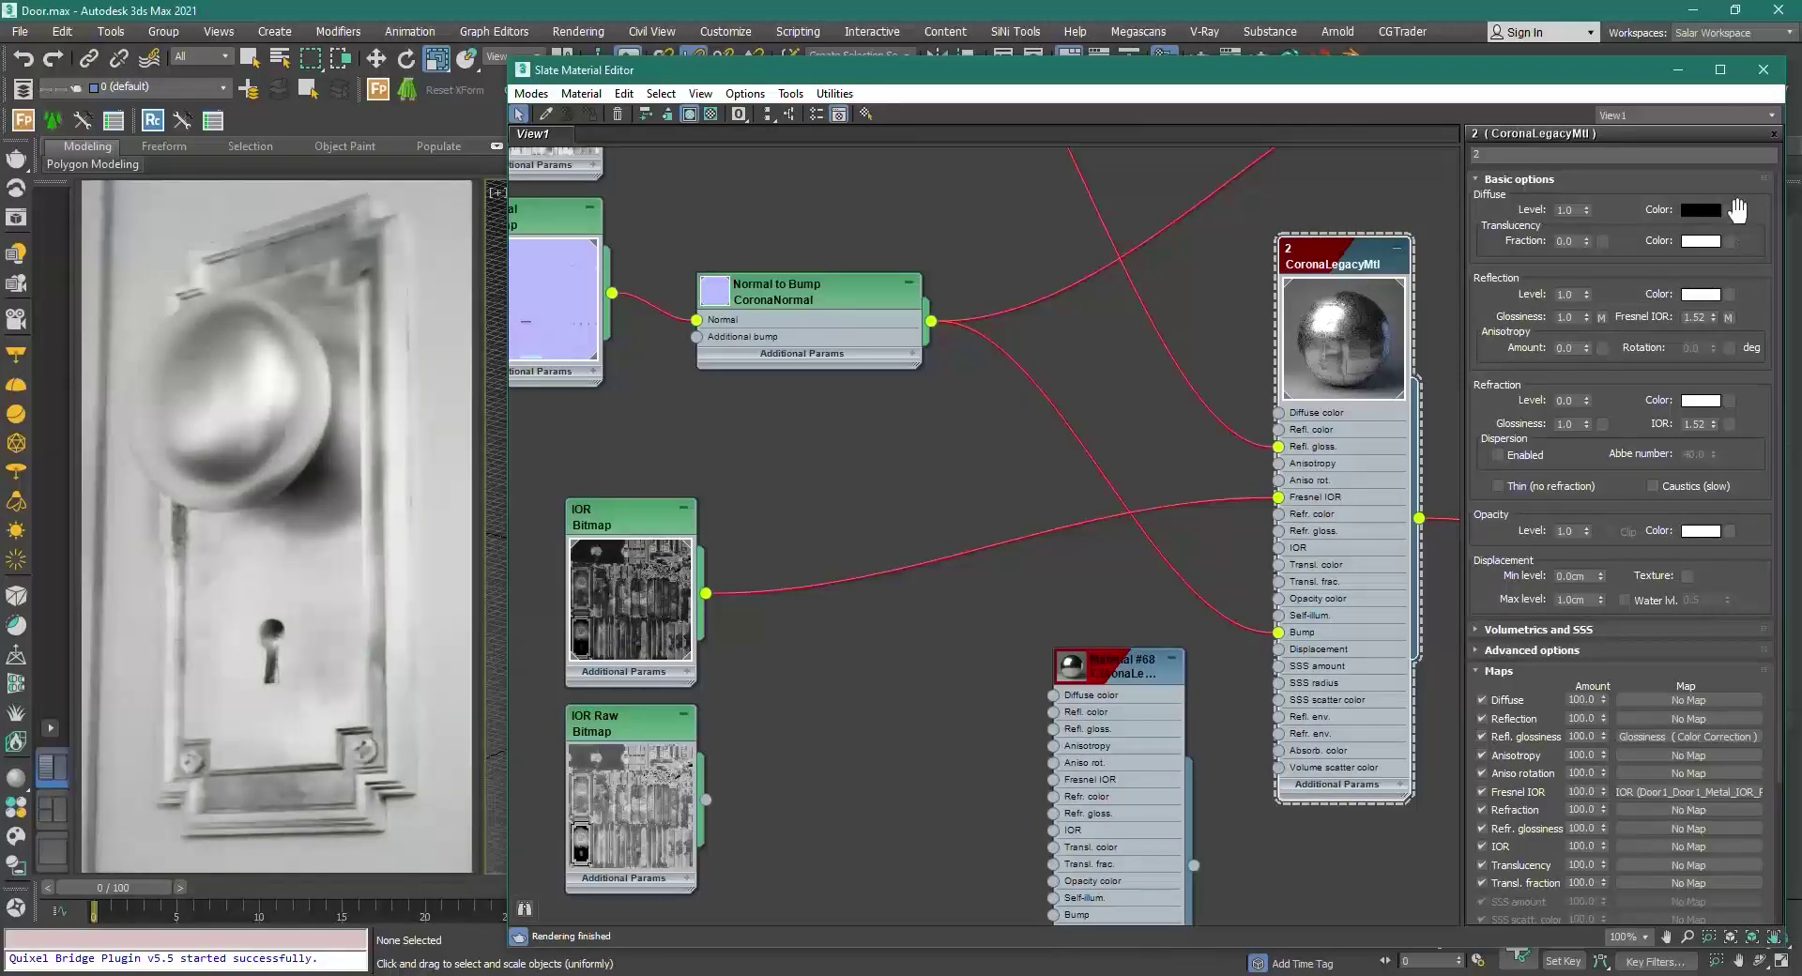
Step: Set the CoronaLegacyMtl's reflection color to a golden tone with red 196, green 132 and blue 57
left_click(1708, 294)
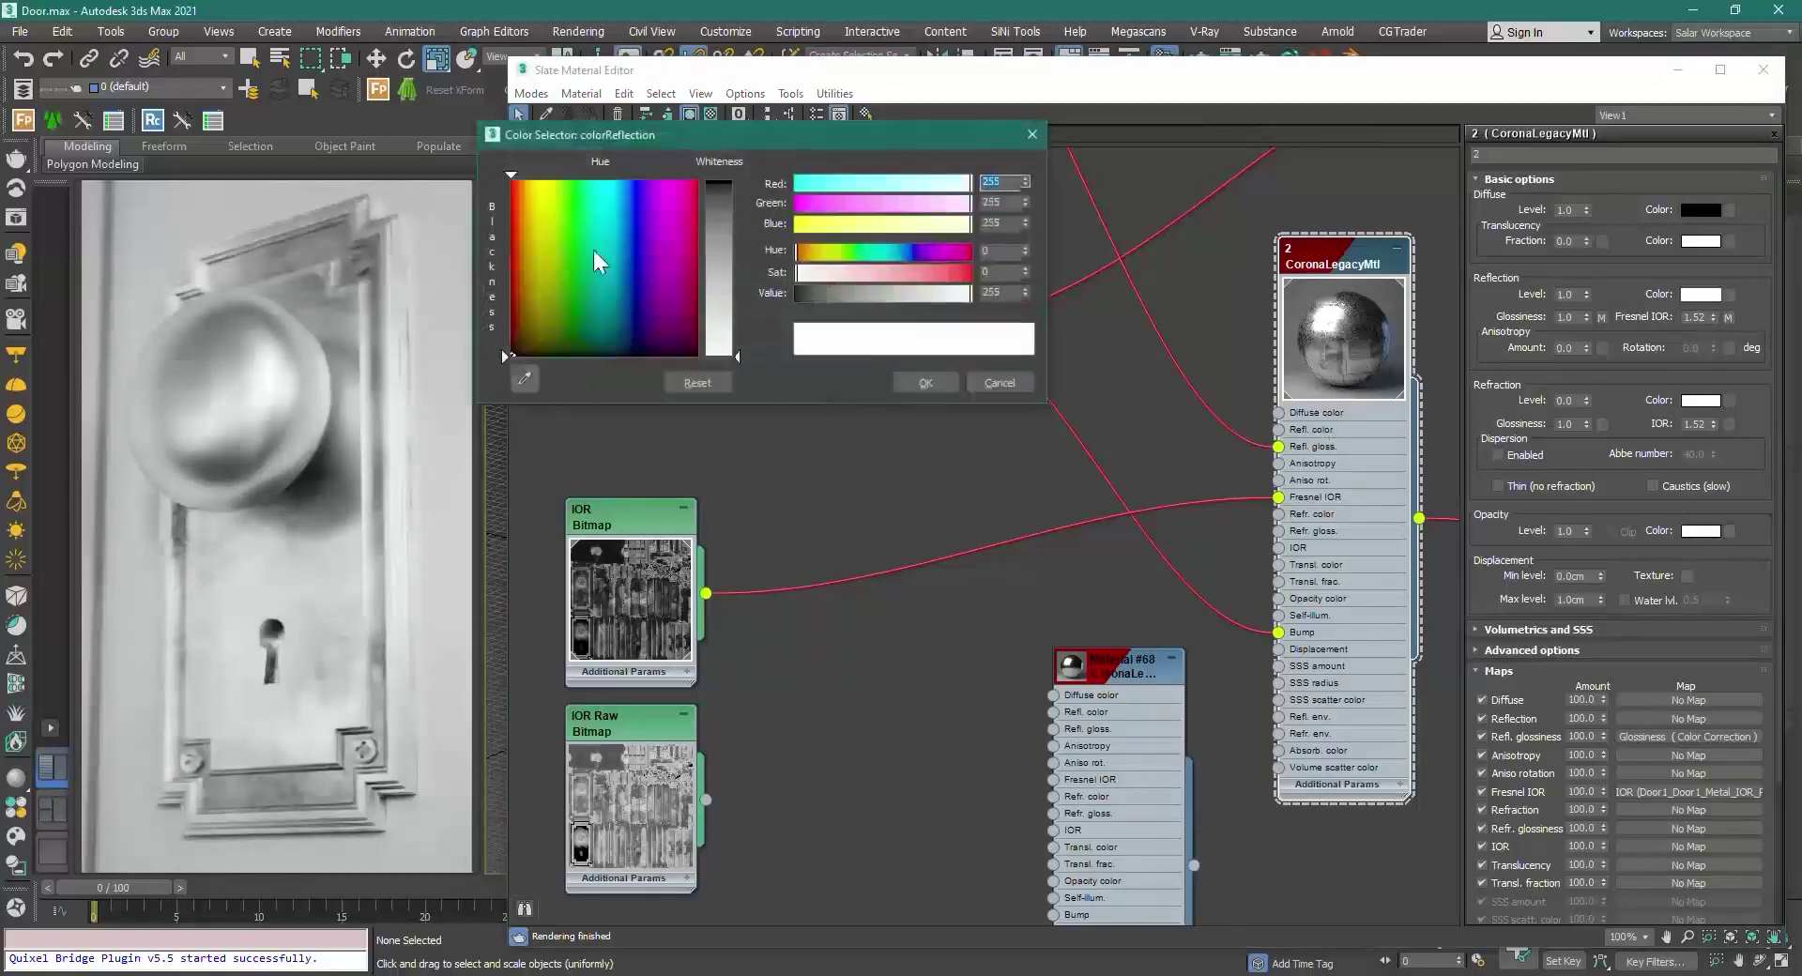
left_click(537, 233)
left_click_drag(731, 355, 720, 222)
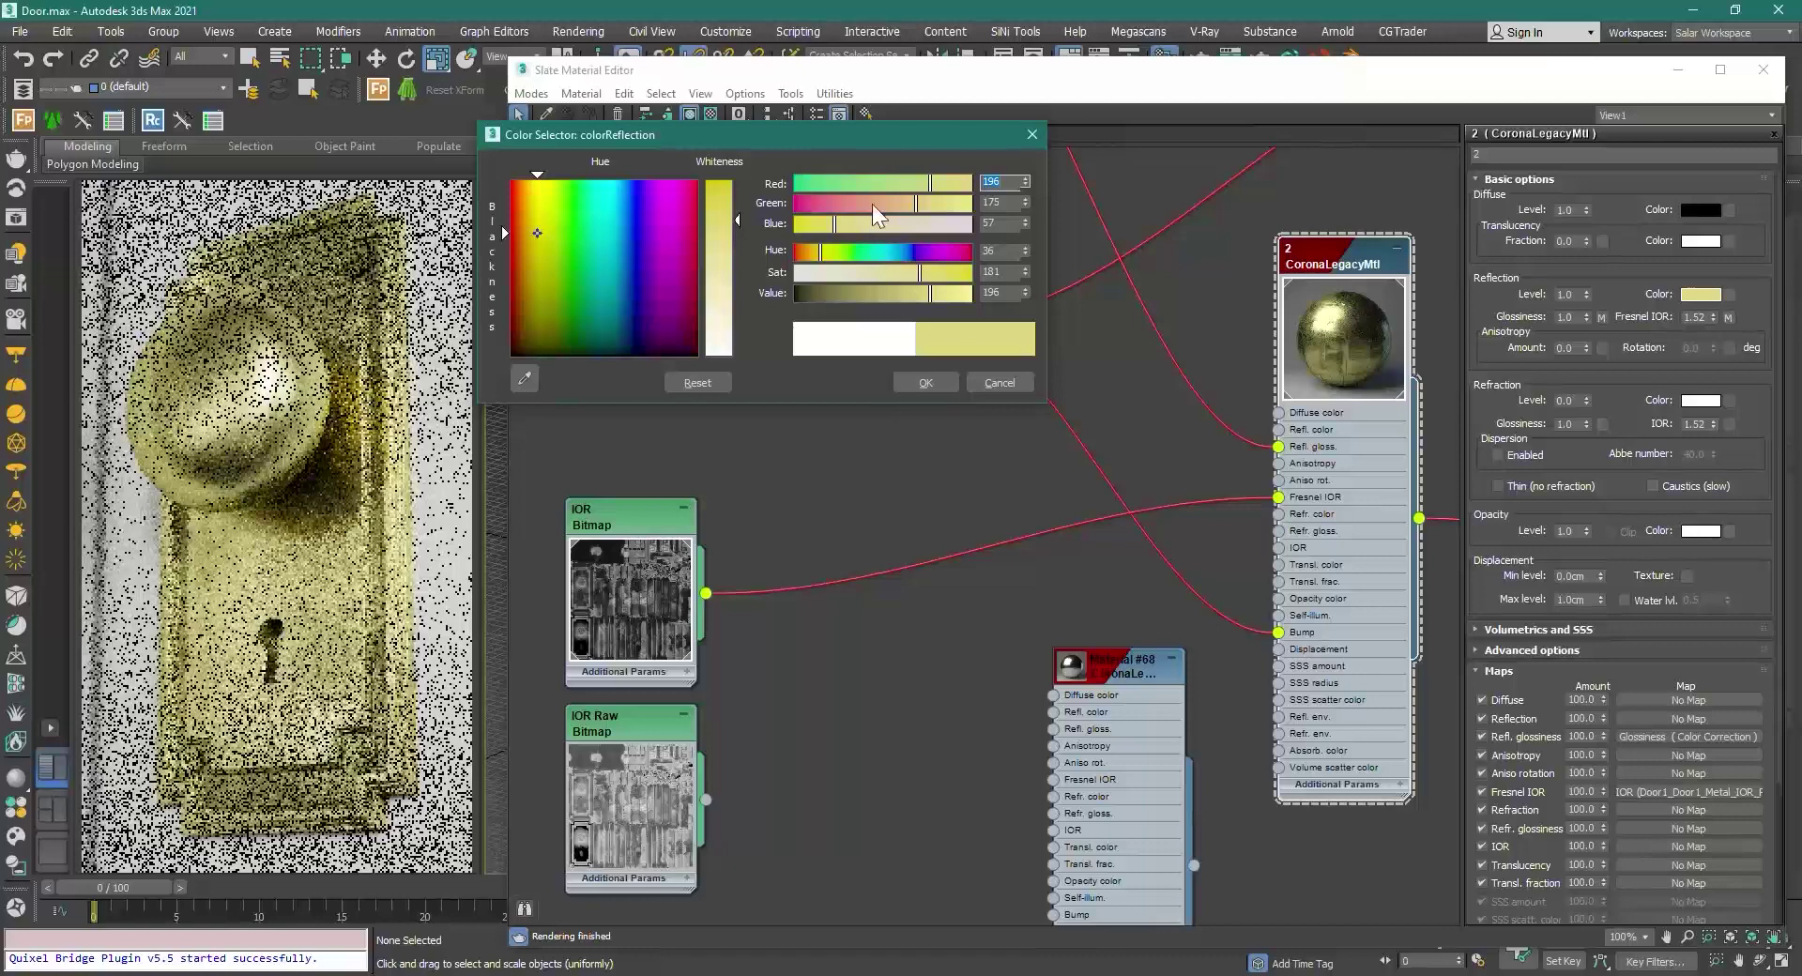
left_click(885, 203)
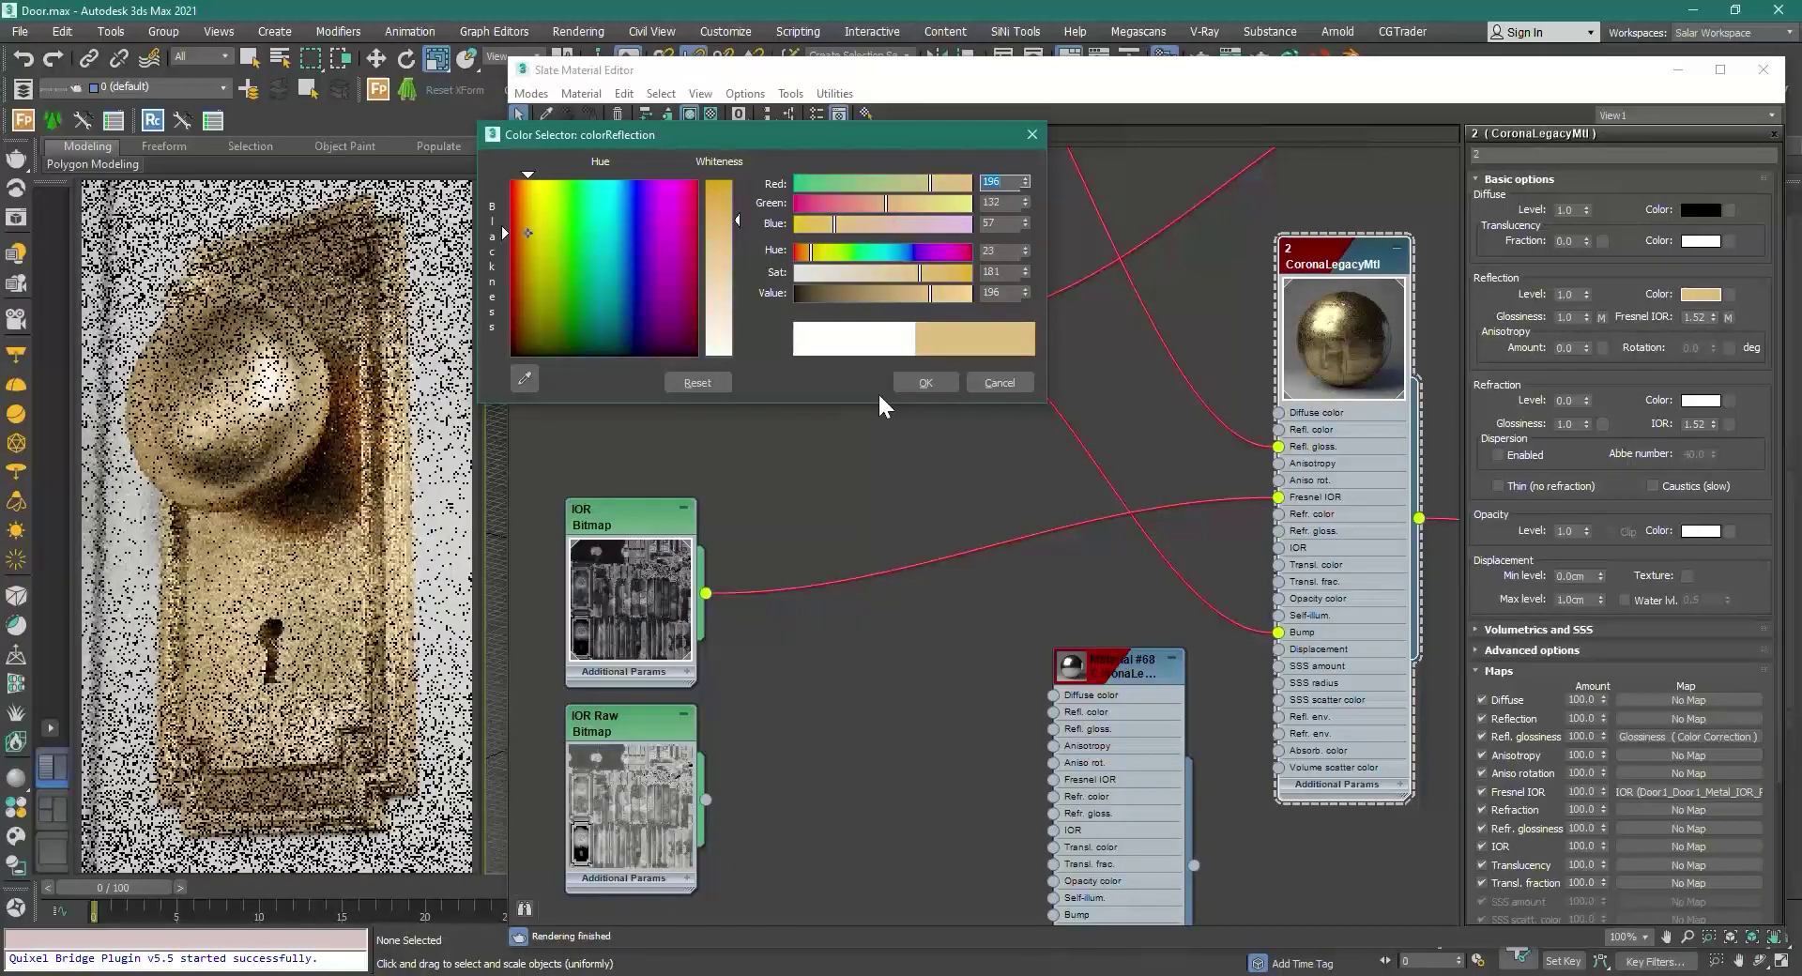
left_click(902, 382)
middle_click_drag(1049, 589, 848, 499)
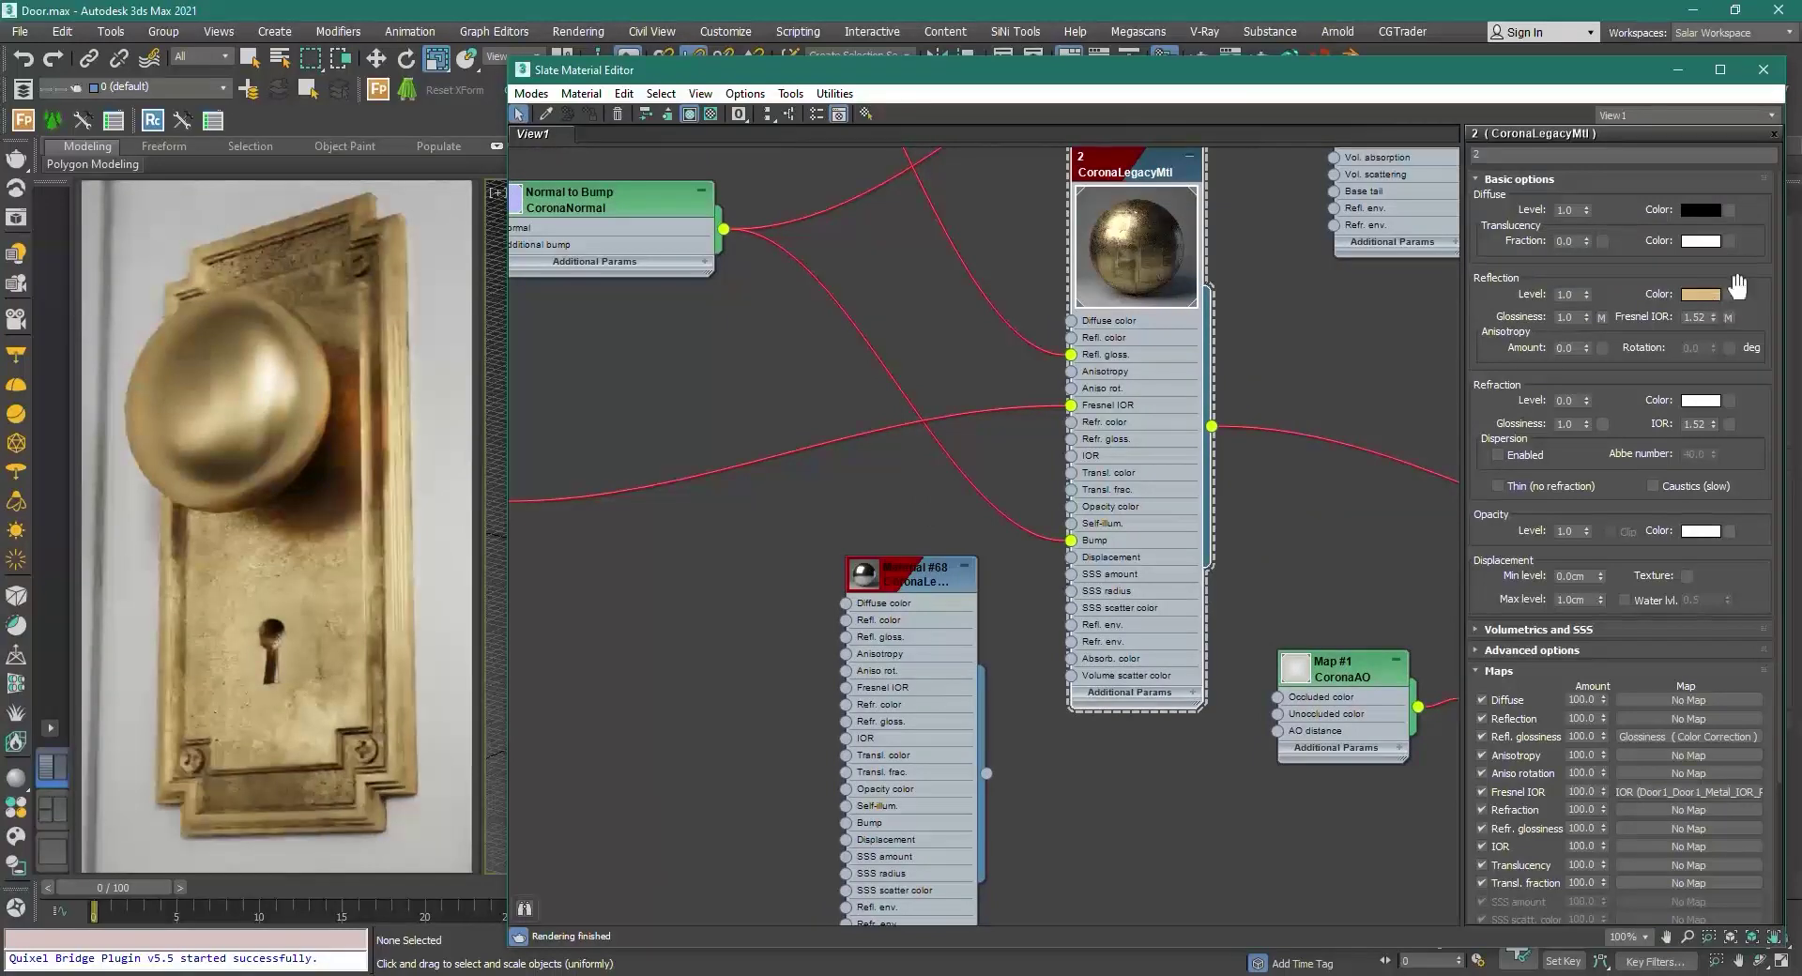
Step: Connect the BaseColor bitmap to the CoronaLegacyMtl's reflection color input
middle_click_drag(547, 431, 740, 716)
scroll(732, 563, "down", 1)
middle_click_drag(695, 341, 764, 575)
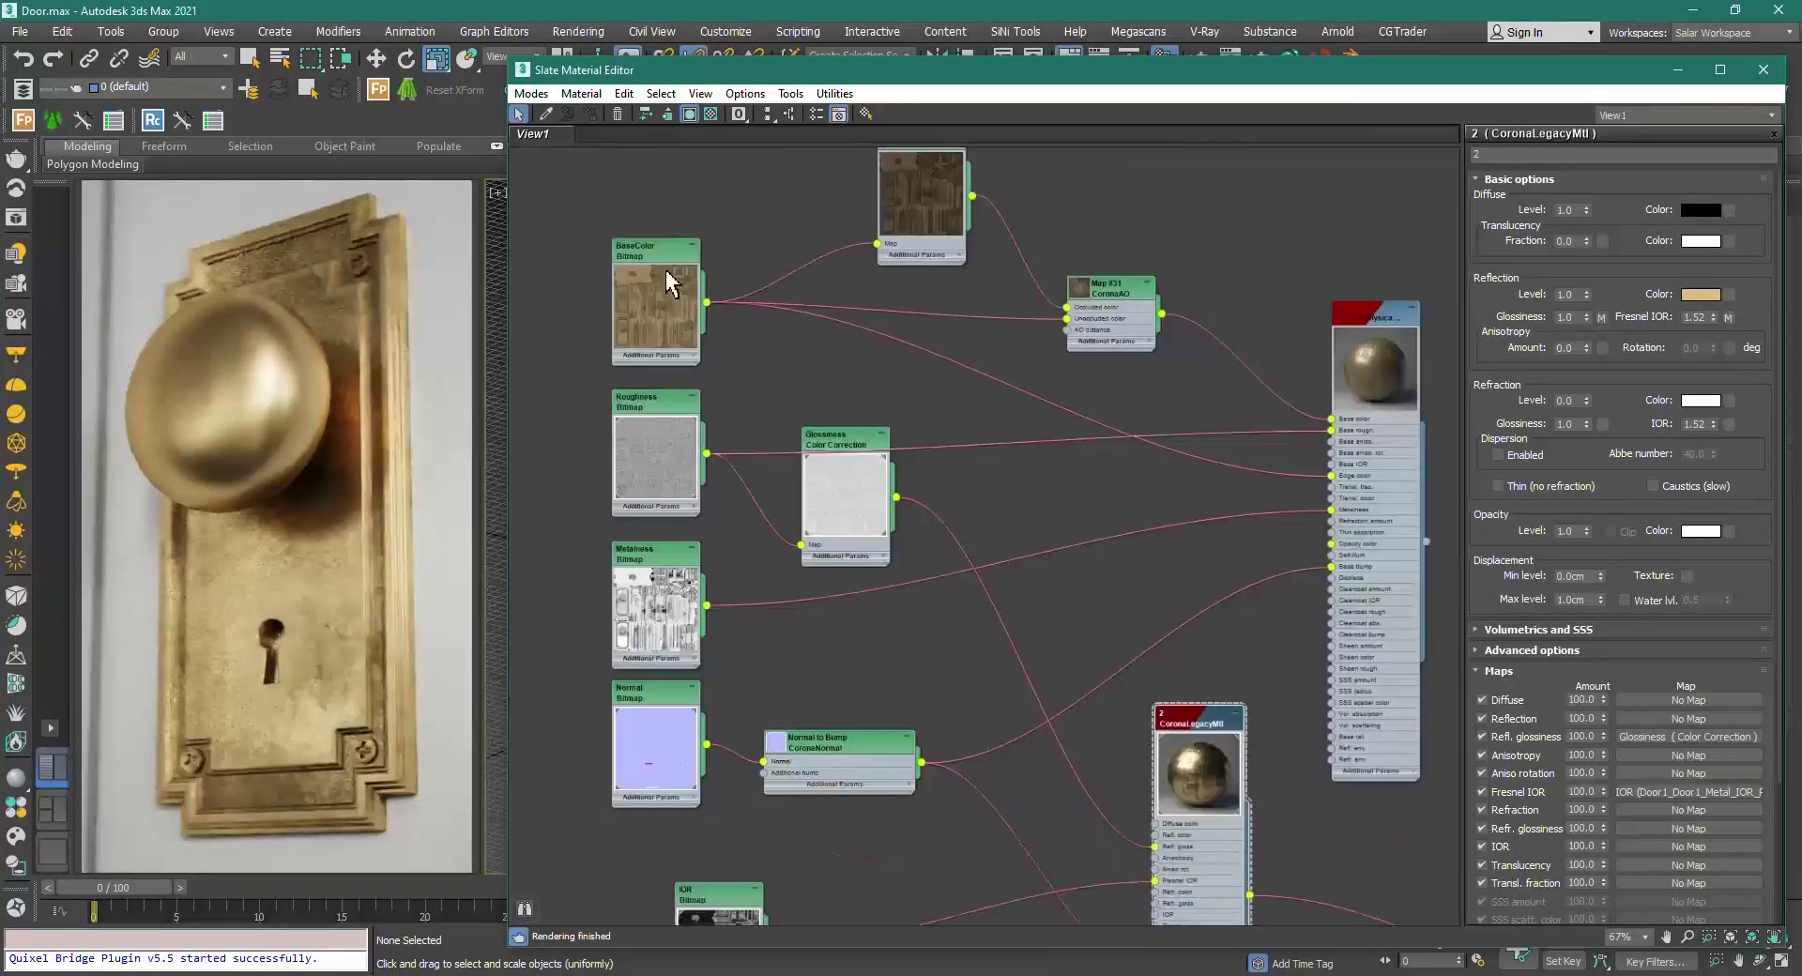
scroll(670, 282, "up", 1)
scroll(670, 281, "up", 1)
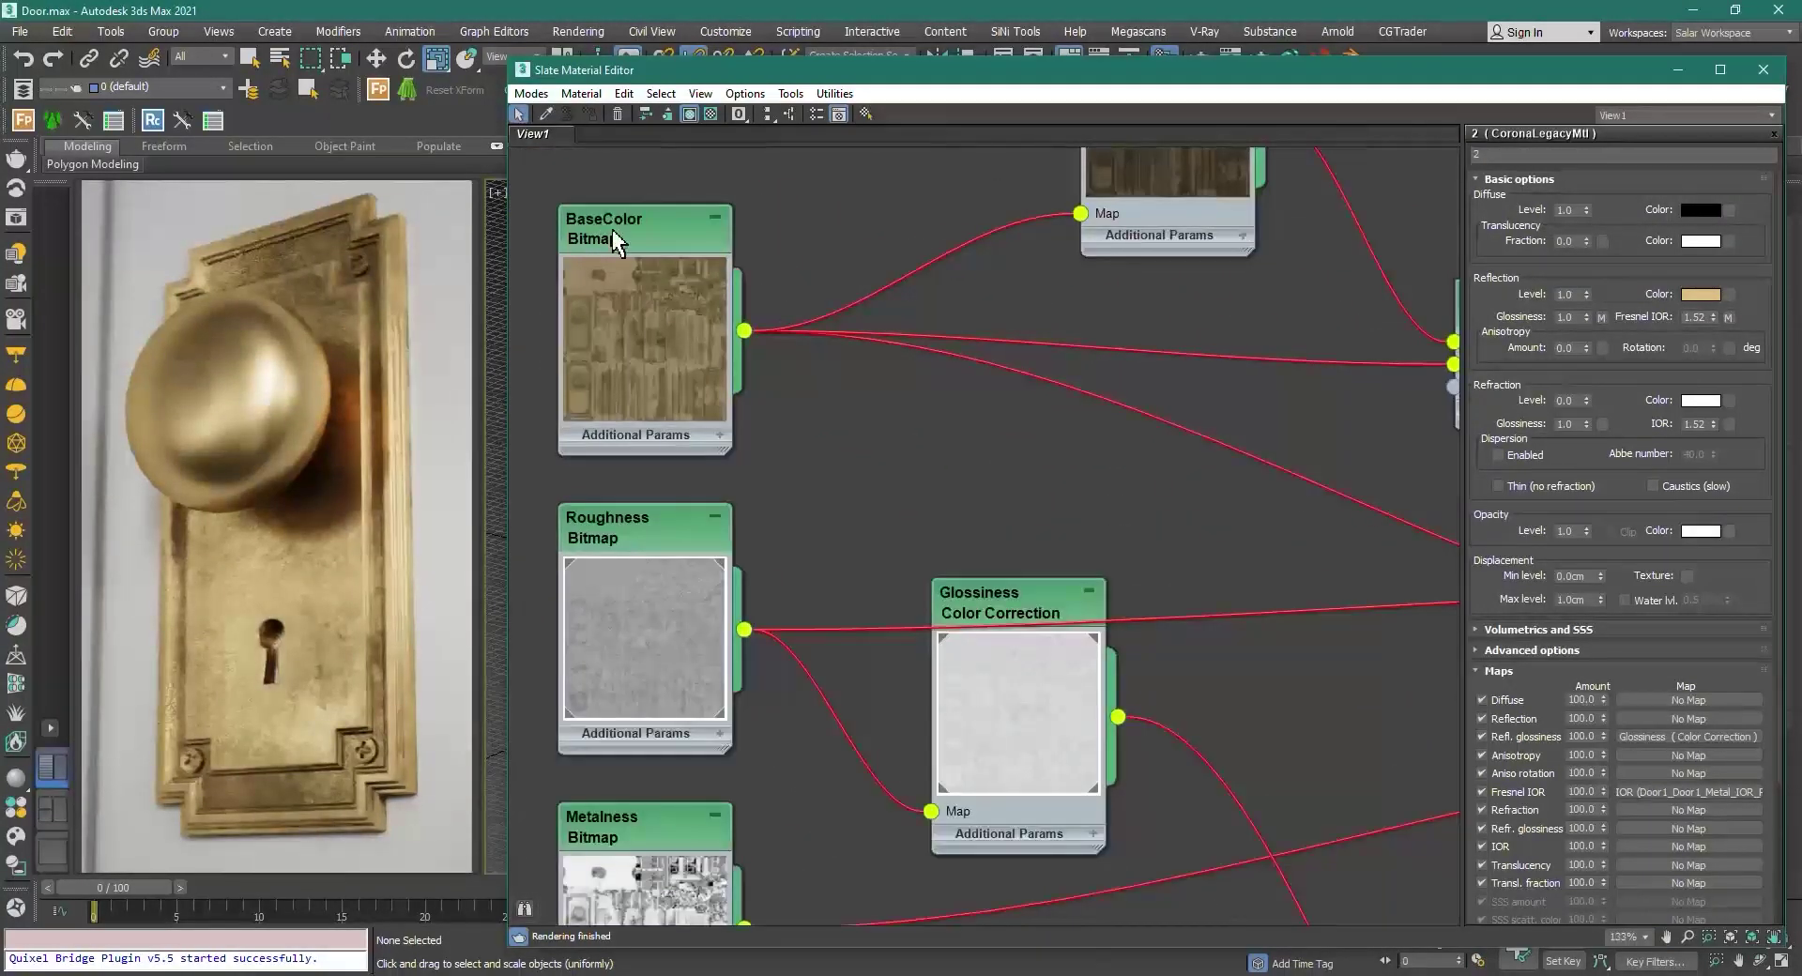
scroll(734, 314, "down", 3)
middle_click_drag(865, 392, 680, 273)
scroll(615, 254, "up", 1)
left_click_drag(587, 193, 1089, 779)
scroll(1117, 818, "up", 5)
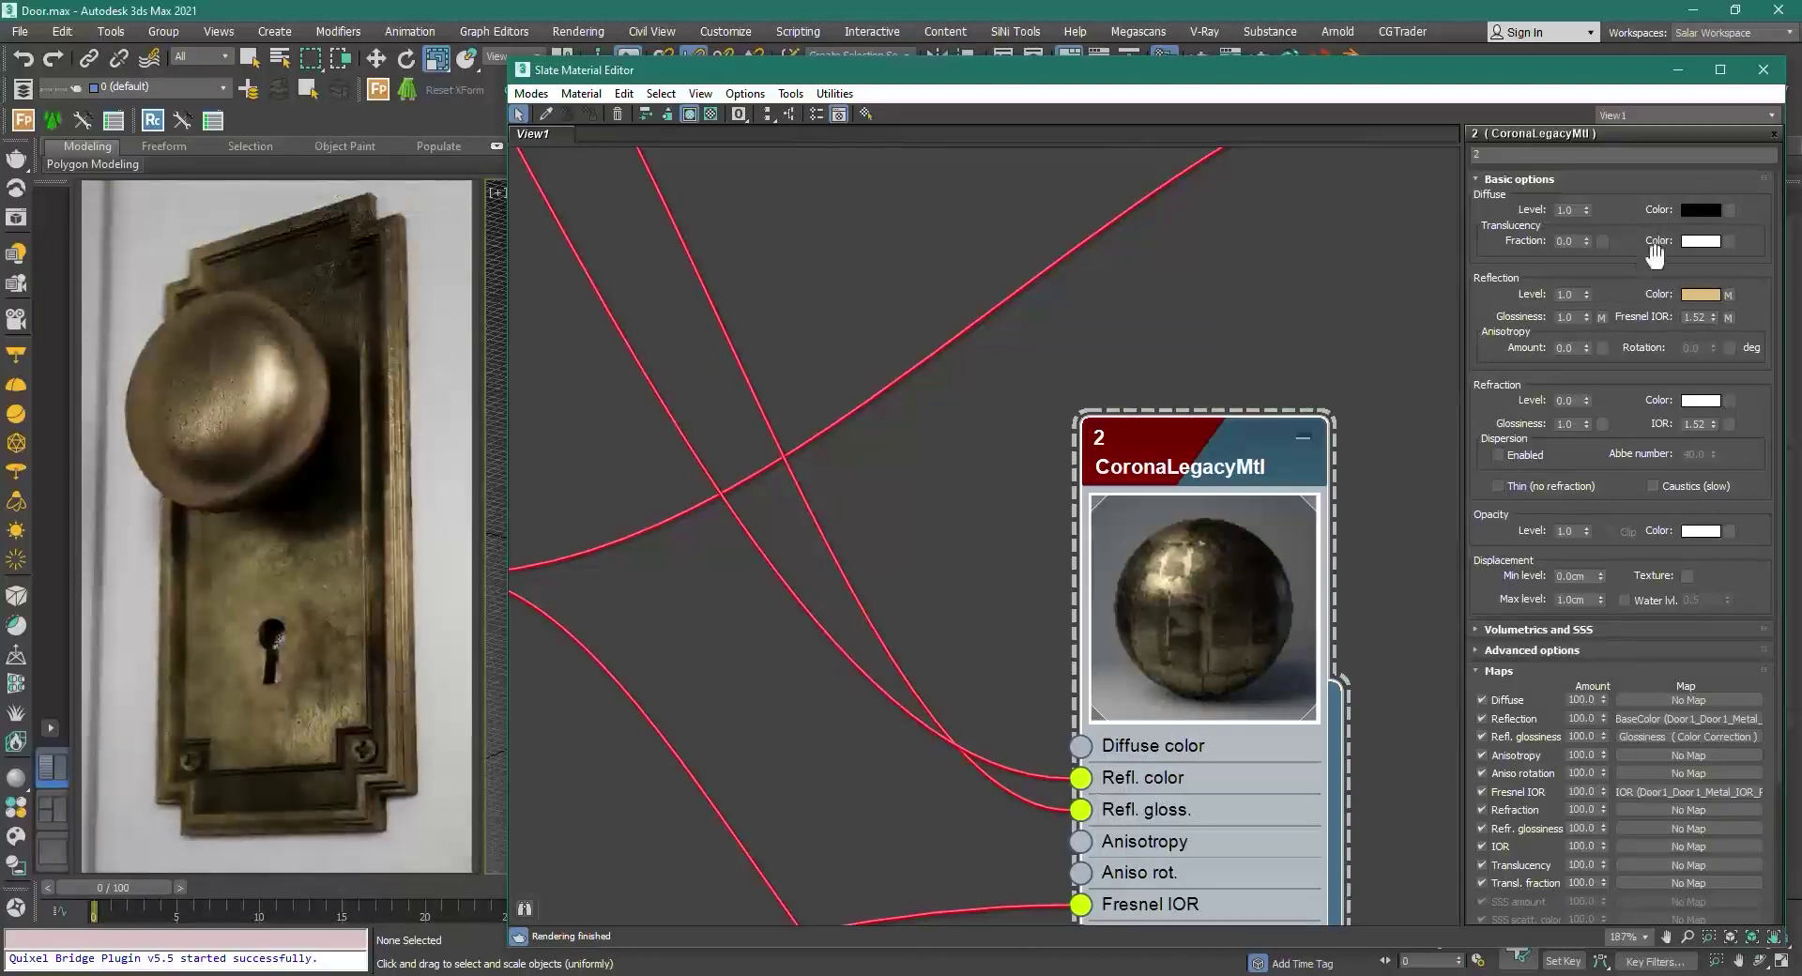
Step: Try diffuse color values of 109 and 21 on the CoronaLegacyMtl, then return the diffuse color to black
left_click(1703, 209)
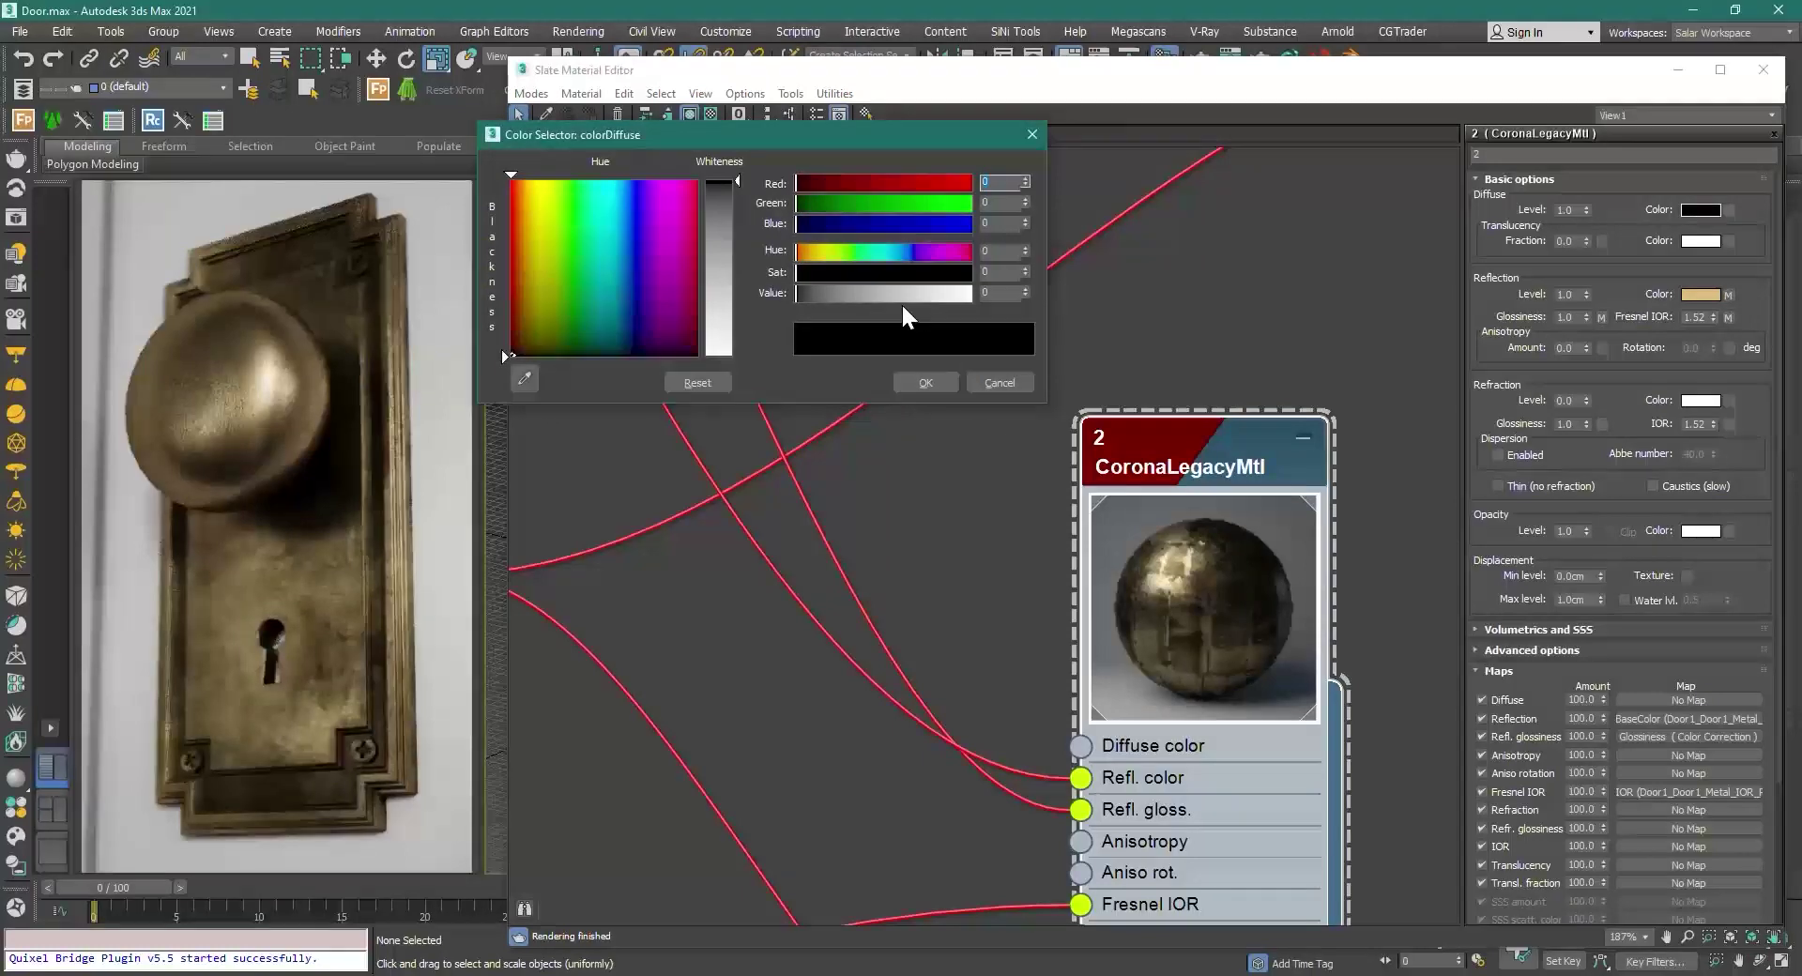
left_click_drag(901, 293, 869, 292)
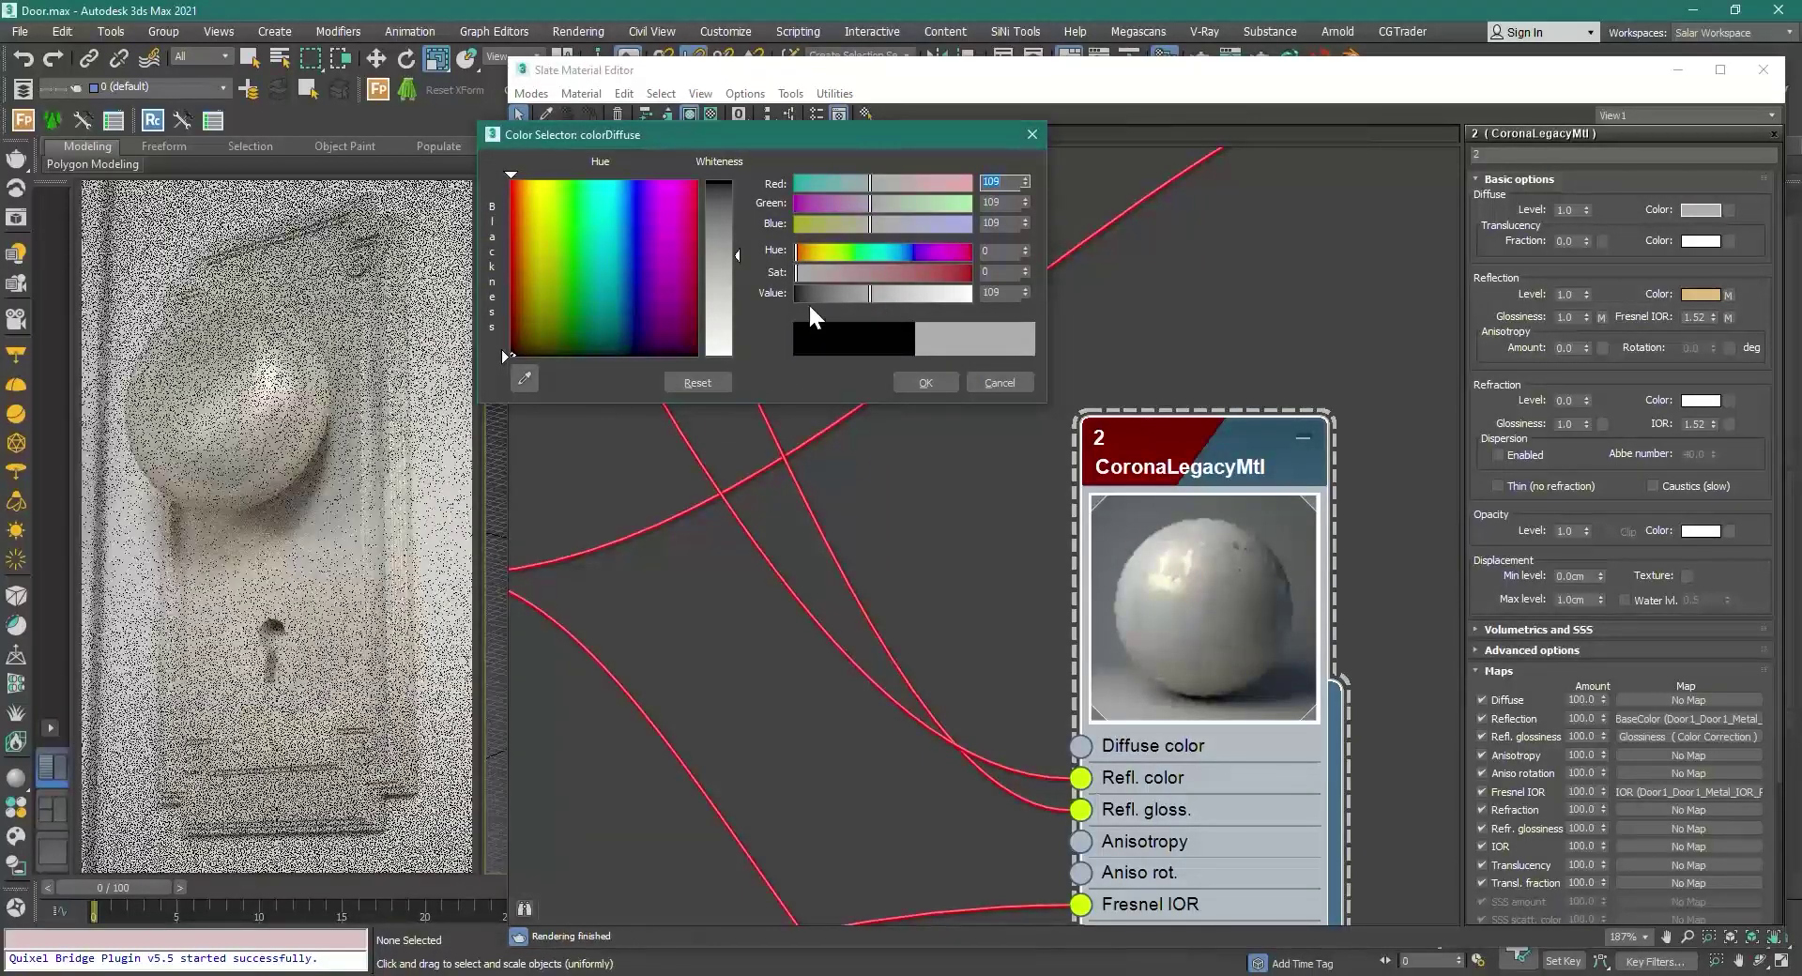
left_click(808, 294)
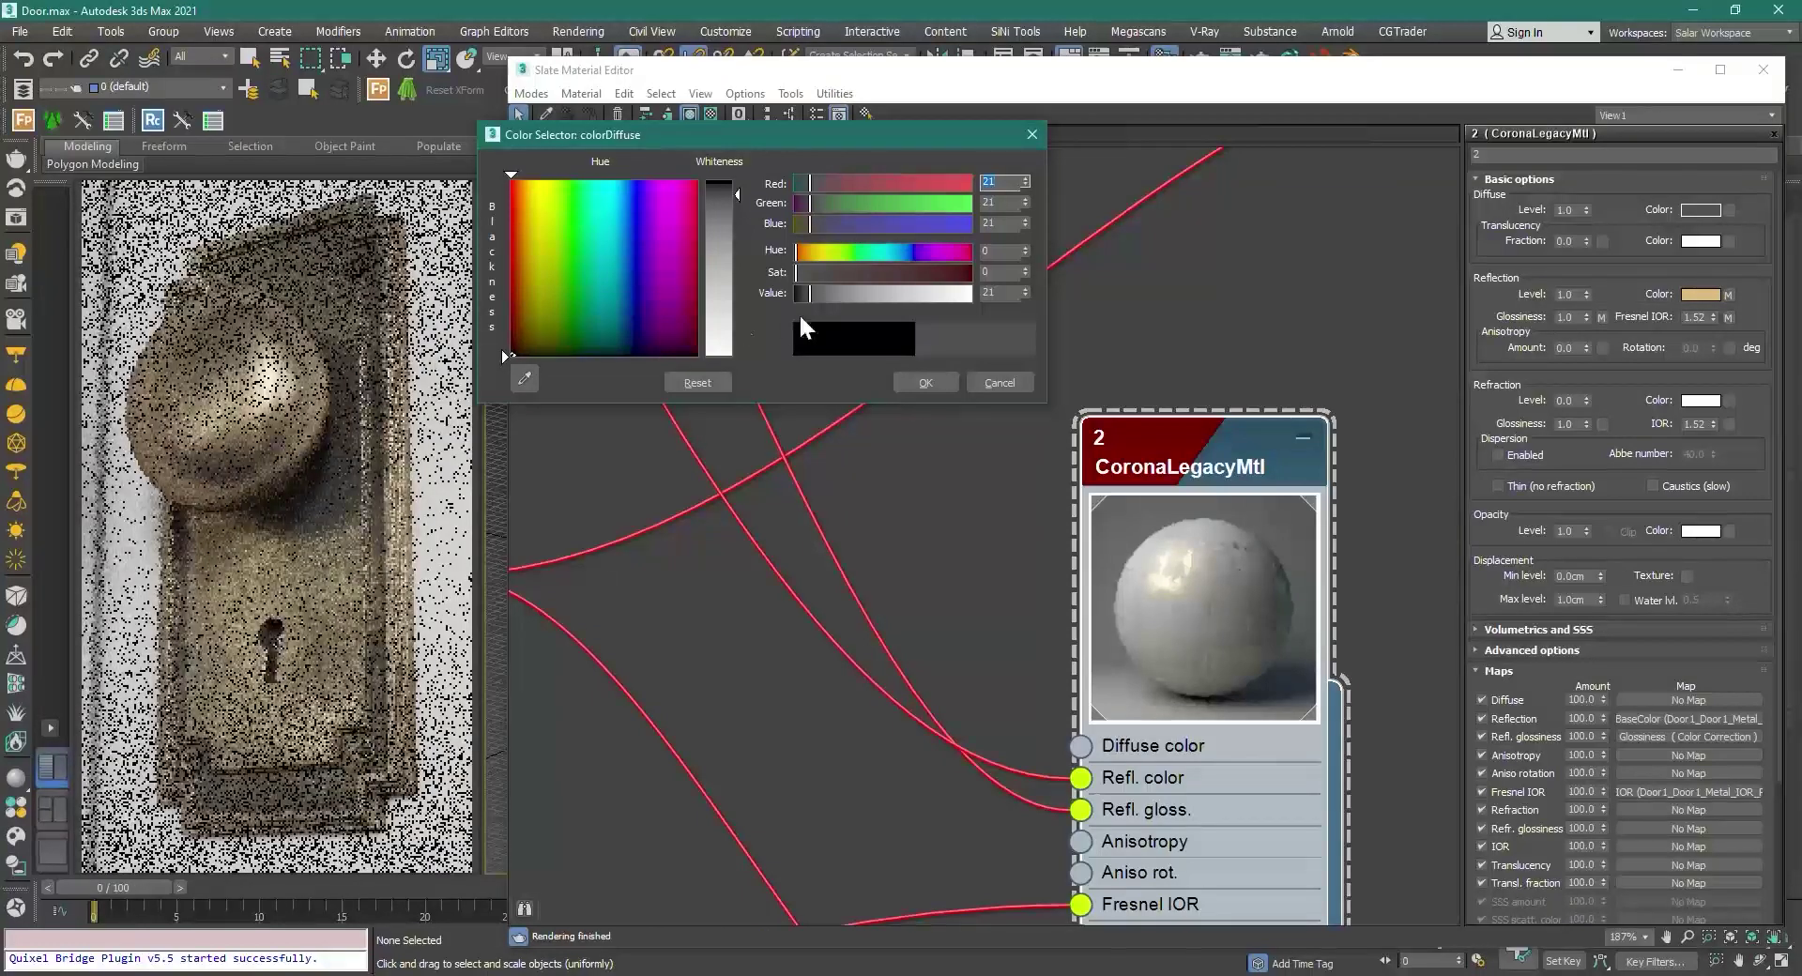
left_click(925, 382)
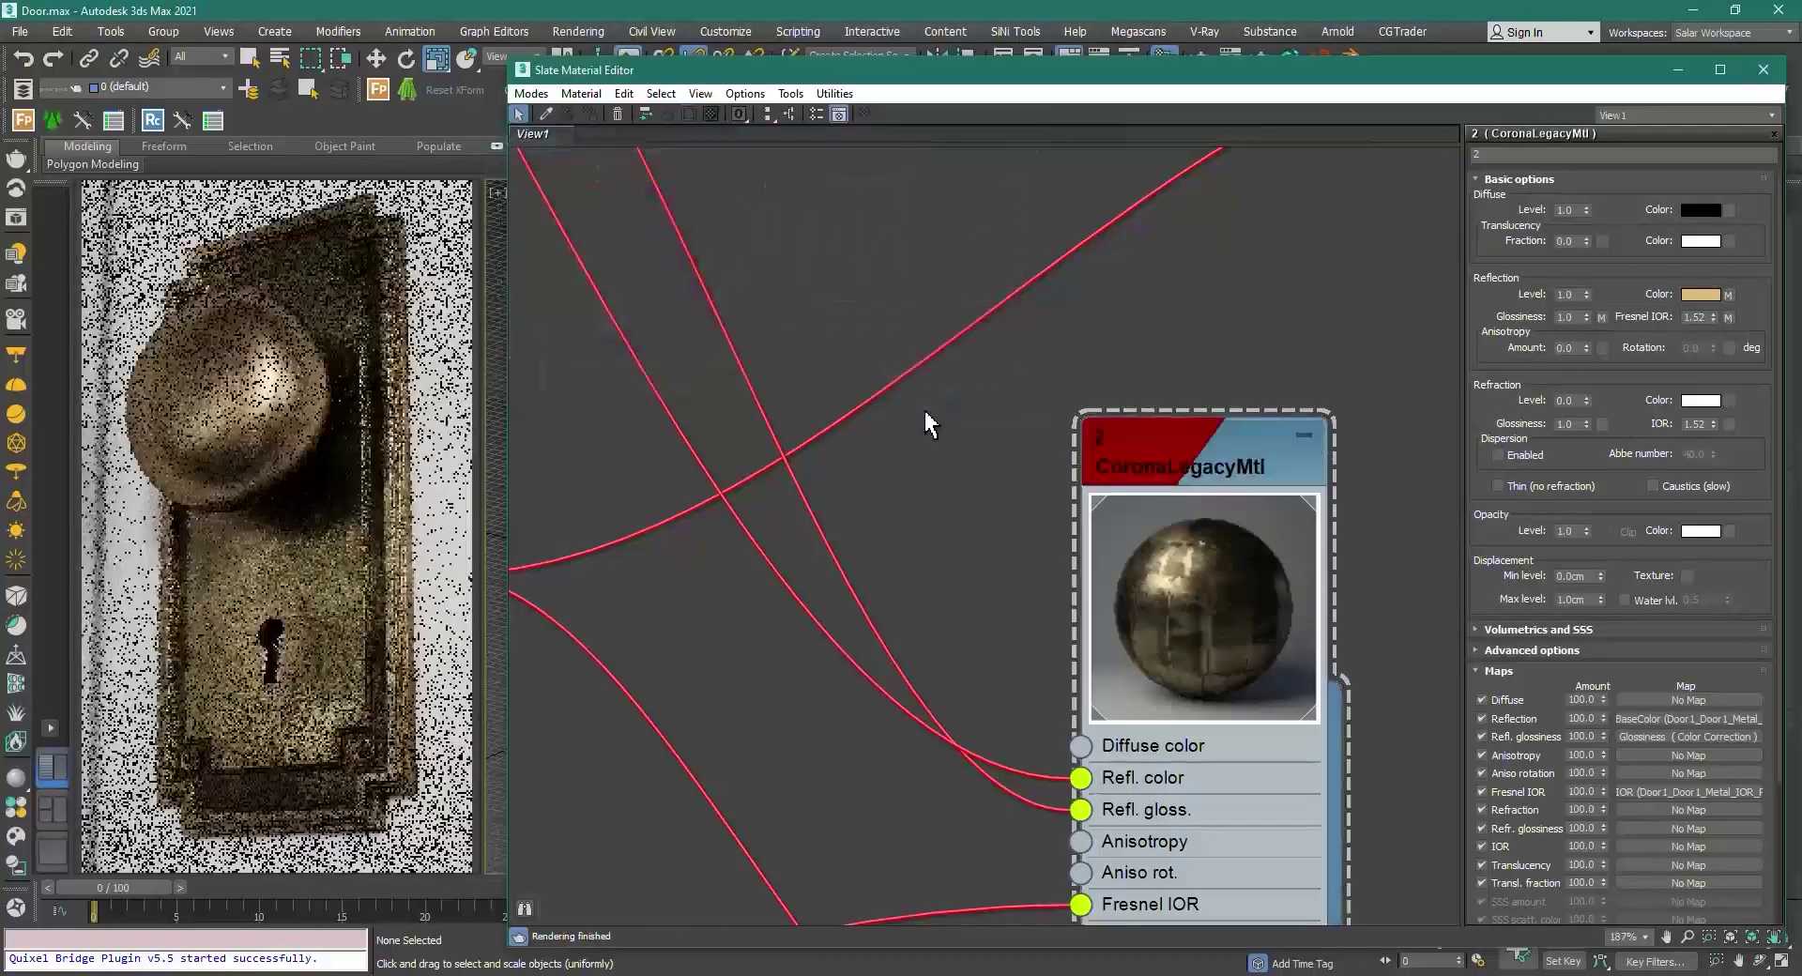
Step: Switch to the Maps folder and view Door1_Door1_Metal_Diffuse_sRGB_Corona.jpg at full size, then close the image viewer
scroll(927, 404, "down", 2)
key("alt+Tab")
left_click(1424, 391)
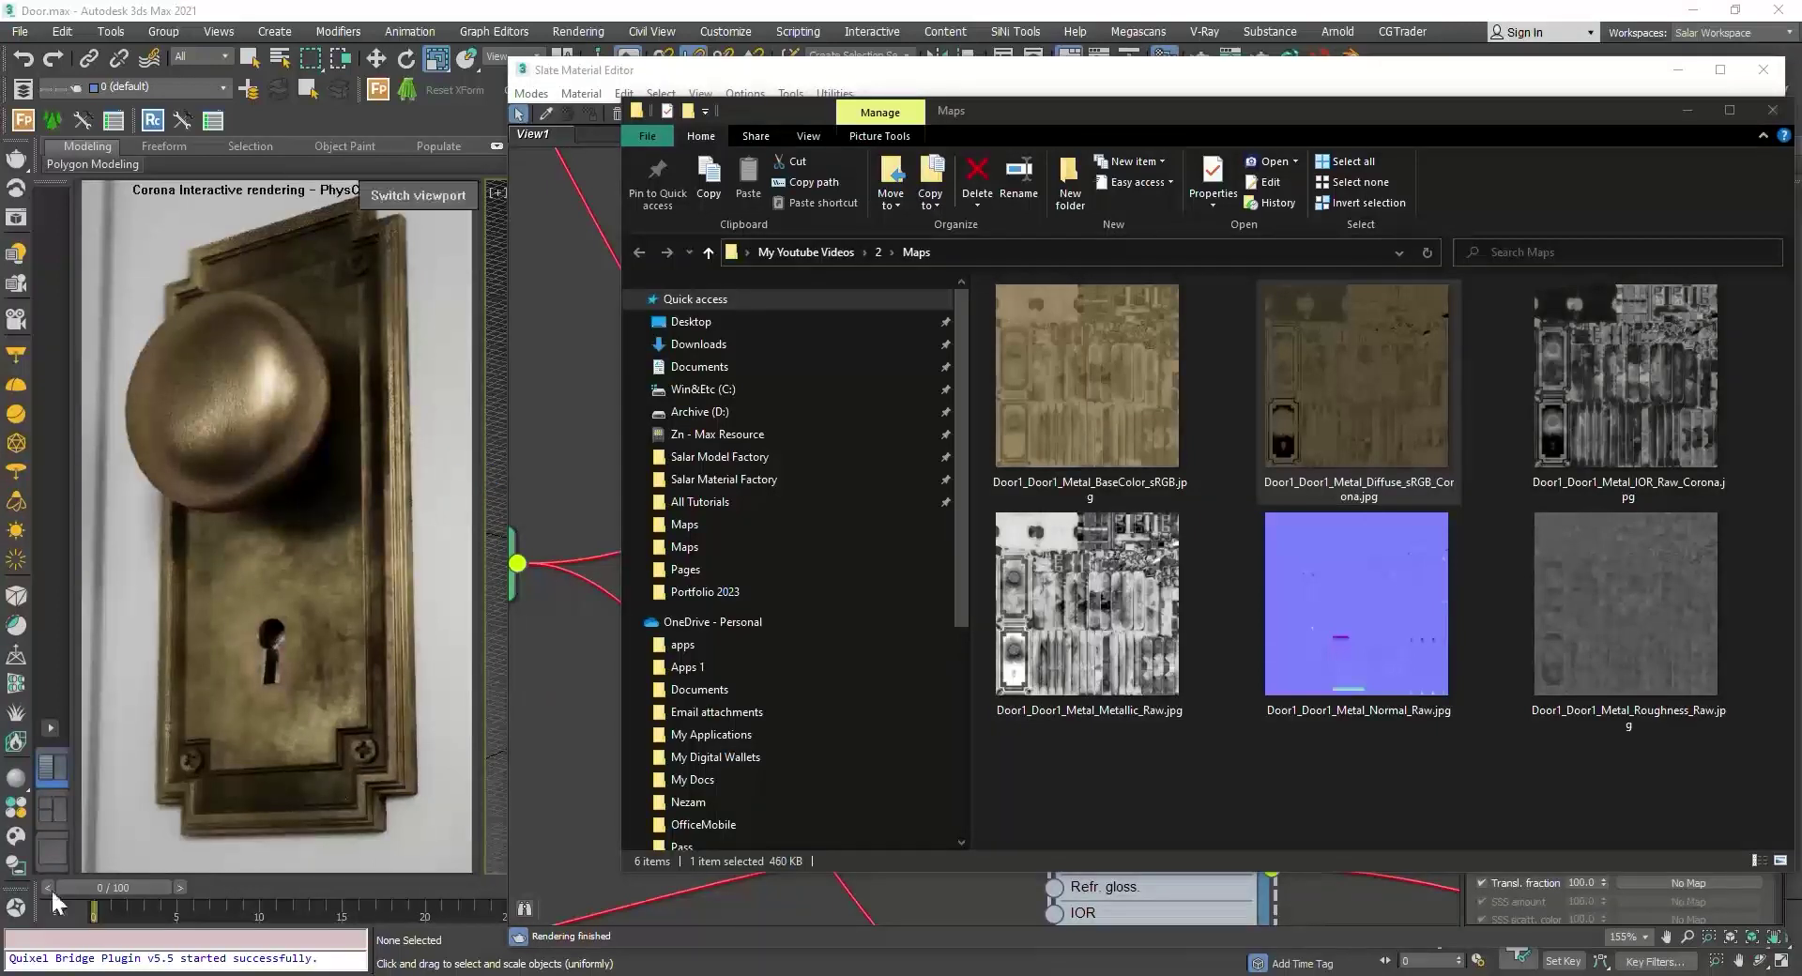
left_click_drag(188, 974, 1064, 0)
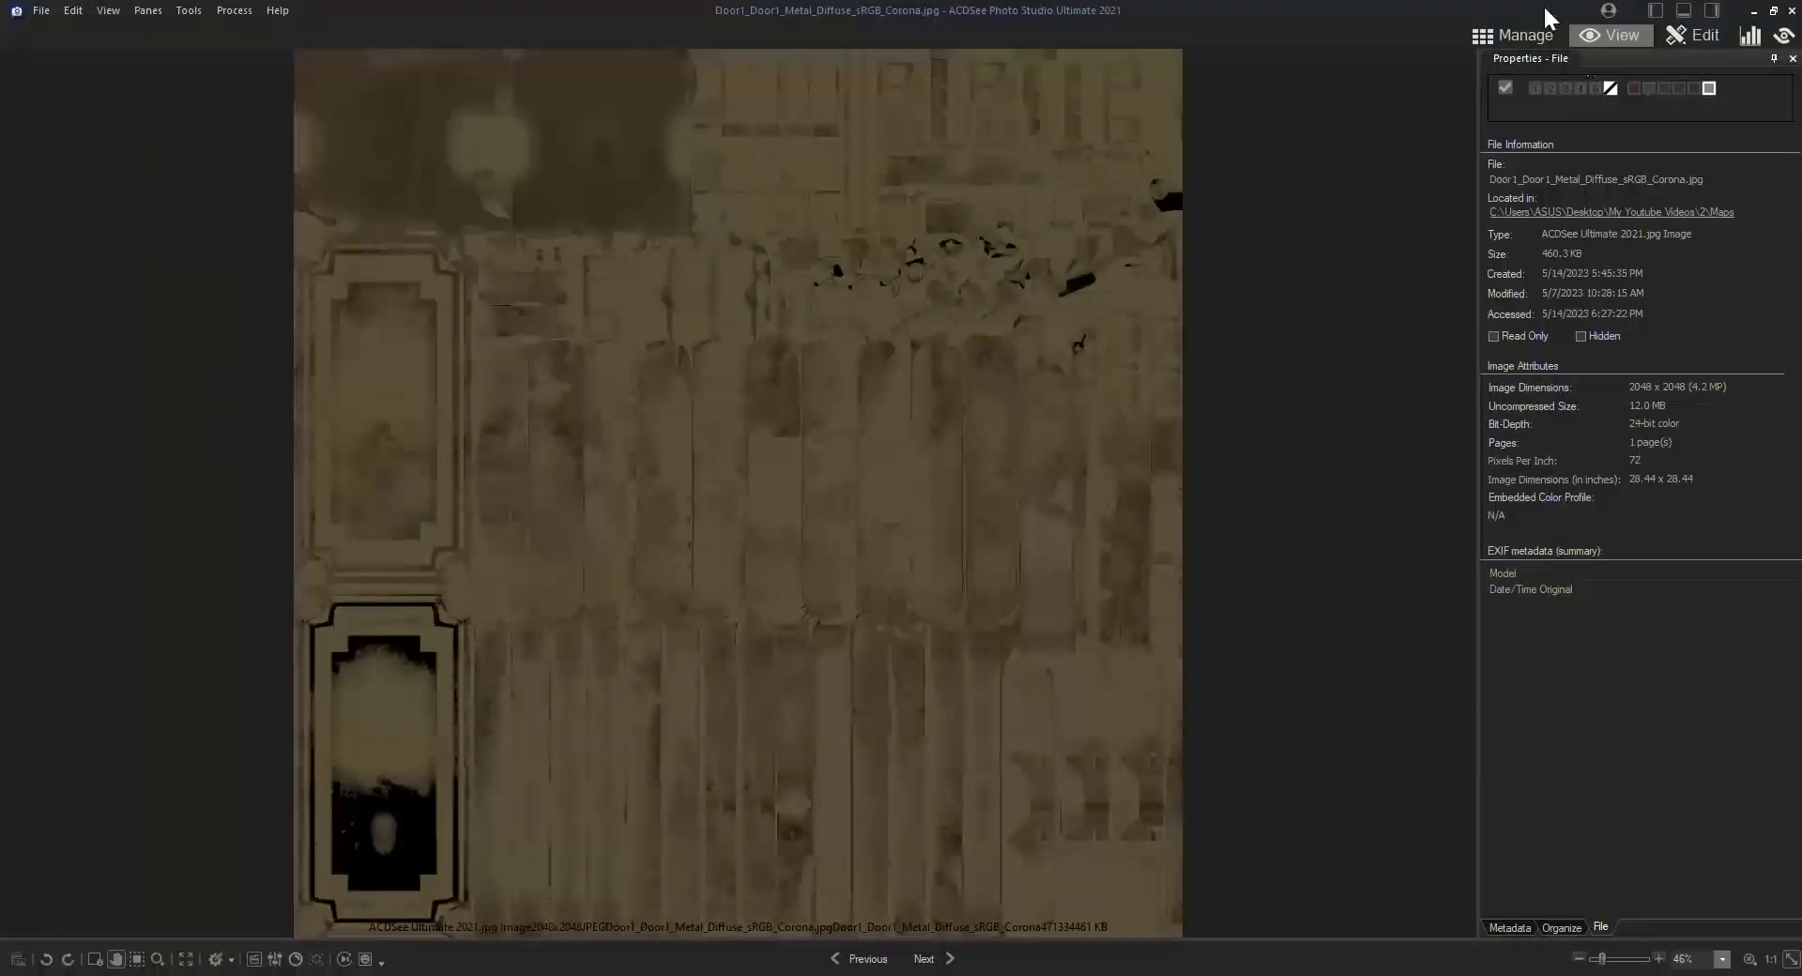
left_click(1791, 11)
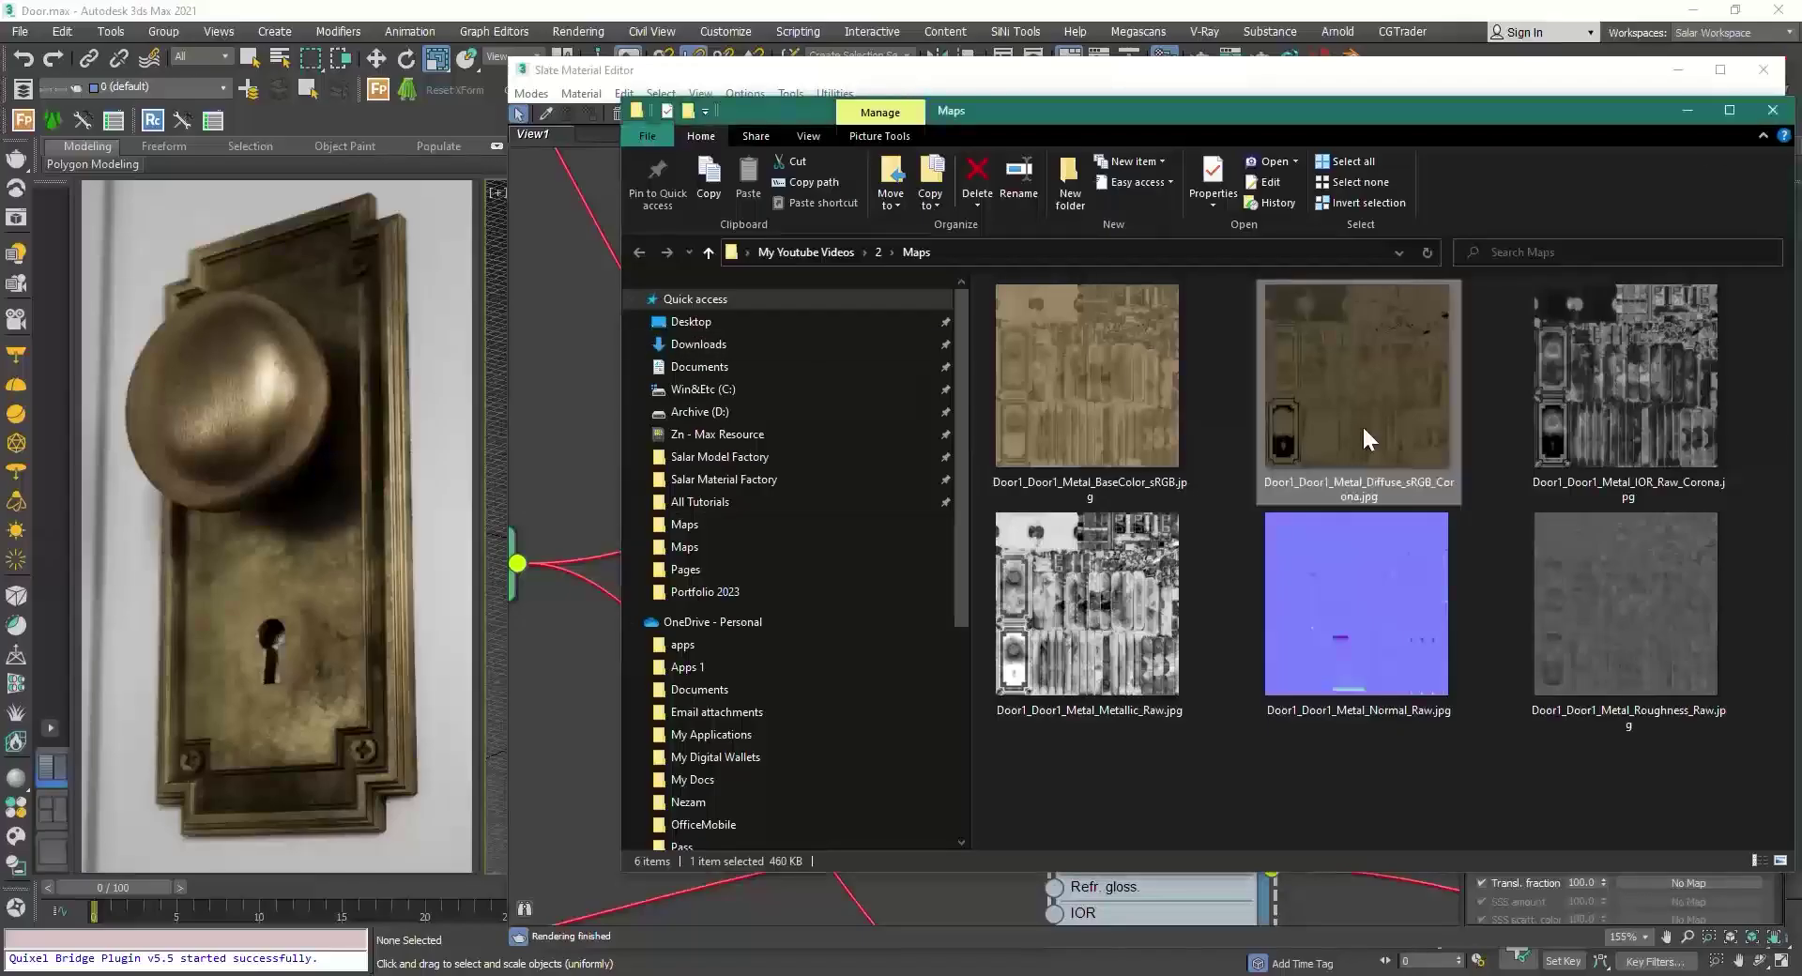
Step: Import Door1_Door1_Metal_Diffuse_sRGB_Corona.jpg into the Slate material graph as a bitmap and place it between the Normal and IOR bitmaps
left_click_drag(1365, 420, 563, 417)
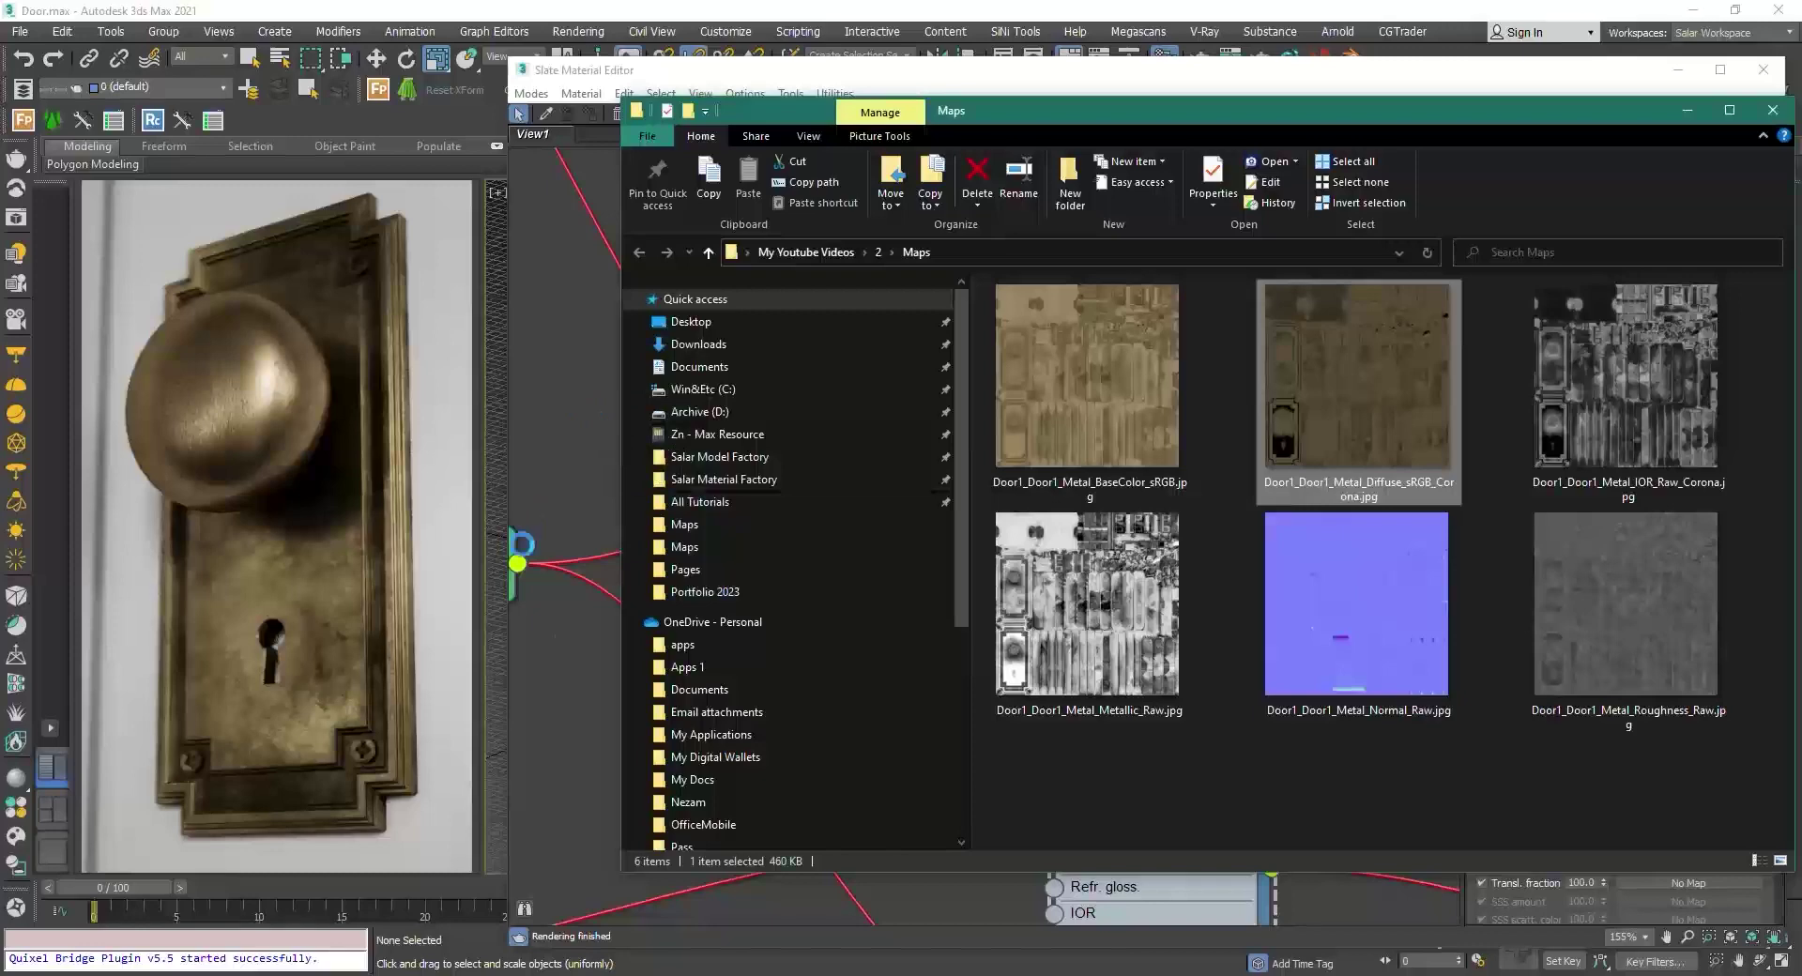
left_click(587, 695)
middle_click_drag(588, 480, 863, 358)
scroll(864, 358, "down", 3)
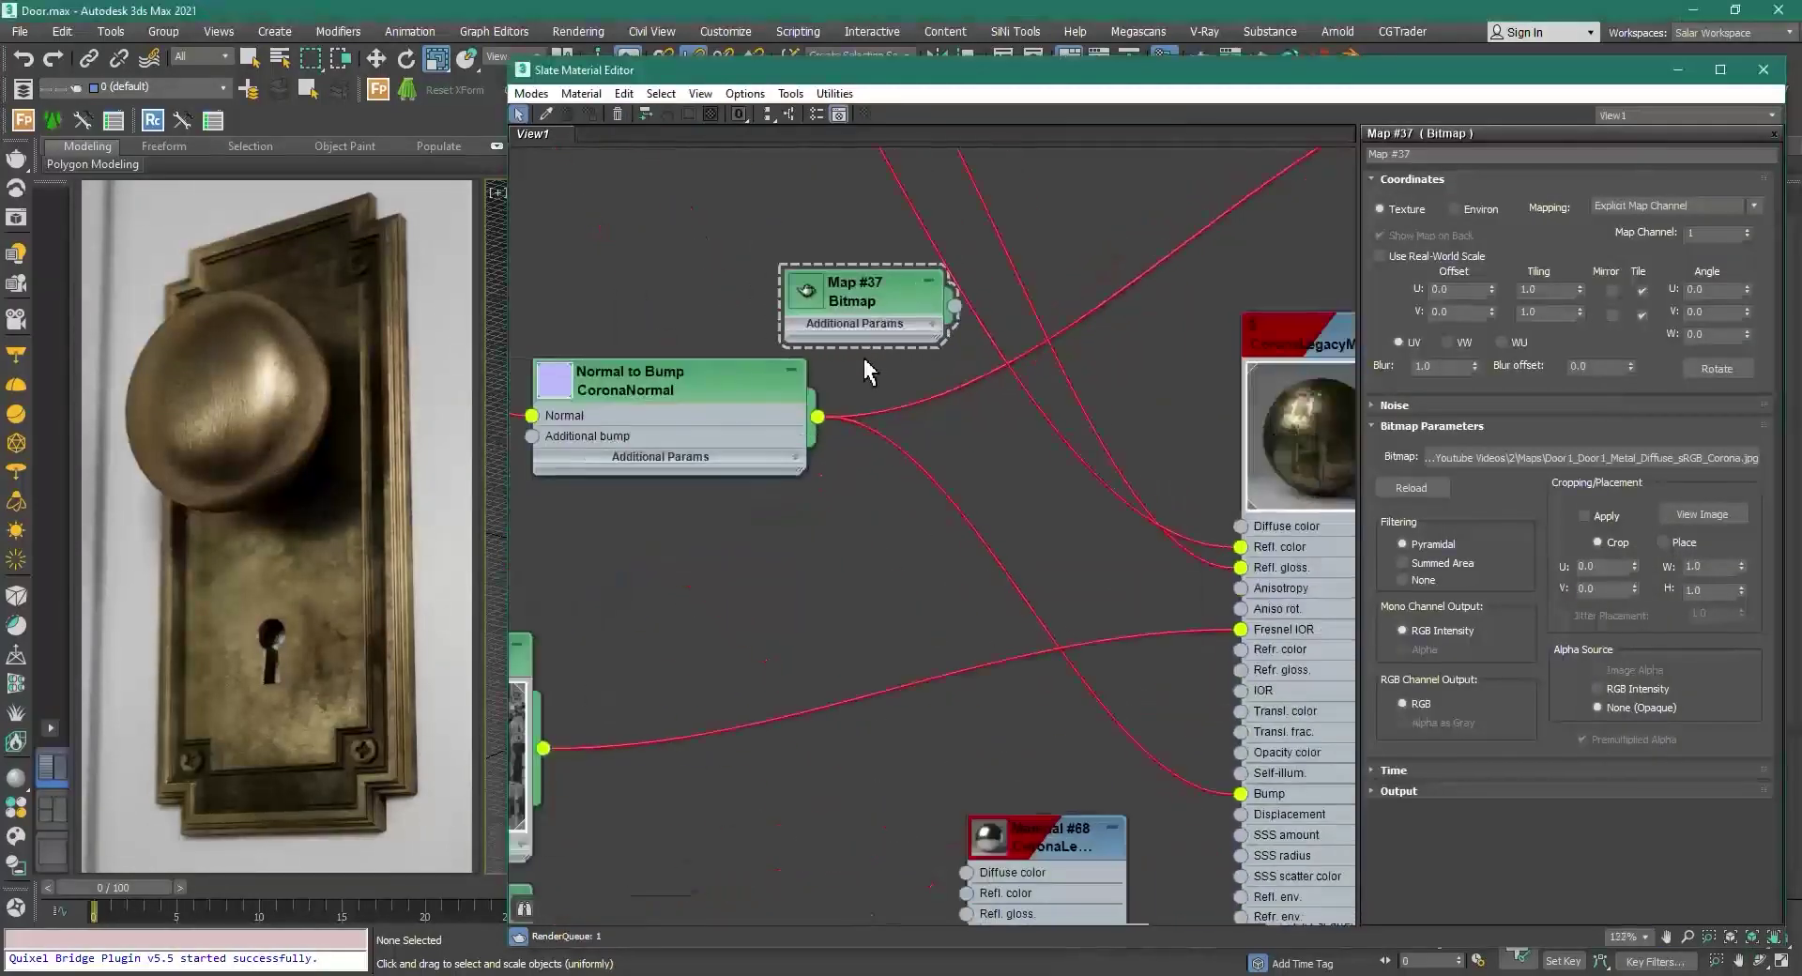
scroll(906, 334, "down", 3)
scroll(917, 357, "up", 1)
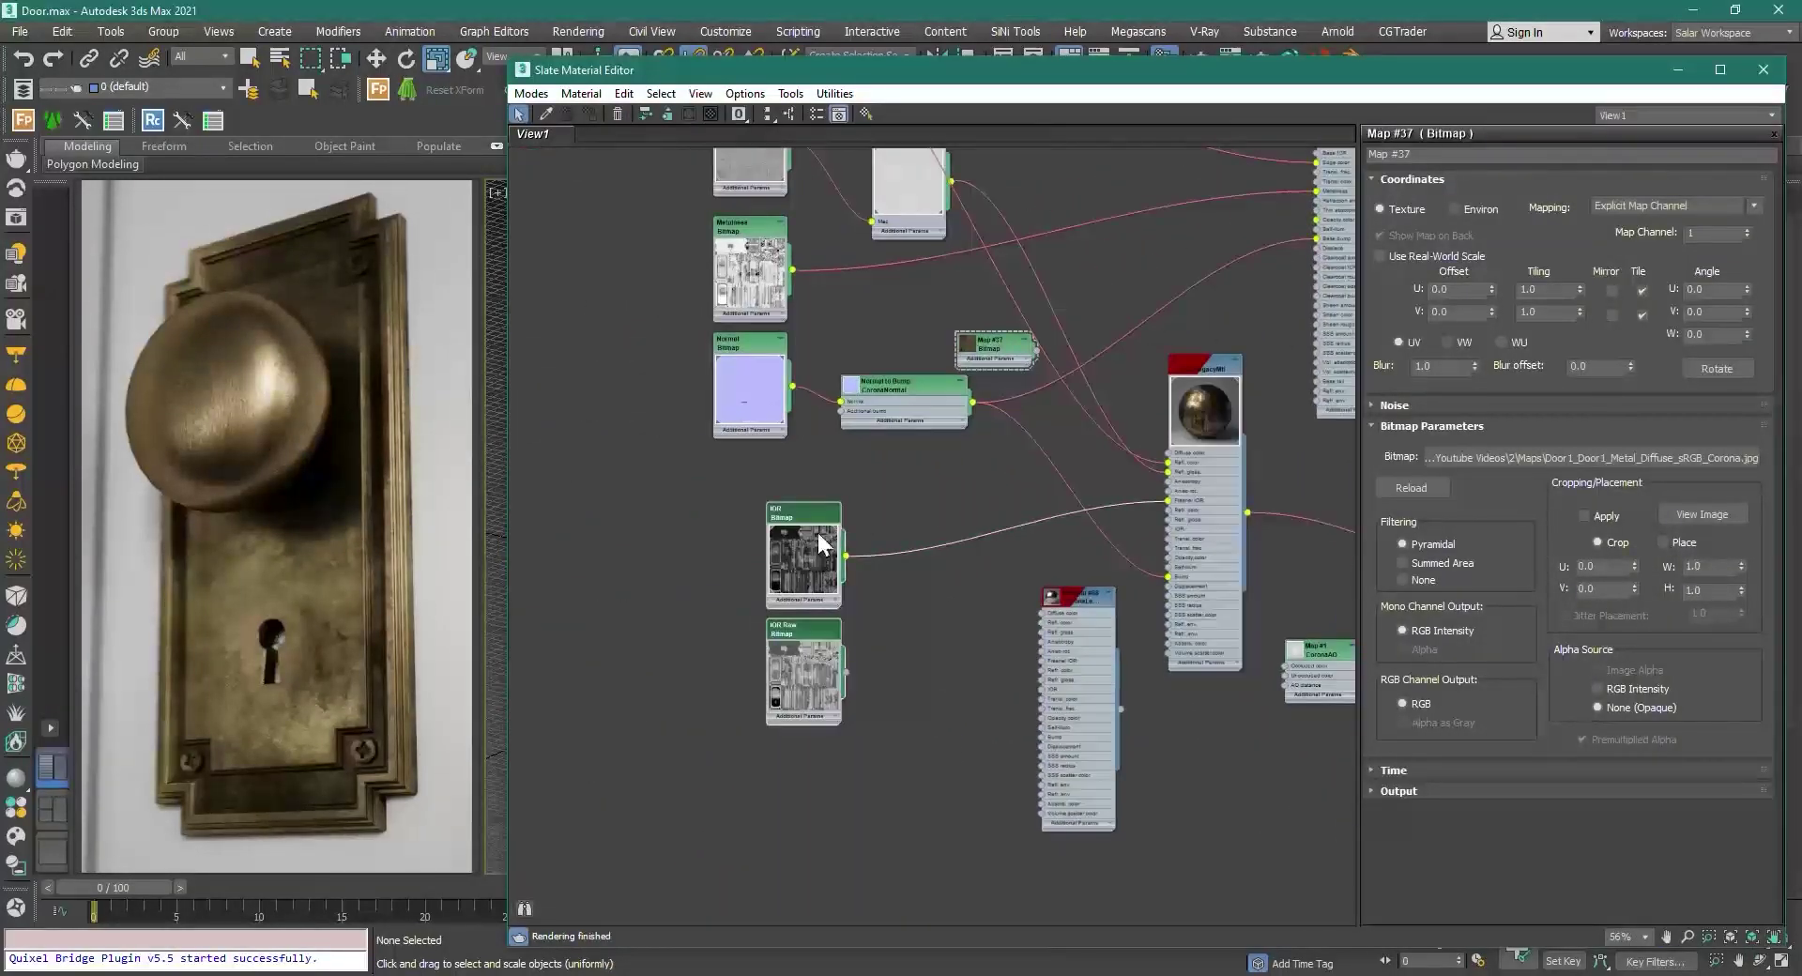
left_click_drag(1017, 364, 823, 512)
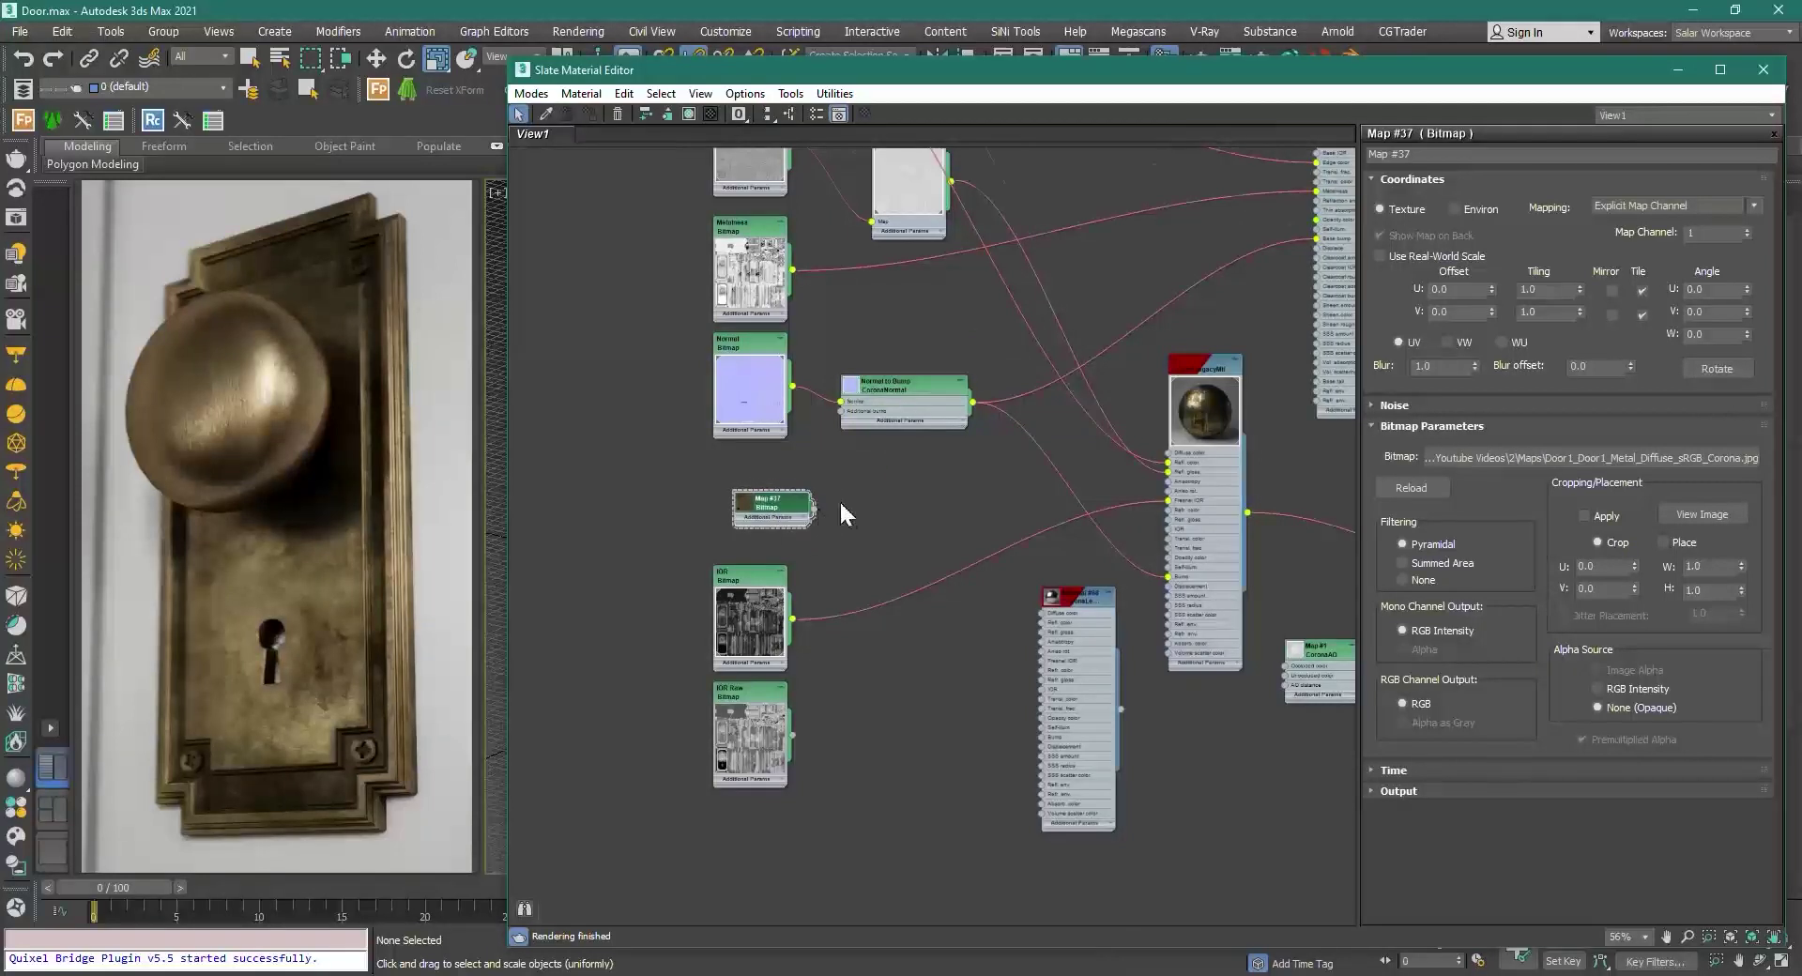
Step: Enlarge the diffuse bitmap node's preview, move the node below Normal to Bump, and set its blur to 0.01
scroll(826, 516, "up", 4)
double_click(584, 520)
left_click_drag(653, 512, 836, 398)
middle_click_drag(852, 439, 750, 443)
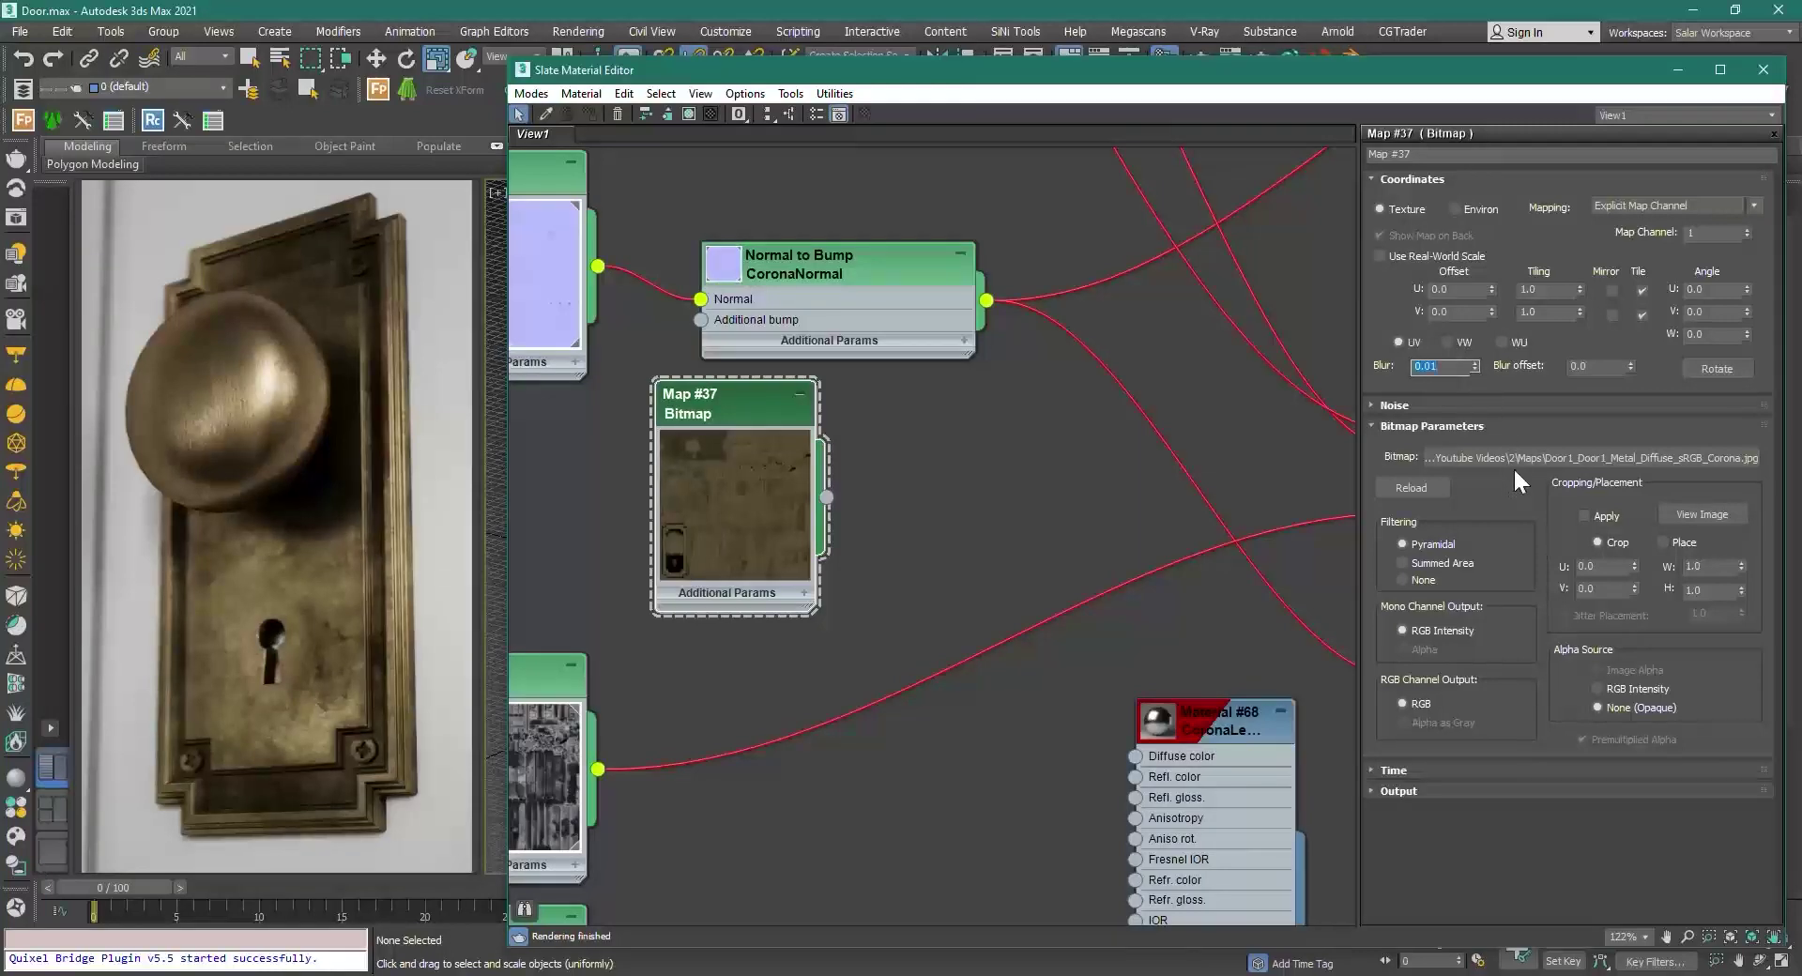
Step: Reload the diffuse image with automatic gamma and connect its bitmap to the CoronaLegacyMtl's diffuse color input
left_click(1552, 458)
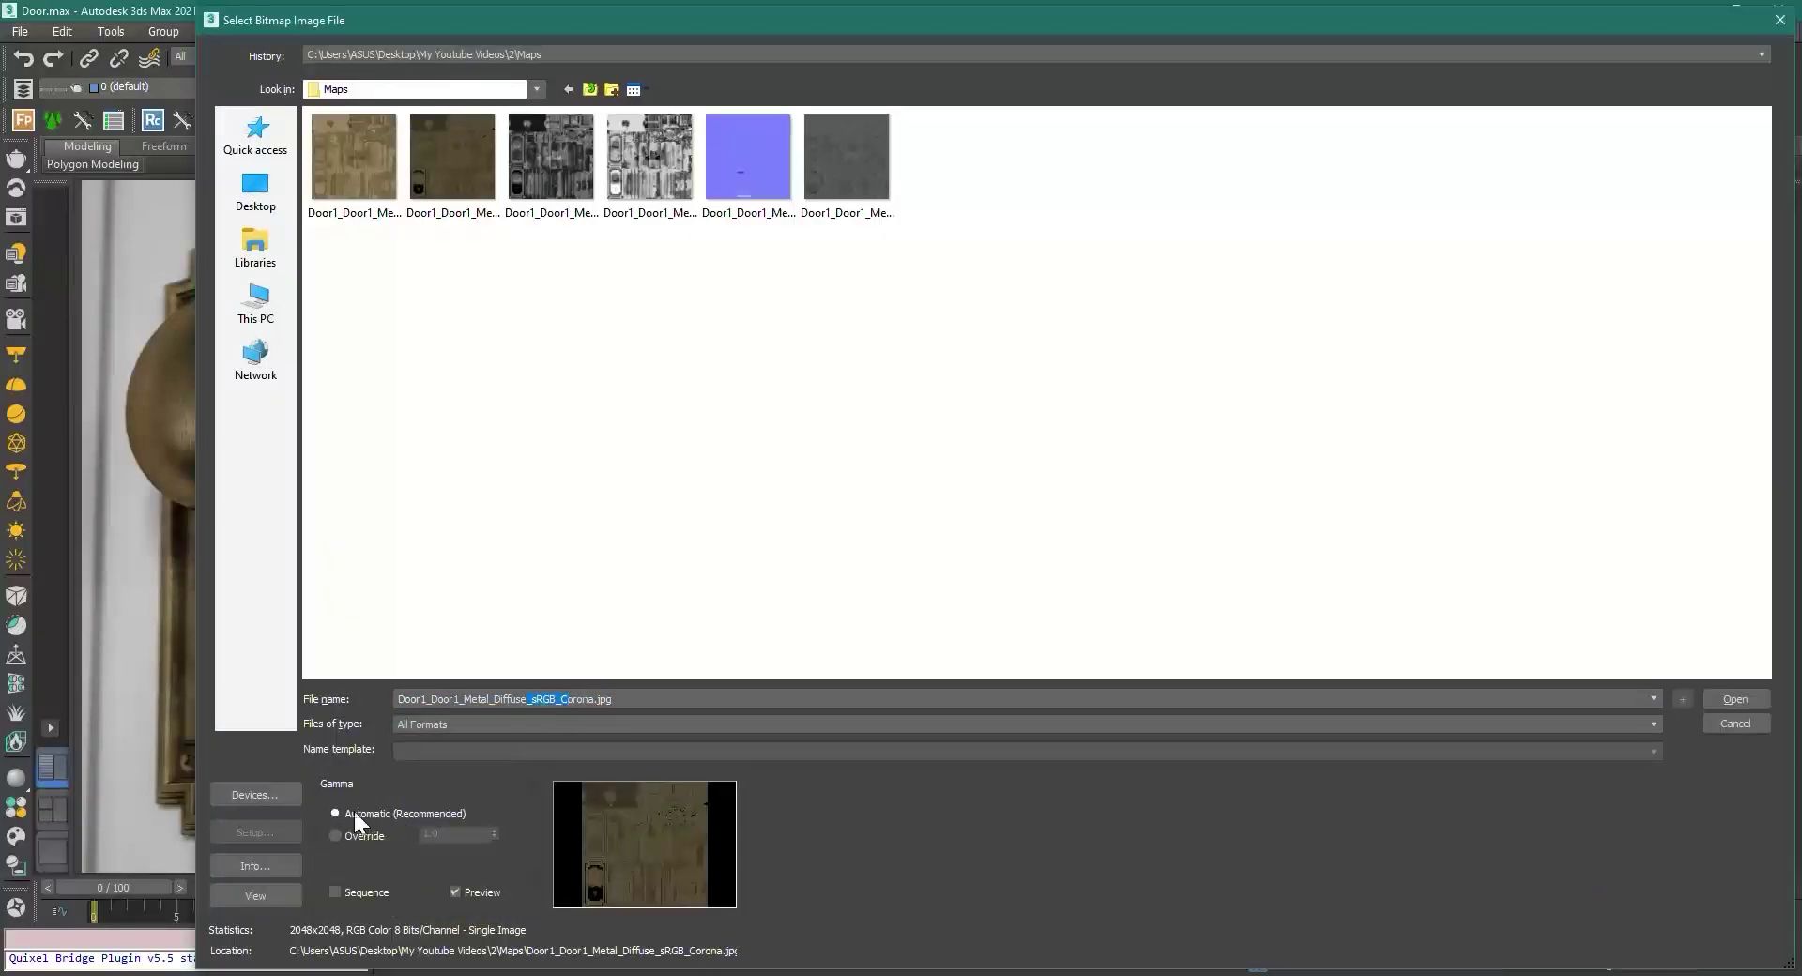
left_click(1734, 700)
scroll(793, 530, "down", 2)
scroll(796, 523, "up", 1)
left_click_drag(691, 504, 1222, 427)
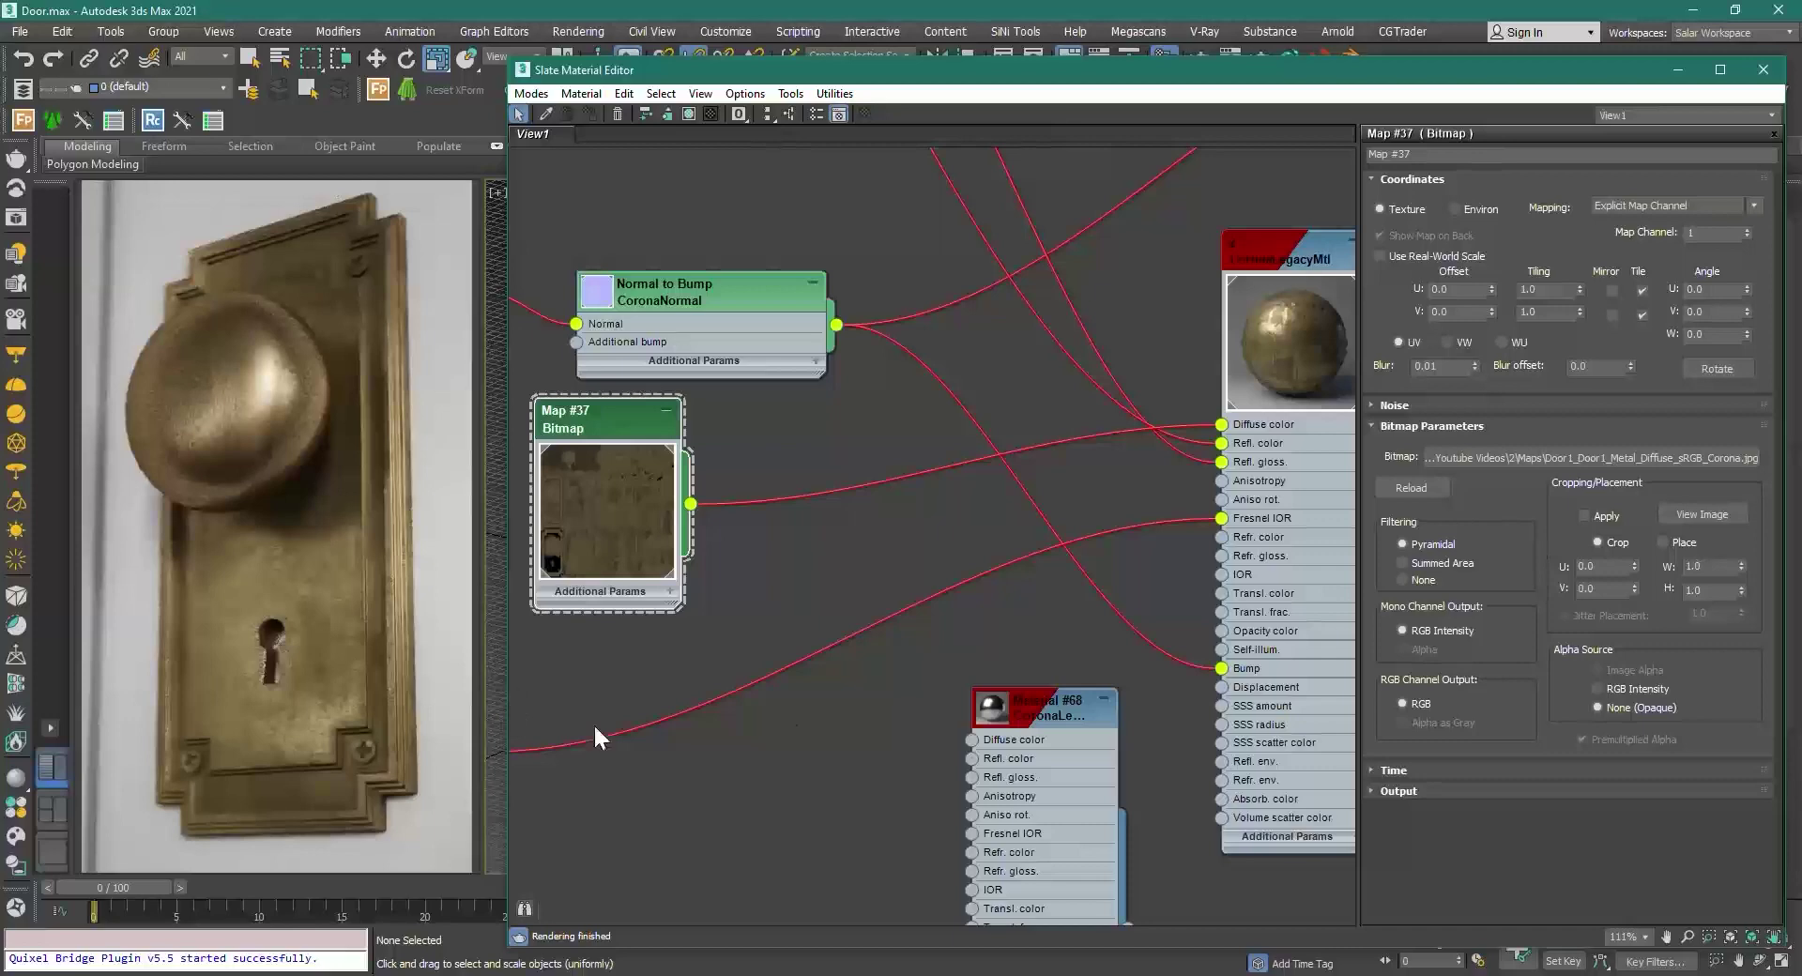
Step: Feed the Corona physical material into the Multi/Sub-Object's Metal slot for comparison, then reconnect the CoronaLegacyMtl
scroll(593, 723, "down", 1)
middle_click_drag(797, 521, 563, 687)
scroll(893, 439, "down", 3)
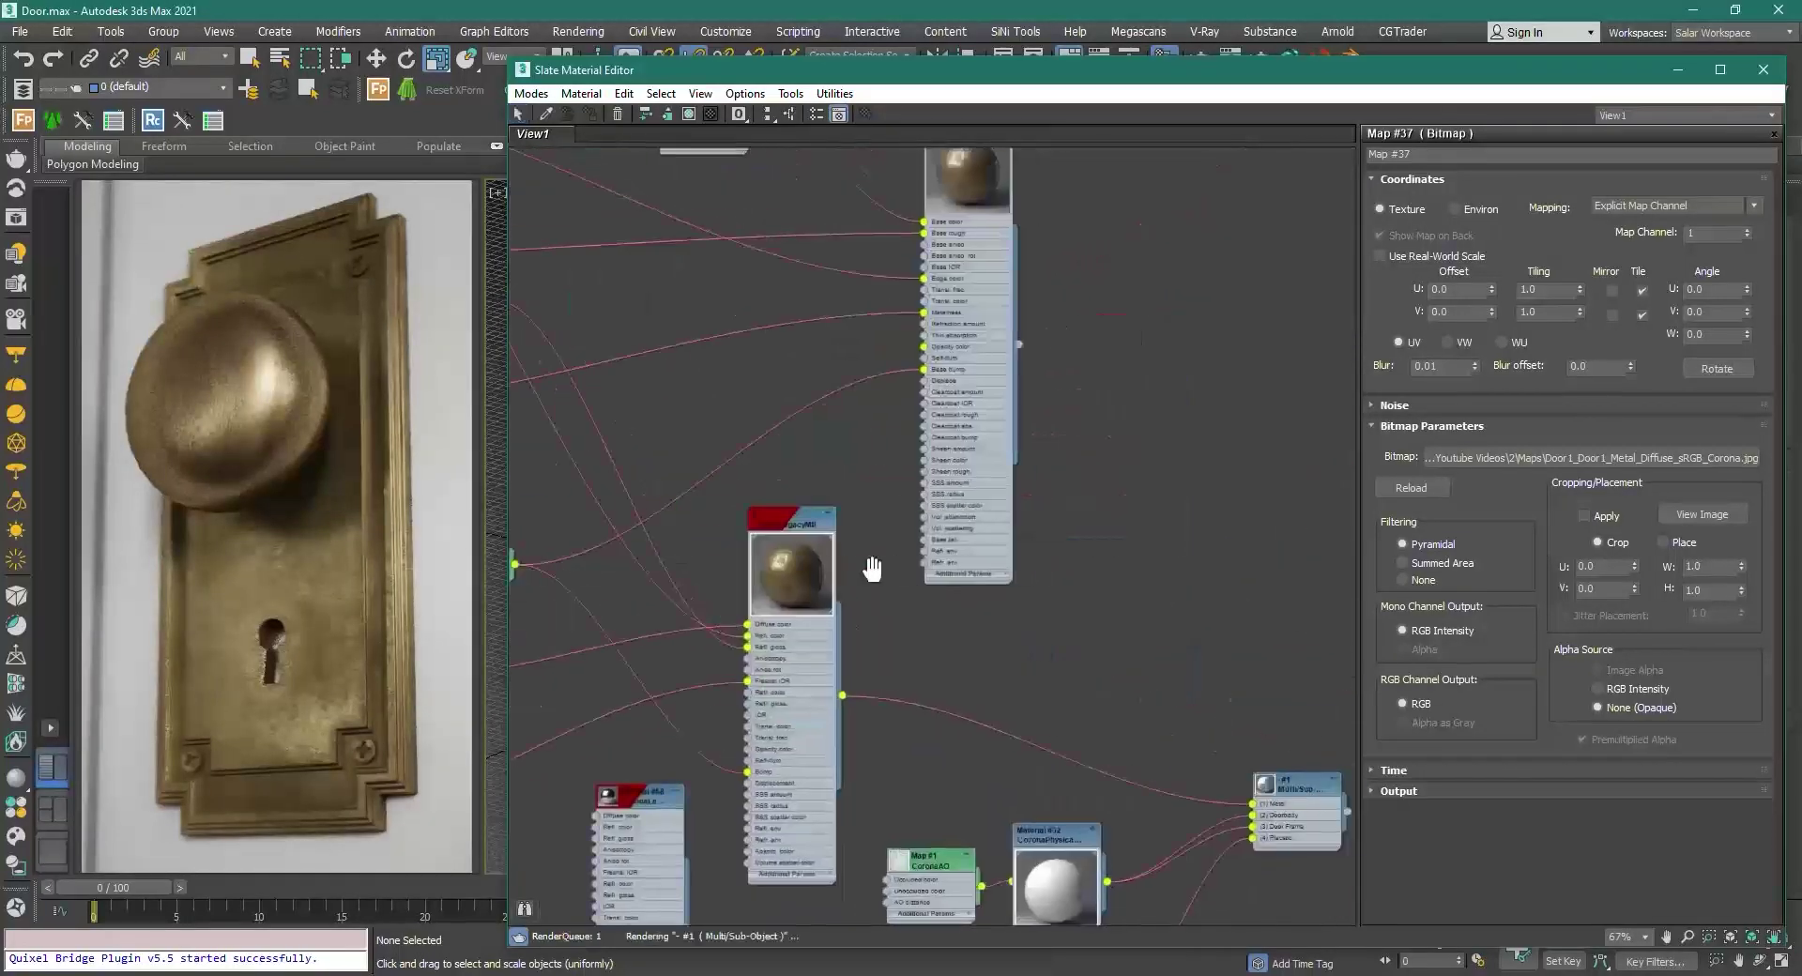
middle_click_drag(869, 570, 681, 514)
scroll(907, 486, "up", 1)
left_click_drag(820, 255, 1094, 789)
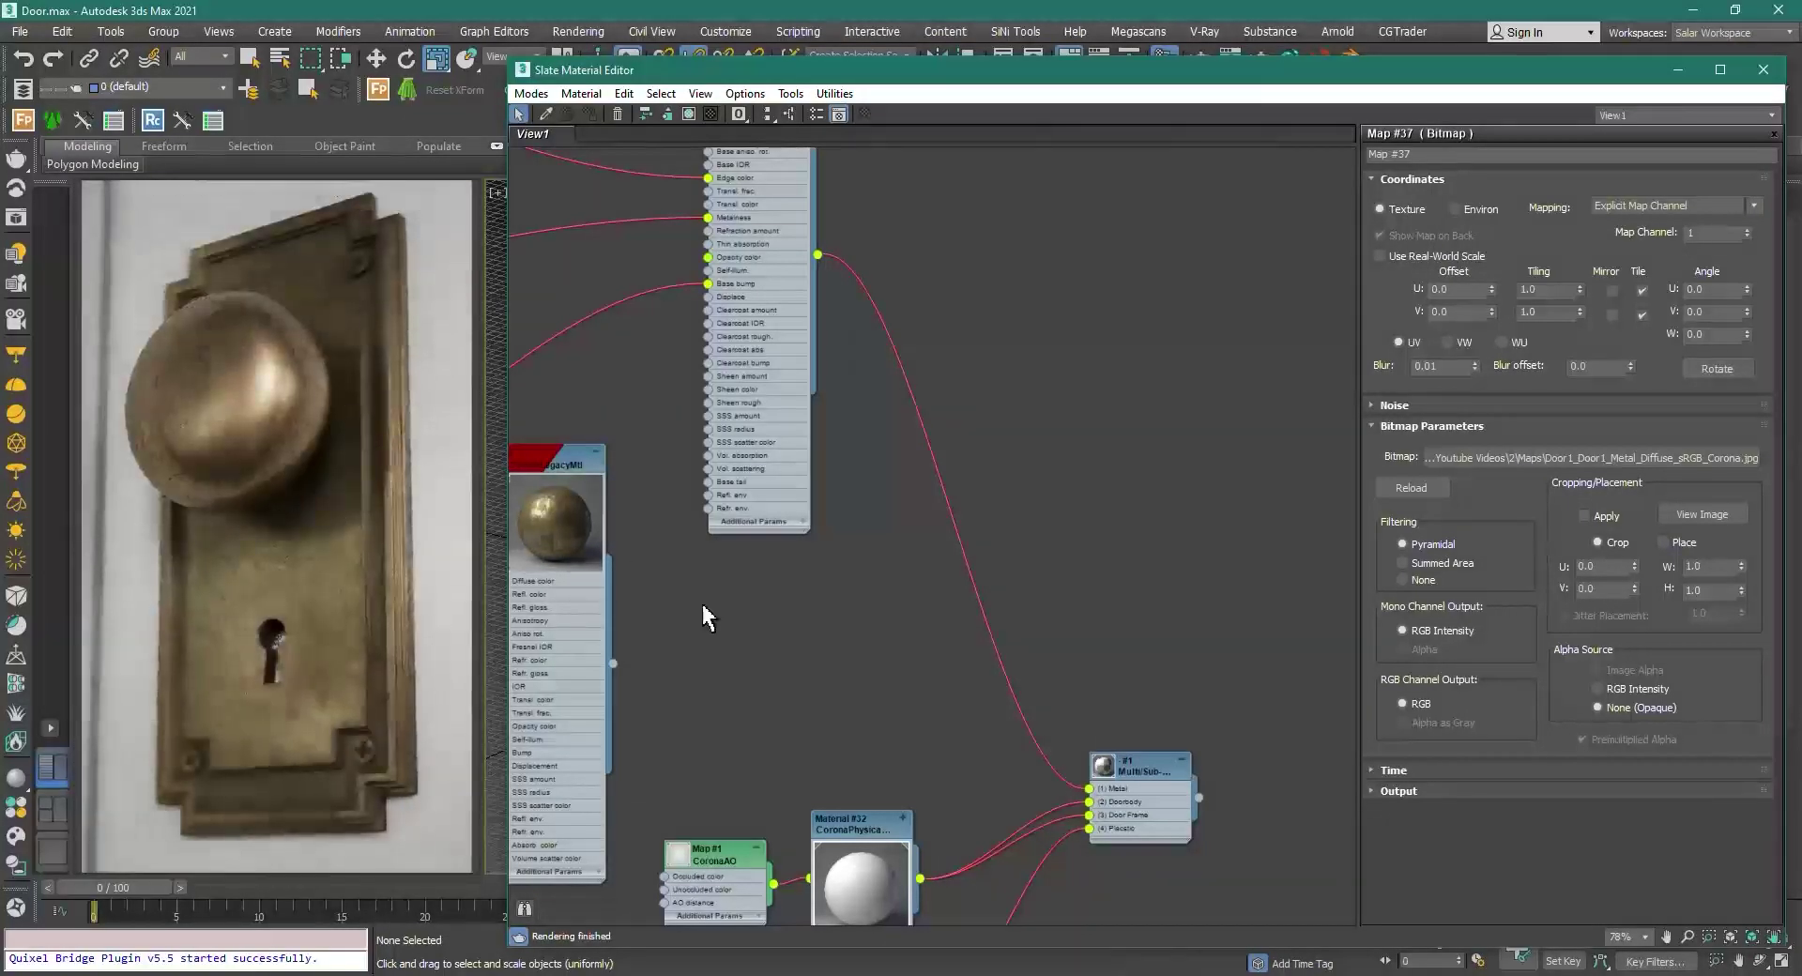
left_click_drag(607, 662, 1094, 789)
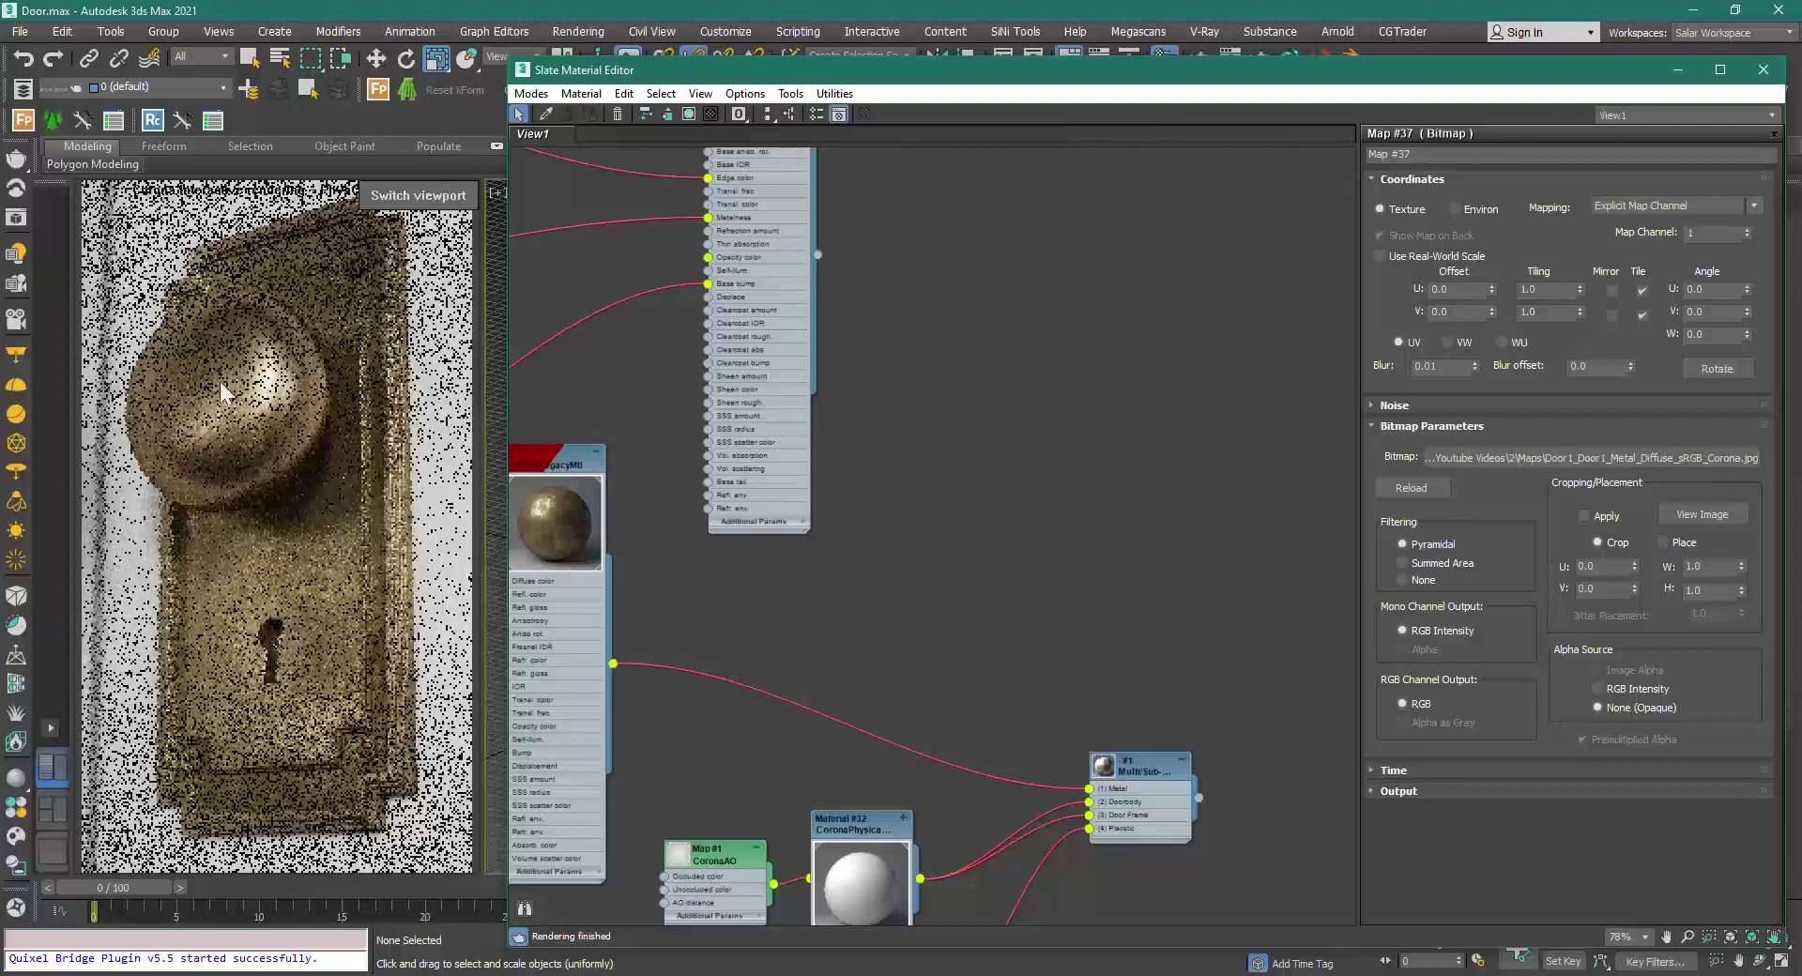
Step: Replace the IOR bitmap with the IOR Raw bitmap on the CoronaLegacyMtl's Fresnel IOR input
scroll(771, 642, "down", 4)
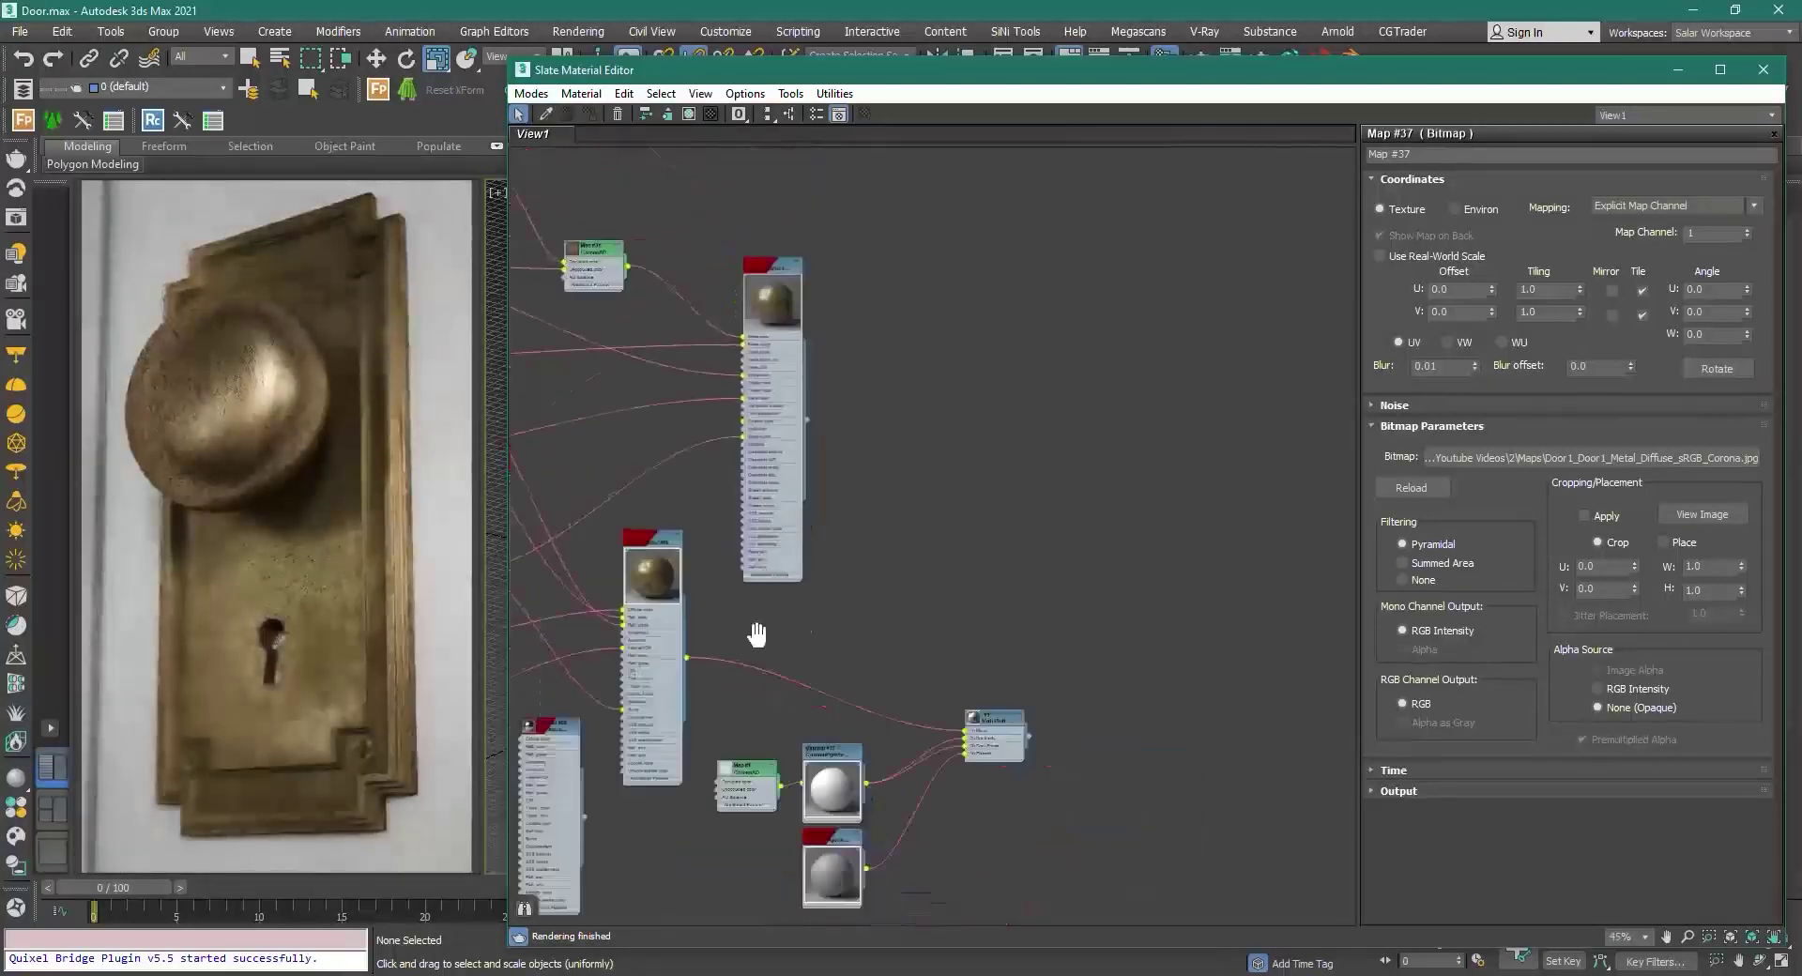
middle_click_drag(744, 643, 1255, 552)
scroll(805, 664, "up", 5)
middle_click_drag(990, 765, 791, 700)
middle_click_drag(902, 576, 984, 551)
scroll(692, 704, "up", 1)
left_click_drag(557, 751, 702, 492)
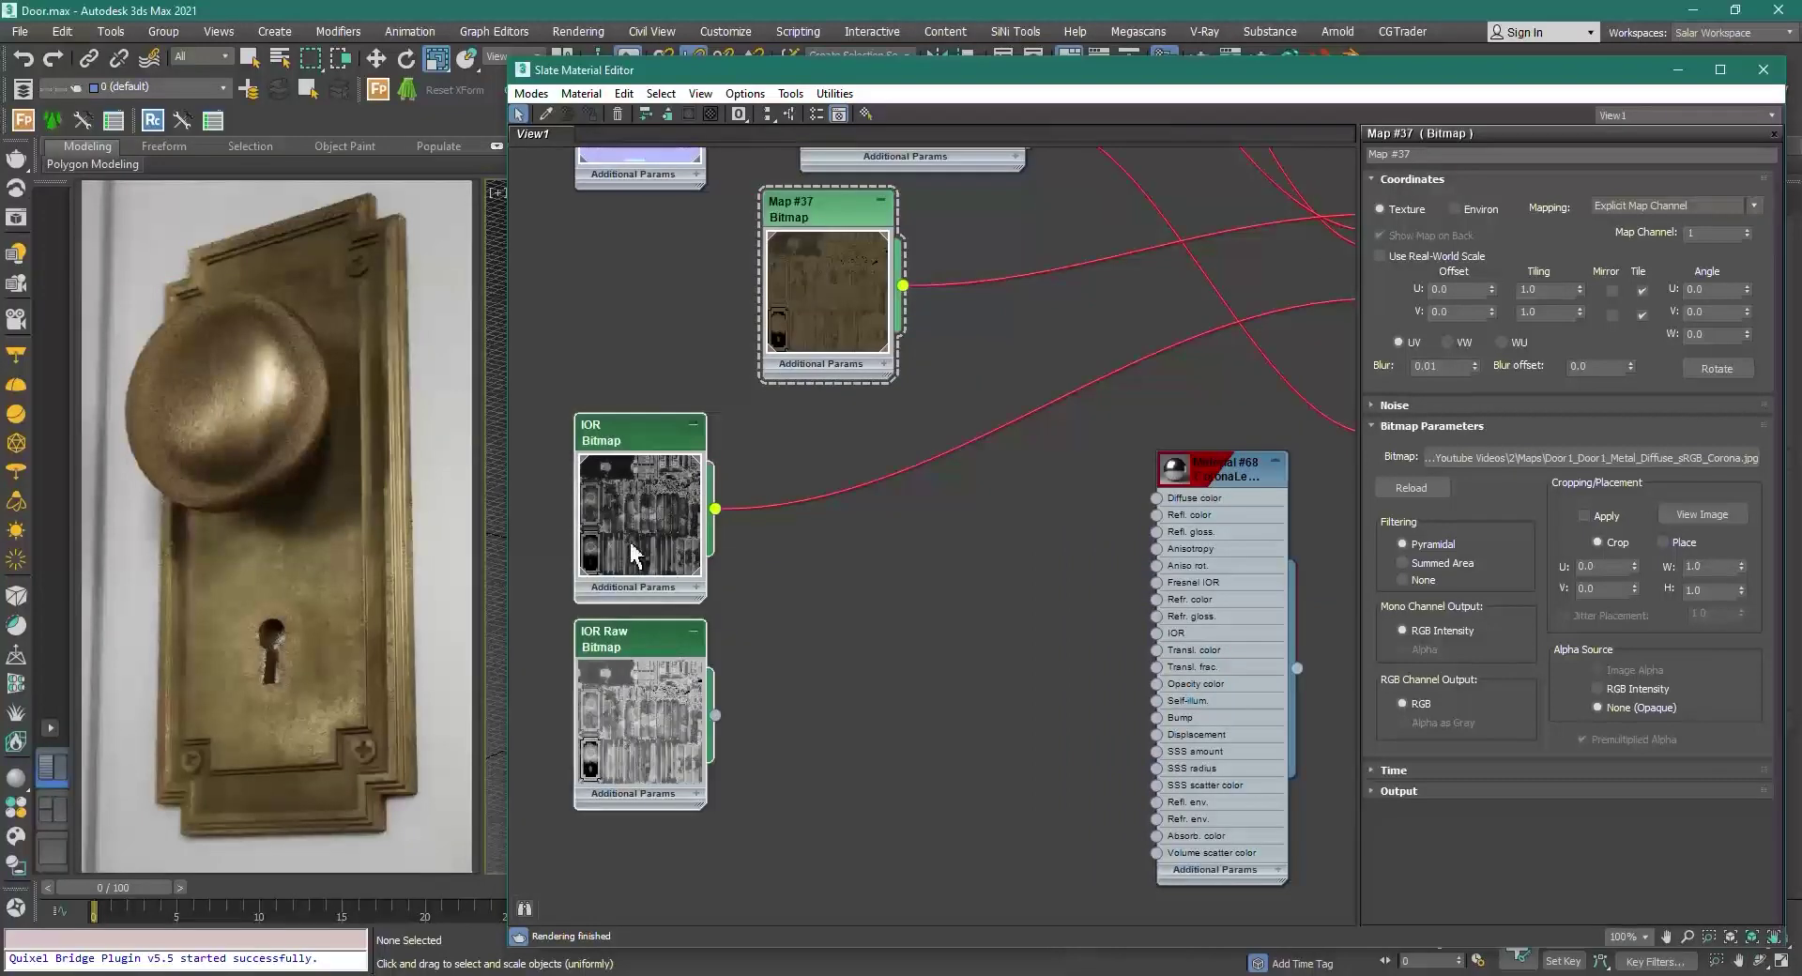
scroll(896, 620, "down", 1)
middle_click_drag(856, 618, 784, 635)
scroll(693, 597, "up", 1)
left_click_drag(660, 736, 661, 531)
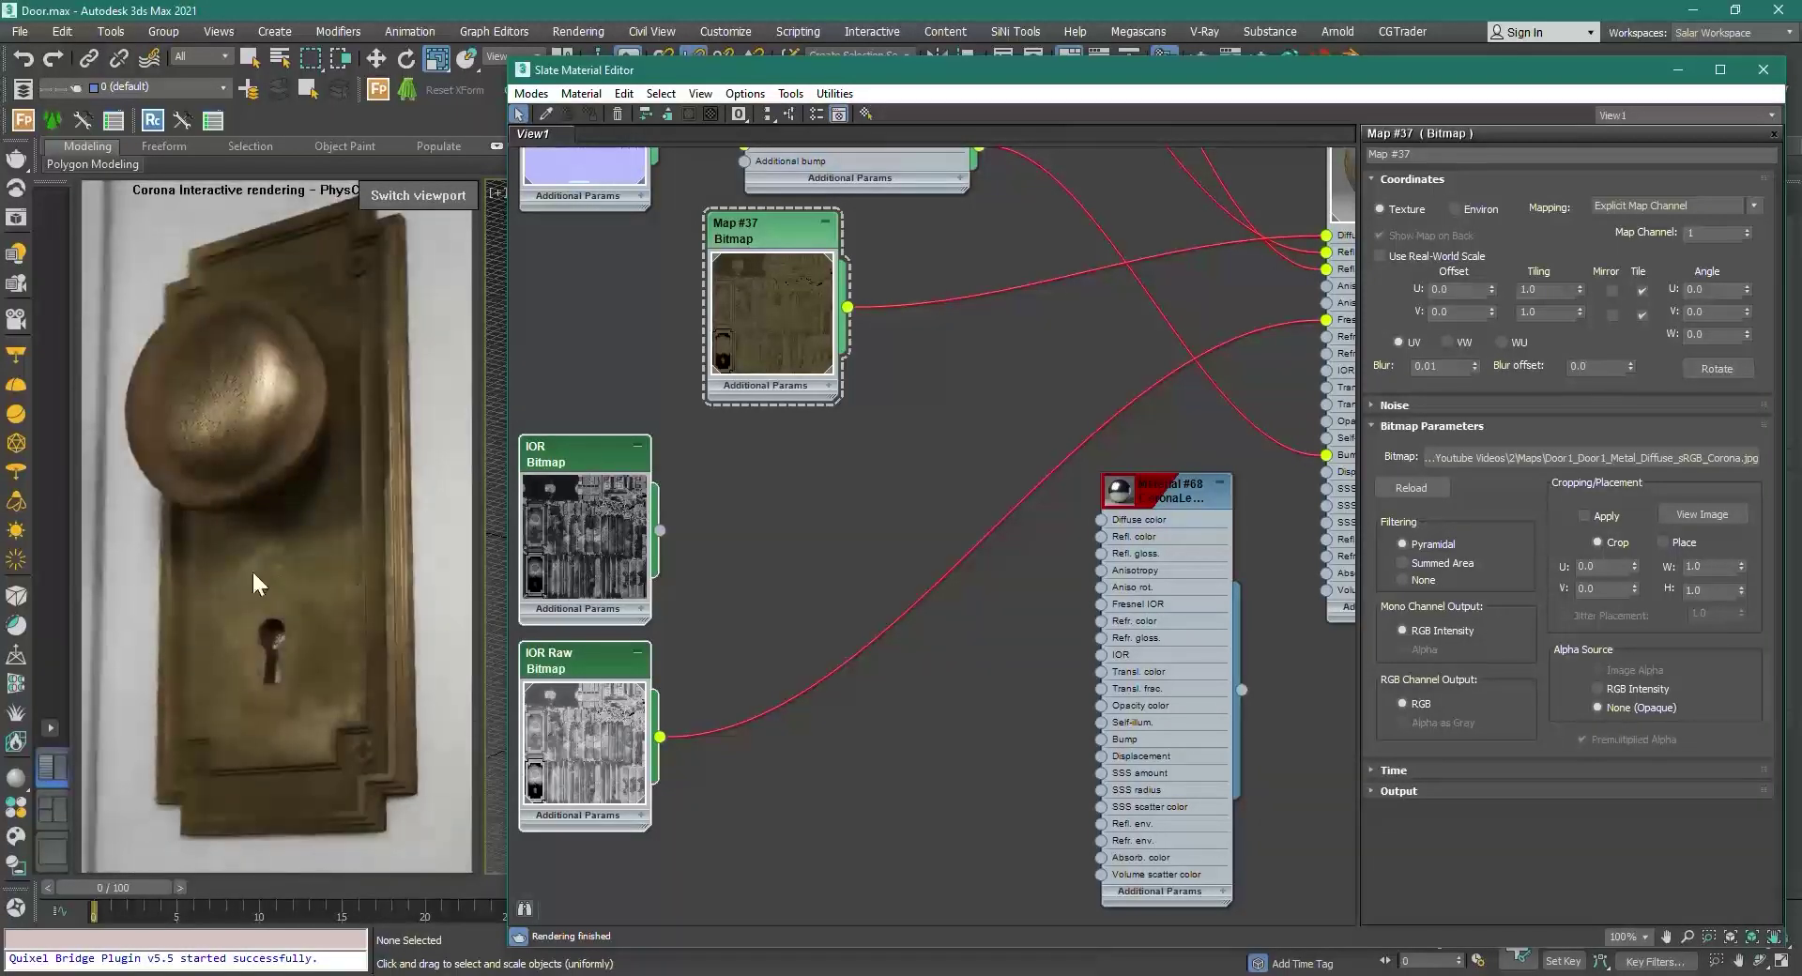
Step: Compare the physical material in the Metal slot against the IOR Raw version, then put the CoronaLegacyMtl back in that slot
scroll(648, 535, "down", 4)
middle_click_drag(957, 453, 803, 552)
scroll(1070, 417, "up", 2)
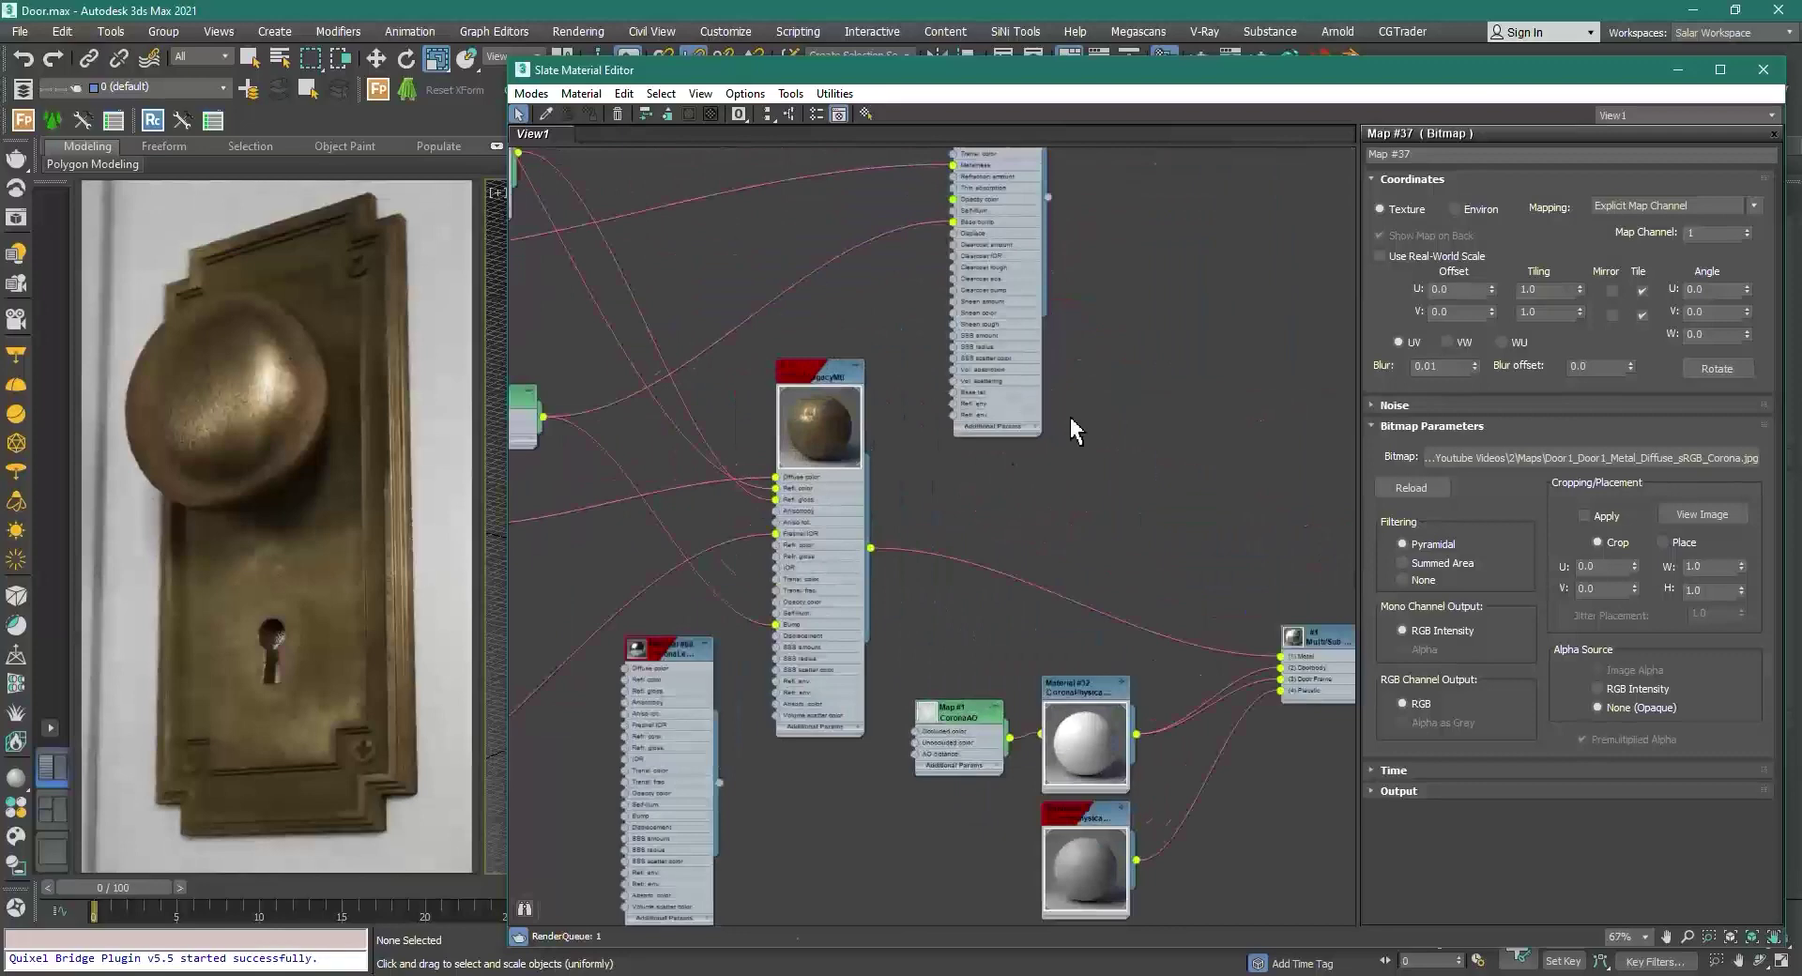
middle_click_drag(1055, 364, 916, 448)
left_click_drag(909, 282, 1143, 742)
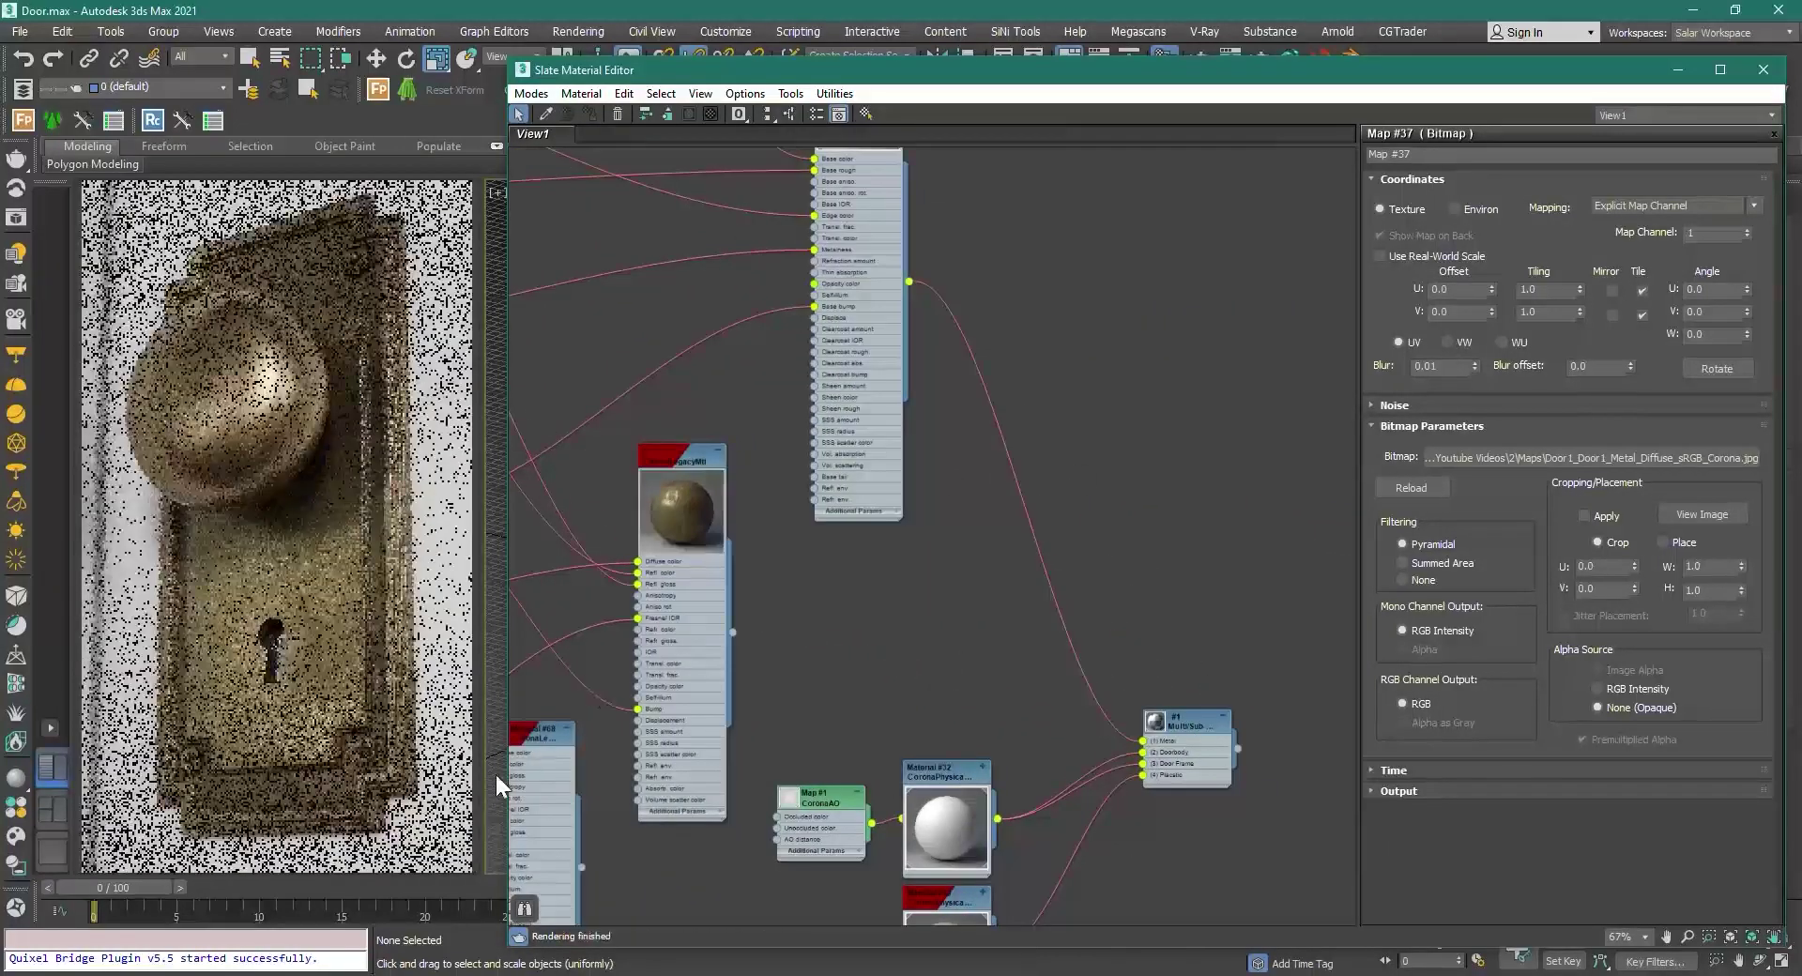
left_click_drag(722, 639, 1141, 740)
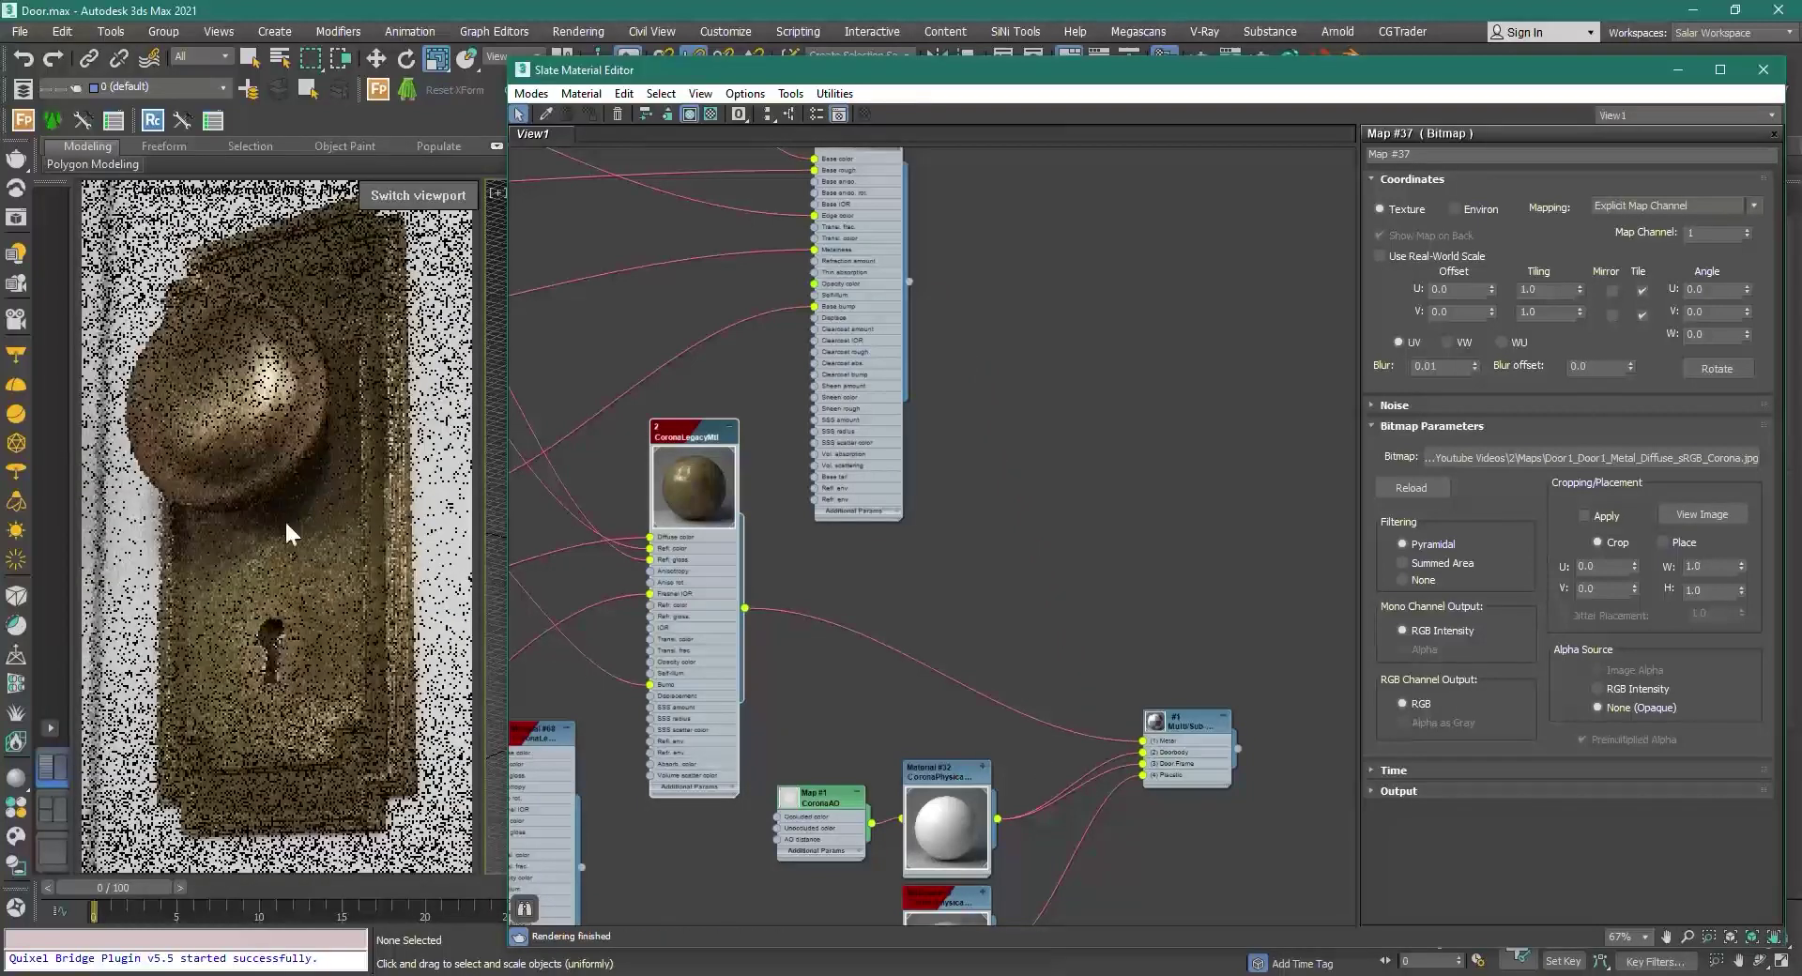
middle_click_drag(576, 535, 1492, 464)
scroll(948, 758, "up", 5)
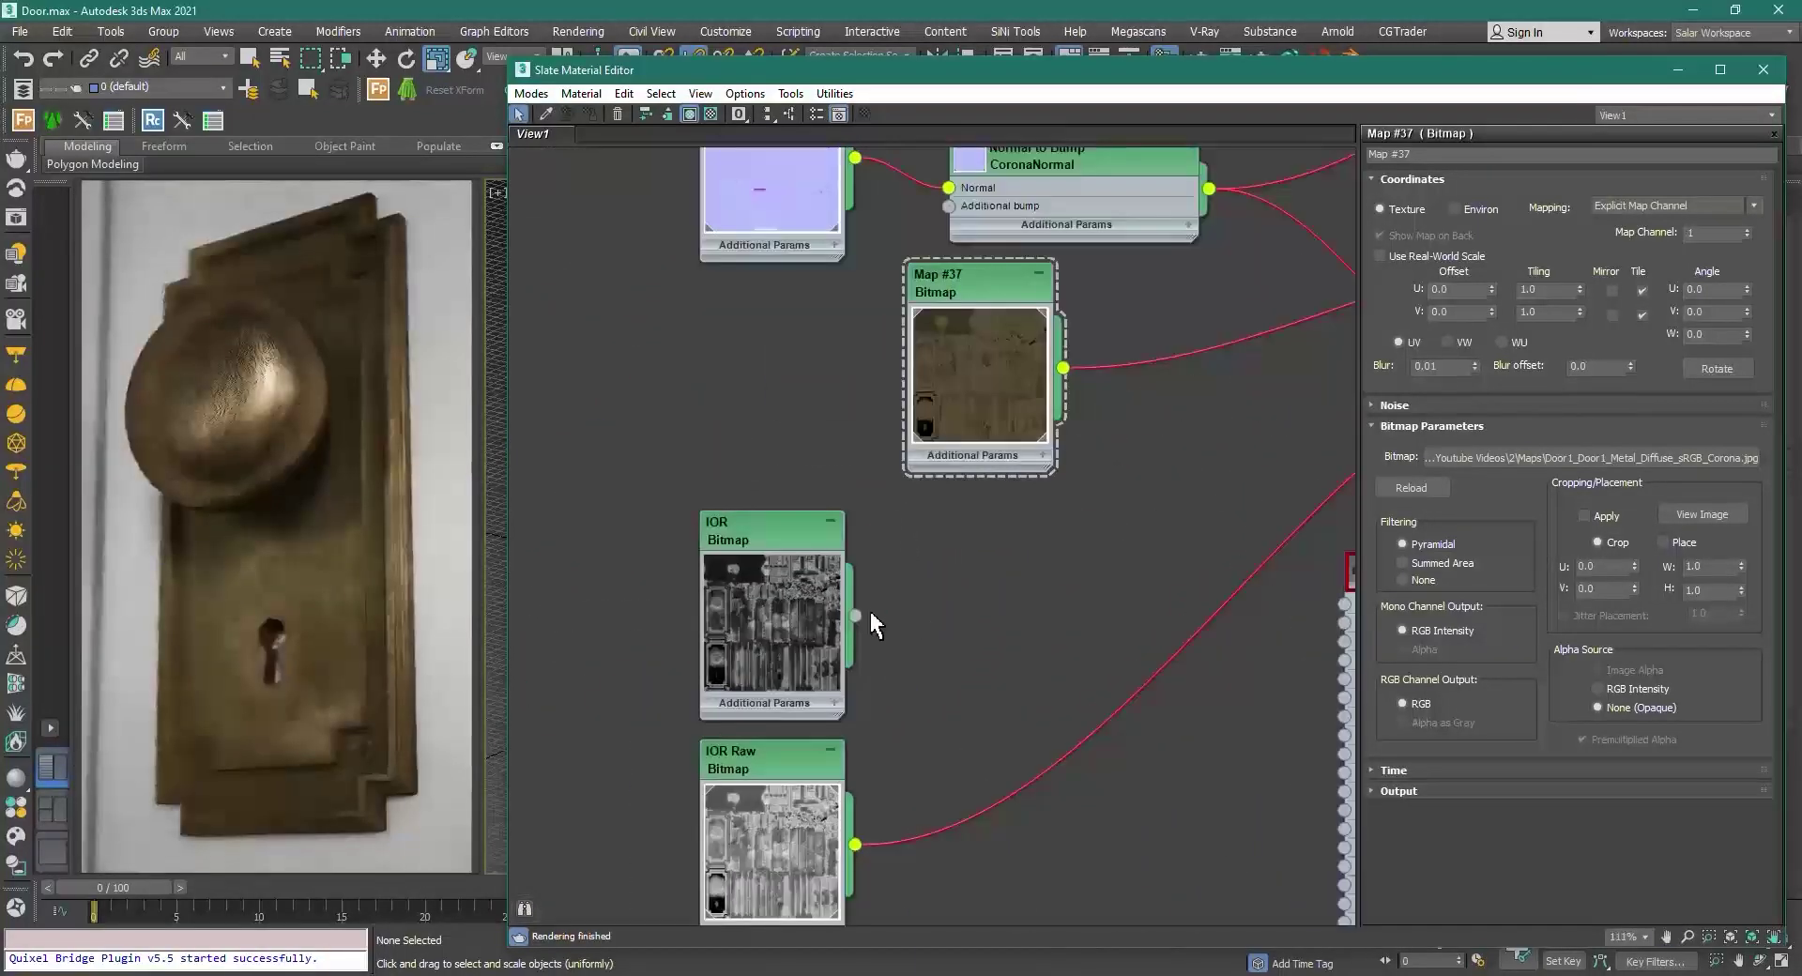
Step: Move the Fresnel IOR connection from the IOR Raw bitmap back to the IOR bitmap, and align the diffuse bitmap node above it
left_click_drag(854, 617, 853, 841)
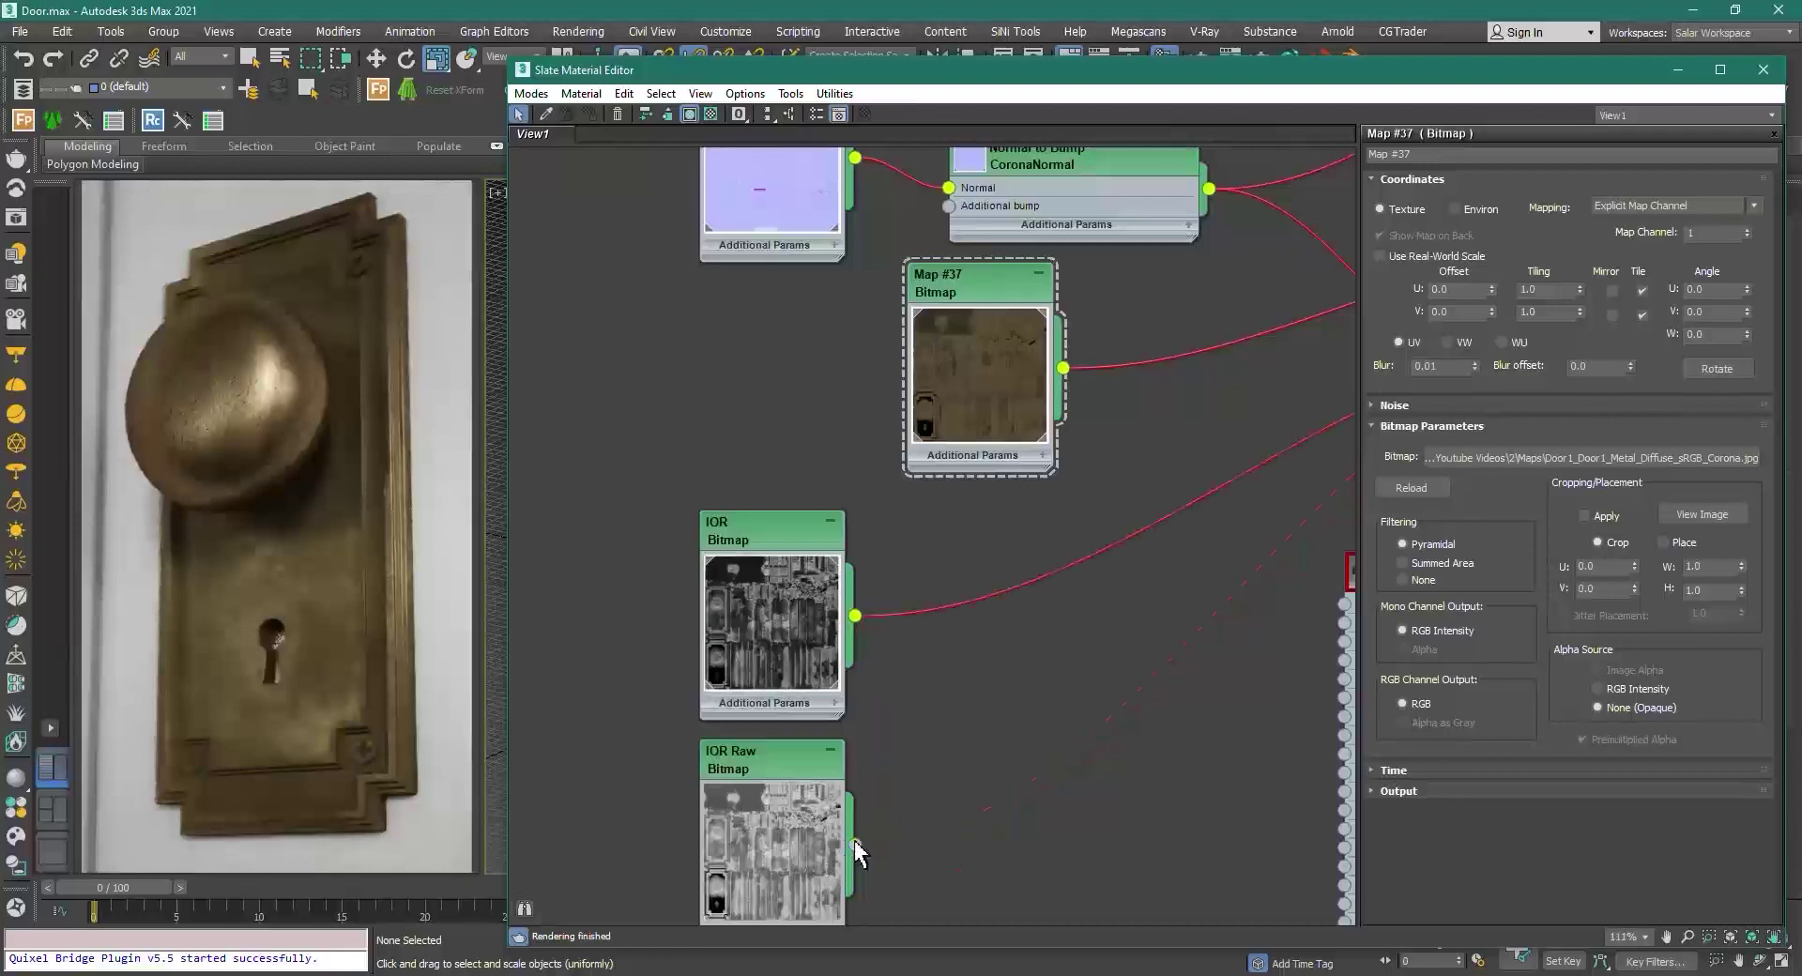
scroll(822, 476, "down", 1)
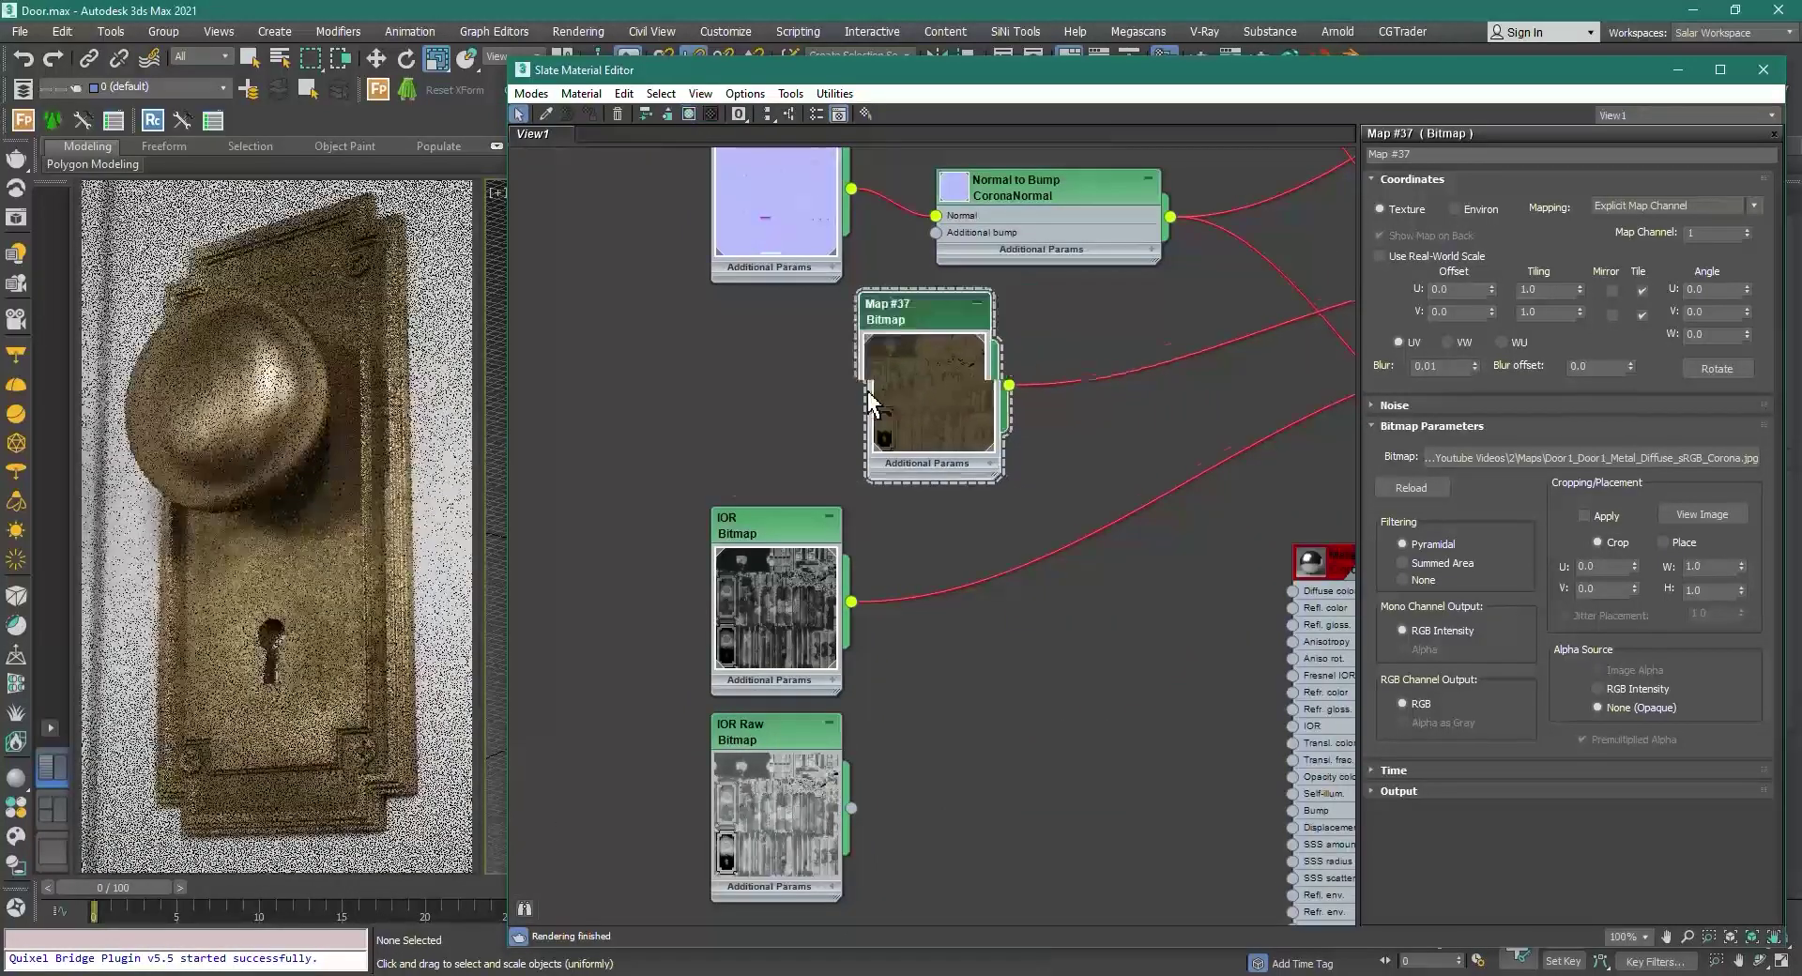
left_click_drag(926, 393, 758, 410)
Step: Duplicate the base color's CoronaAO and its Color Correction node, placing the copies beside the column of bitmaps
scroll(956, 386, "down", 4)
middle_click_drag(1323, 369, 887, 479)
scroll(887, 478, "up", 6)
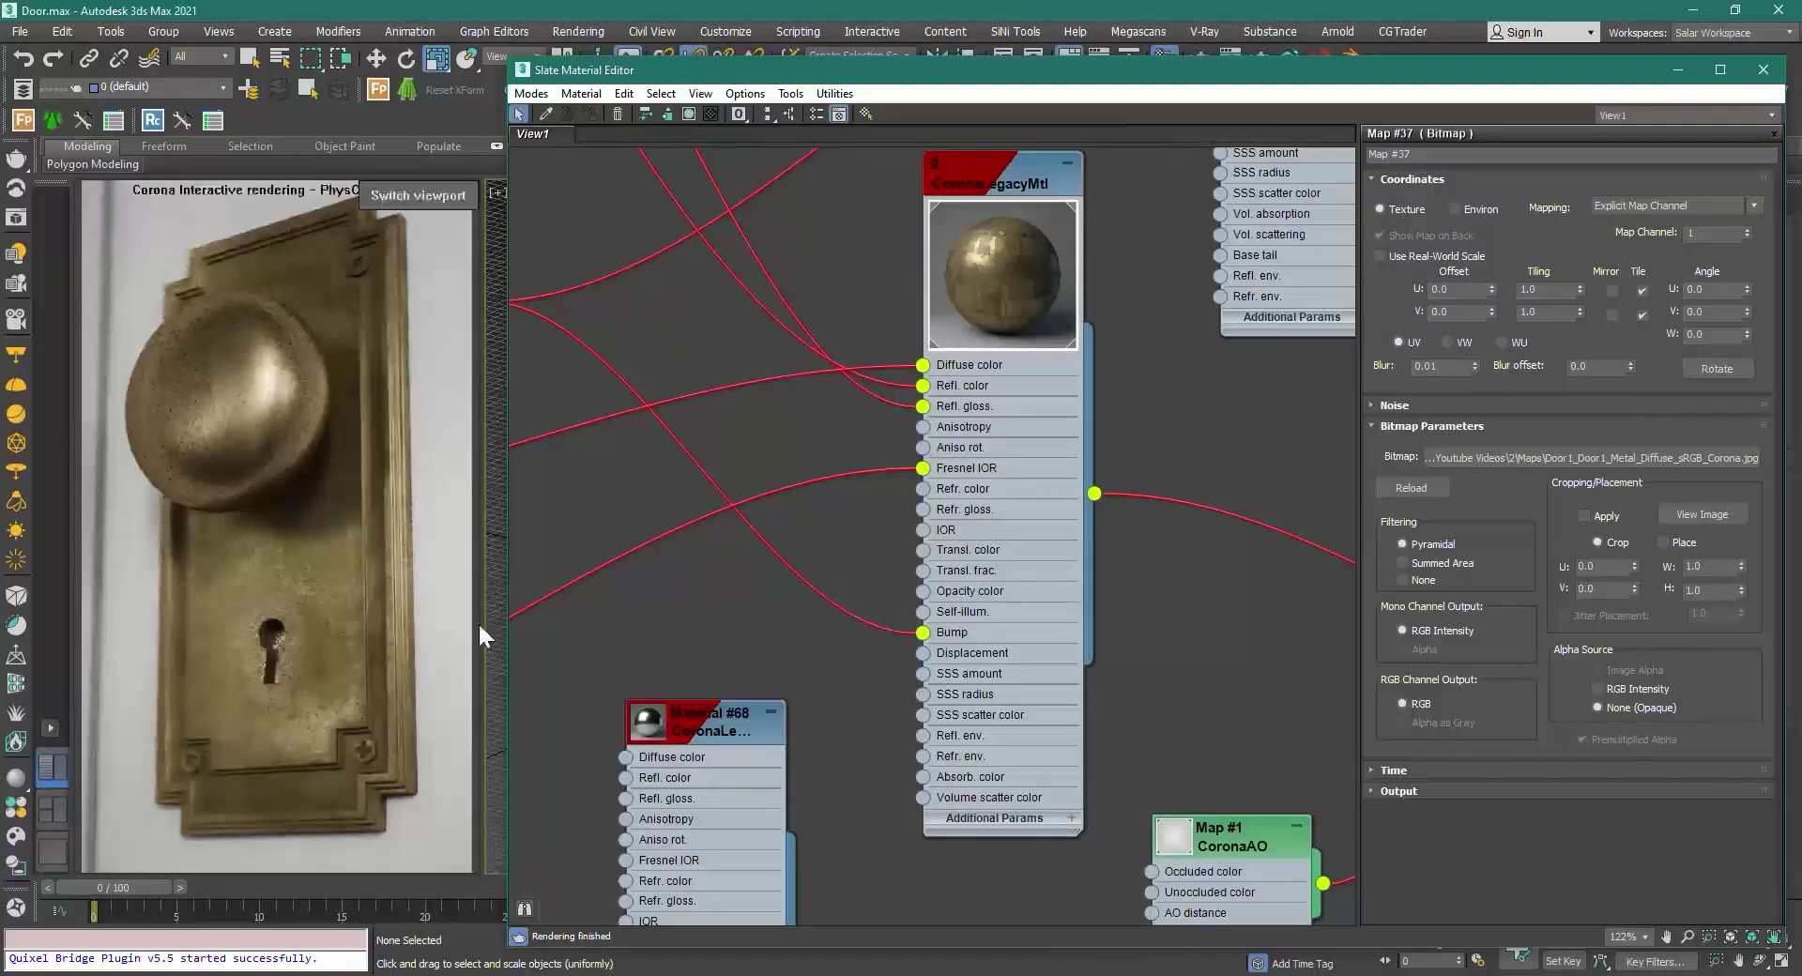
left_click(1005, 189)
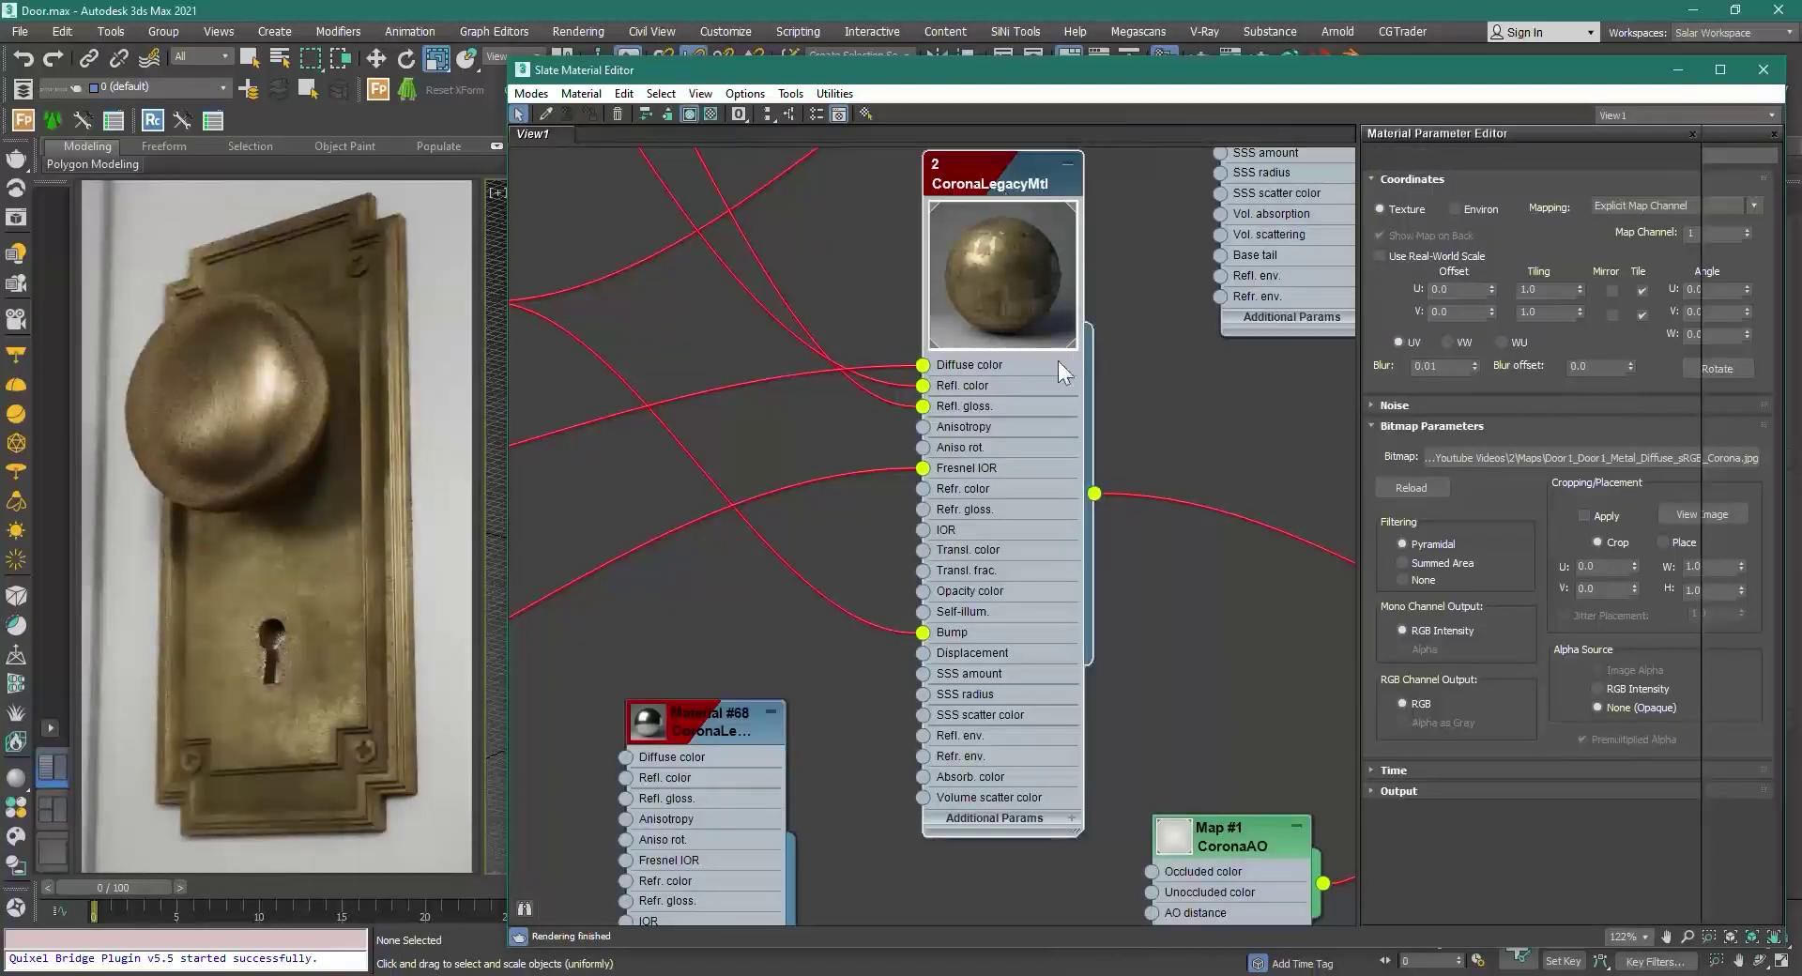
scroll(1059, 366, "down", 3)
middle_click_drag(1058, 366, 1213, 522)
scroll(1111, 473, "down", 4)
middle_click_drag(891, 192, 1061, 720)
middle_click_drag(1254, 695, 963, 565)
scroll(962, 565, "up", 4)
left_click_drag(941, 325, 723, 500)
scroll(845, 517, "down", 4)
middle_click_drag(882, 503, 1013, 330)
scroll(1013, 331, "down", 4)
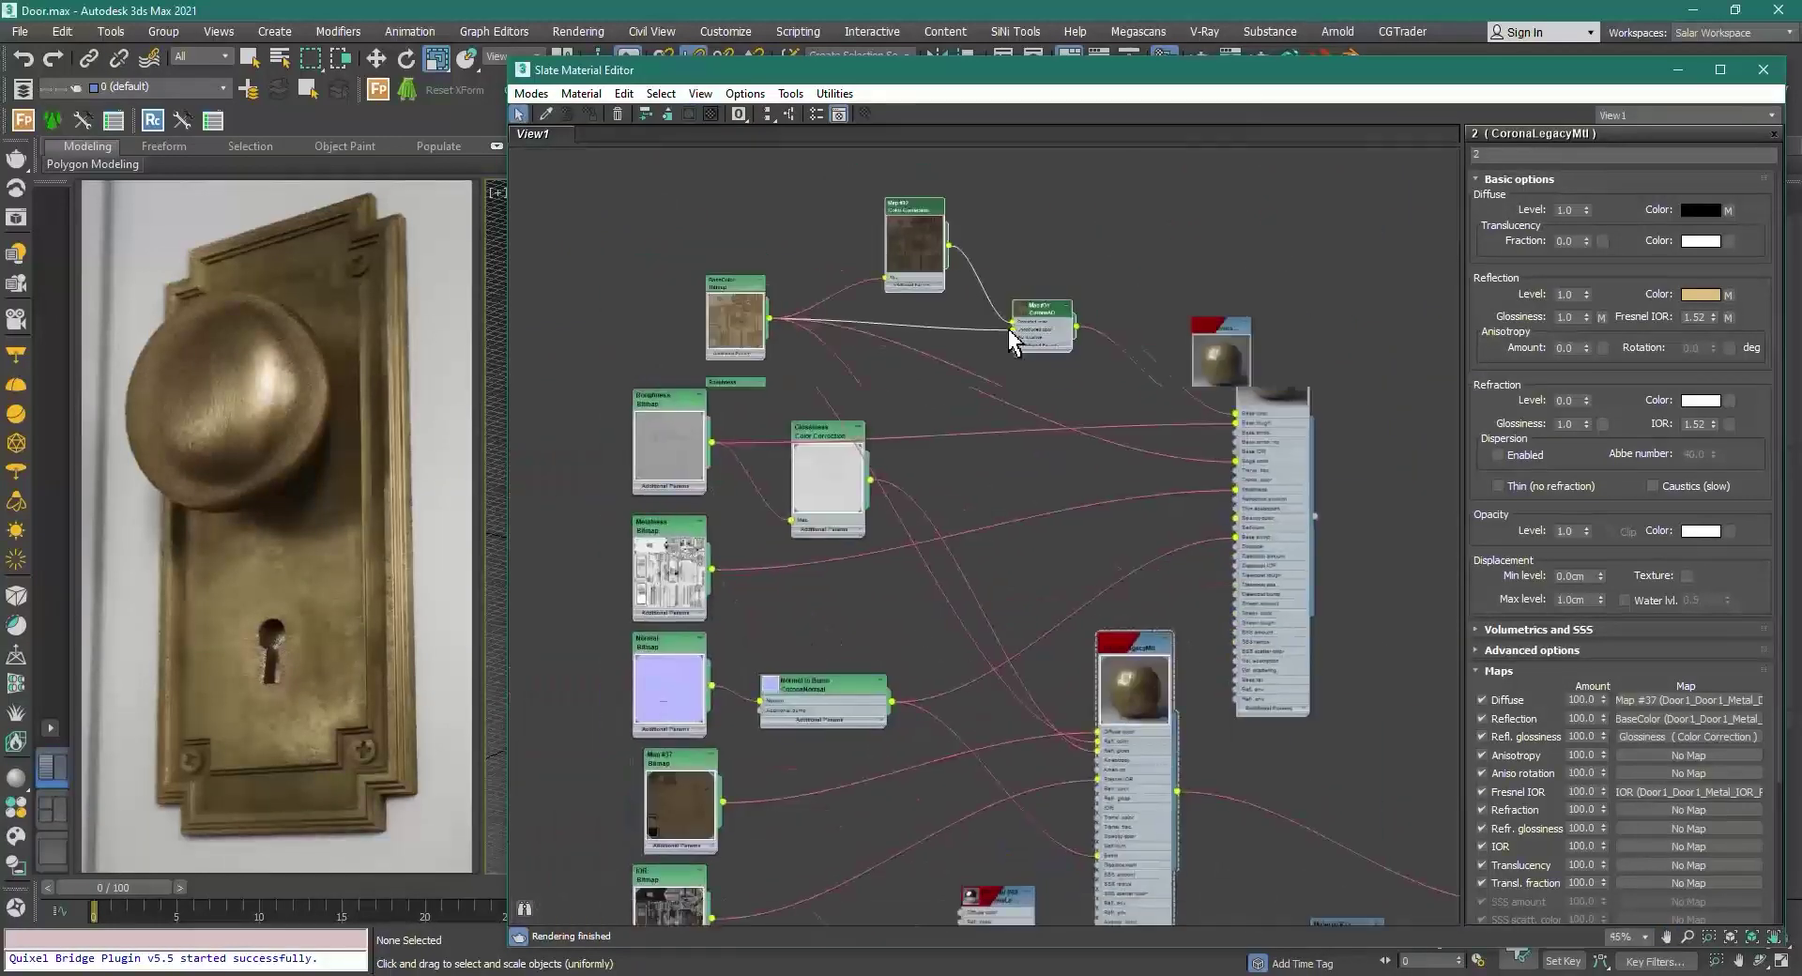
scroll(1025, 319, "up", 4)
left_click_drag(1030, 371, 534, 752, "shift")
middle_click_drag(830, 598, 1050, 460)
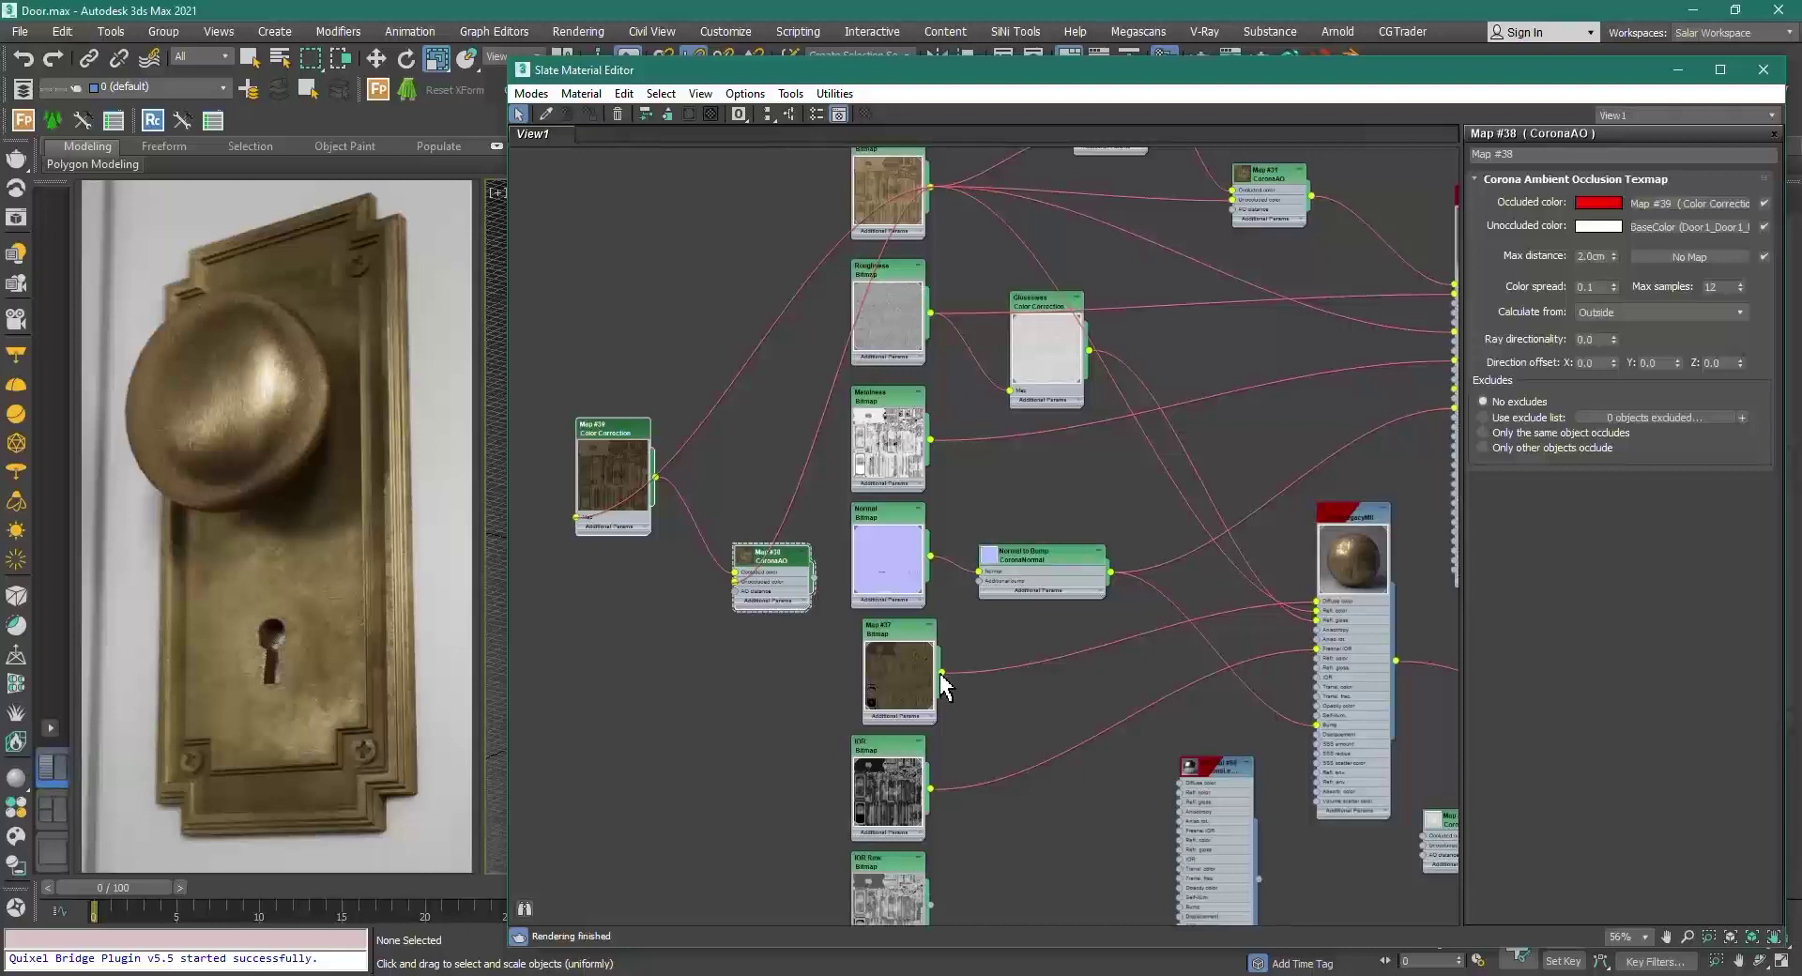
Step: Connect the diffuse bitmap to the copied Color Correction's map input and the copied CoronaAO's unoccluded color
left_click_drag(577, 519, 929, 676)
scroll(1013, 685, "up", 2)
scroll(717, 555, "up", 4)
left_click_drag(667, 565, 743, 563)
left_click(825, 574)
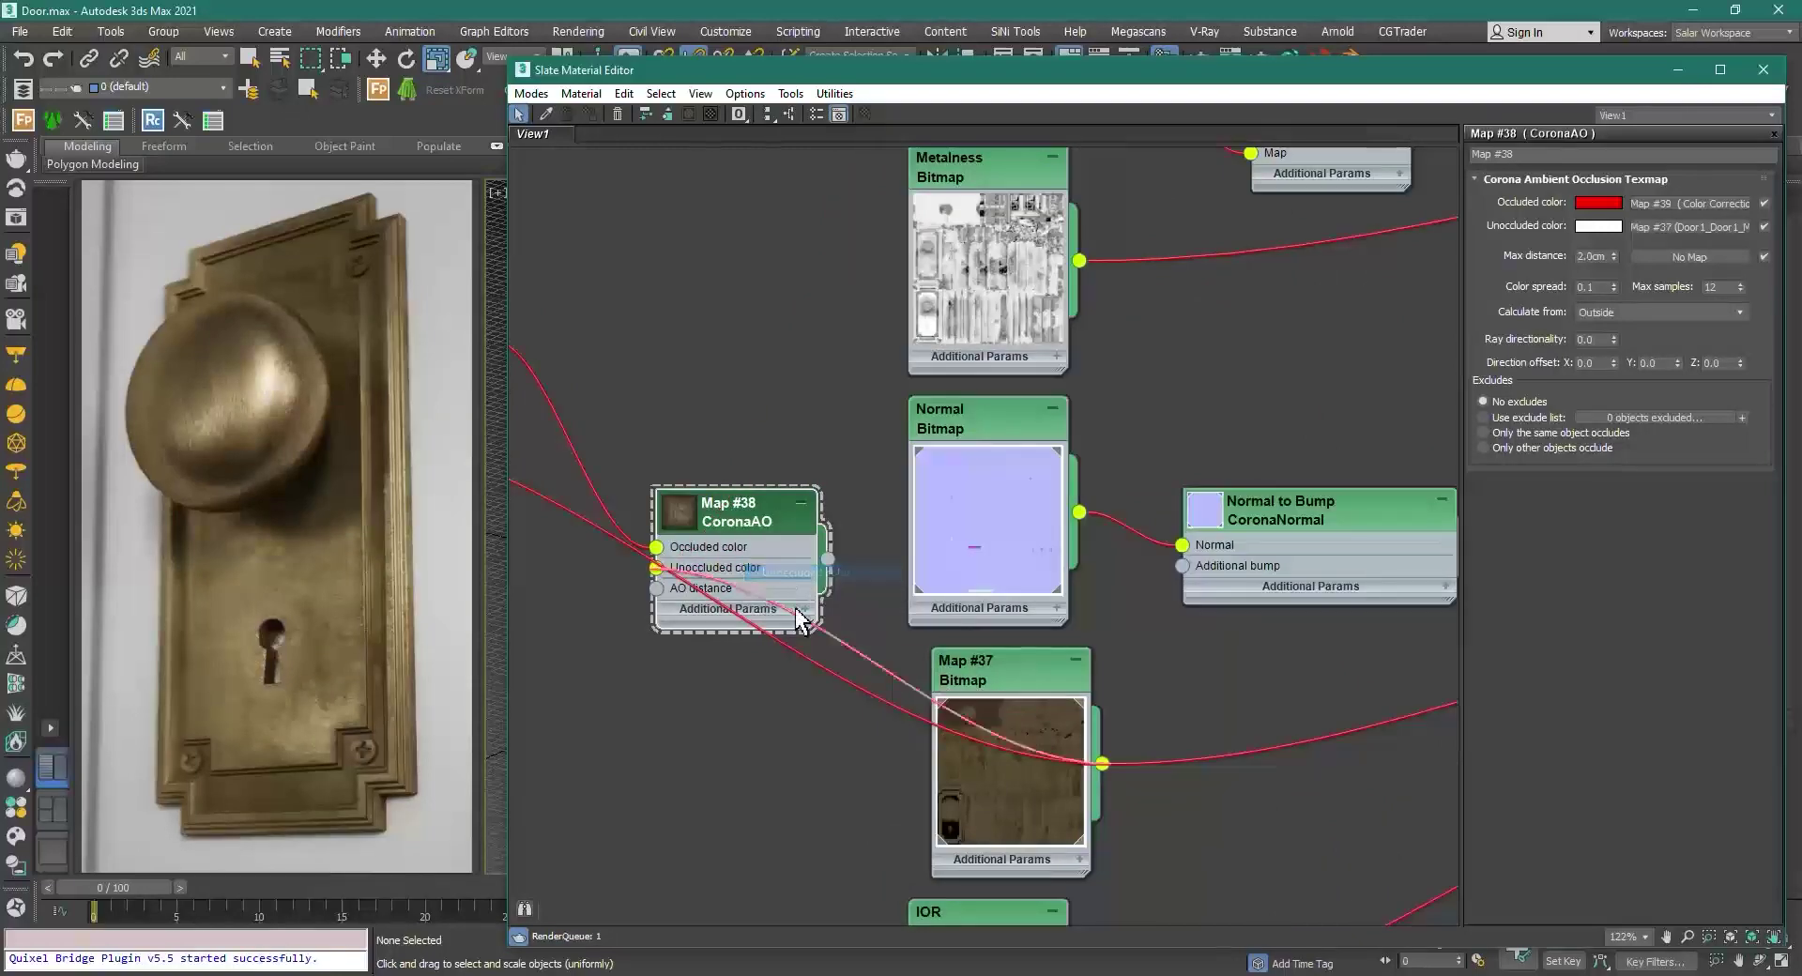
Step: Arrange the copied Color Correction and CoronaAO nodes between the diffuse bitmap and the CoronaLegacyMtl
scroll(783, 539, "down", 5)
left_click_drag(802, 539, 1157, 672)
scroll(1024, 614, "up", 2)
left_click_drag(982, 597, 1030, 630)
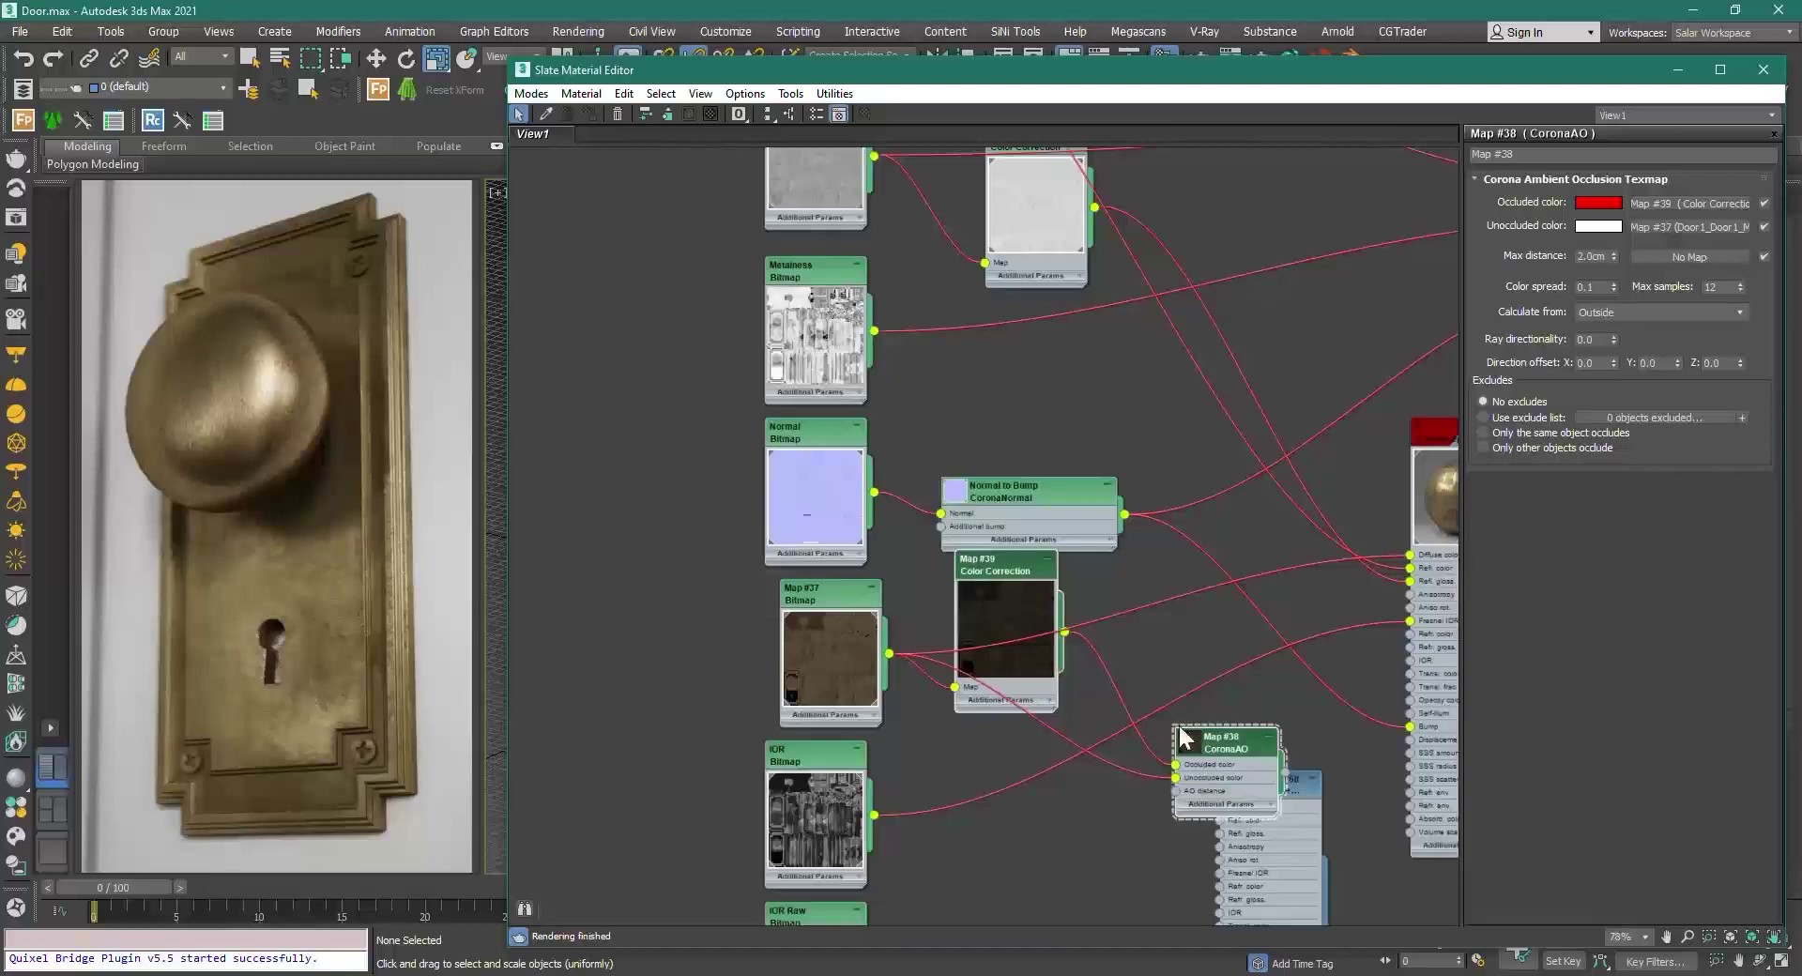
left_click_drag(1220, 747, 1142, 639)
middle_click_drag(1232, 661, 1055, 674)
scroll(1049, 683, "up", 5)
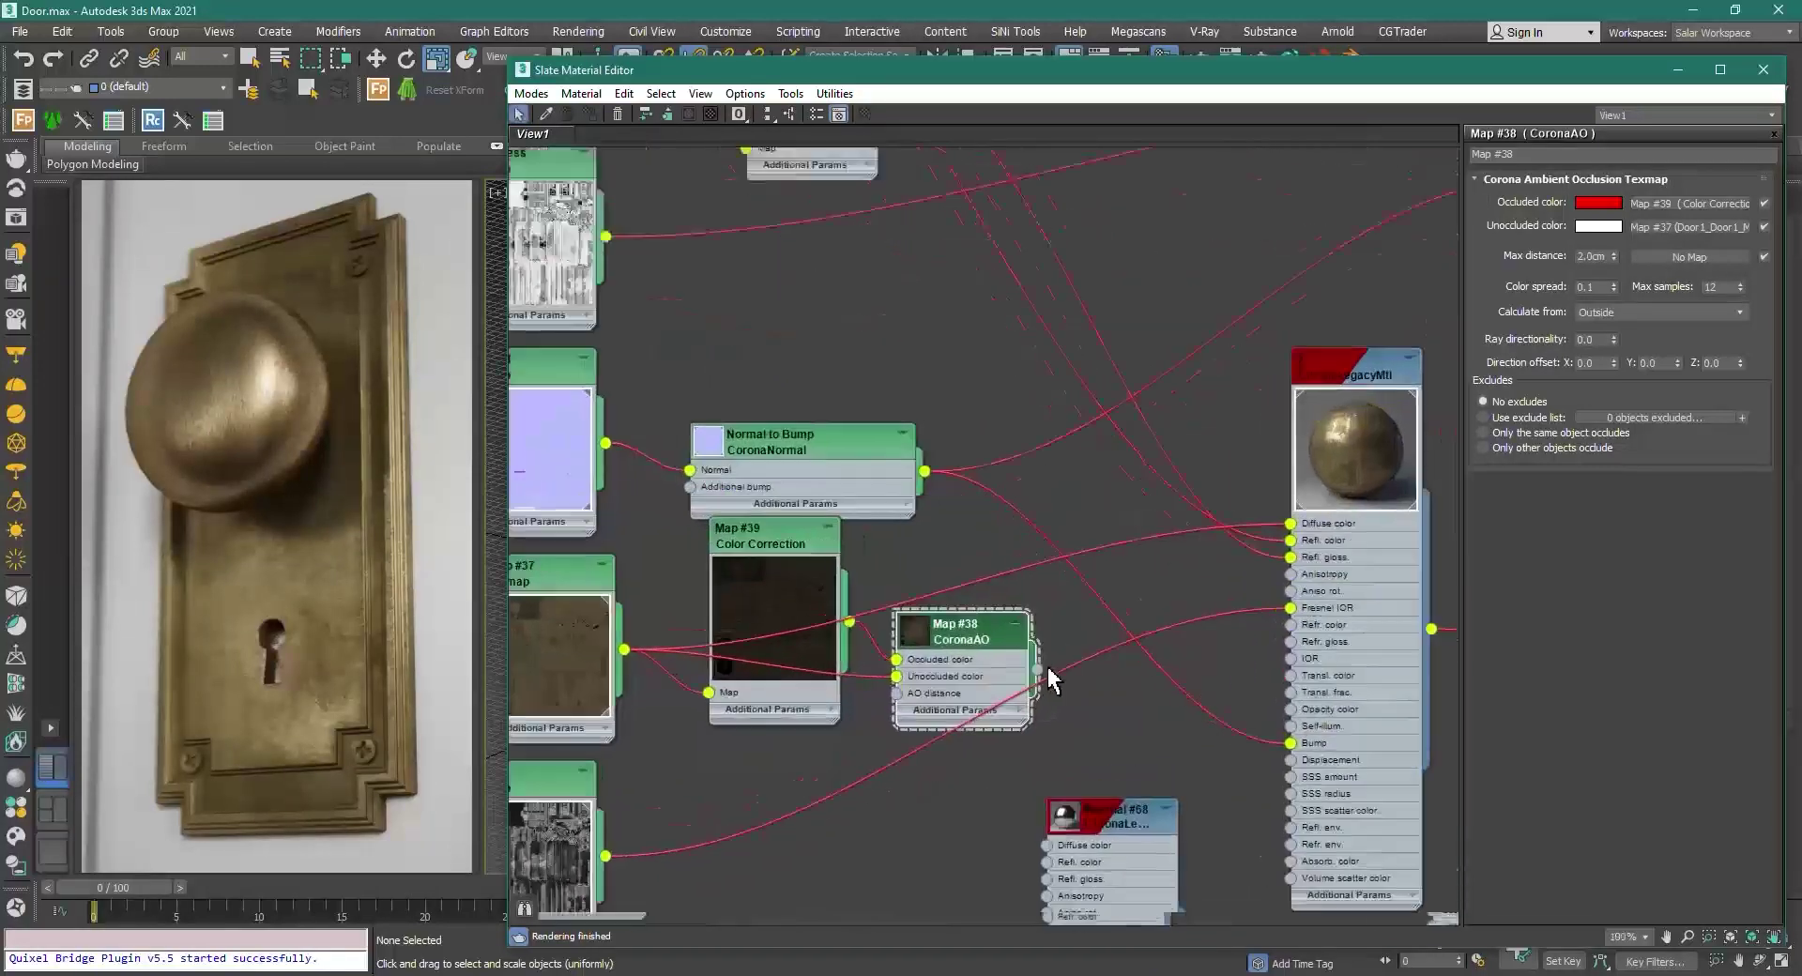
Step: Try feeding the original CoronaAO into the CoronaLegacyMtl's reflection color, and undo that connection
scroll(1067, 608, "down", 2)
middle_click_drag(1067, 606, 1040, 740)
scroll(1034, 728, "down", 2)
middle_click_drag(964, 410, 915, 610)
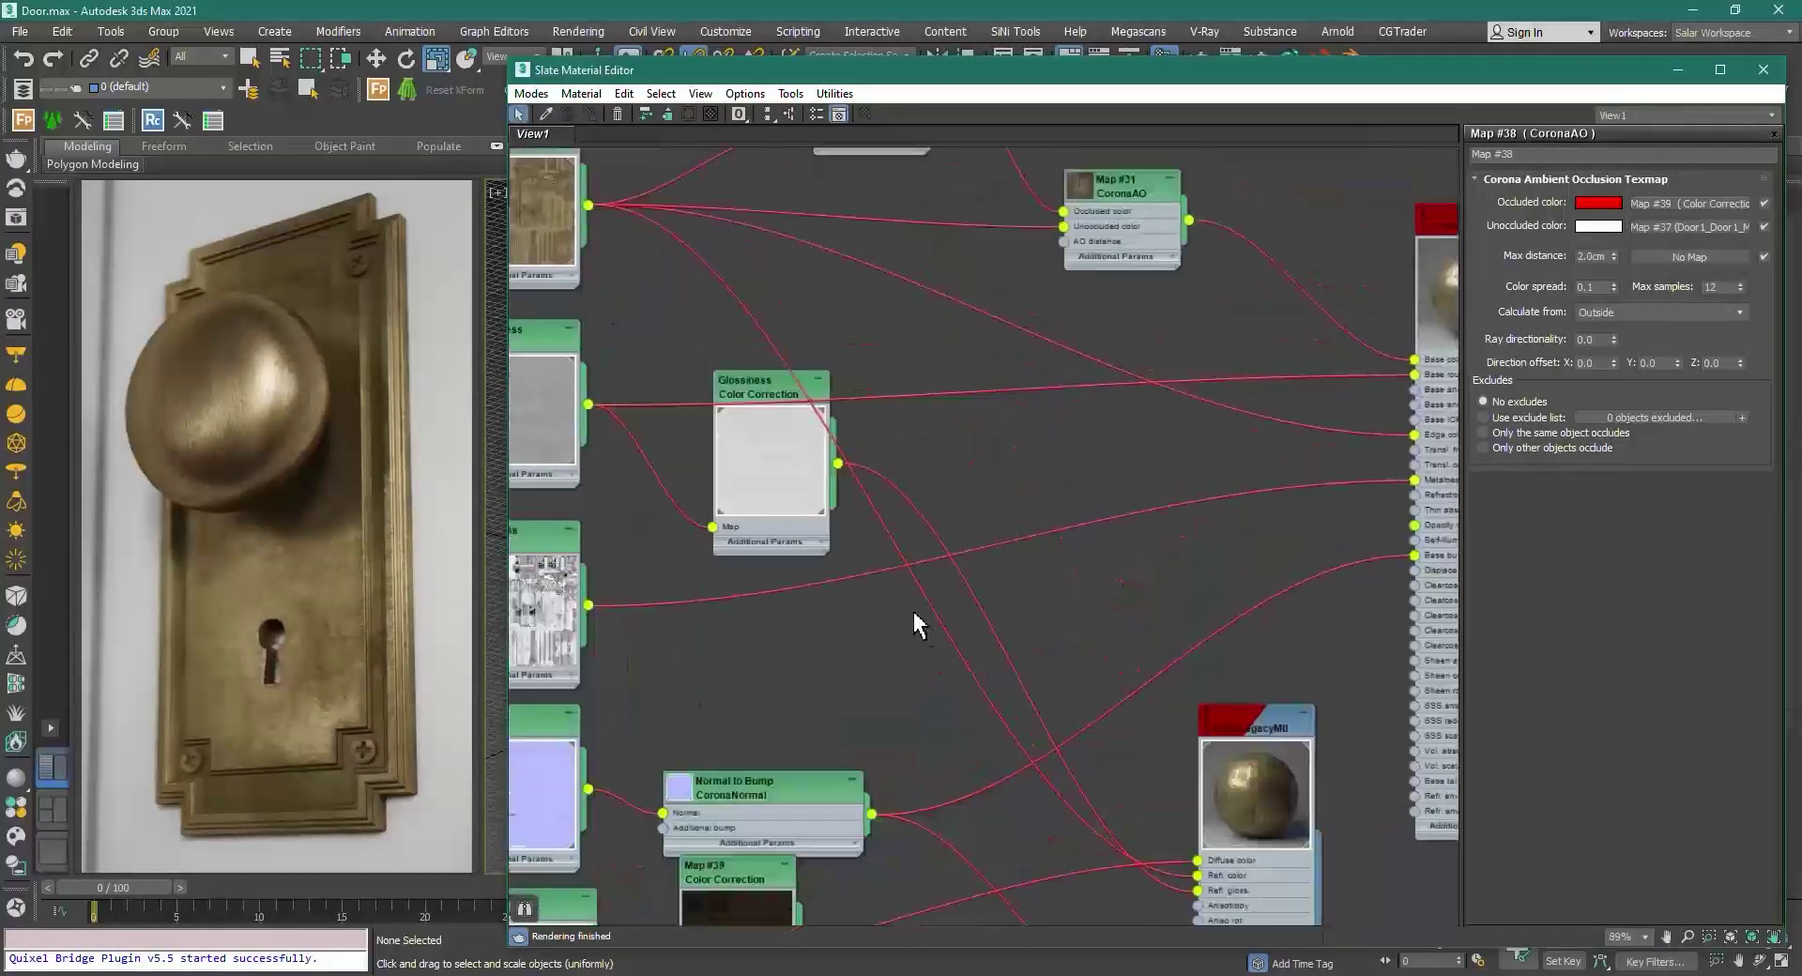
scroll(916, 611, "down", 1)
left_click_drag(1089, 588, 1163, 846)
scroll(1159, 845, "up", 5)
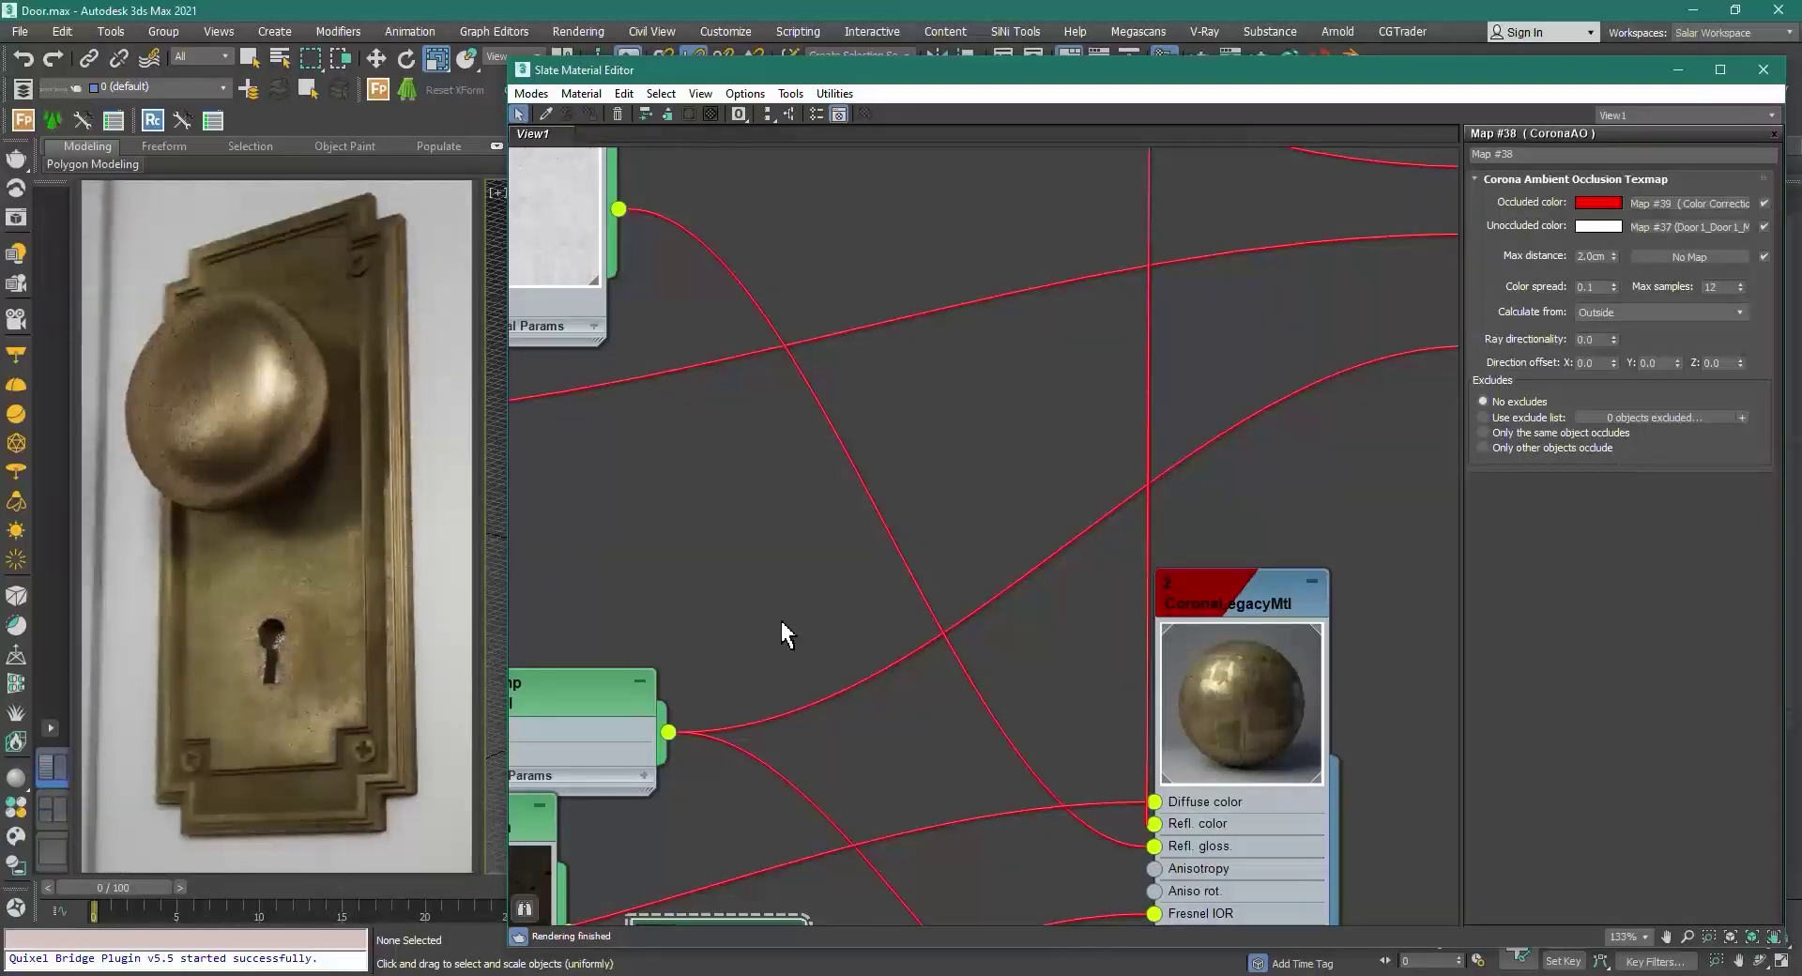
key("ctrl+z")
Step: Connect the copied CoronaAO to the CoronaLegacyMtl's diffuse color and check its coverage by switching its occluded color map off and on
scroll(971, 681, "down", 1)
middle_click_drag(993, 690, 1035, 419)
left_click_drag(886, 673, 1169, 529)
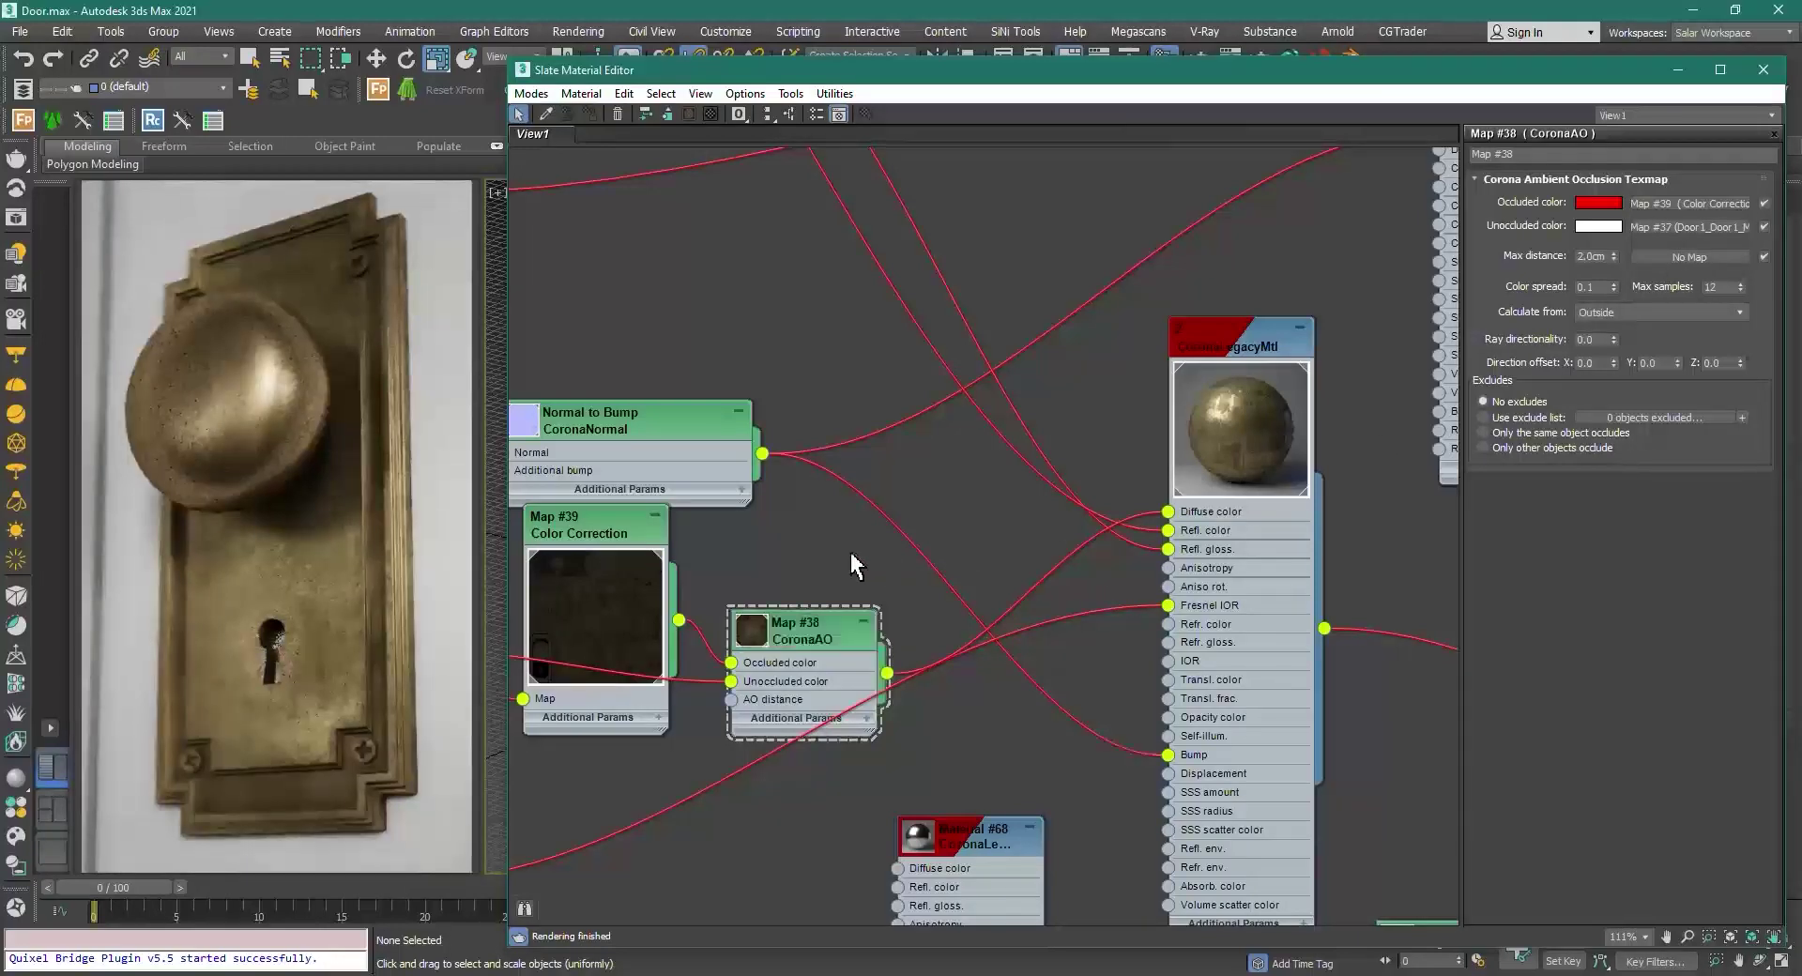
left_click(1763, 202)
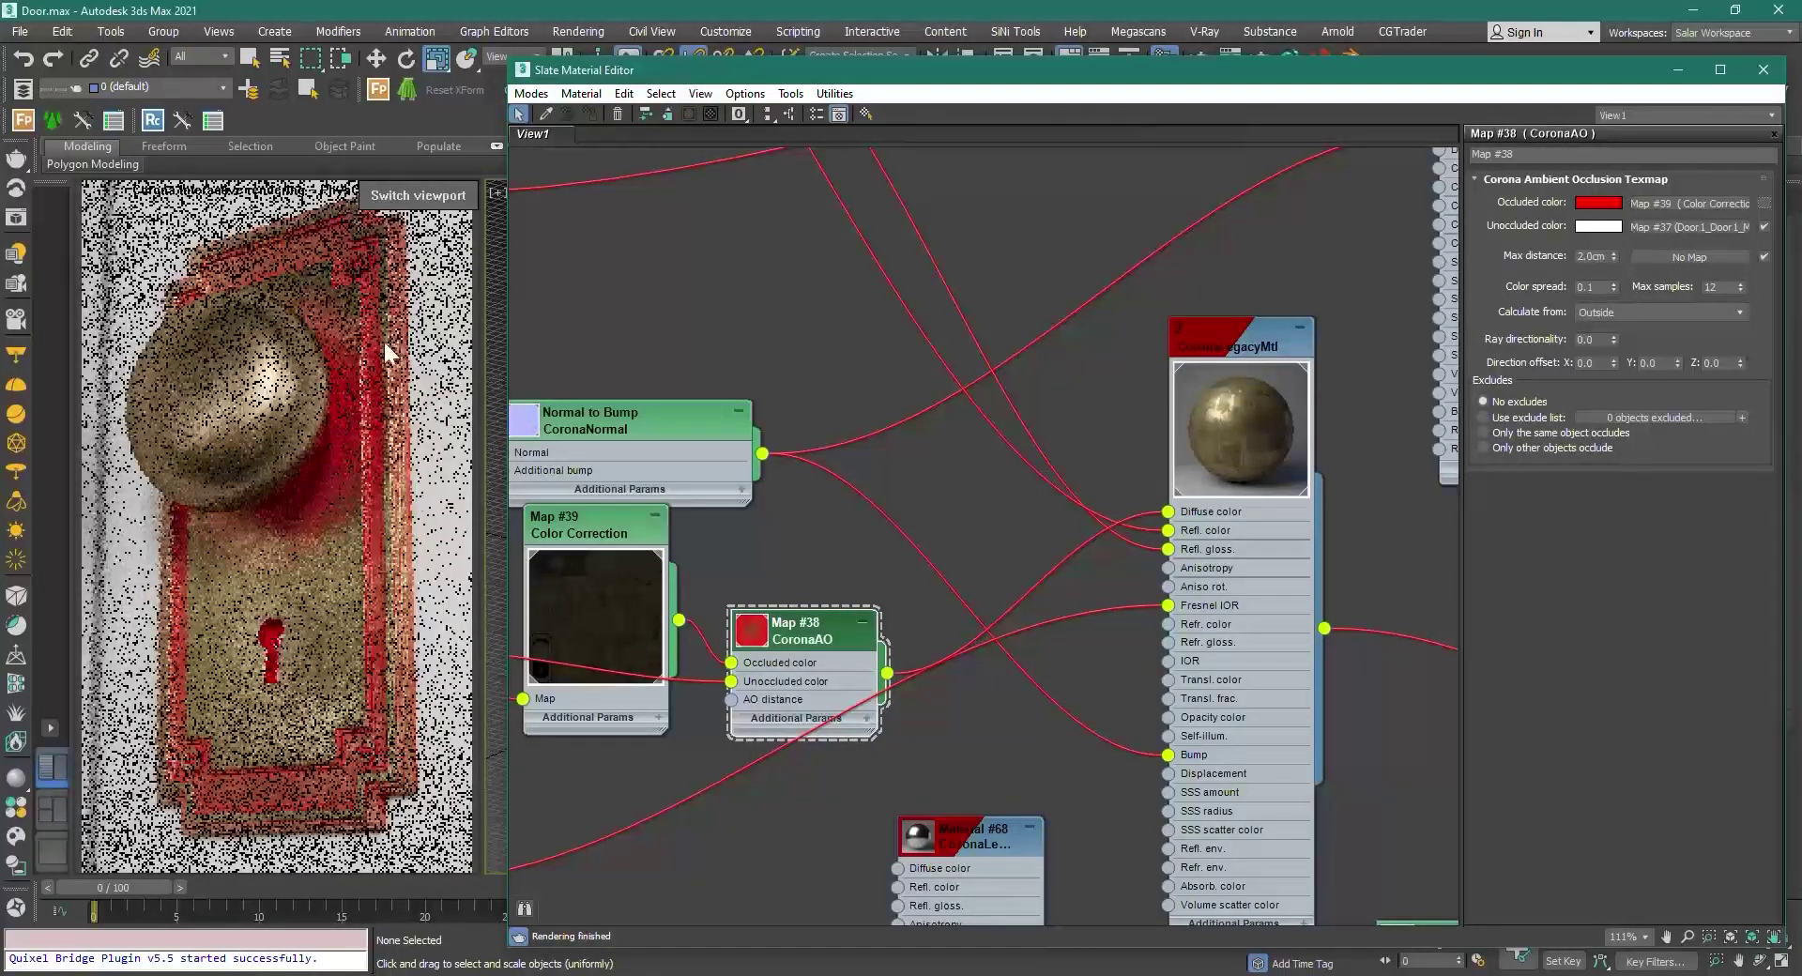
left_click(1763, 202)
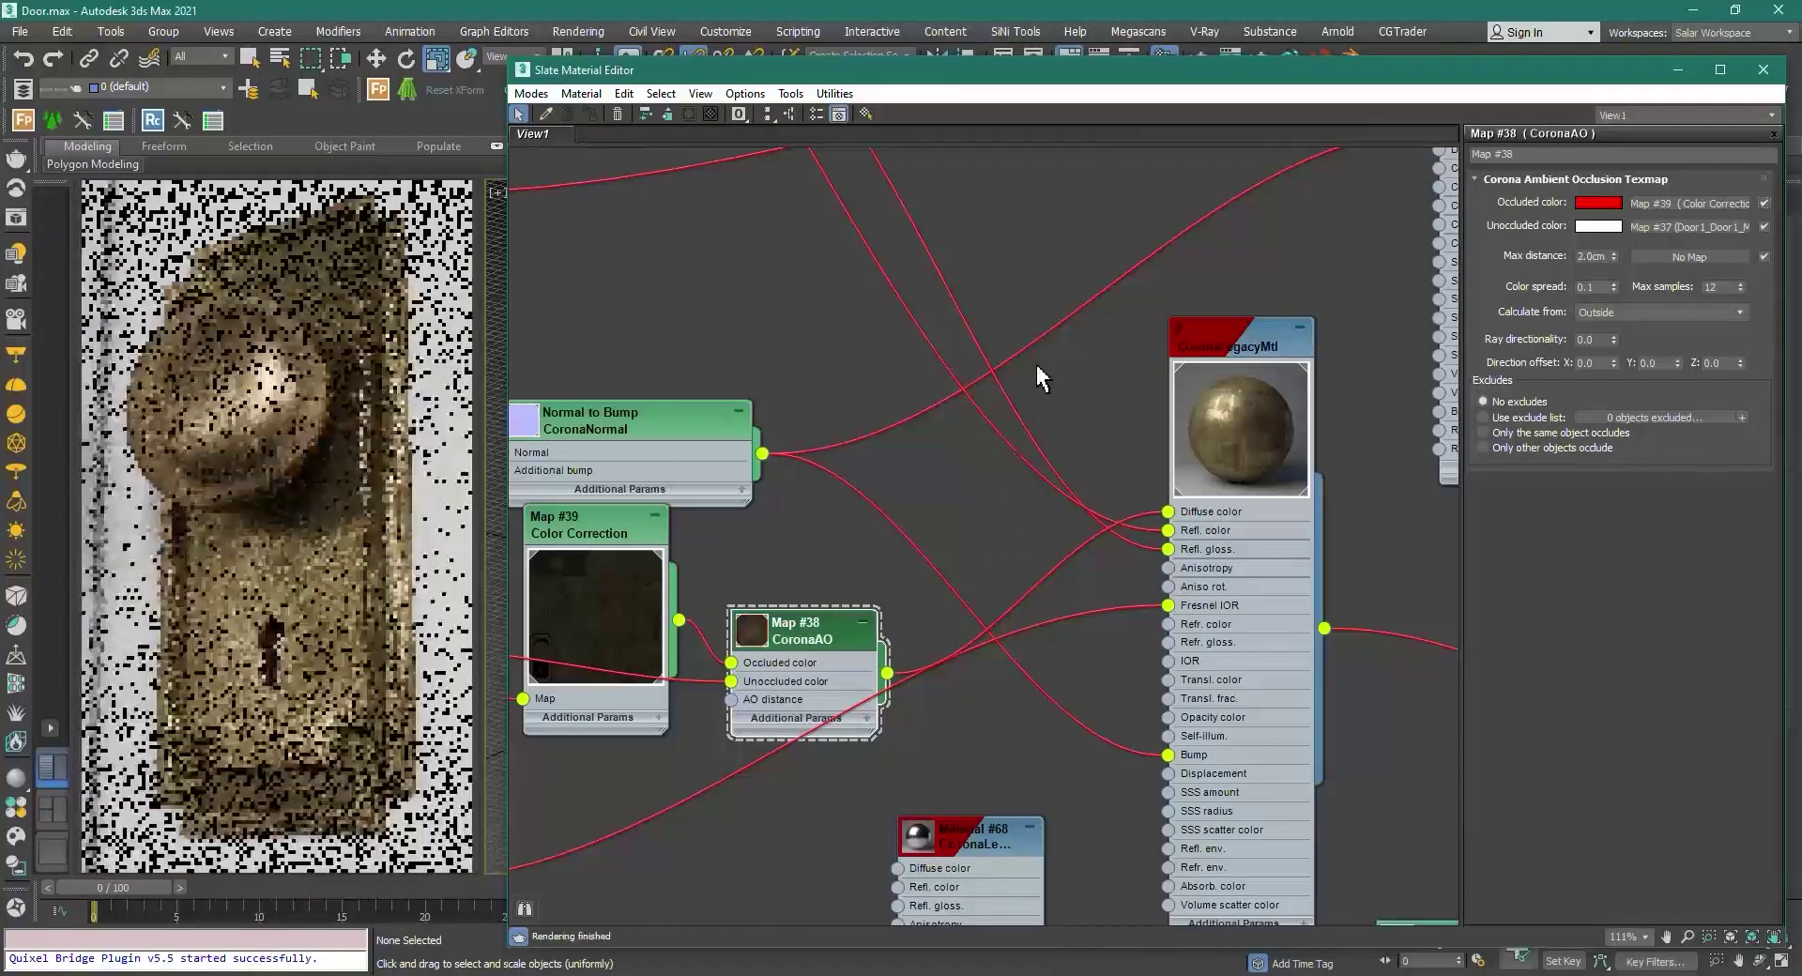
Step: Connect the original CoronaAO to the CoronaLegacyMtl's reflection color and check its coverage by switching its occluded color map off and on
scroll(1036, 368, "down", 2)
middle_click_drag(966, 523, 976, 496)
left_click_drag(1106, 191, 1117, 843)
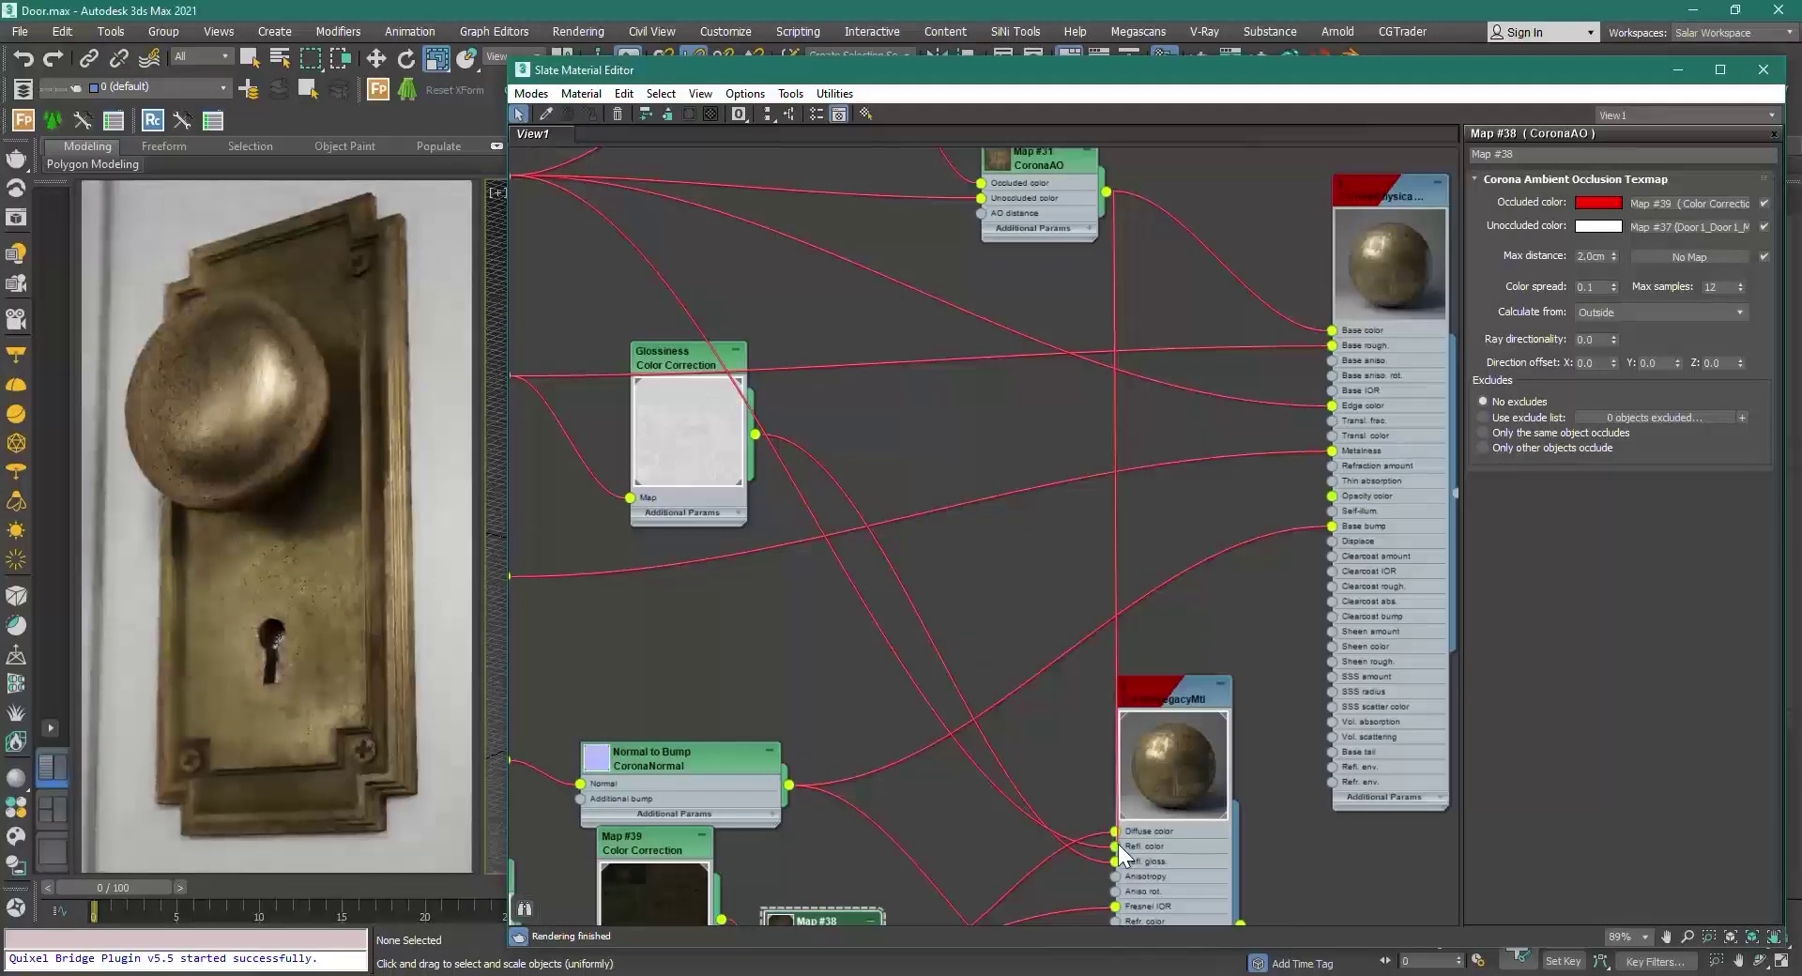
middle_click_drag(1026, 161, 1052, 223)
double_click(1054, 223)
left_click(1764, 203)
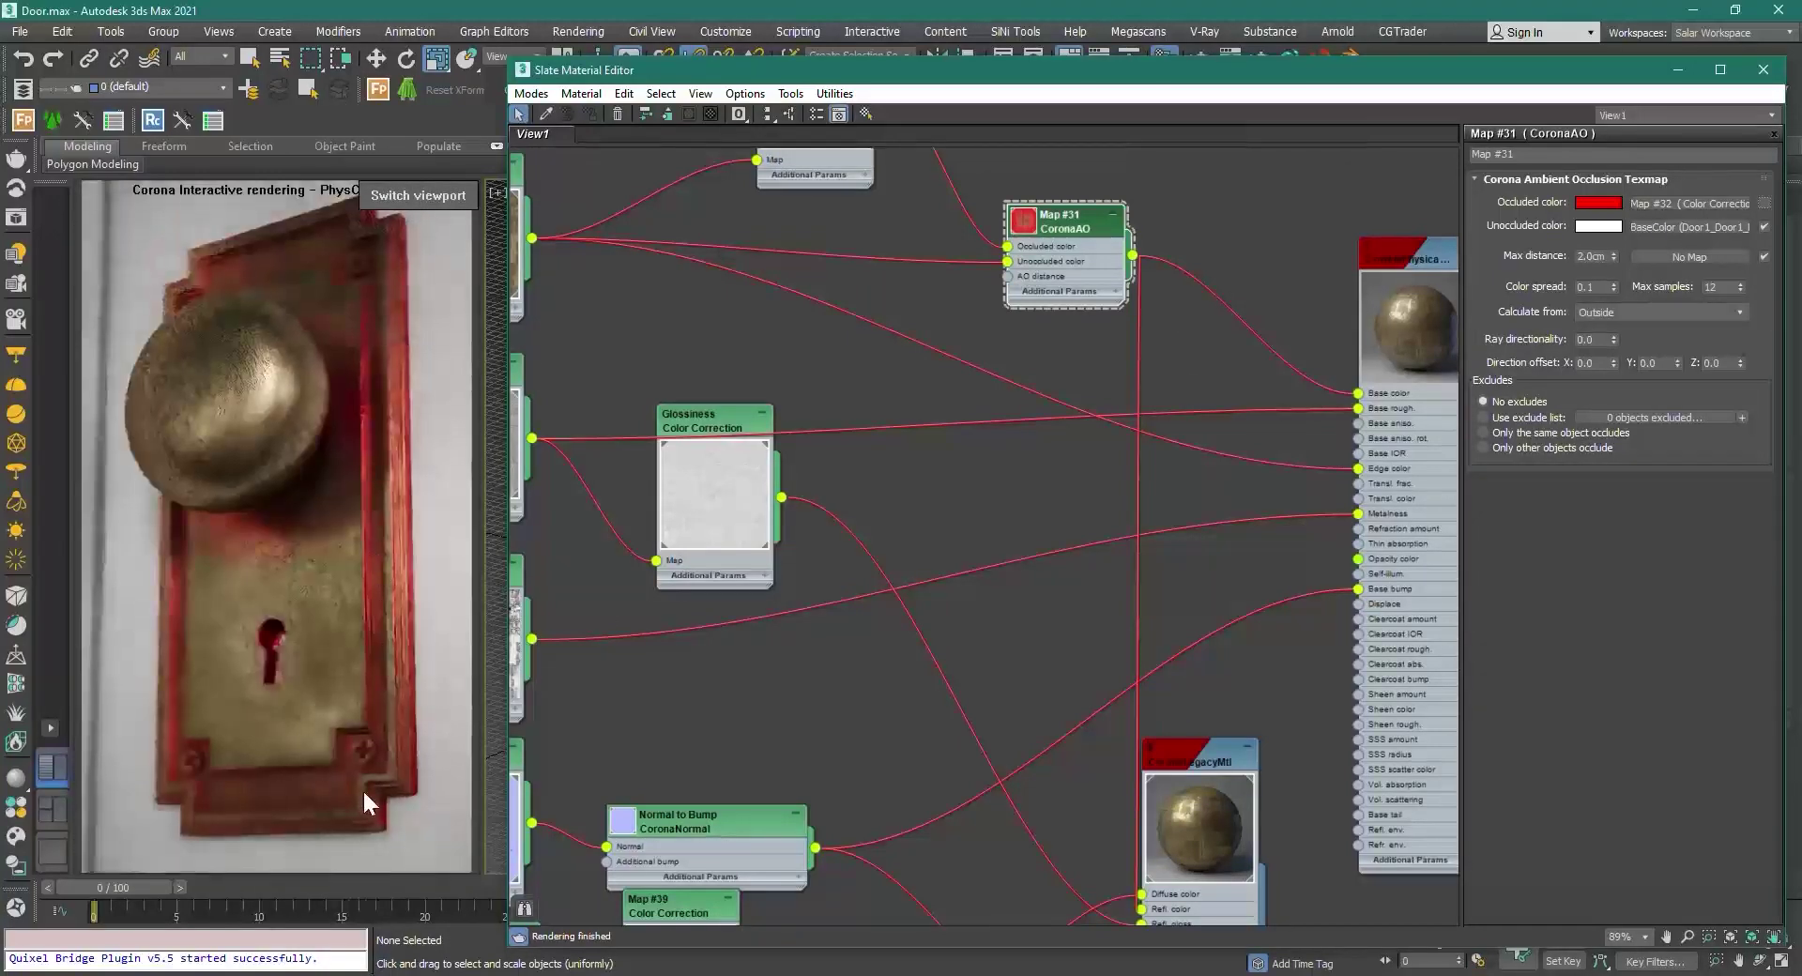
left_click(1764, 203)
Step: Examine the CoronaLegacyMtl's input connections against the interactive render of the door knob
middle_click_drag(941, 710, 922, 338)
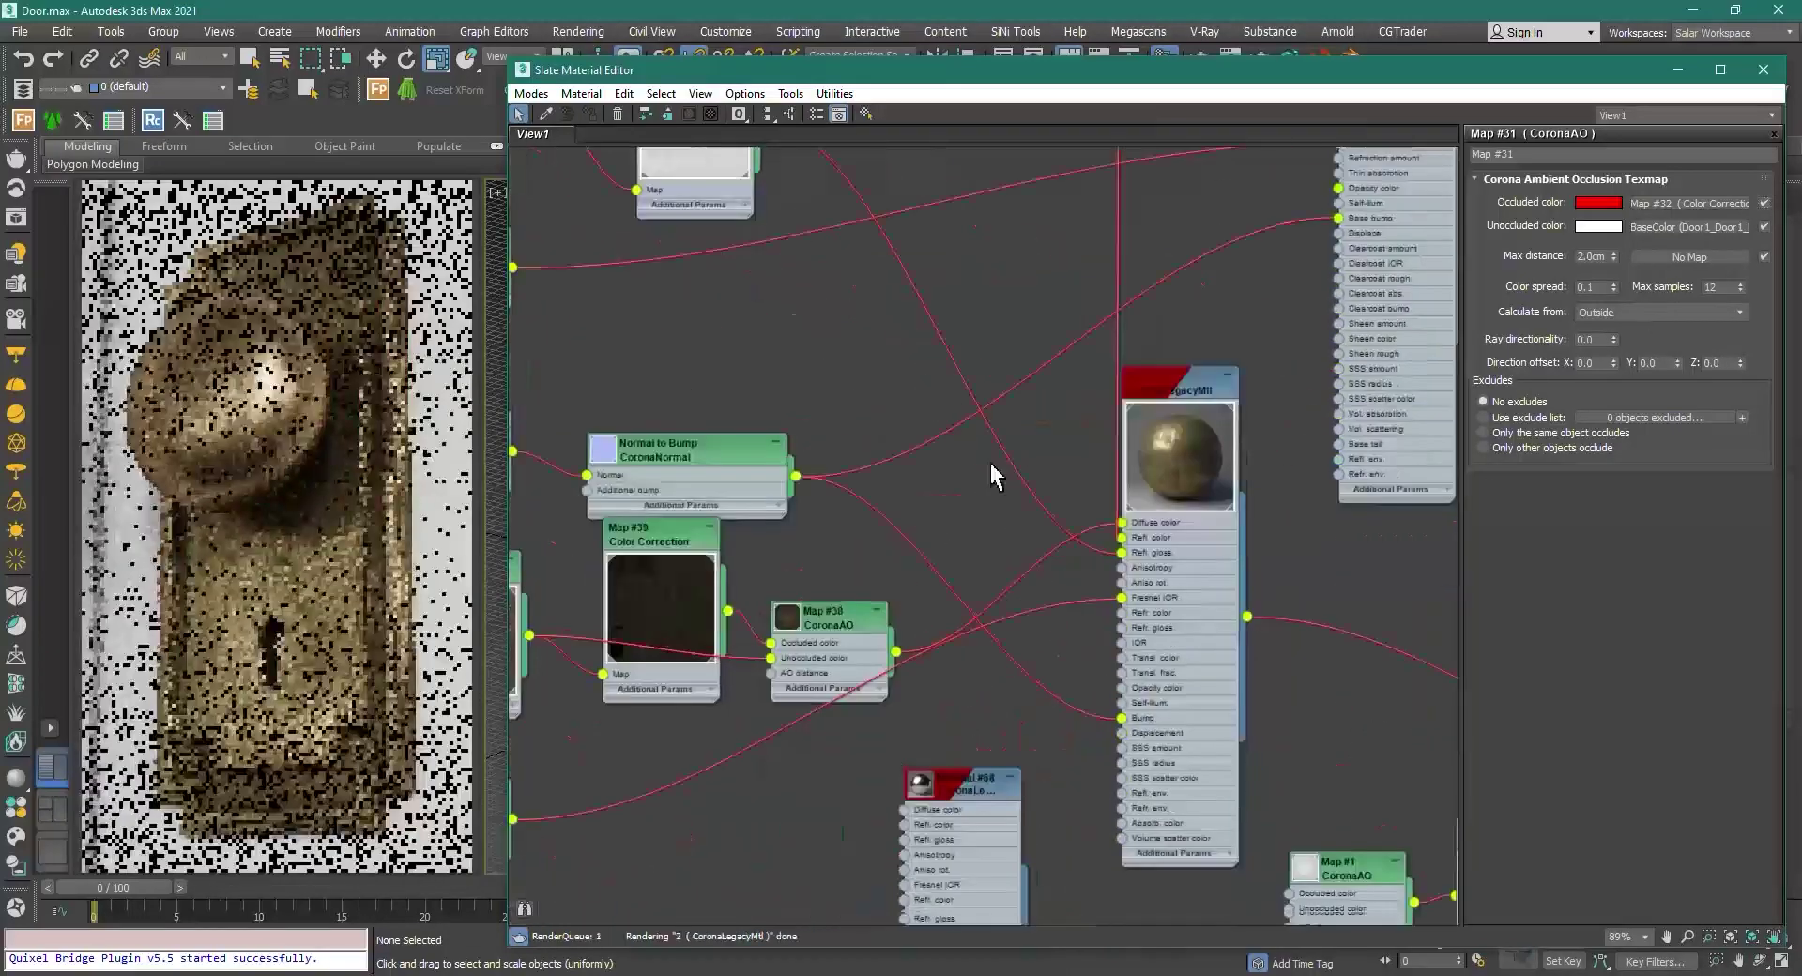
scroll(939, 657, "up", 3)
middle_click_drag(857, 664, 890, 683)
middle_click_drag(912, 566, 953, 625)
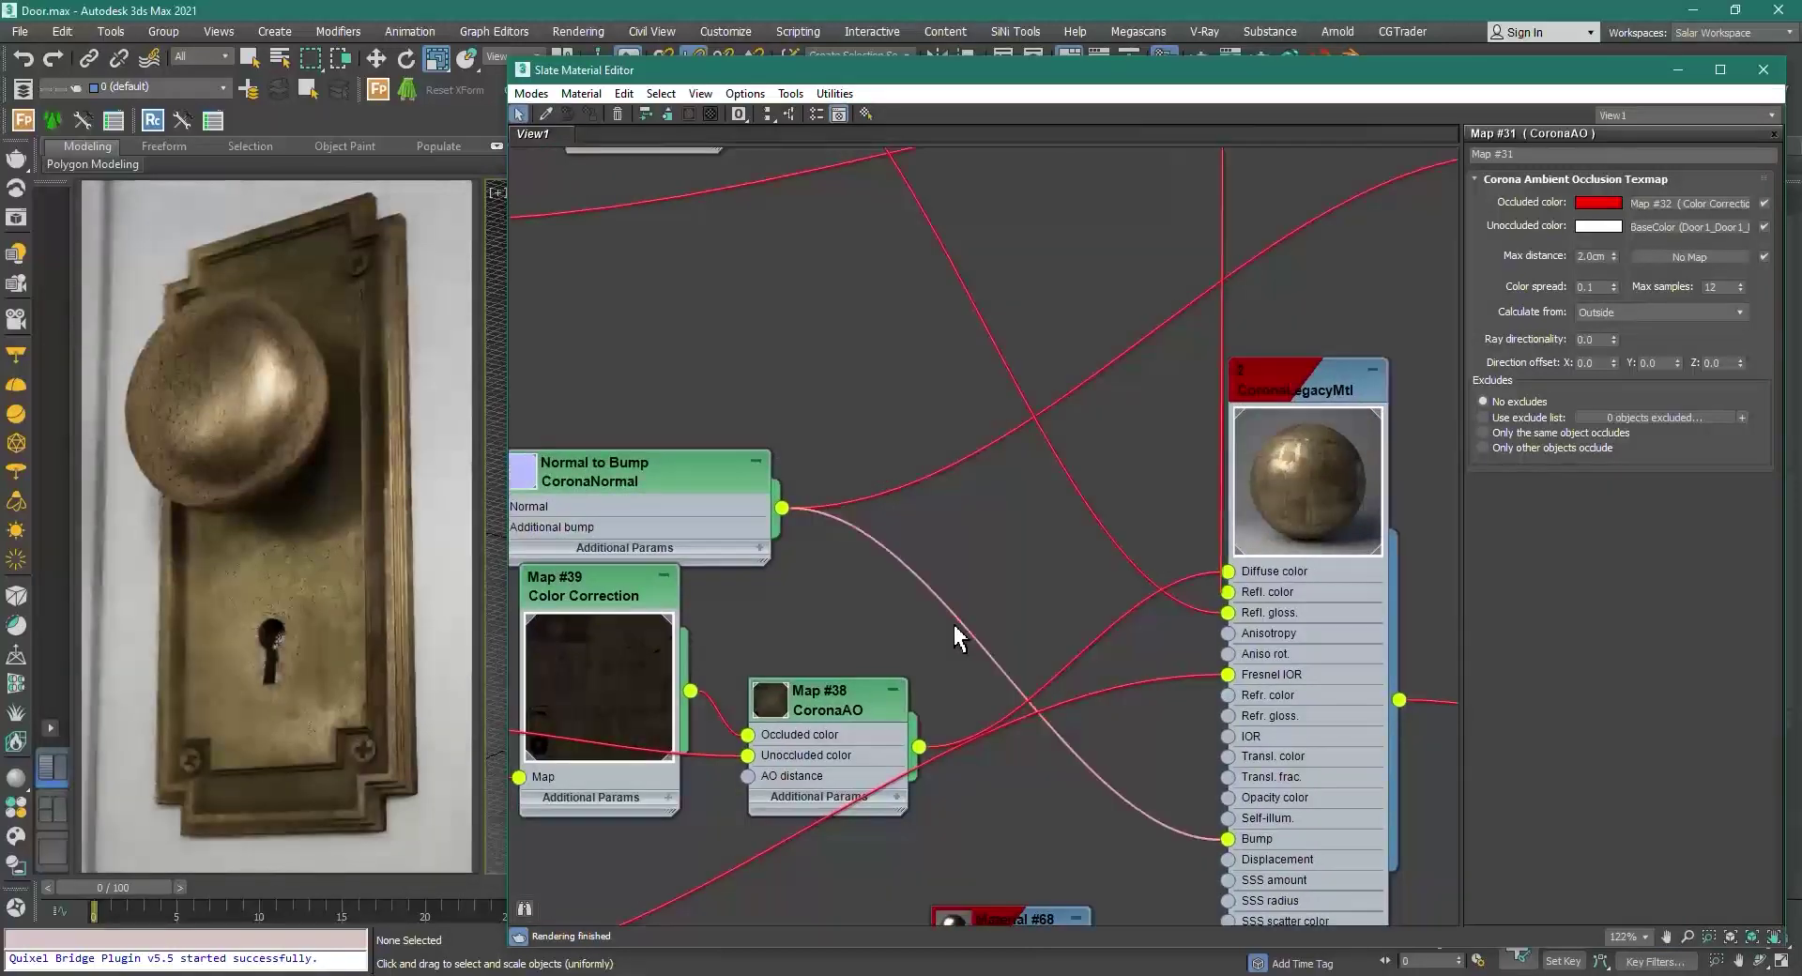
scroll(1040, 591, "down", 3)
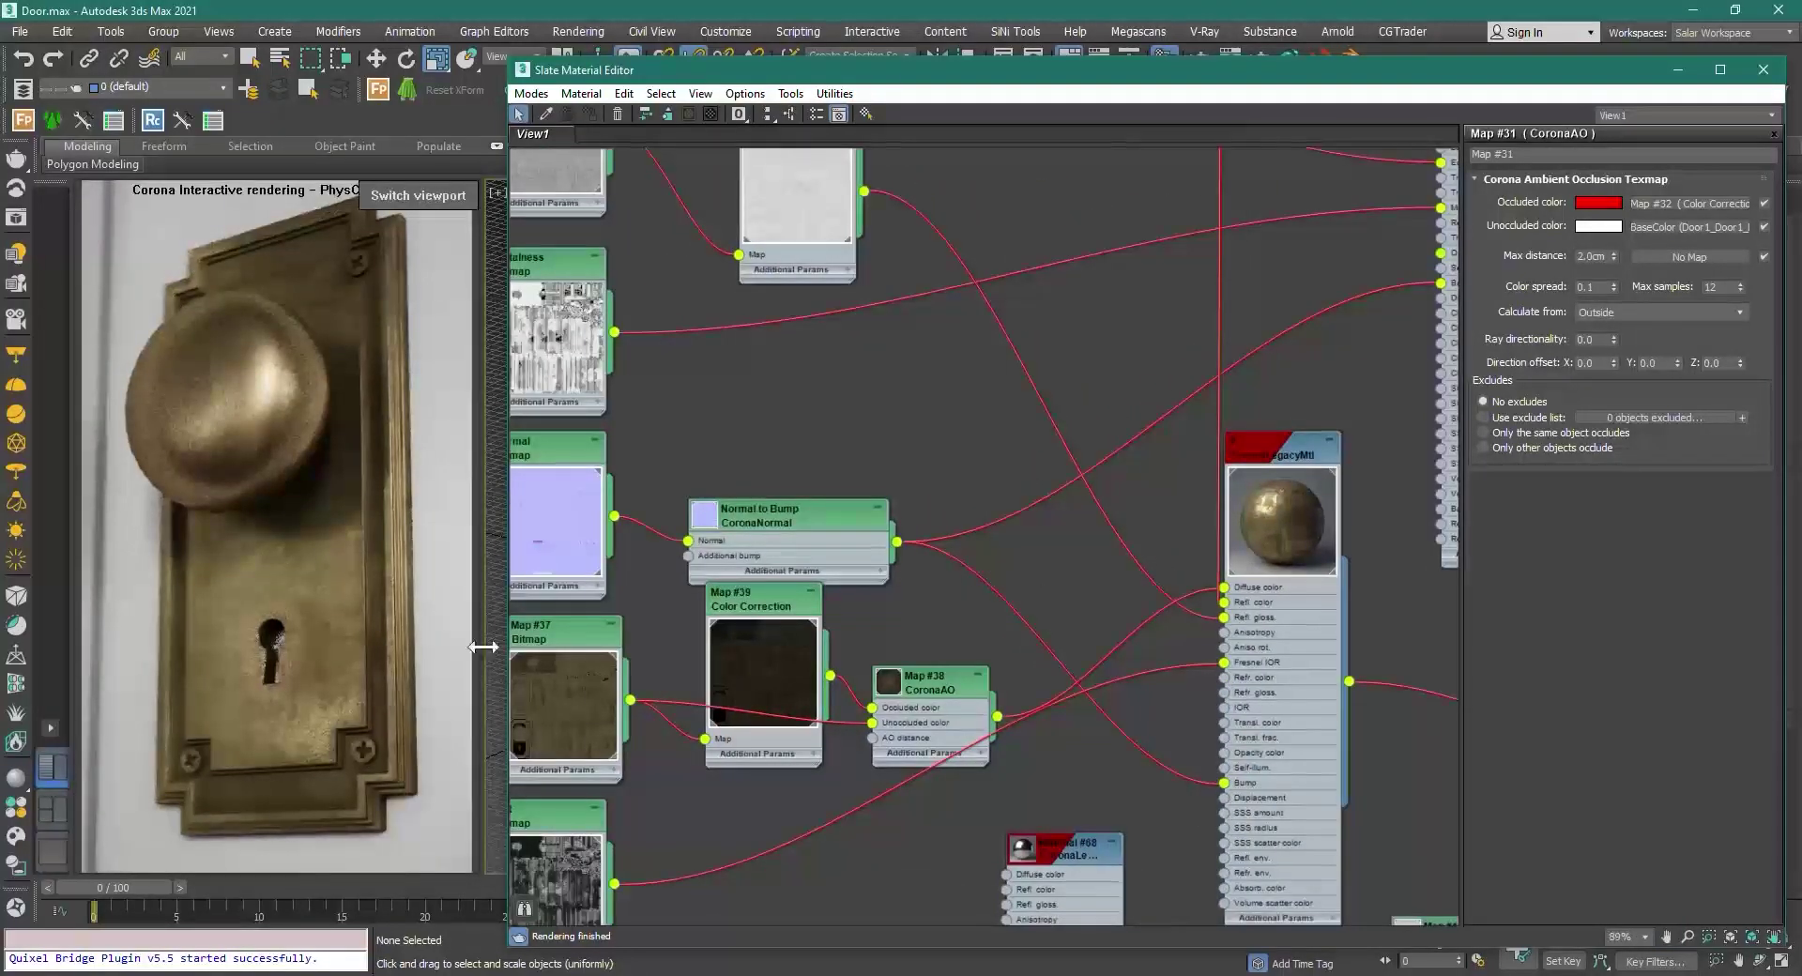
scroll(1088, 451, "down", 1)
middle_click_drag(1082, 447, 1142, 563)
middle_click_drag(929, 381, 903, 433)
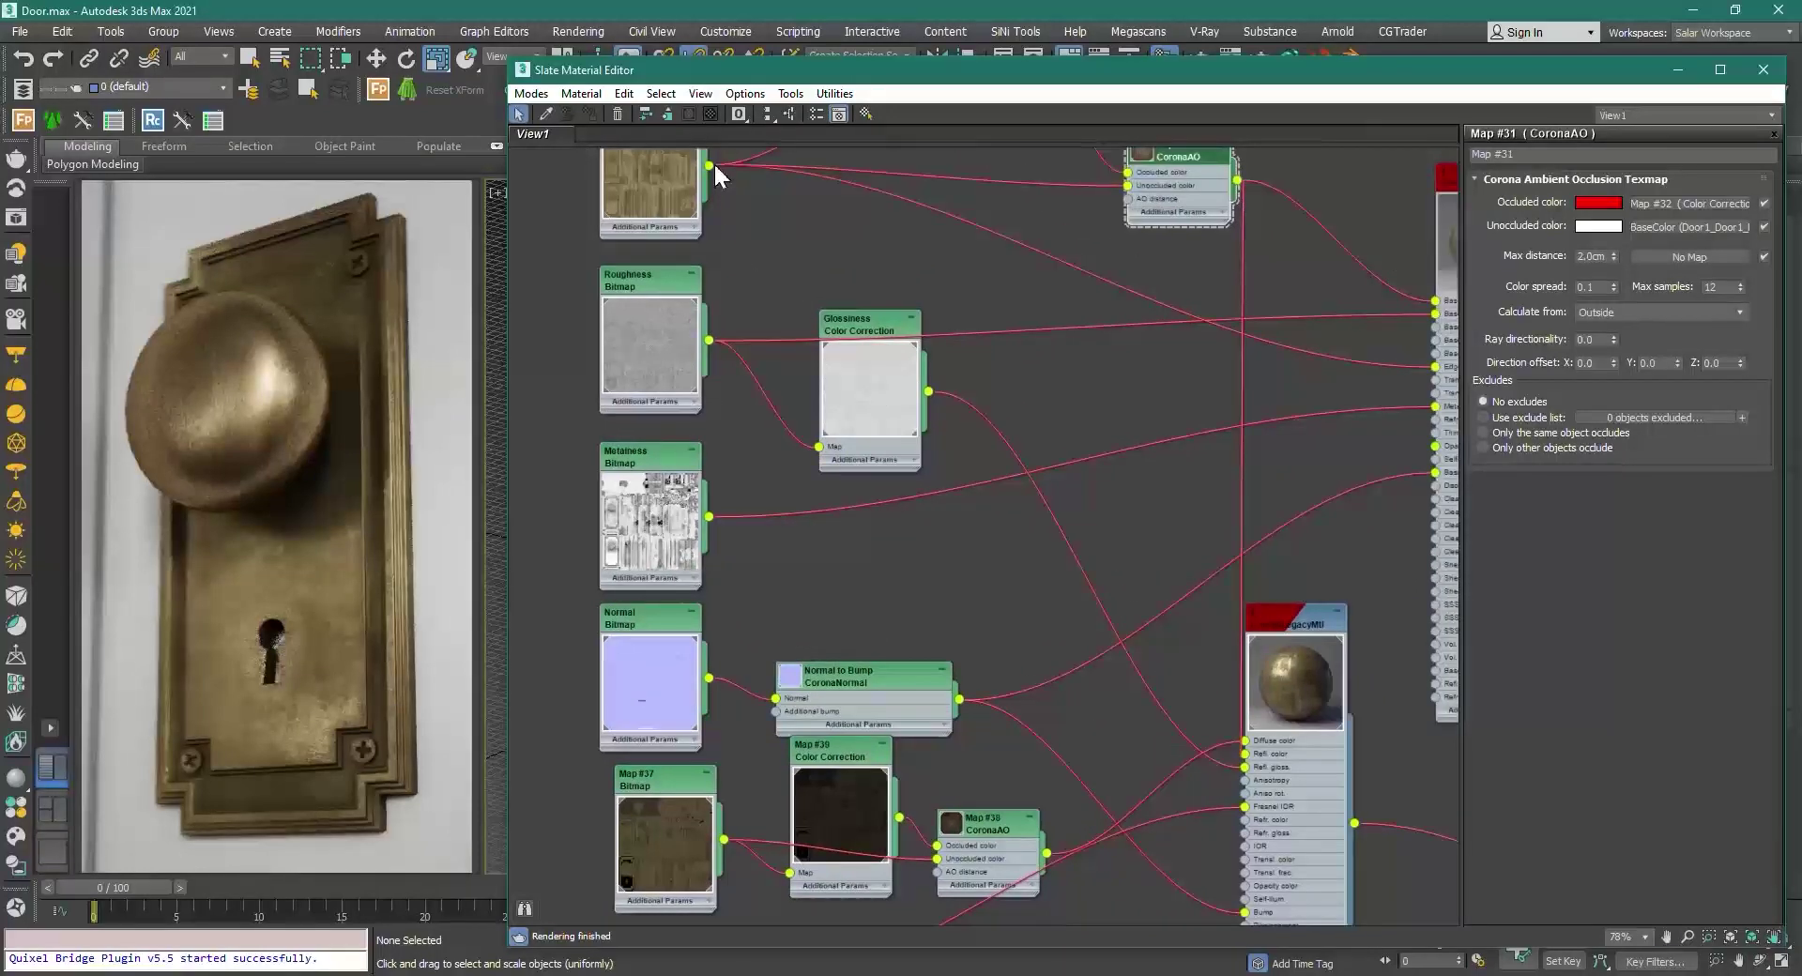
Step: Review the Glossiness Color Correction's settings and the whole node graph, and close the Slate Material Editor
double_click(894, 379)
scroll(1065, 439, "down", 10)
middle_click_drag(1104, 450, 941, 468)
scroll(1077, 489, "up", 6)
middle_click_drag(794, 456, 873, 454)
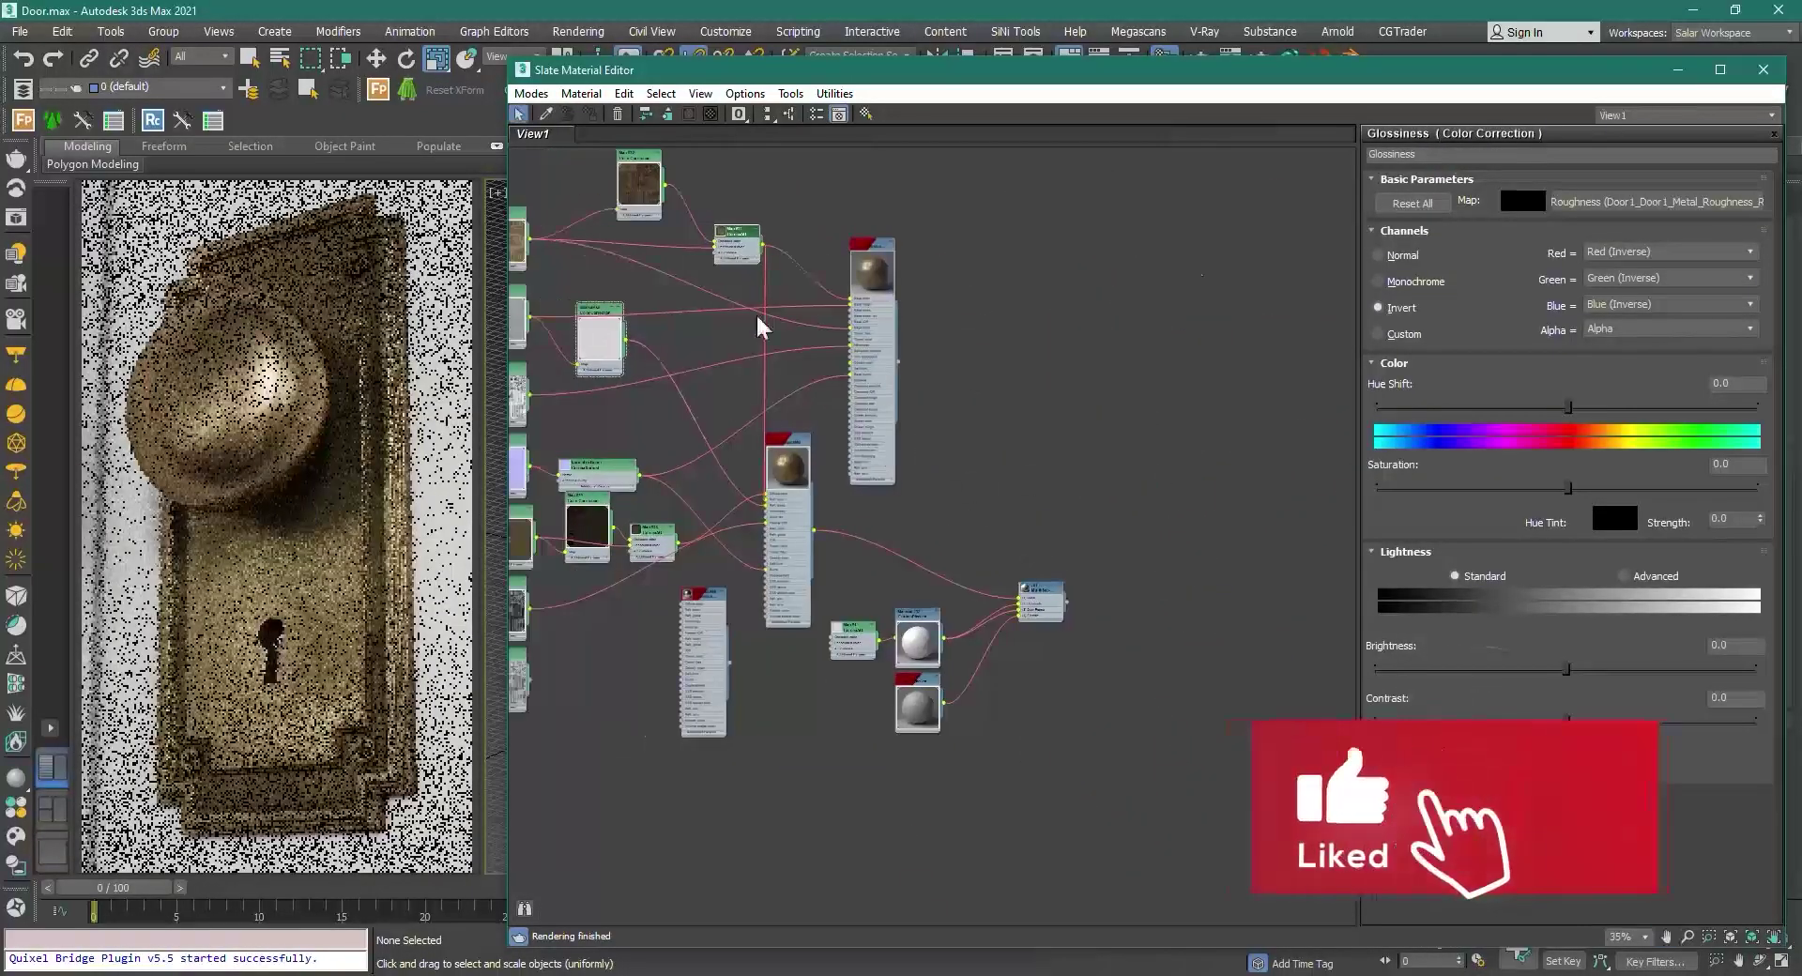
left_click(1764, 70)
scroll(915, 518, "up", 2)
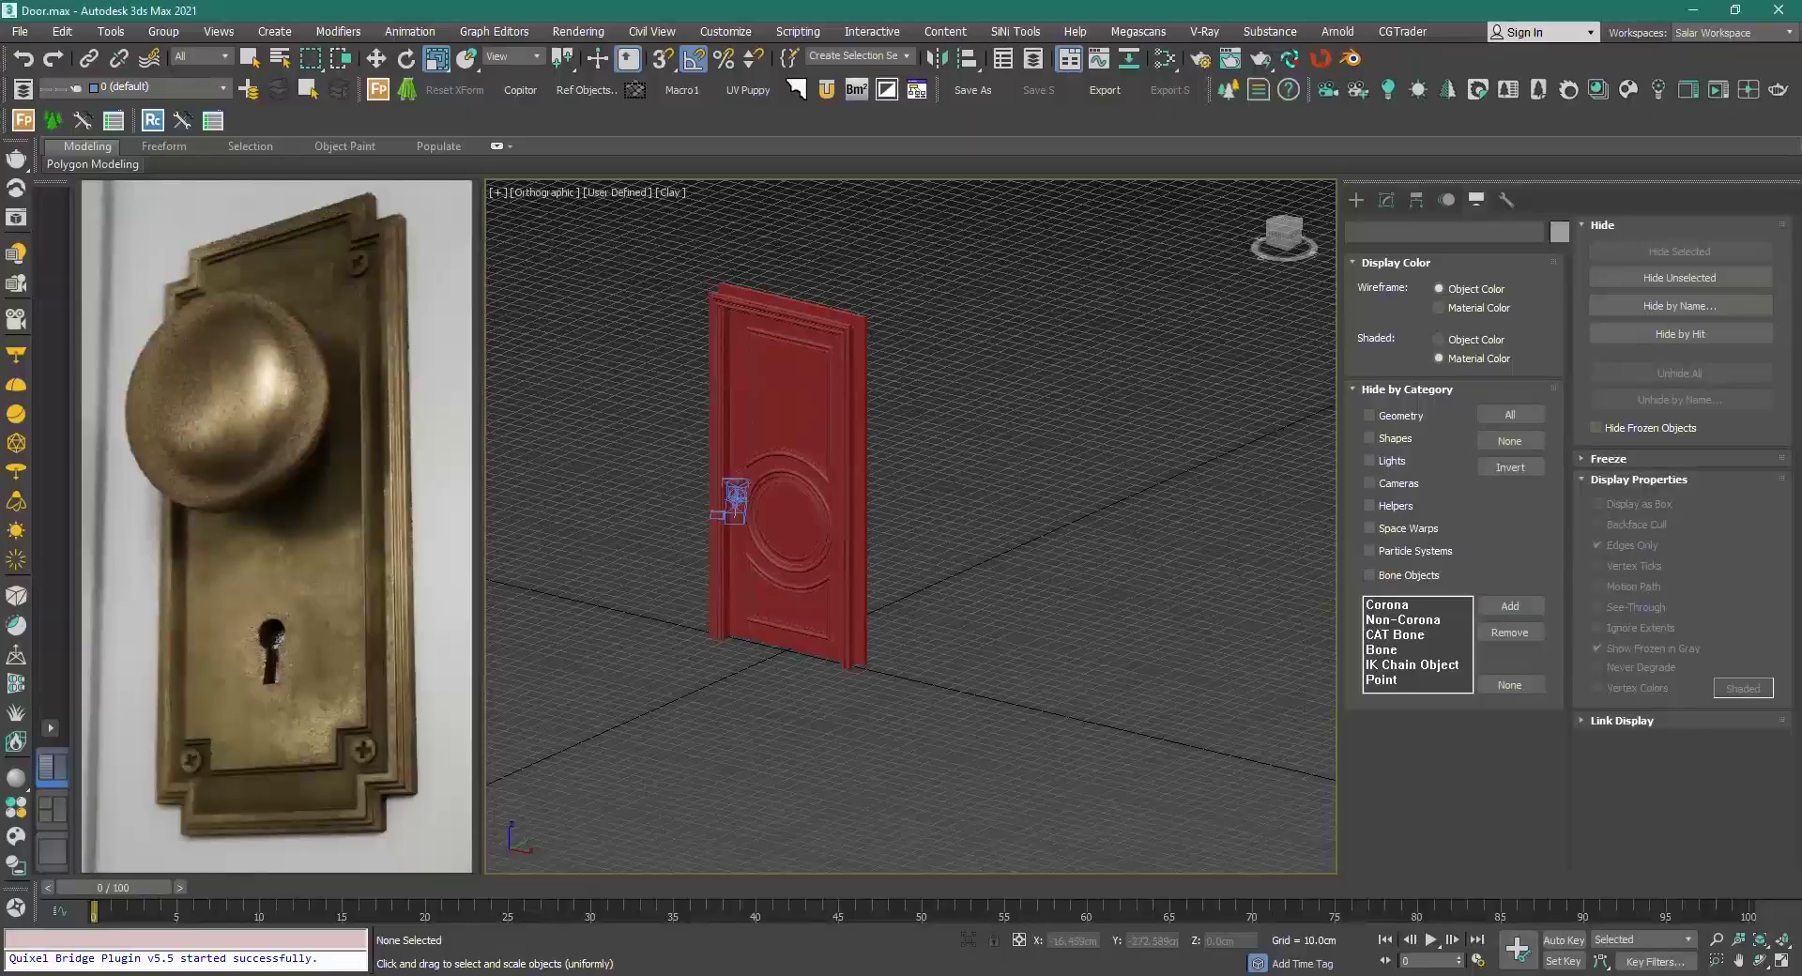